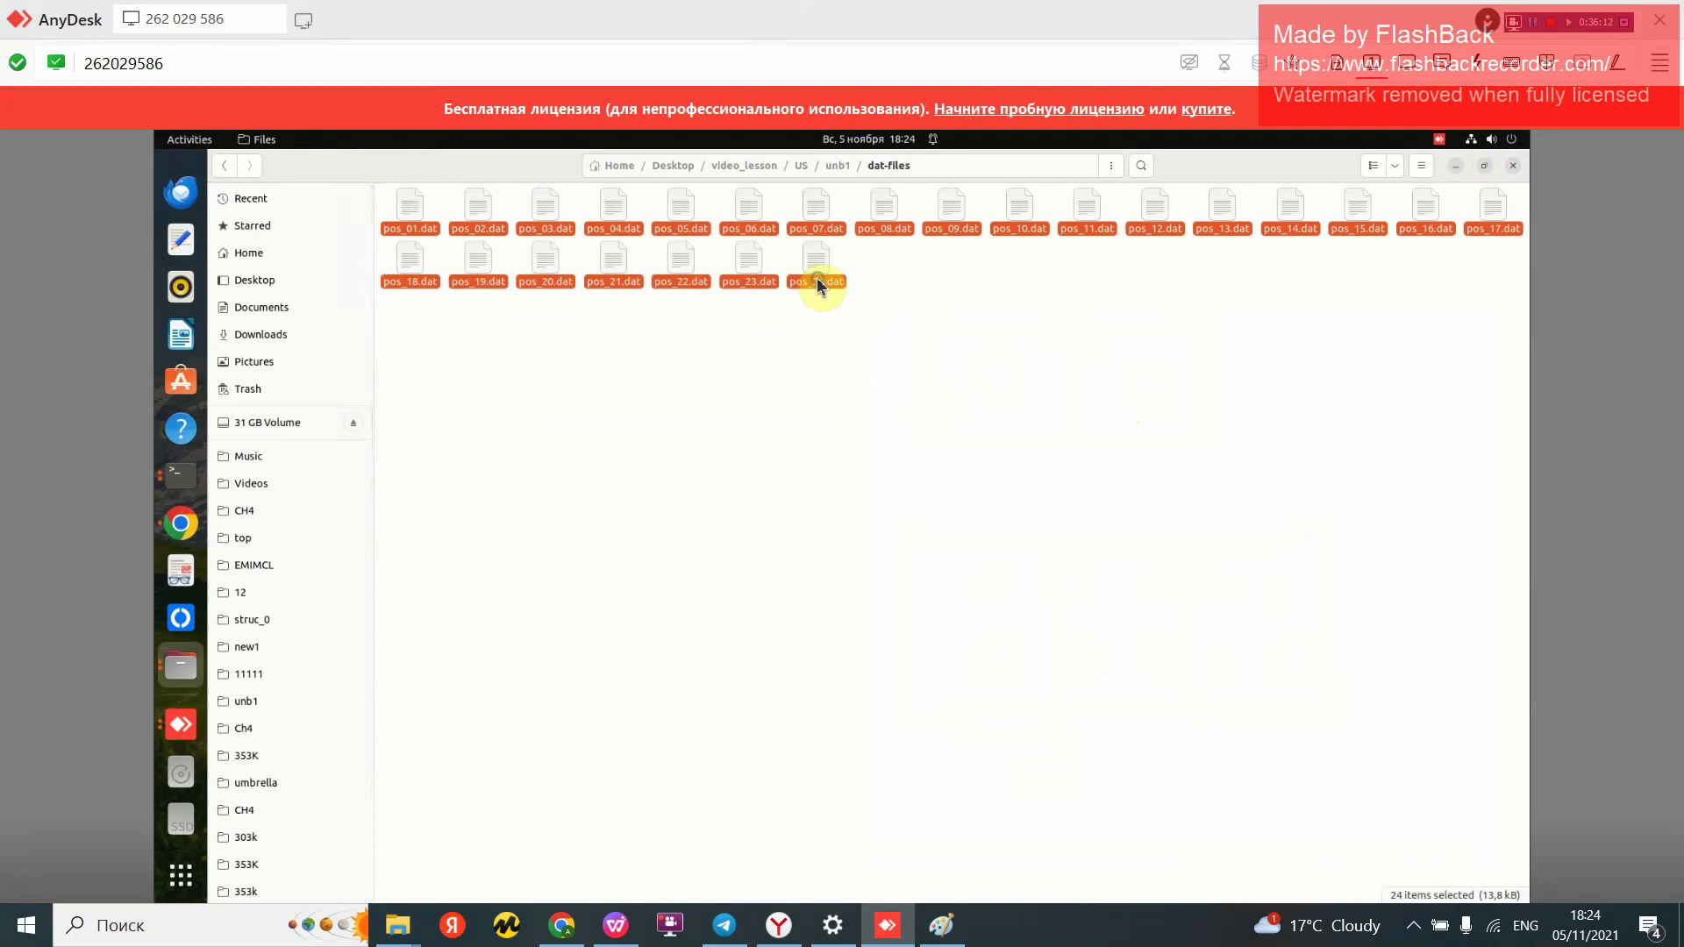
Step: Open the selected files pos_01.dat to pos_24.dat in the text editor and highlight the first z-coordinate in pos_01.dat
right_click(812, 279)
left_click(865, 307)
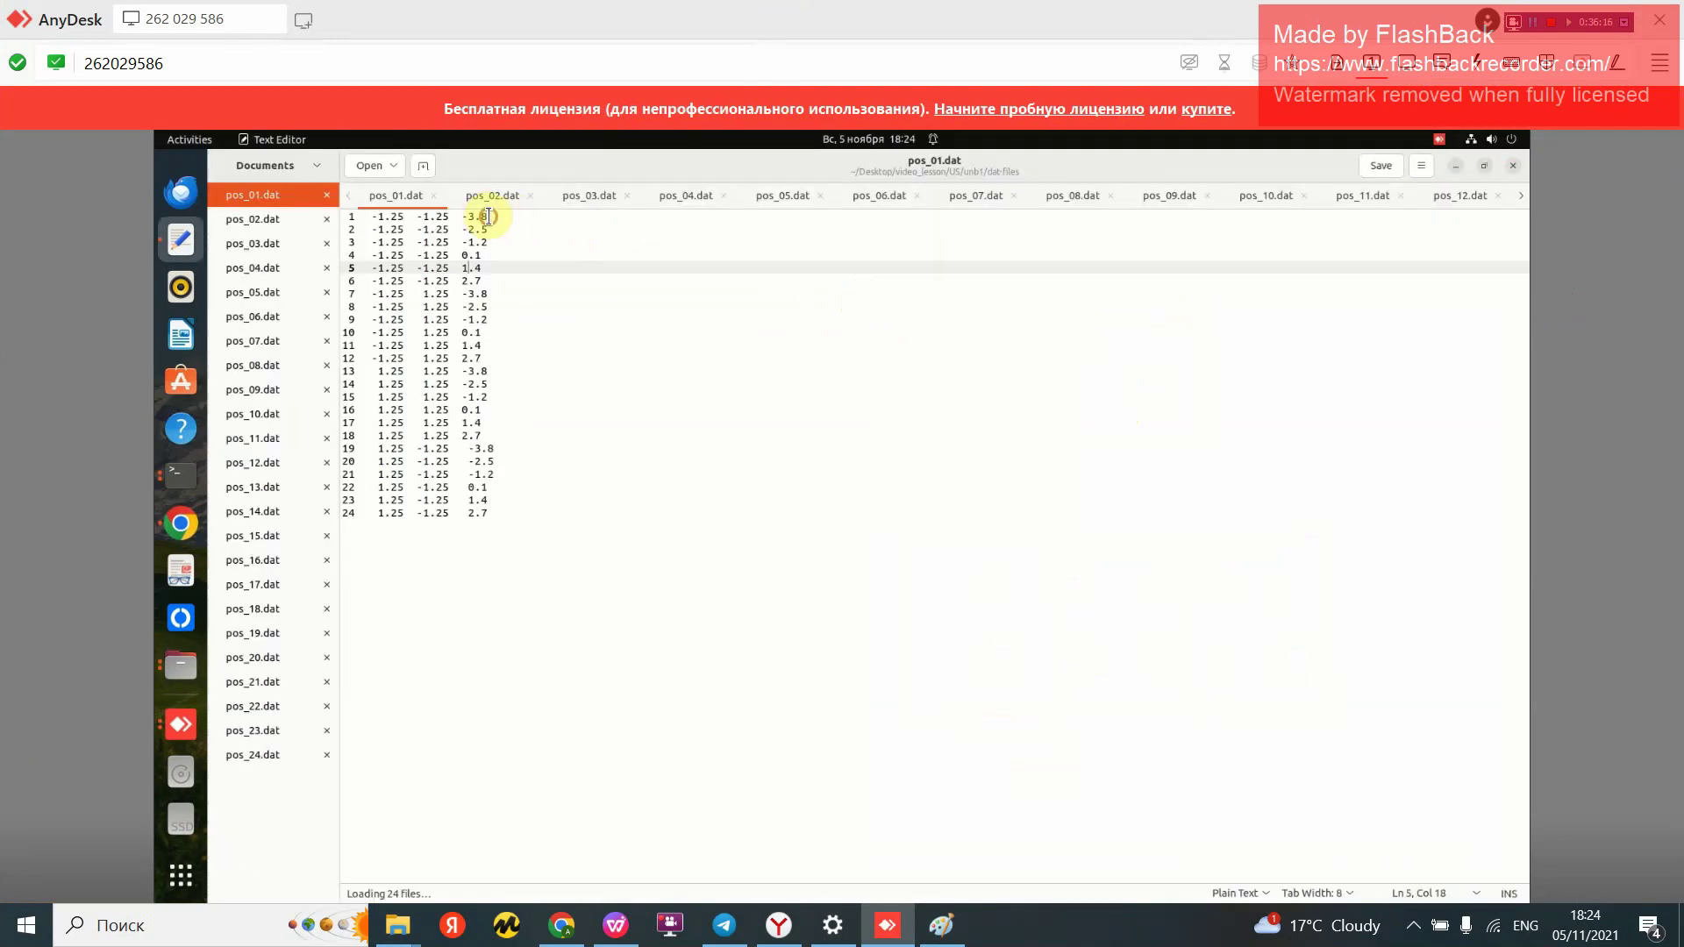
left_click_drag(487, 218, 458, 218)
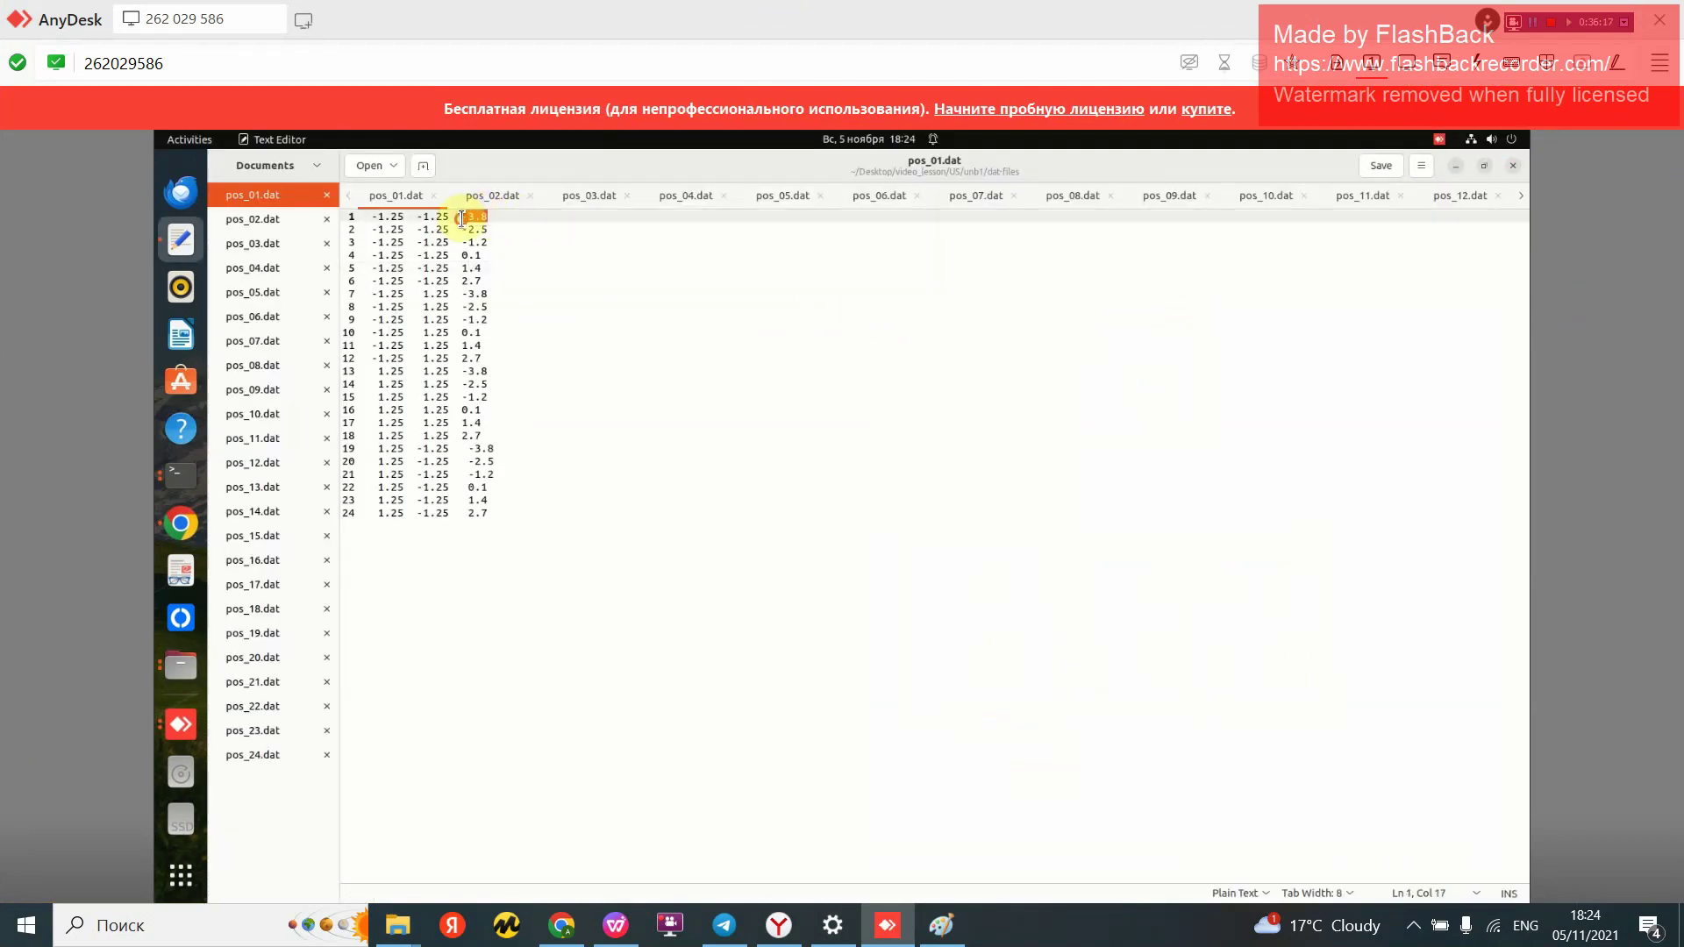
Step: Compare the z-coordinates in pos_02.dat through pos_12.dat one file after another, and close the text editor
left_click(507, 205)
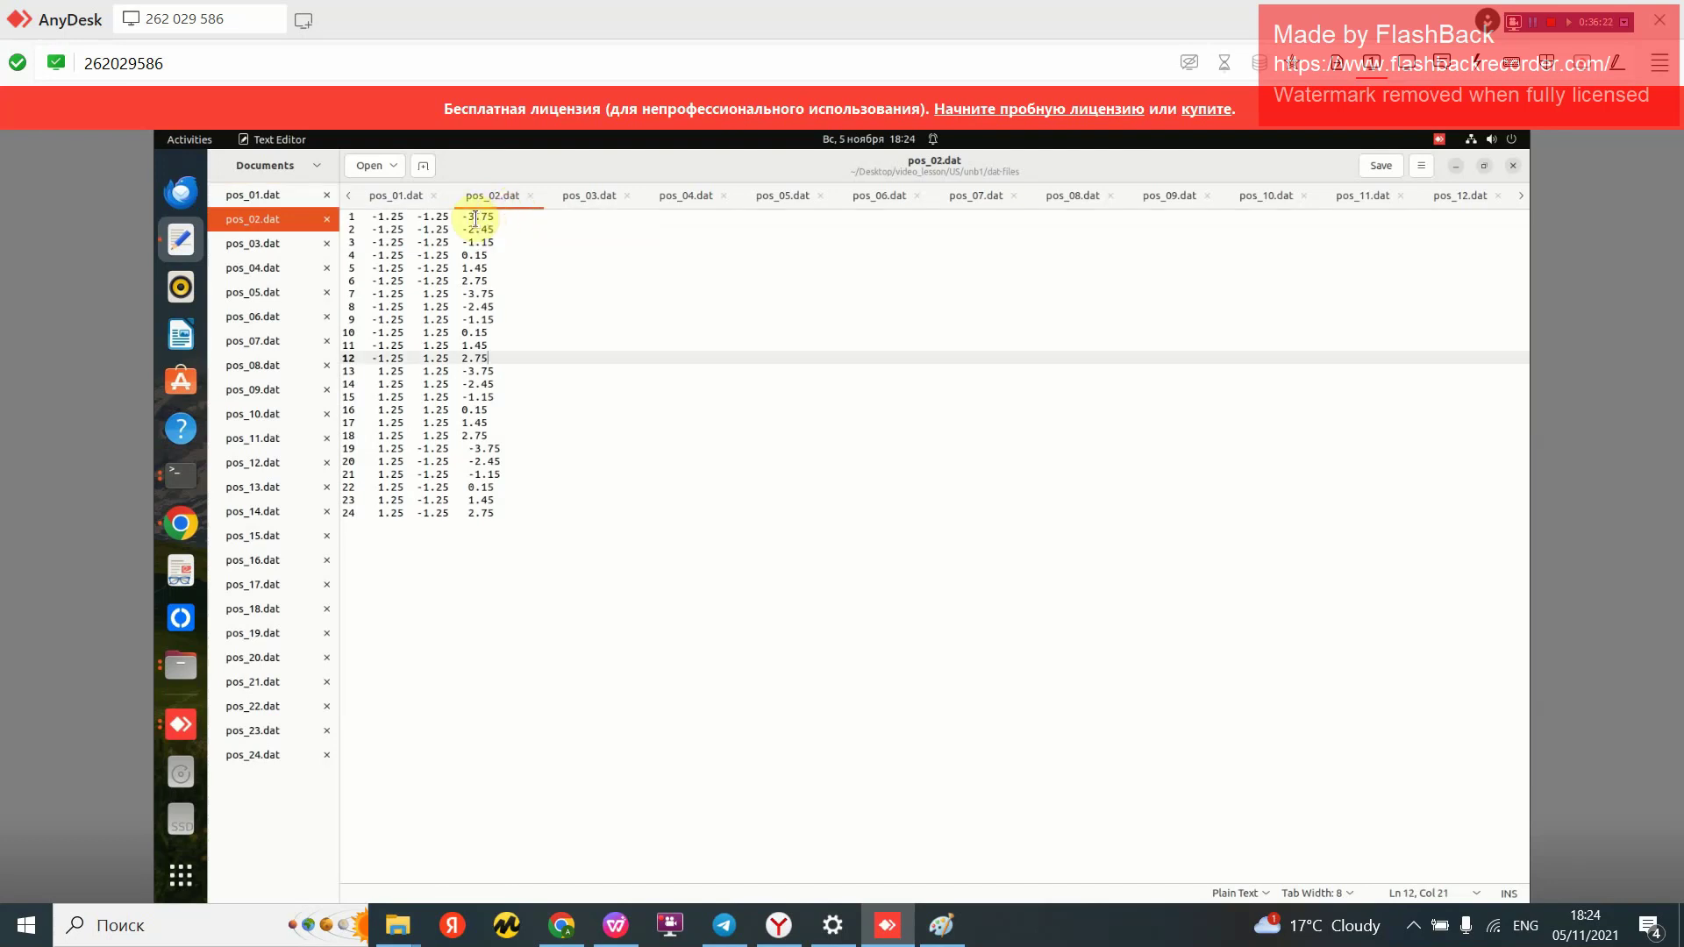
left_click(588, 196)
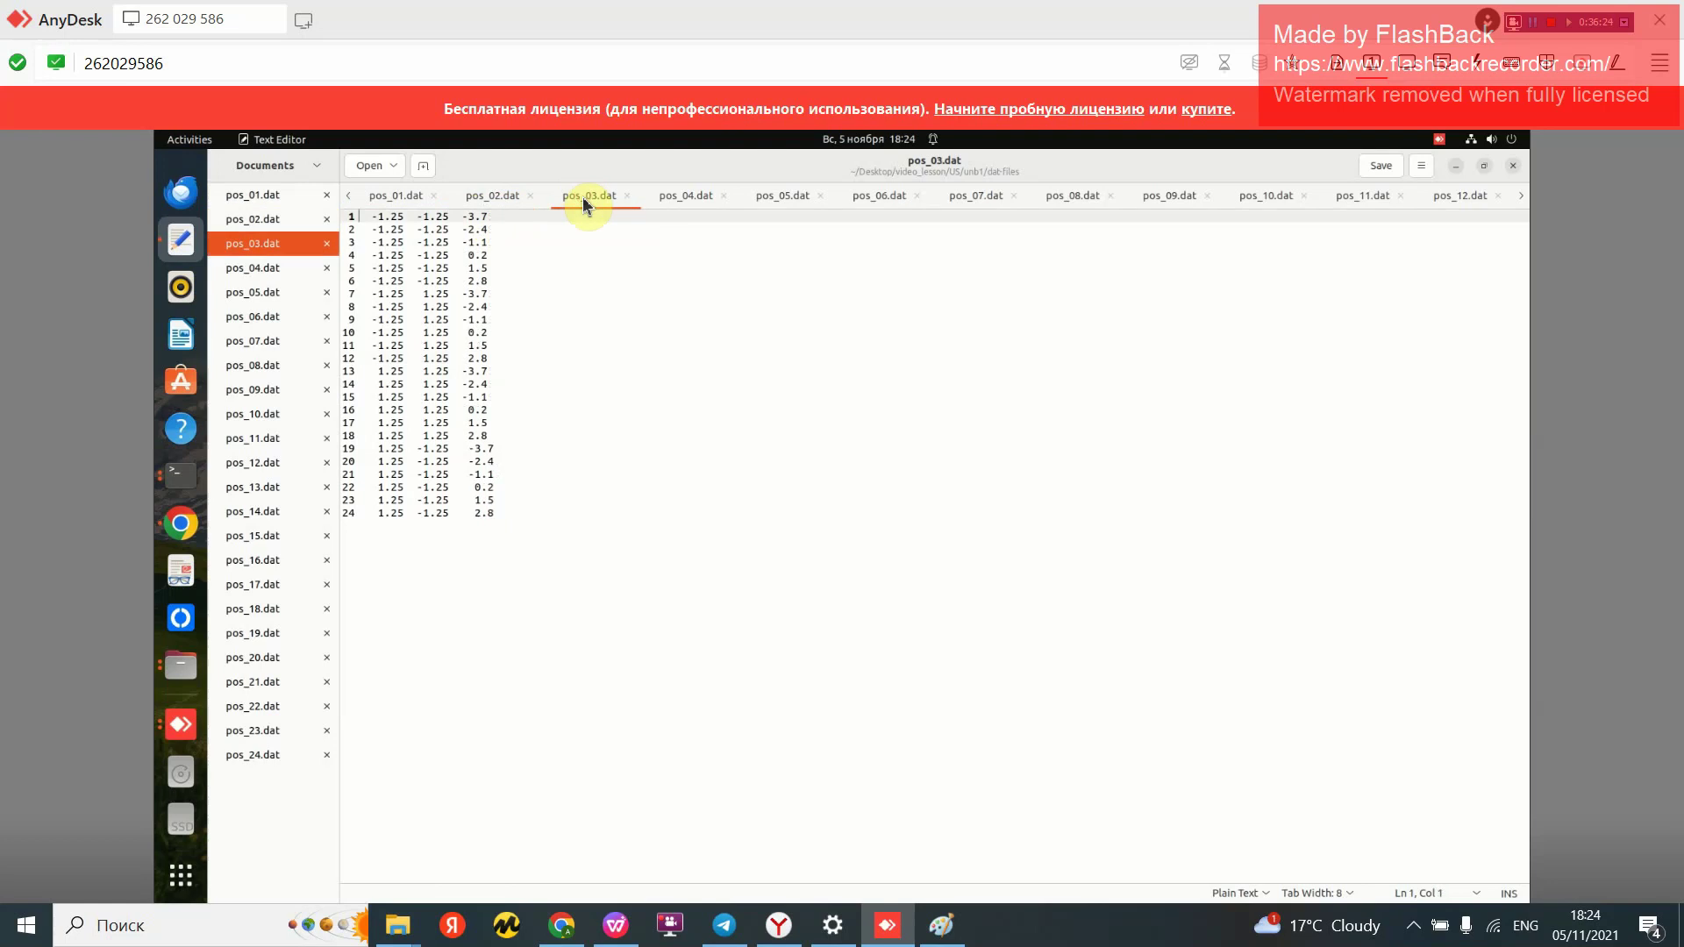
left_click(676, 200)
left_click(783, 198)
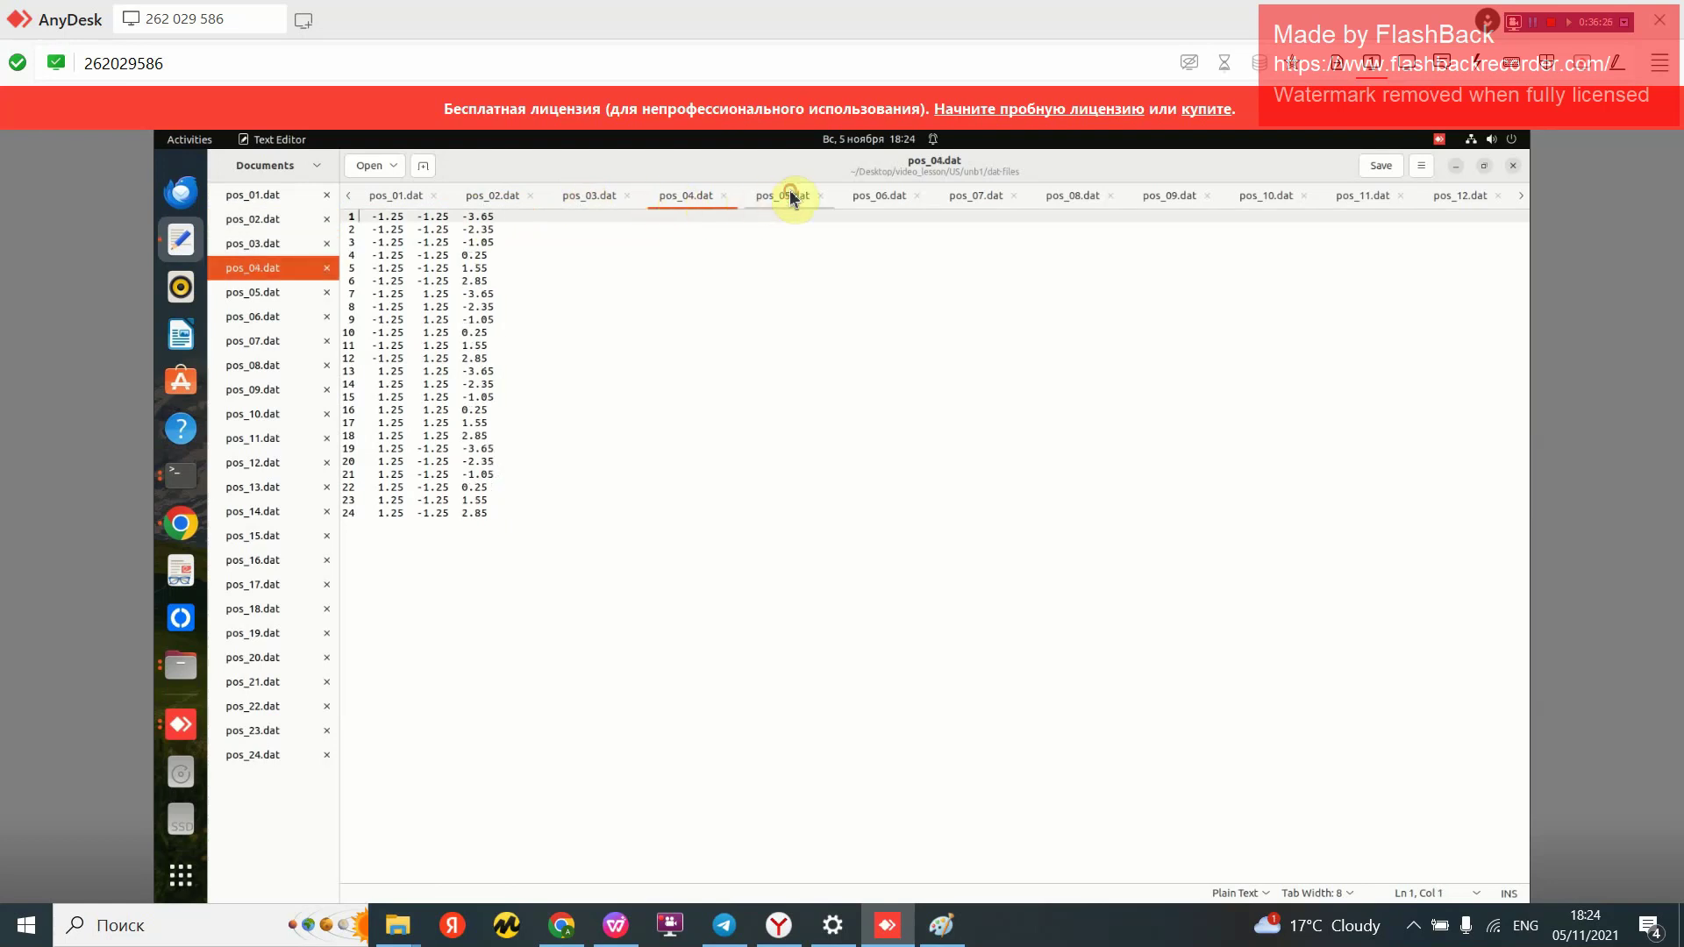
left_click(890, 202)
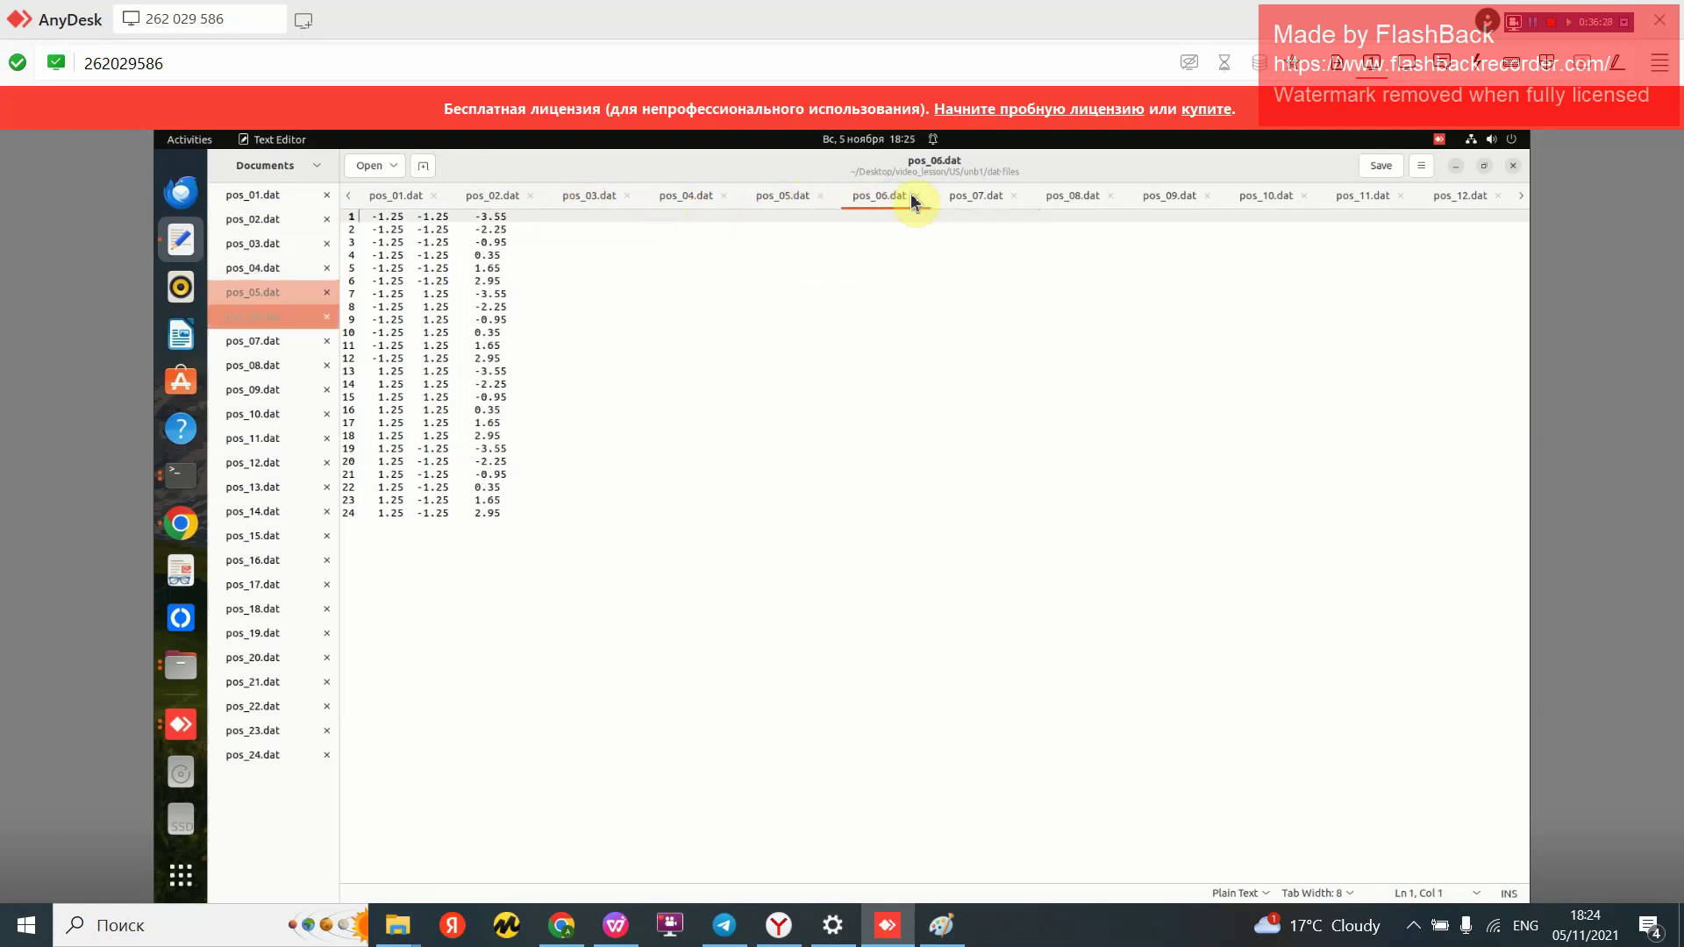
left_click(972, 199)
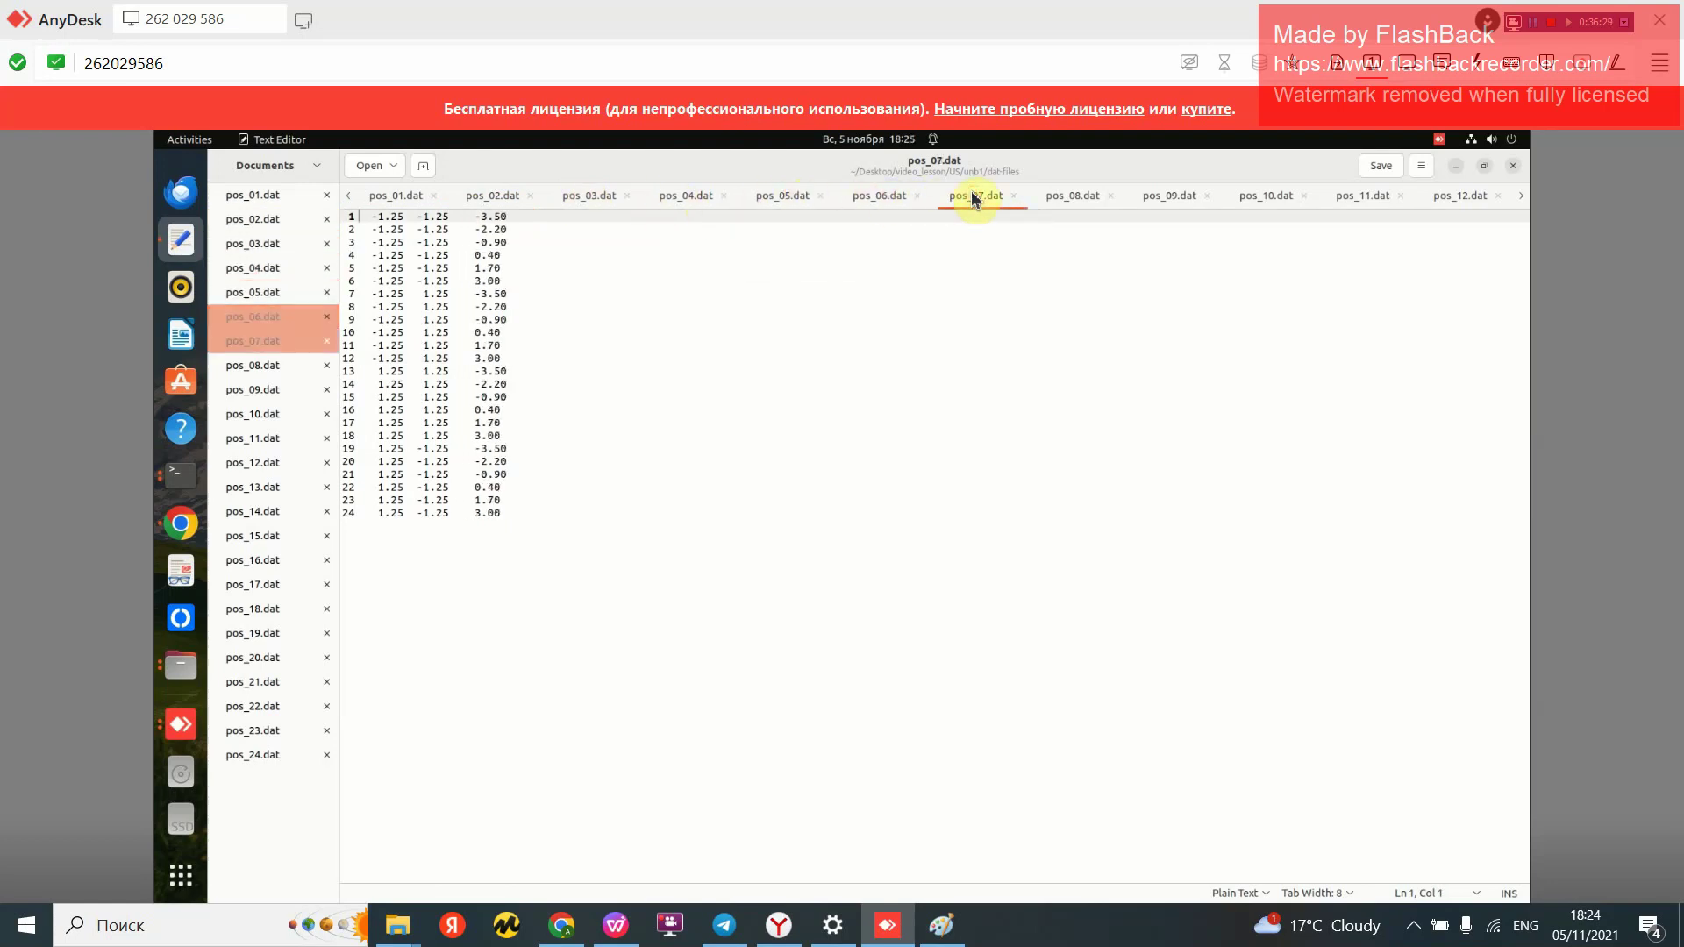
left_click(1067, 195)
left_click(1141, 195)
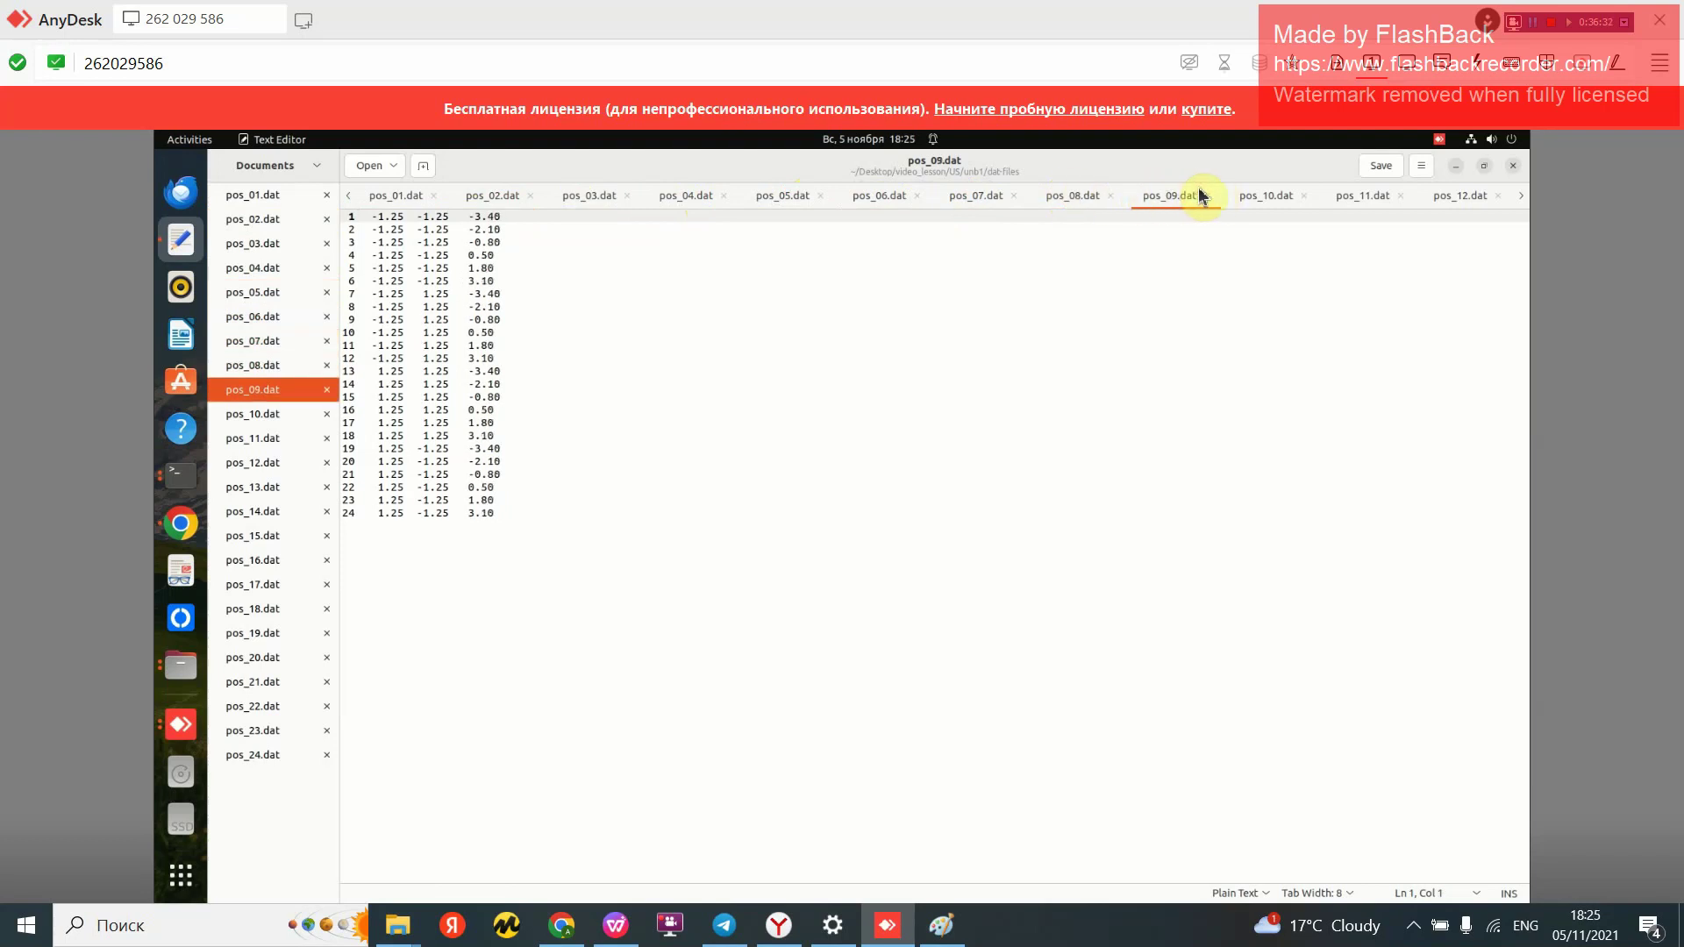
left_click(1242, 195)
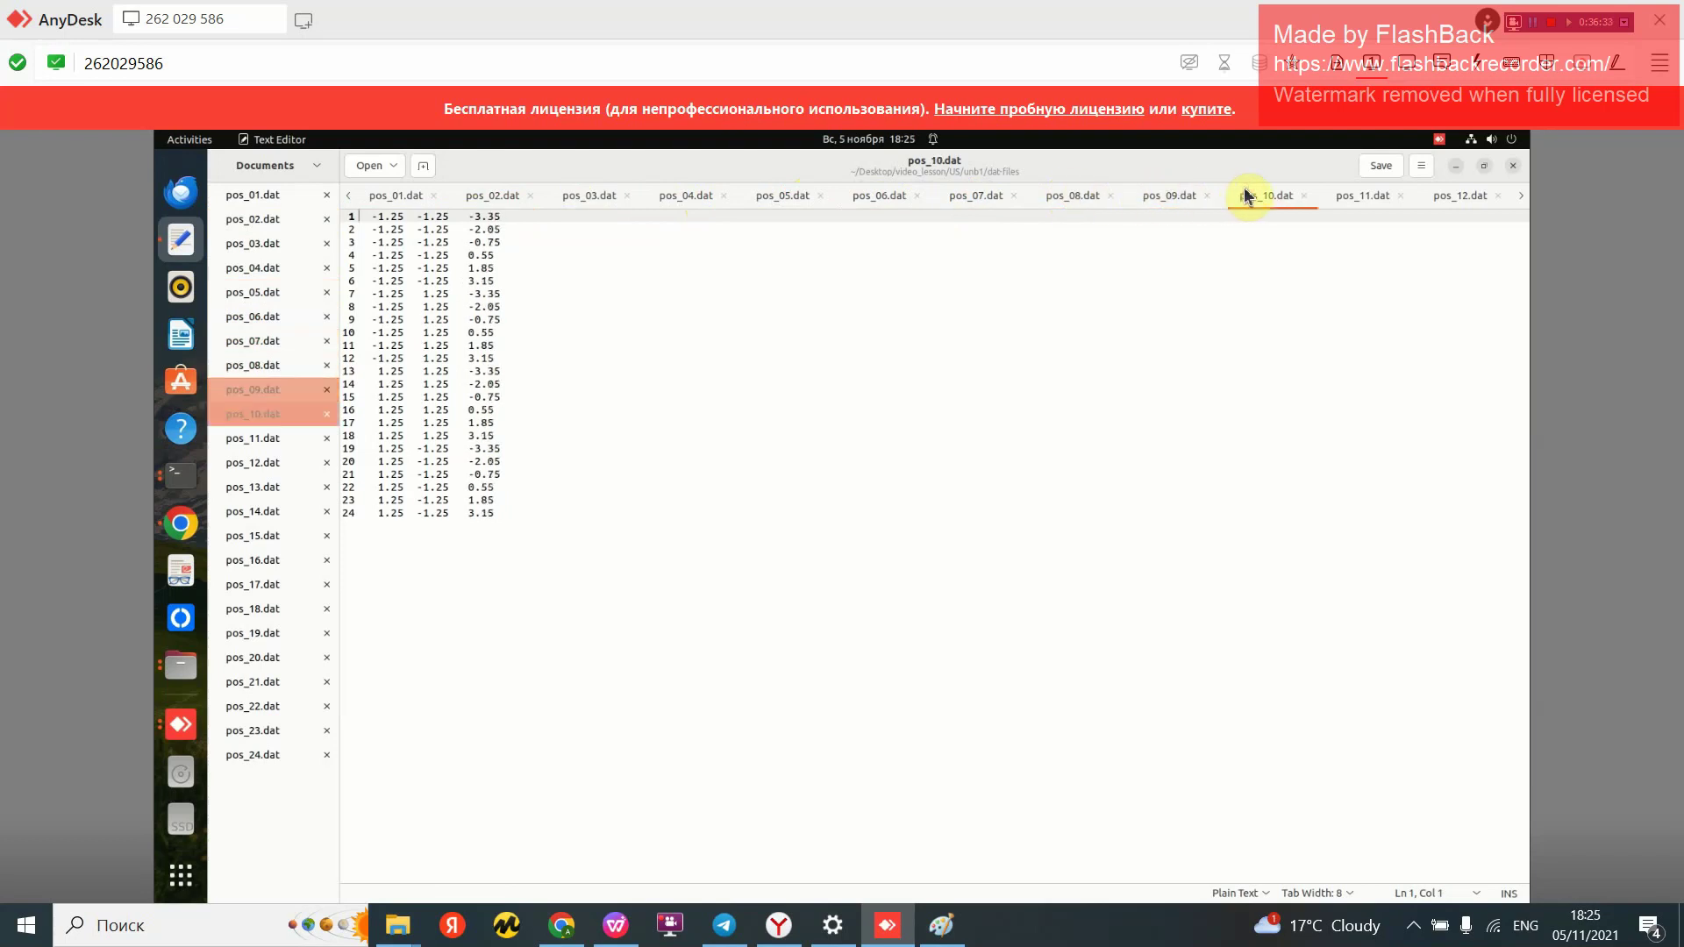
left_click(1343, 200)
left_click(1447, 197)
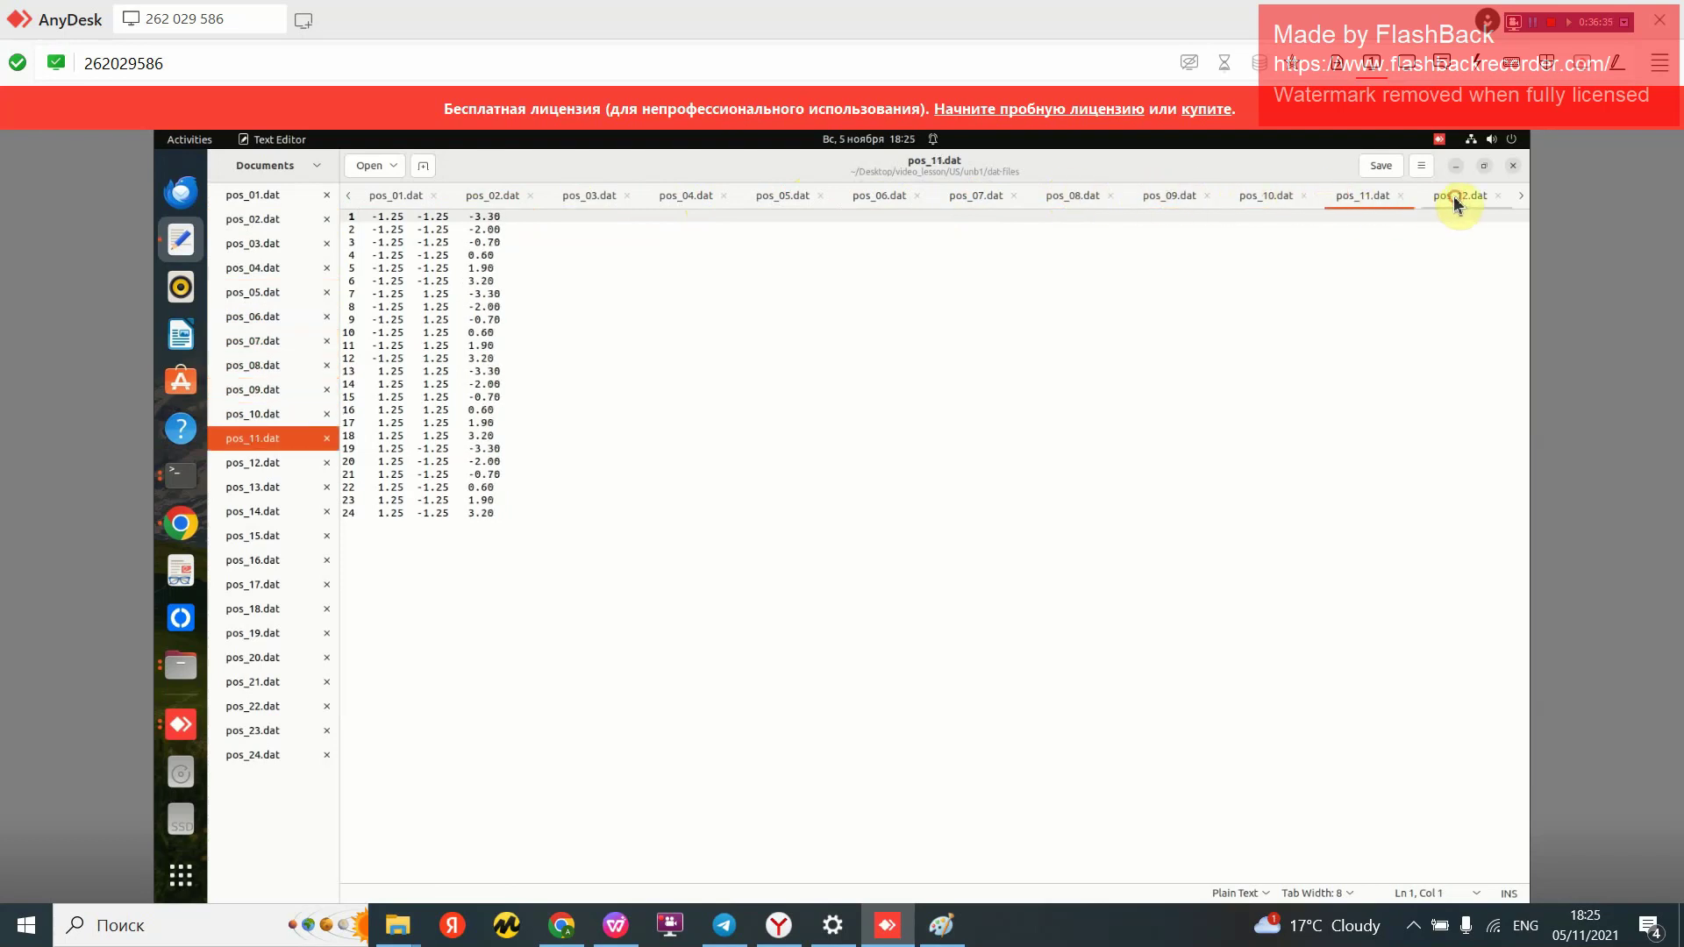
left_click(1510, 169)
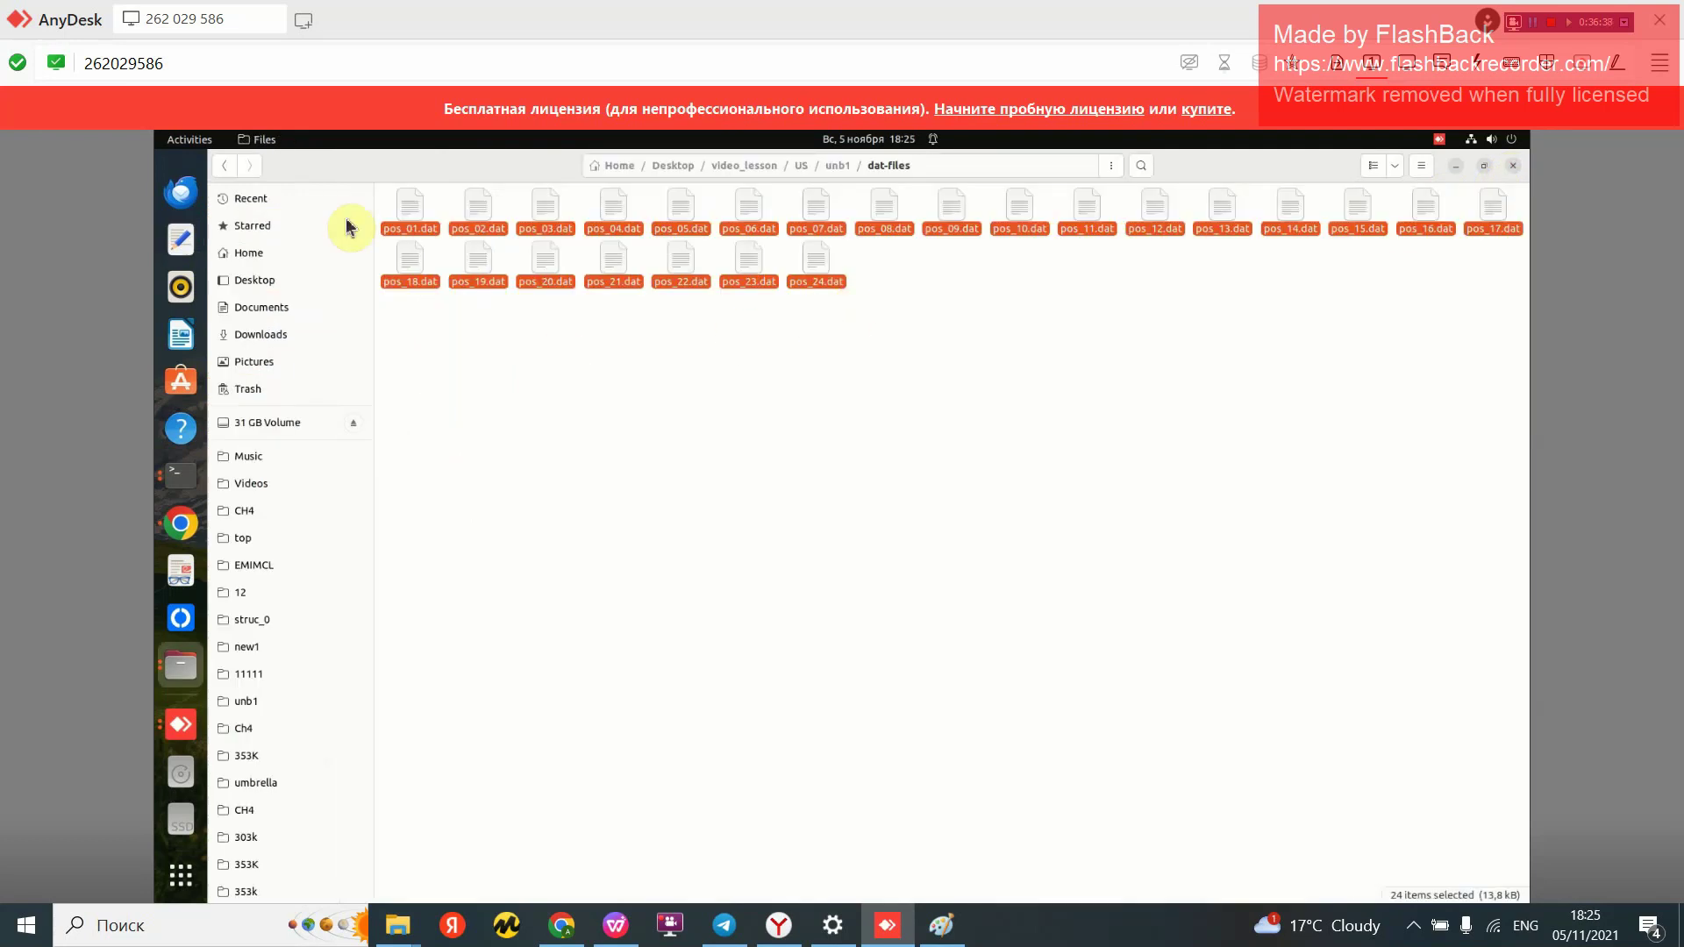
Step: Return to the unb1 folder and open eq_01.mdp from the mdp-files-eq folder
left_click(227, 167)
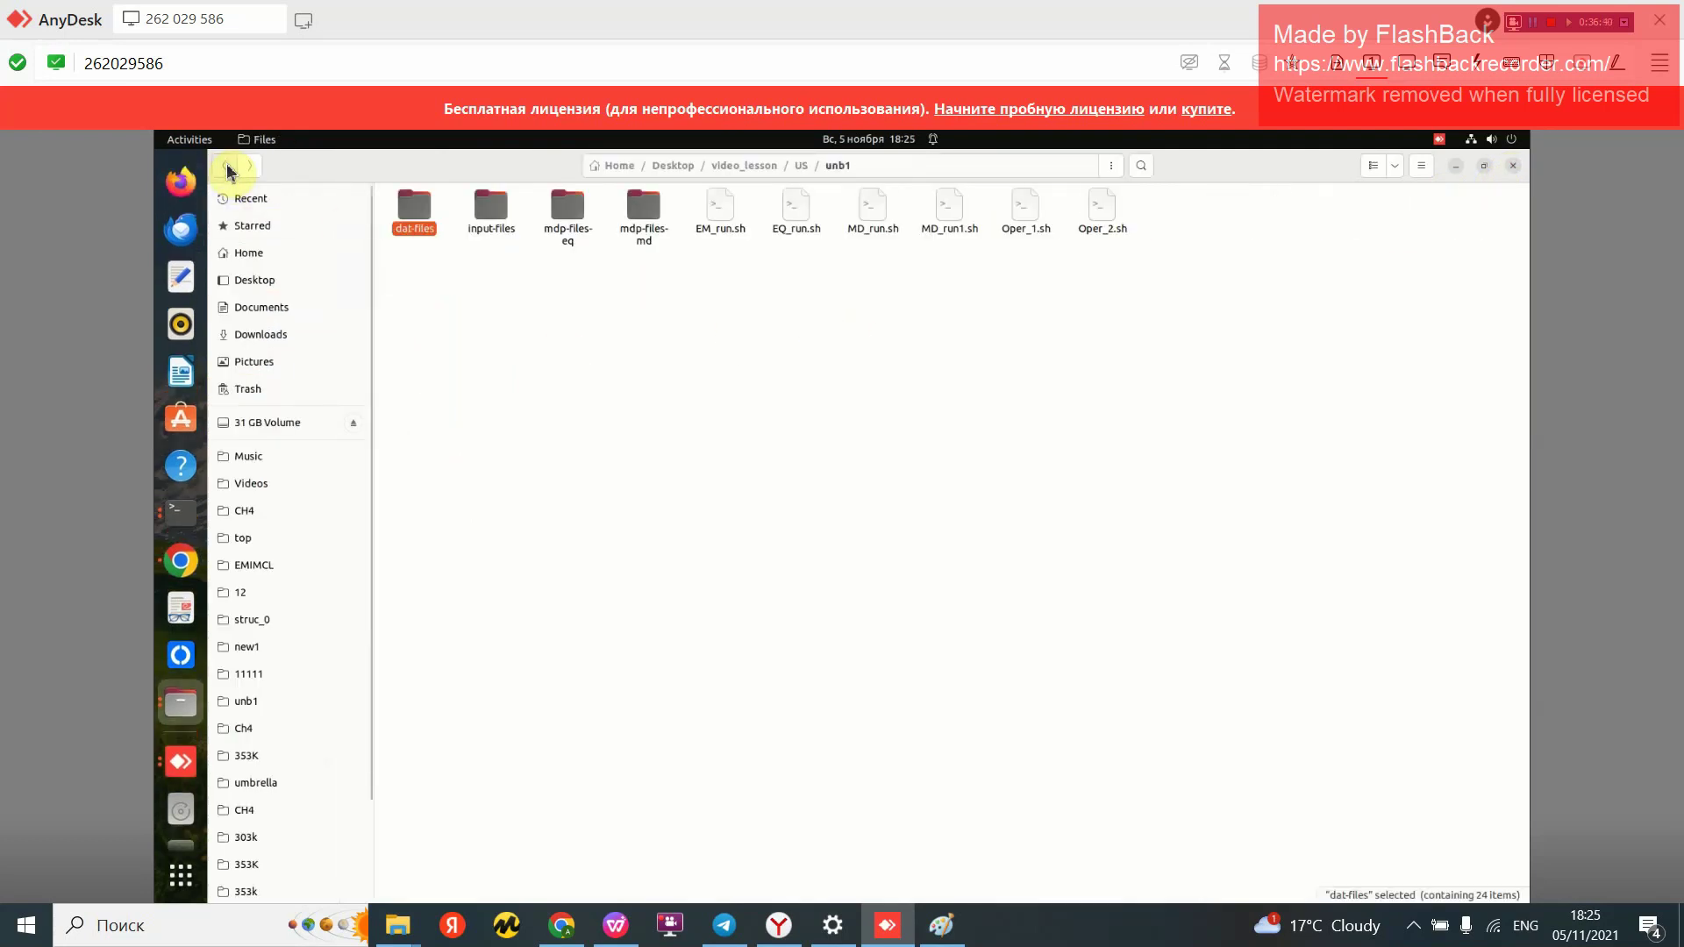
double_click(568, 215)
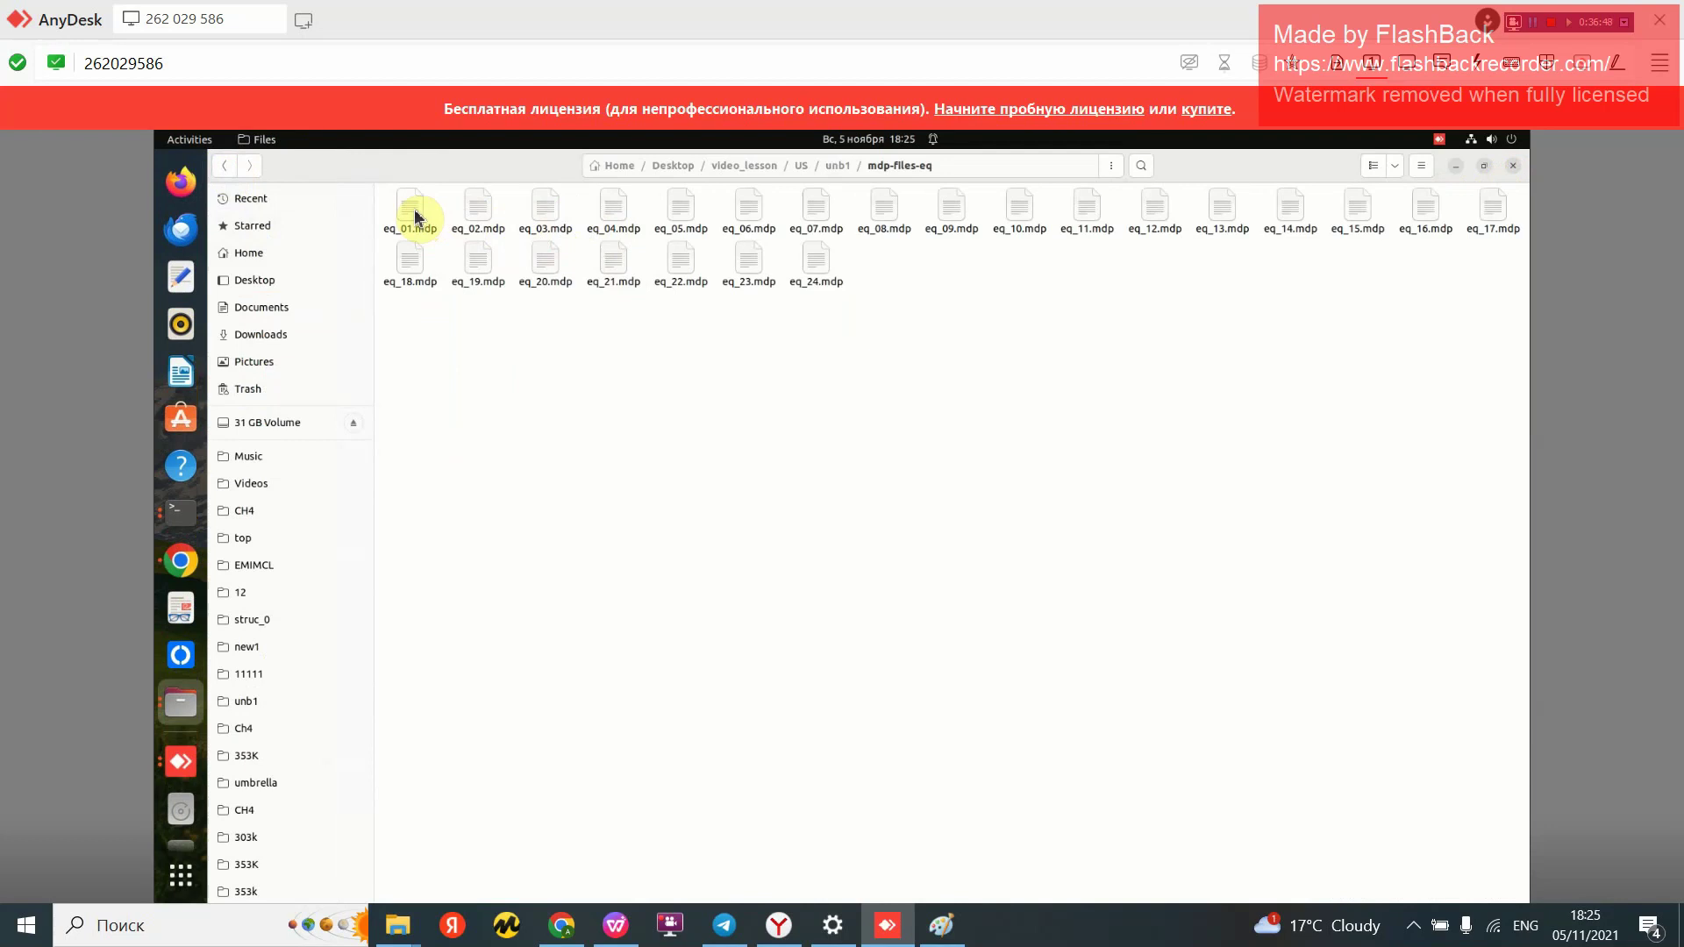
left_click(224, 166)
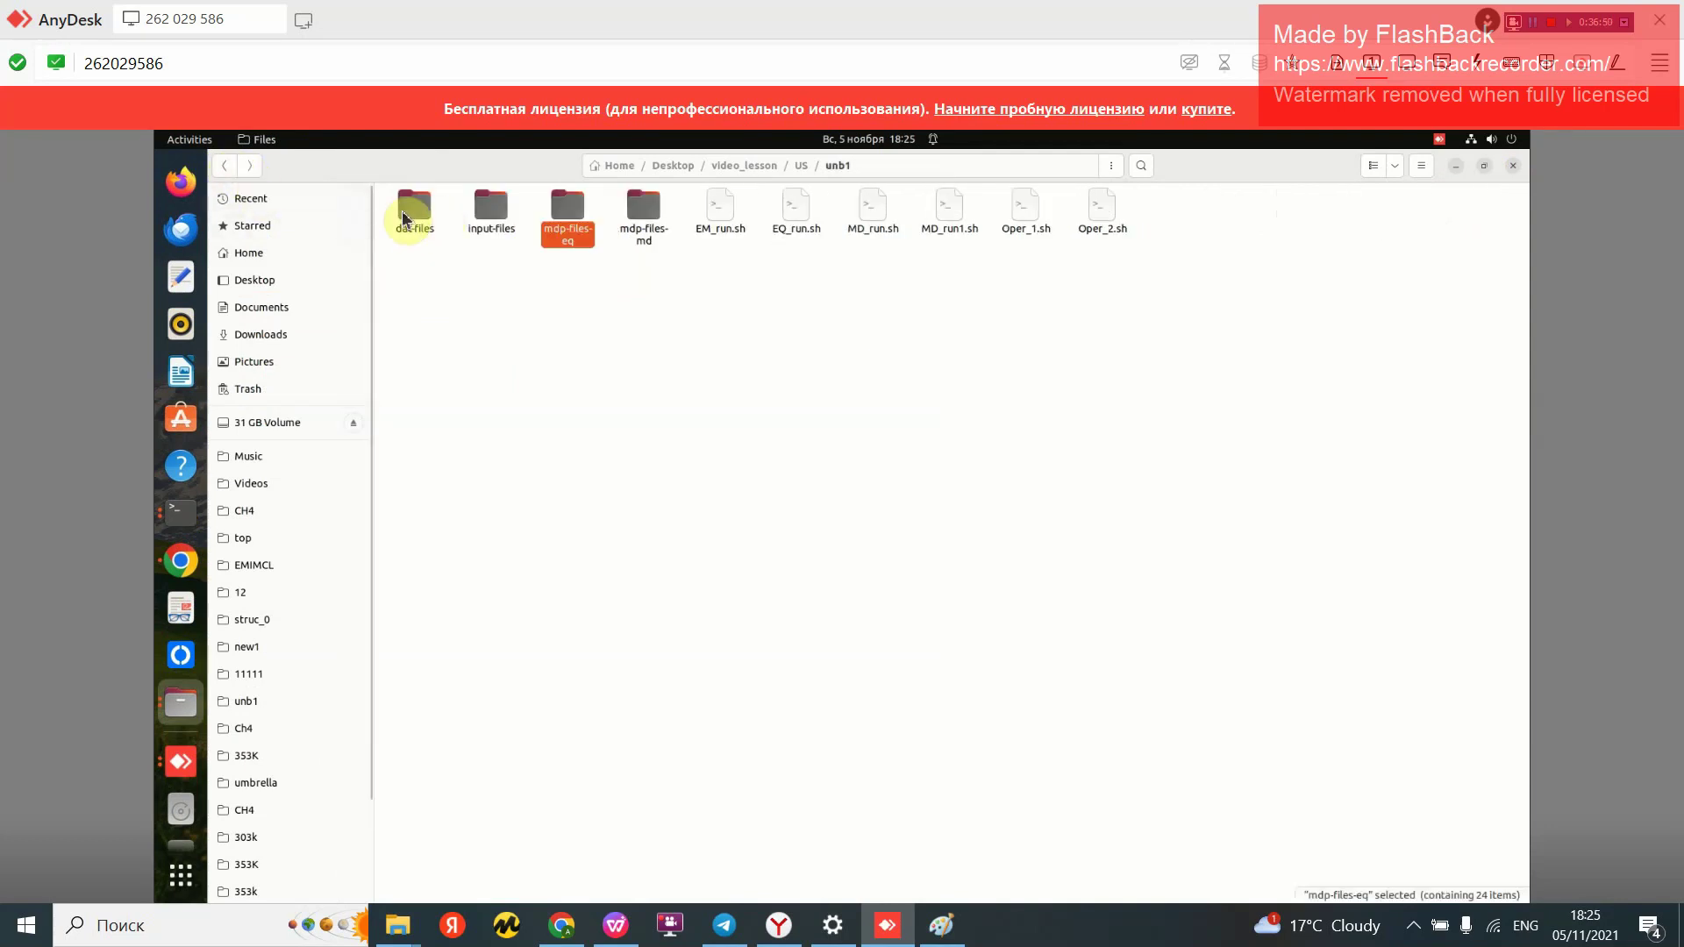
double_click(562, 222)
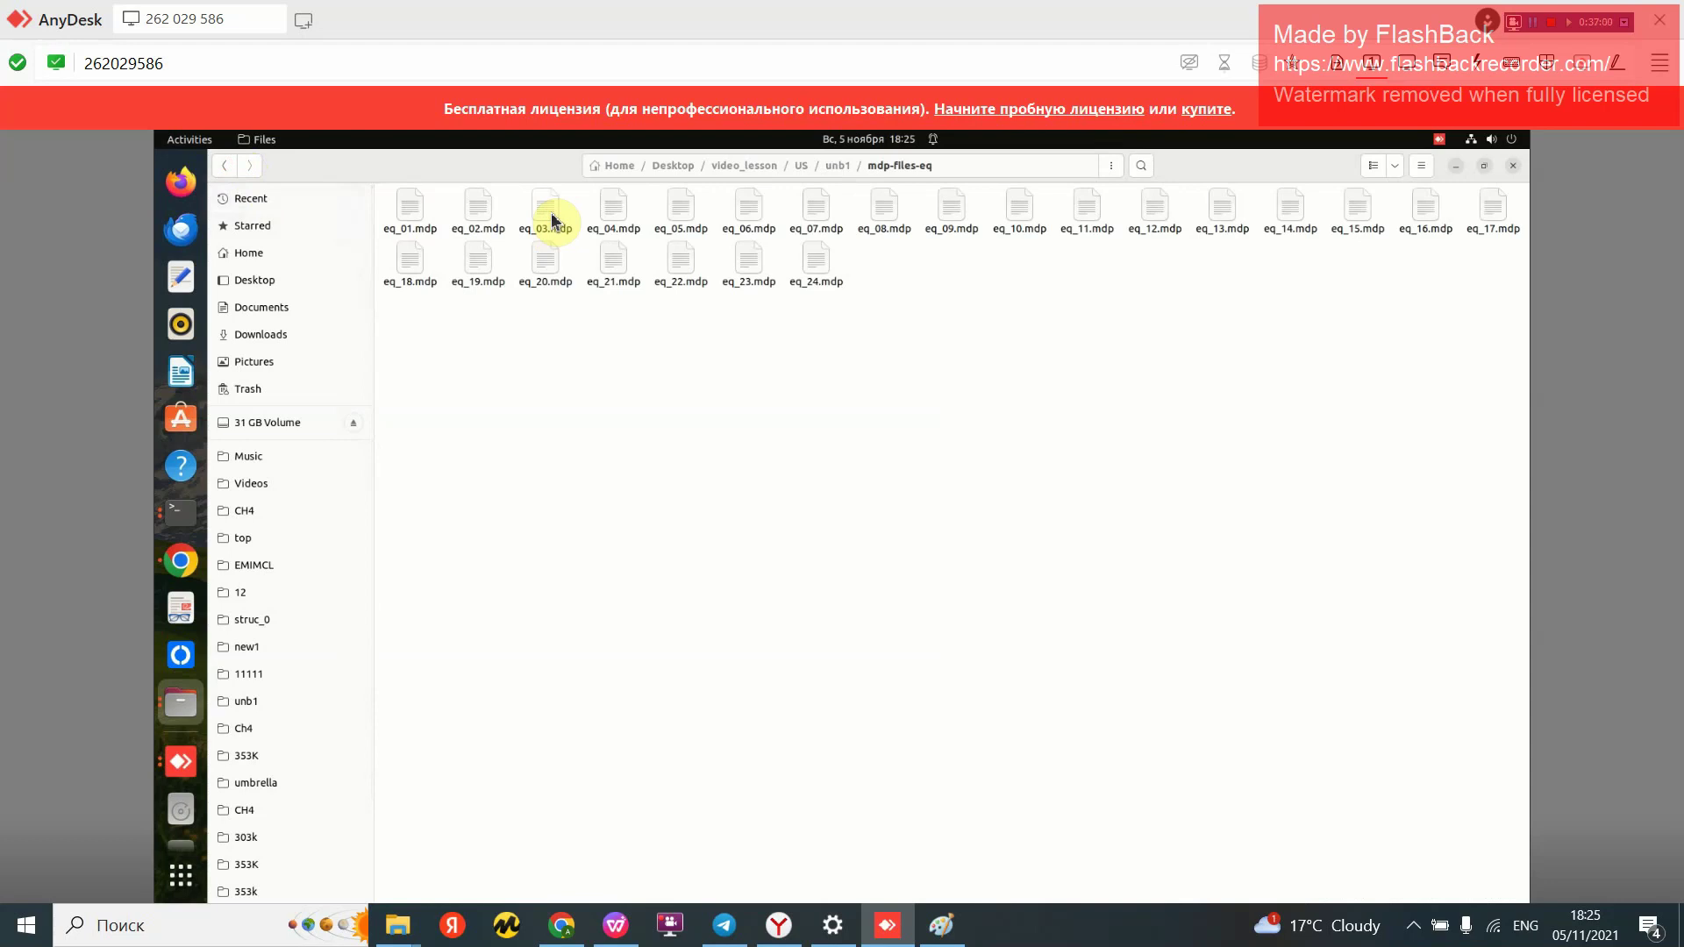
double_click(412, 215)
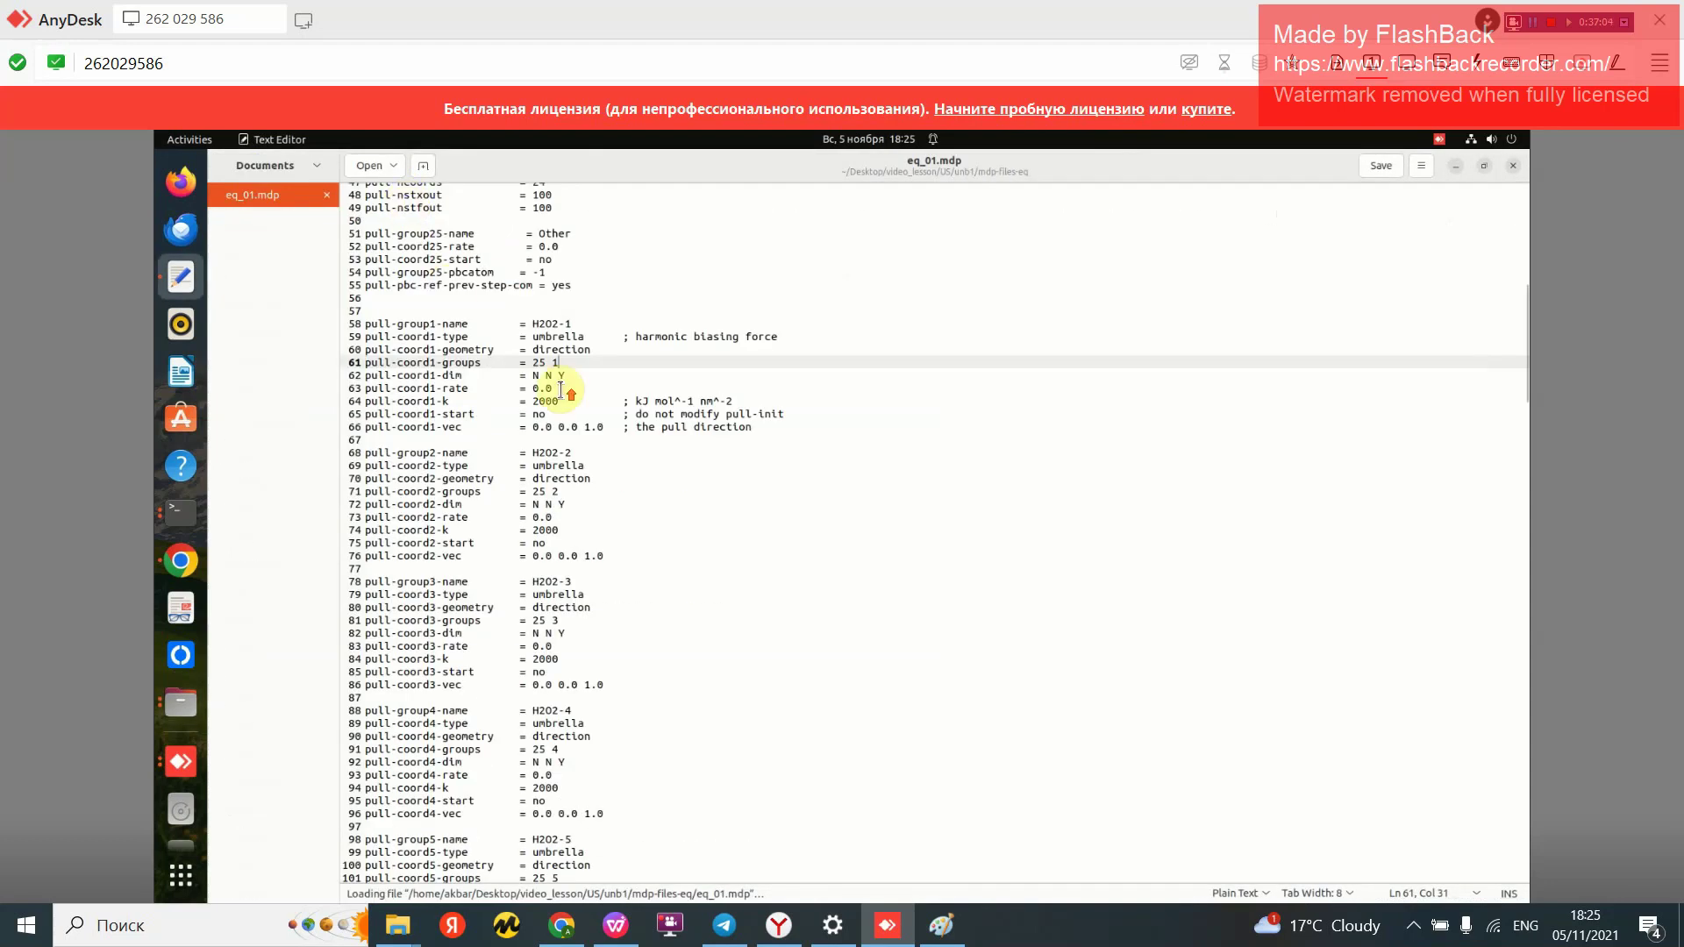
Step: Highlight the group name assigned to pull-group1-name in eq_01.mdp
scroll(562, 392, "down", 5)
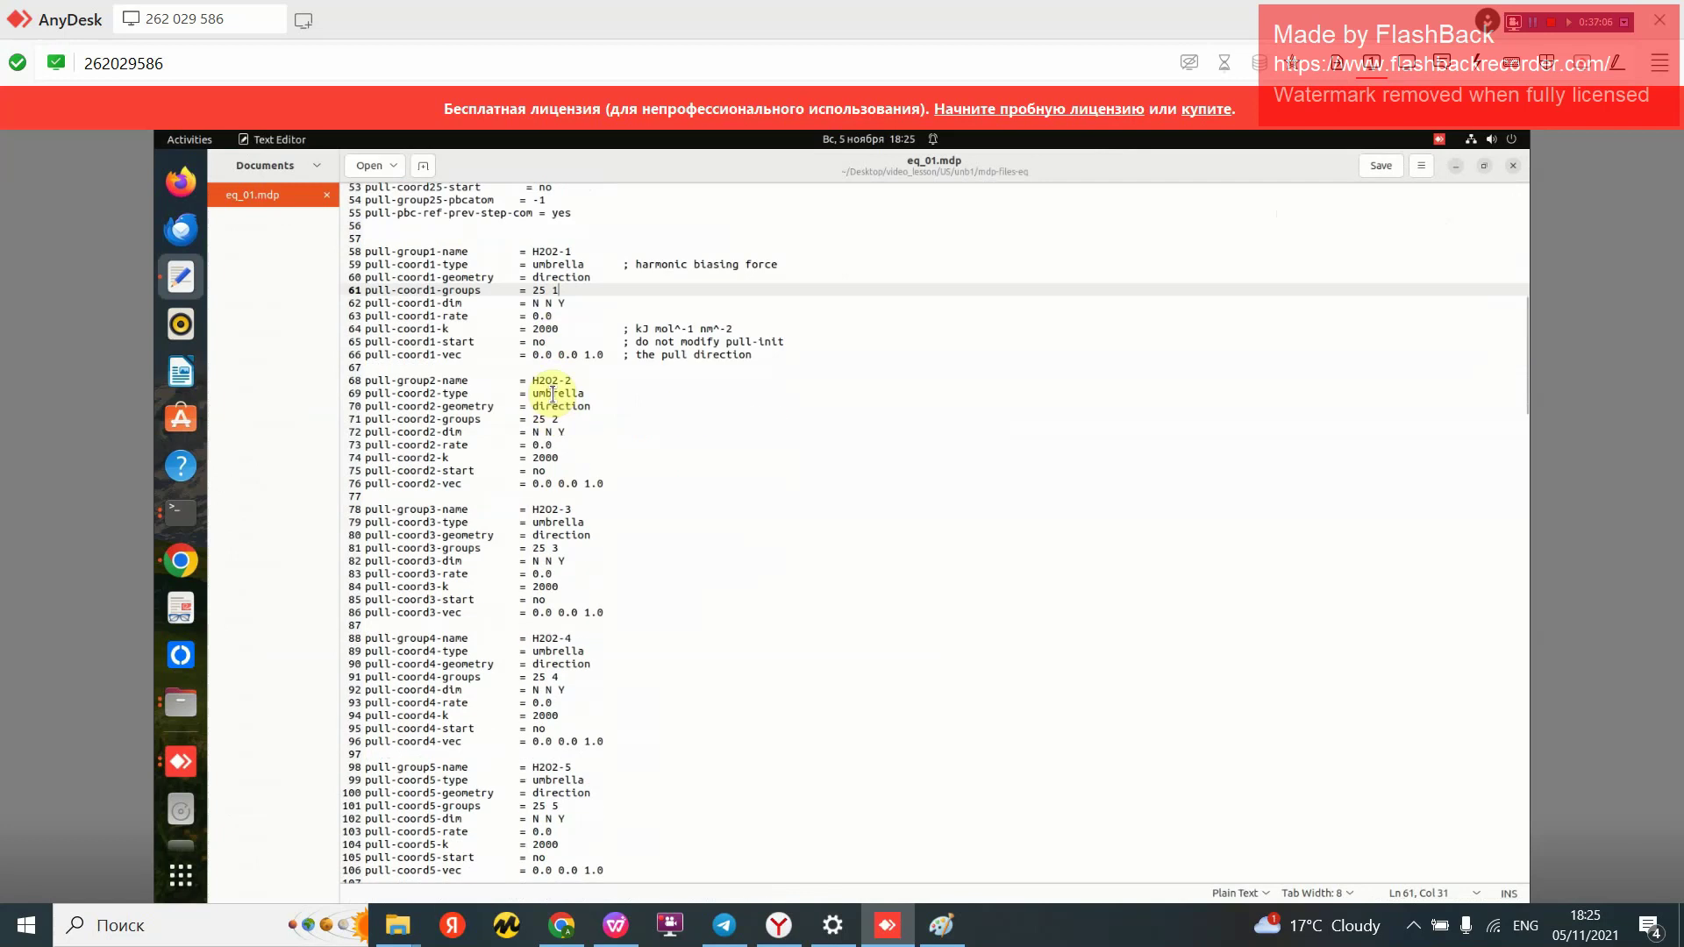
left_click(526, 251)
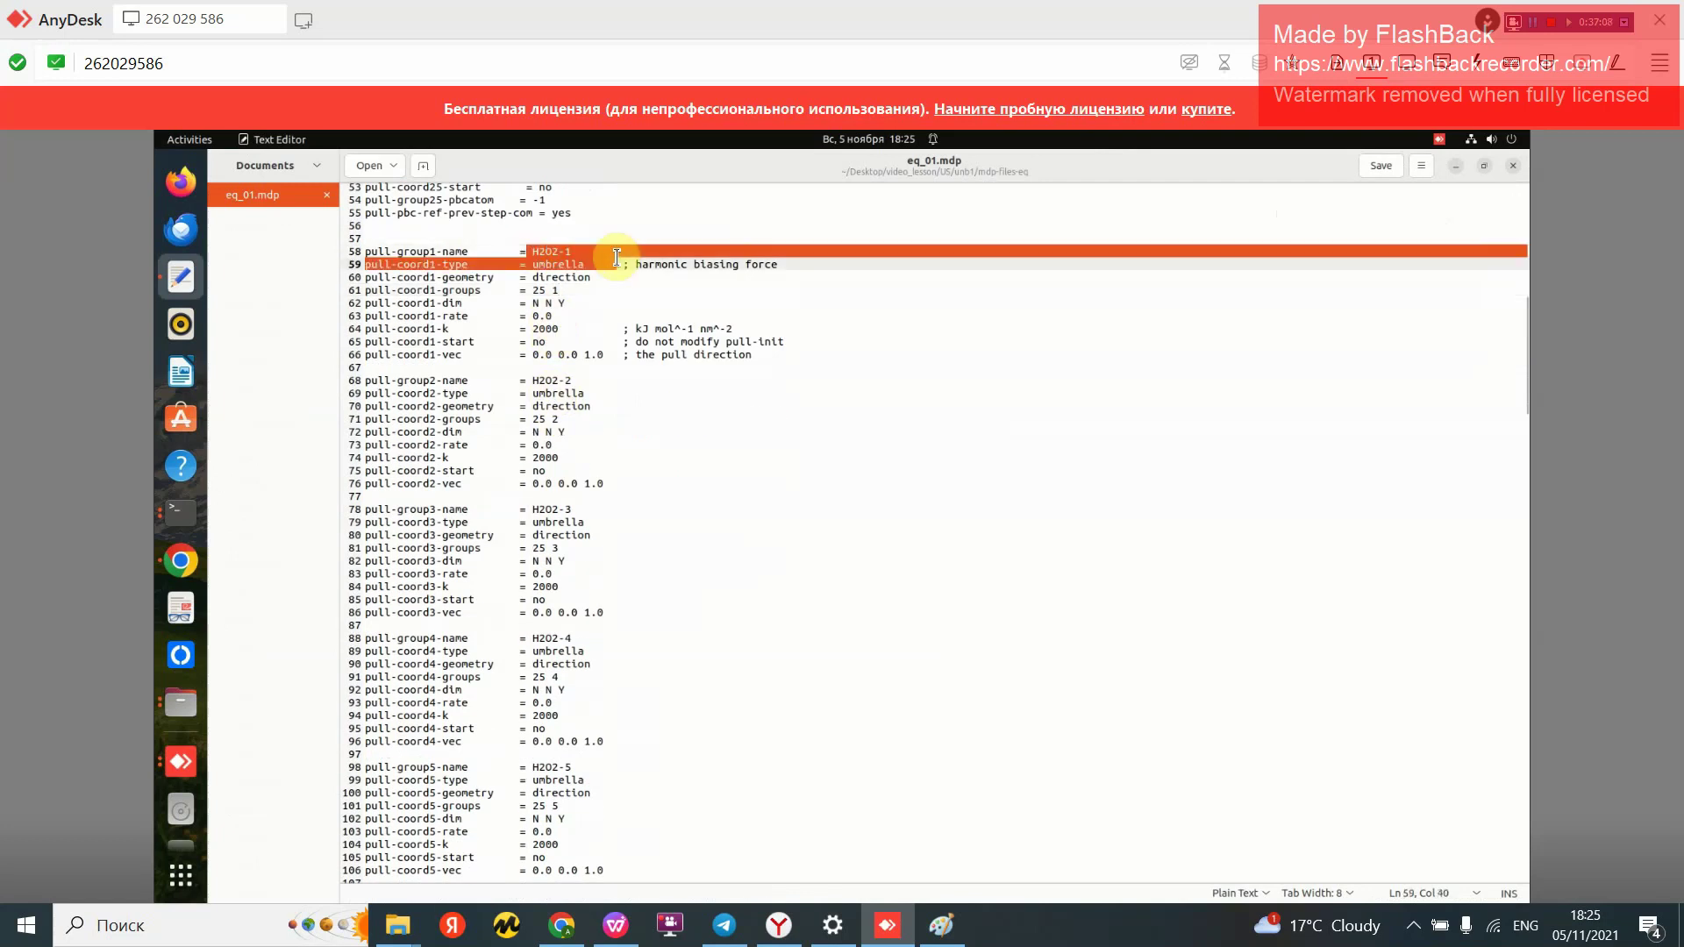
left_click(597, 247, "shift")
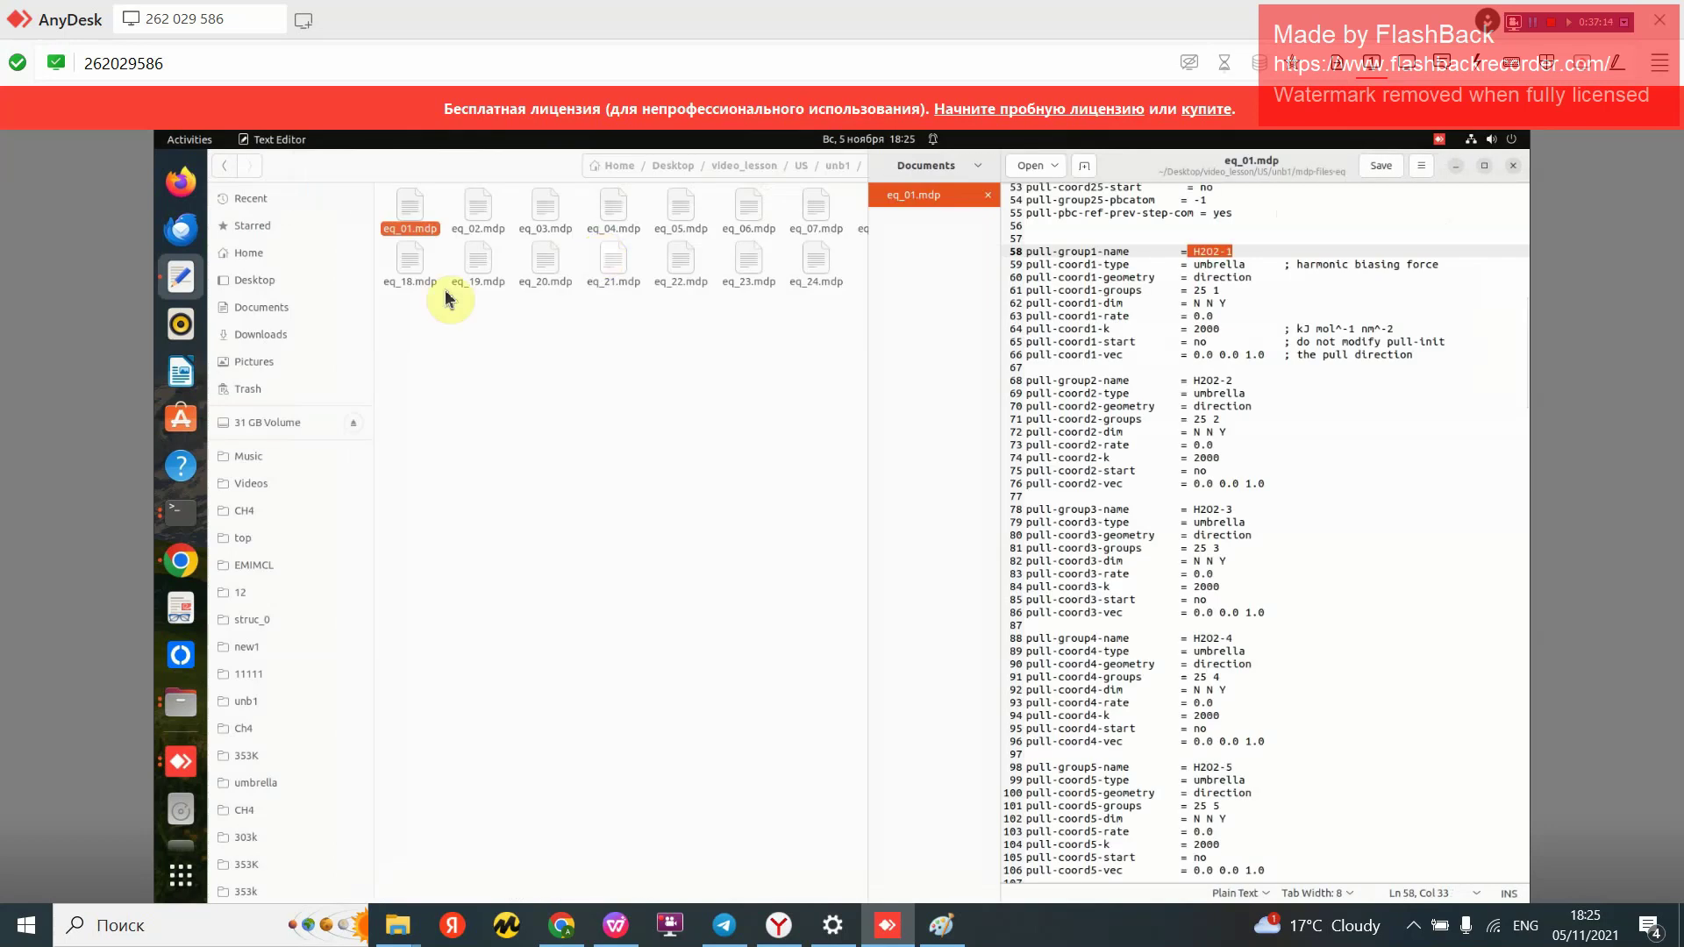
Step: Open index_All.ndx from the input-files folder in a half-screen editor and highlight the atom numbers of the first single-molecule group, H2O2-1
left_click(496, 364)
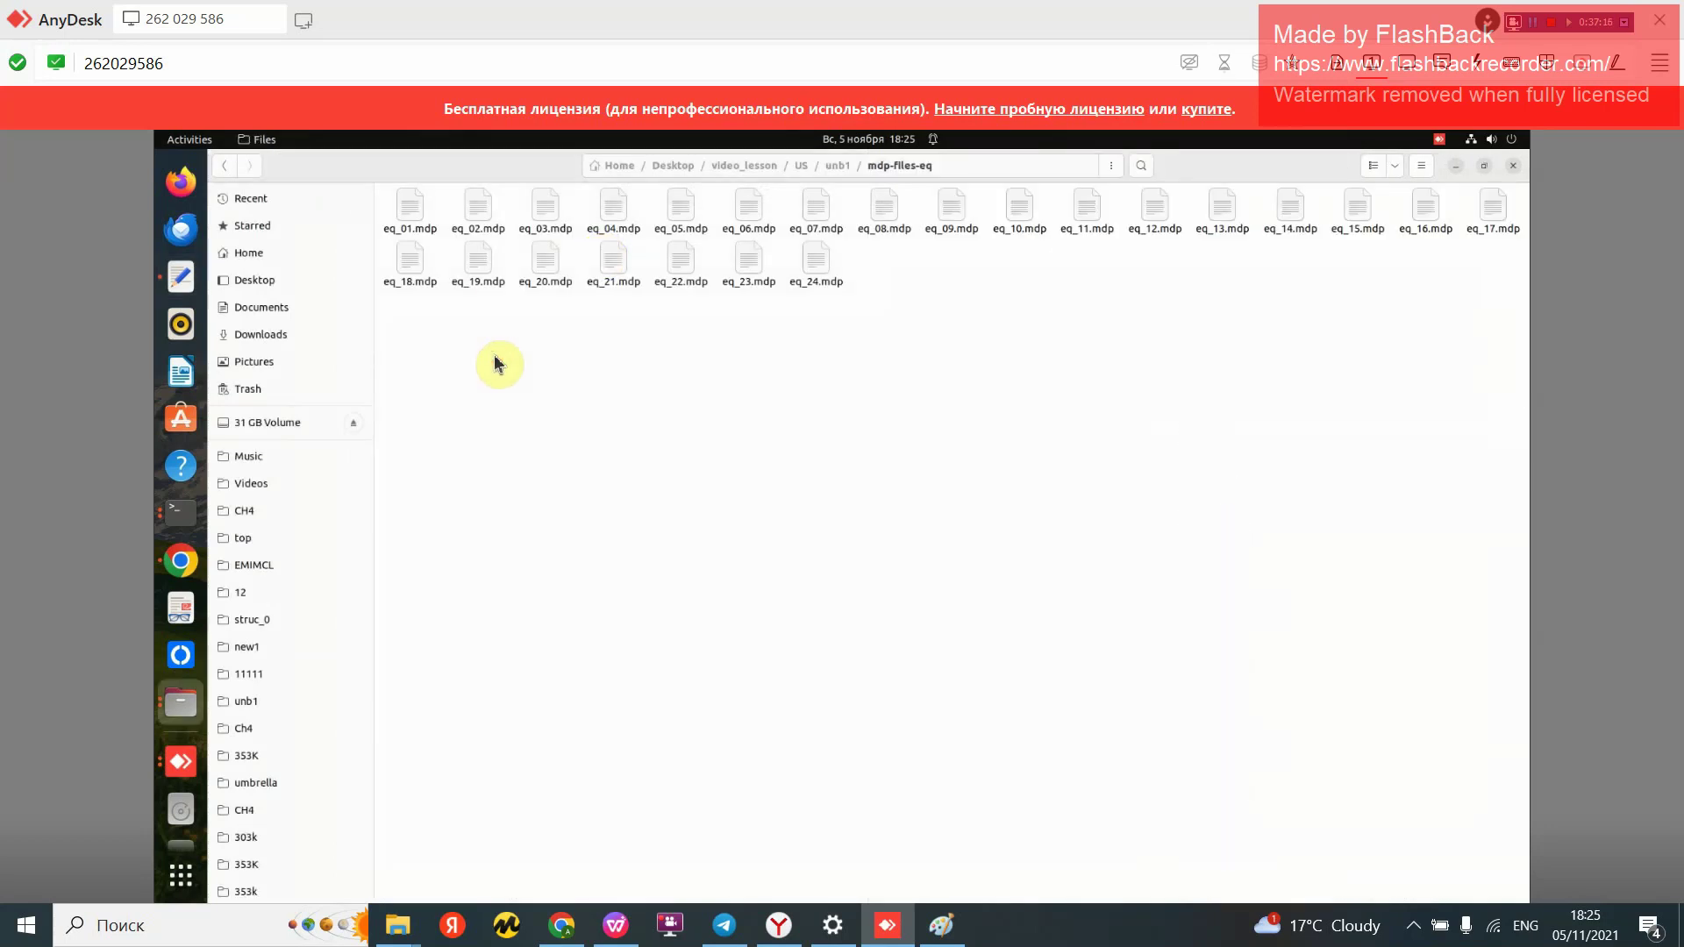
left_click(226, 169)
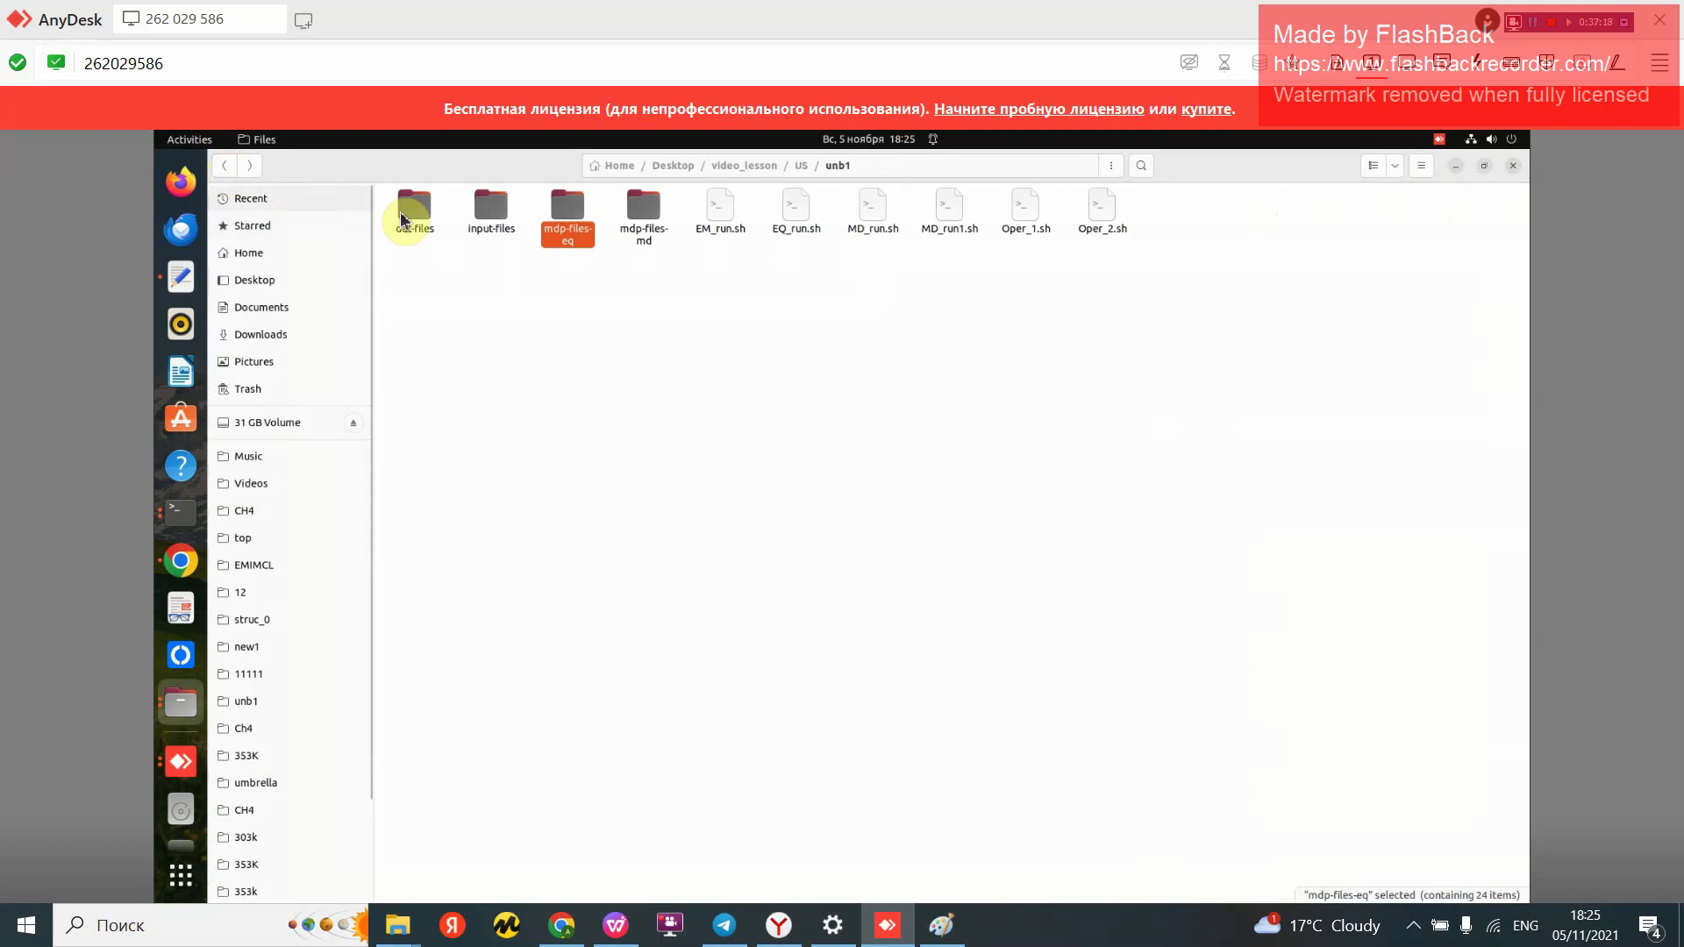
double_click(500, 230)
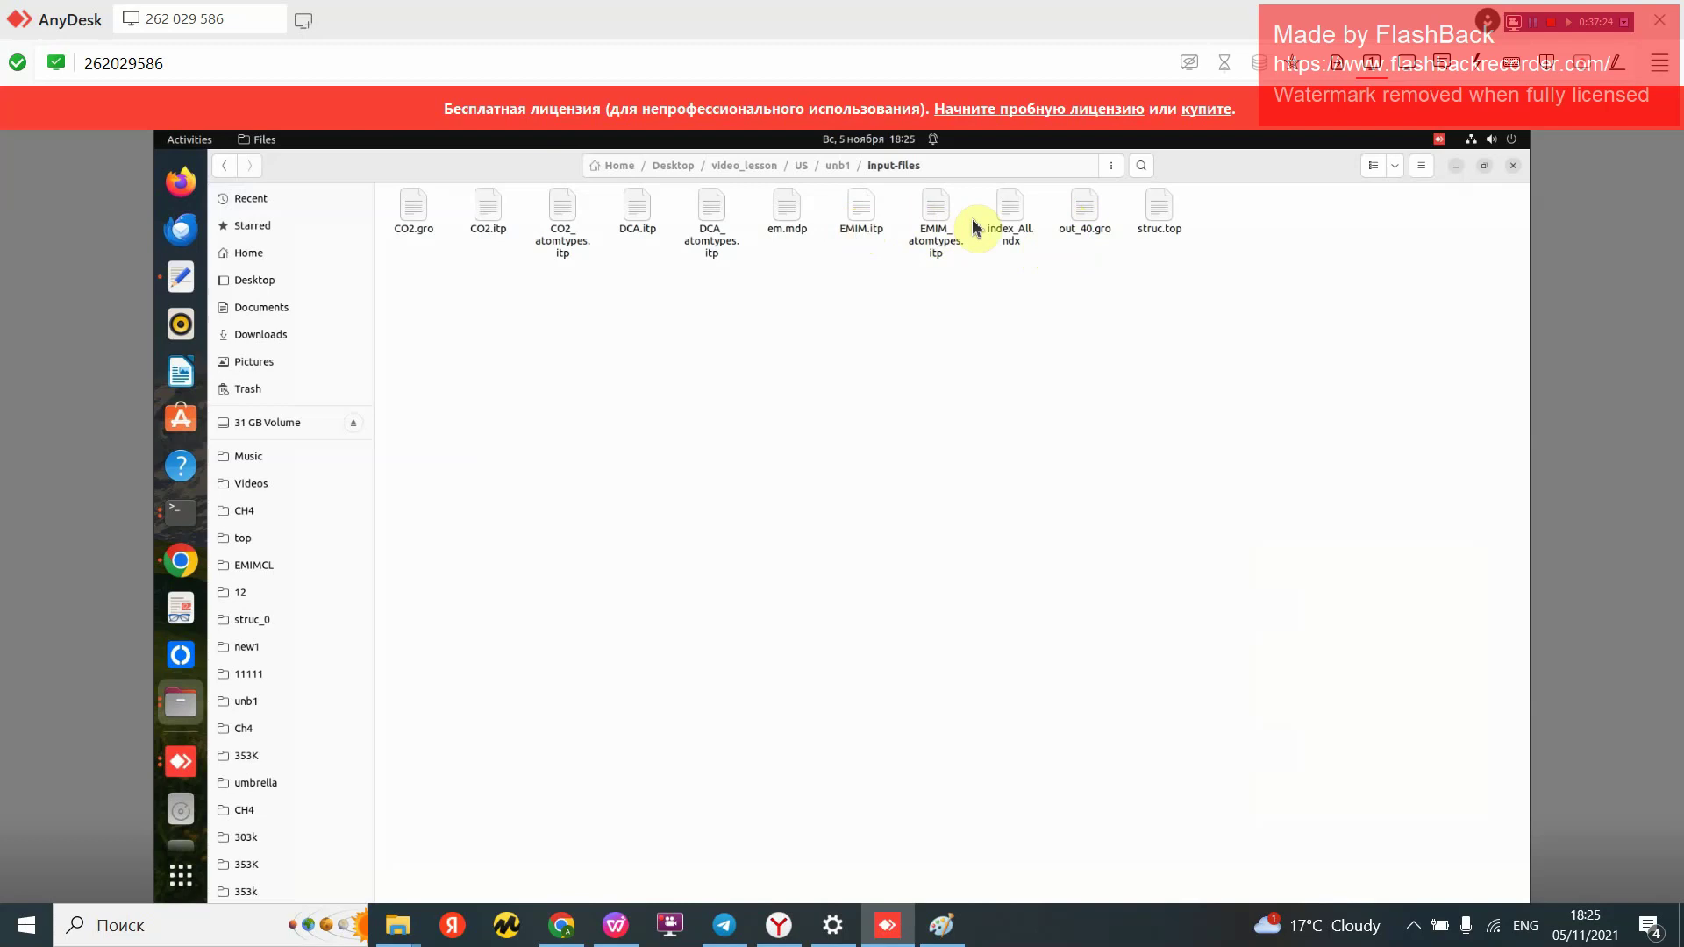
double_click(1000, 214)
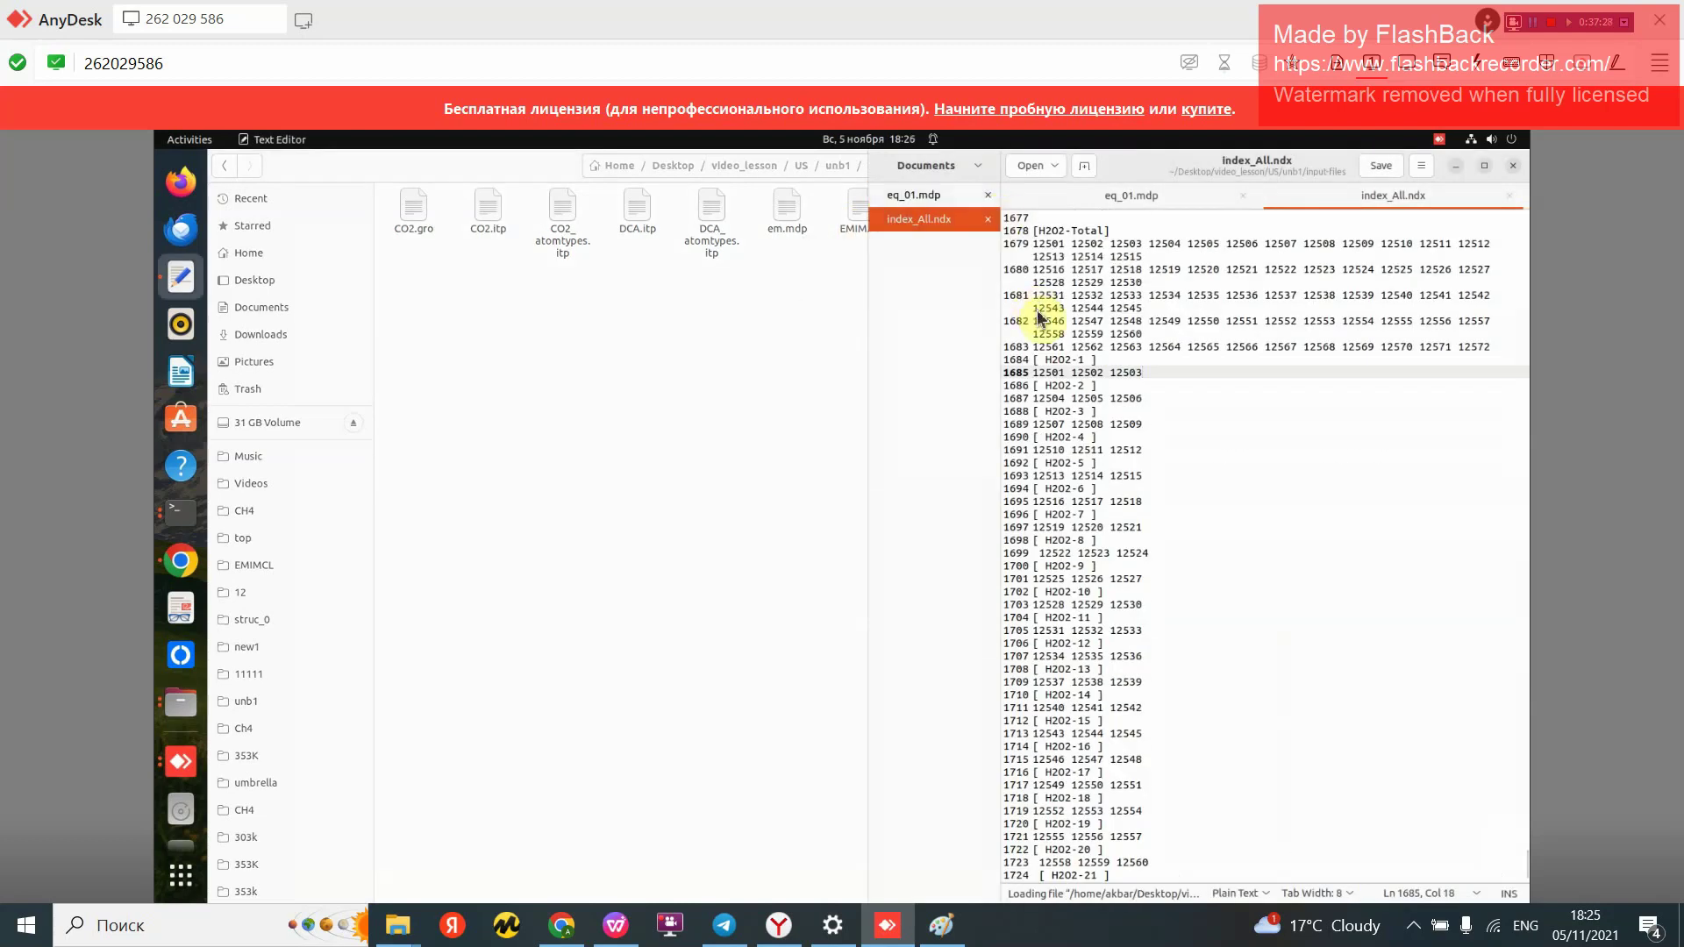
key("super+Left")
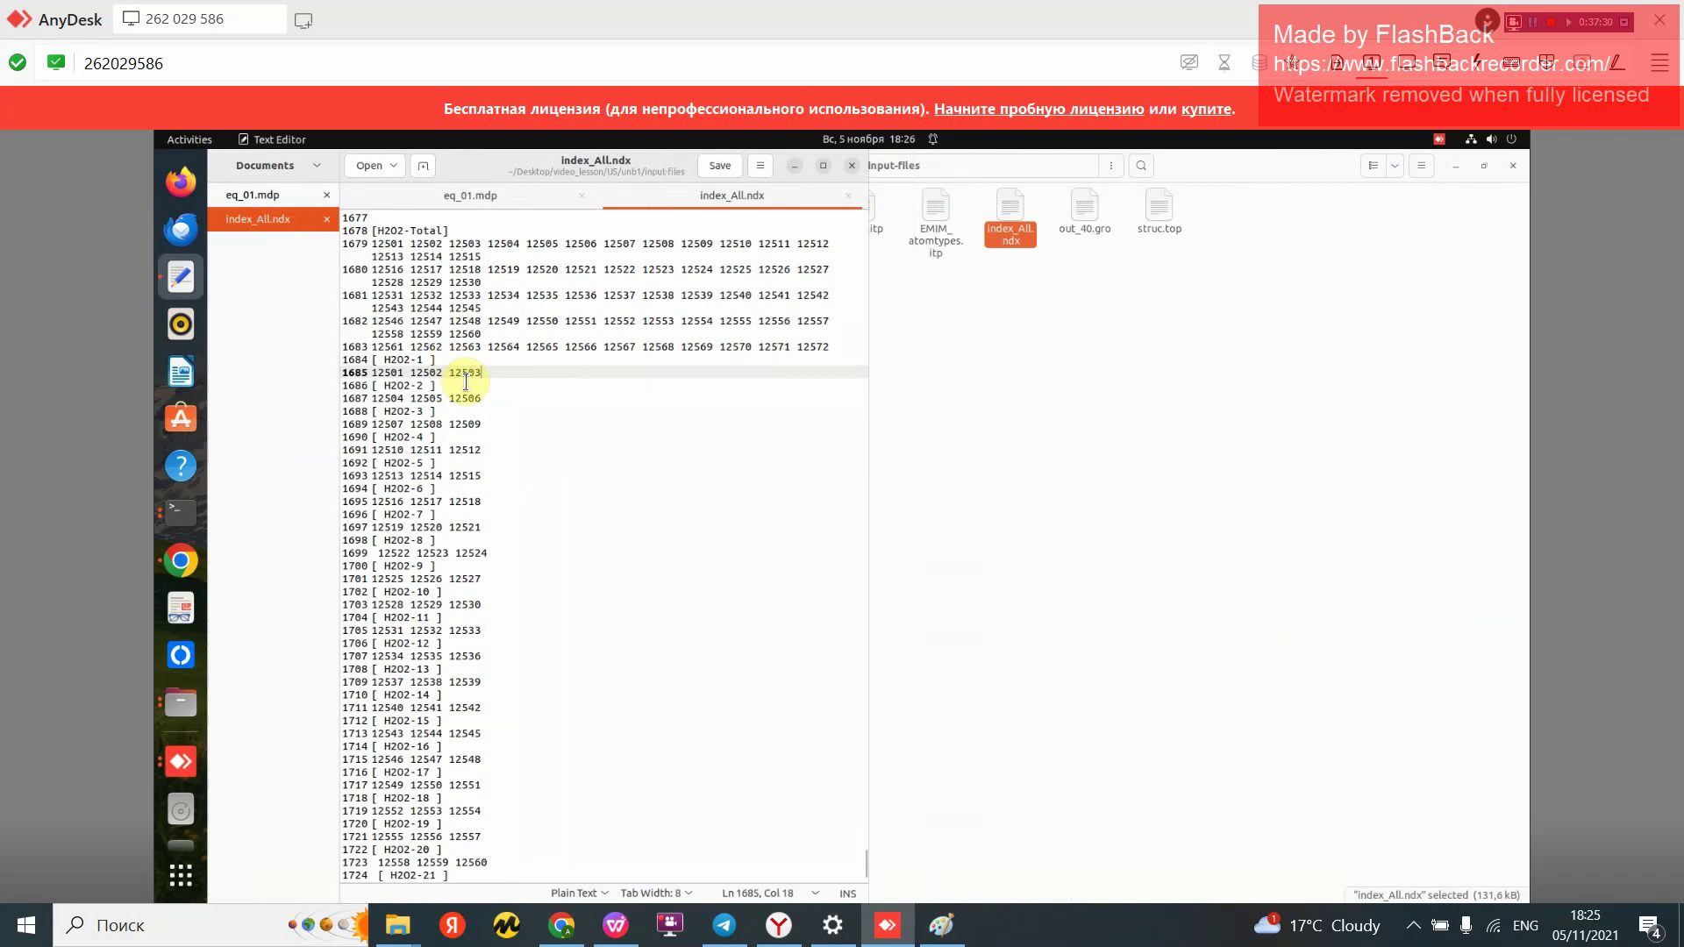
left_click_drag(478, 374, 371, 373)
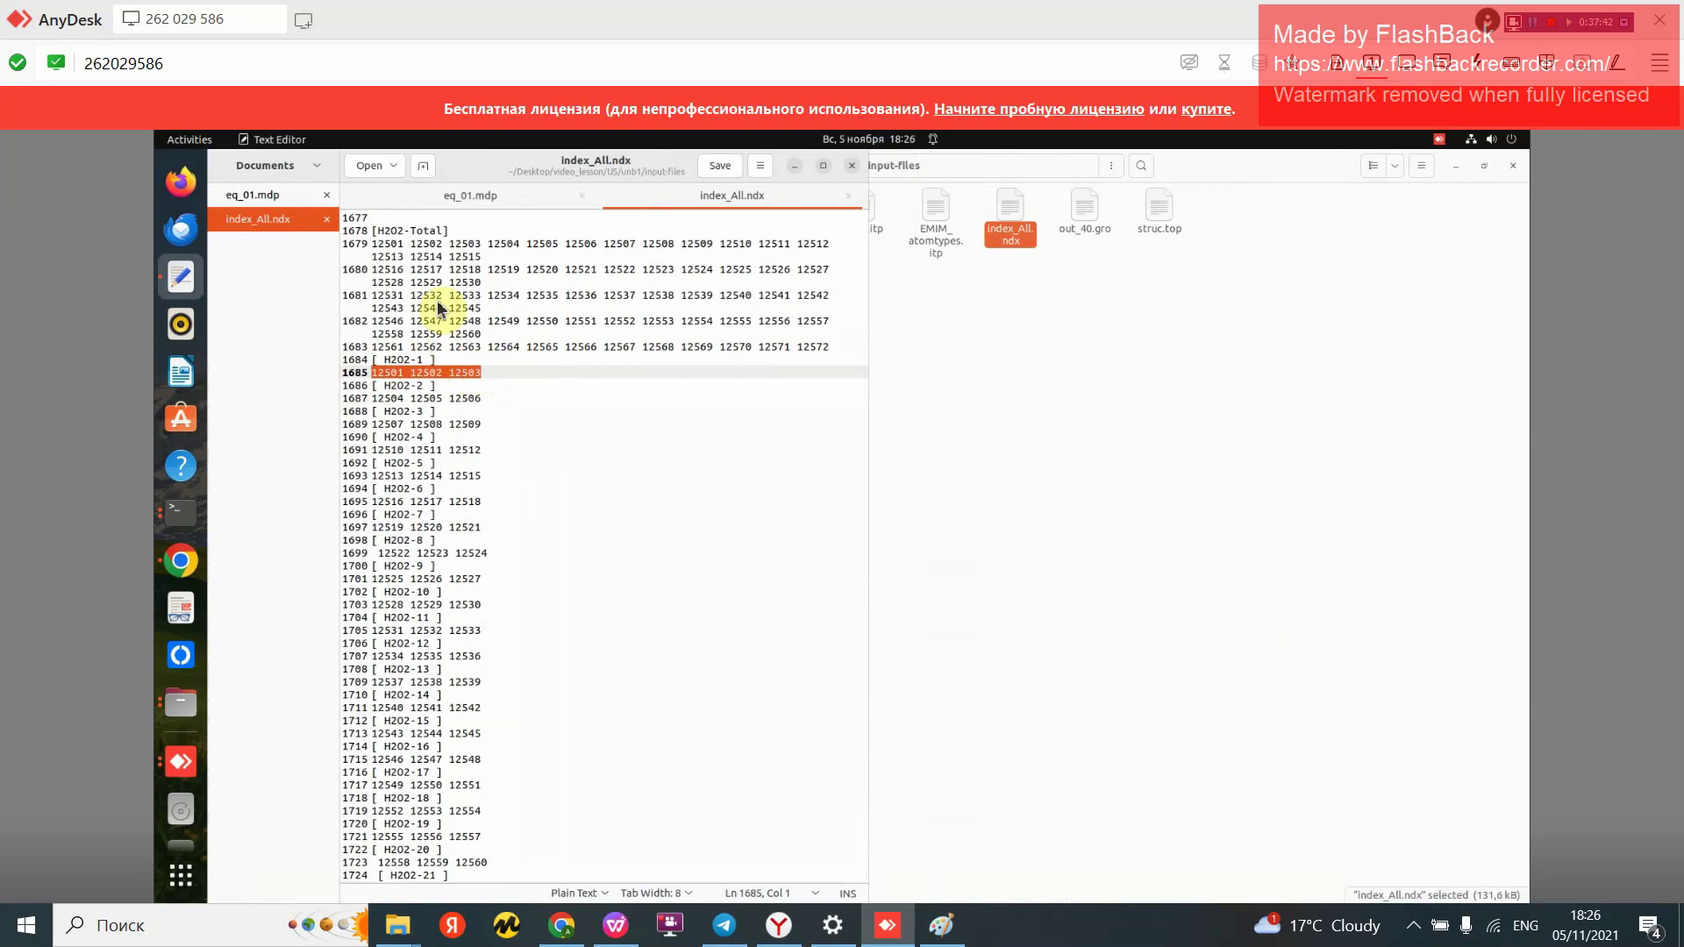
Step: Switch back to eq_01.mdp and highlight the pull-group1-name value to match it with the index group
left_click(471, 193)
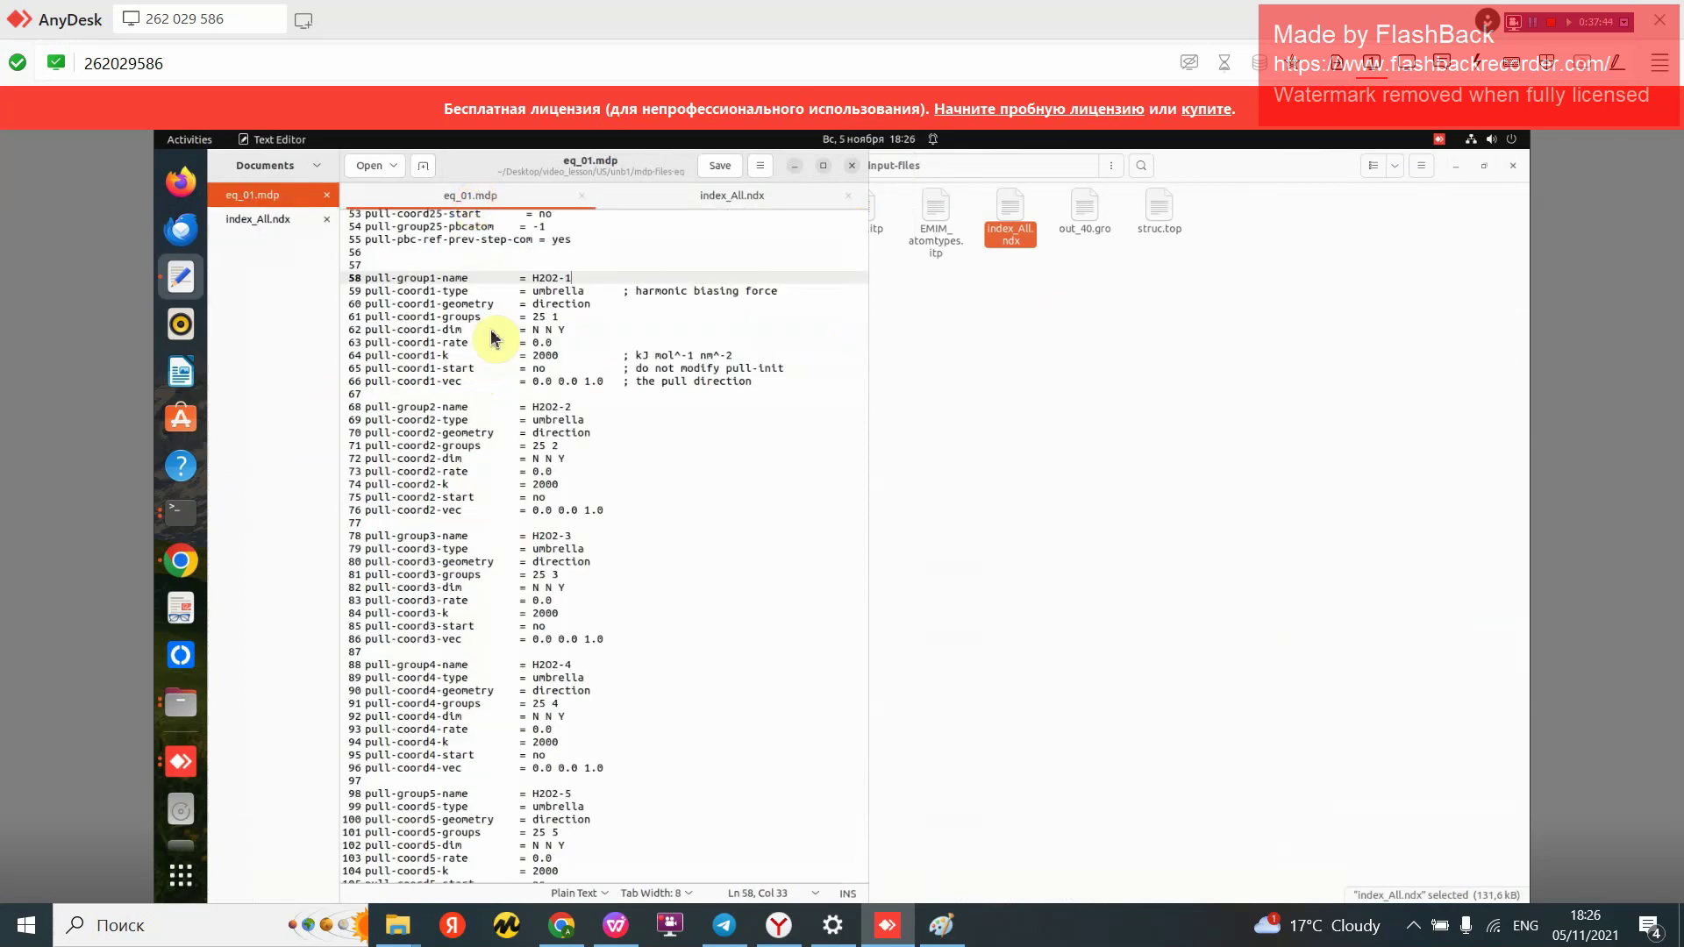
left_click_drag(585, 279, 533, 277)
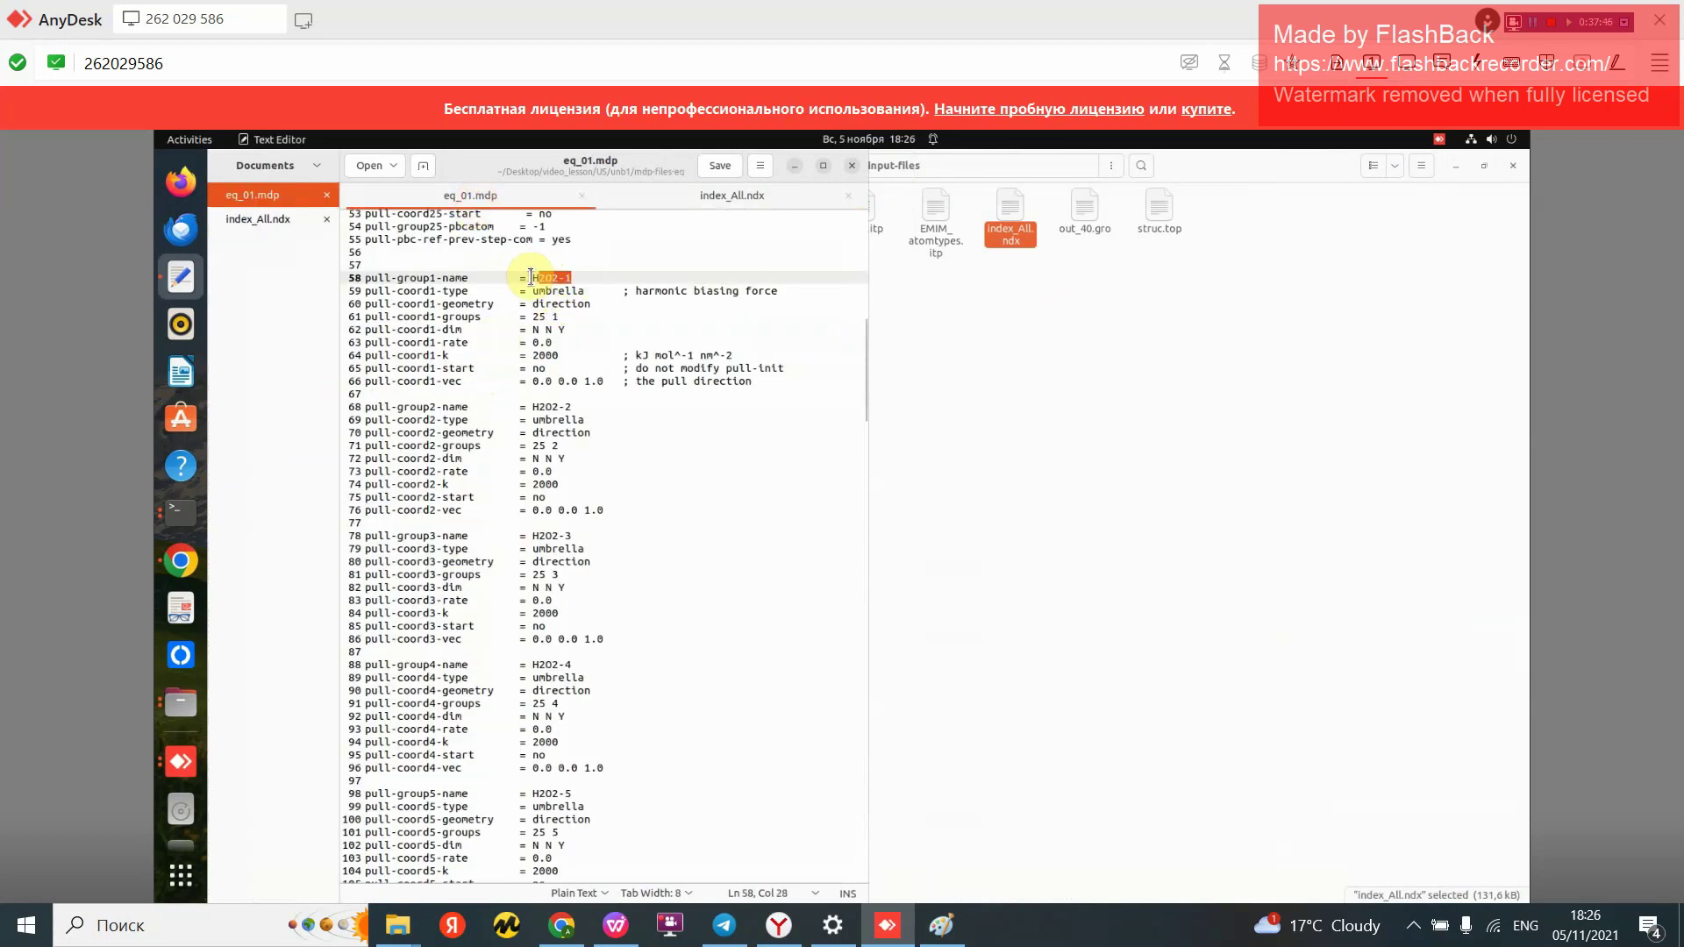
left_click(558, 291)
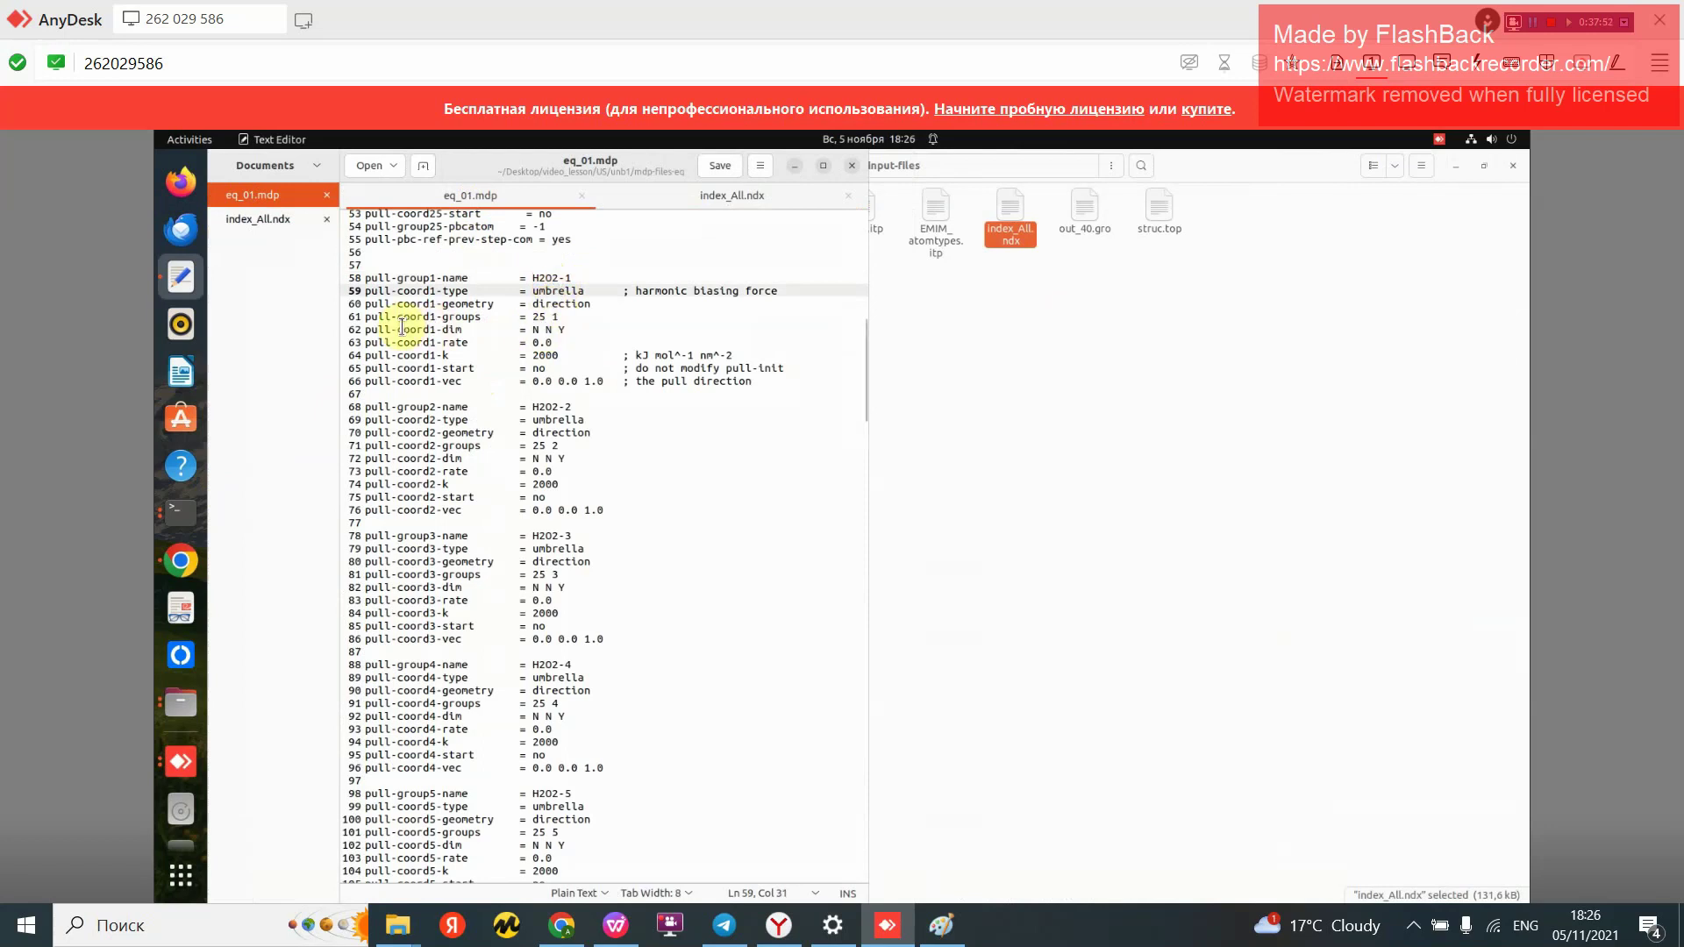
Step: Highlight the pull-coord1-dim setting and the pull-coord1-k force constant in eq_01.mdp
left_click_drag(390, 329, 560, 329)
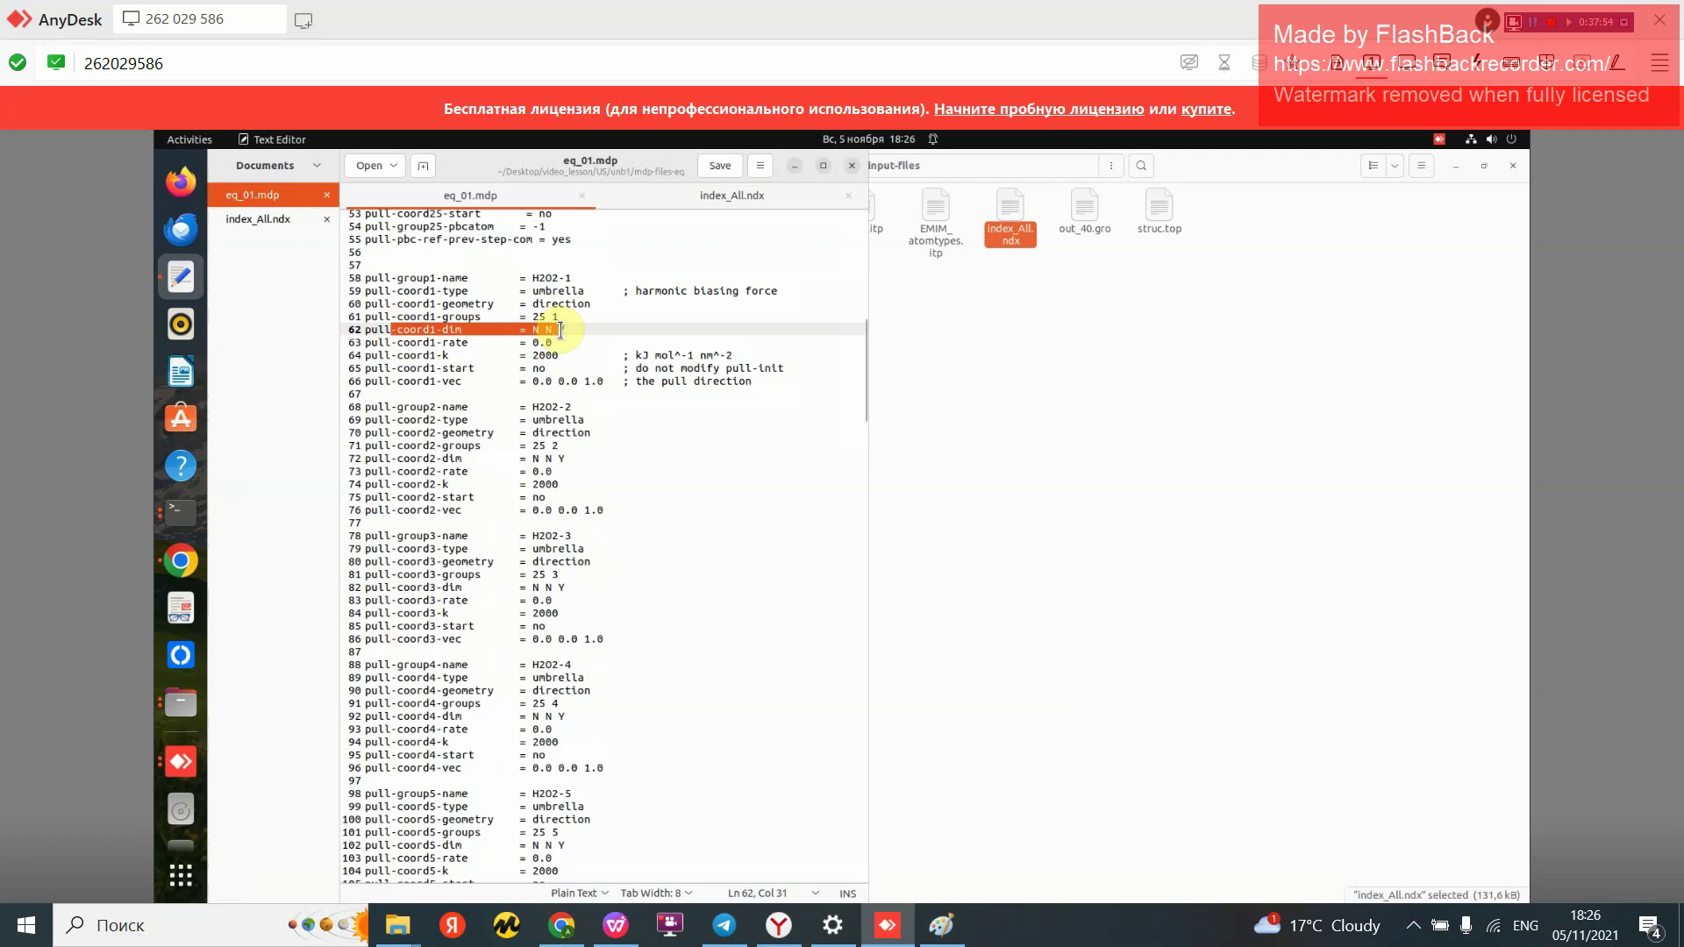
left_click(564, 329)
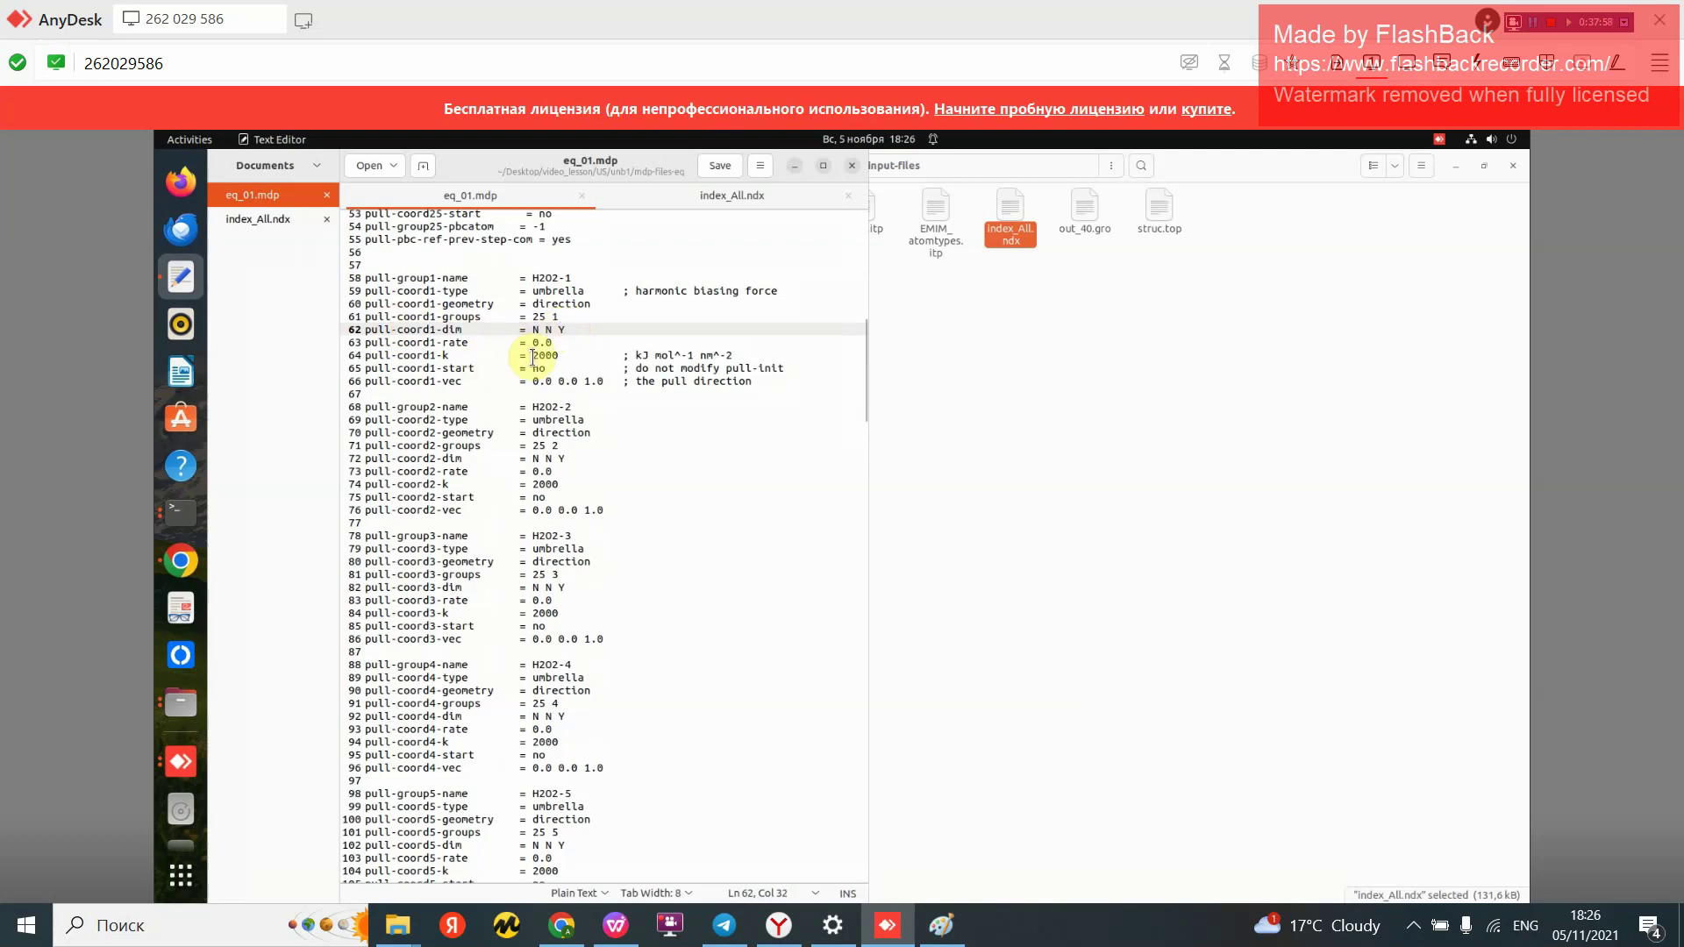
left_click(563, 355)
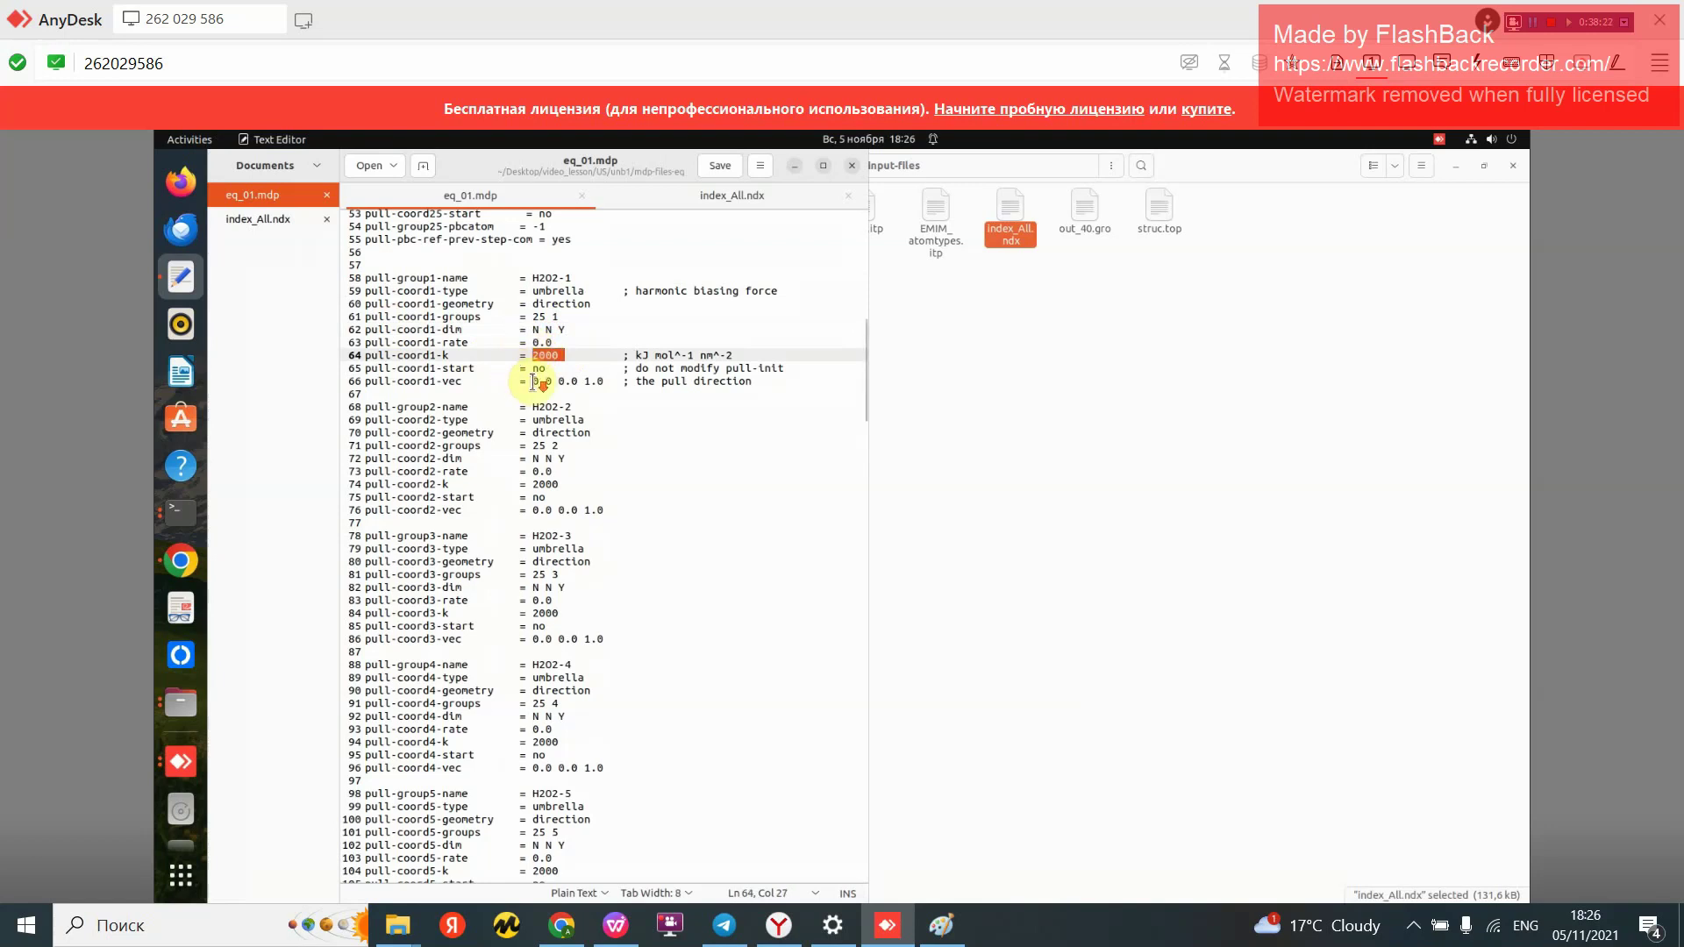
Step: Examine the remaining pull-group and pull-coord blocks of eq_01.mdp down to the pull-coord-init list, and close the editor
scroll(532, 384, "down", 2)
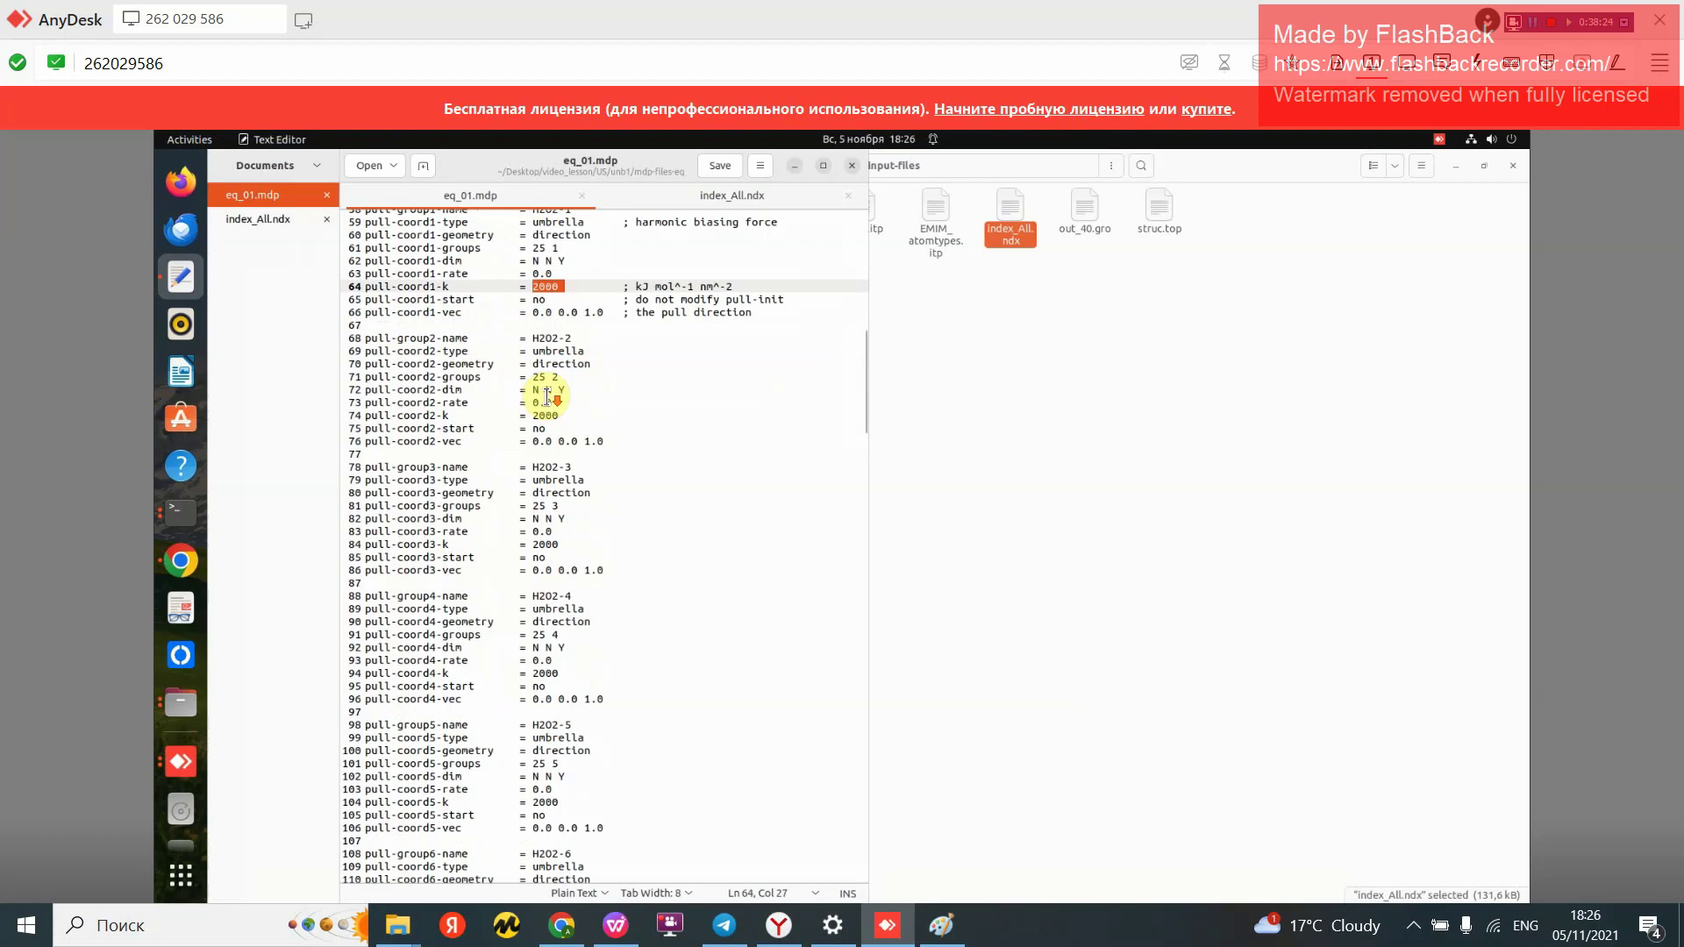
scroll(548, 394, "down", 4)
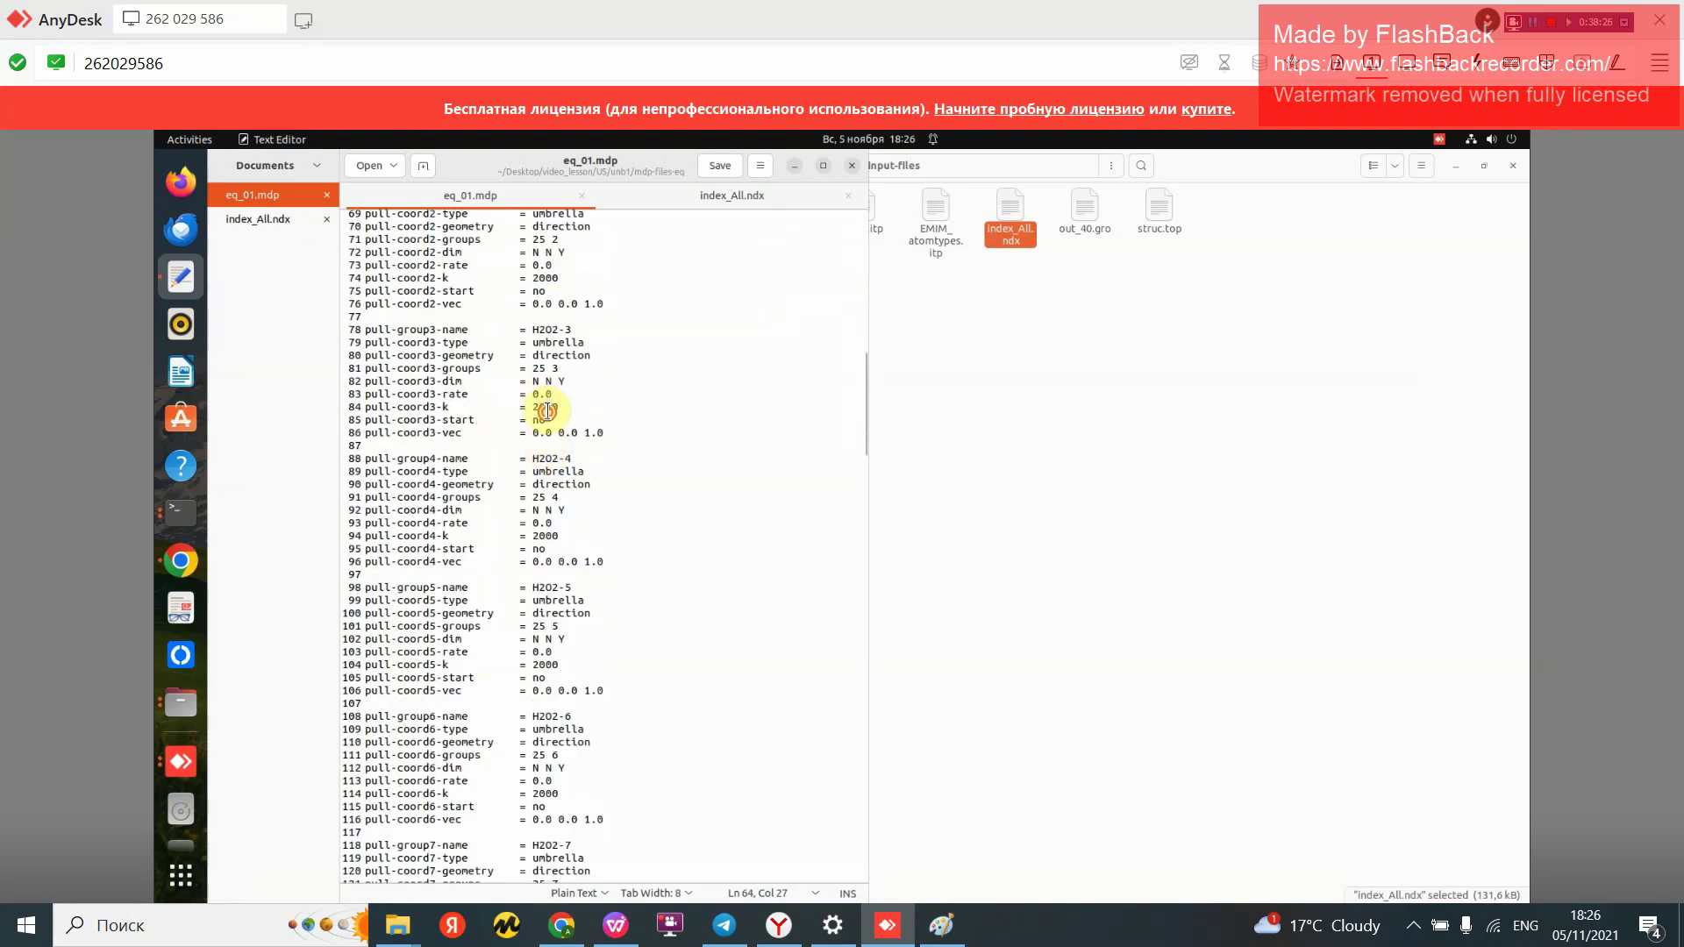
triple_click(547, 410)
left_click(547, 409)
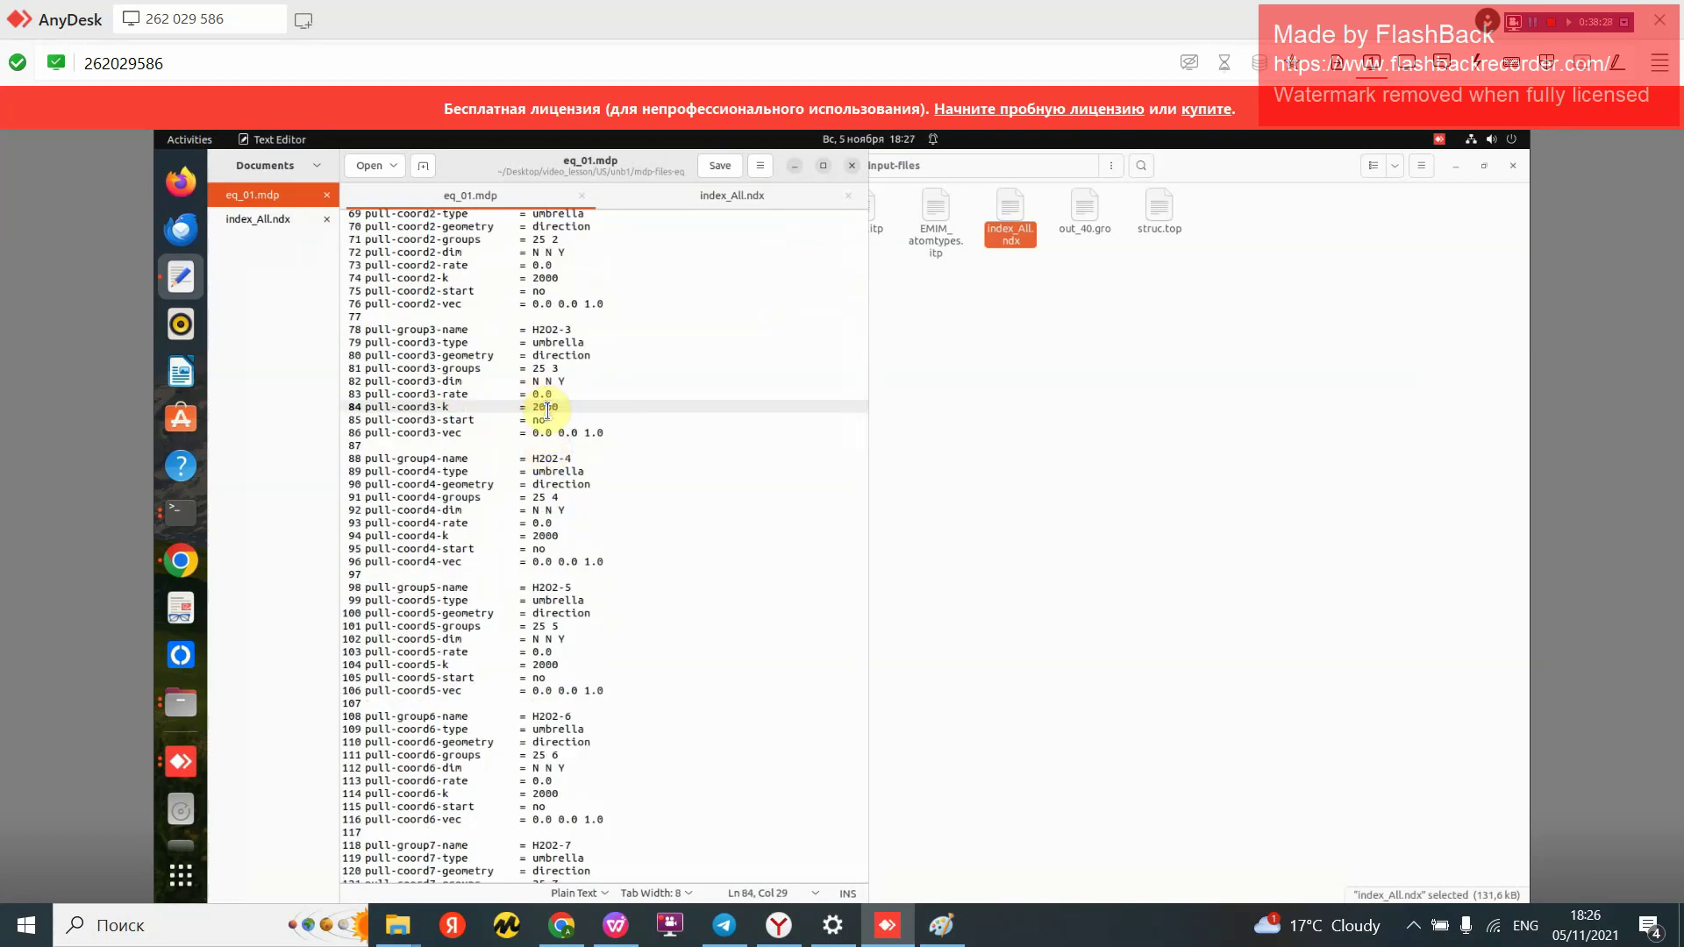
scroll(548, 421, "down", 14)
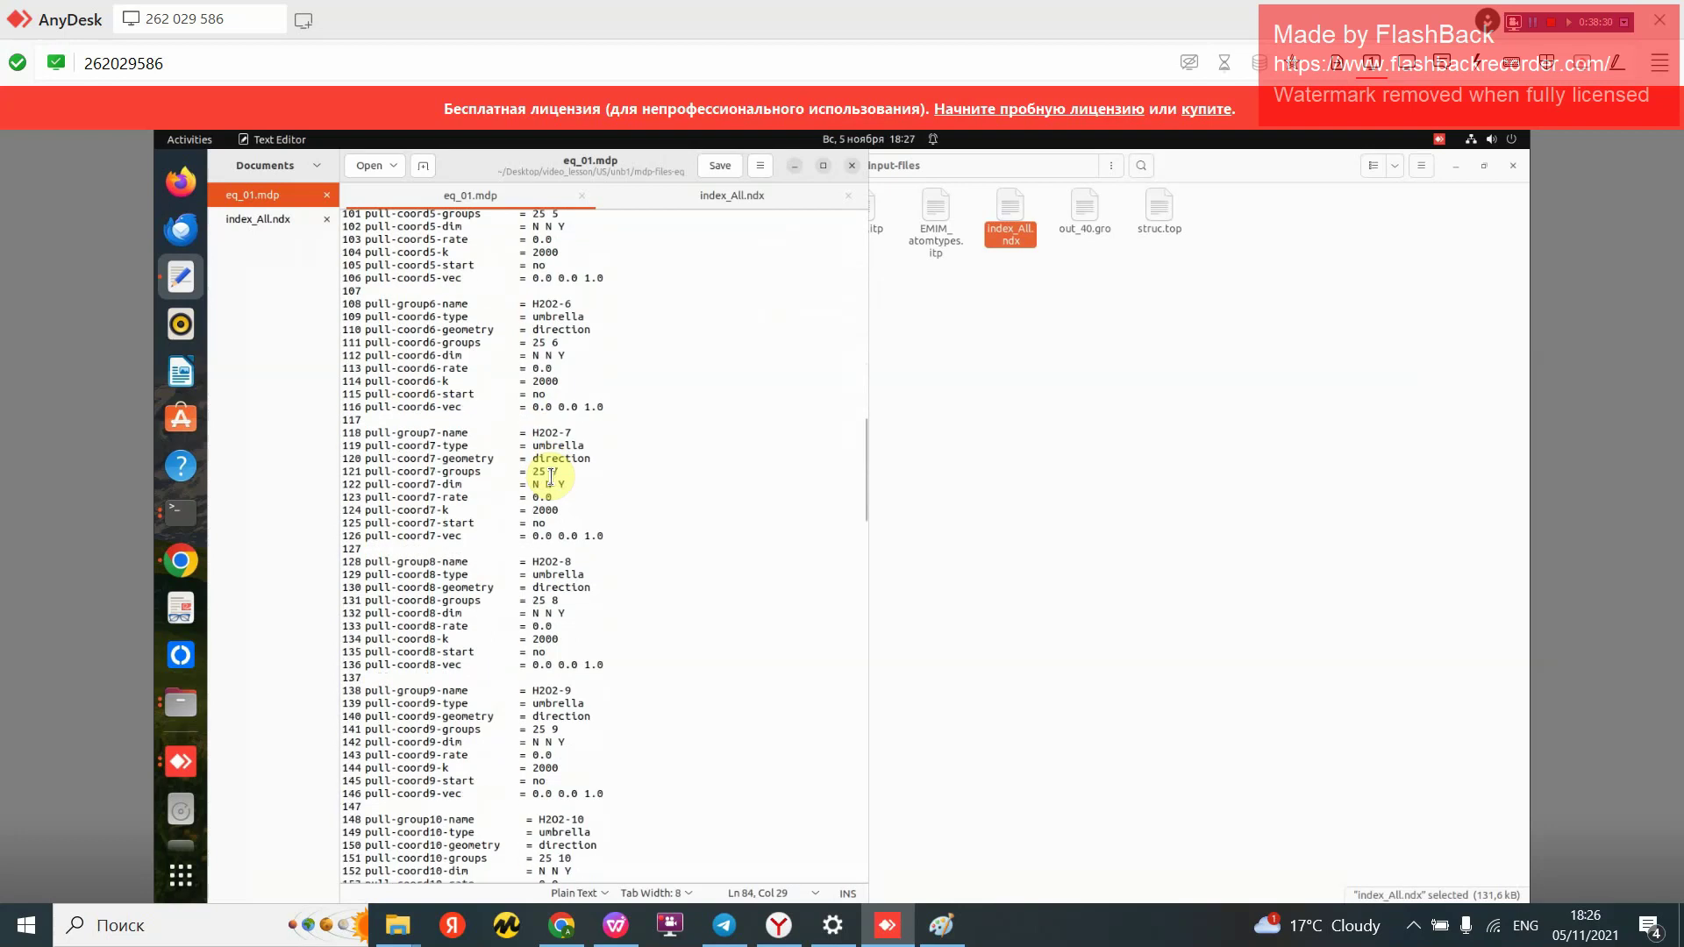
scroll(551, 478, "down", 20)
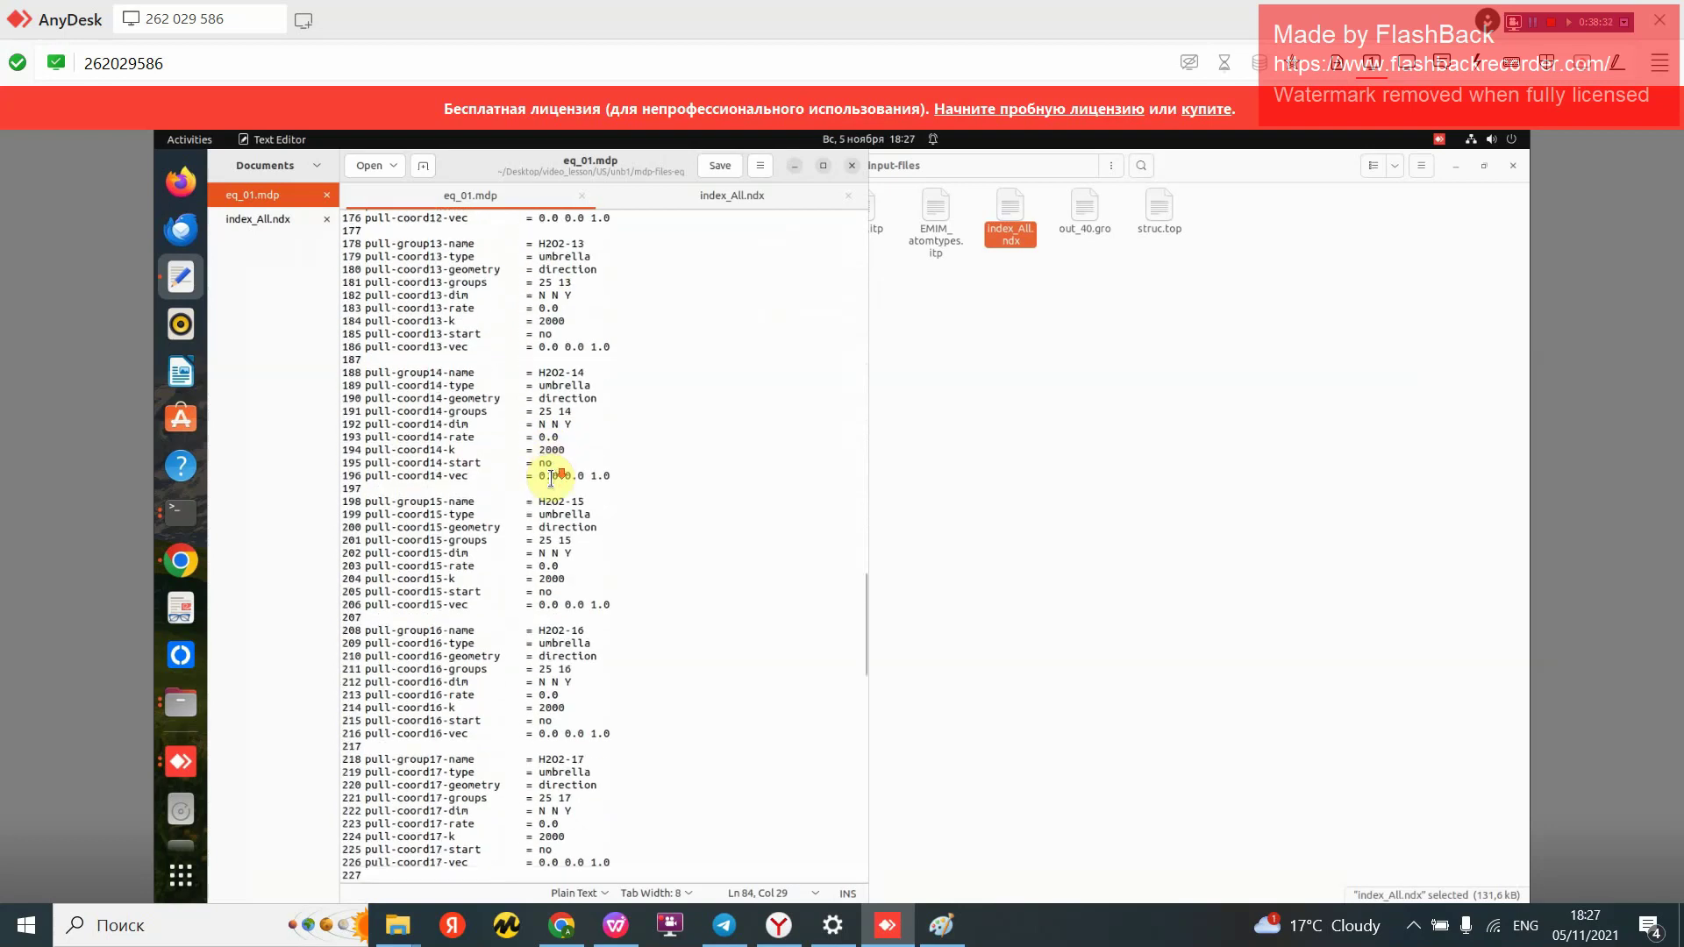
scroll(550, 478, "down", 20)
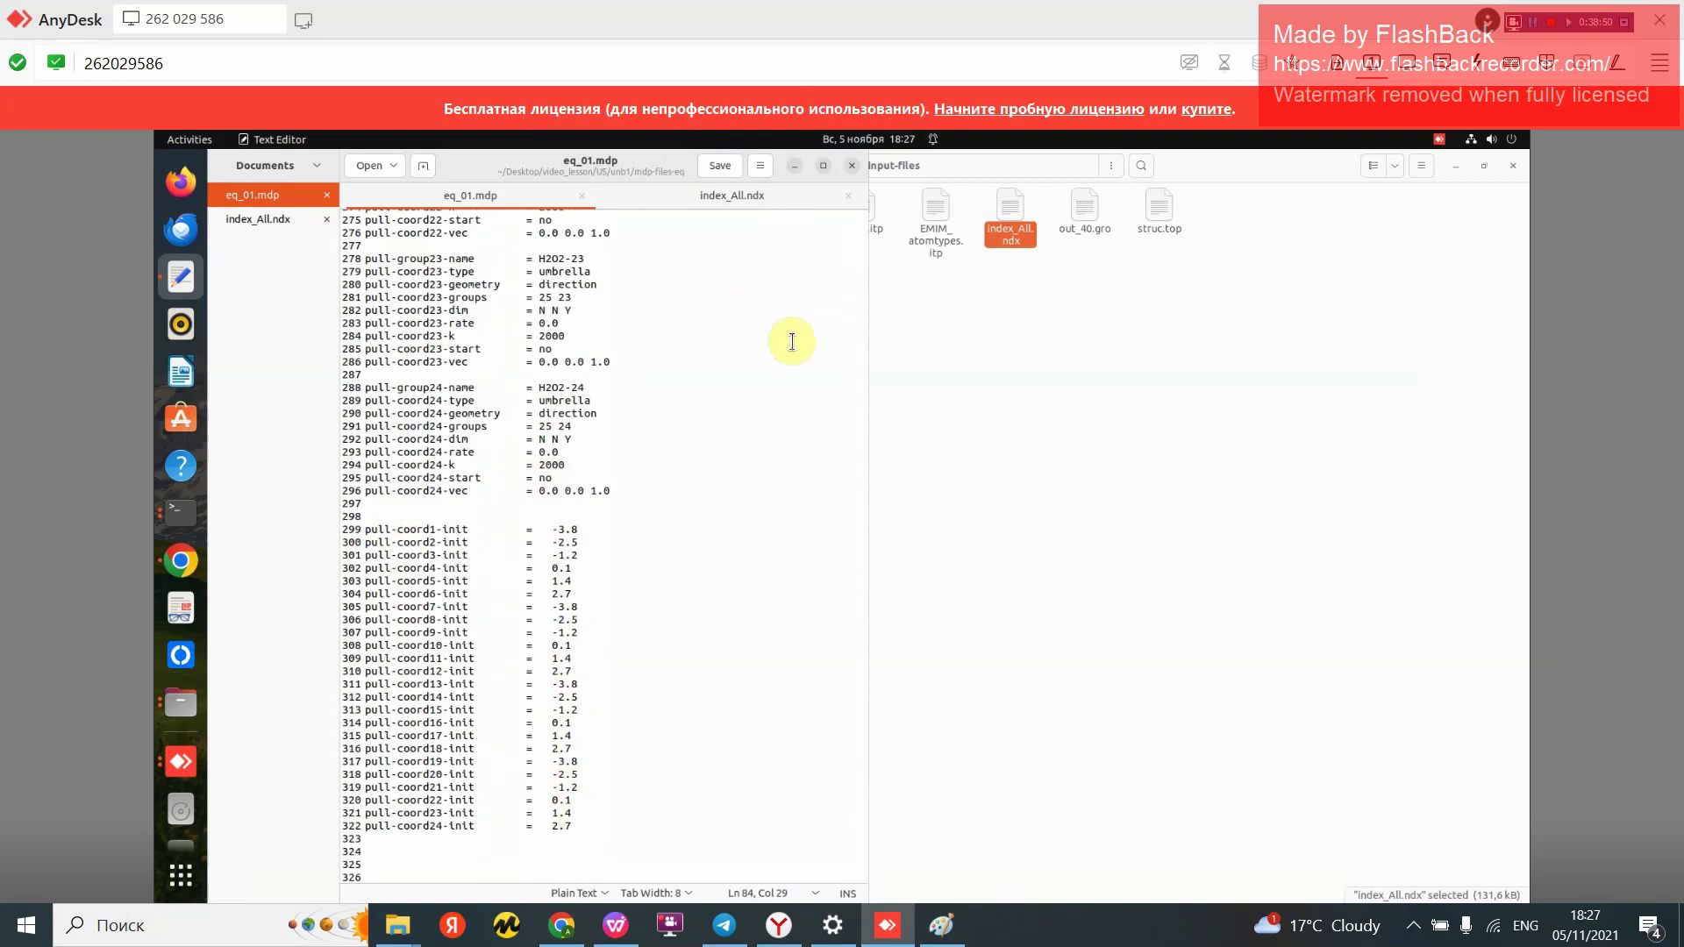
left_click(852, 165)
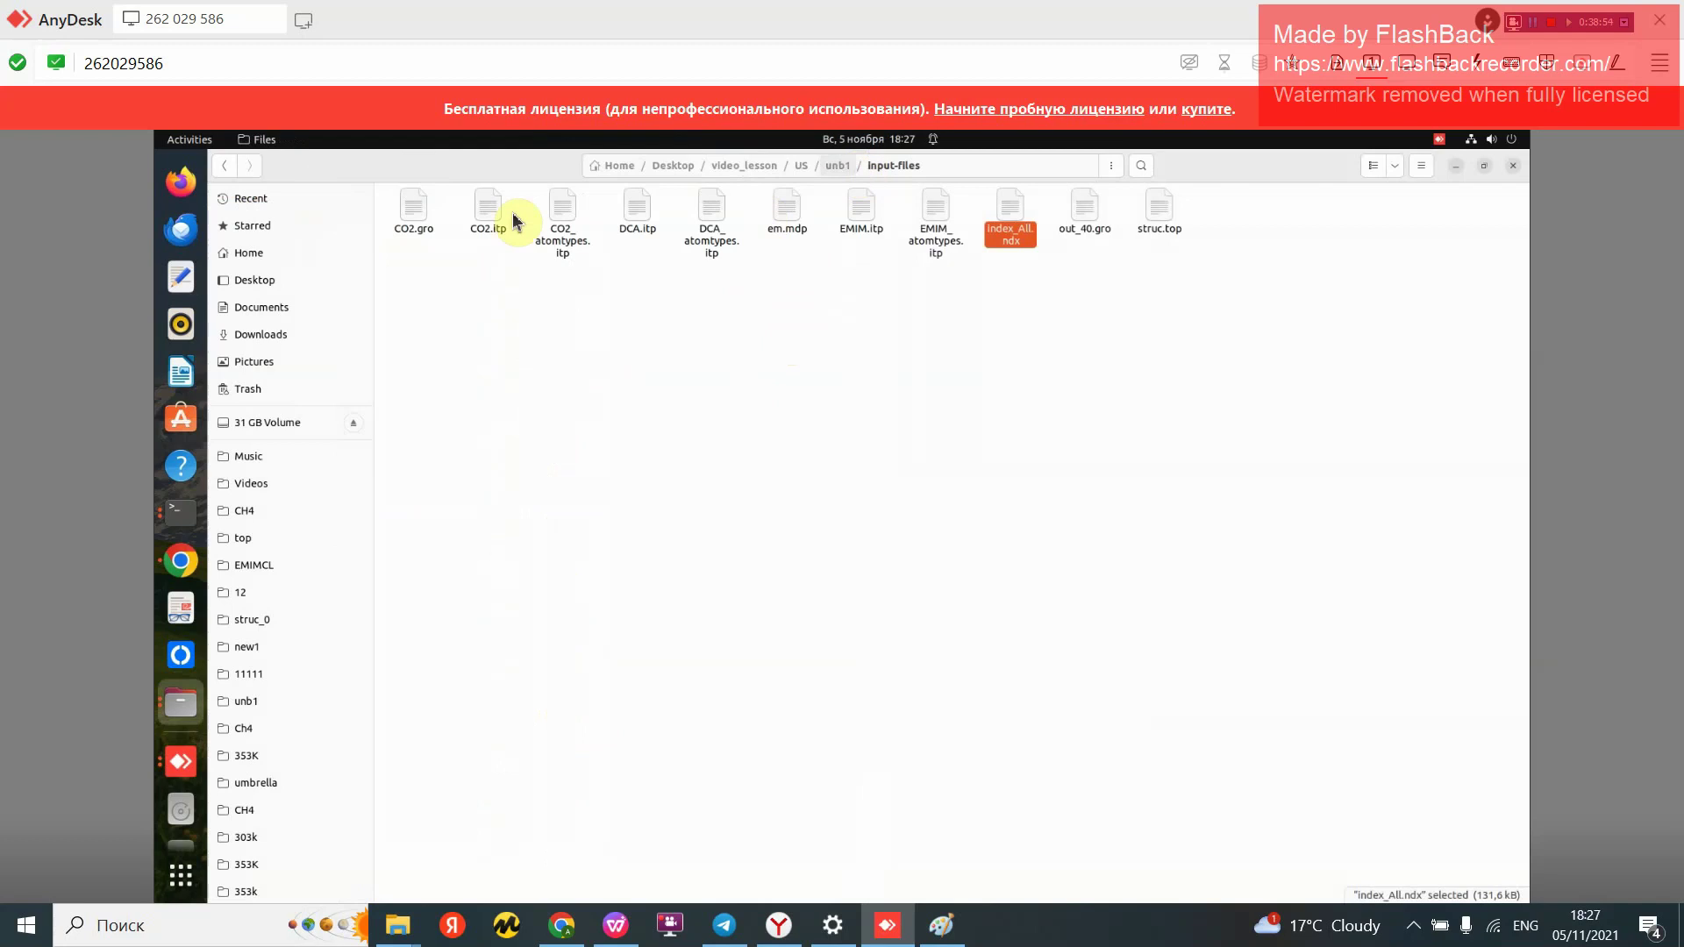
Step: Open md_01.mdp from the mdp-files-md folder, review its settings through the pull-coord-init list, and close it
left_click(225, 165)
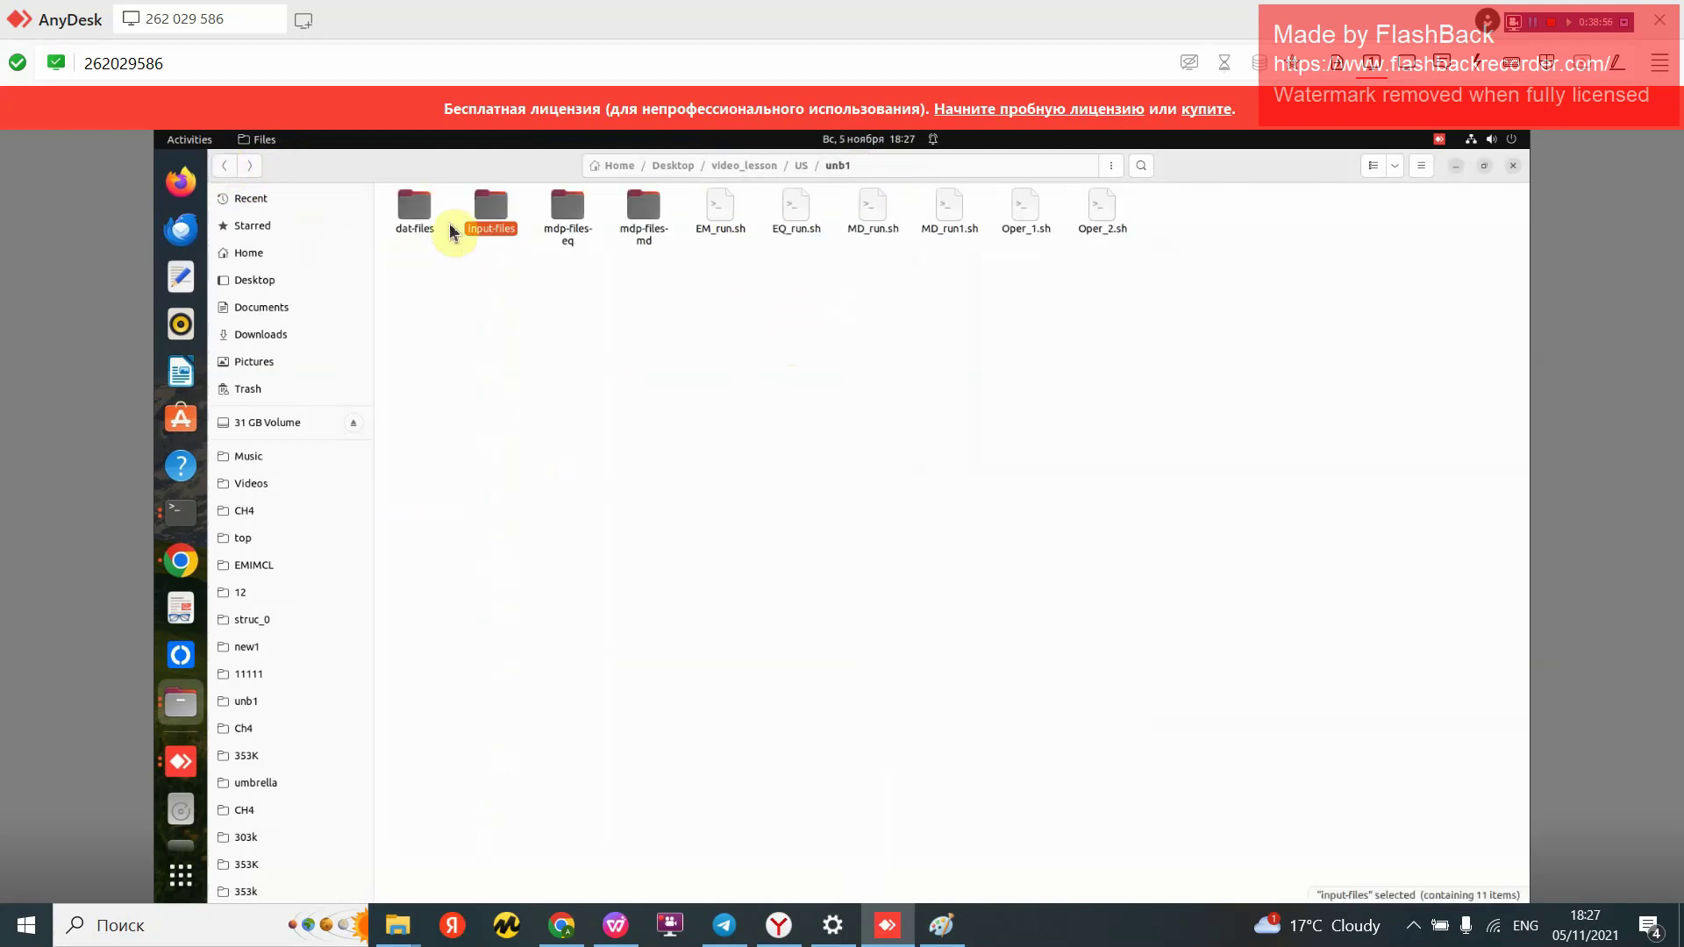
double_click(643, 210)
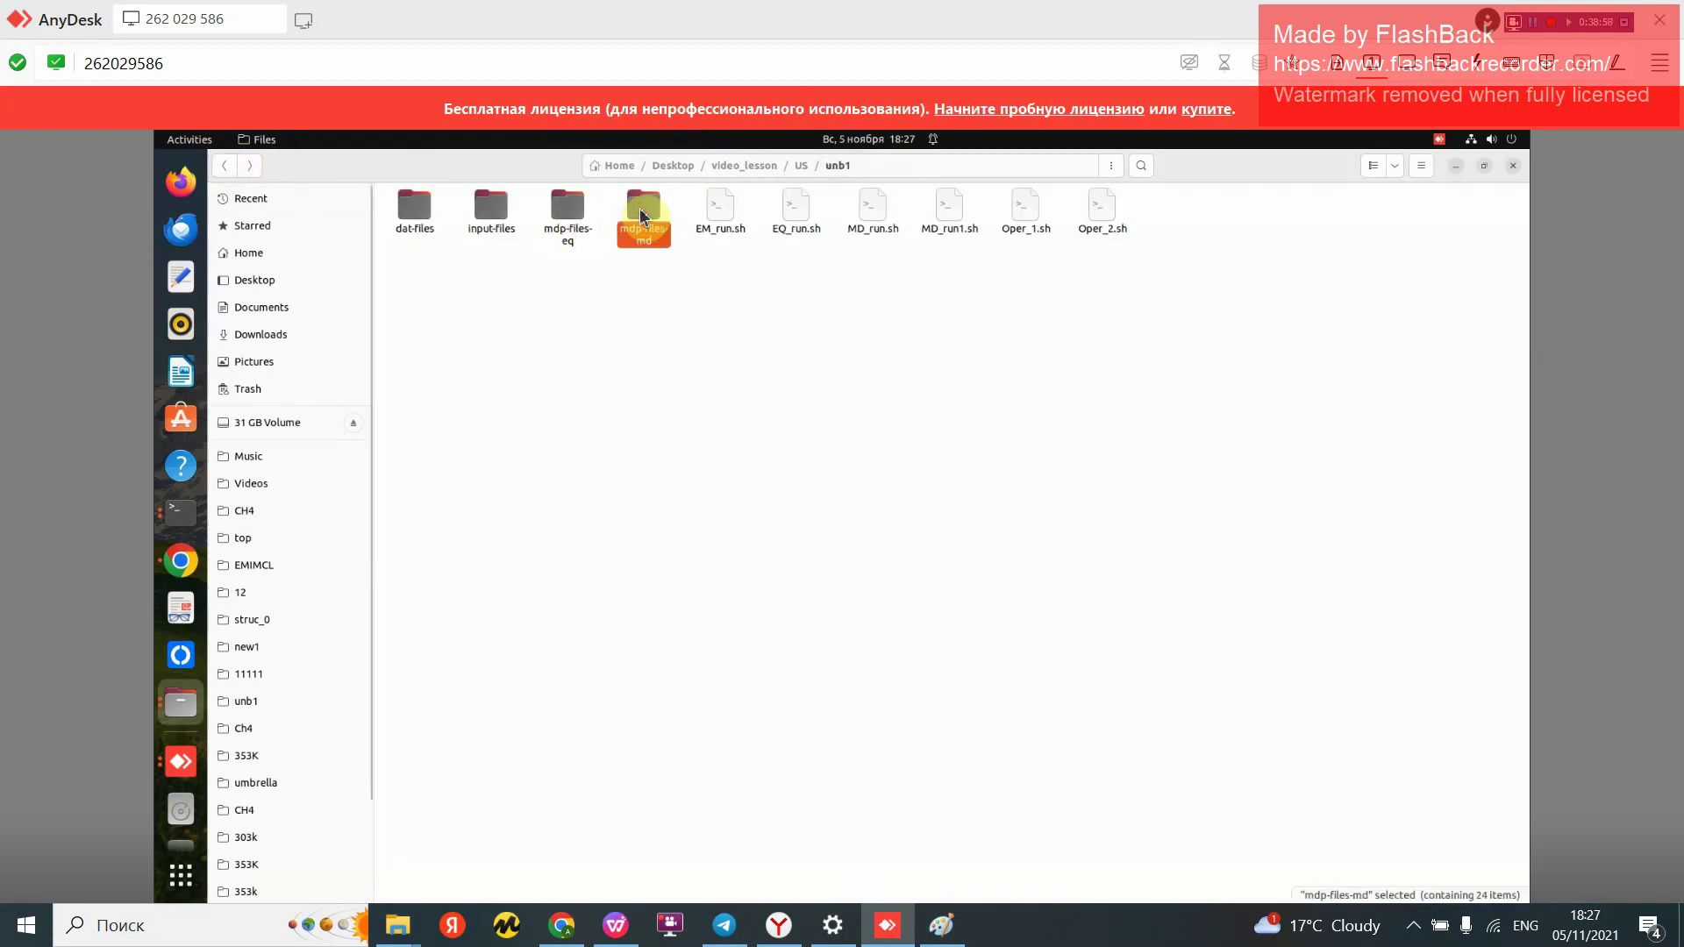
double_click(421, 212)
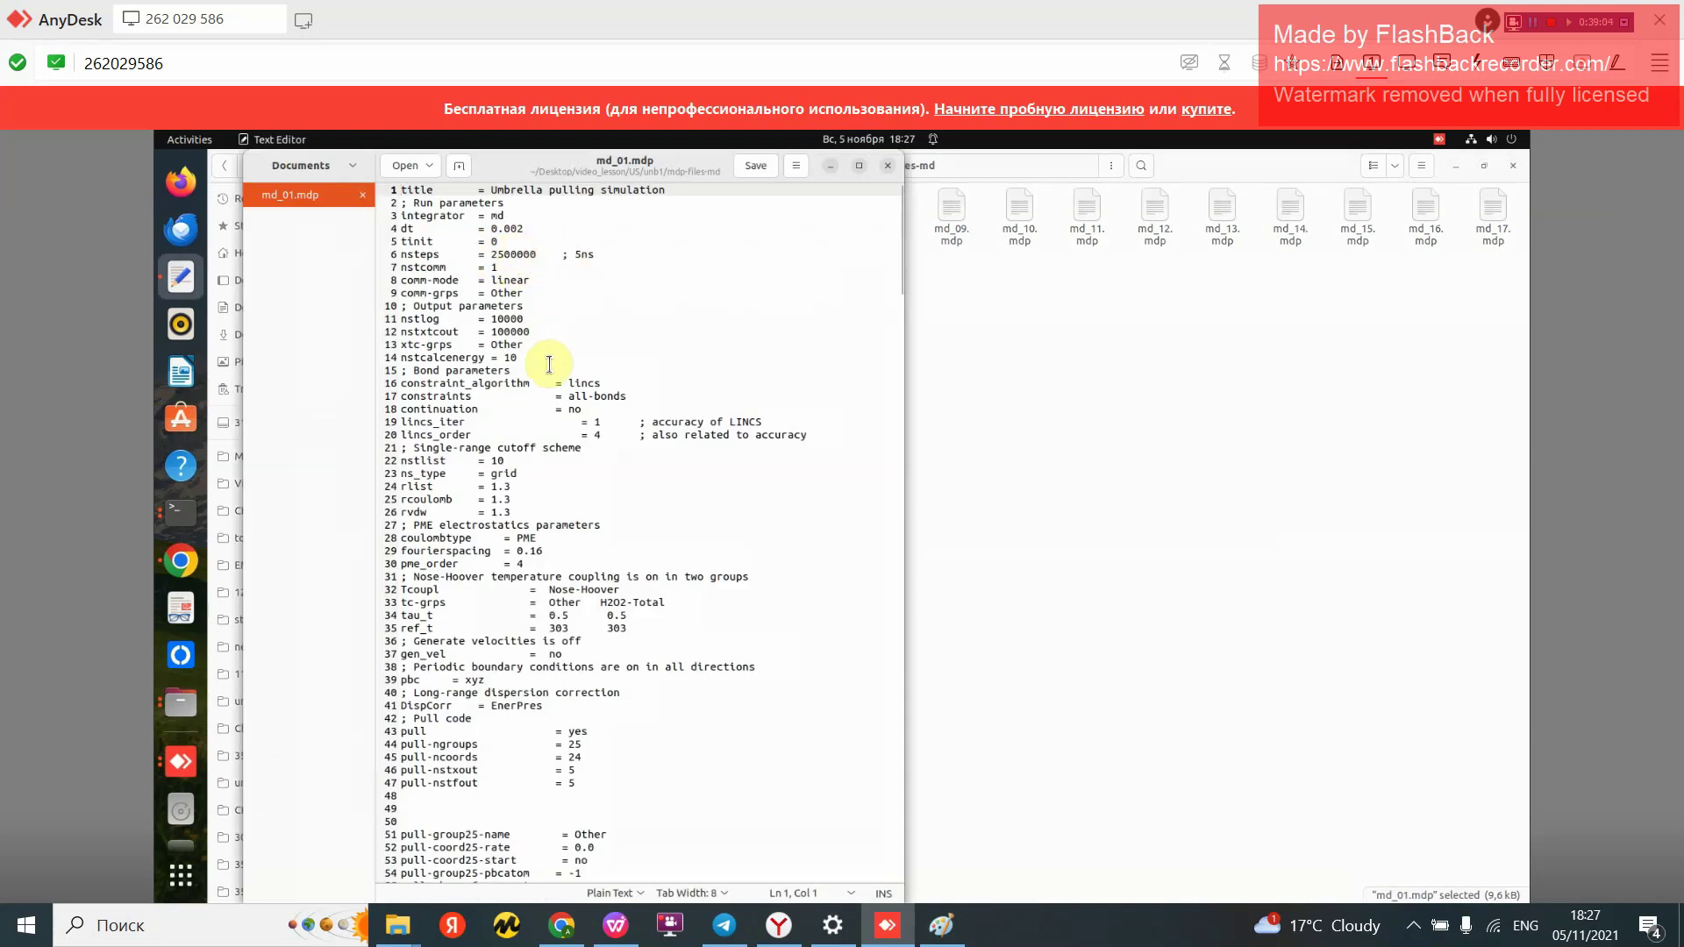
scroll(549, 364, "down", 7)
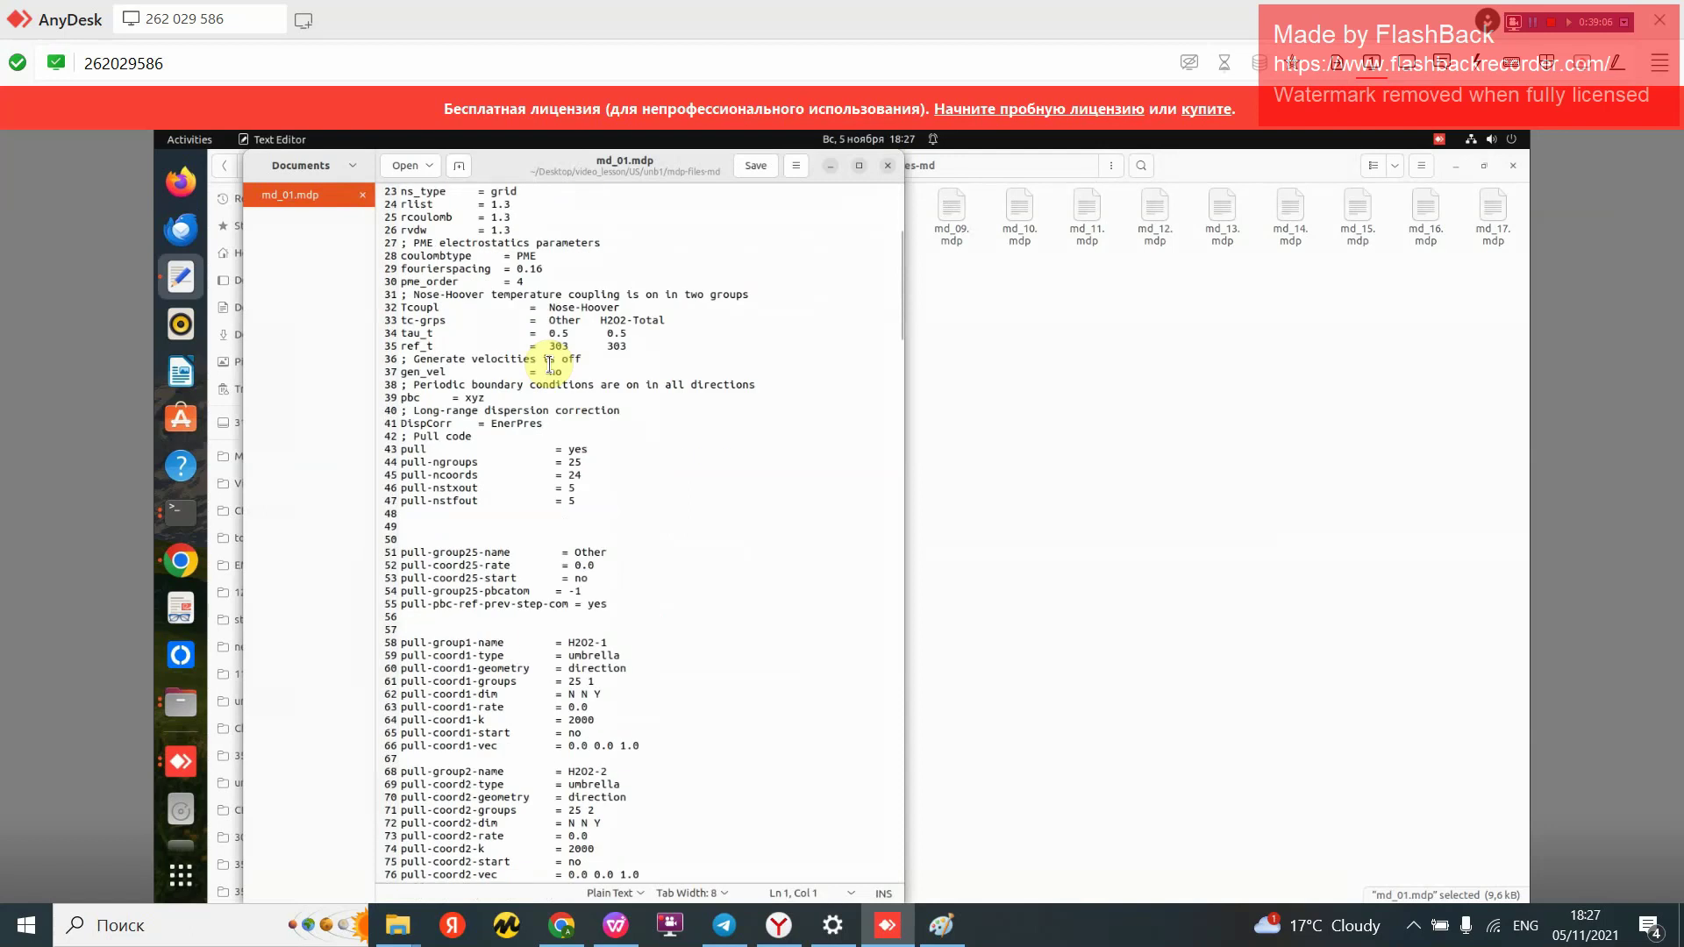
scroll(549, 364, "down", 4)
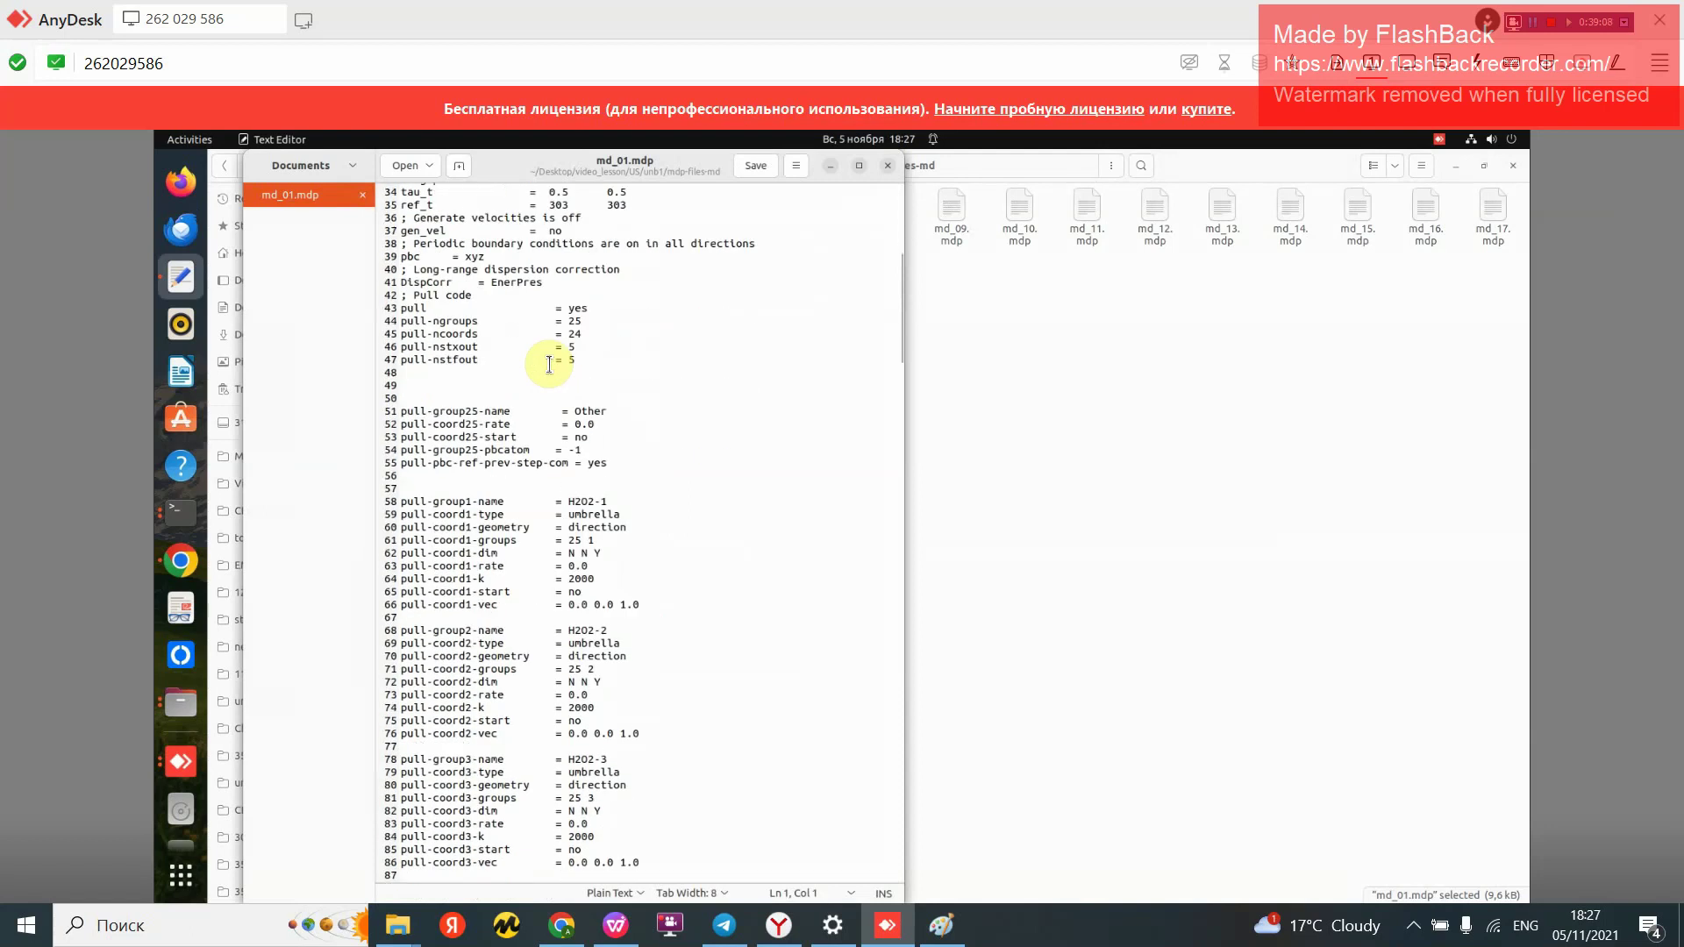
scroll(549, 364, "down", 2)
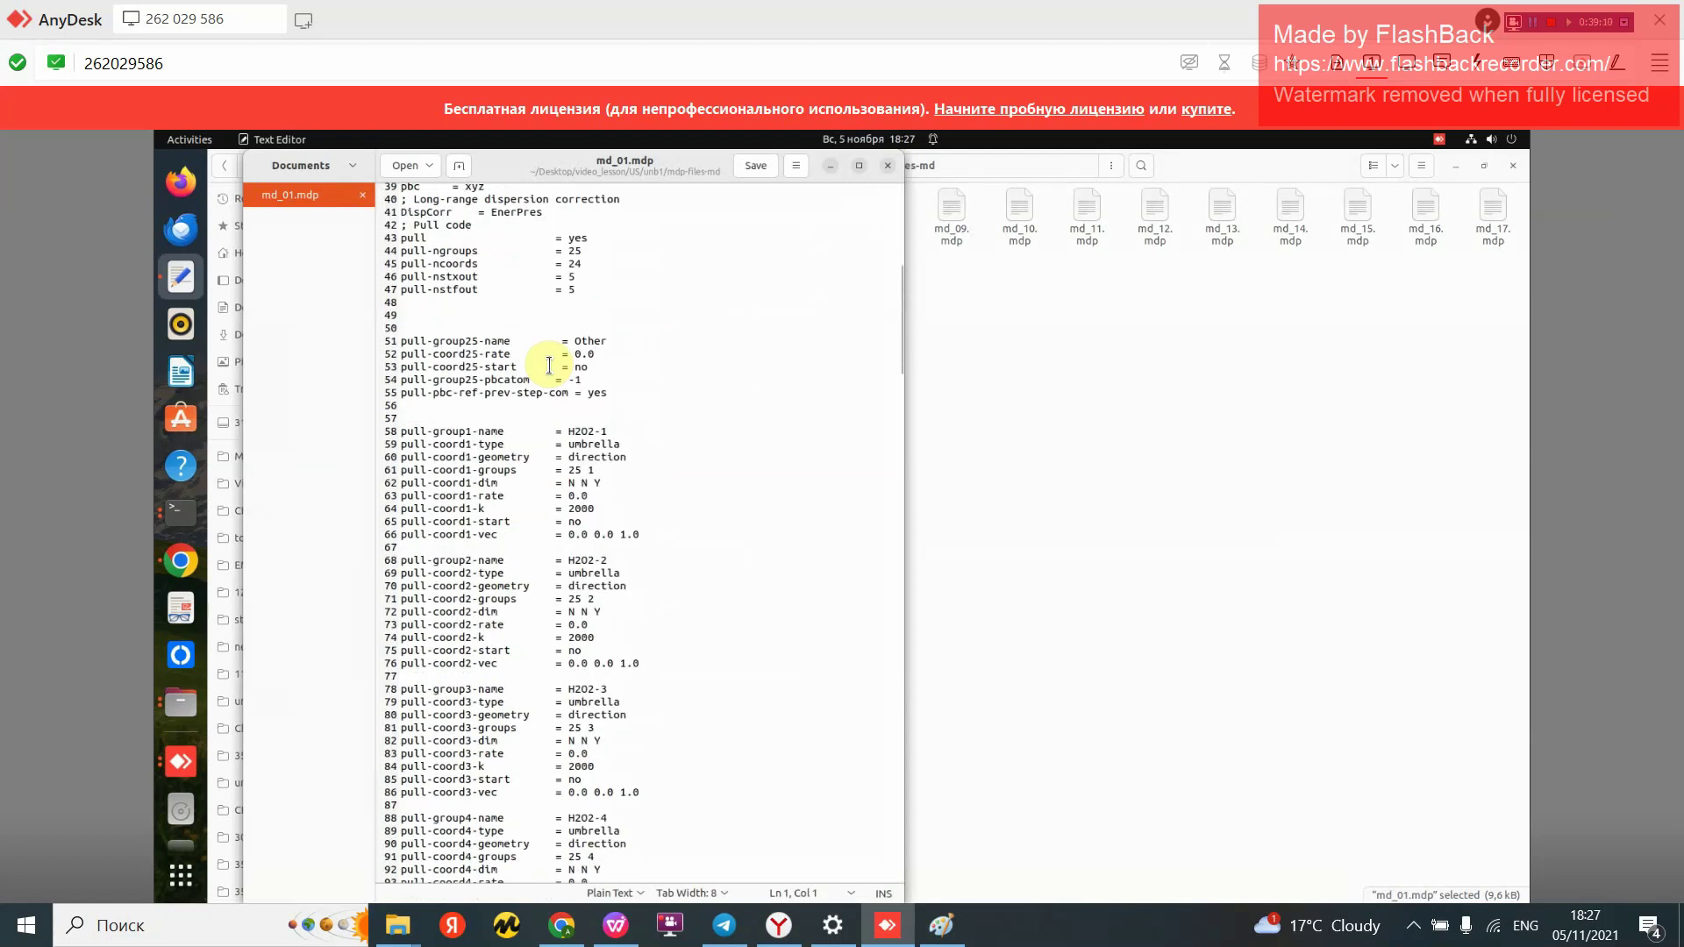
scroll(549, 364, "down", 20)
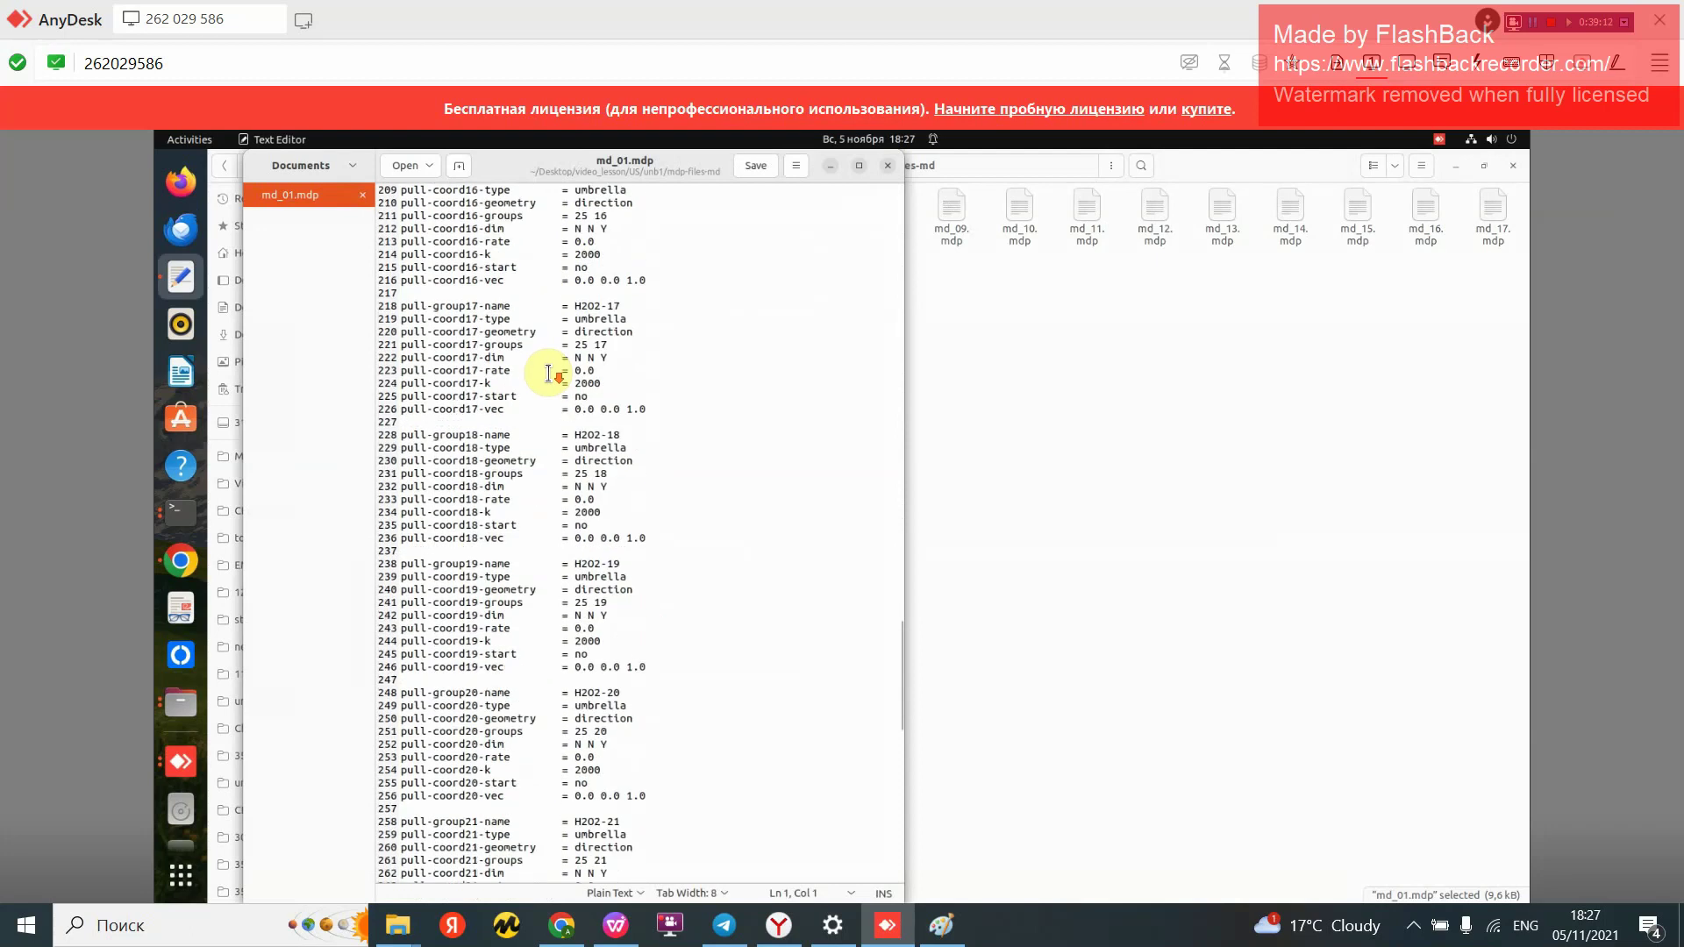
scroll(549, 374, "down", 20)
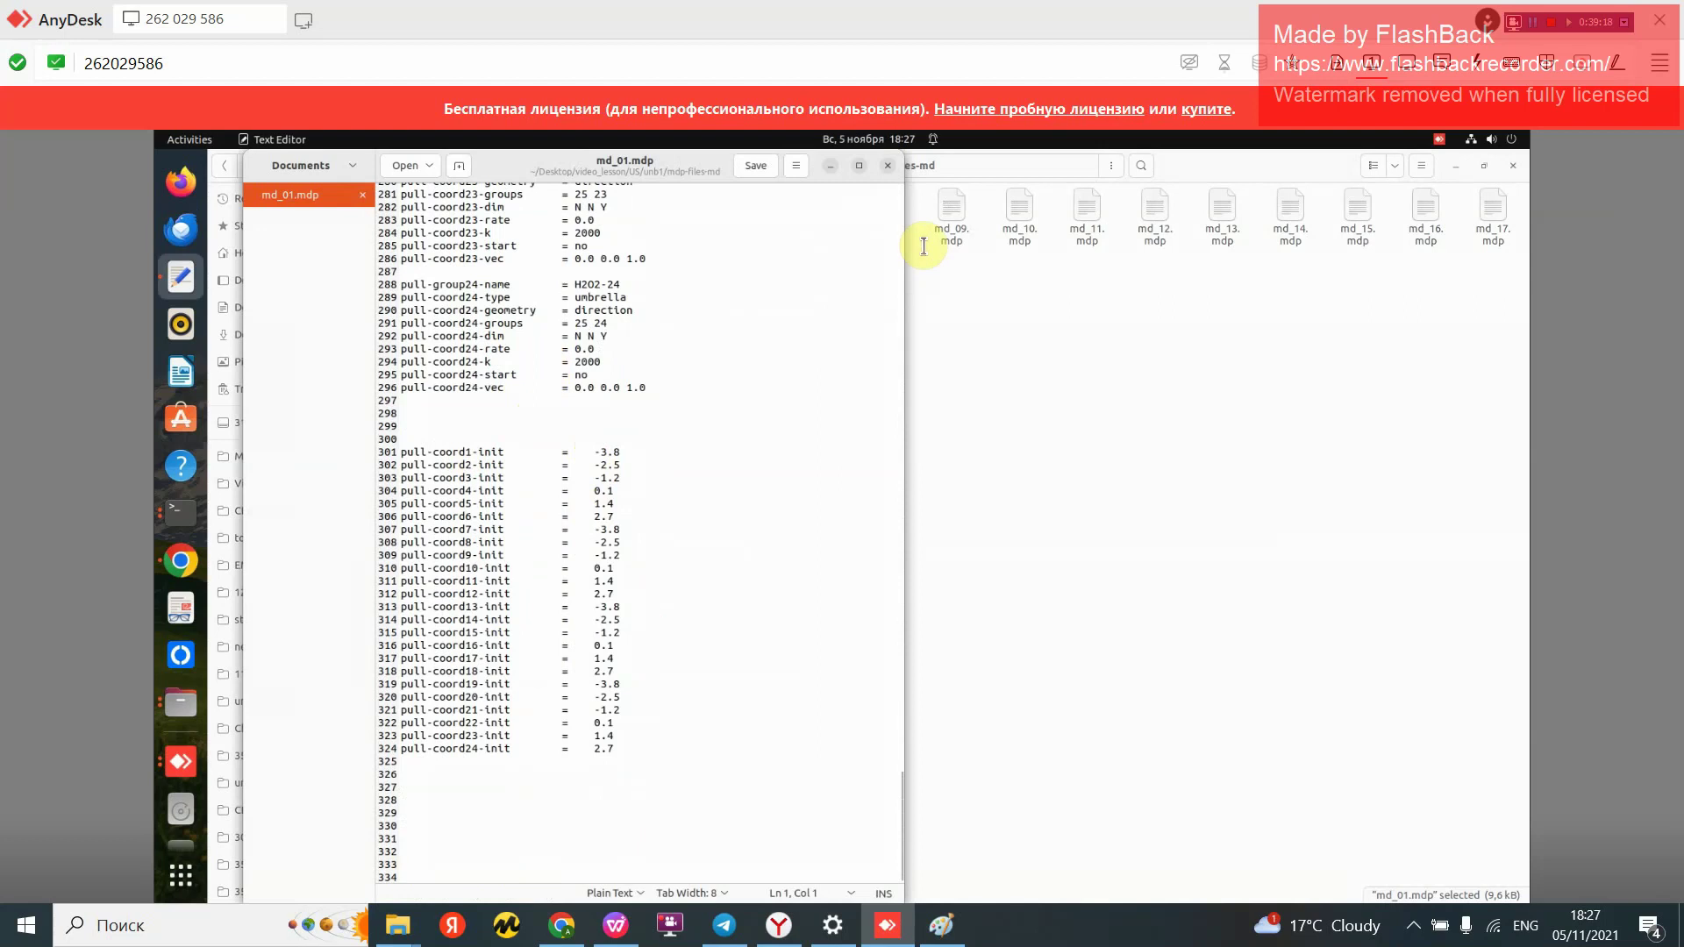
left_click(887, 166)
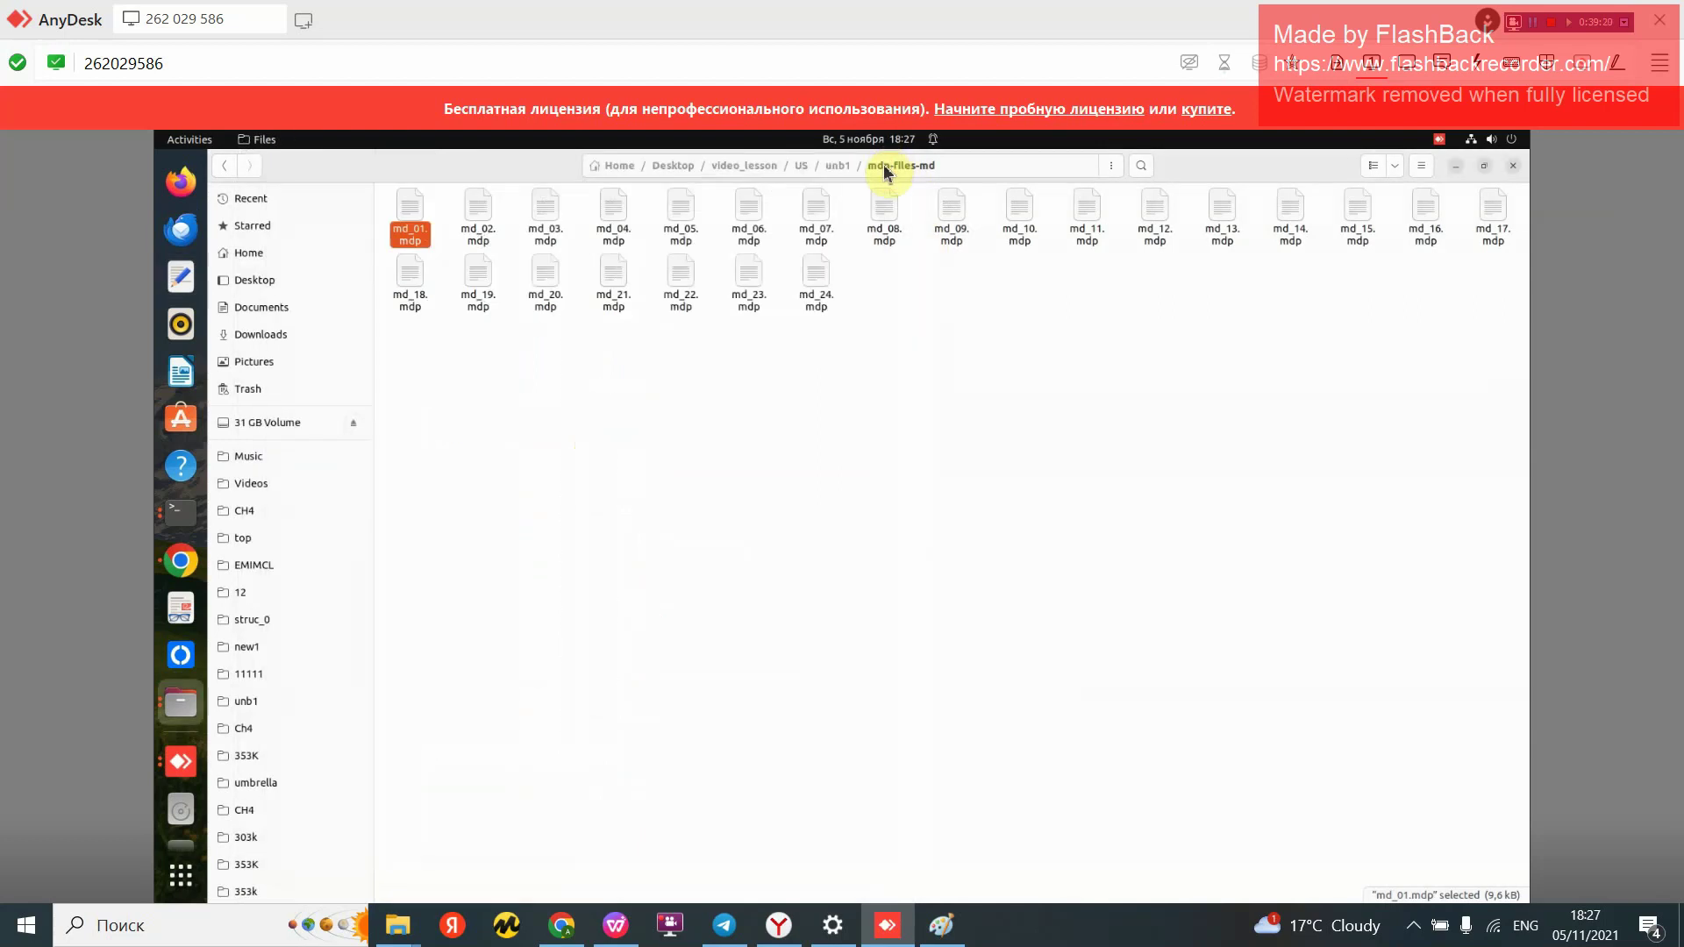
Step: Open md_23.mdp, show its pull-coord-init values in a half-screen editor, and return to the file manager
left_click(749, 277)
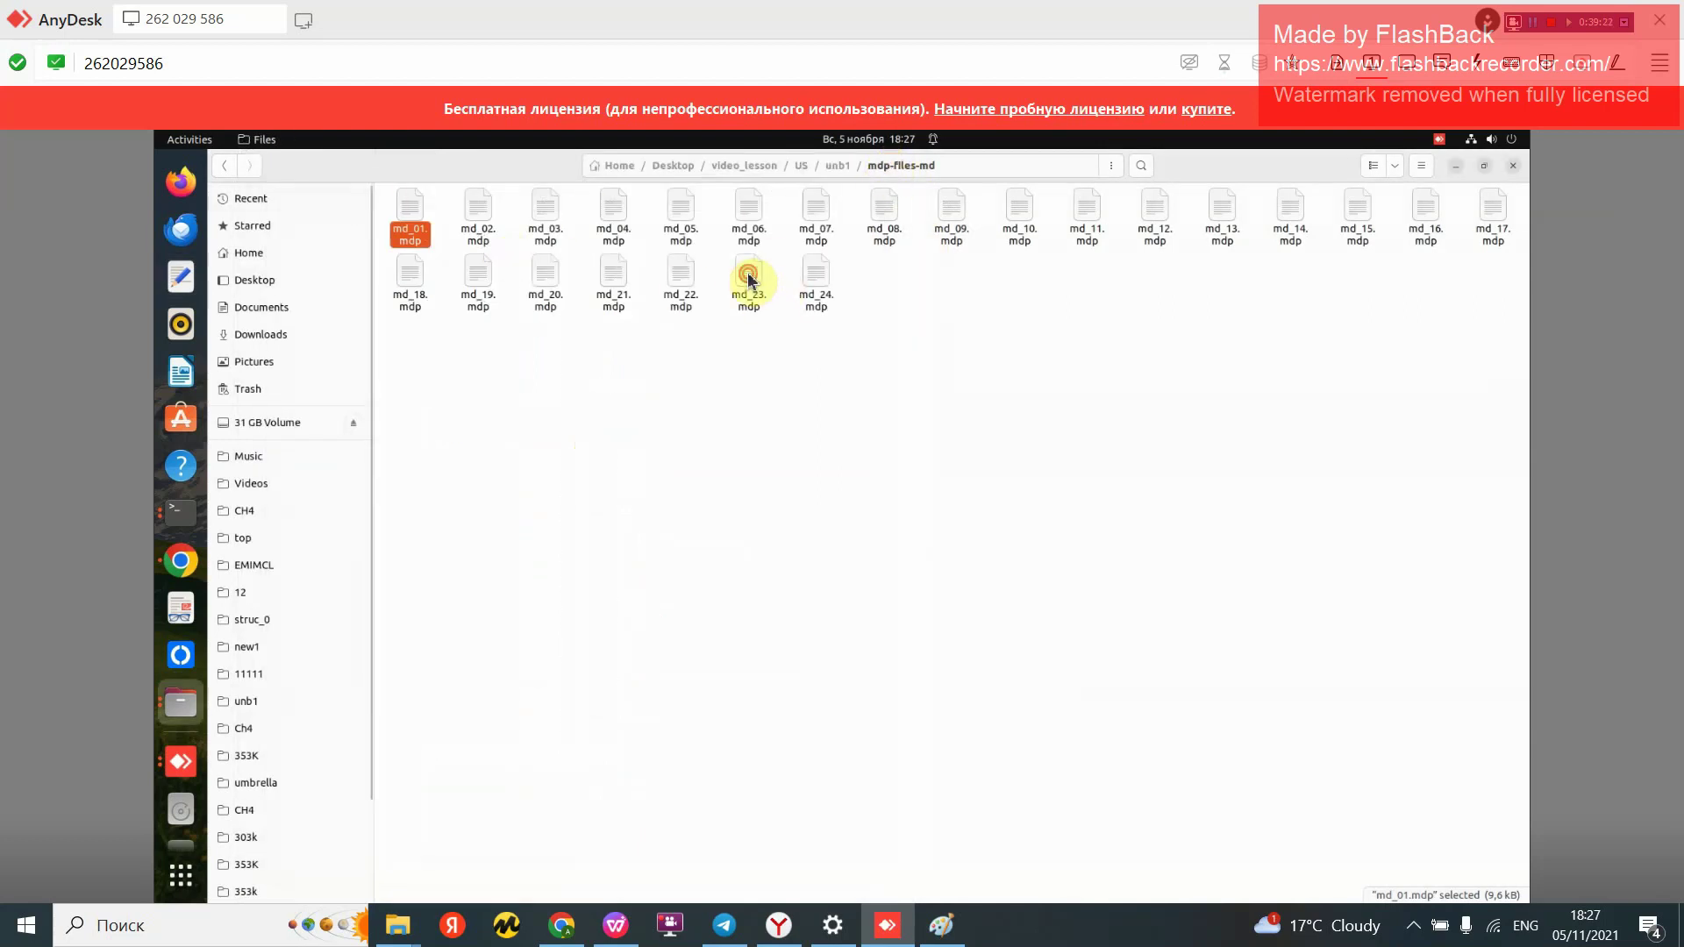
double_click(748, 278)
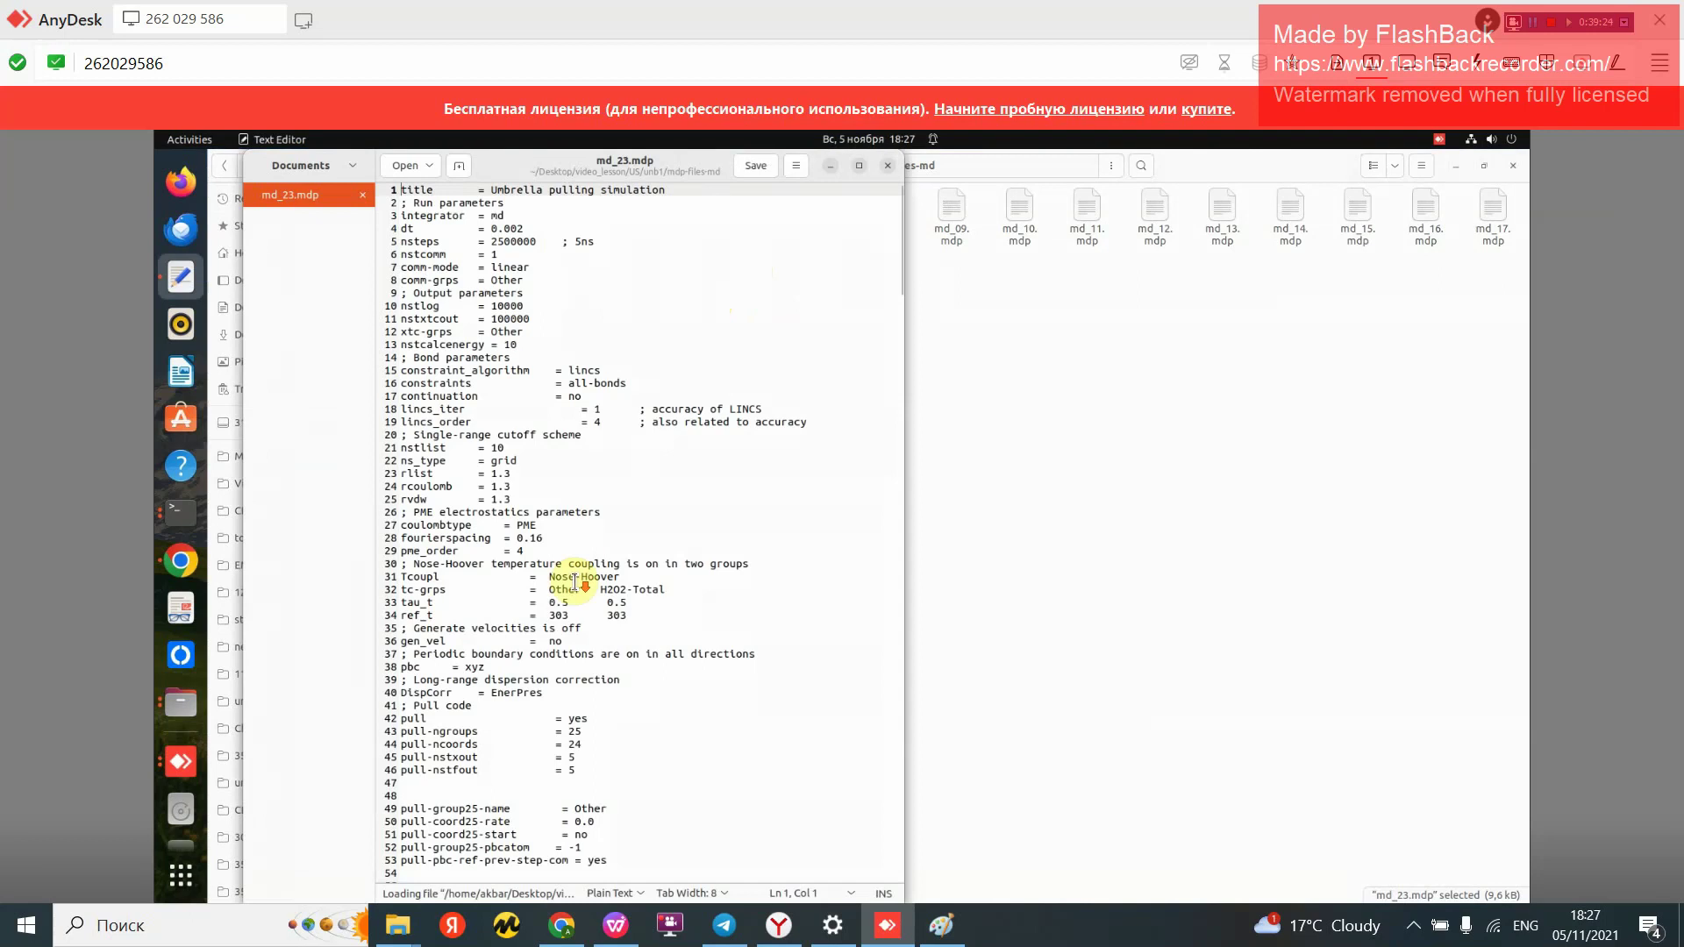
scroll(576, 582, "down", 20)
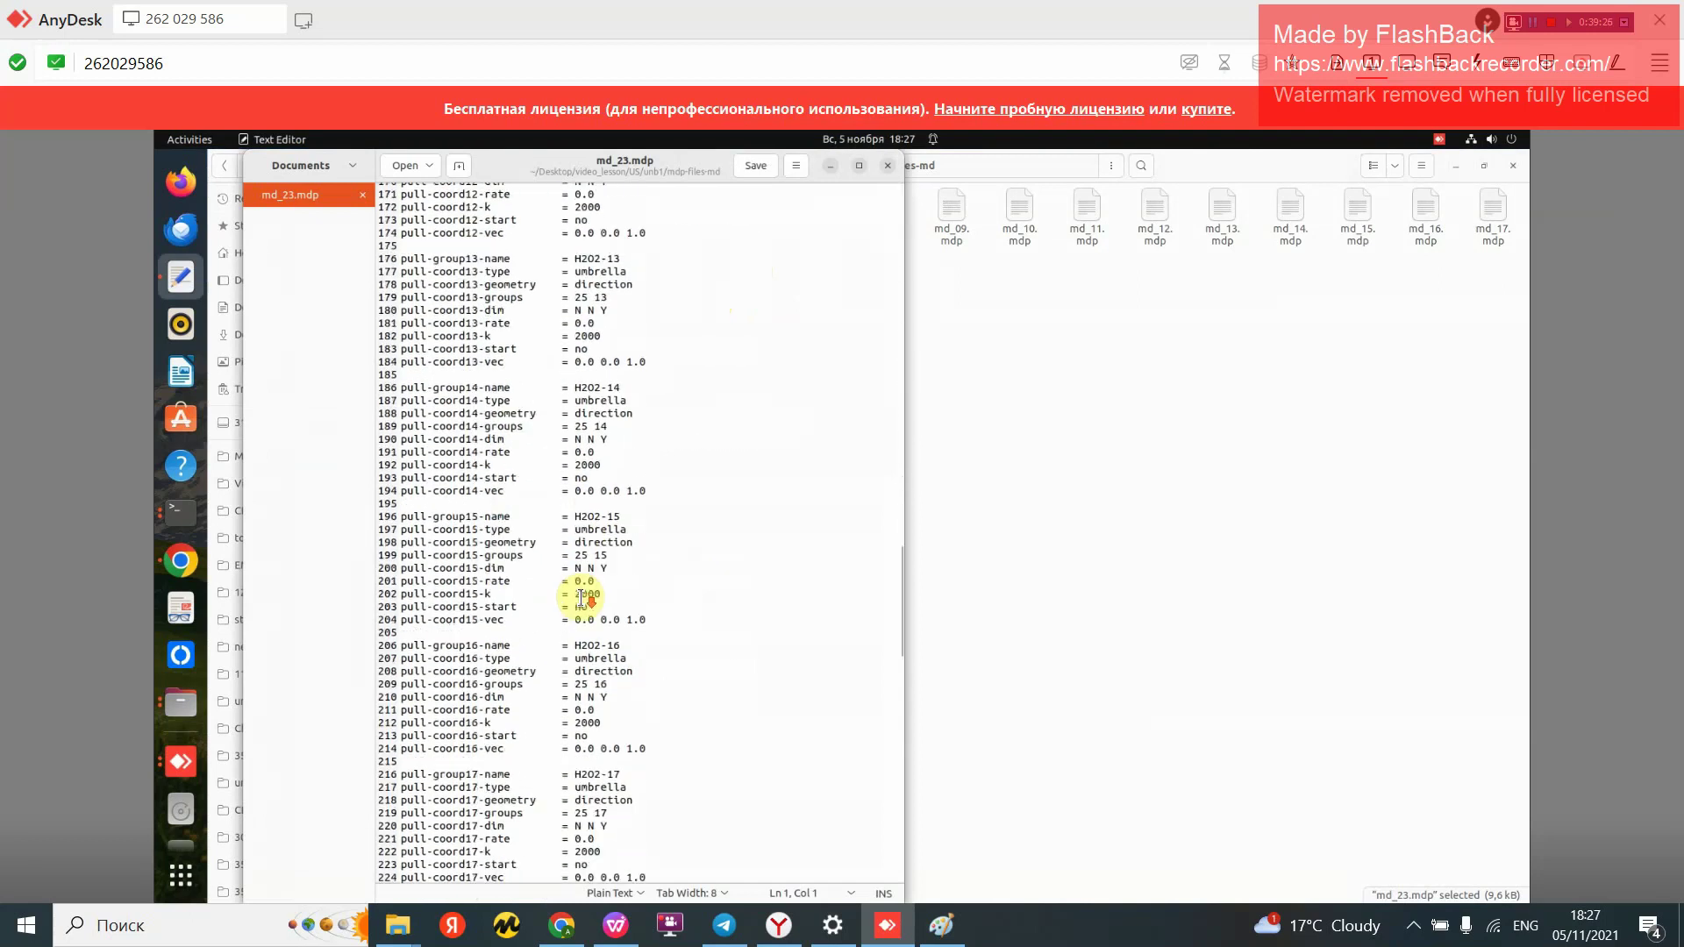
scroll(581, 596, "down", 15)
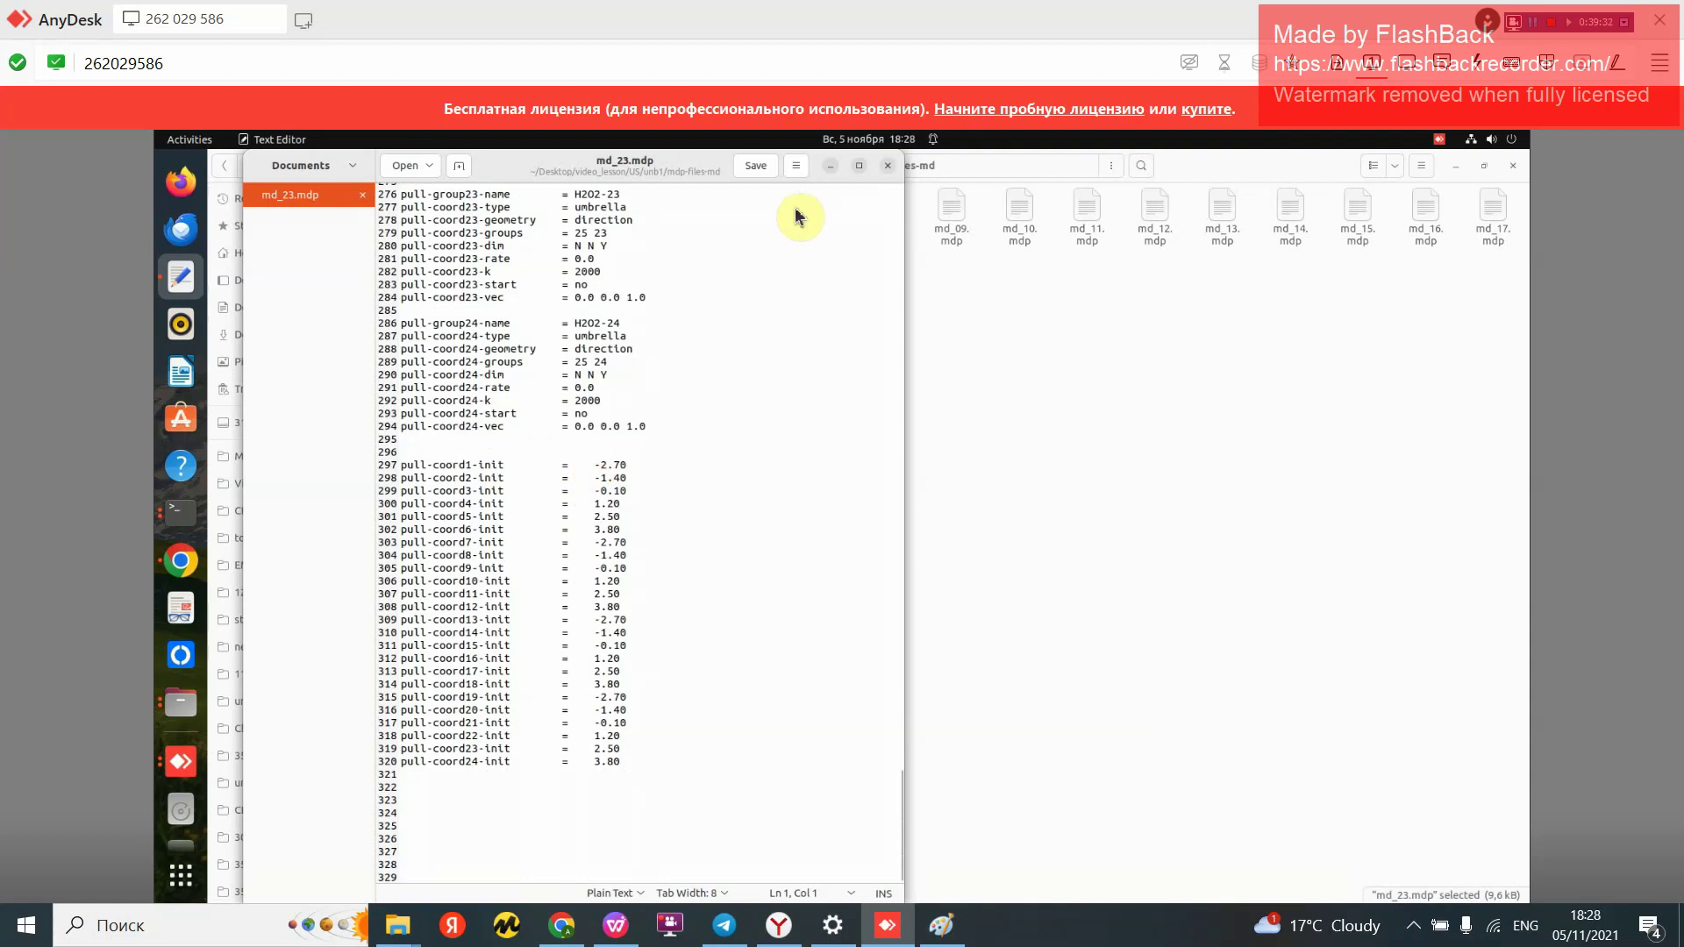
key("super+Right")
left_click(582, 402)
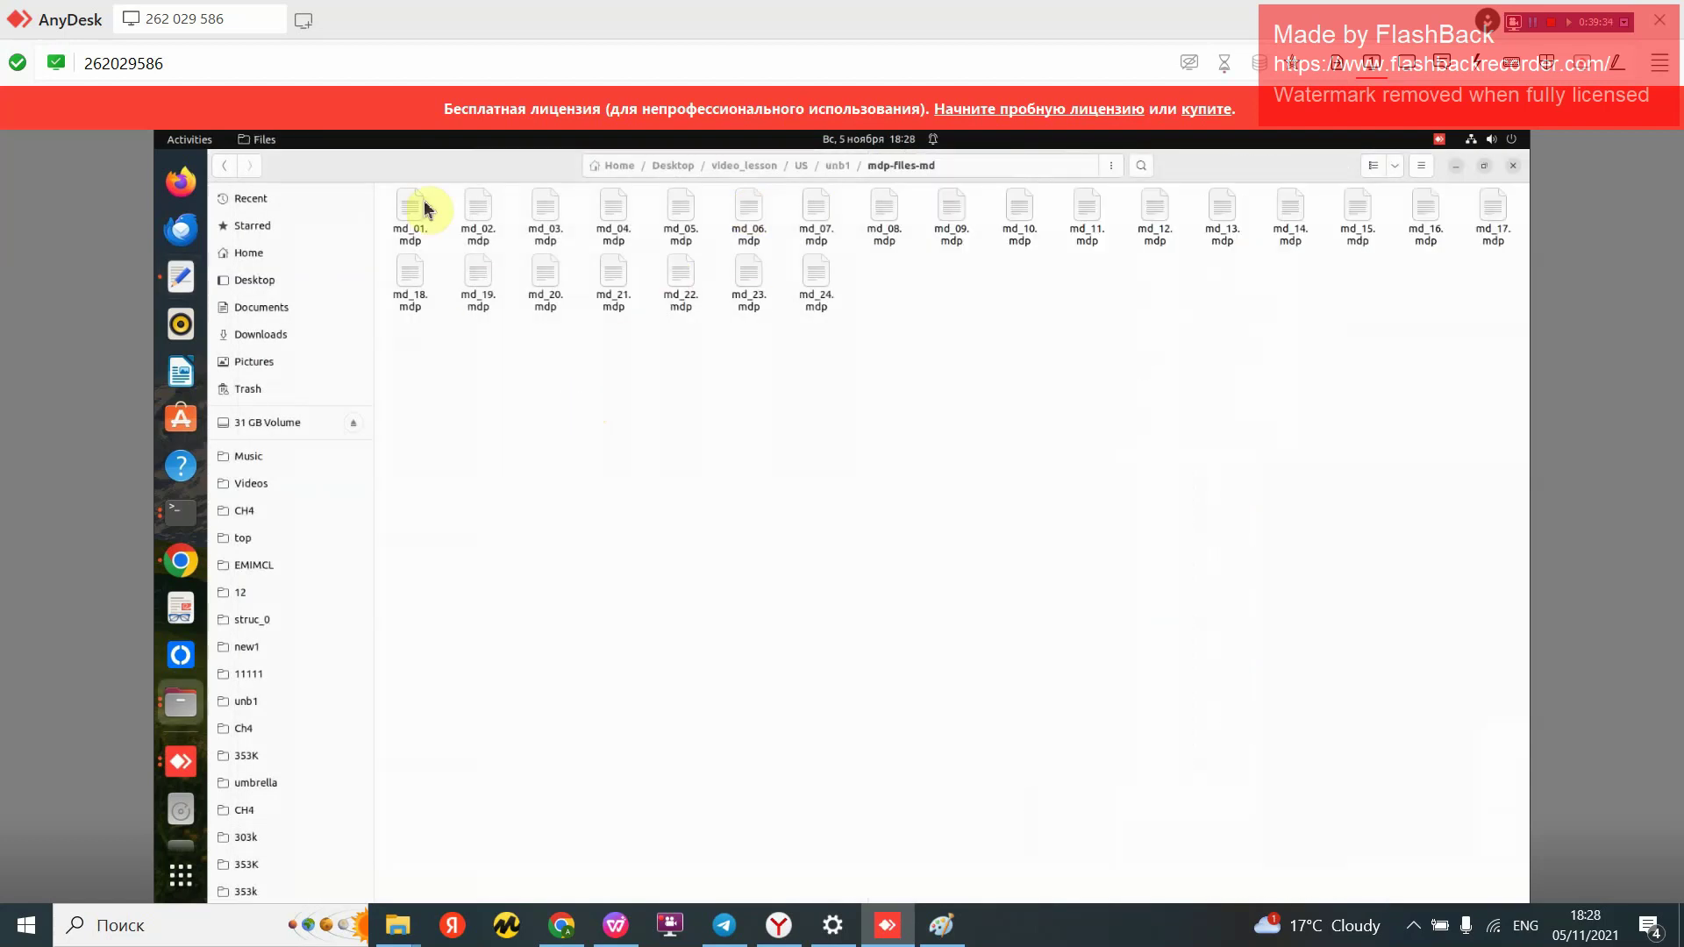
Step: Open pos_23.dat from the dat-files folder, compare its z positions with the pull-coord-init values in md_23.mdp, and close the editor
left_click(222, 166)
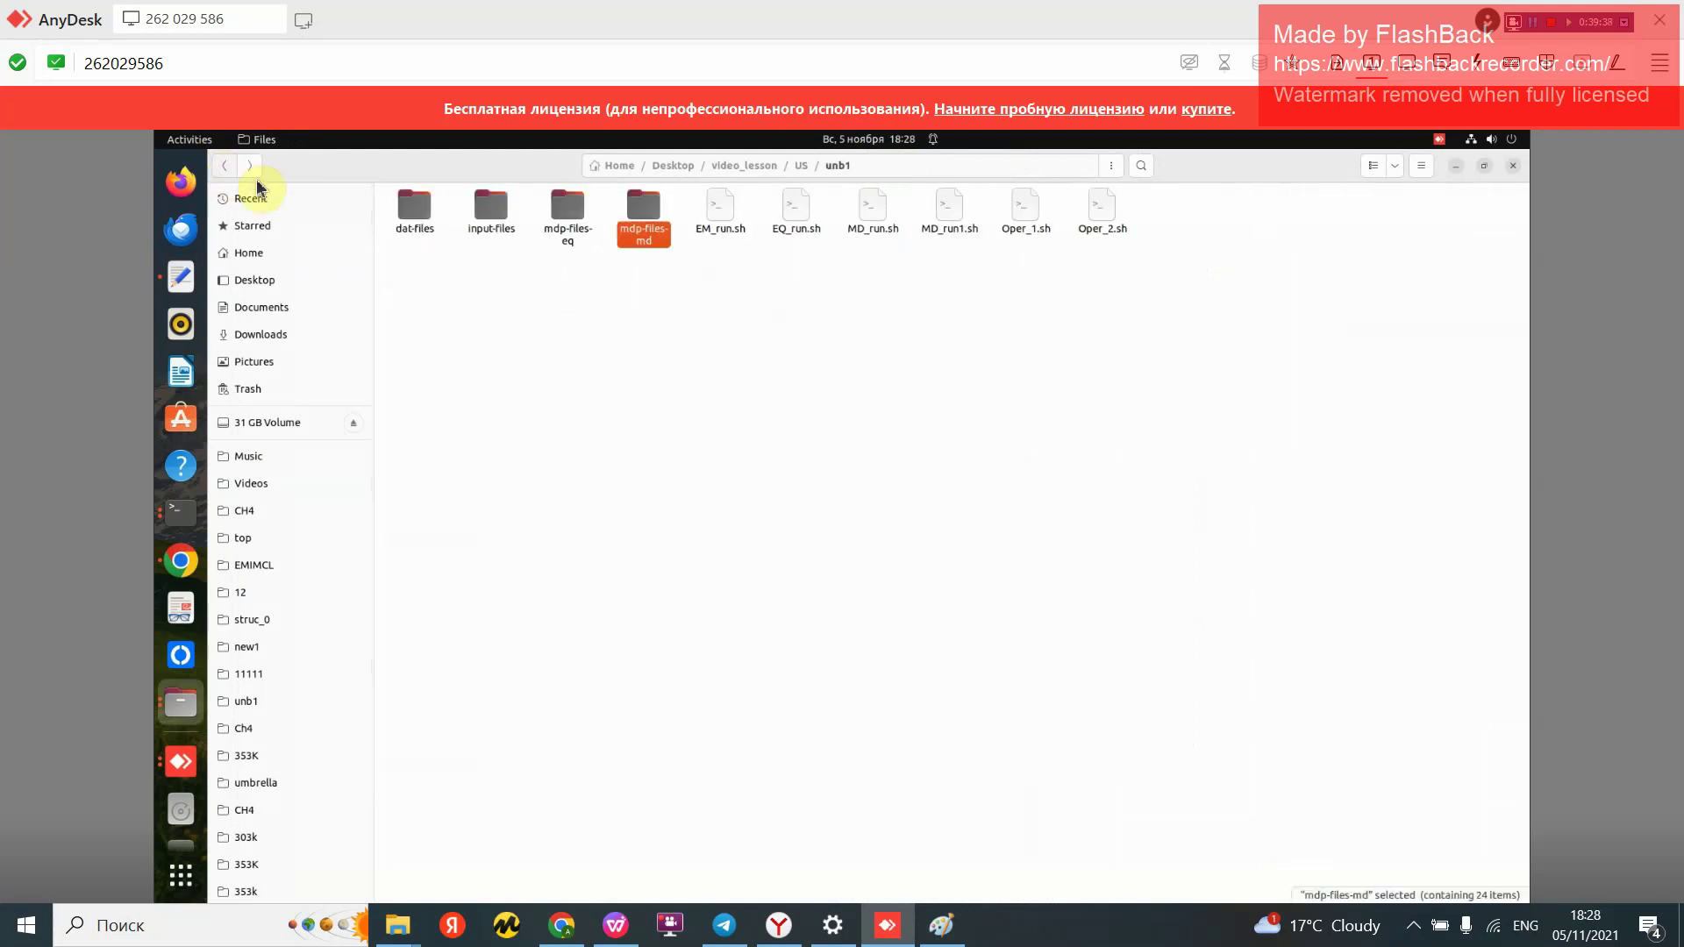
left_click(491, 210)
double_click(414, 211)
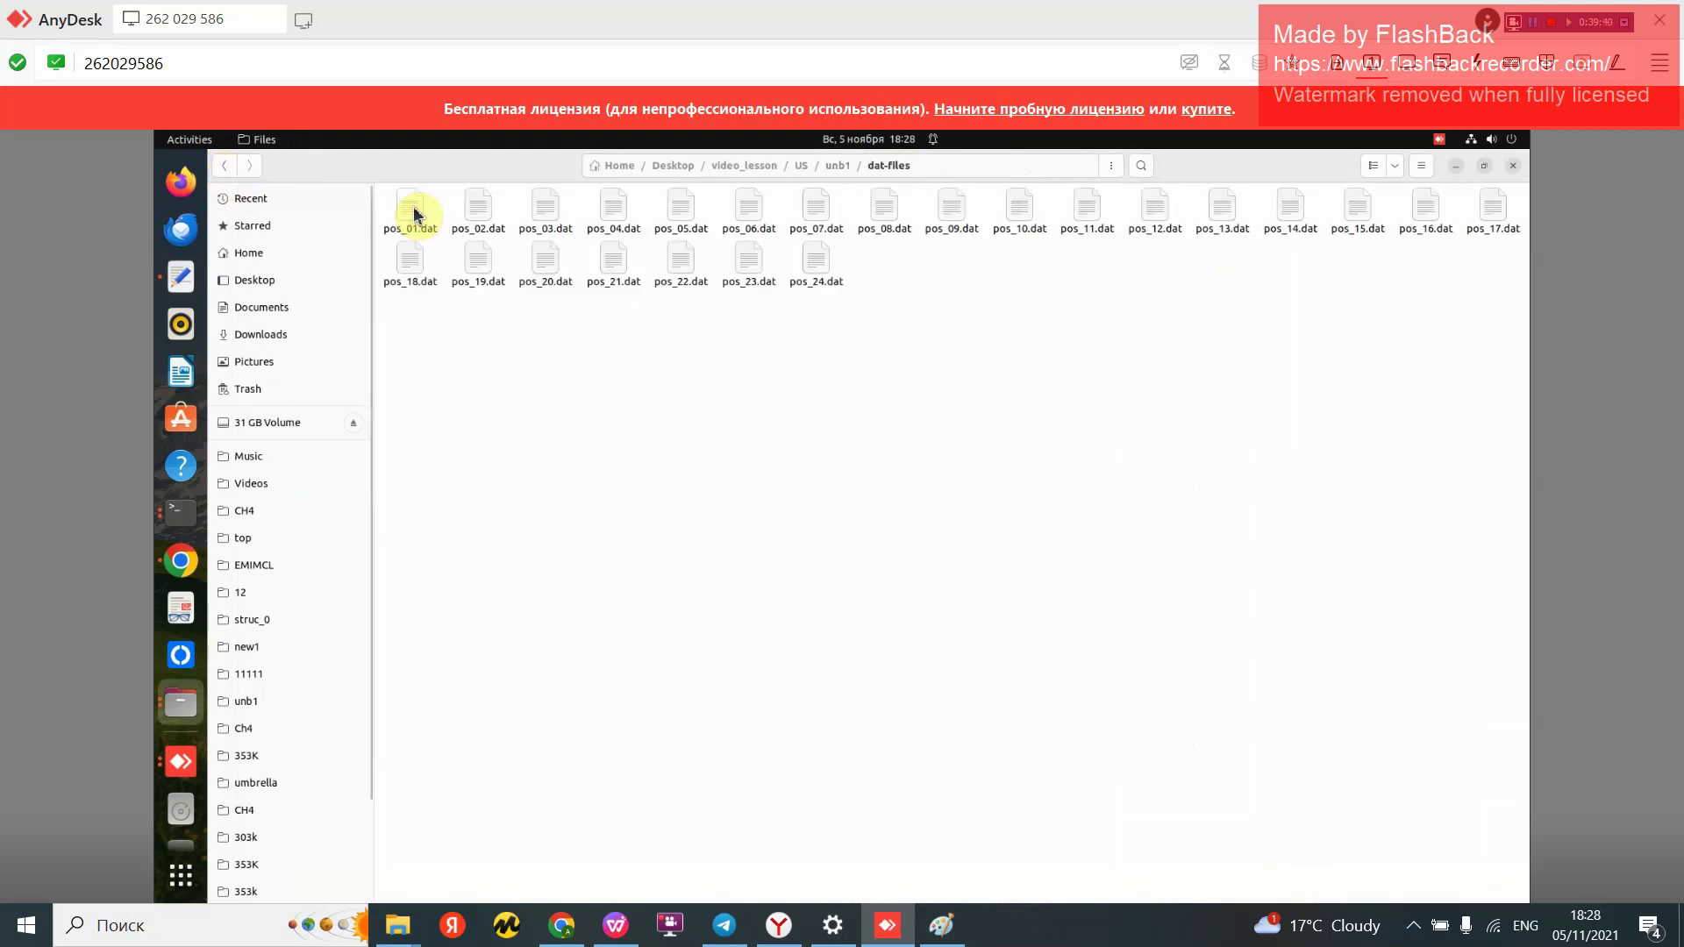
double_click(759, 267)
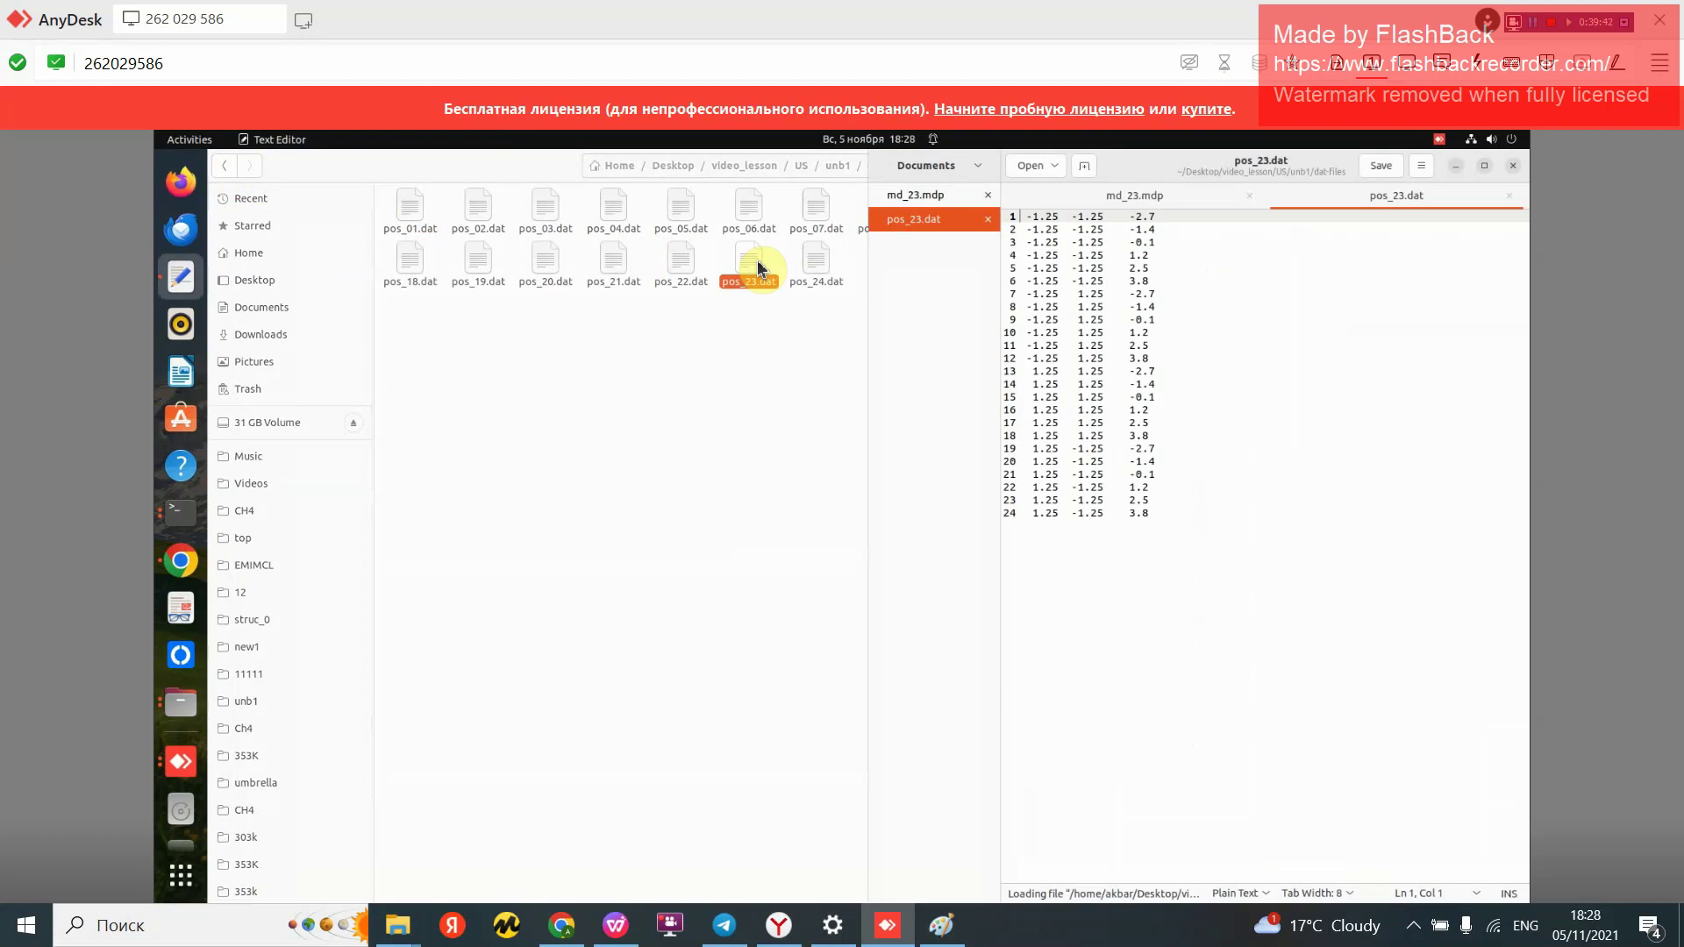
left_click(1146, 207)
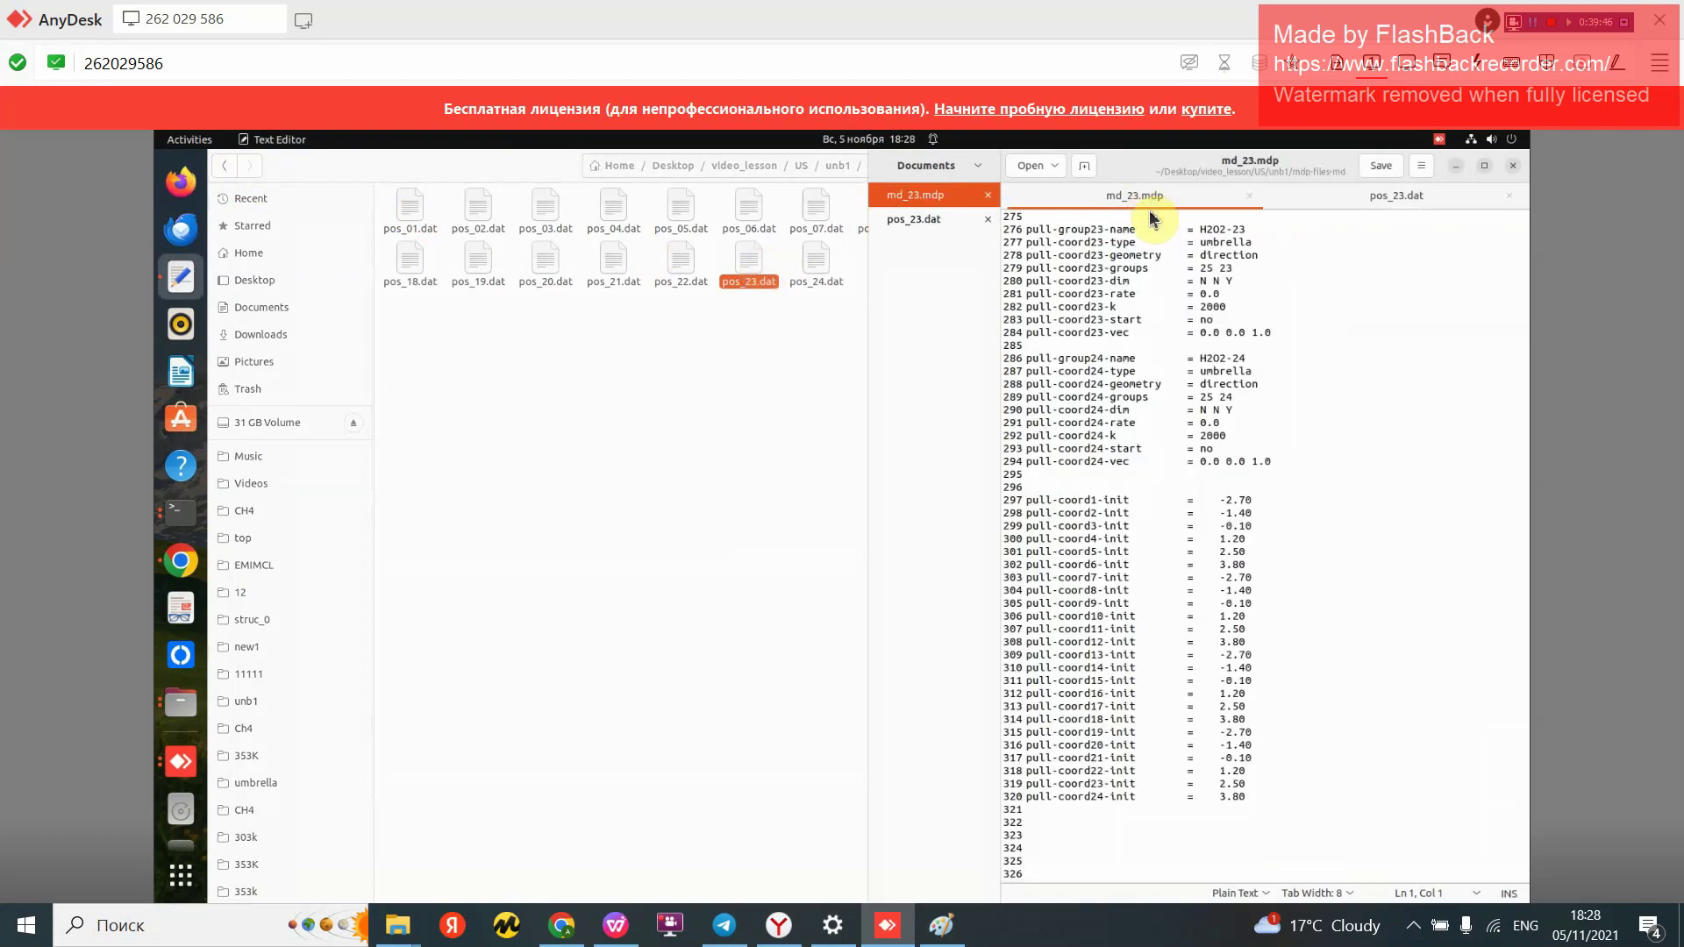
left_click(1398, 198)
left_click(1125, 202)
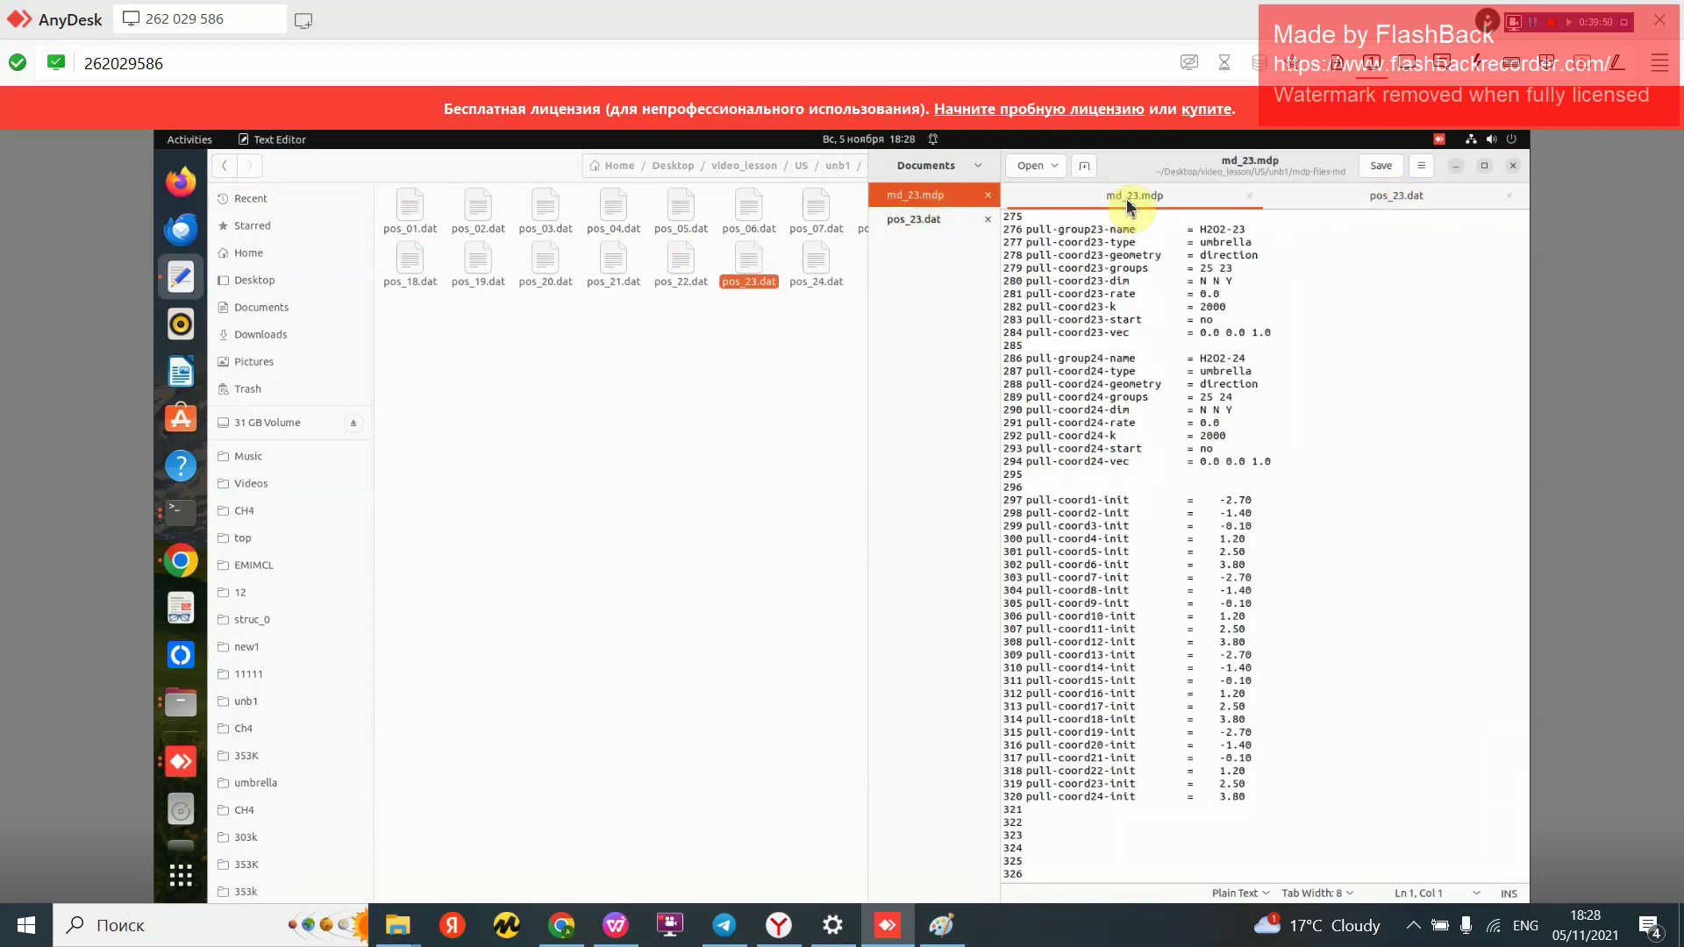
left_click(1511, 166)
left_click(734, 421)
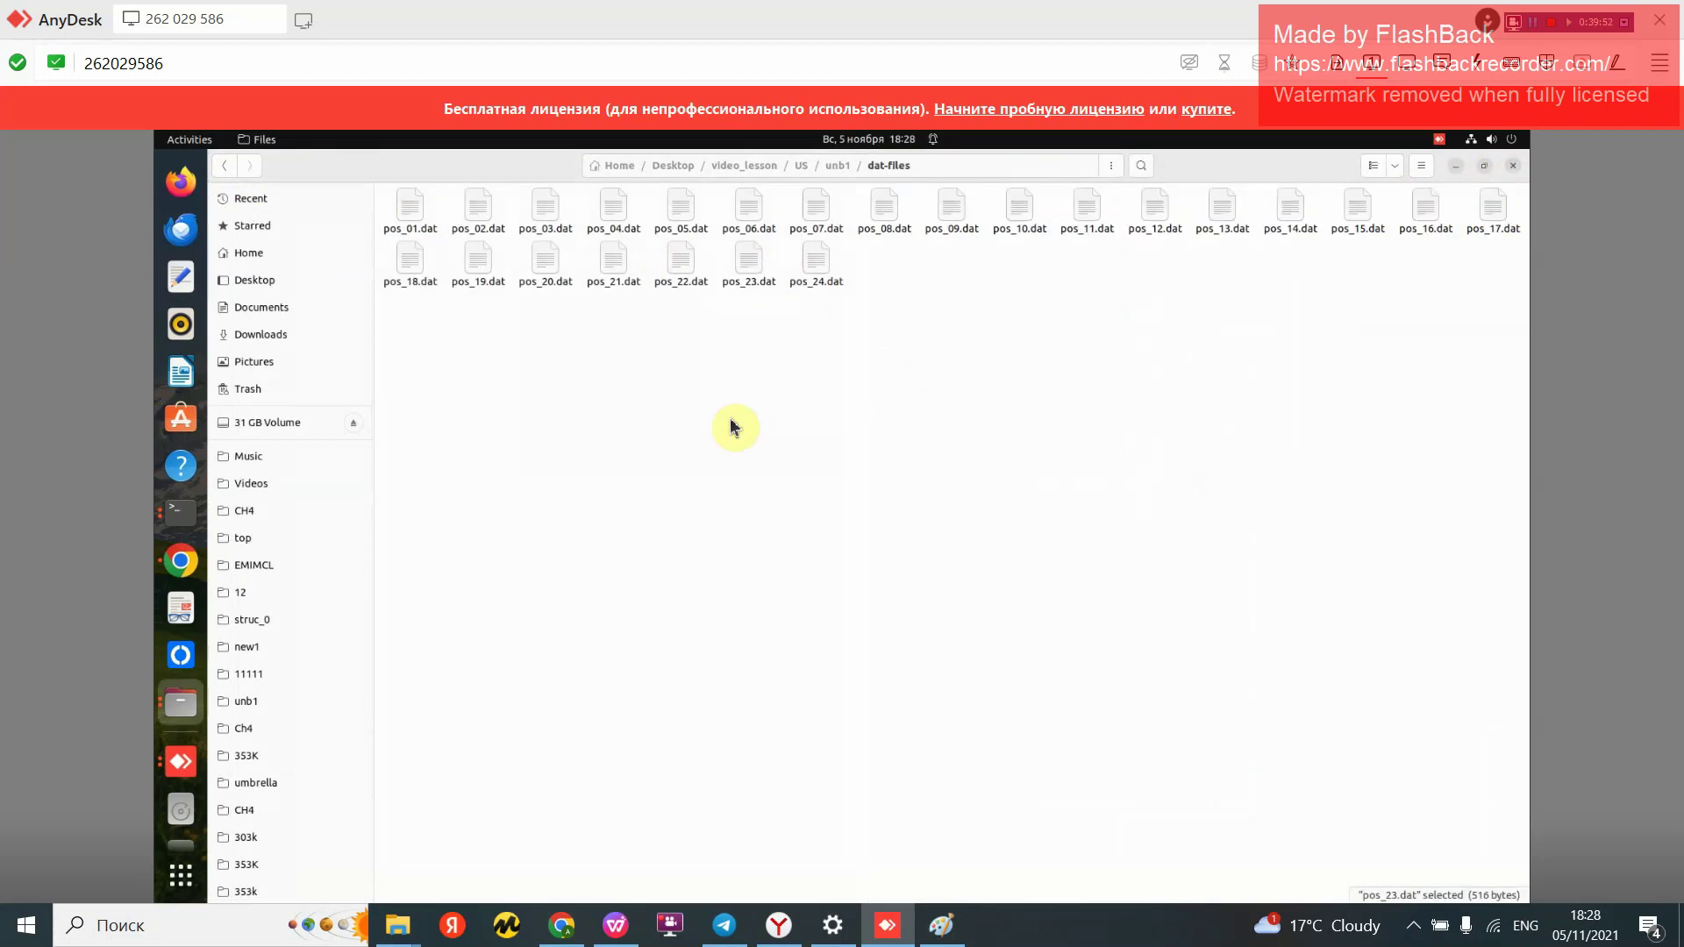
Step: Open CO2.itp from the input-files folder and highlight the r(nm) value of the flat-bottomed position restraint
left_click(225, 167)
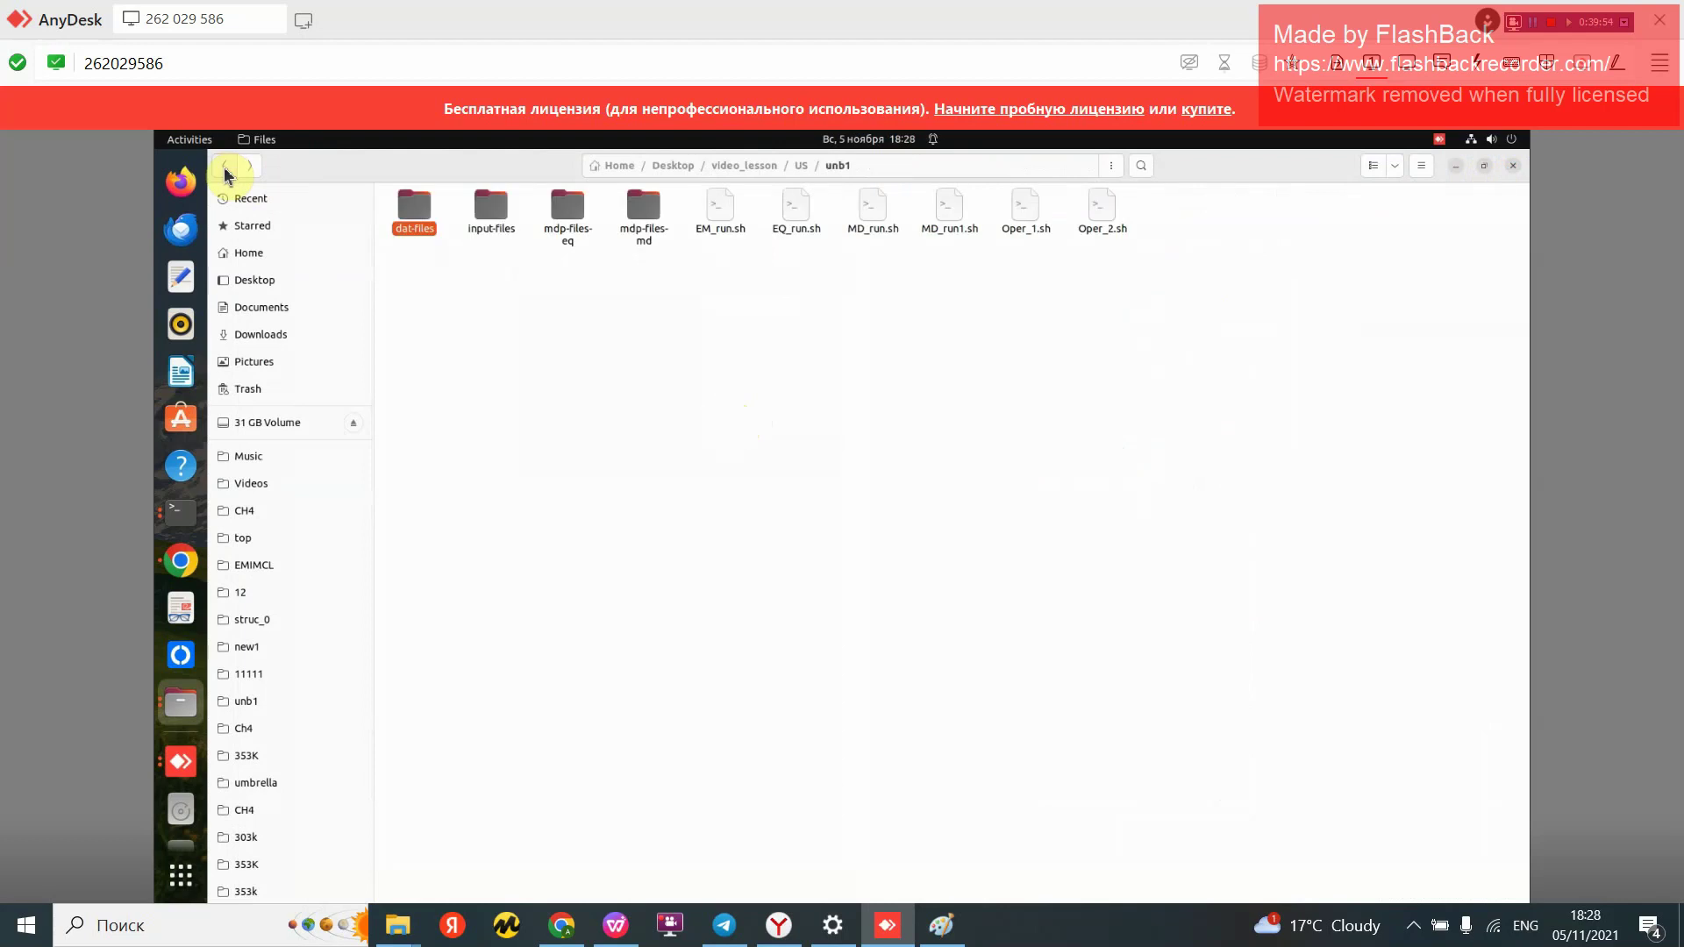
double_click(489, 211)
left_click(497, 215)
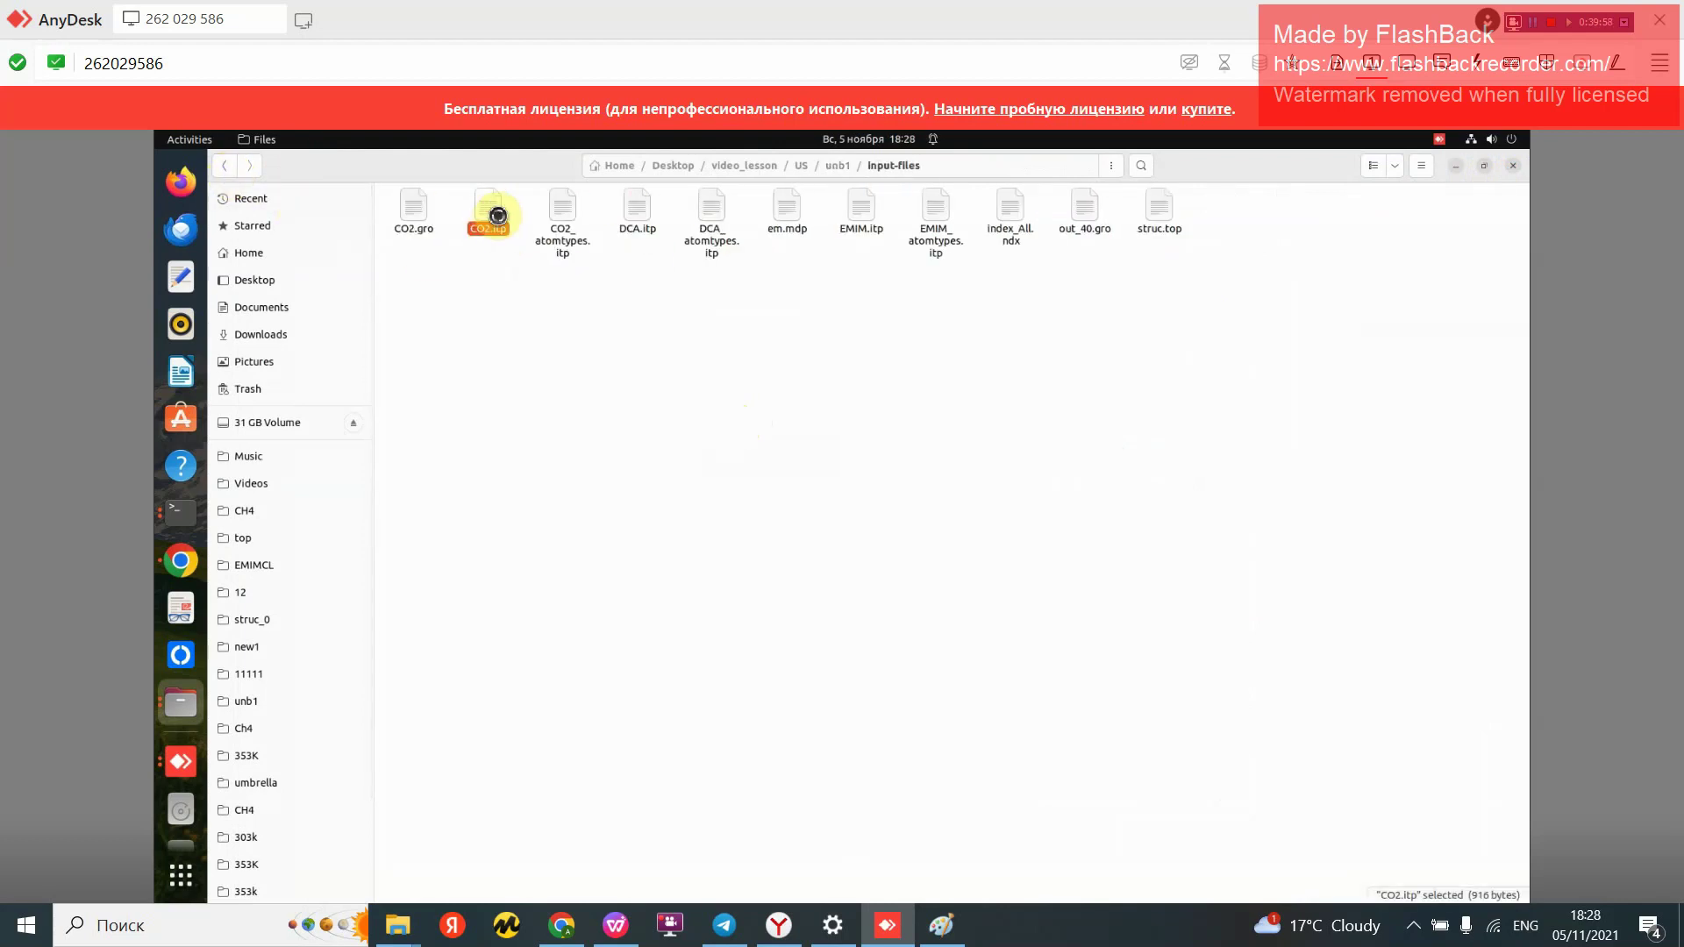
double_click(497, 215)
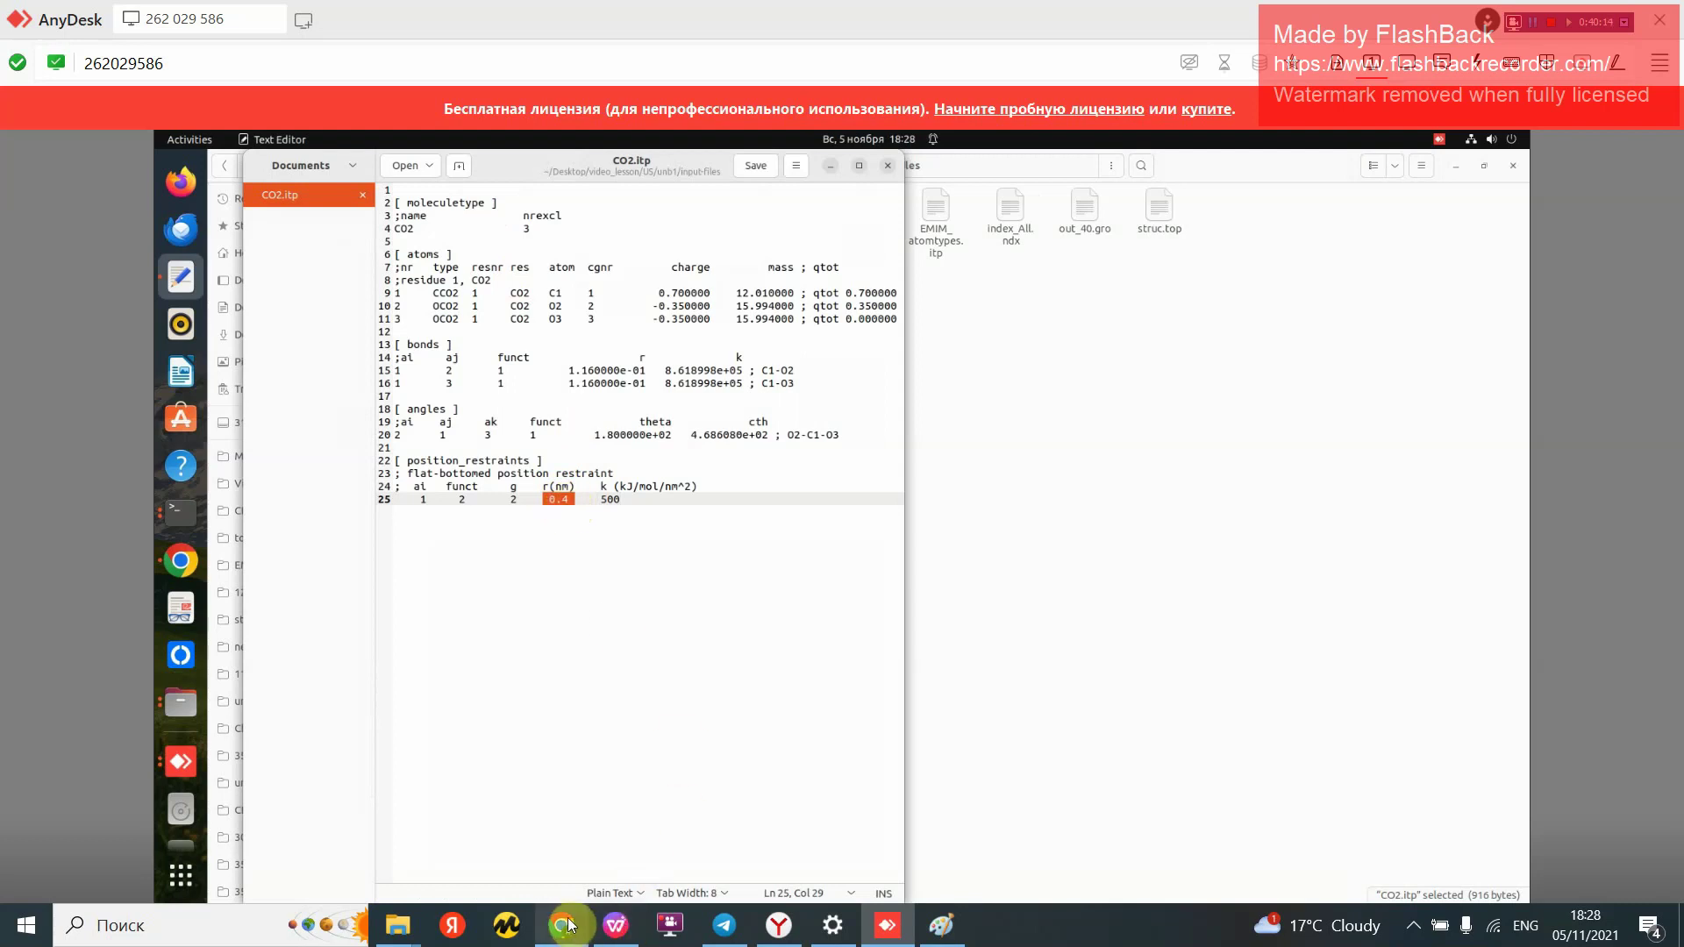
Step: Switch to the video_dars.pptx presentation in WPS Office and arrange it side by side with the AnyDesk window
left_click(625, 926)
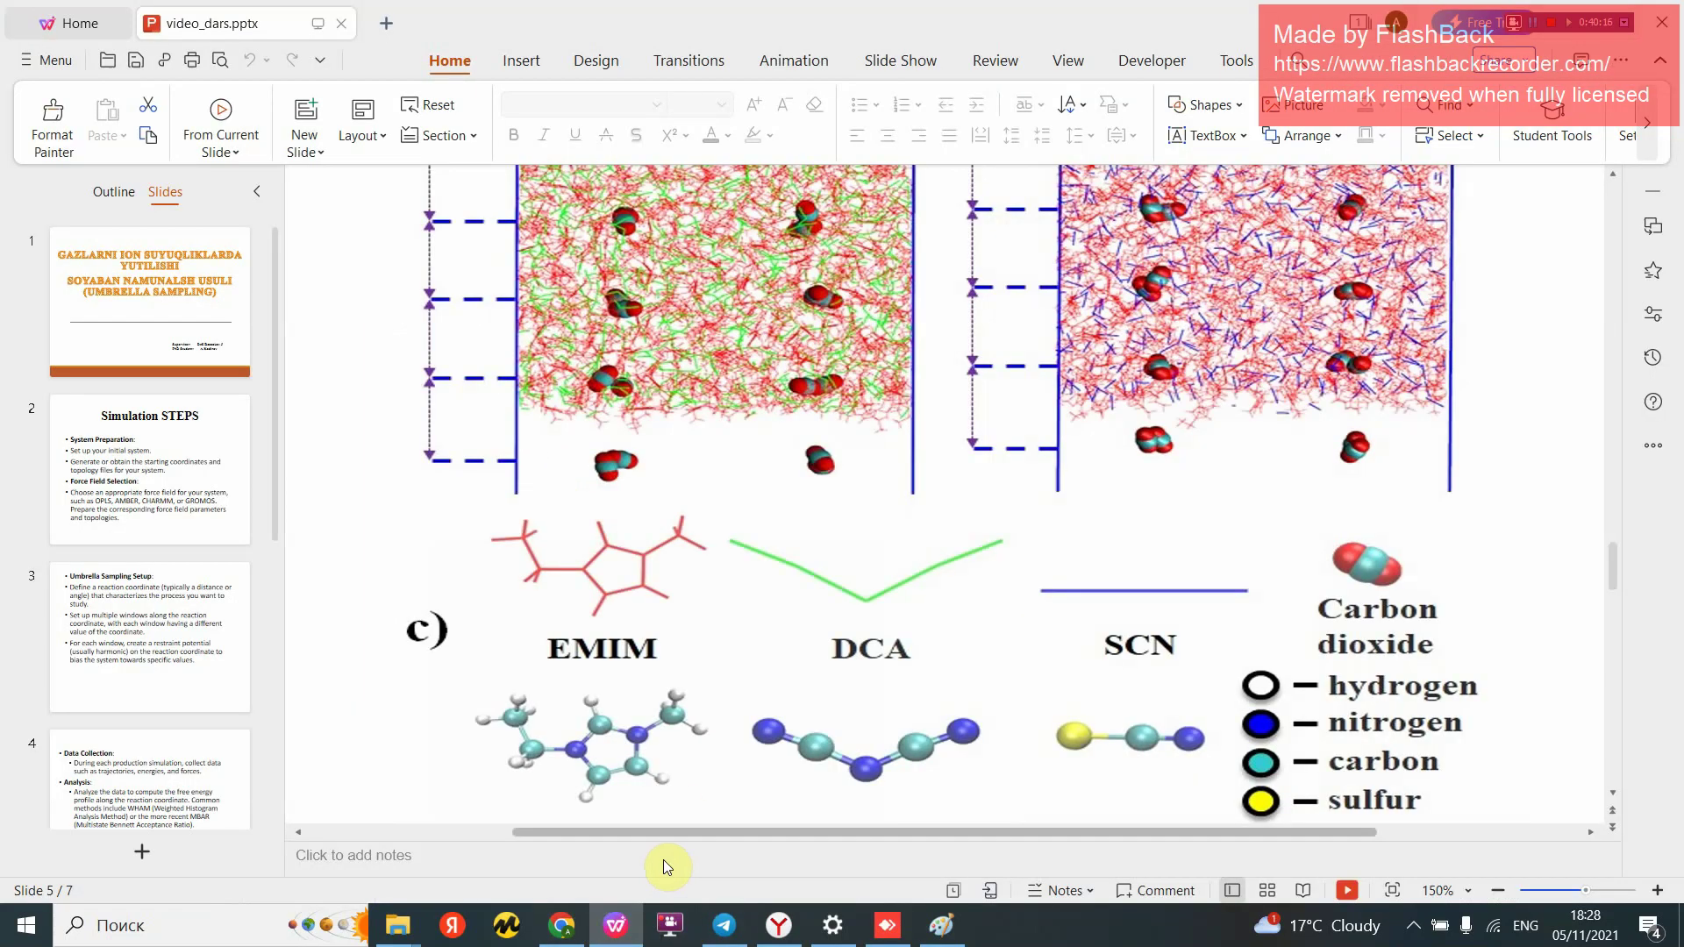
key("super+Right")
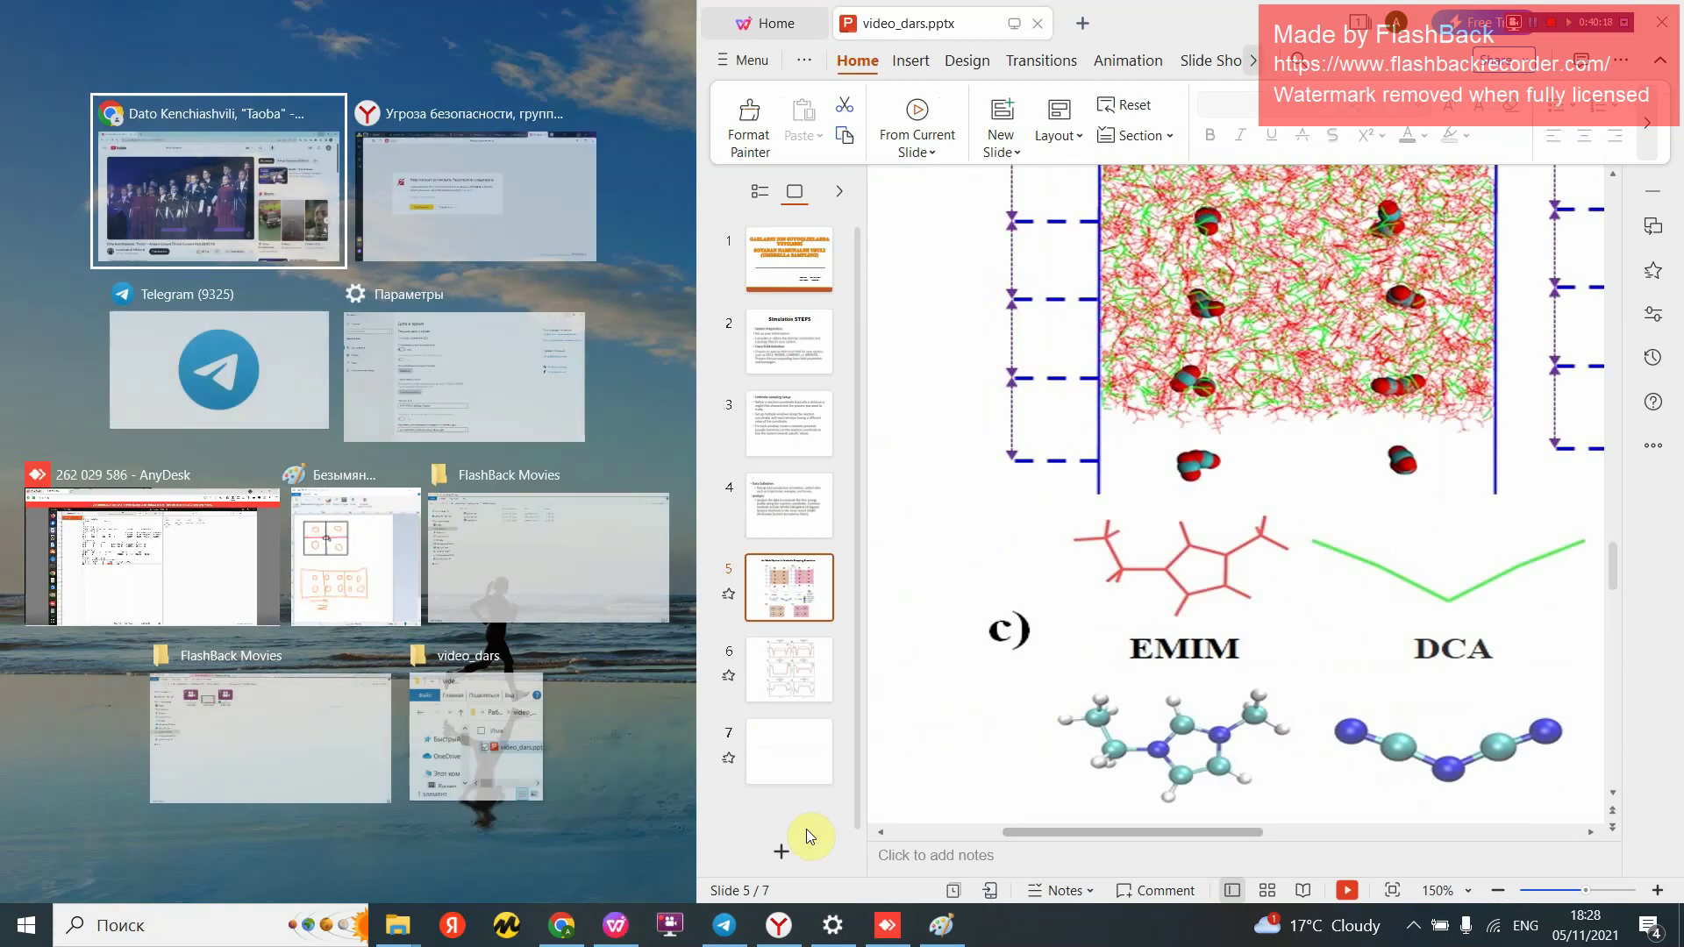
left_click(255, 564)
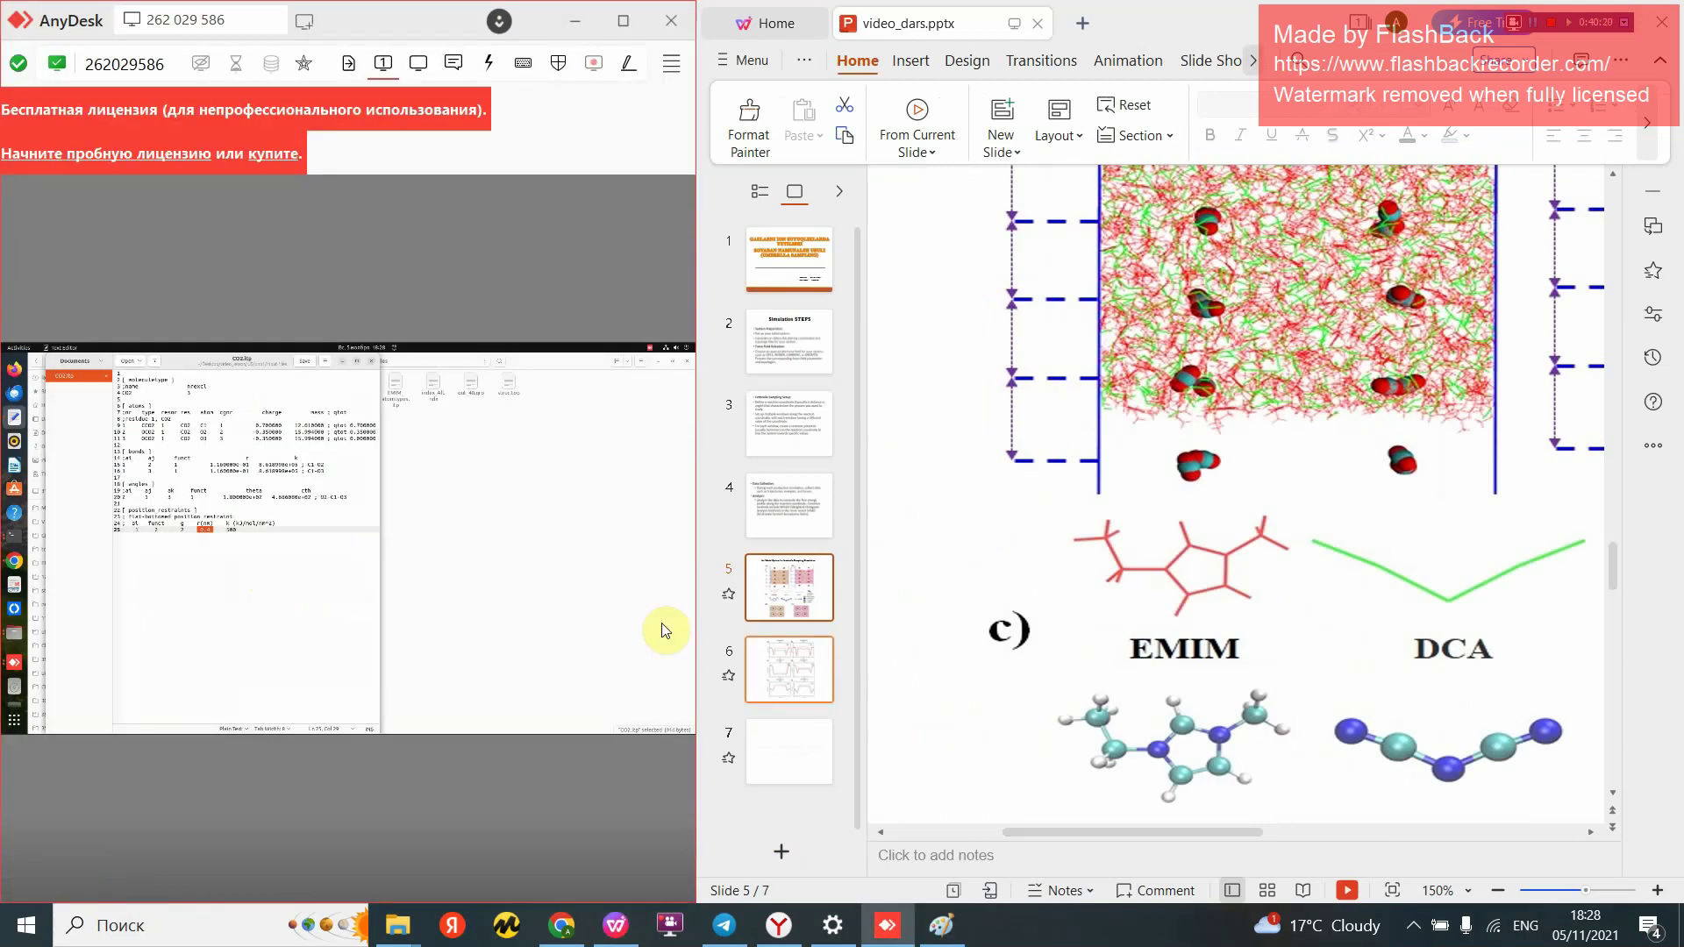
Step: Examine the free-energy profiles on slide 6 of the presentation, and return to the slide 5 configuration figure zoomed out to 75%
scroll(1118, 674, "down", 3)
scroll(1119, 674, "down", 6)
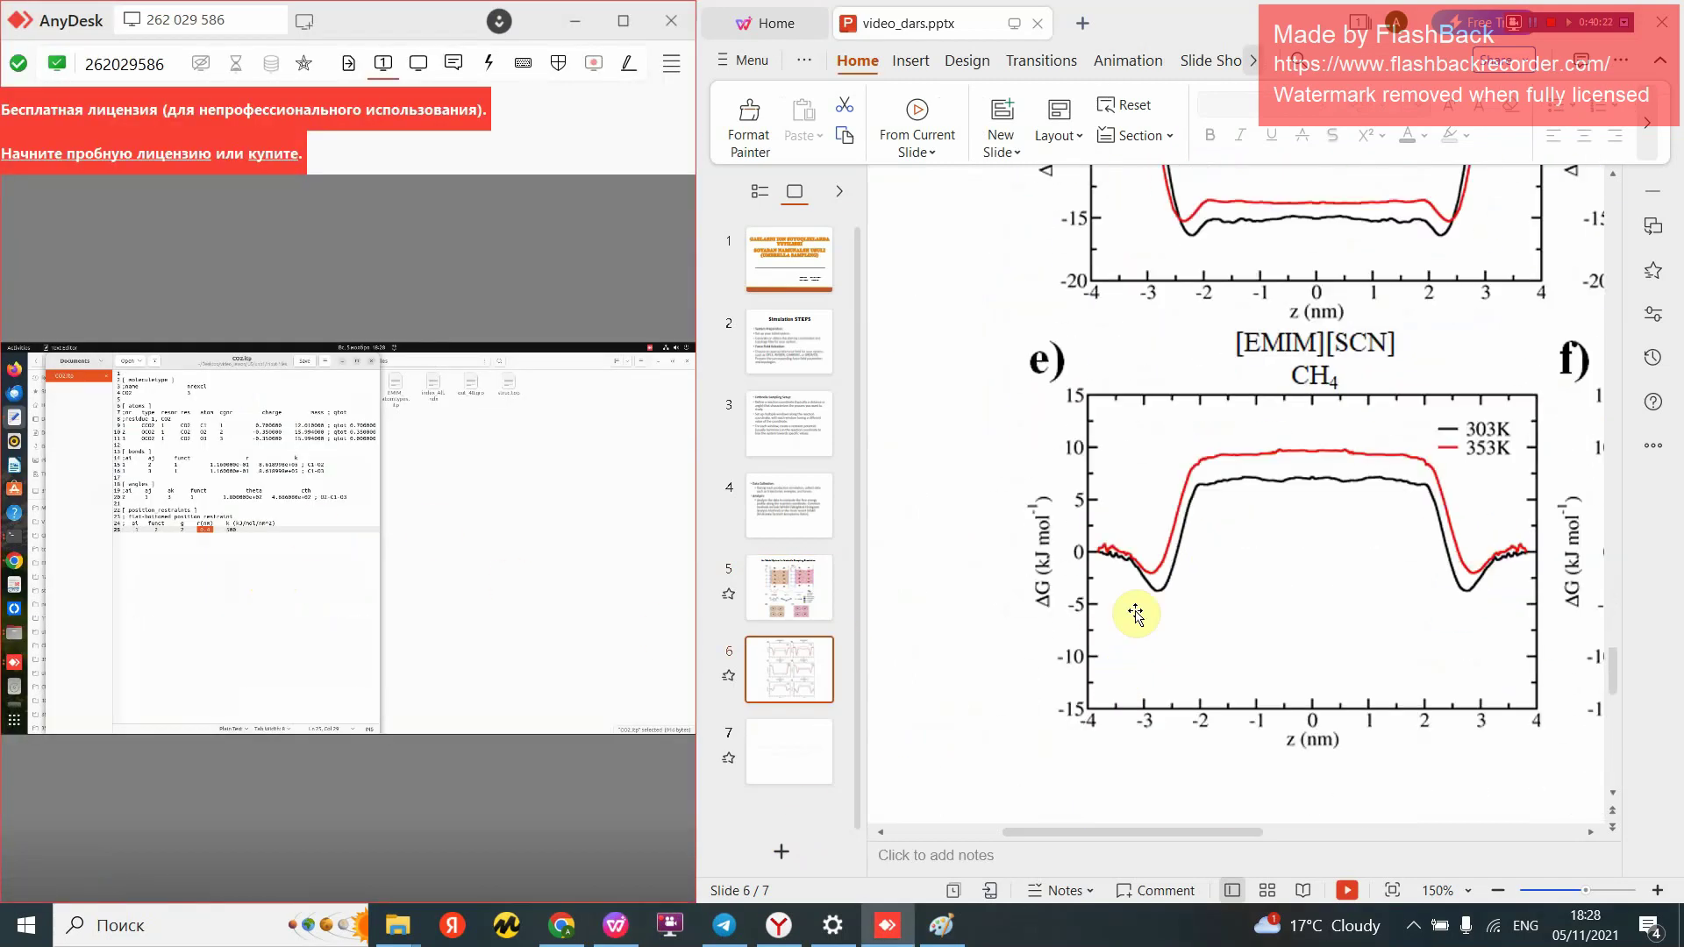
scroll(1158, 521, "up", 9)
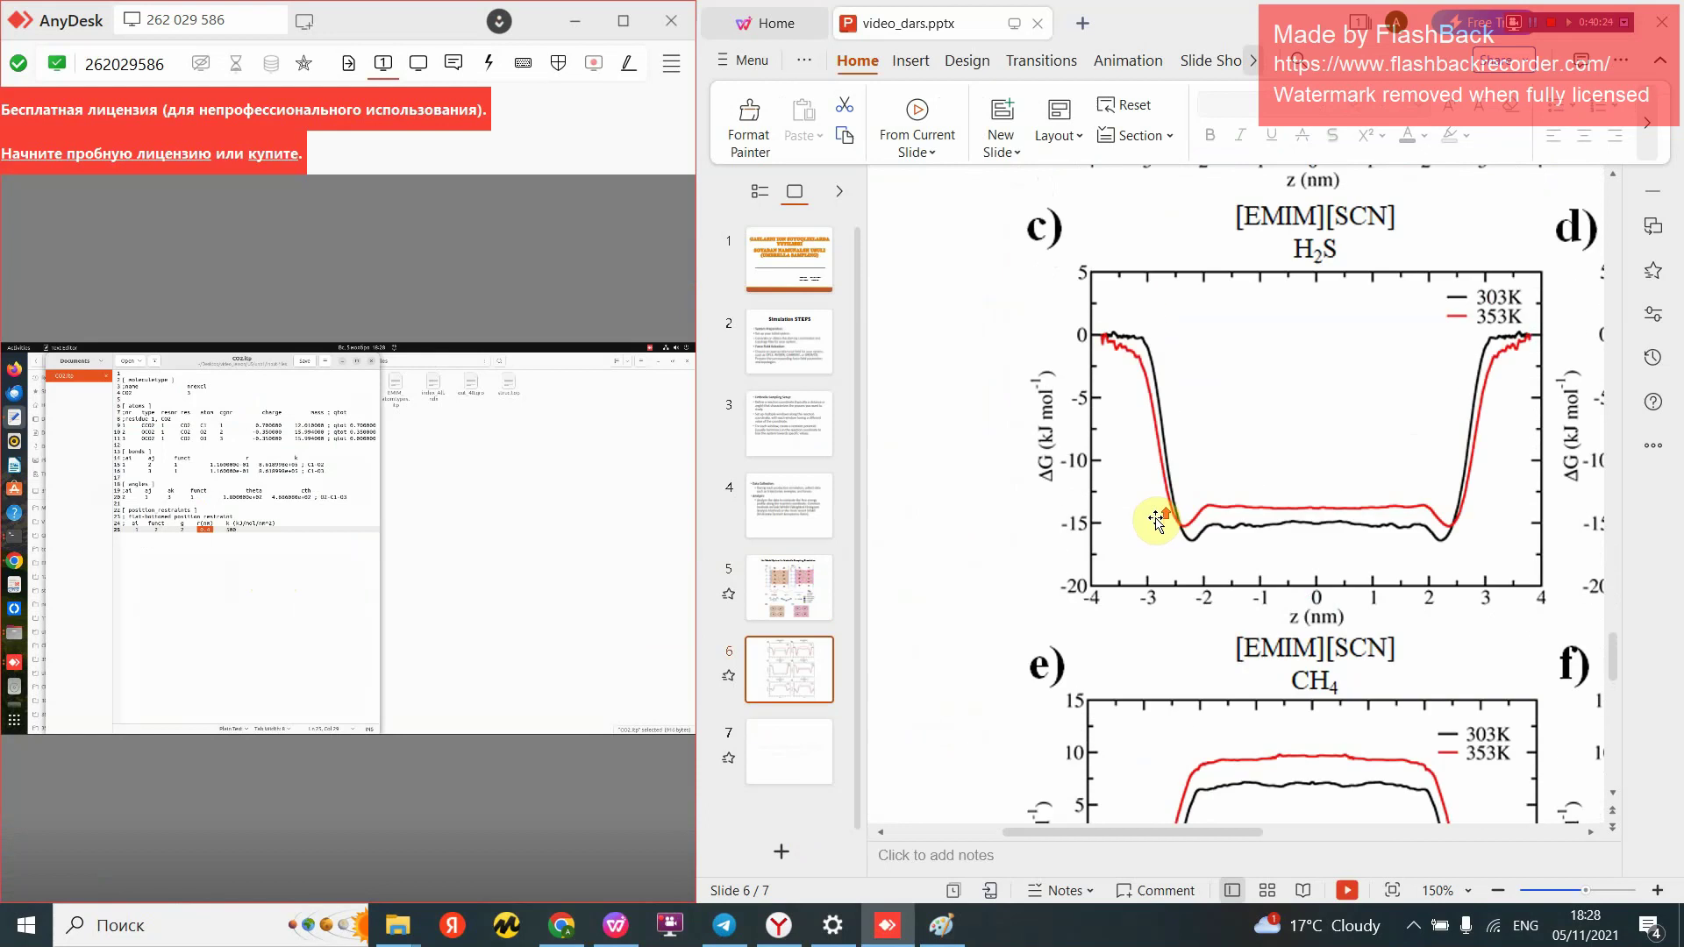
scroll(1167, 561, "down", 6)
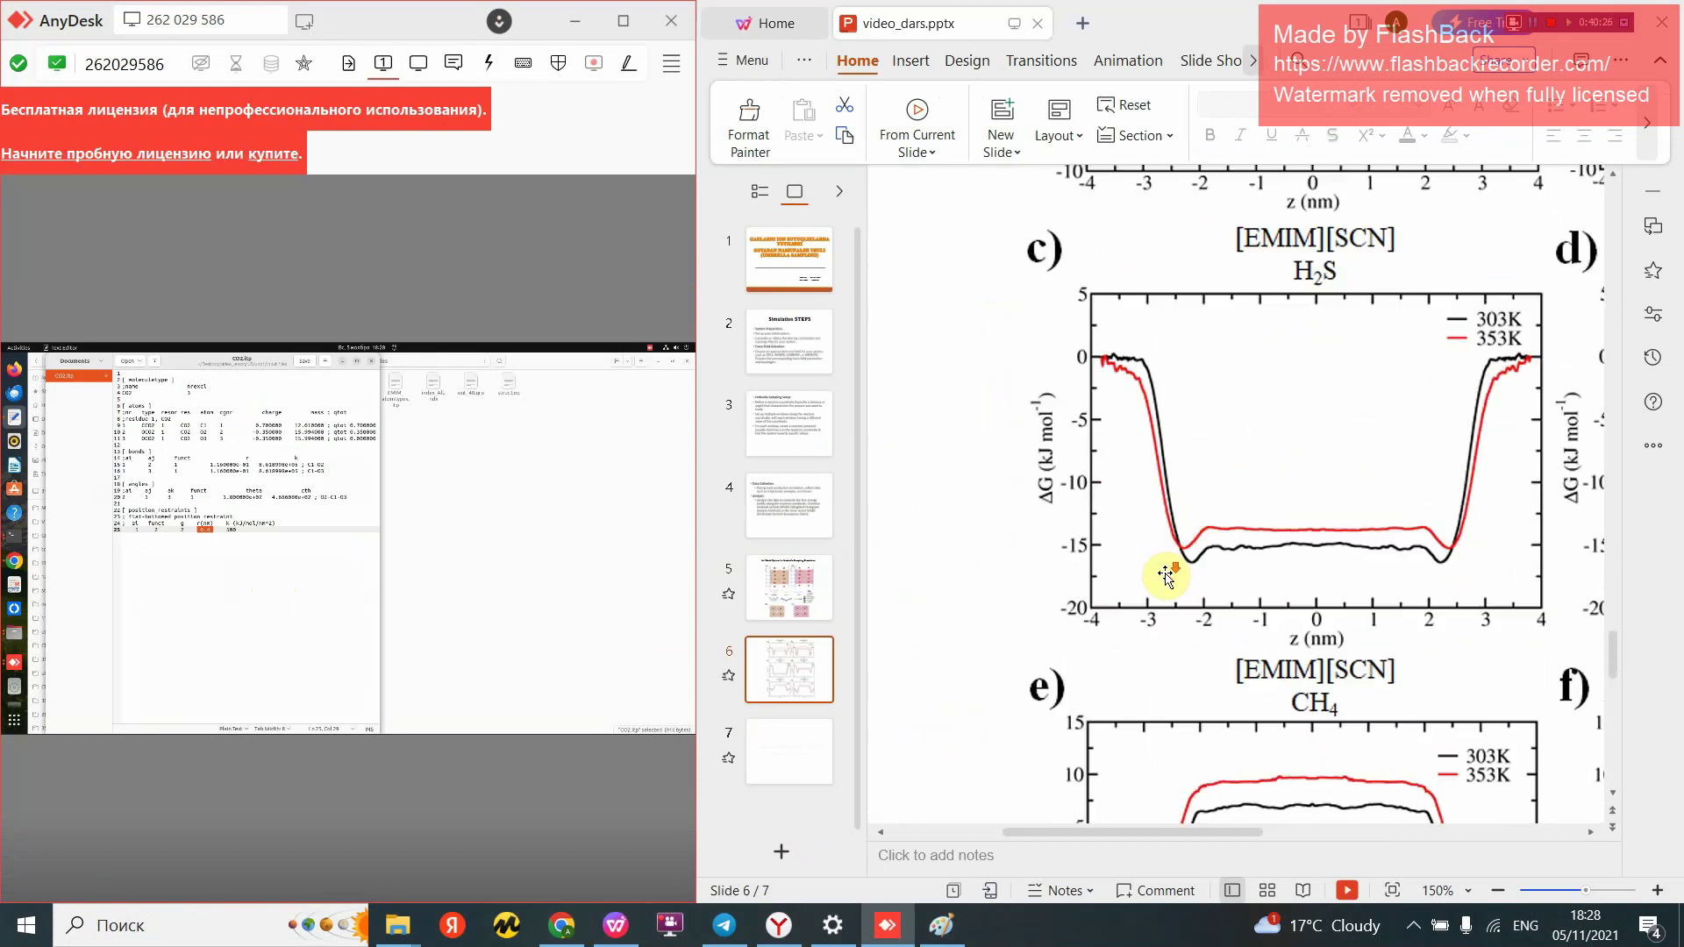
scroll(1161, 591, "down", 4, "ctrl")
scroll(1158, 598, "up", 5)
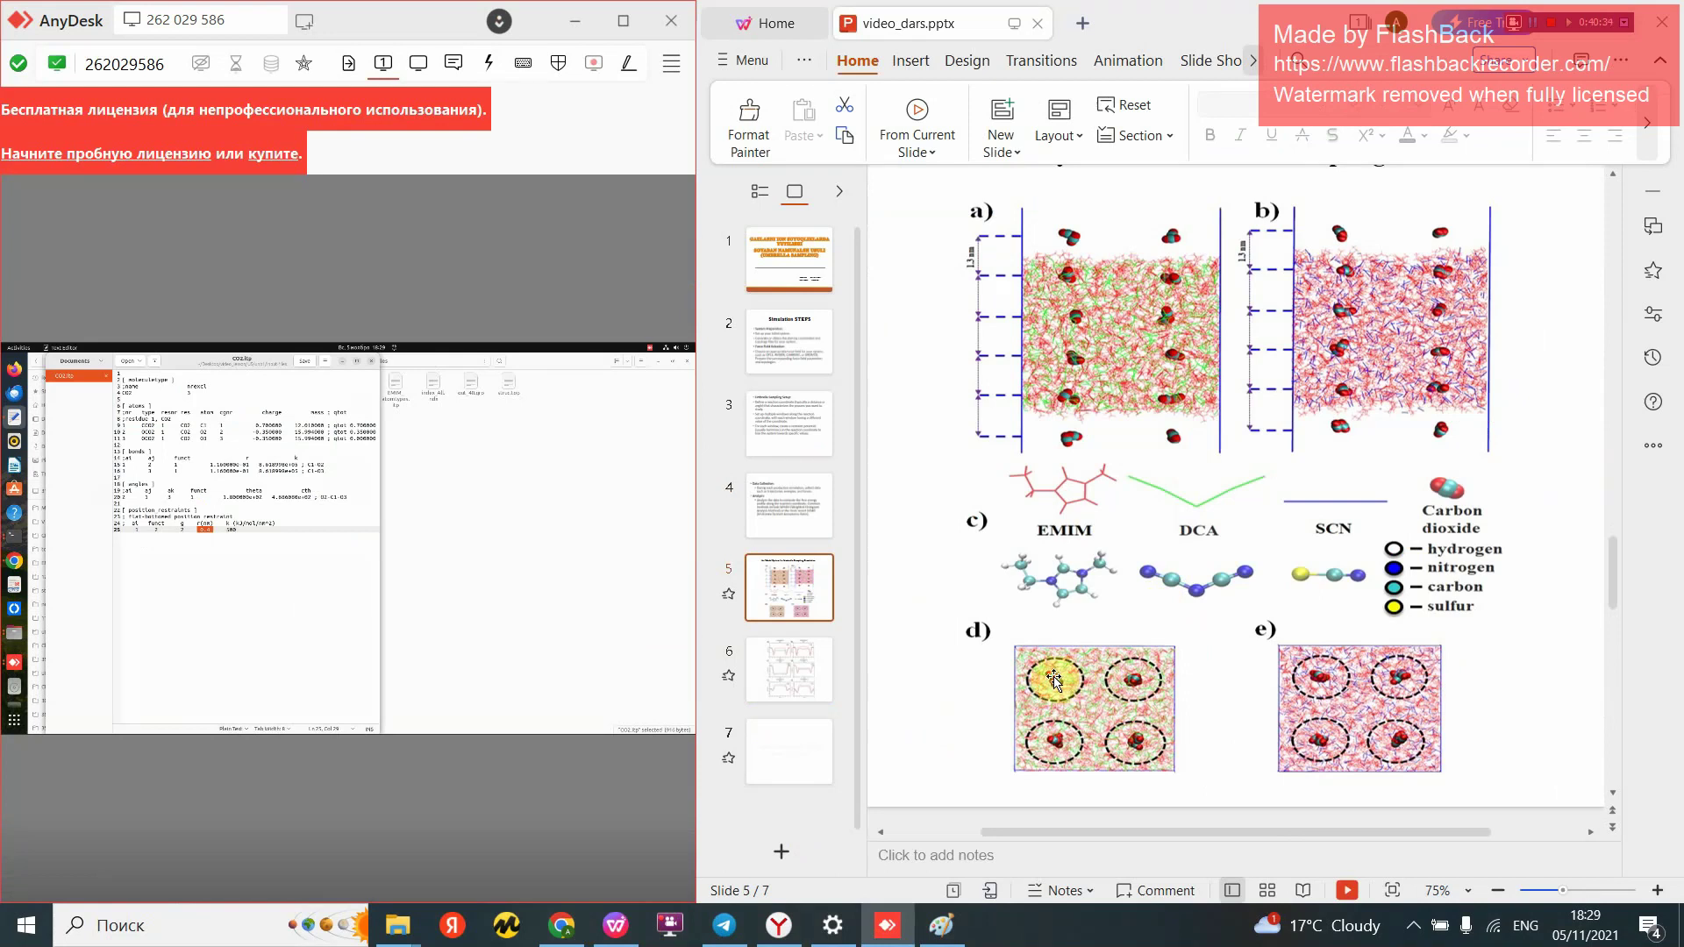
Step: Switch back to AnyDesk and reopen CO2.itp from the input-files folder to compare its restraint with the slide figure
left_click(486, 583)
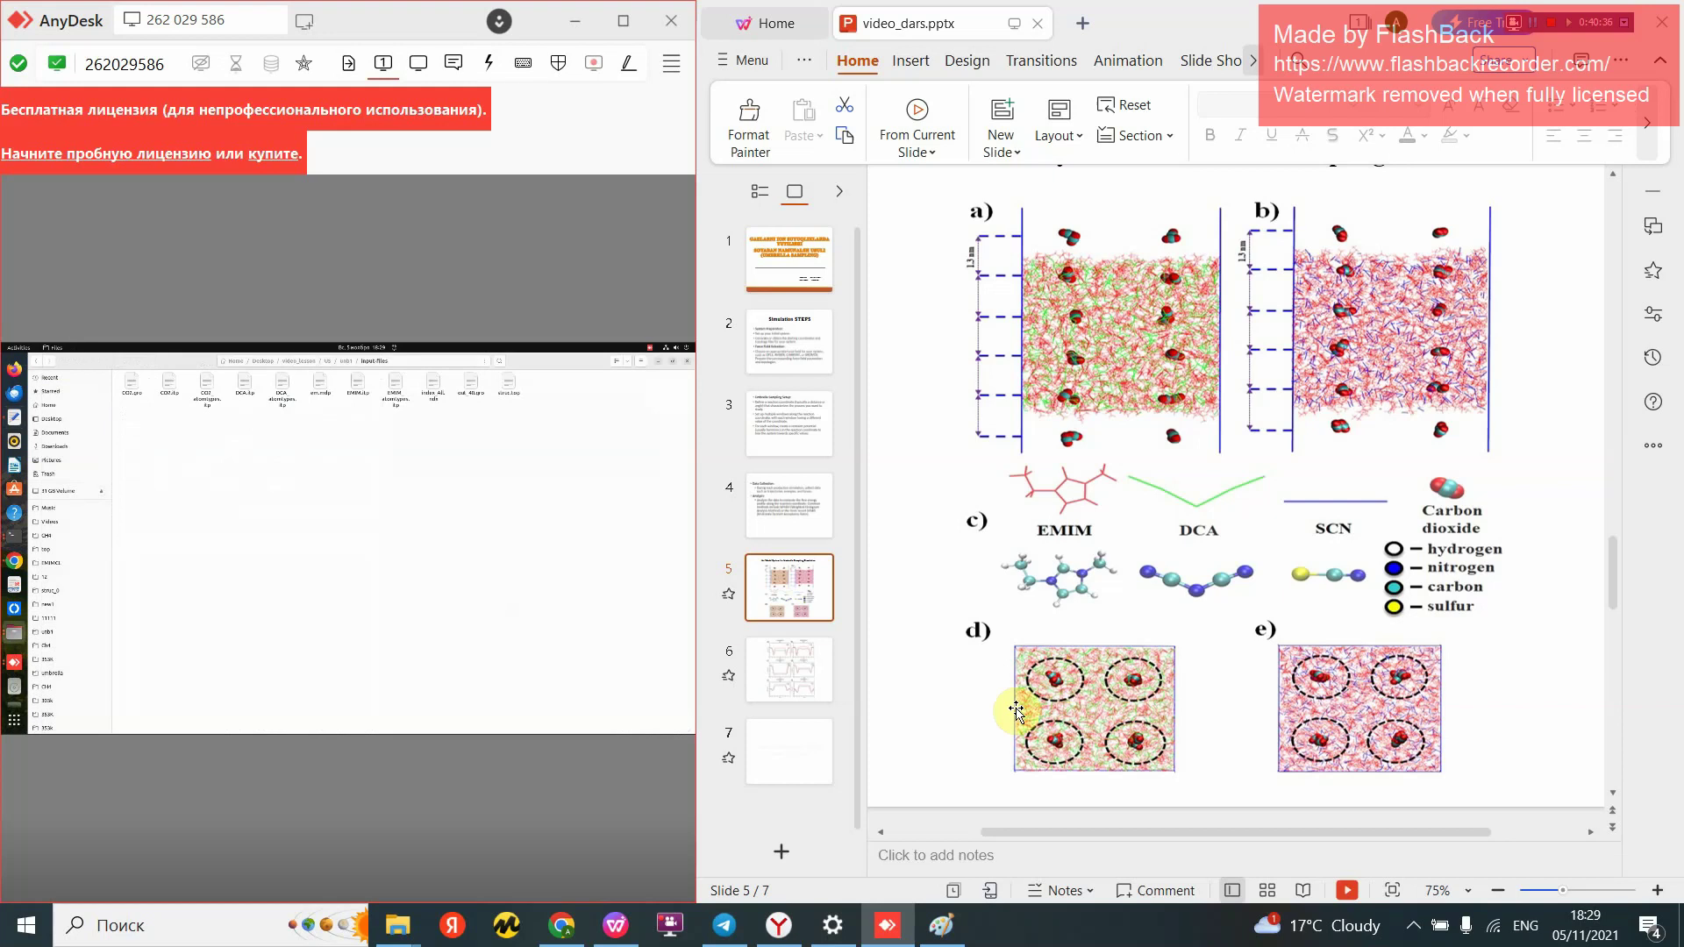
left_click(171, 385)
double_click(177, 389)
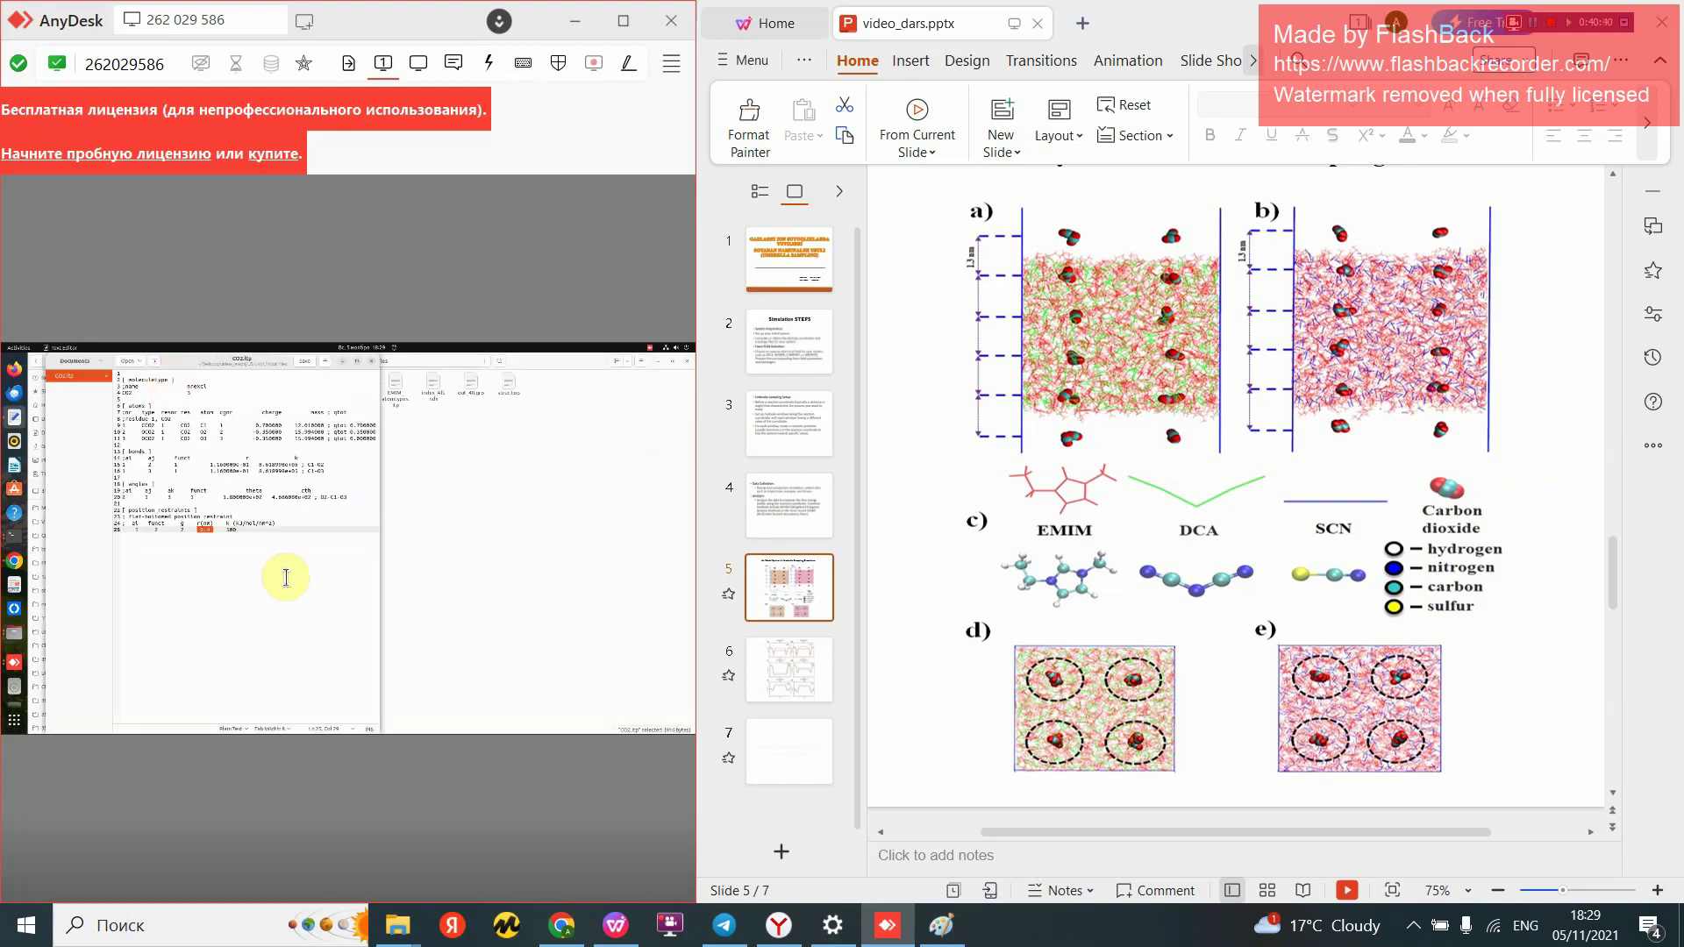
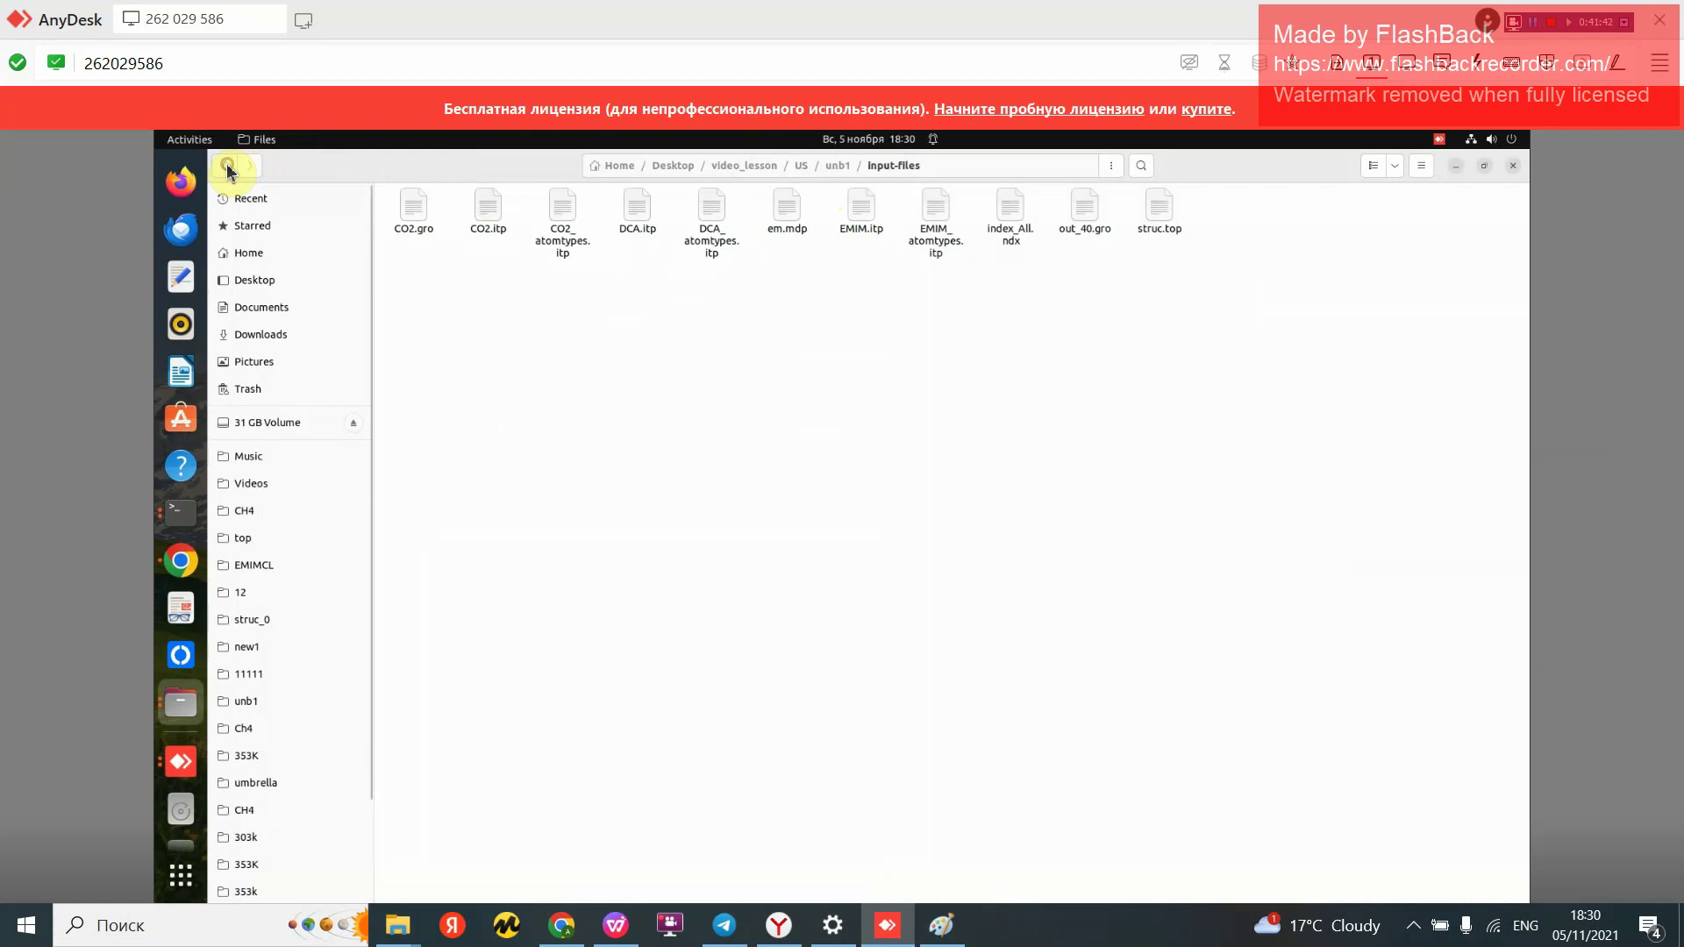
Step: Go back to the unb1 folder, open Oper_1.sh to examine its folder-creation loop and file copying, and close the editor
left_click(227, 164)
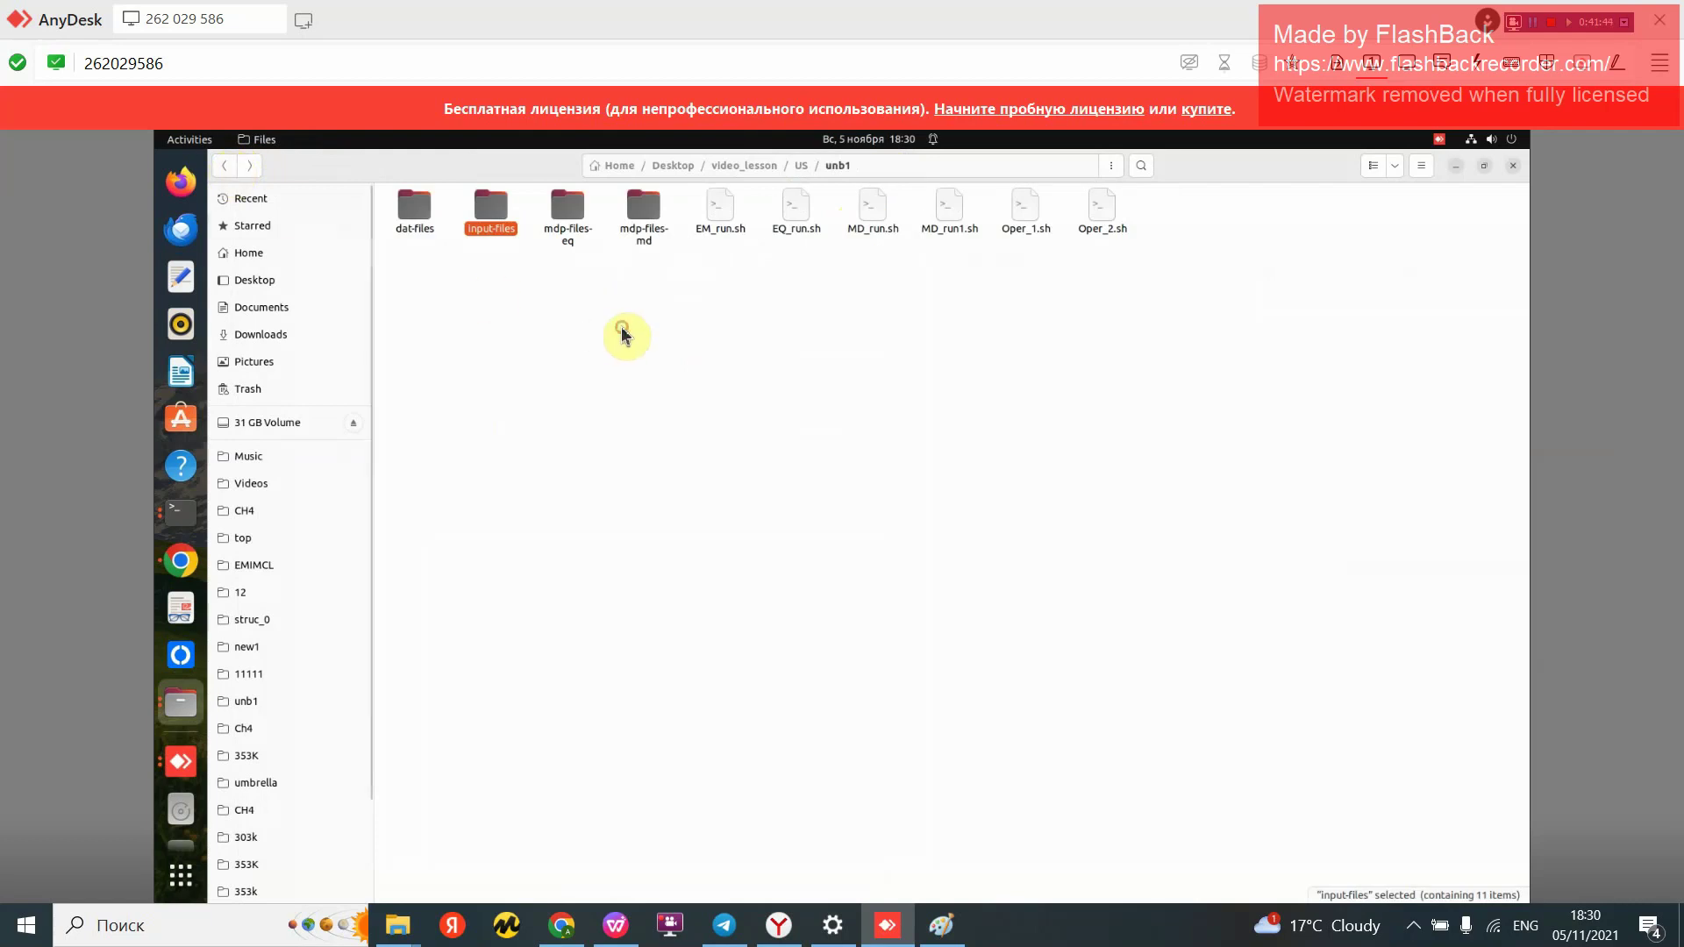
left_click(666, 332)
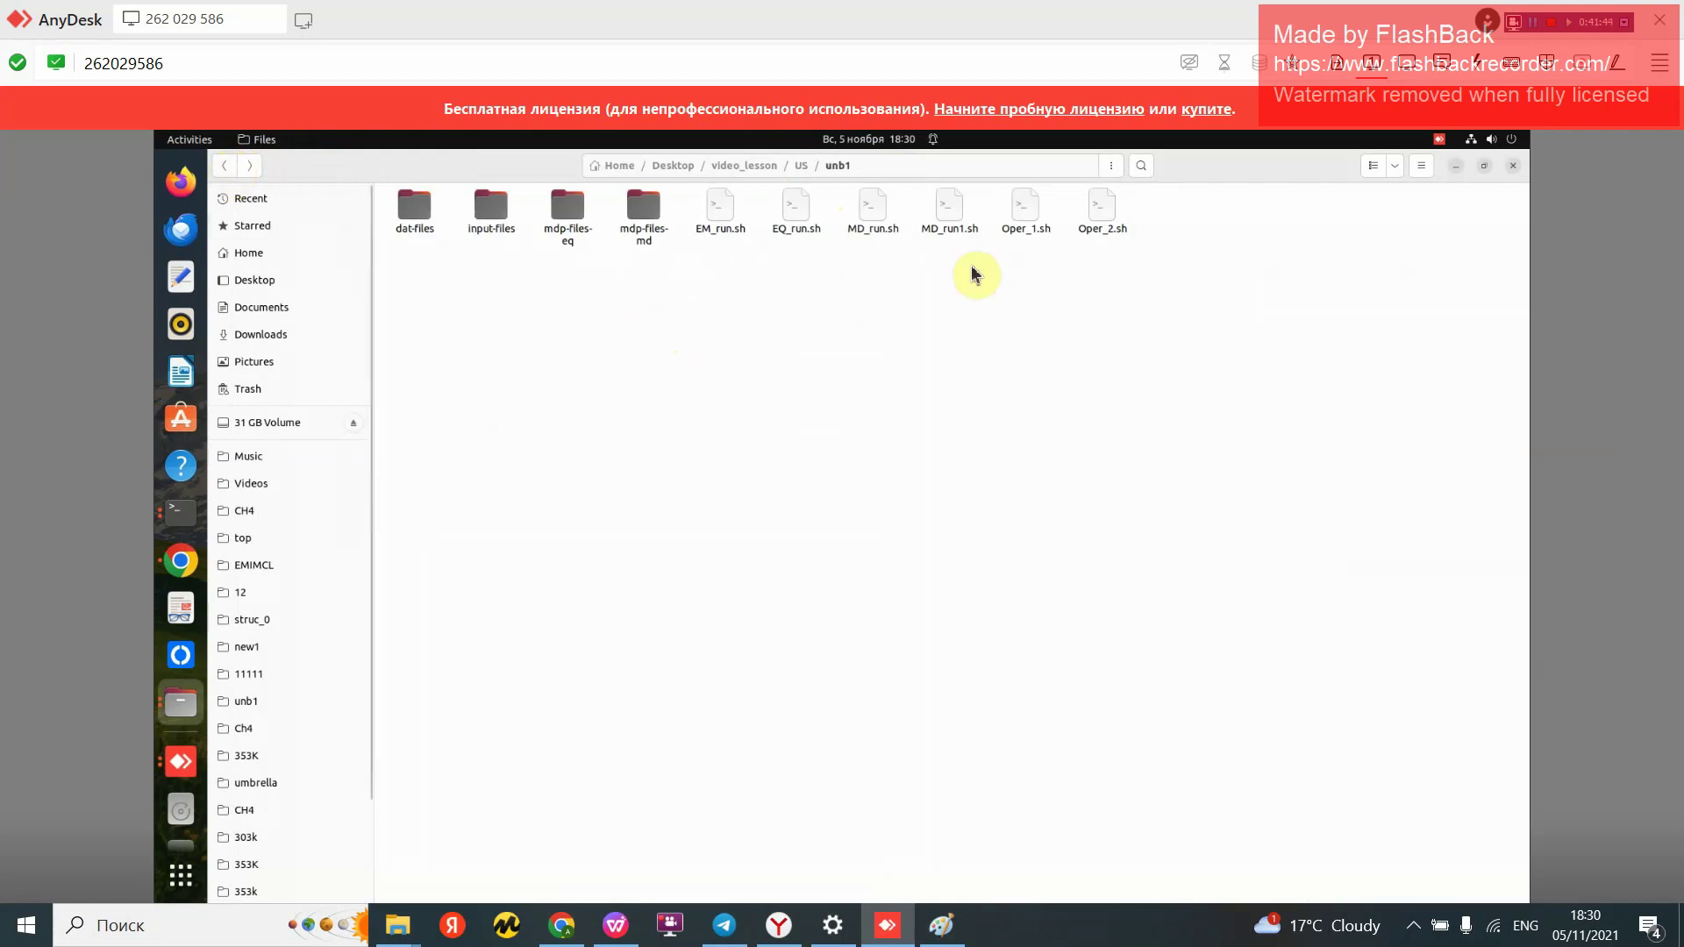
double_click(1023, 215)
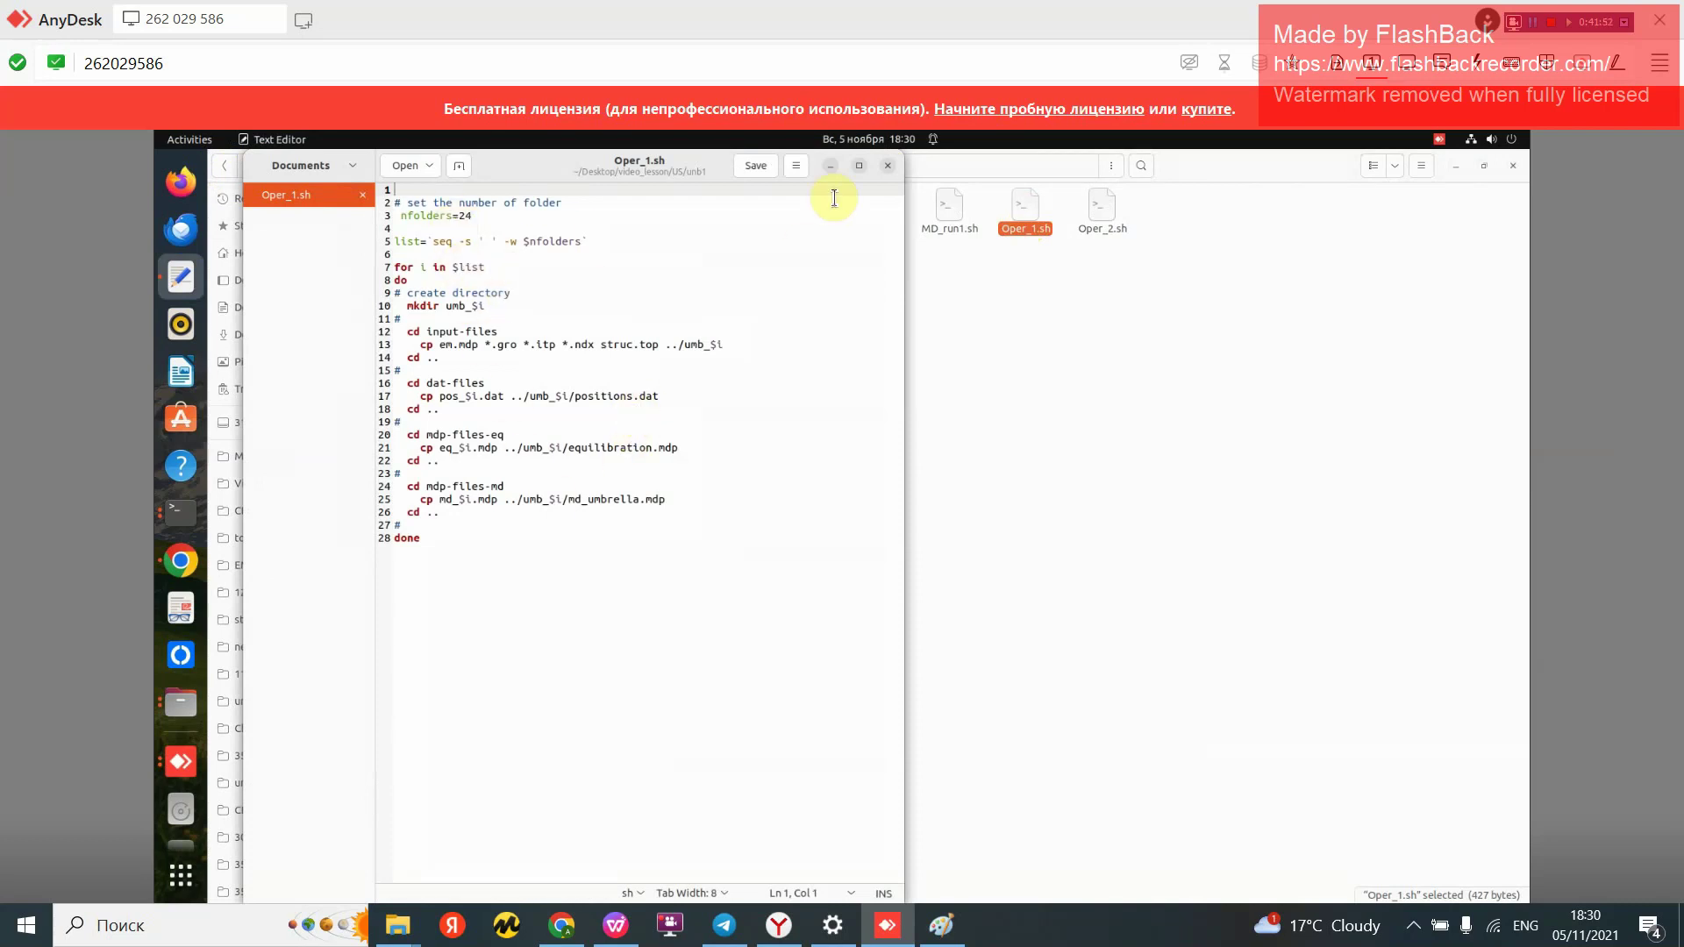
left_click(888, 166)
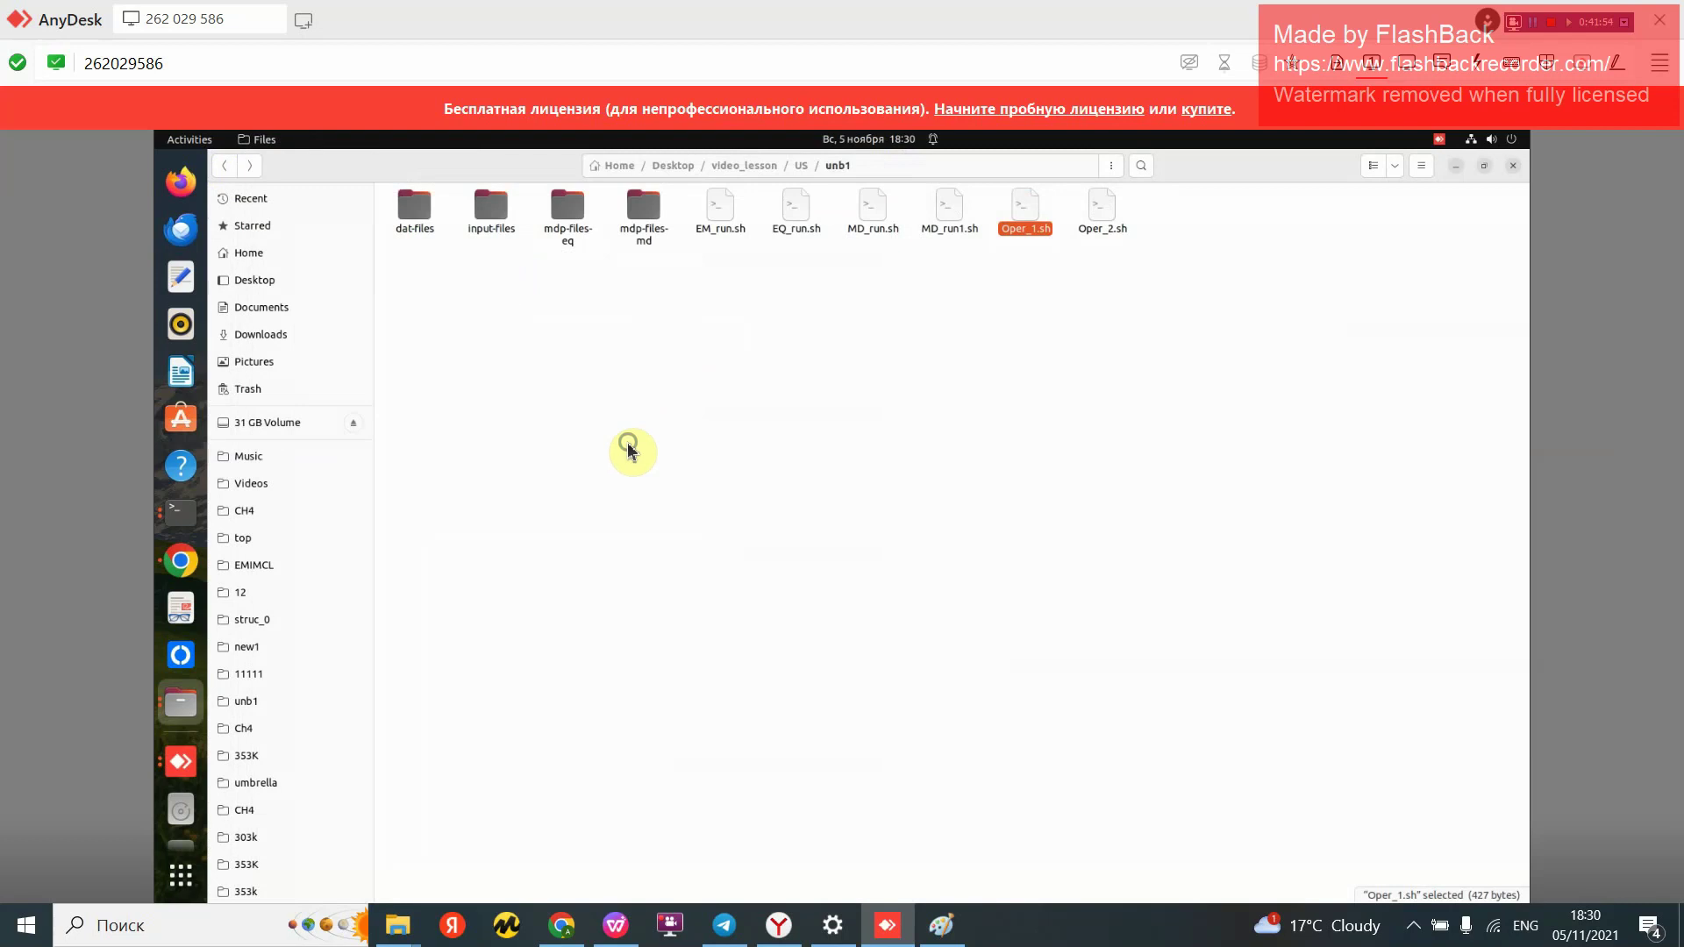
Step: Open a terminal in the unb1 folder, run bash Oper_1.sh, and move the terminal away from the folder listing
right_click(632, 443)
left_click(692, 527)
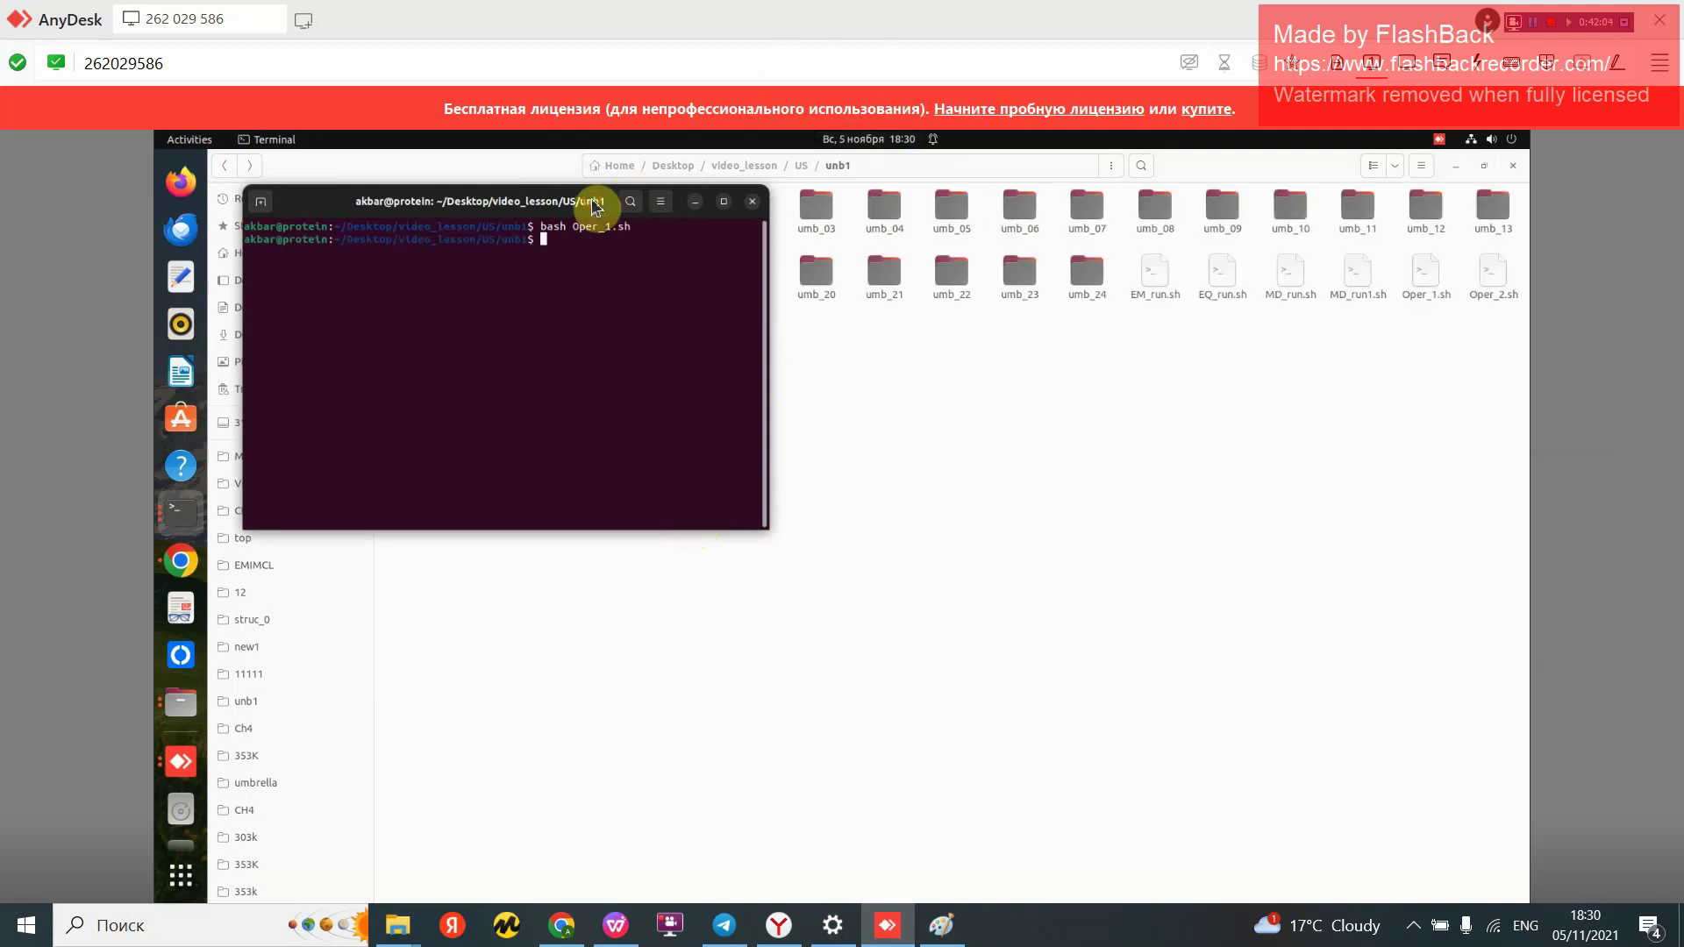
left_click_drag(600, 202, 728, 643)
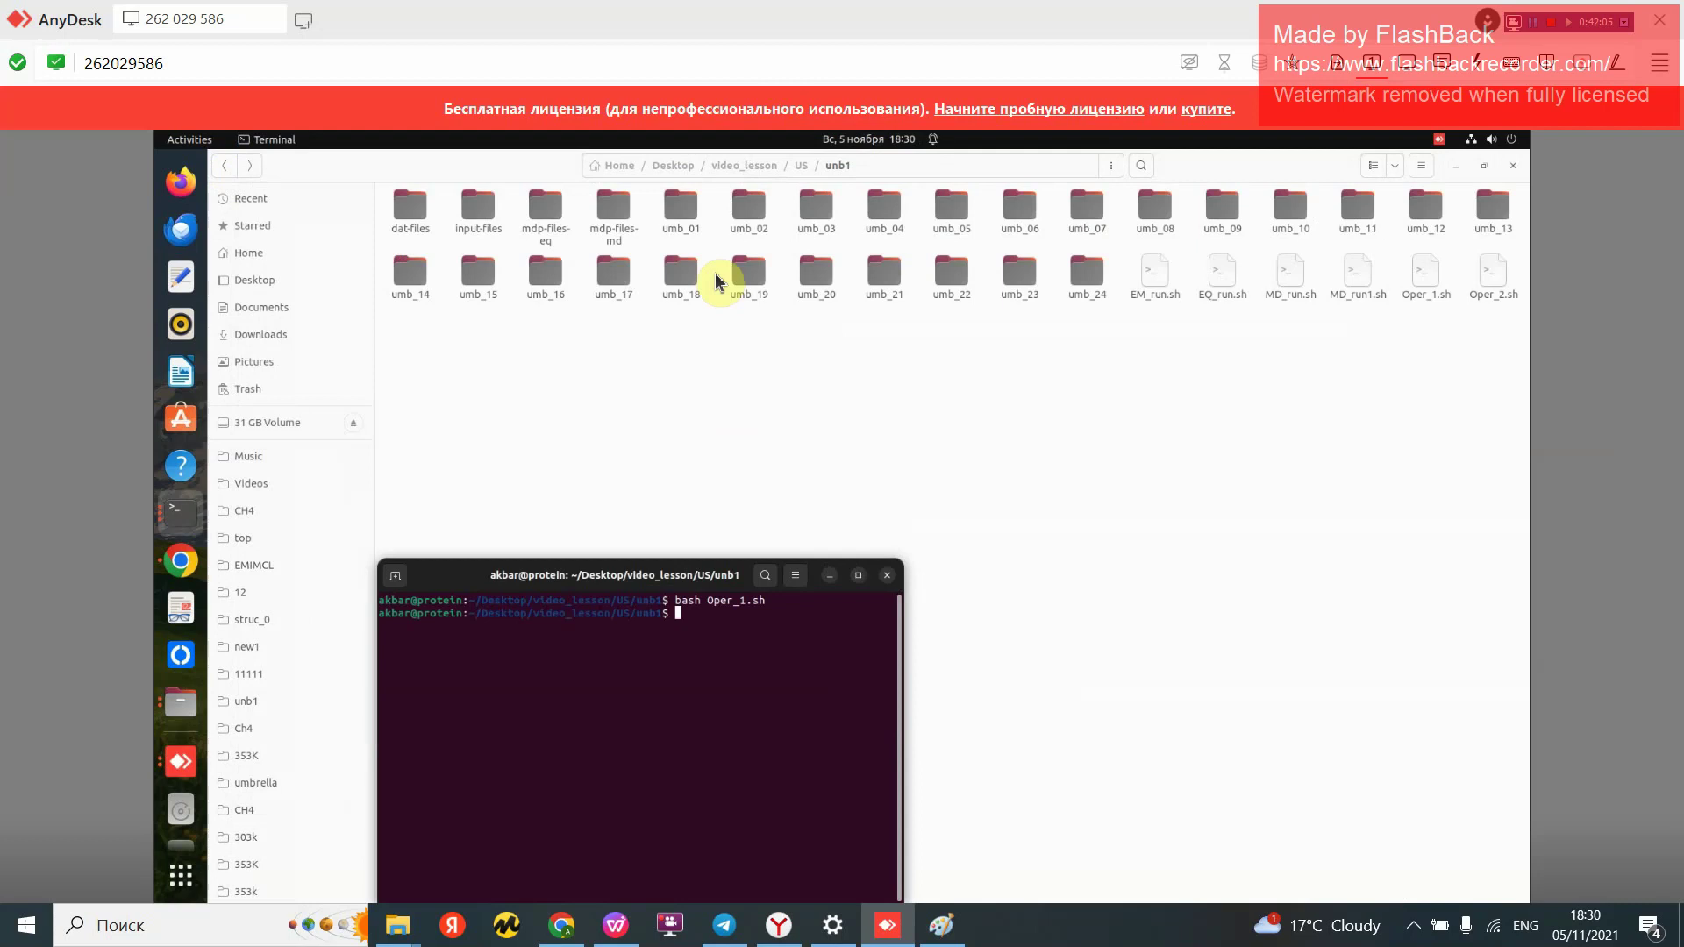
Step: Open the umb_01 folder to examine its files and view md_umbrella.mdp in the text editor
double_click(684, 210)
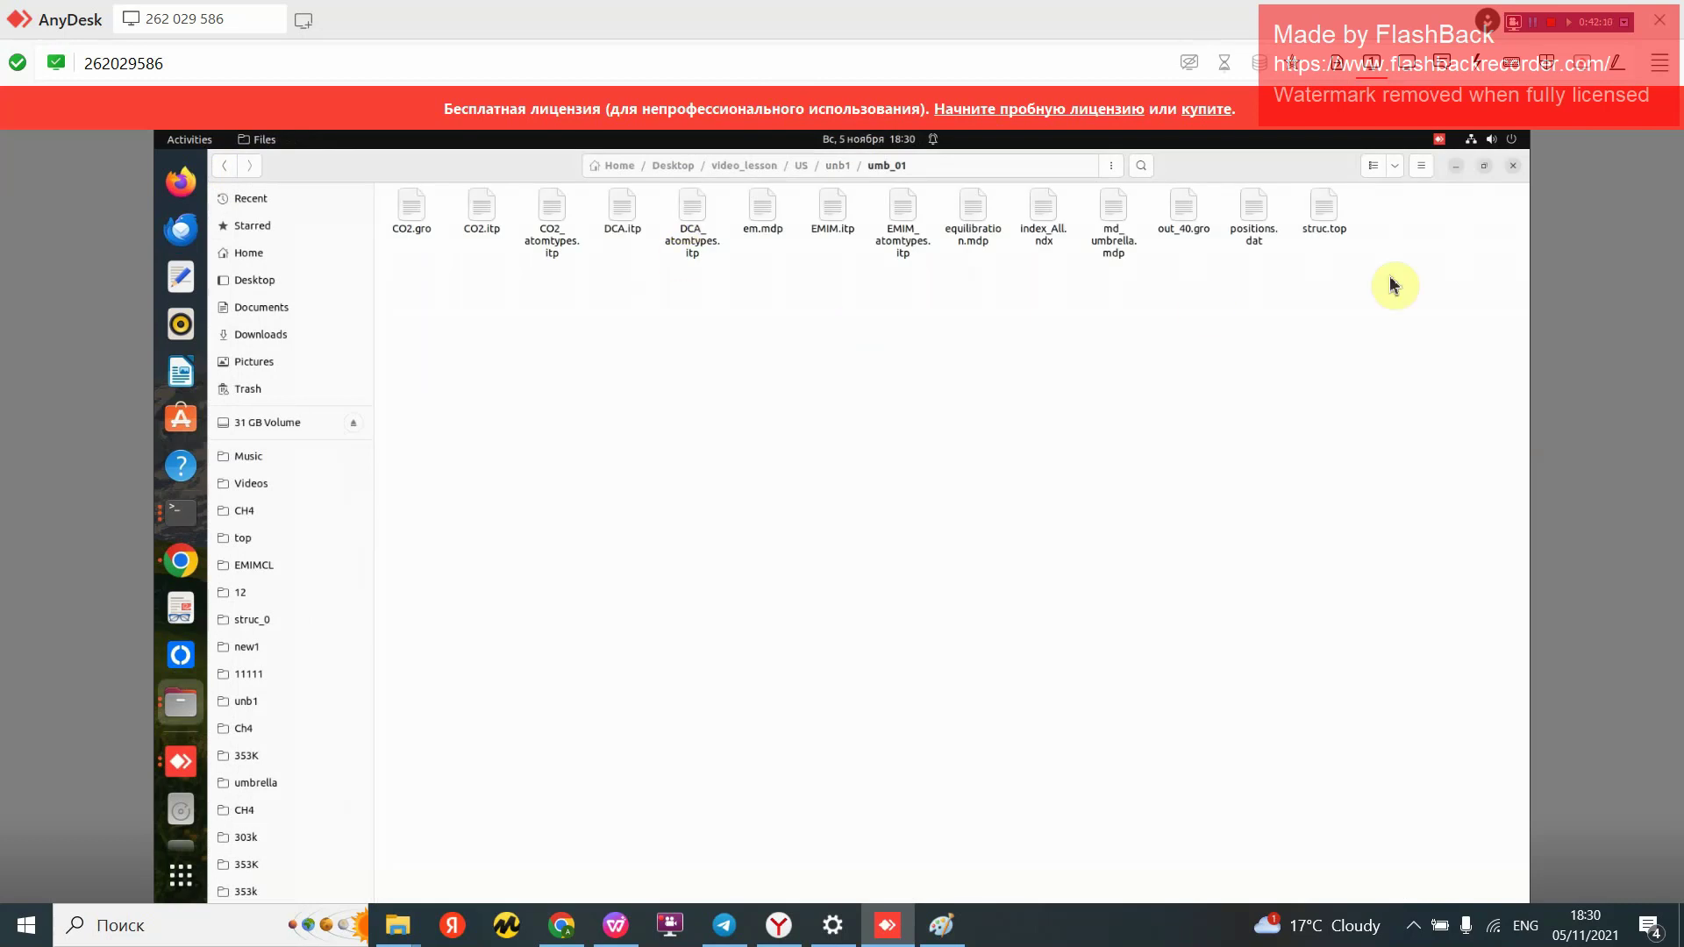
double_click(1114, 215)
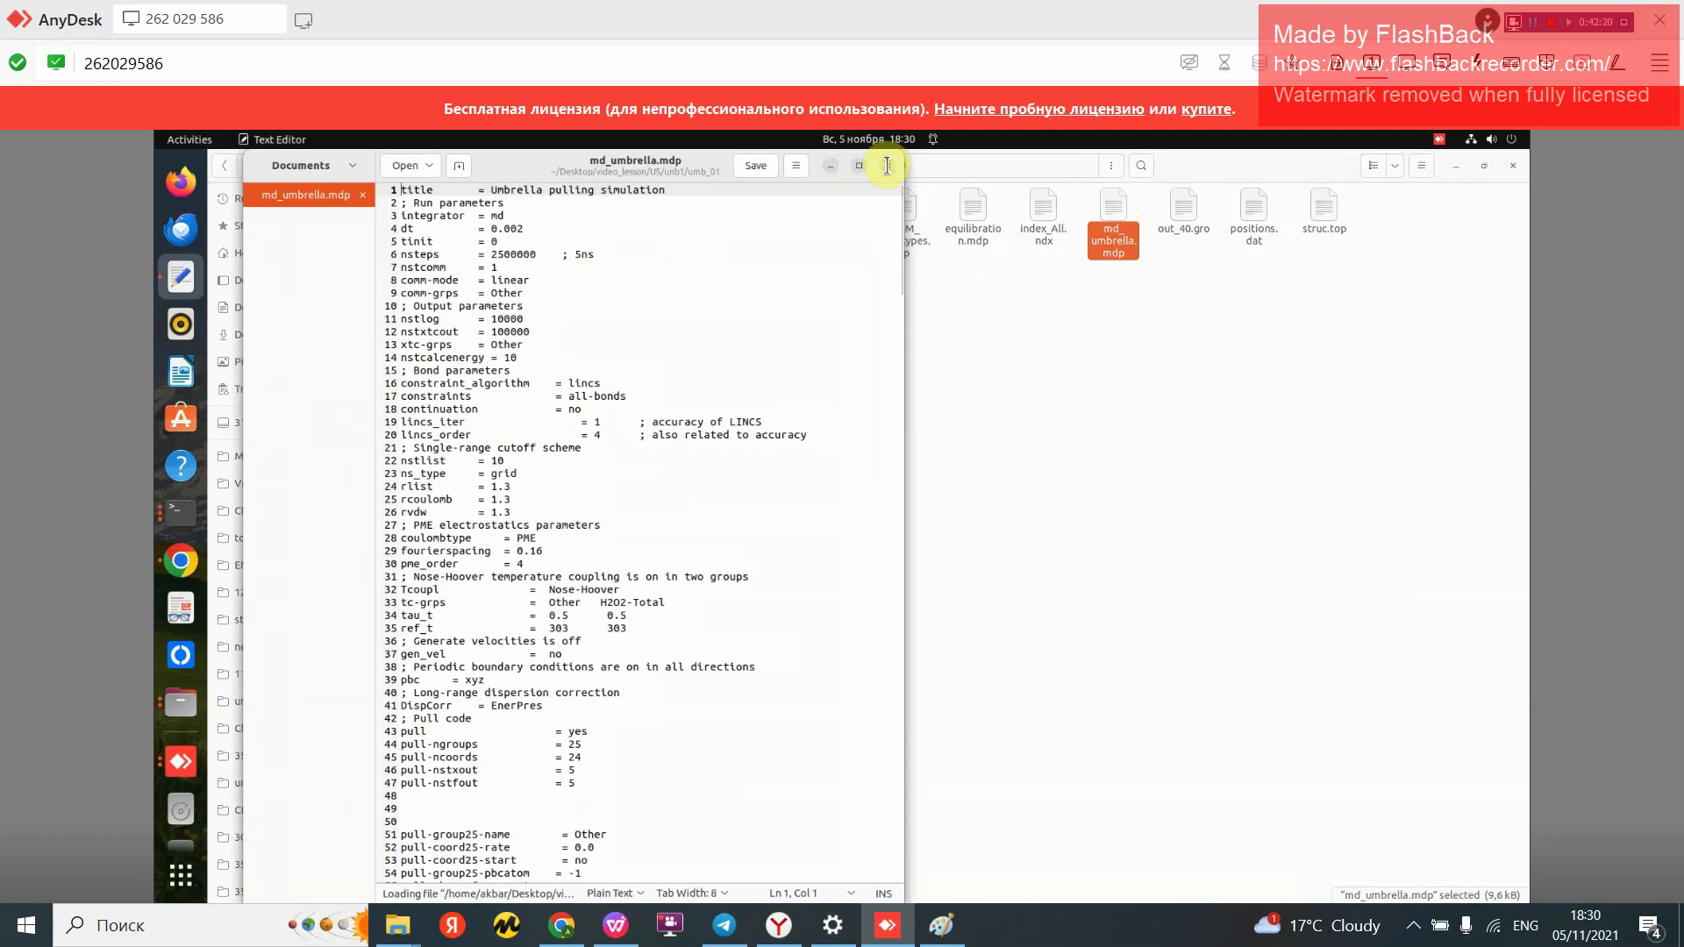
left_click(1487, 19)
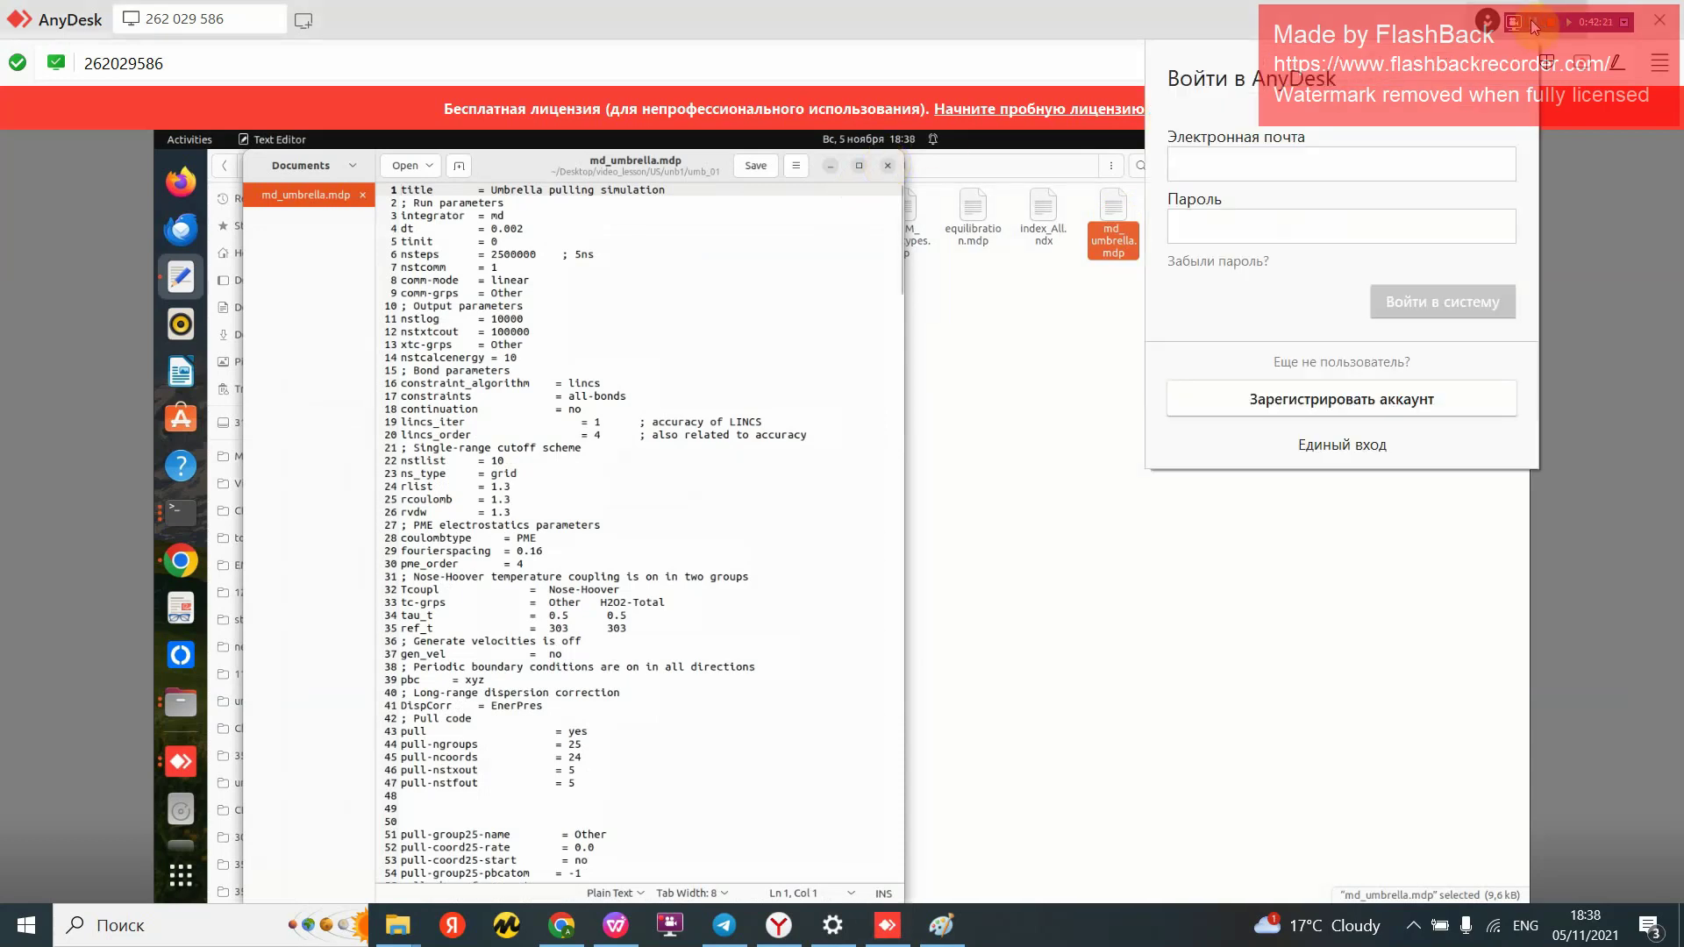
left_click(1062, 362)
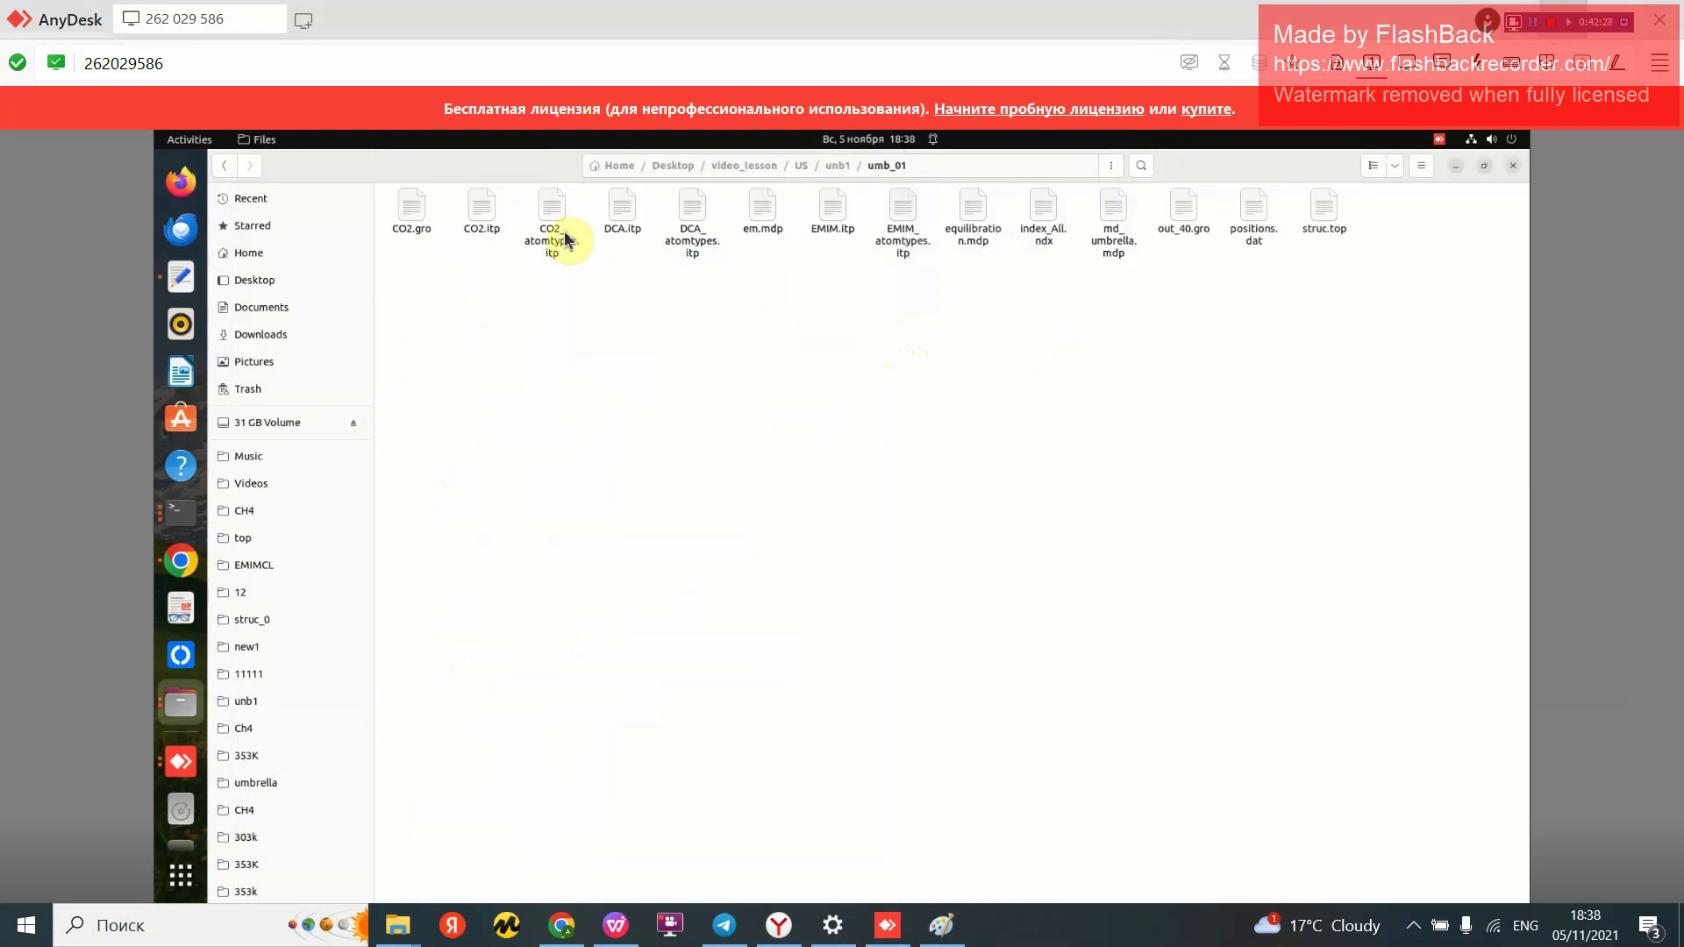
Step: Open CO2.itp on its own from umb_01, point out its flat-bottomed position restraint section, and close the editor
left_click(493, 209)
double_click(493, 209)
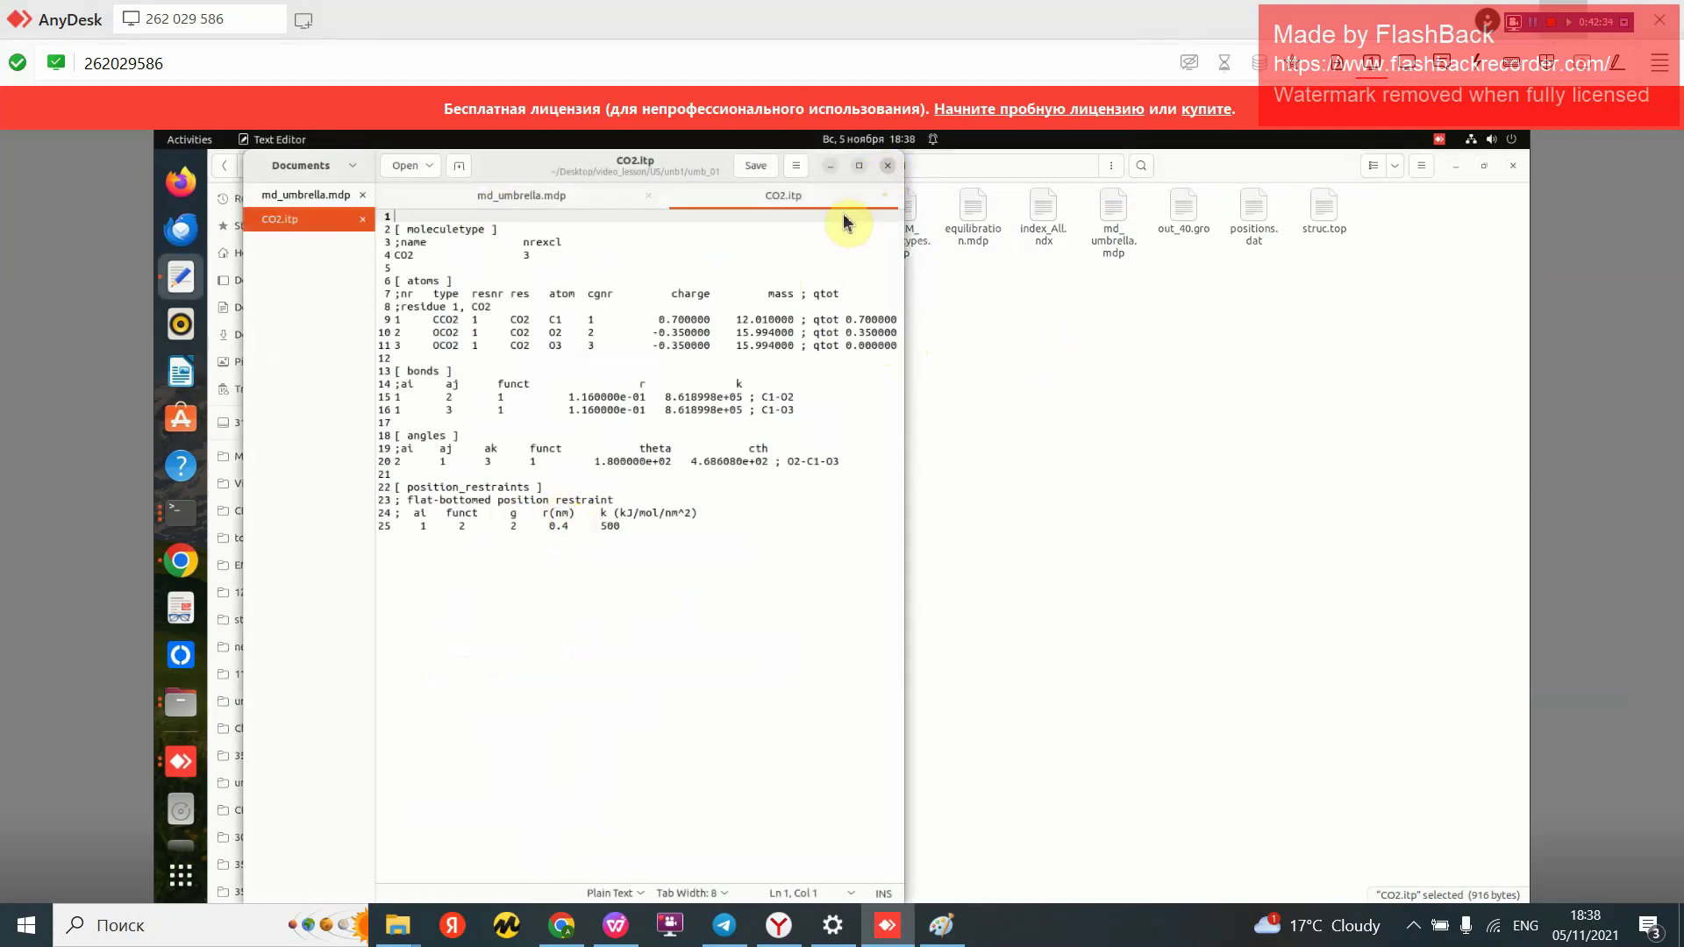
key("ctrl+q")
left_click(485, 216)
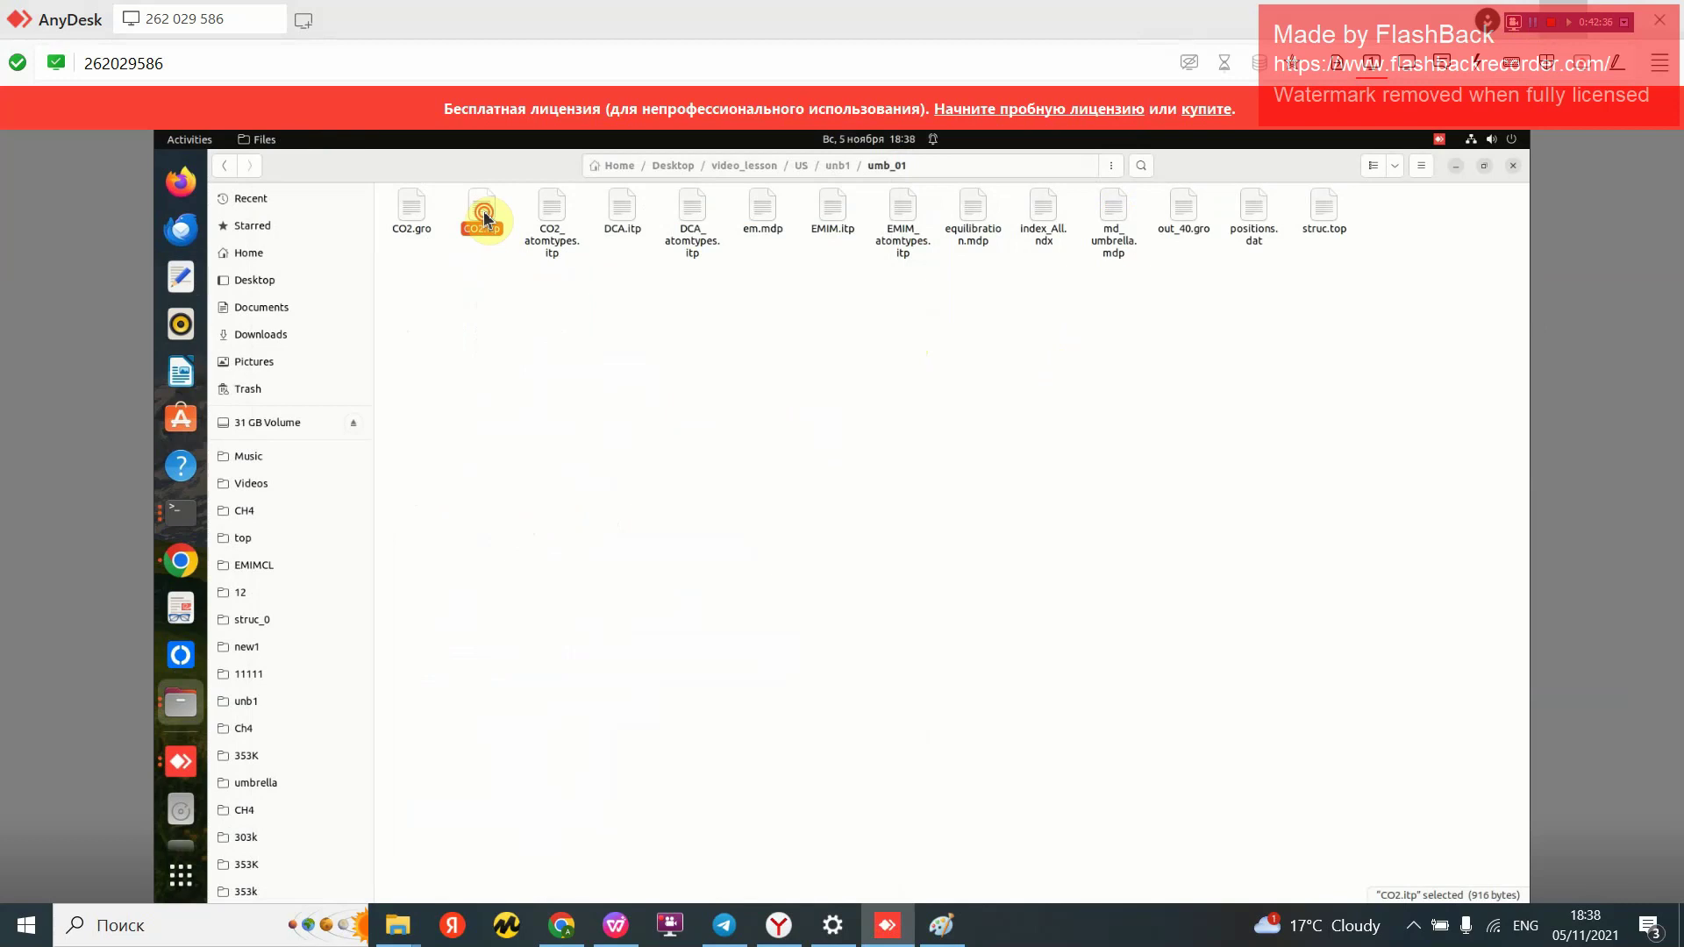
double_click(485, 216)
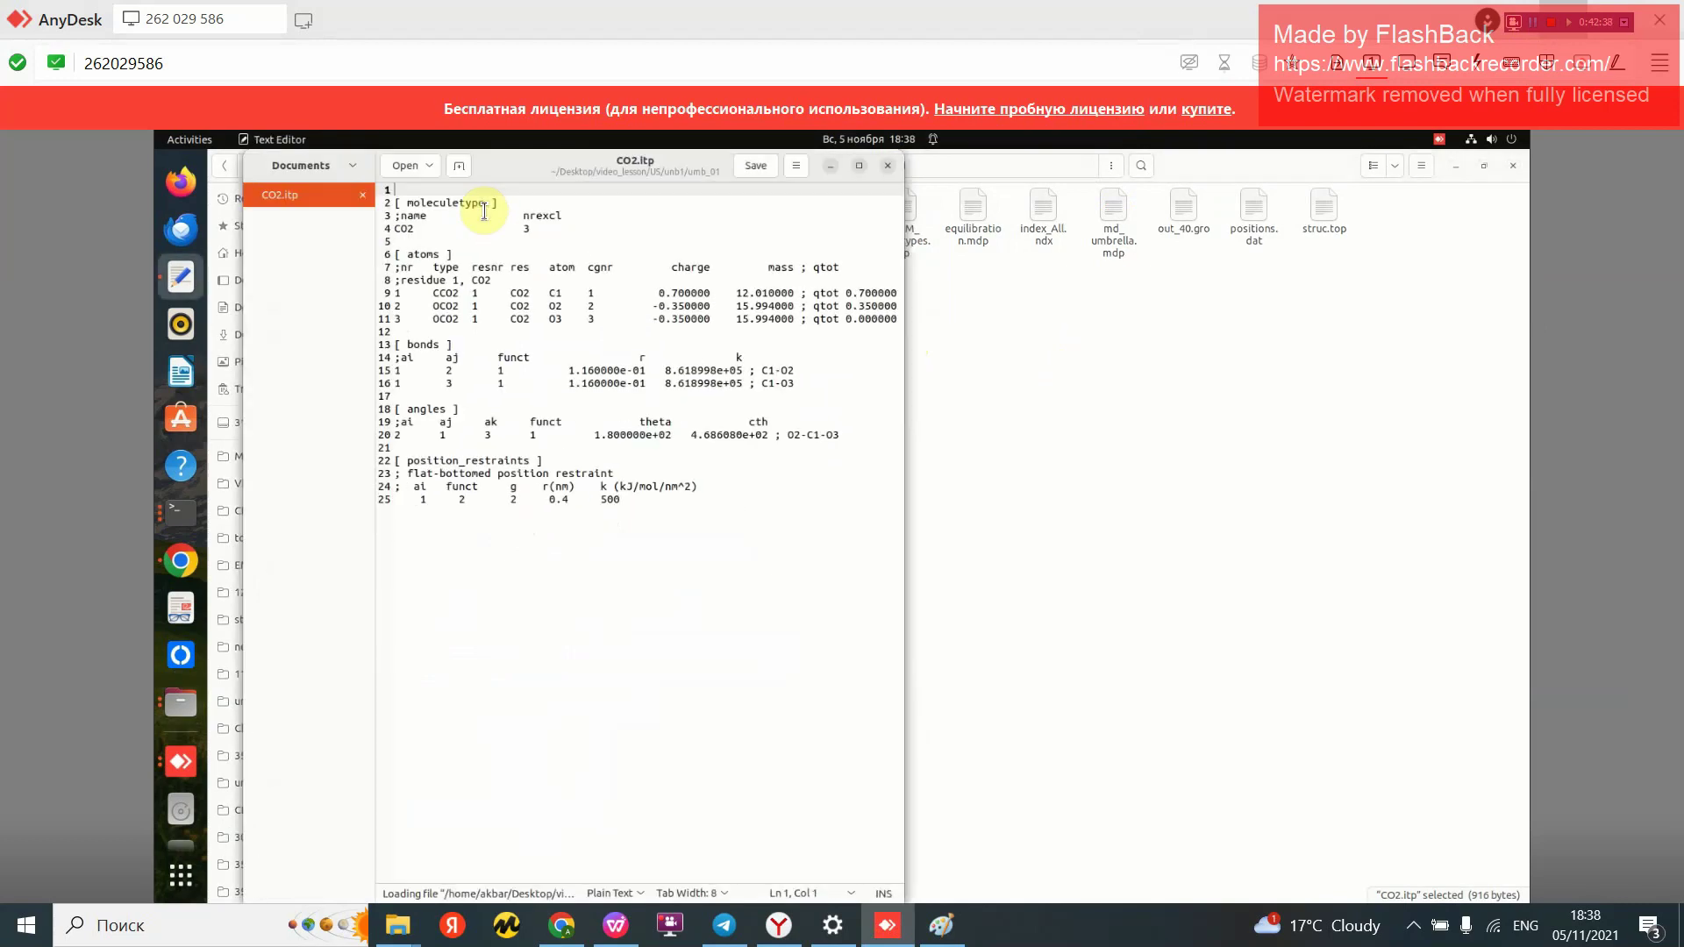
left_click(392, 460)
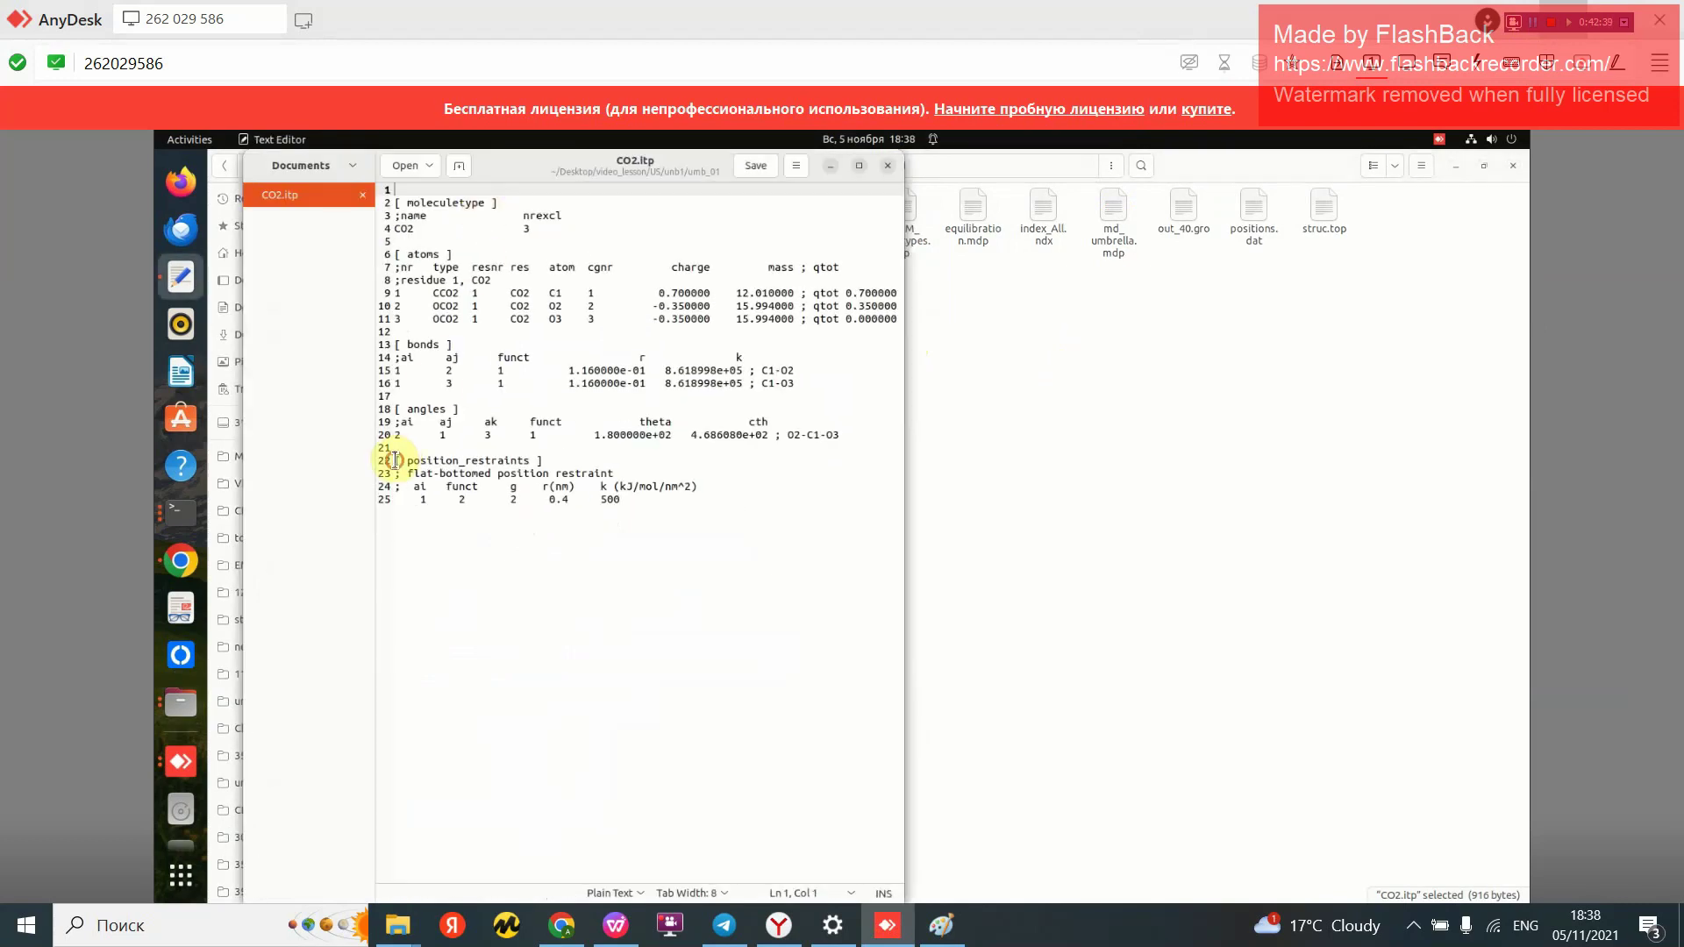
left_click_drag(474, 467, 618, 531)
left_click(620, 531)
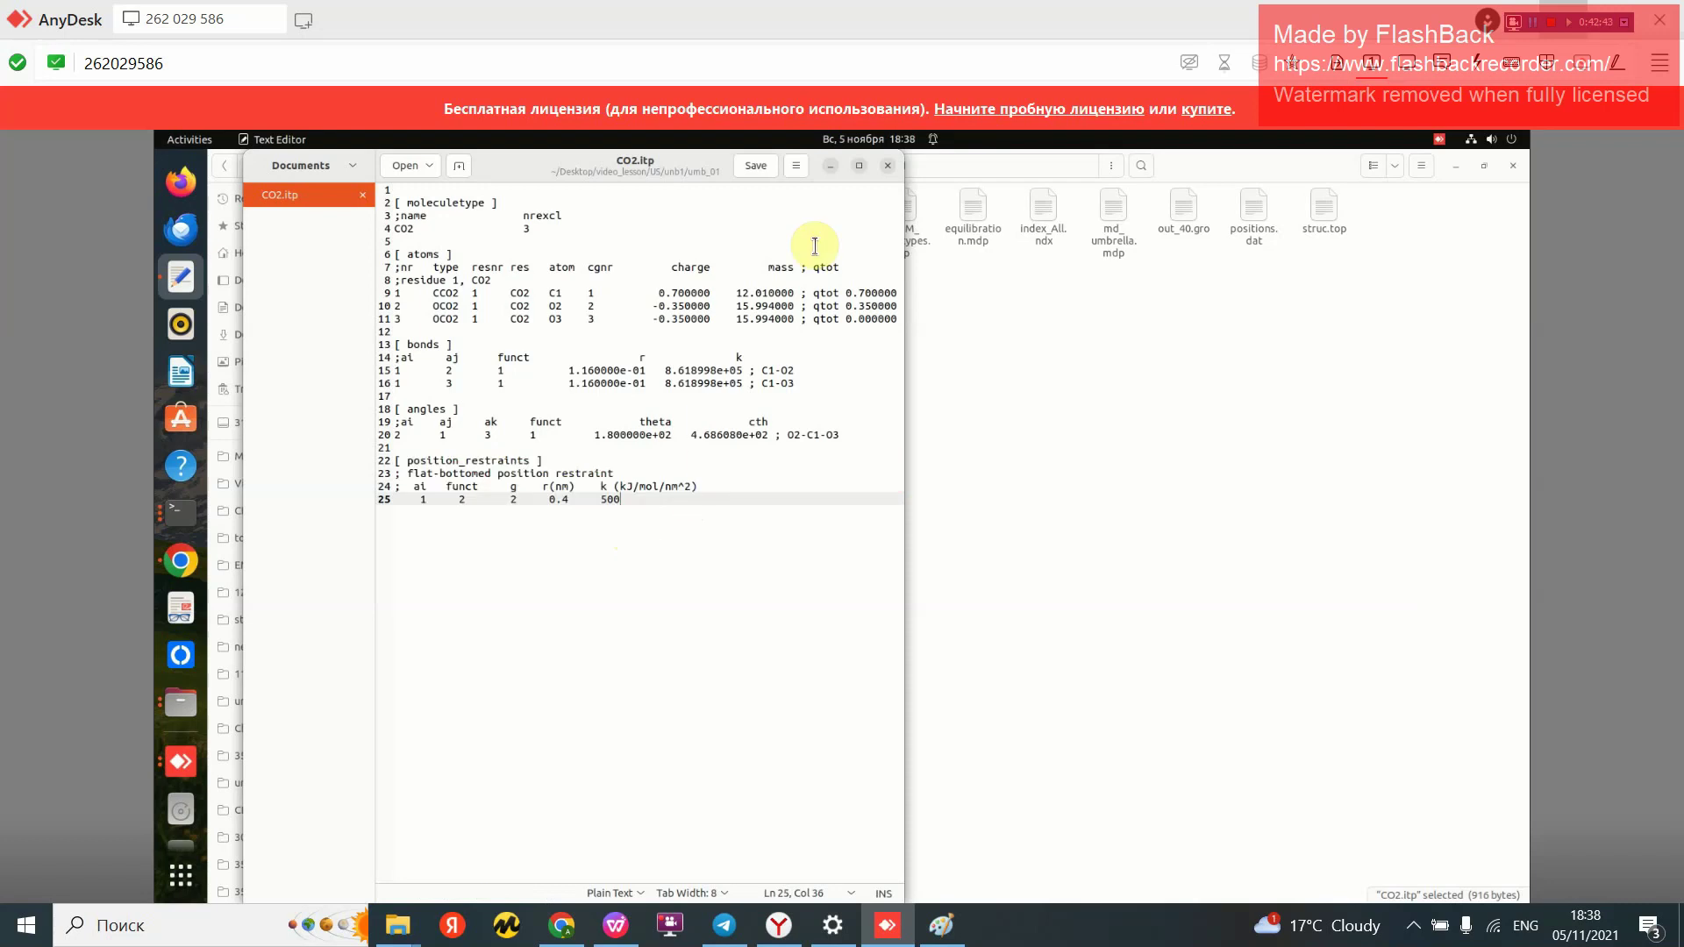
left_click(890, 169)
Step: Bring up the video_dars.pptx presentation in WPS Office, and minimize it to return to AnyDesk
left_click(616, 926)
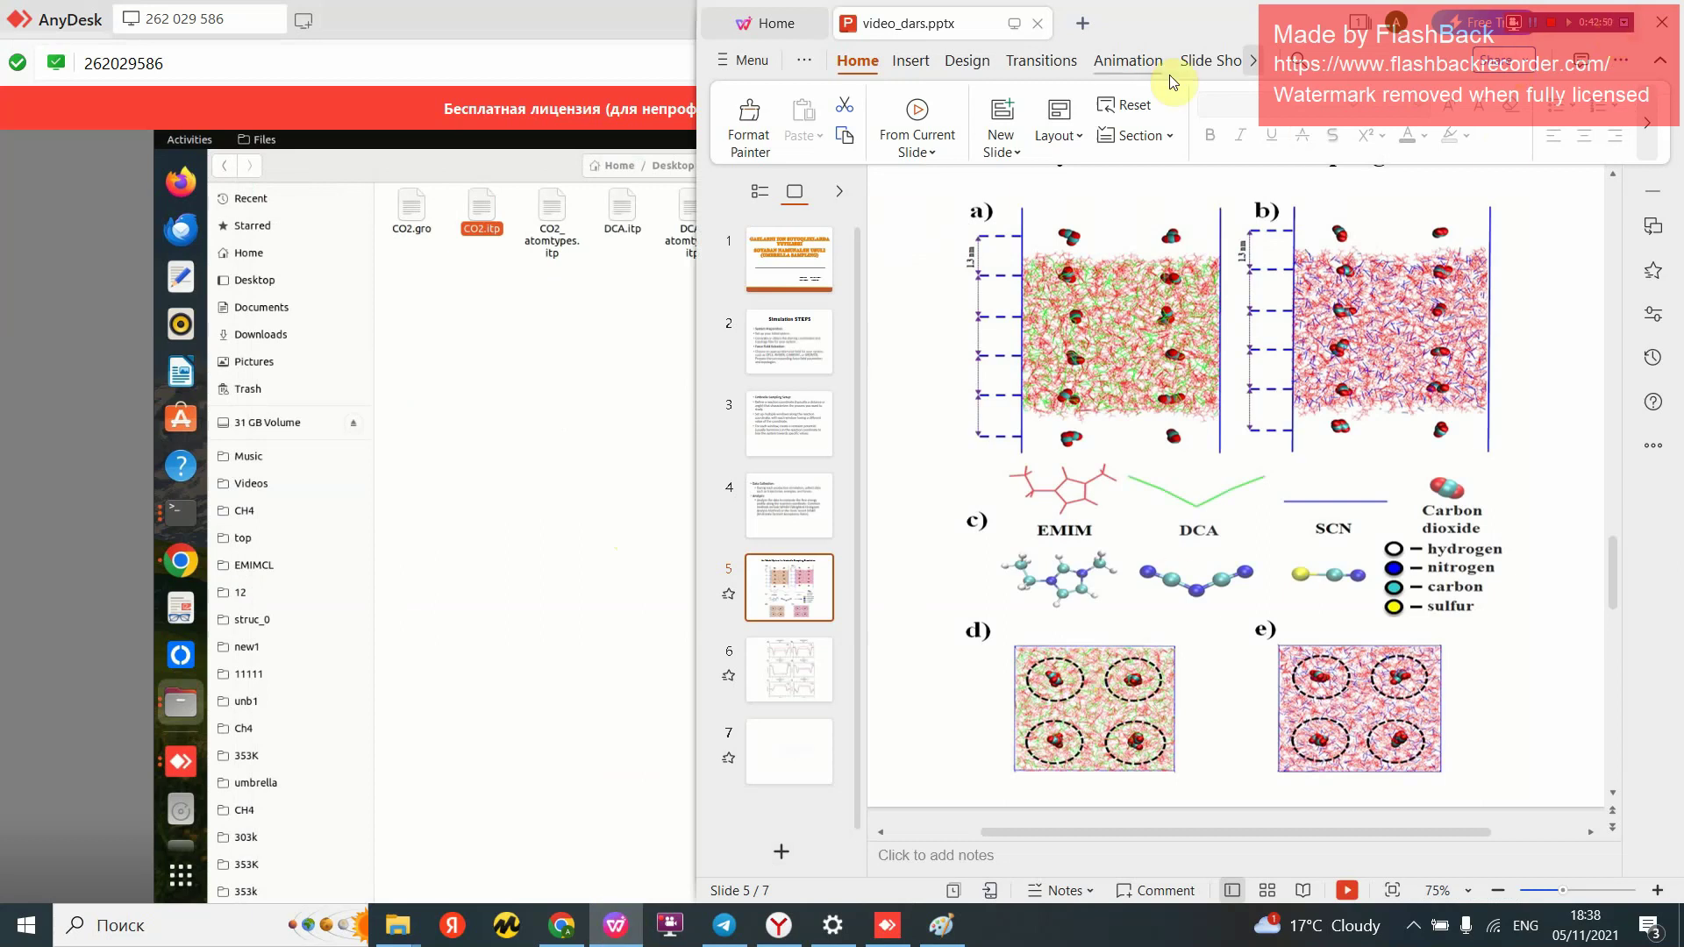
left_click(1624, 22)
left_click(1592, 142)
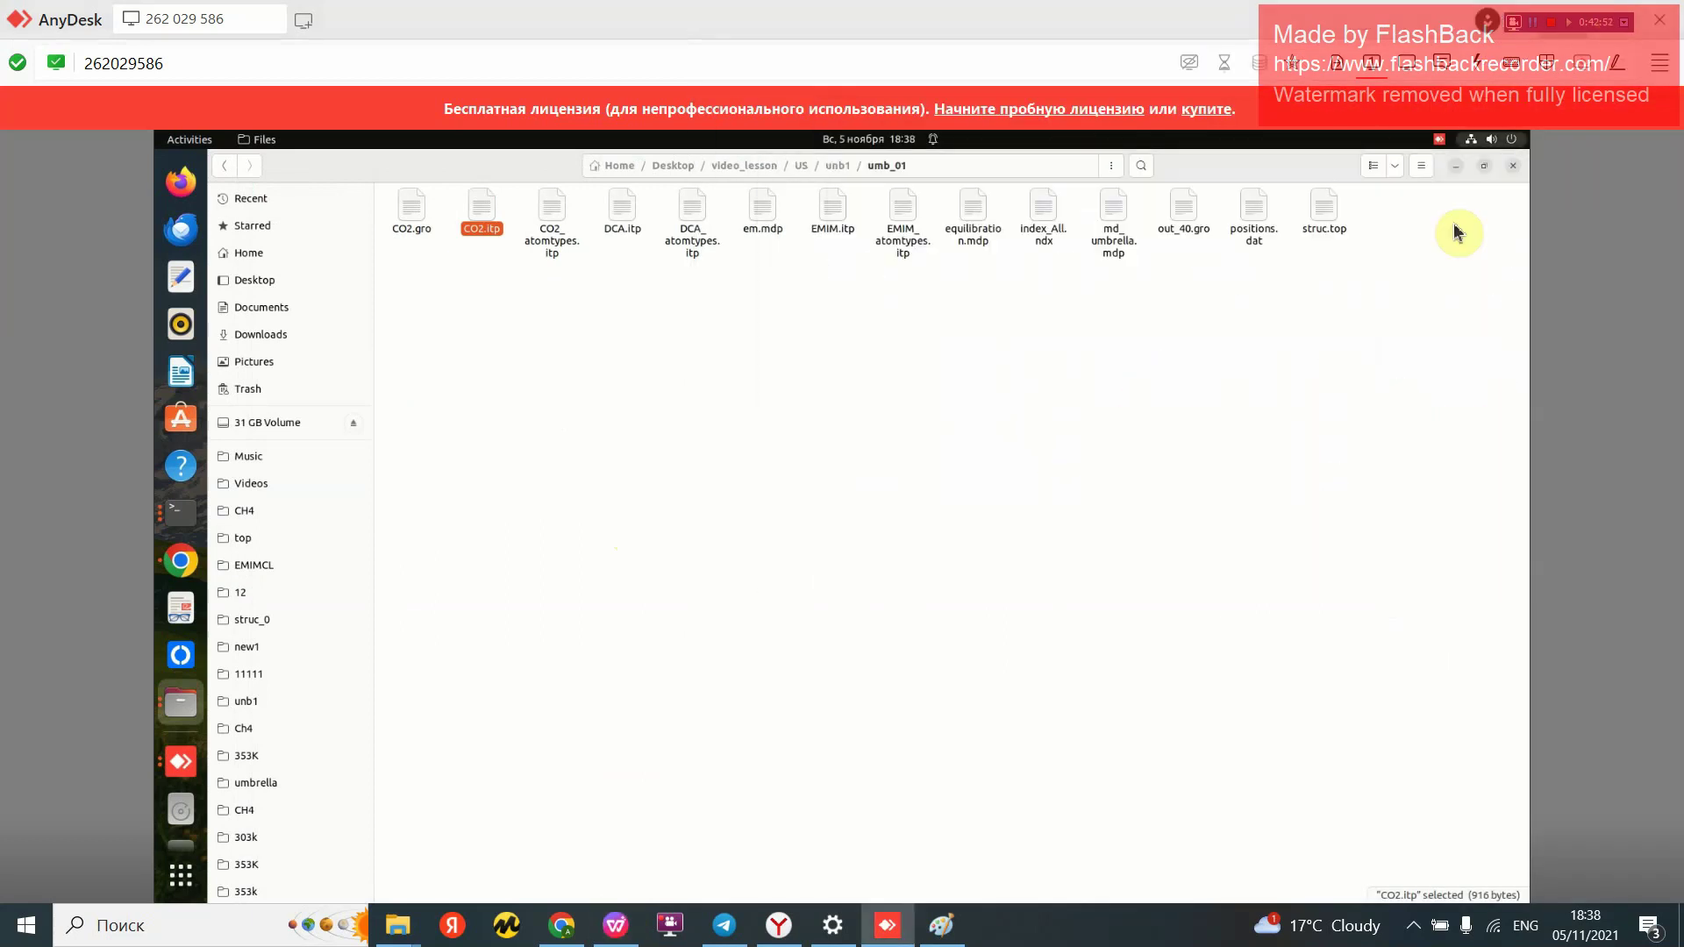
Step: Go back to the unb1 folder and open Oper_2.sh in a maximized text editor
left_click(224, 166)
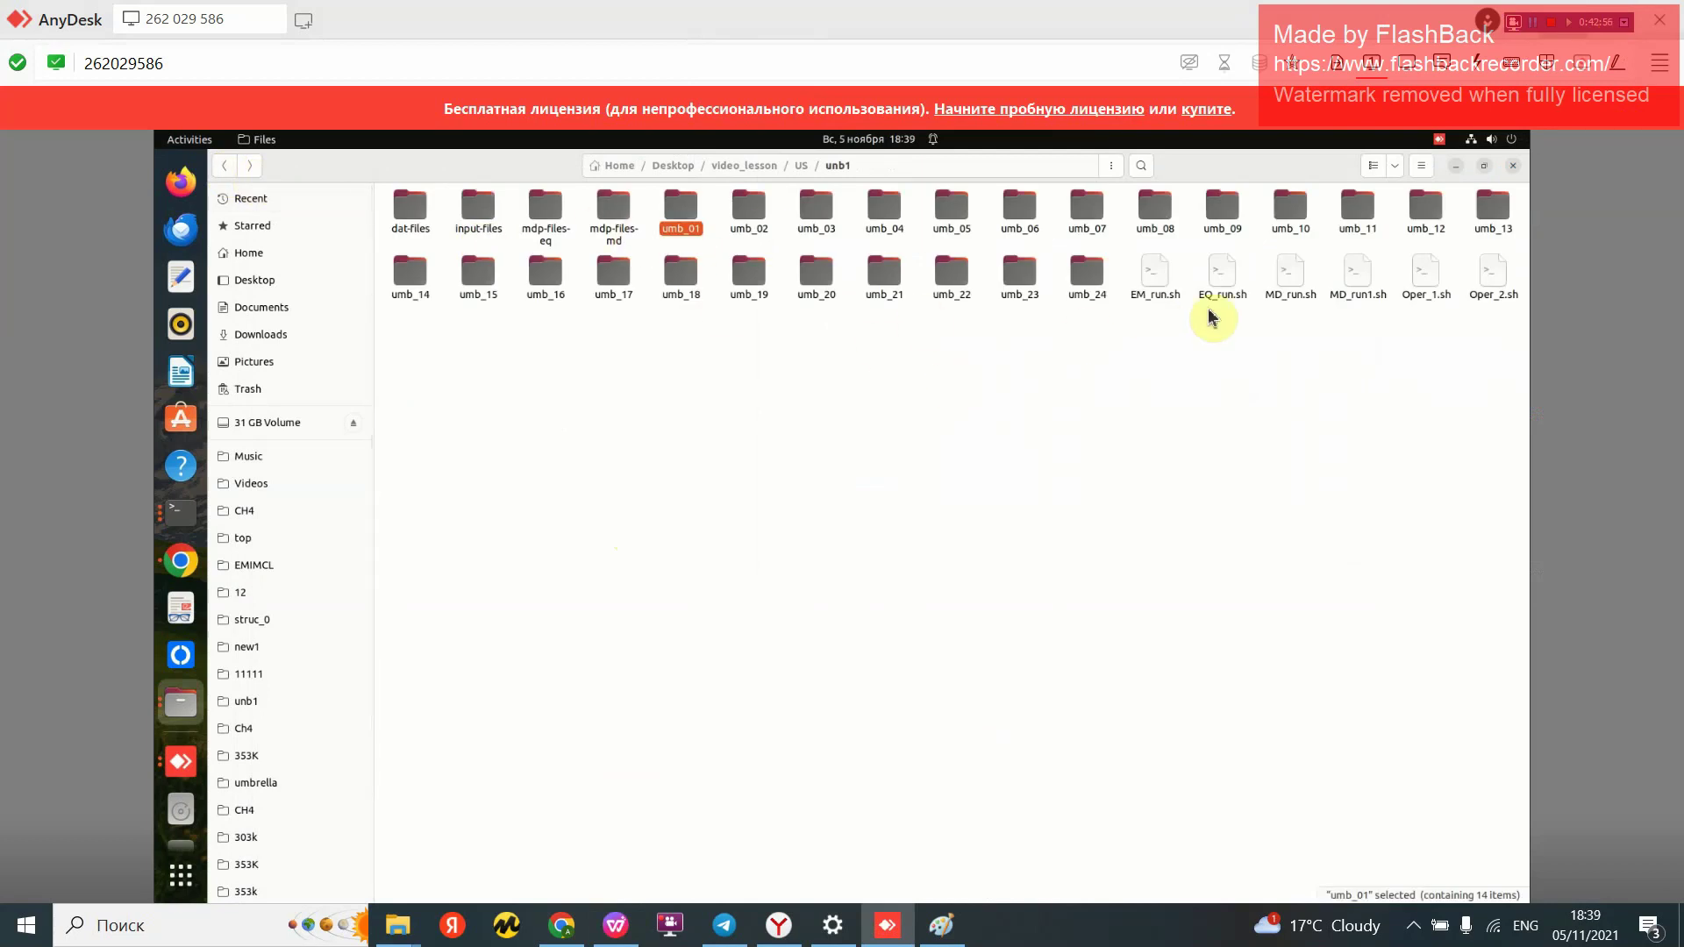
left_click(1489, 289)
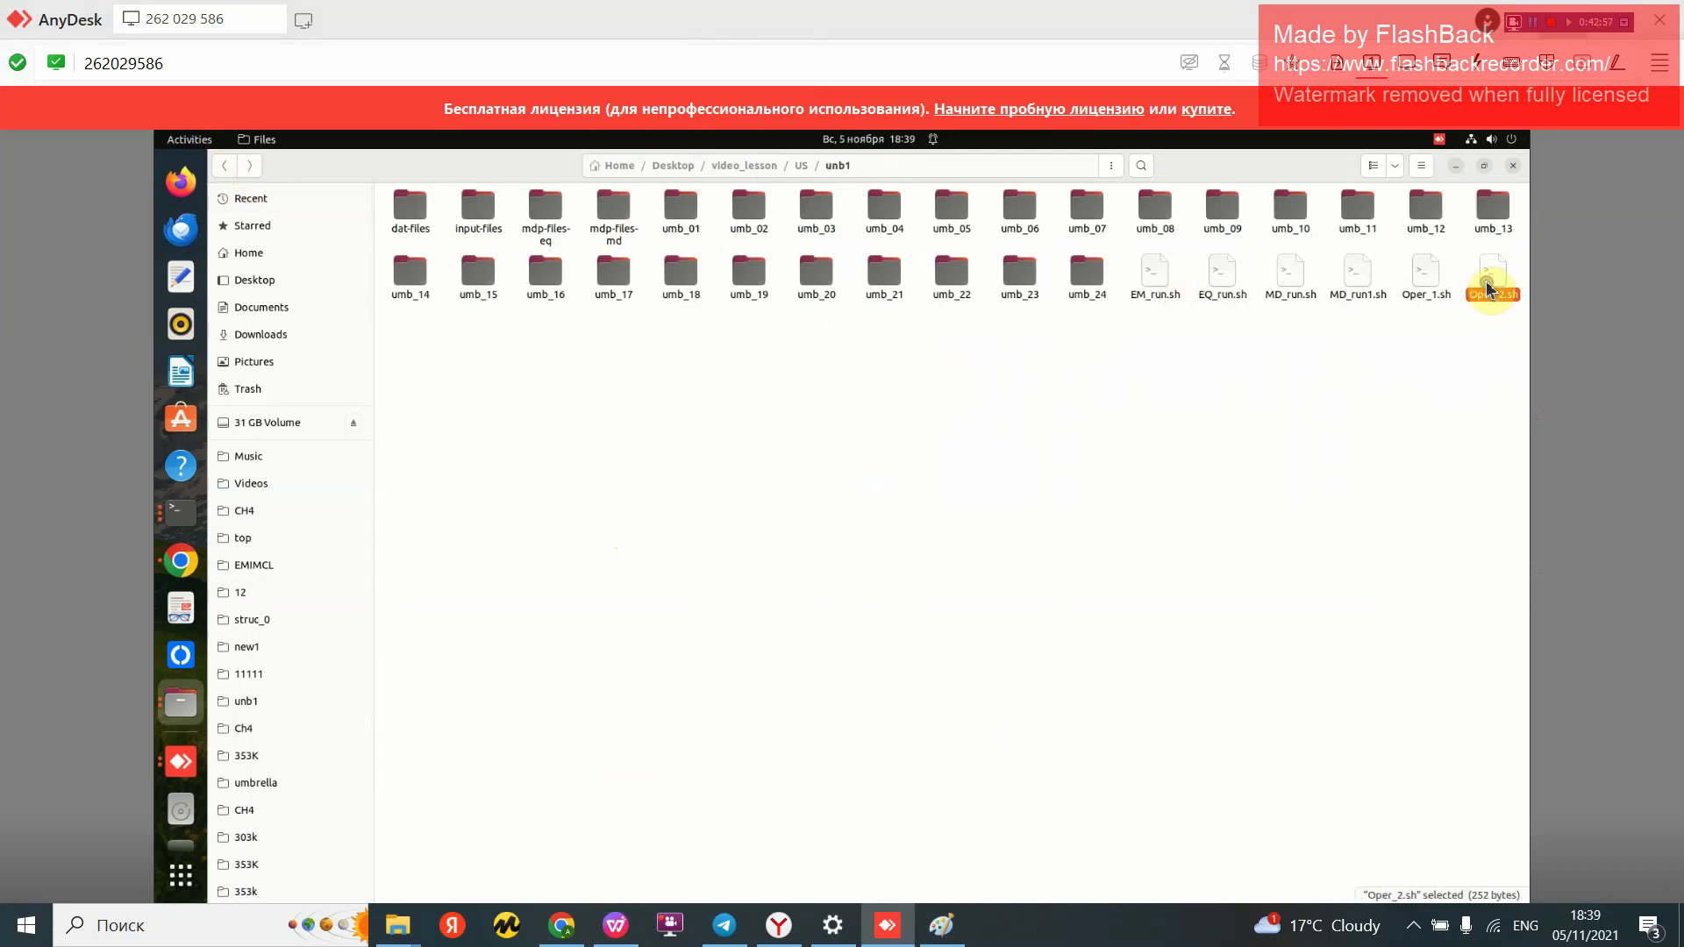
double_click(1489, 289)
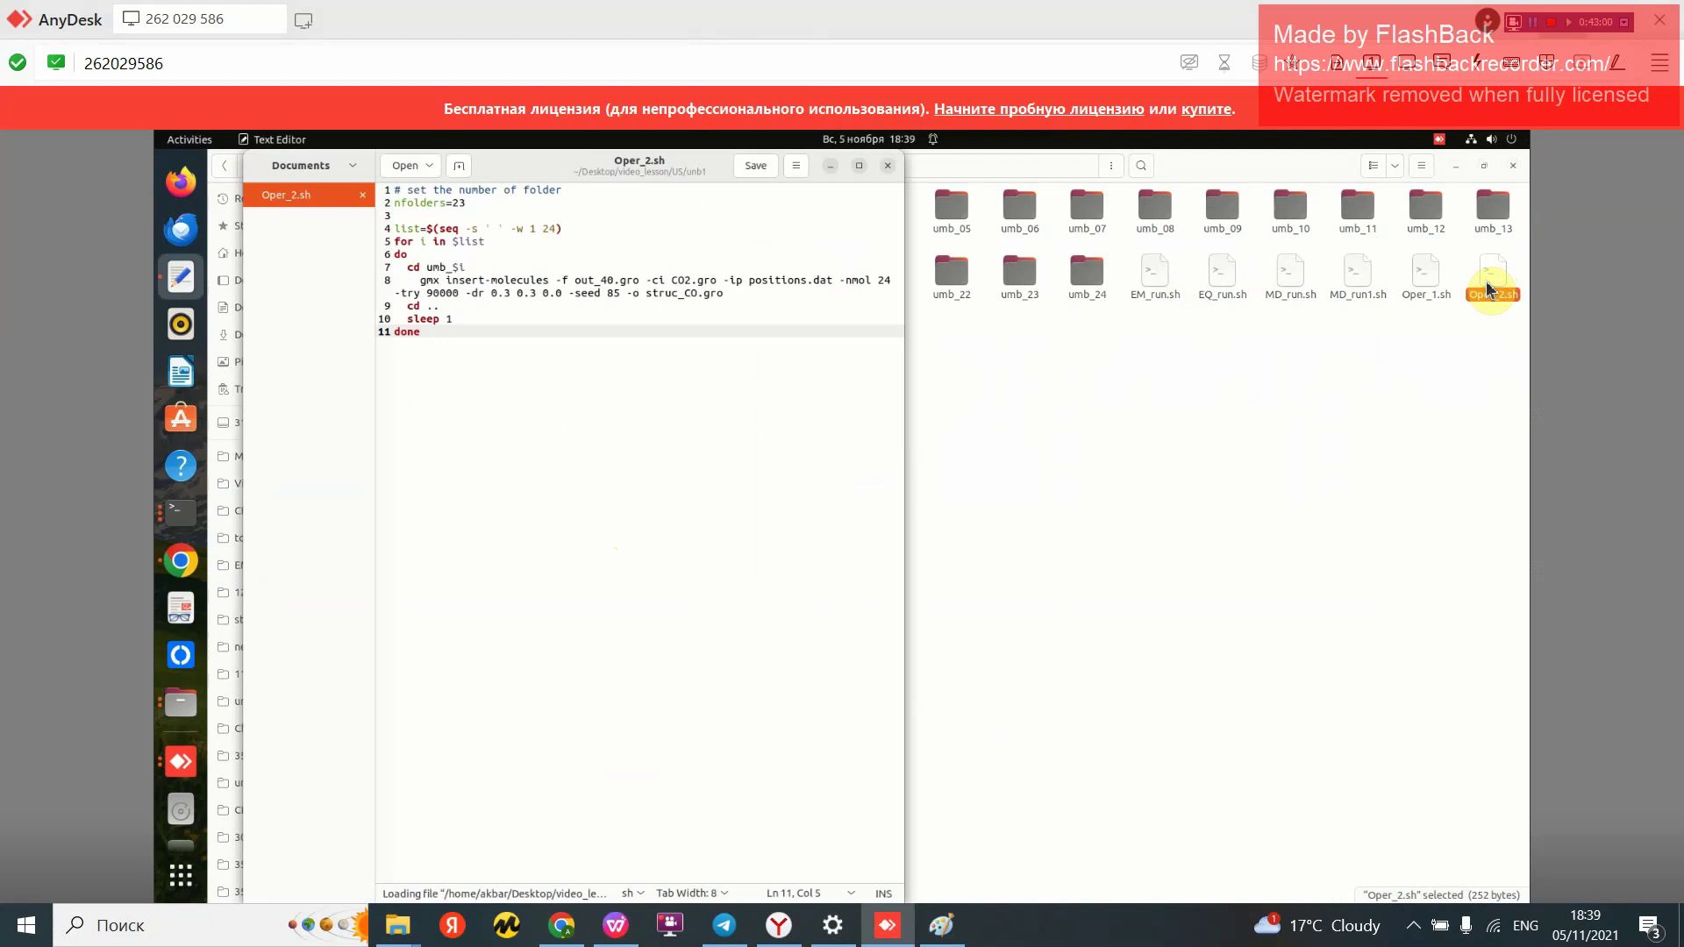
left_click(596, 280)
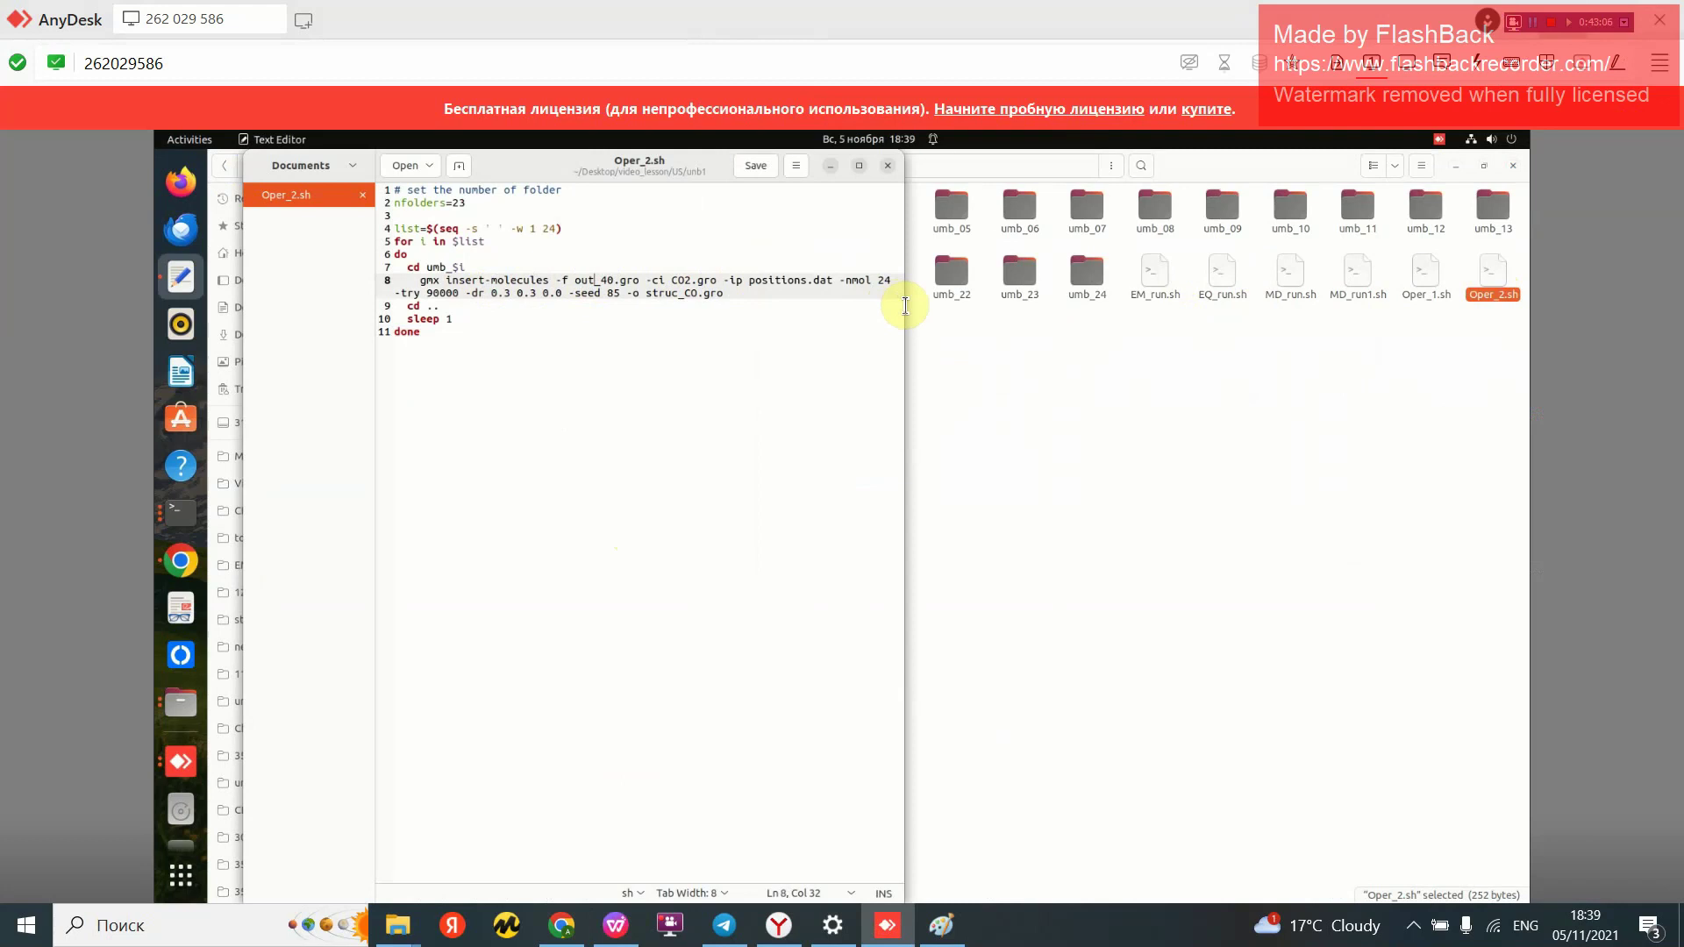
left_click(860, 167)
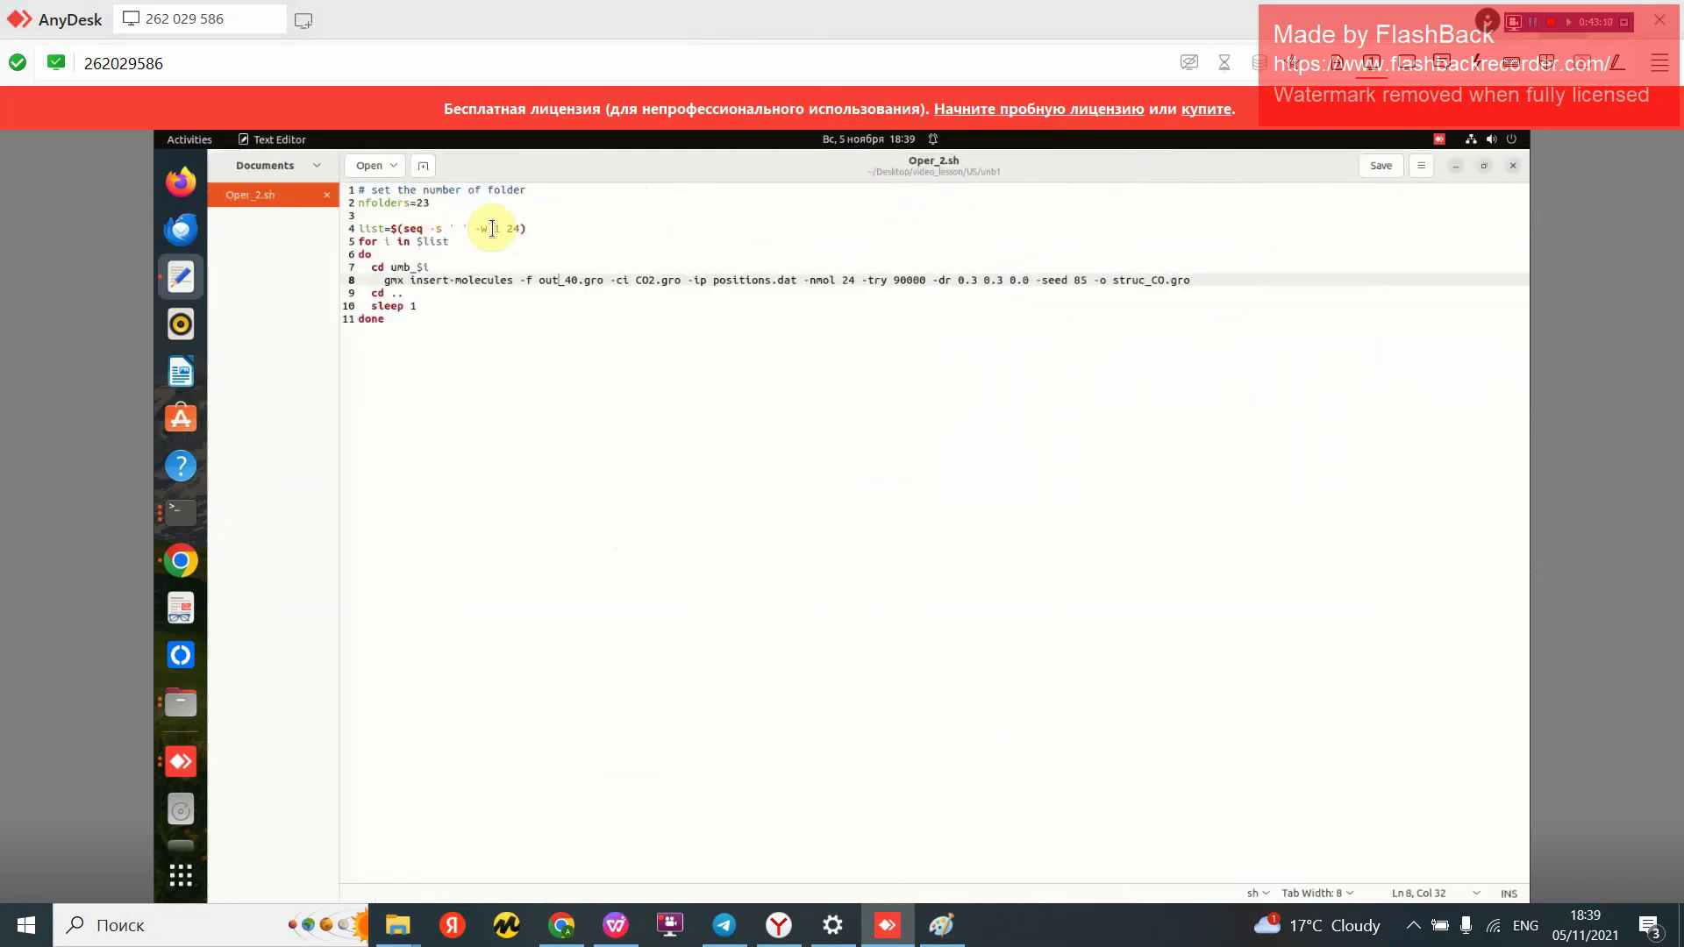
Step: Set nfolders to 24 in Oper_2.sh
left_click(466, 205)
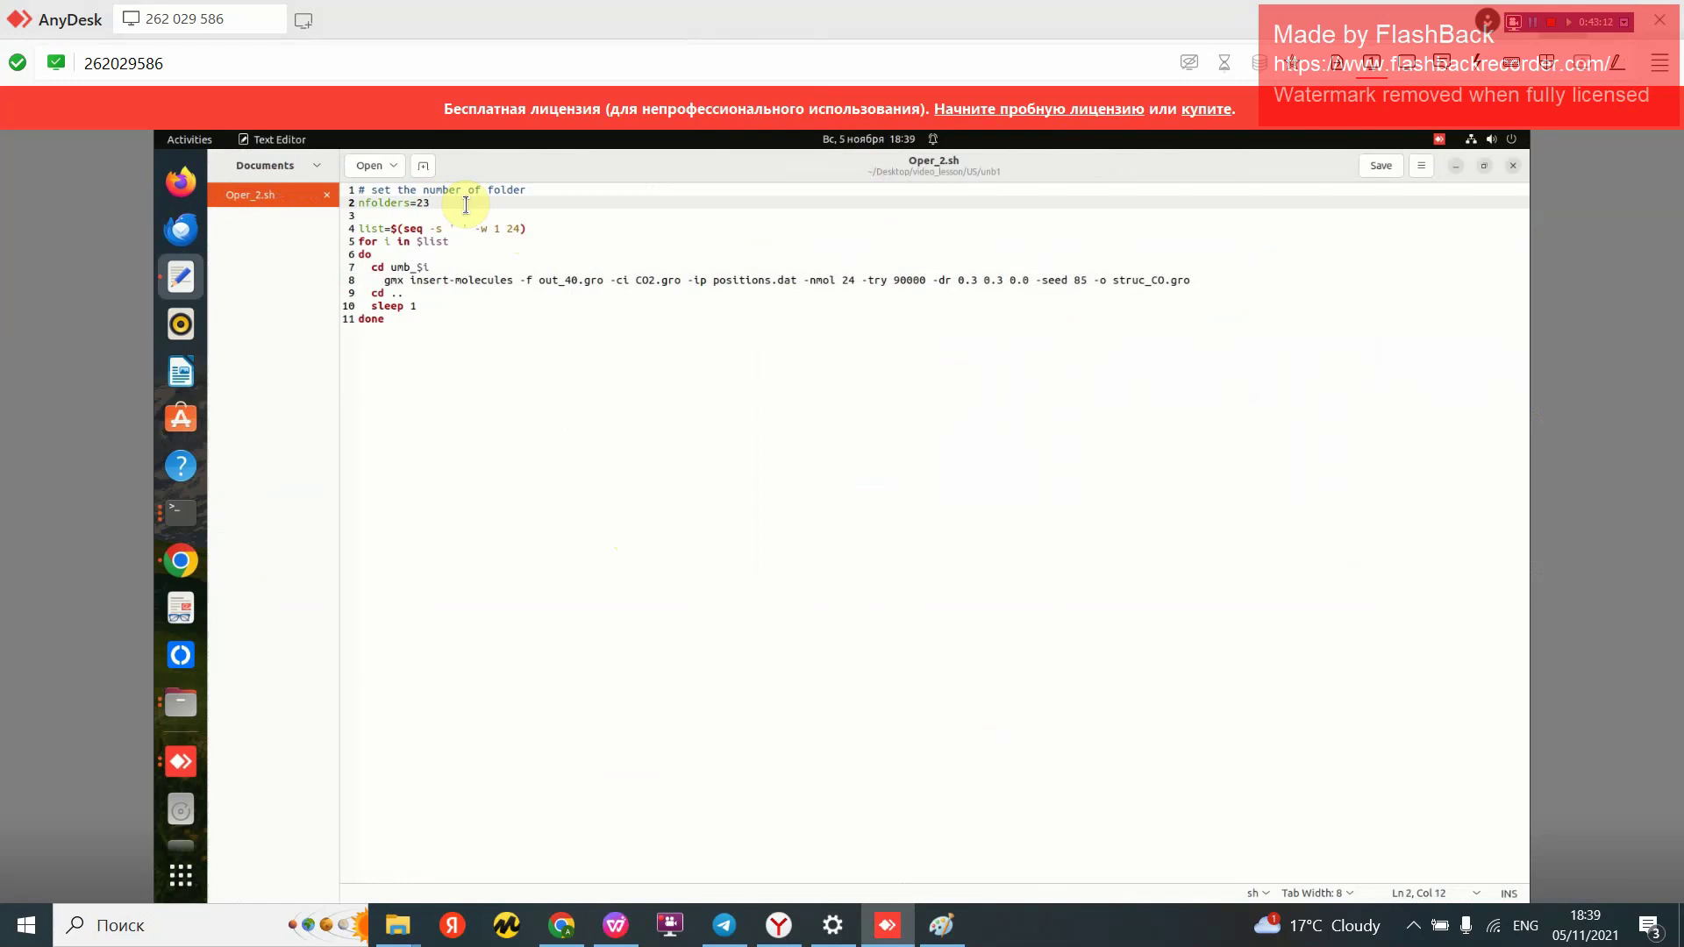
key("BackSpace")
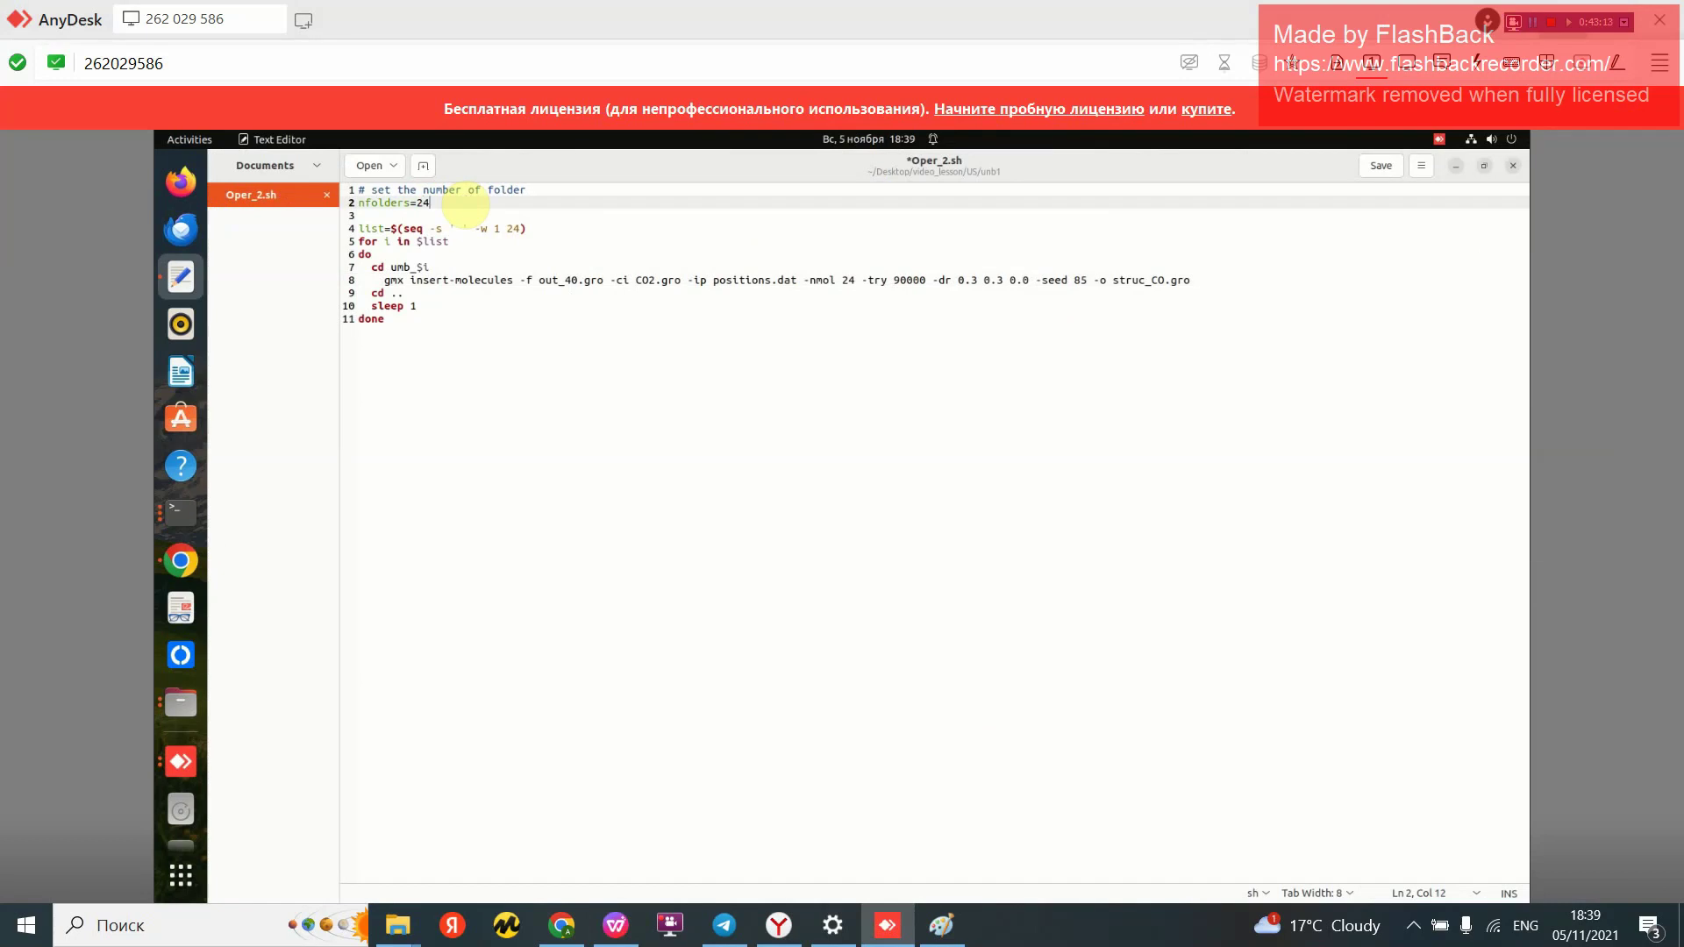
left_click(594, 361)
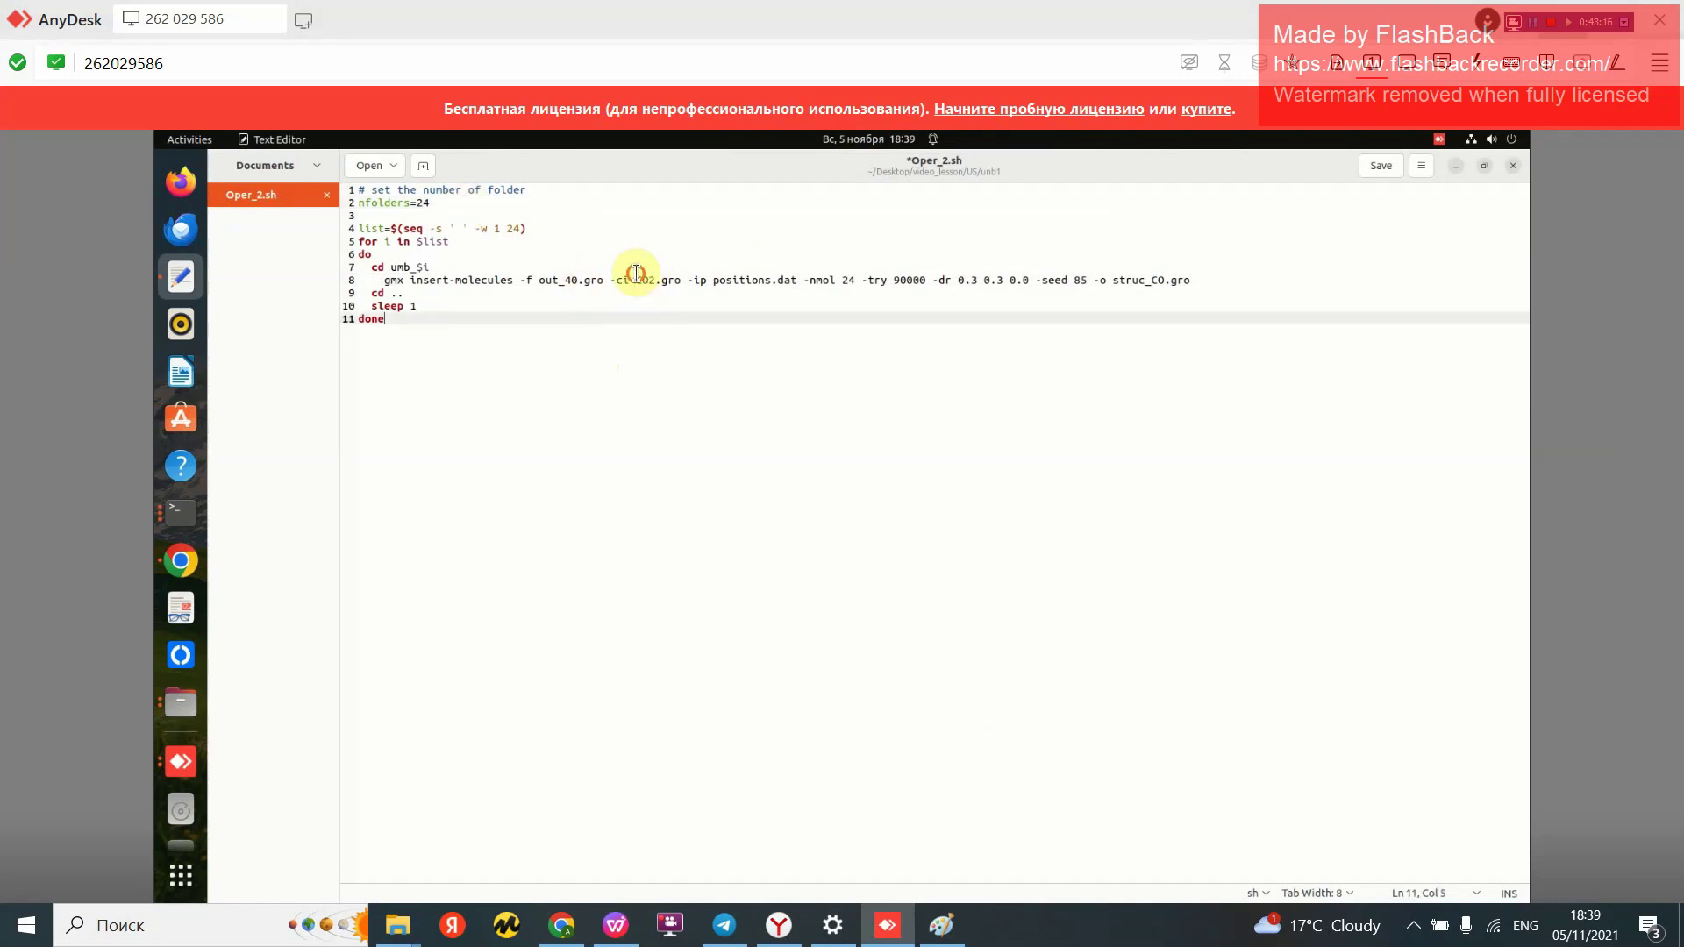
Step: Highlight the CO2.gro input and the -dr displacement values in the gmx insert-molecules command of Oper_2.sh
left_click_drag(635, 281, 674, 282)
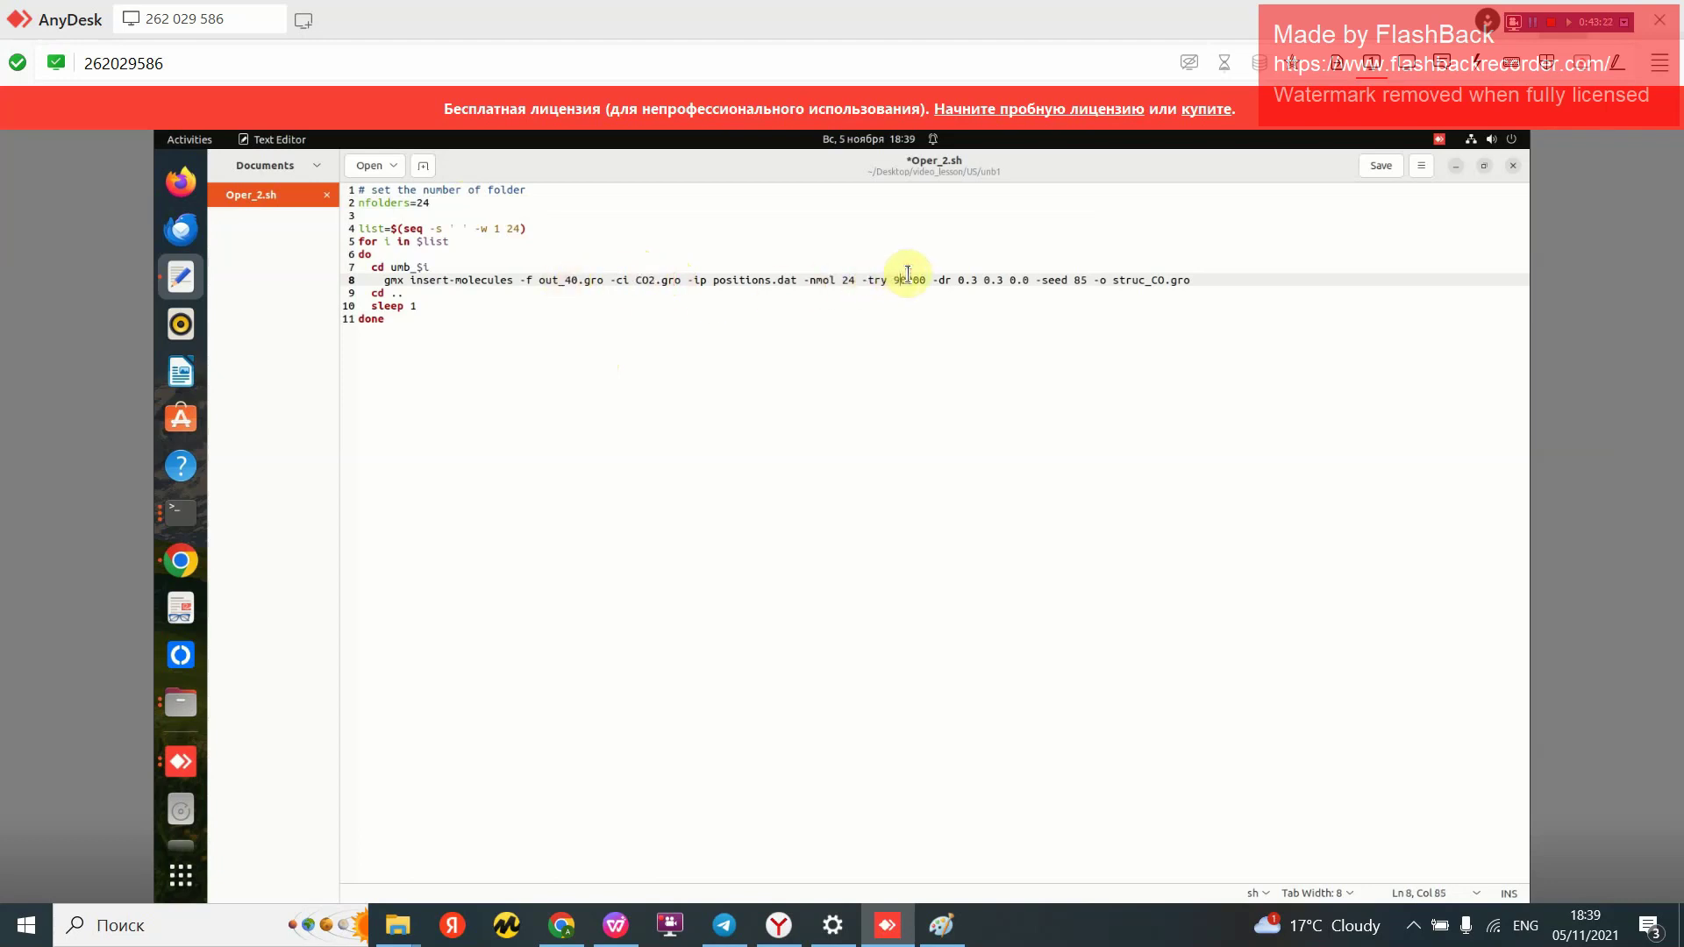
left_click_drag(959, 277, 1008, 278)
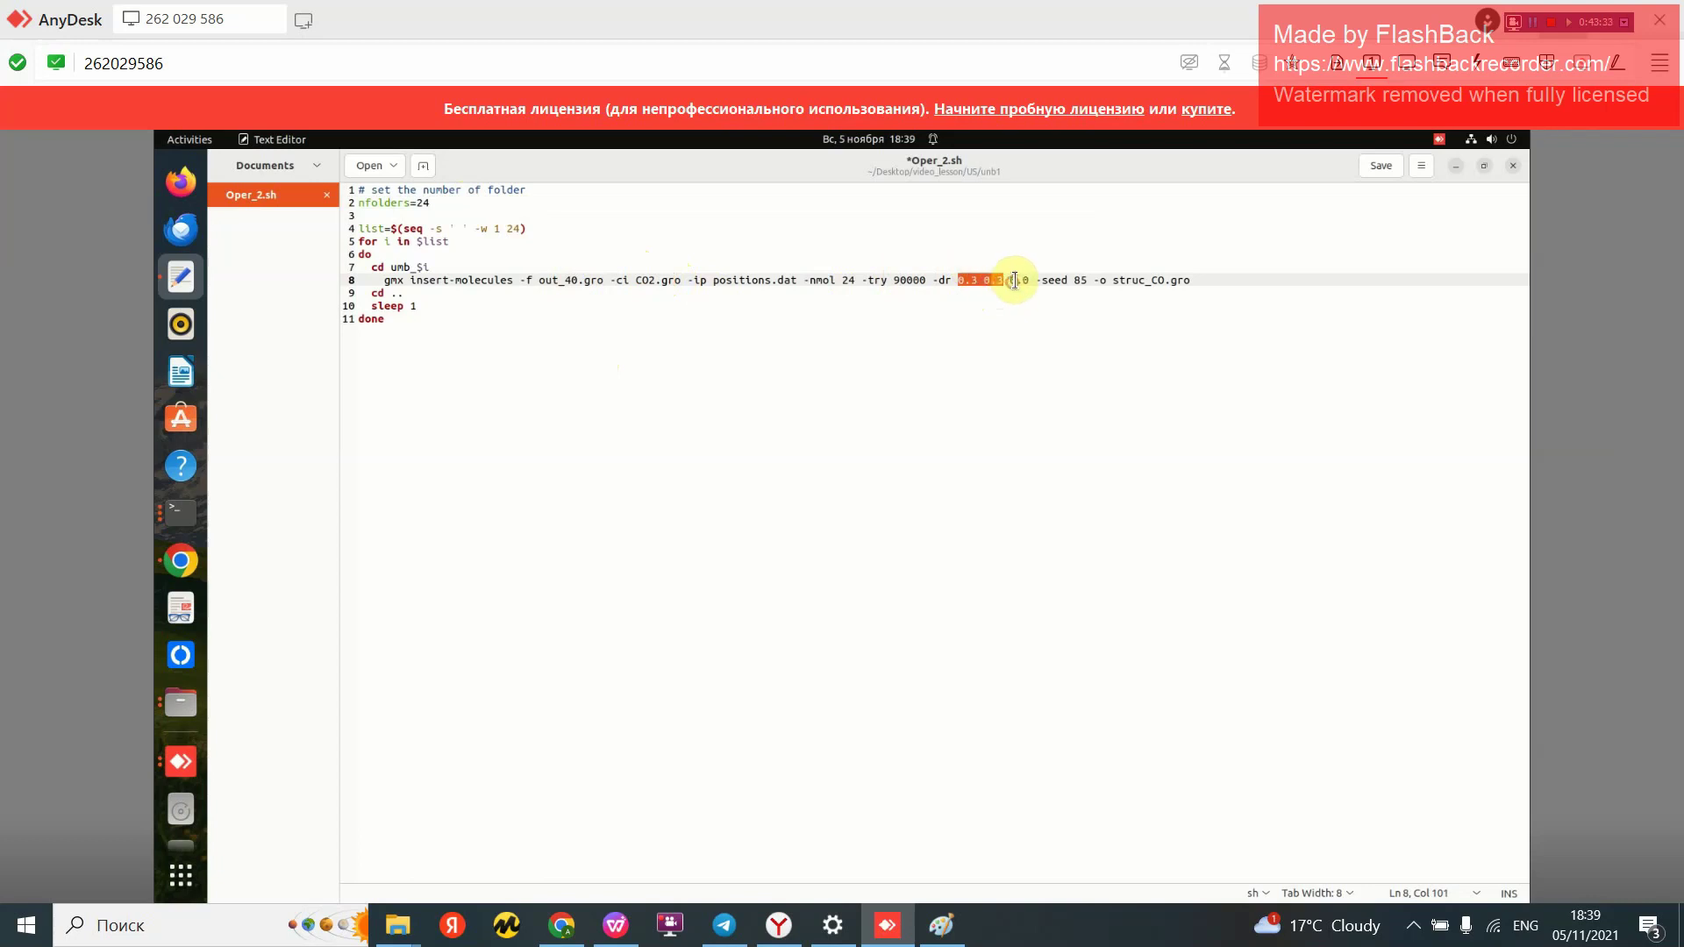
left_click_drag(1010, 281, 1023, 280)
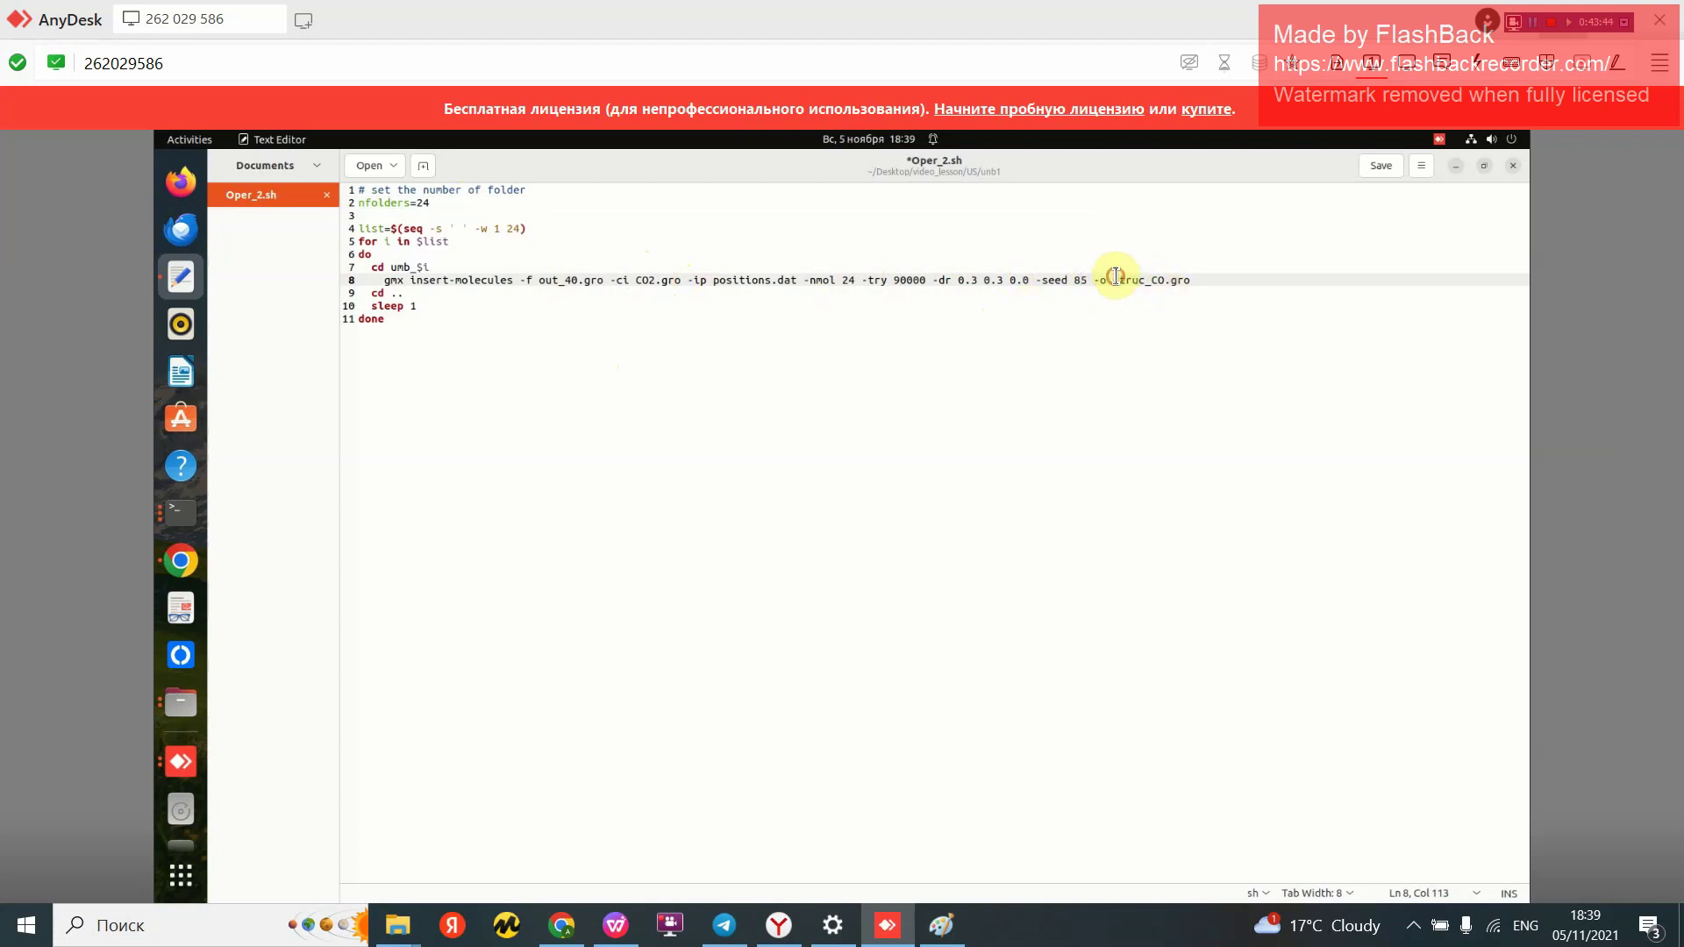
Step: Highlight the struc_CO.gro output name in the gmx insert-molecules command, then save and close Oper_2.sh
left_click_drag(1113, 279, 1198, 279)
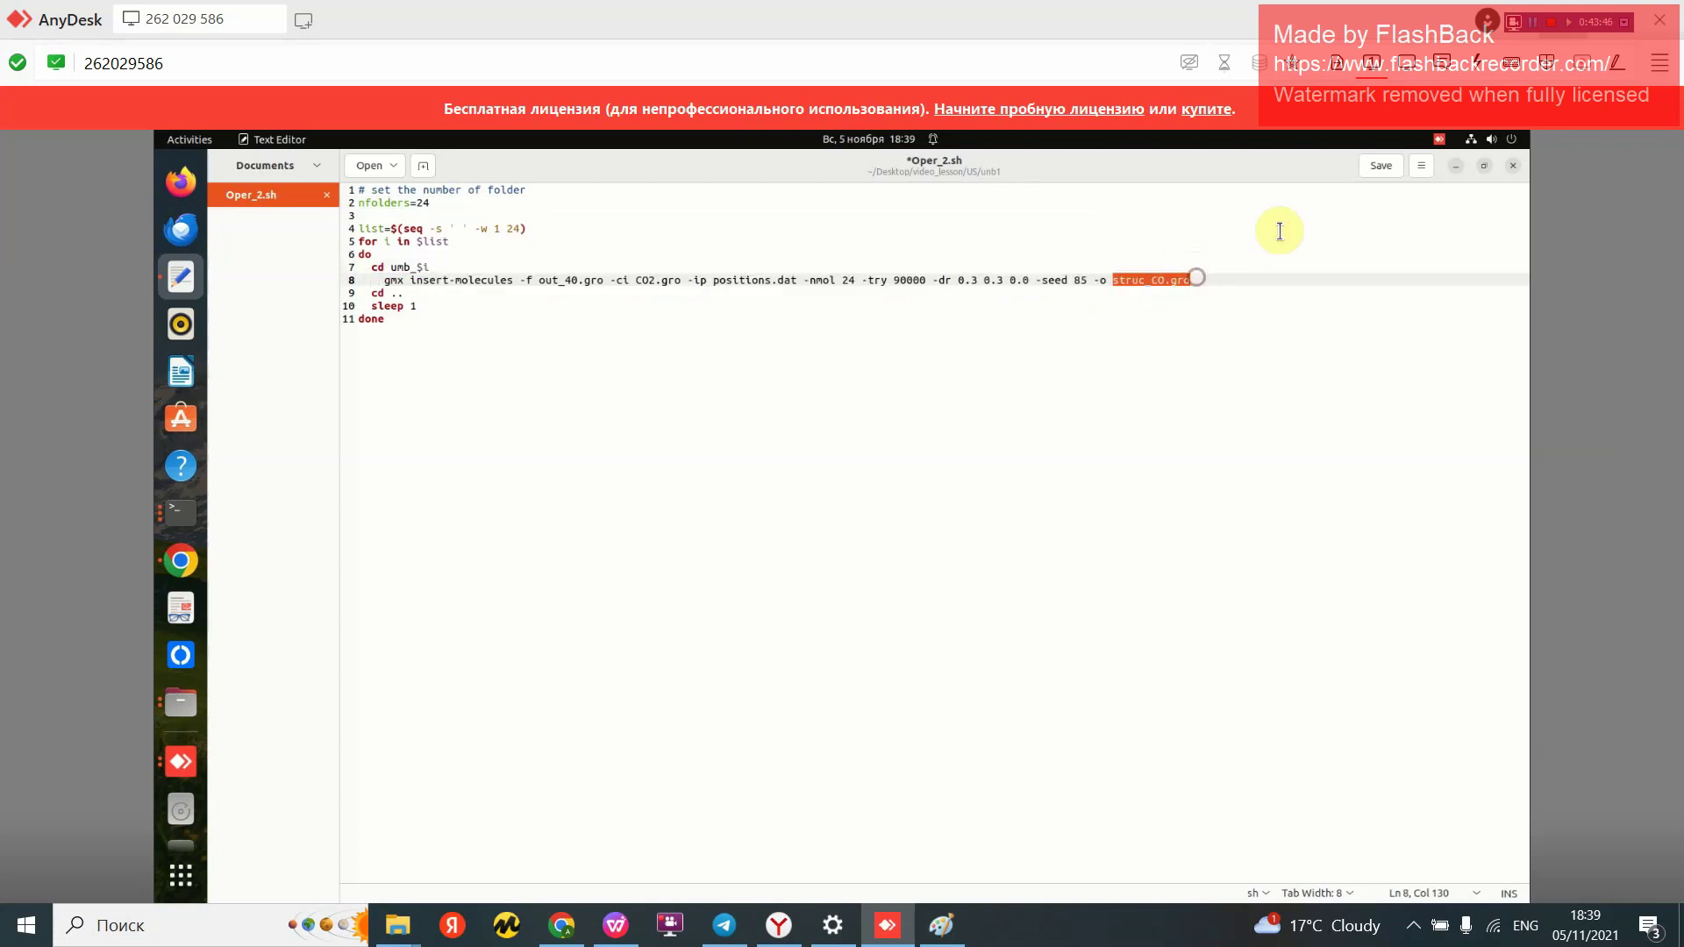
left_click(1382, 166)
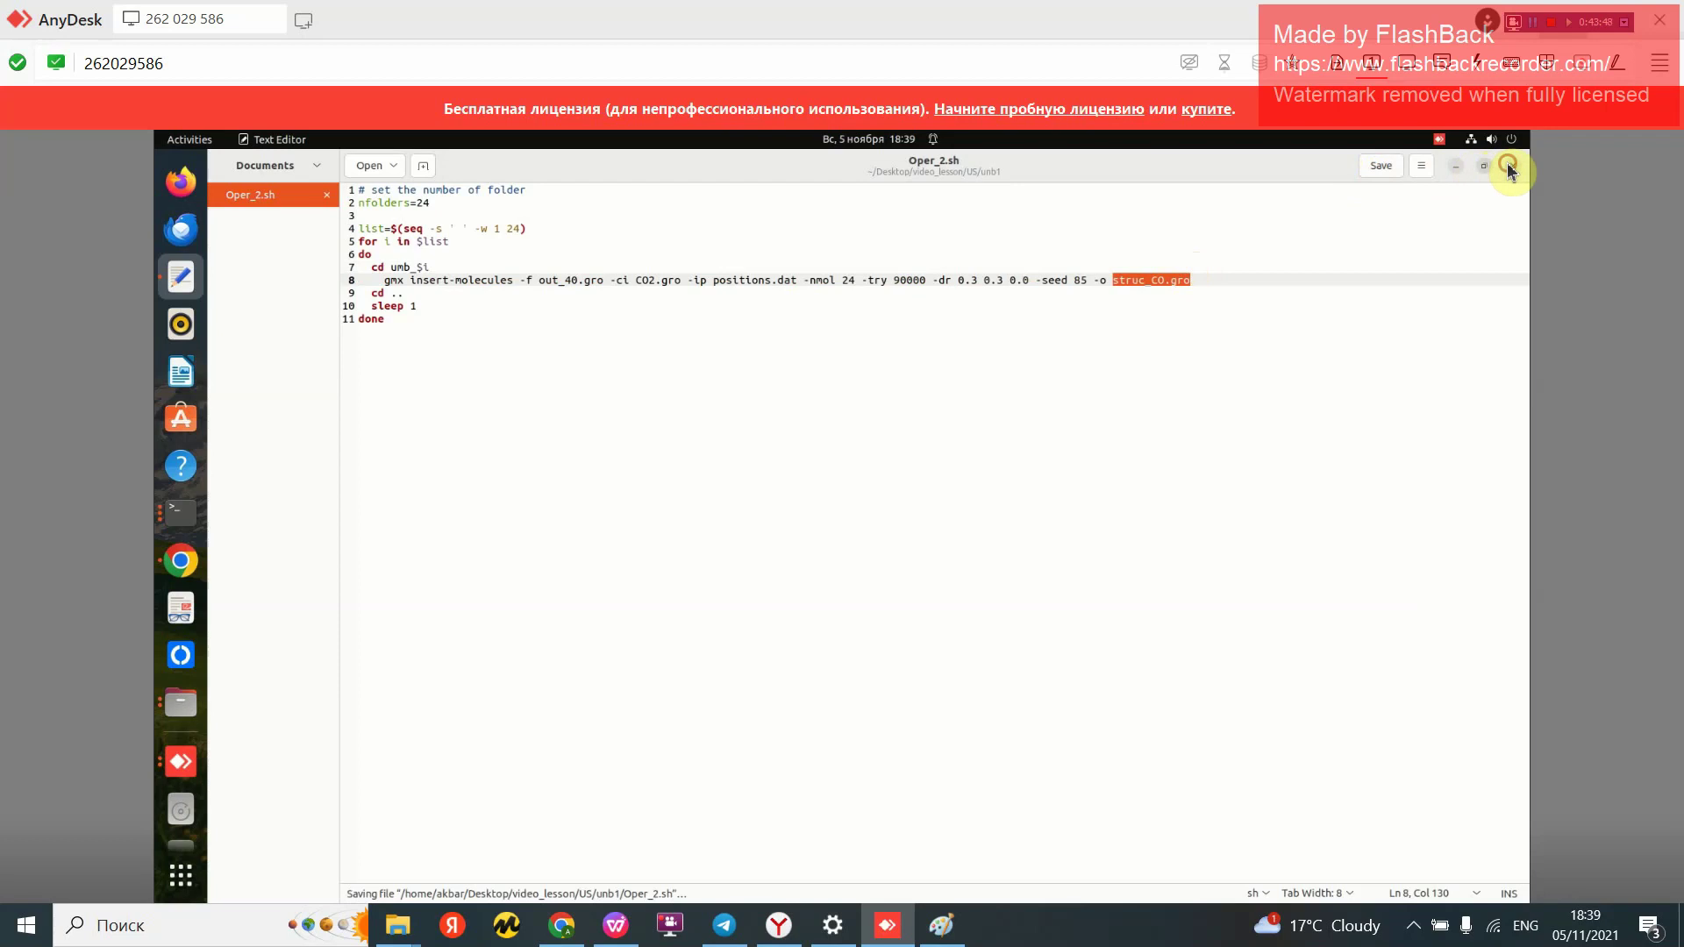
left_click(1510, 167)
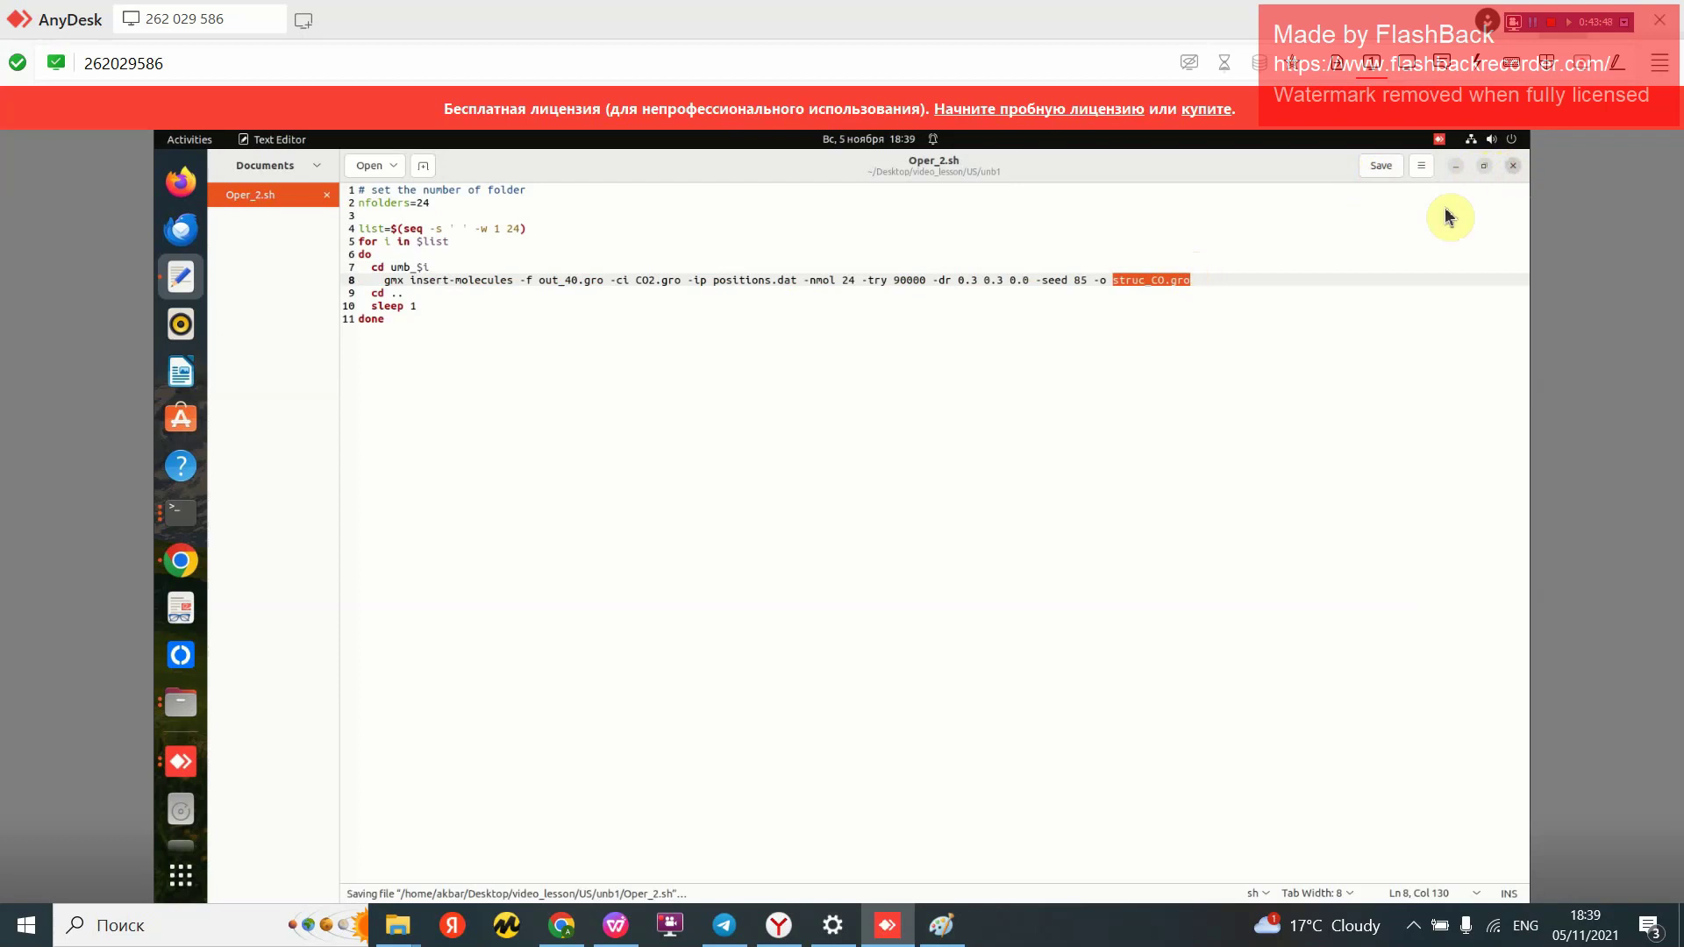
Step: Run bash Oper_2.sh in the unb1 terminal and minimize the terminal
left_click(175, 524)
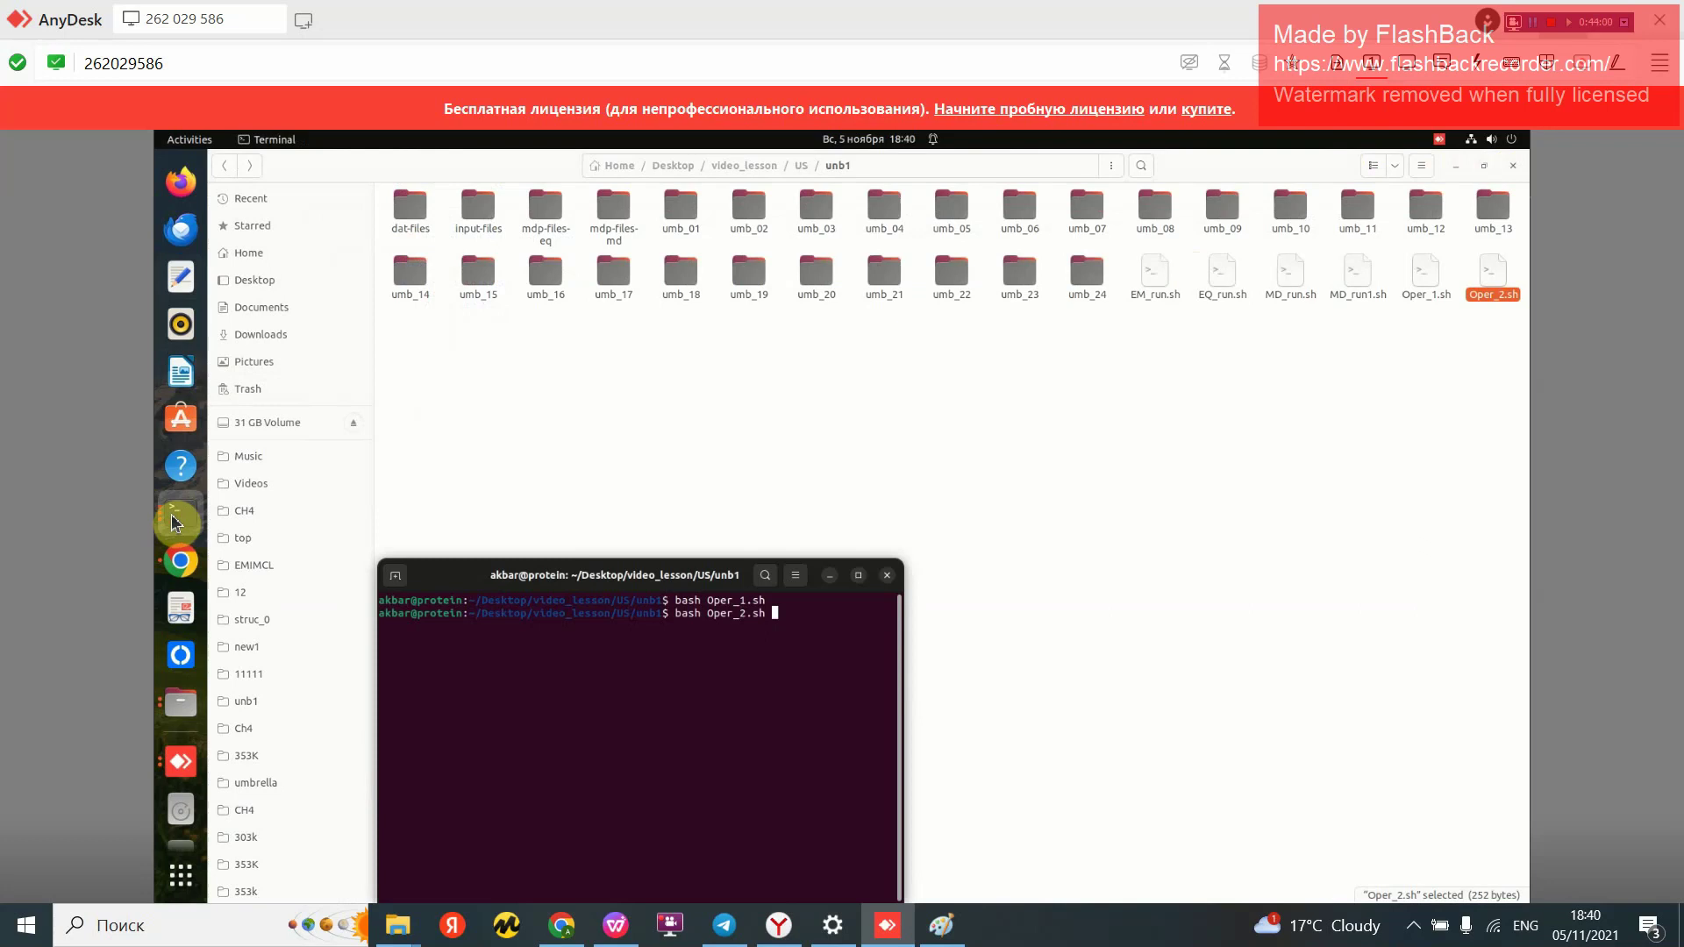
key("Return")
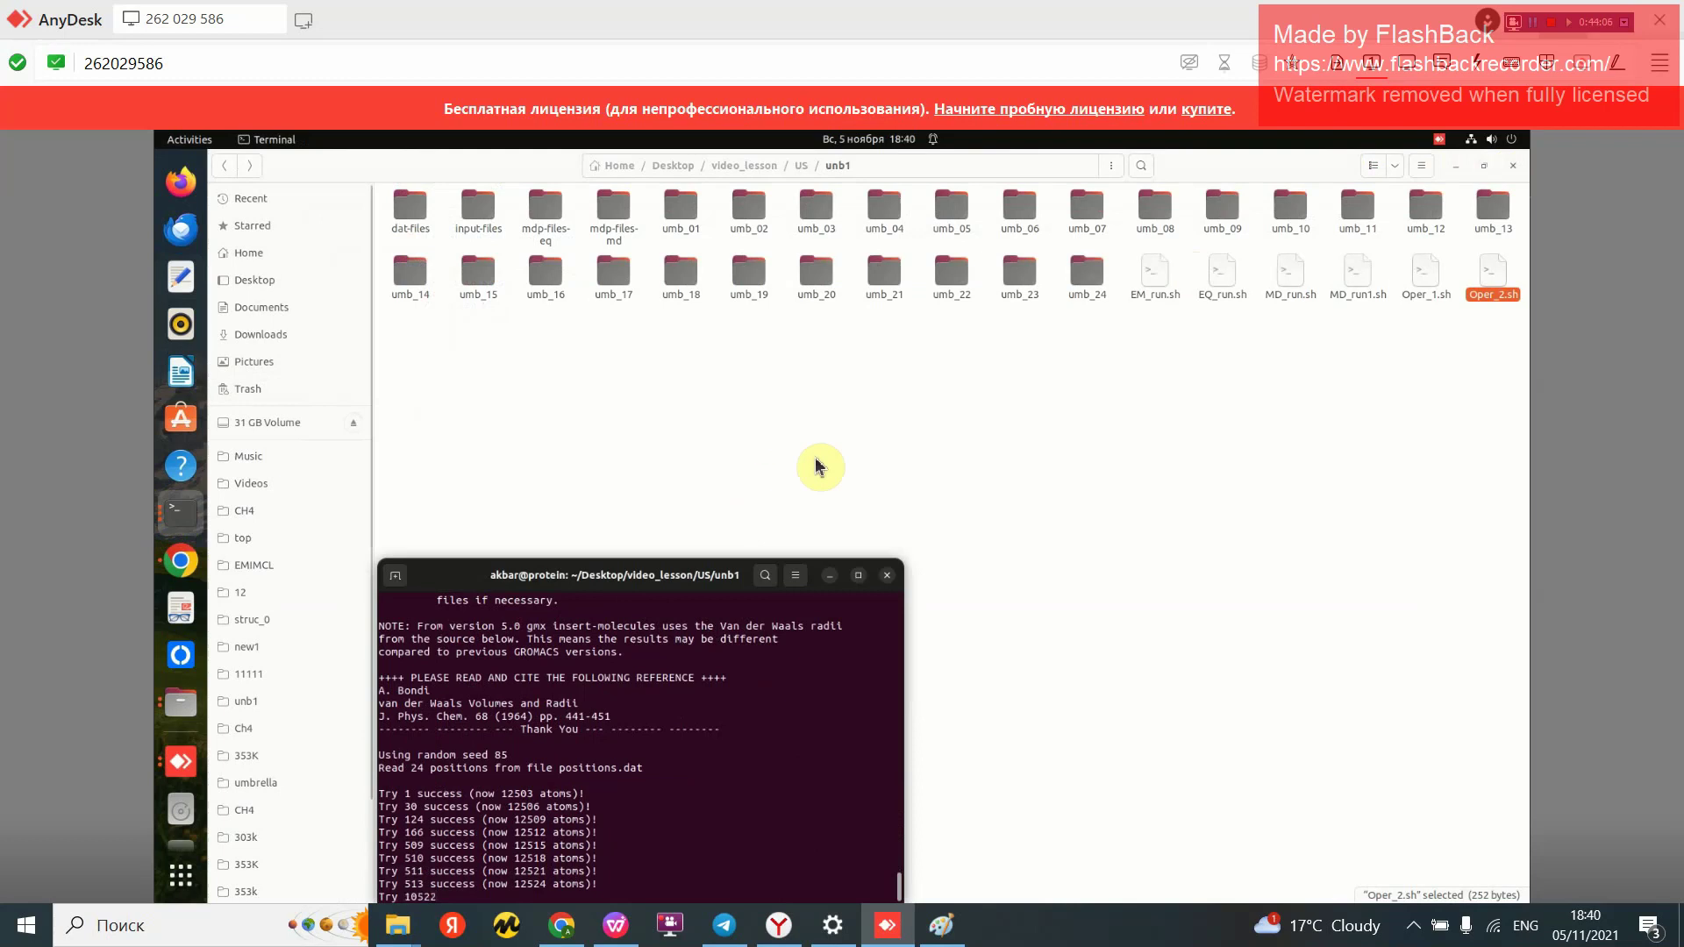
left_click(830, 583)
Step: Open the umb_01 folder and load its struc_CO.gro in VMD from a terminal started there
double_click(682, 215)
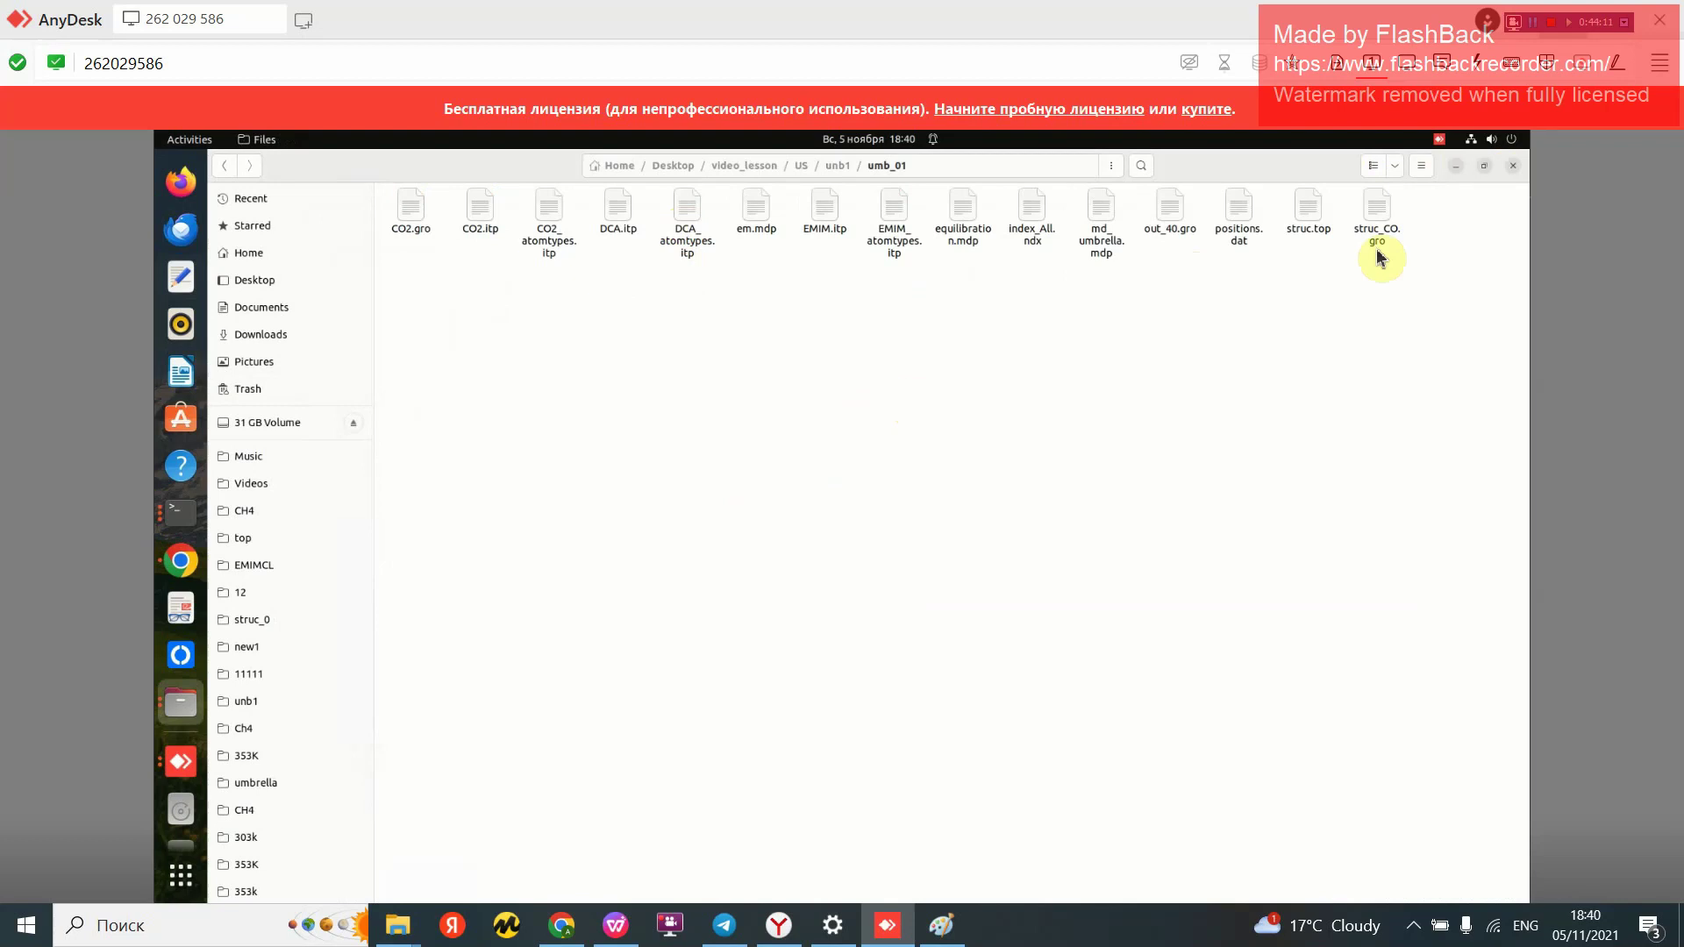
left_click(1383, 245)
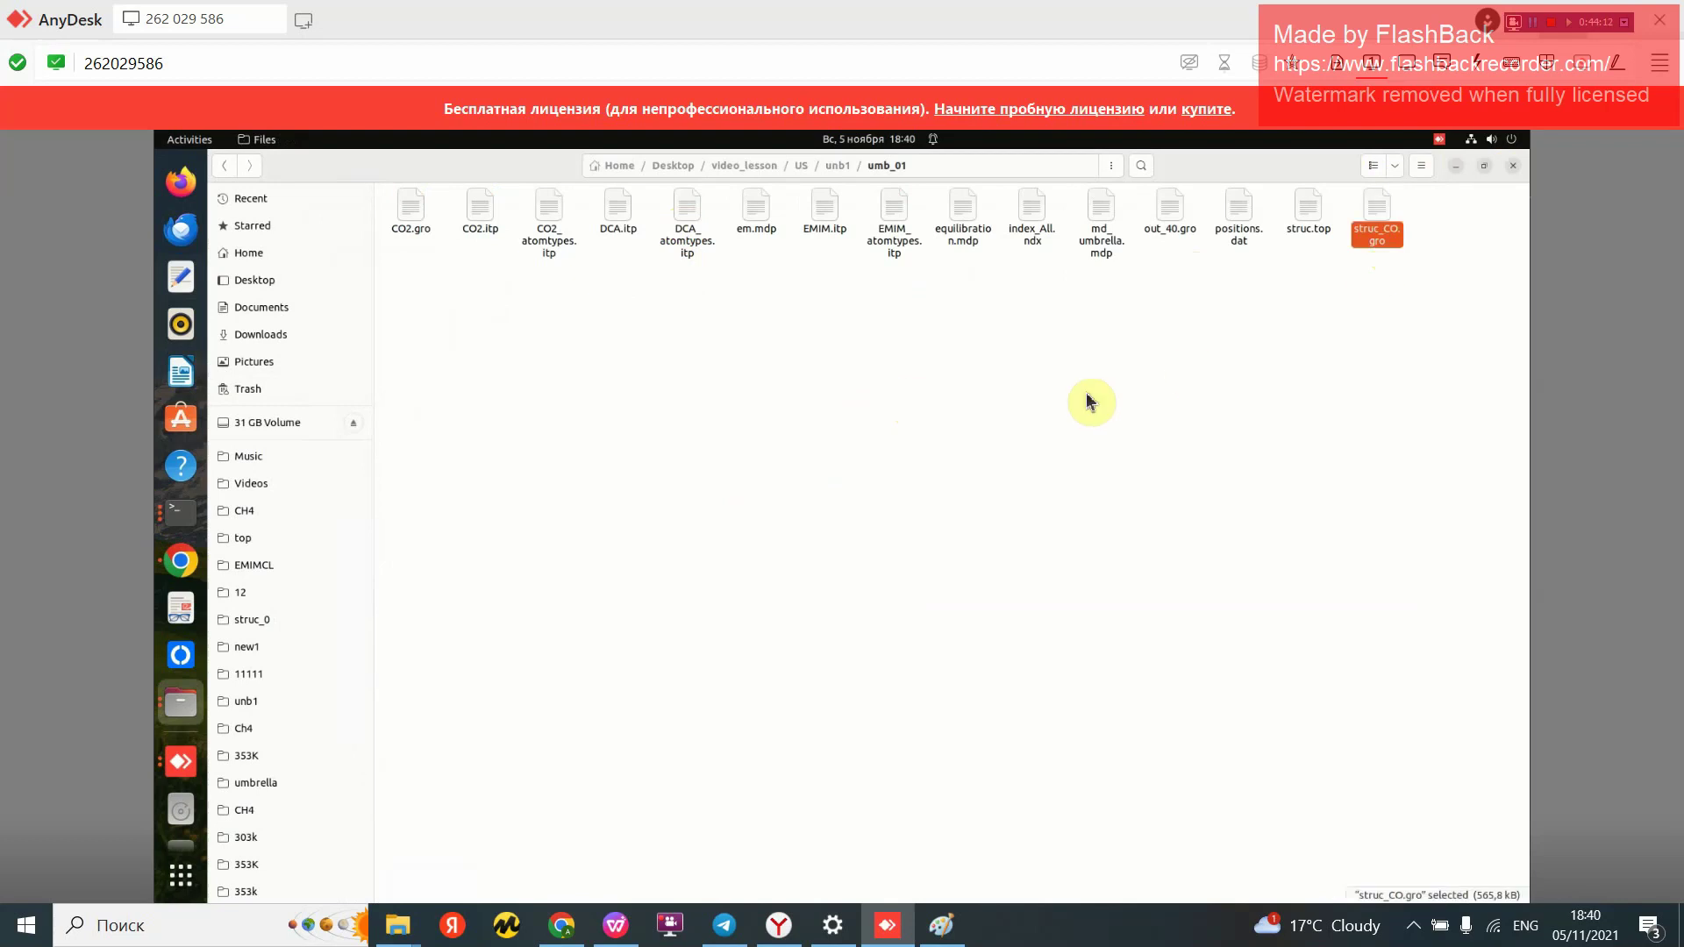
right_click(986, 386)
left_click(1029, 454)
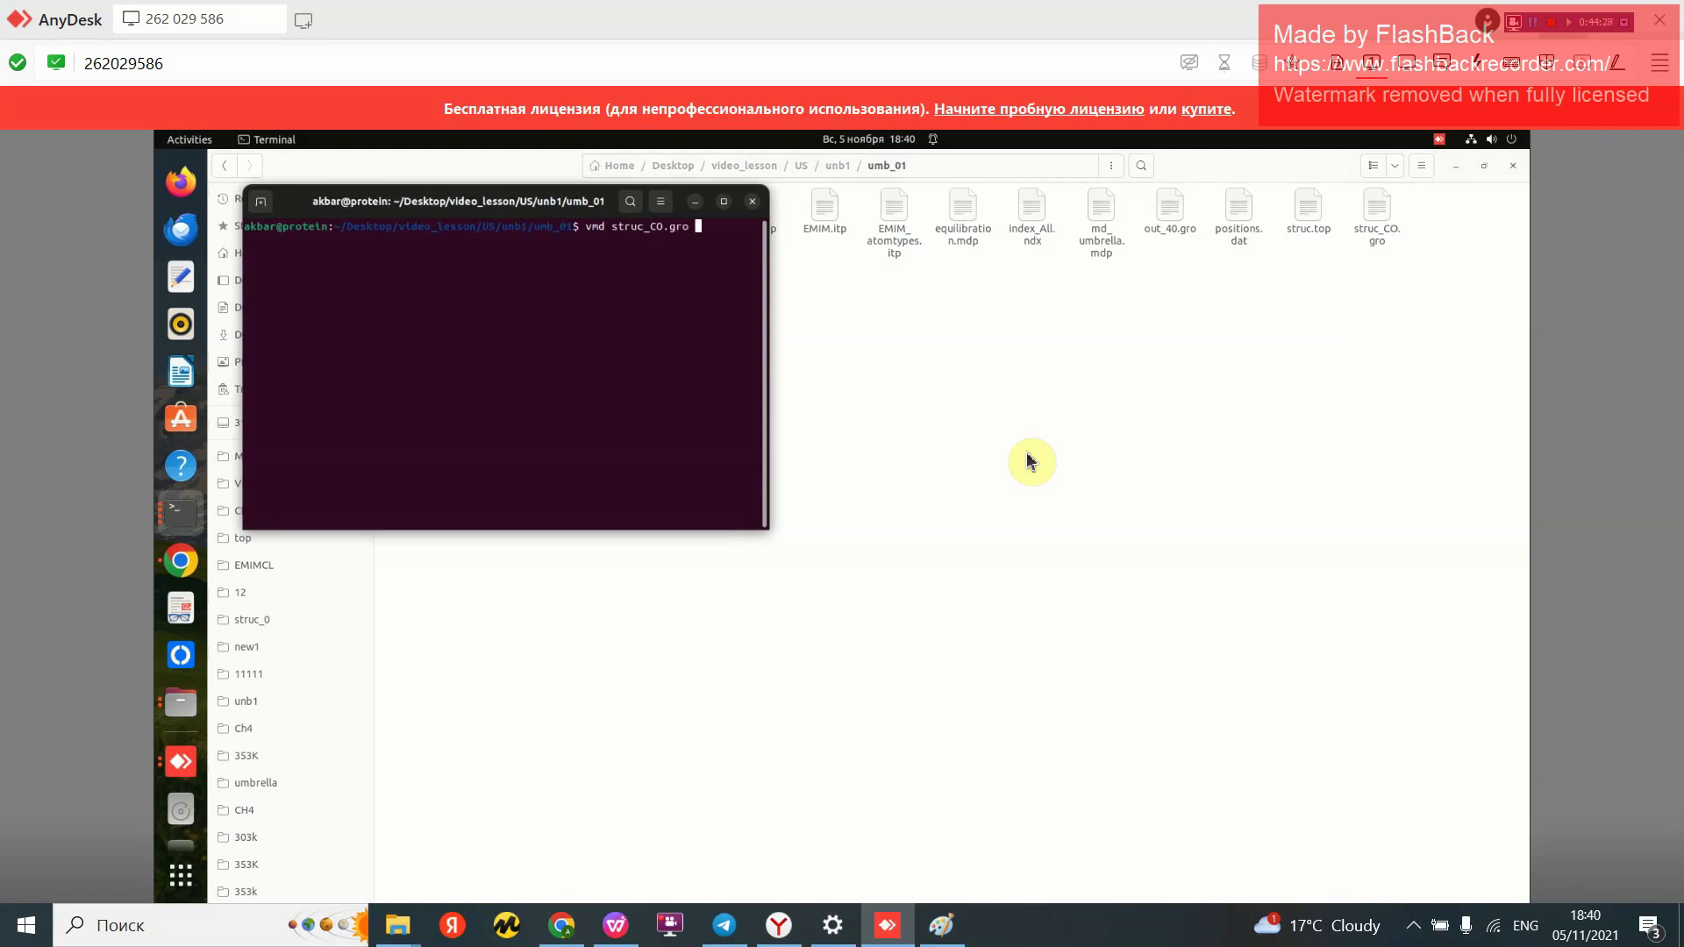
key("Return")
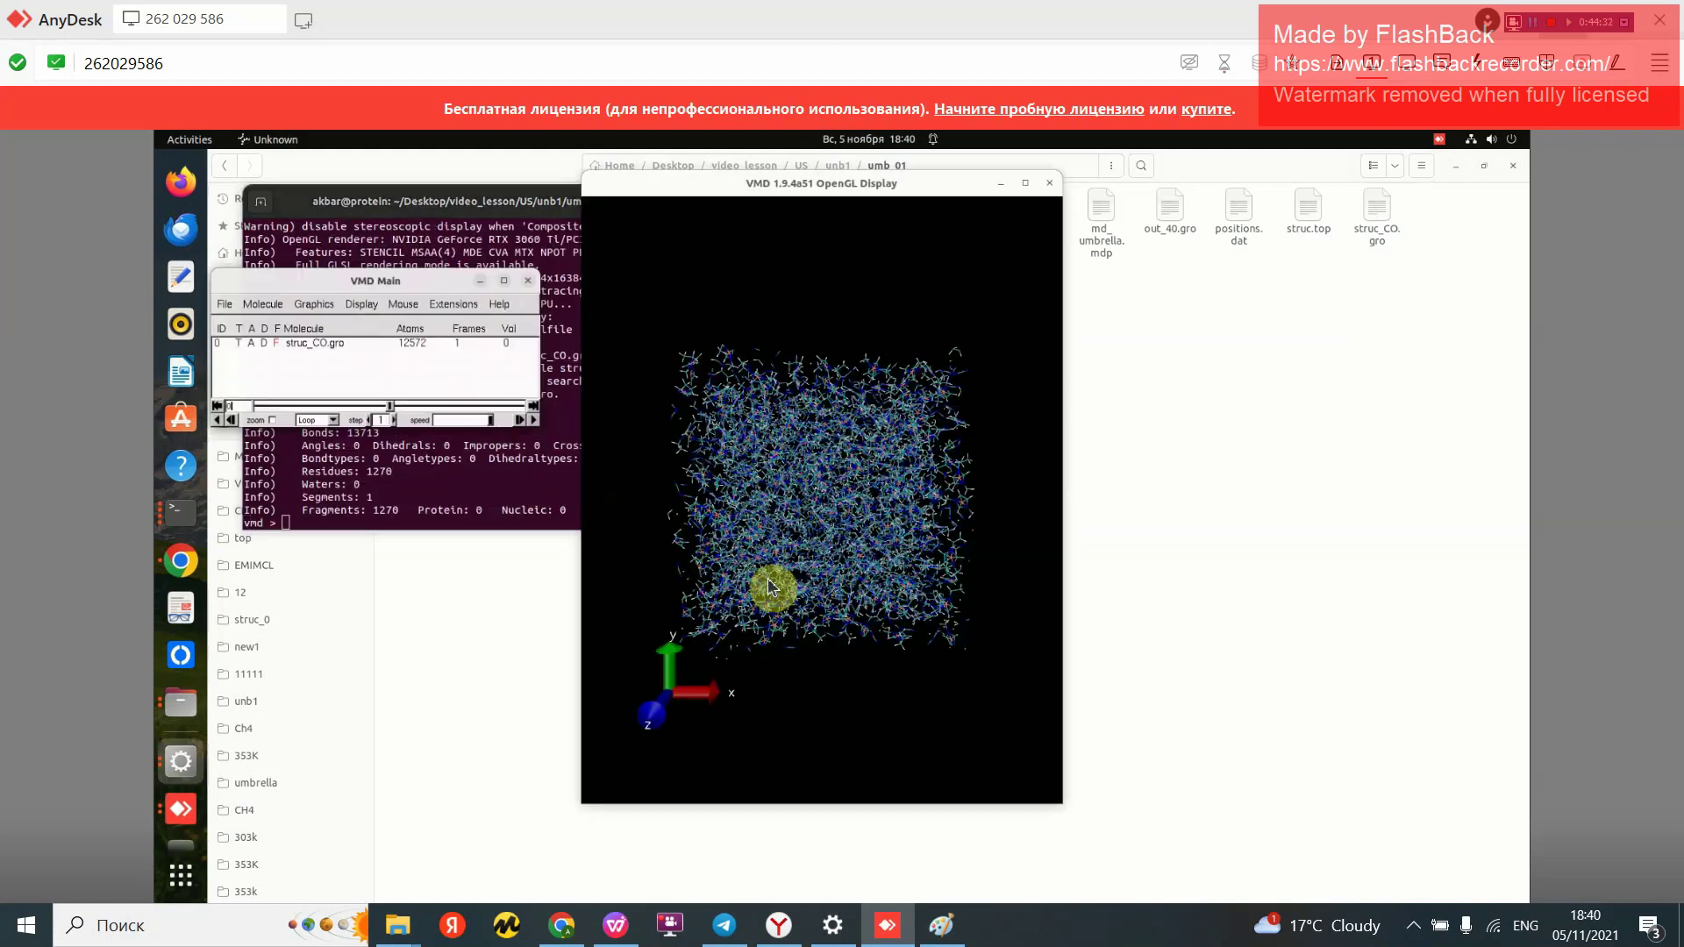
Step: Draw the periodic box around the umb_01 structure with the pbc box command and enlarge the molecule display
left_click(320, 510)
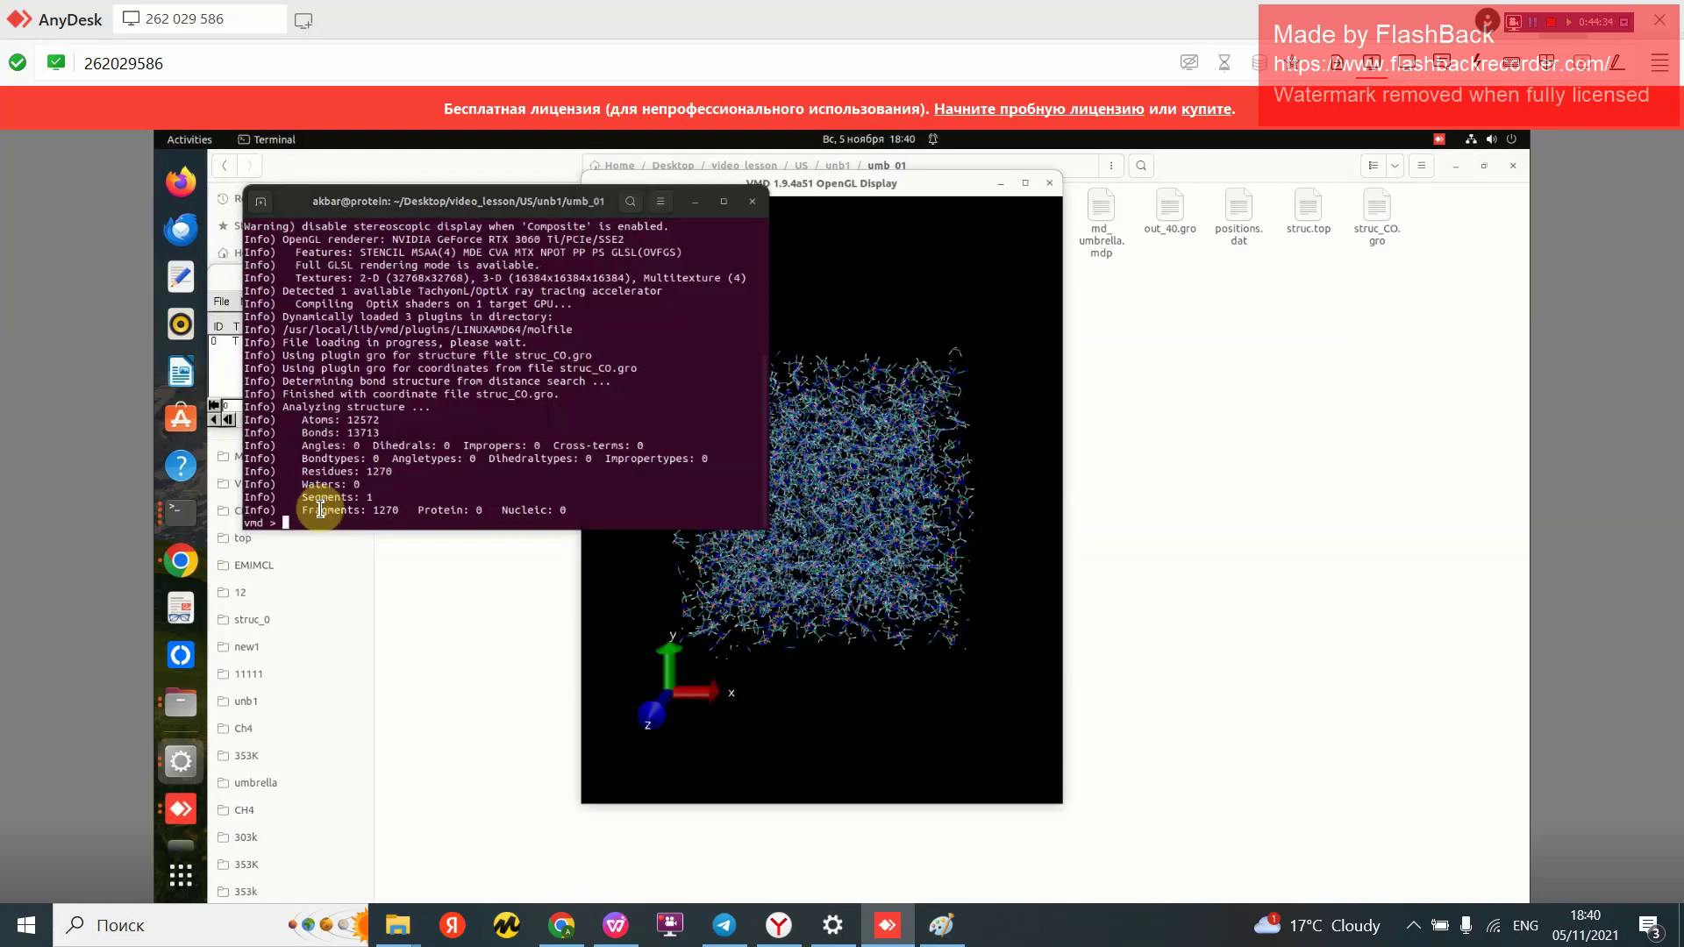
type("pbc")
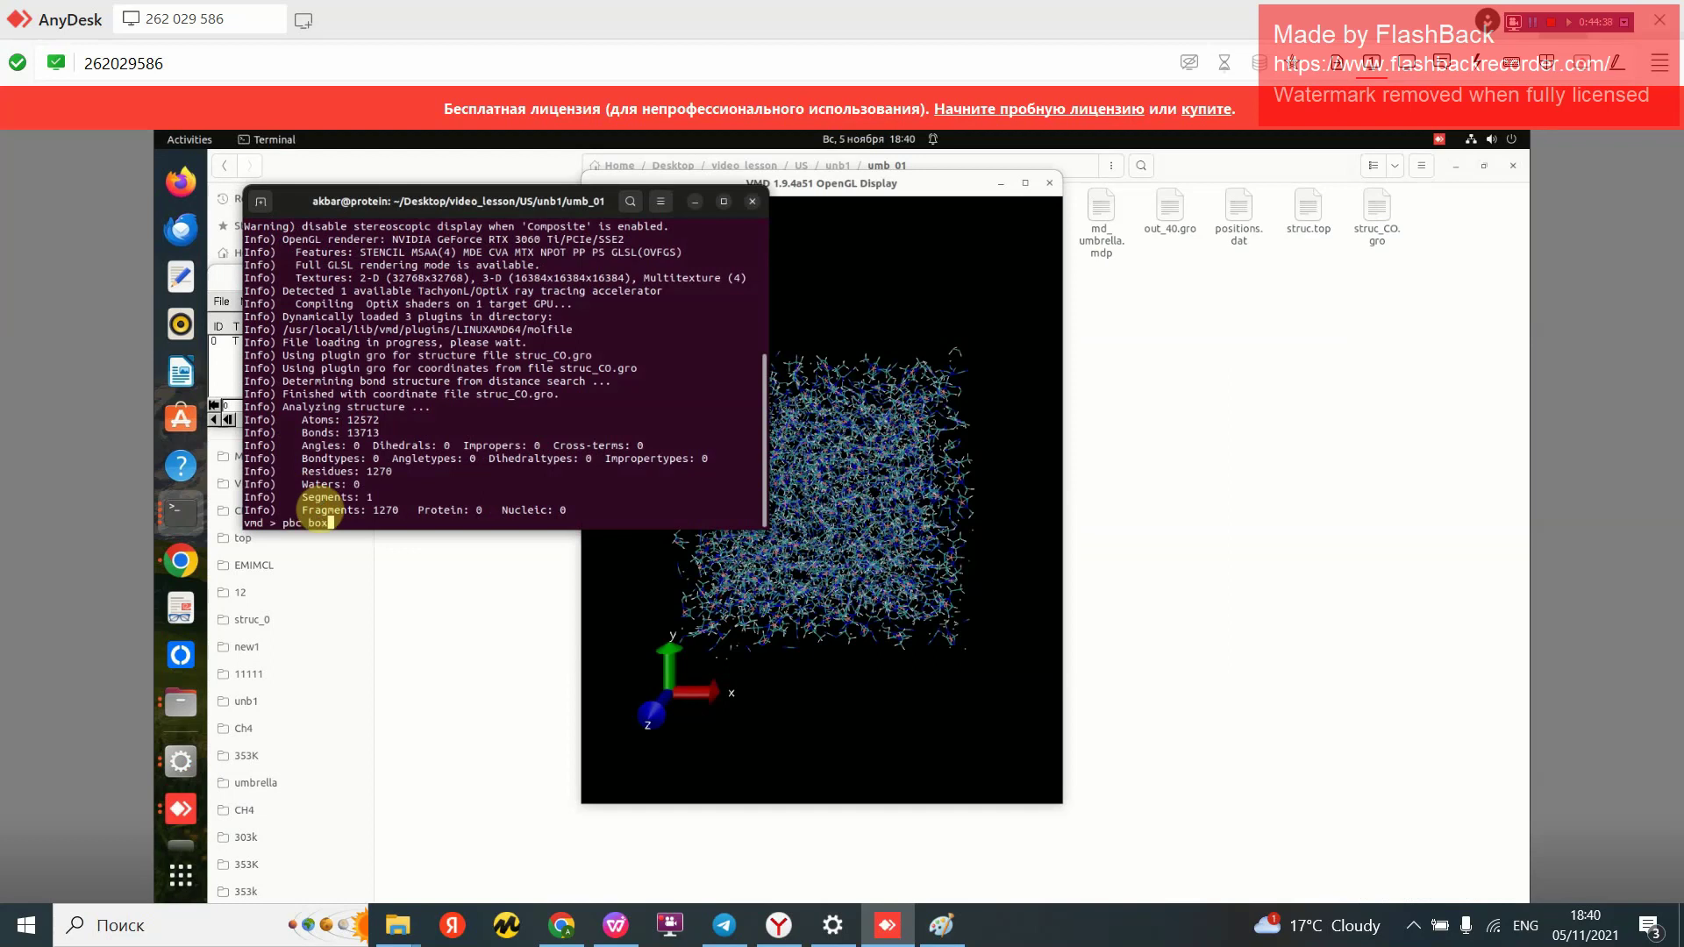
type(" box")
key("Return")
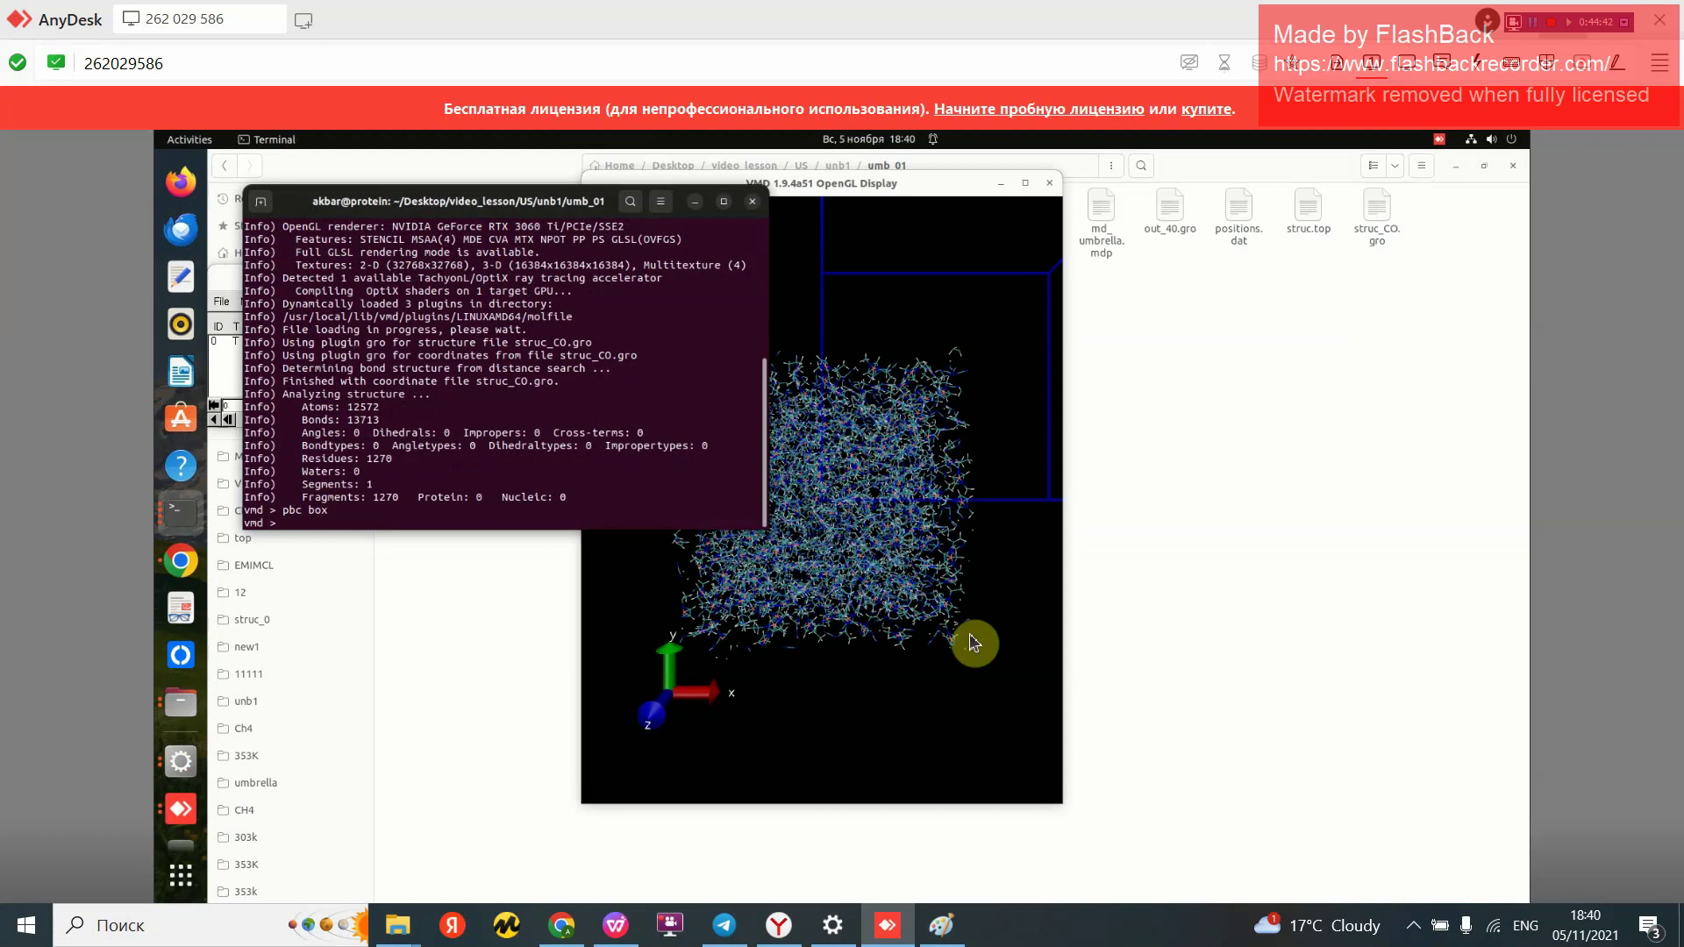
left_click(914, 595)
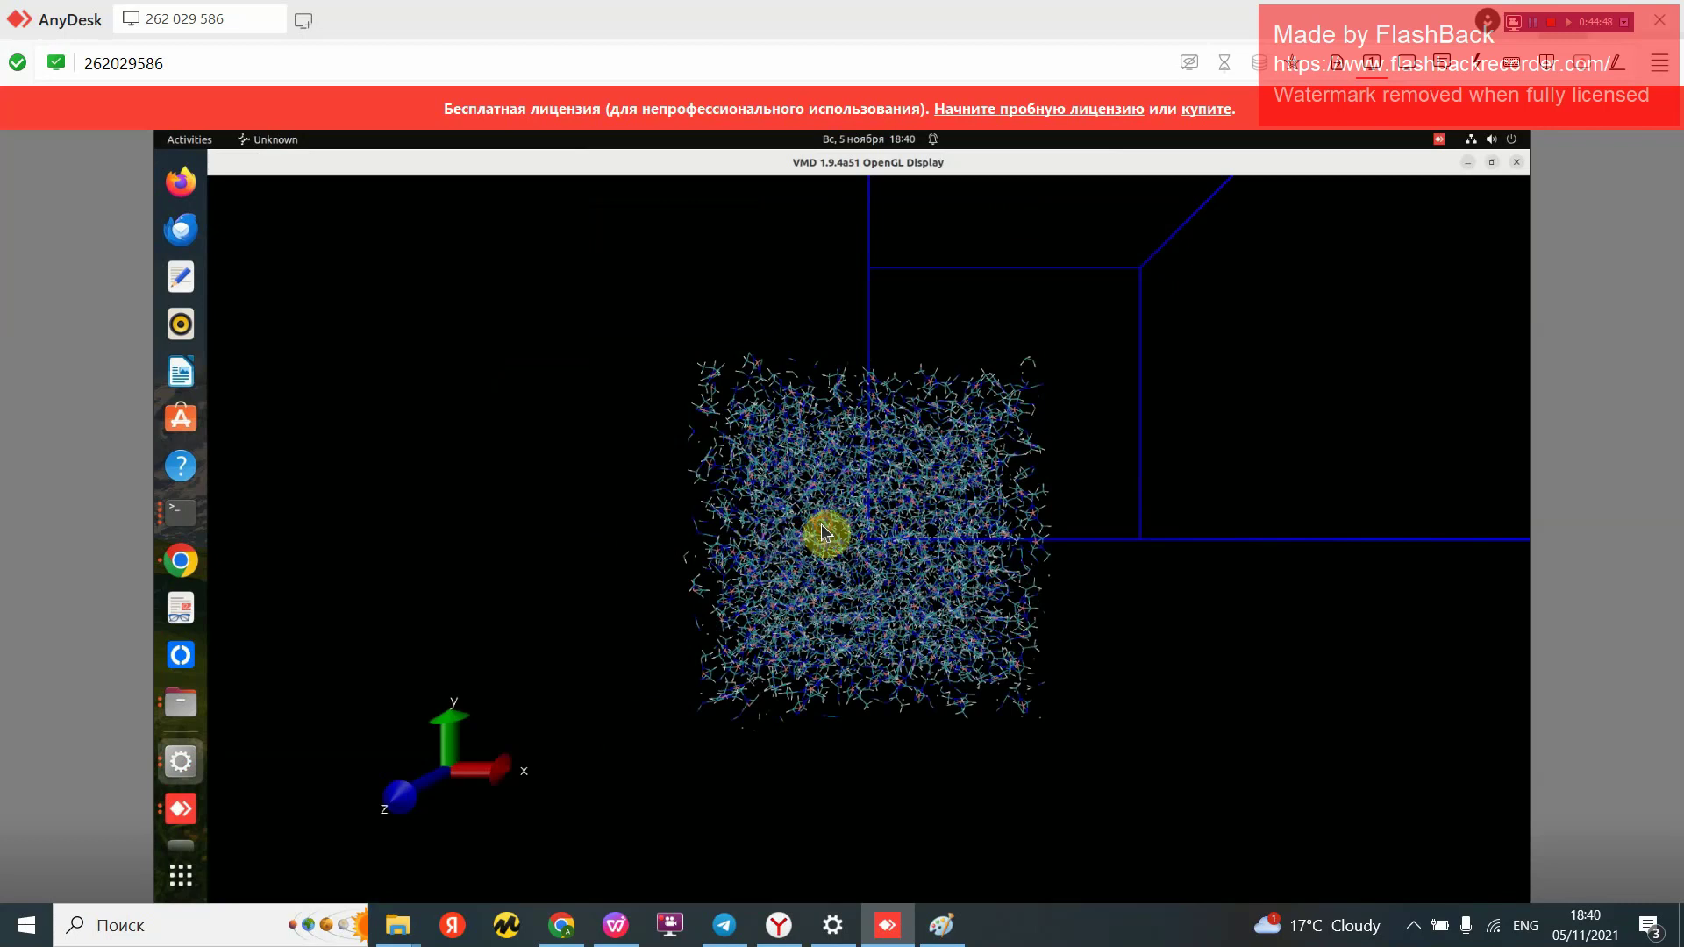
left_click_drag(1038, 571, 344, 502)
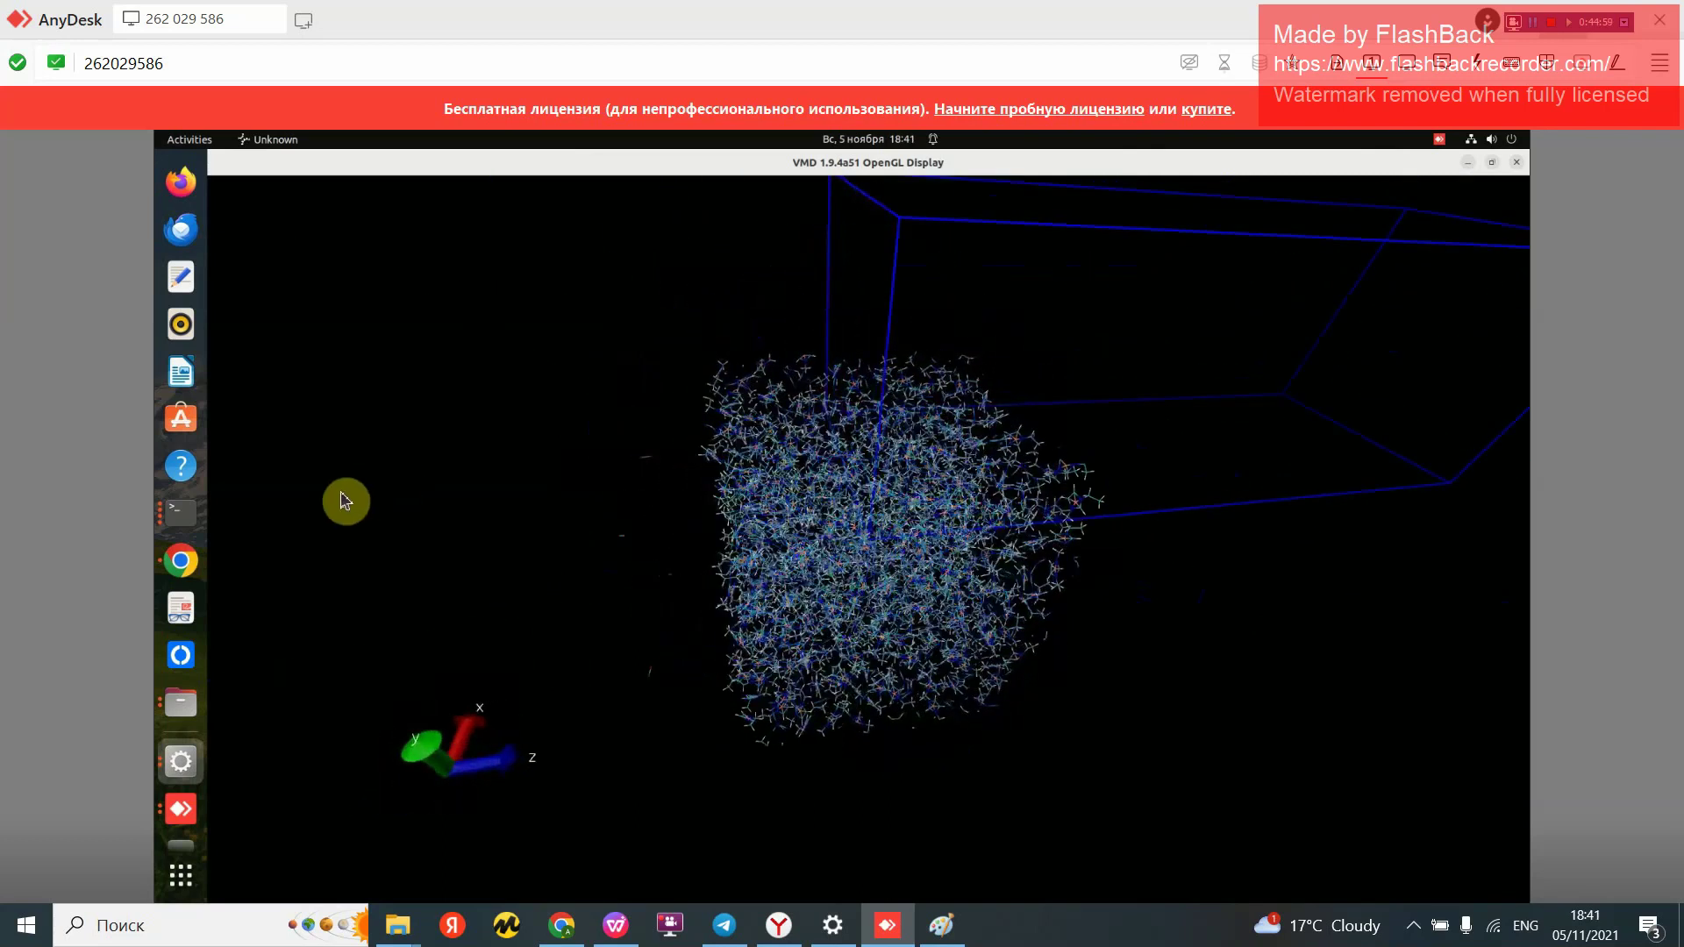
Step: Open the graphical representations of struc_CO.gro and create a second representation
left_click(181, 761)
left_click(296, 785)
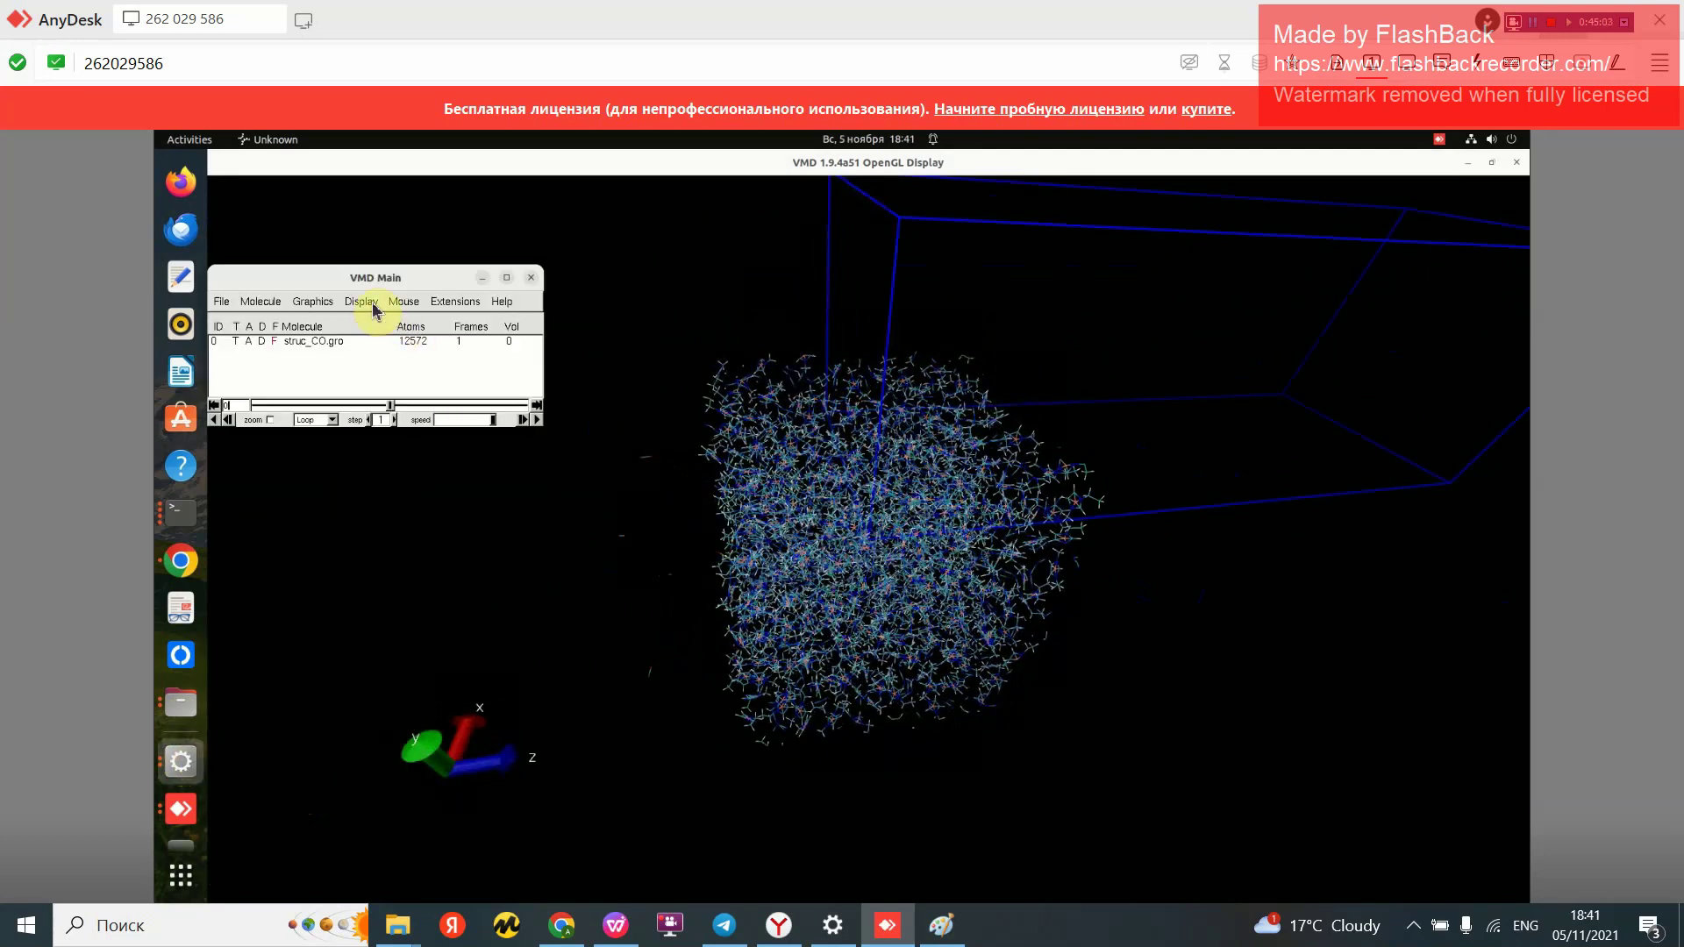
left_click(312, 301)
left_click(313, 325)
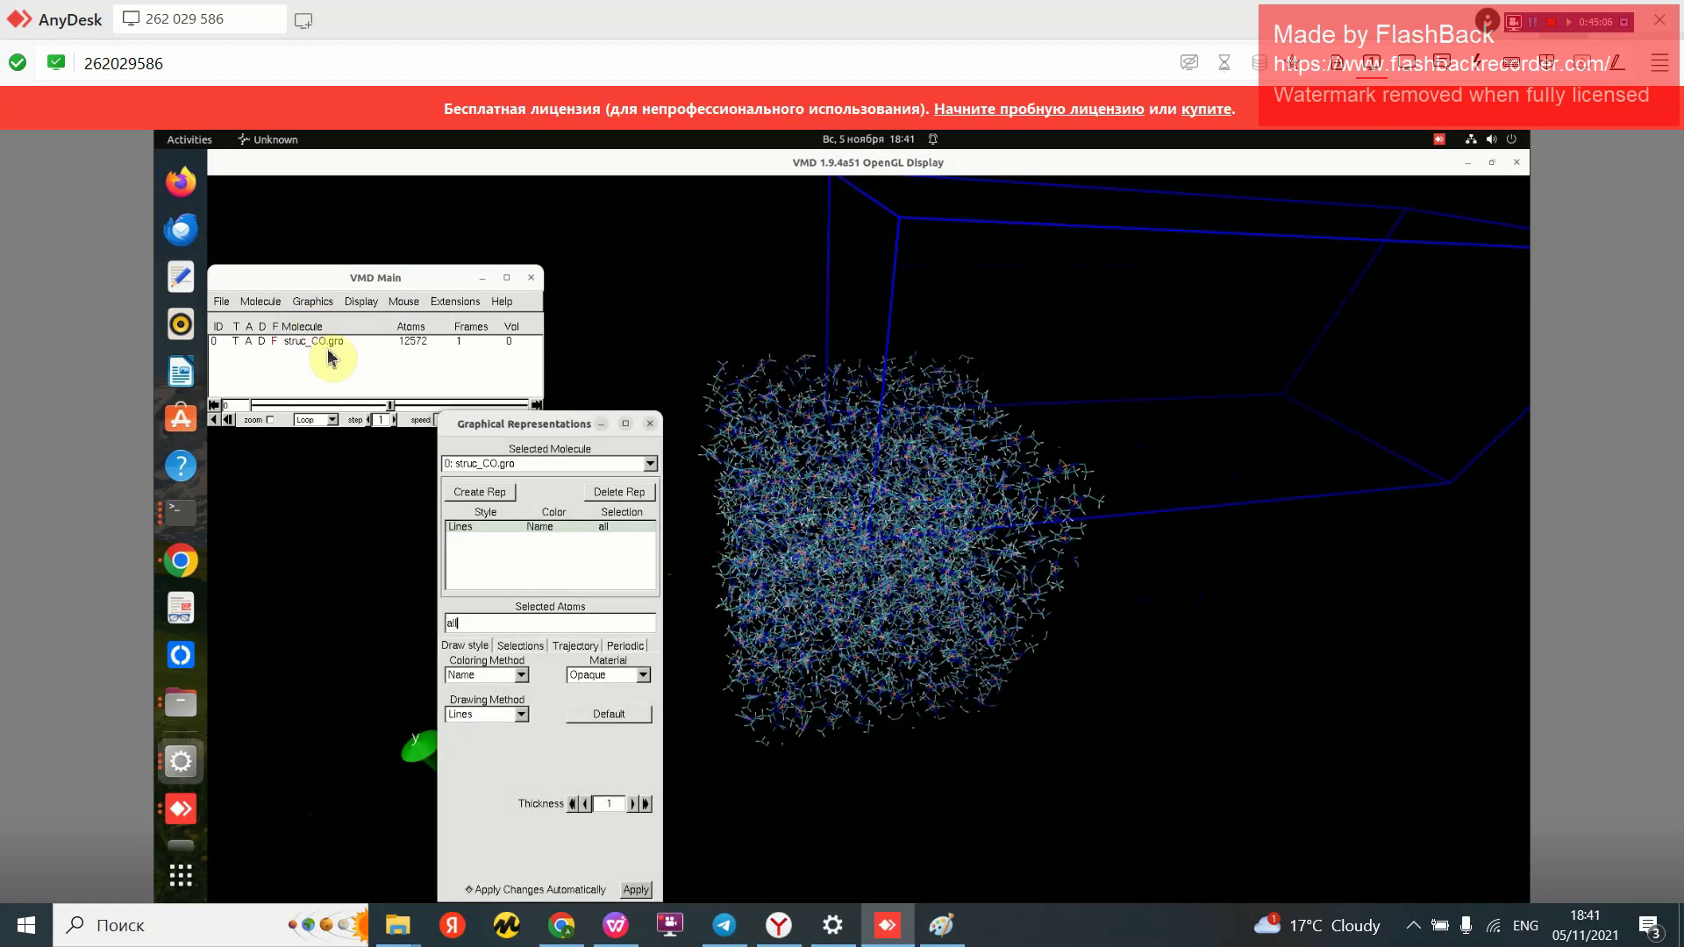
left_click(516, 647)
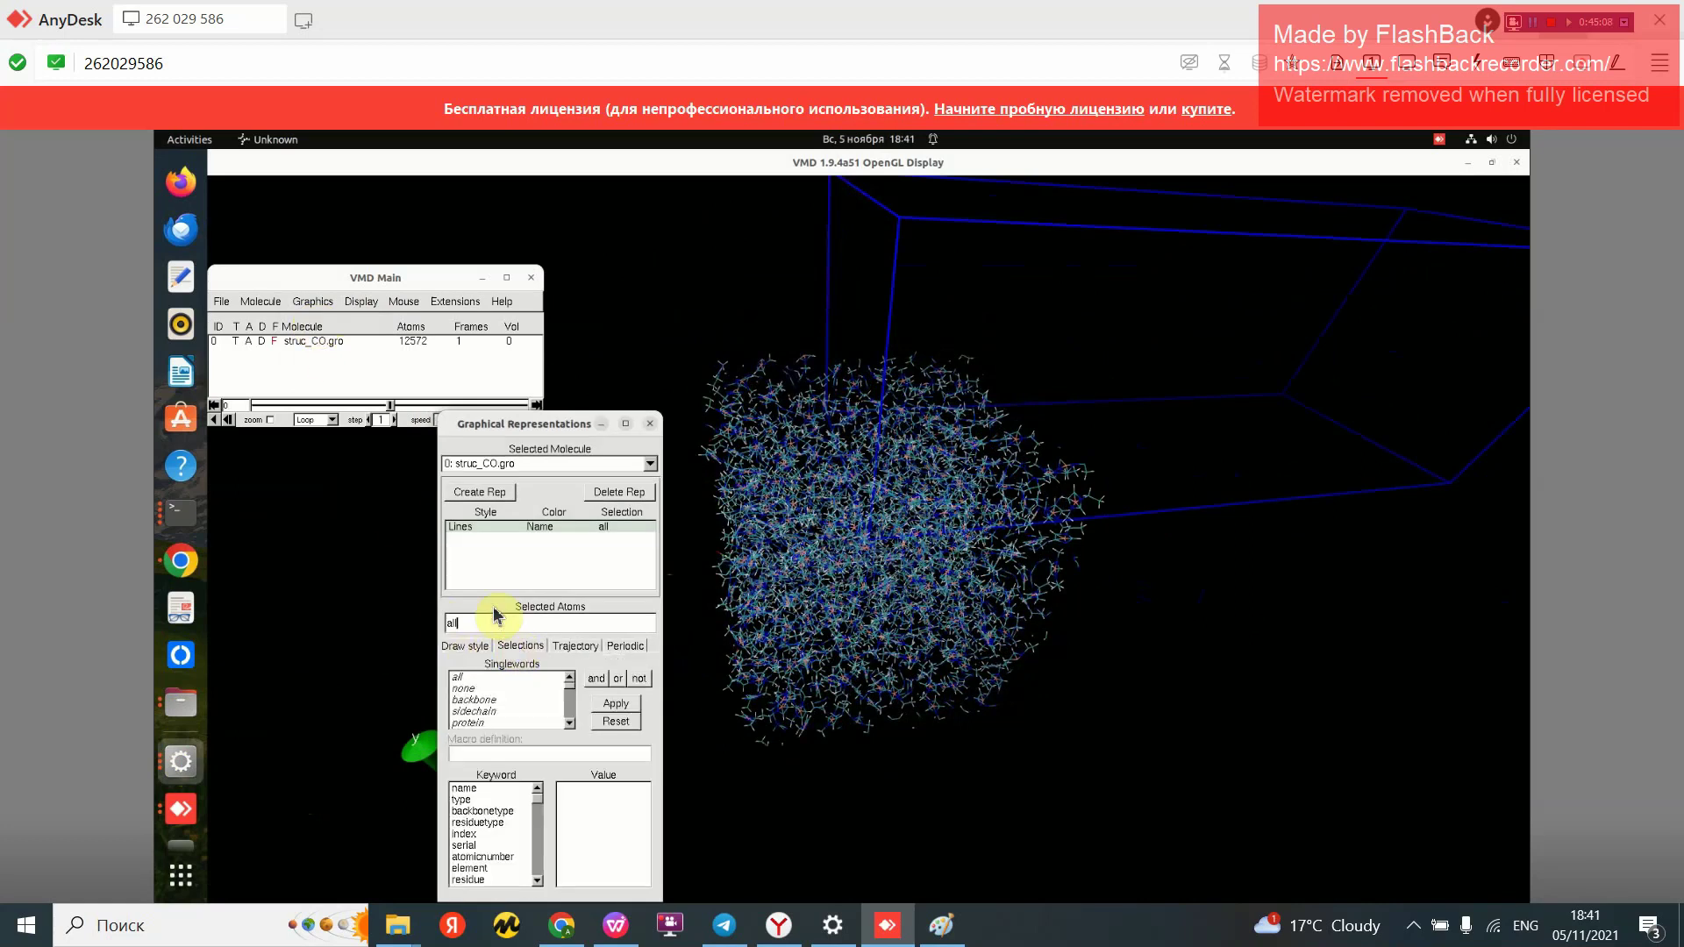
left_click(490, 492)
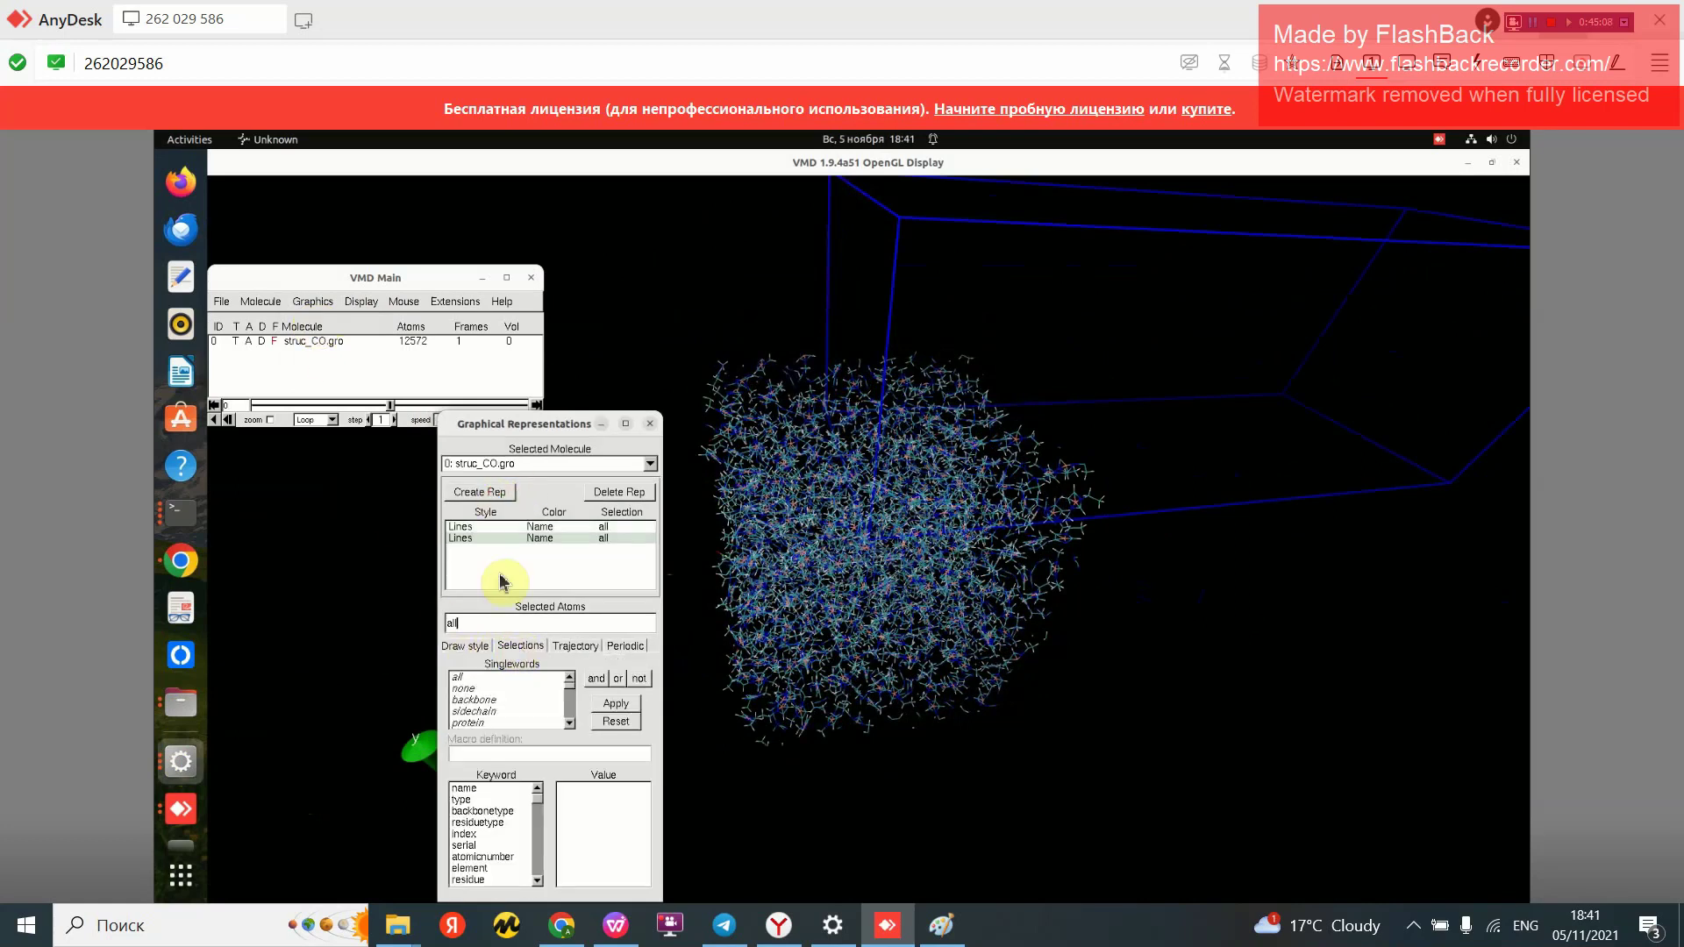
Step: Set the new representation's atom selection to resname CO2
double_click(456, 622)
key("BackSpace")
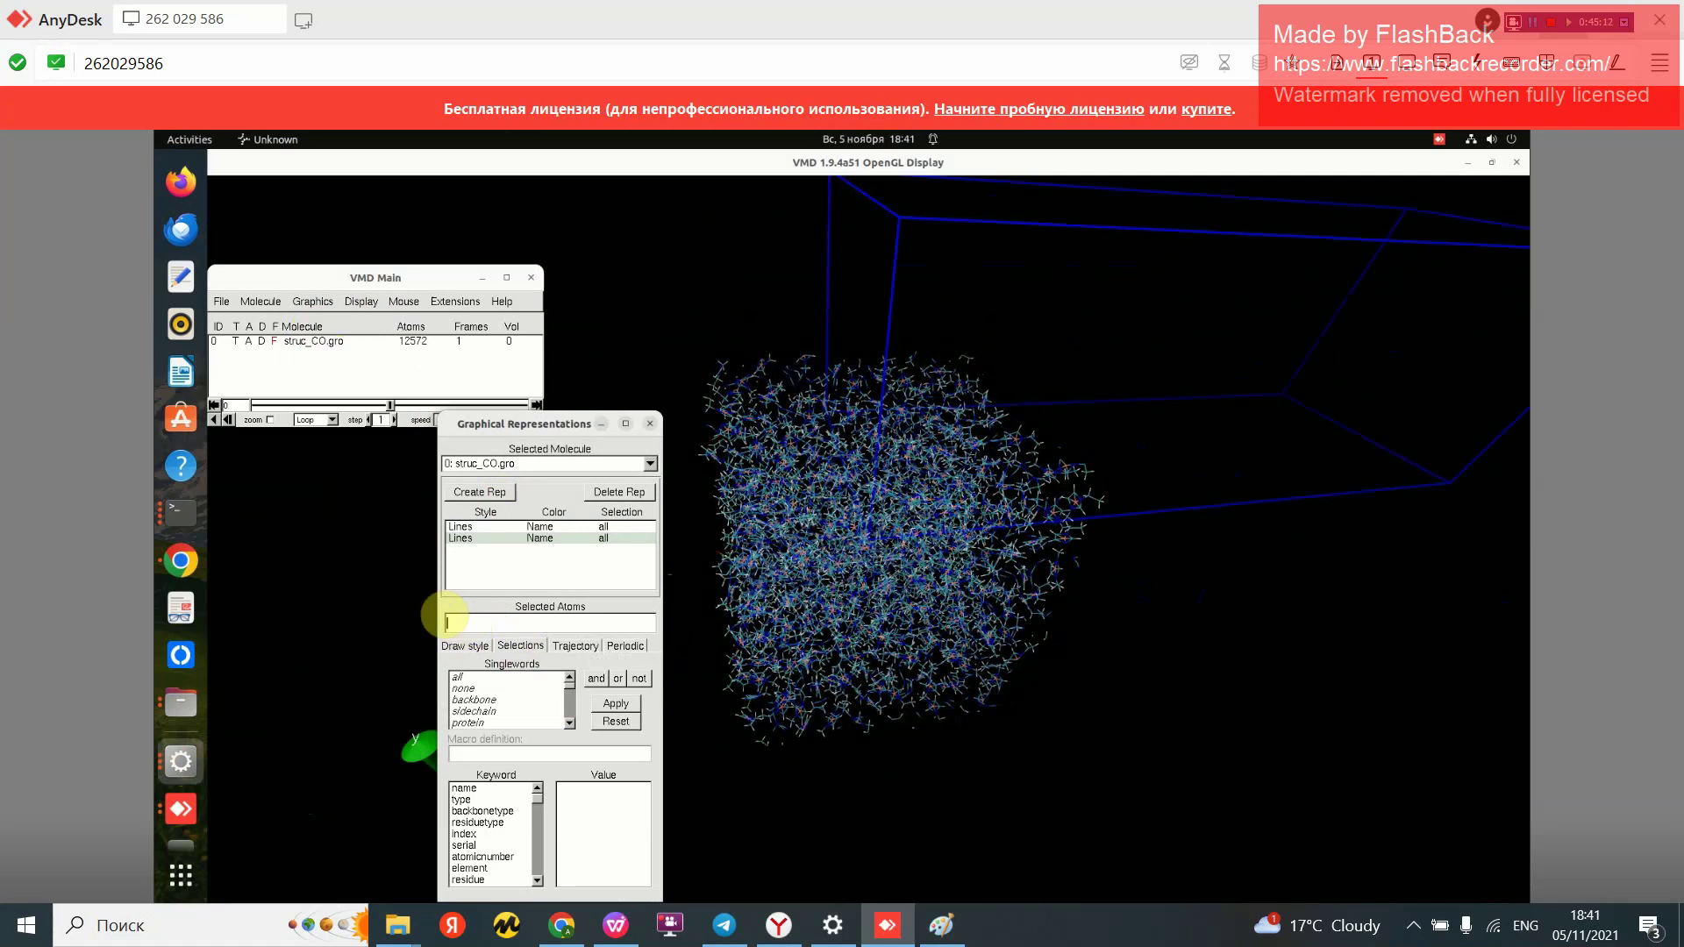
scroll(480, 873, "down", 1)
double_click(480, 878)
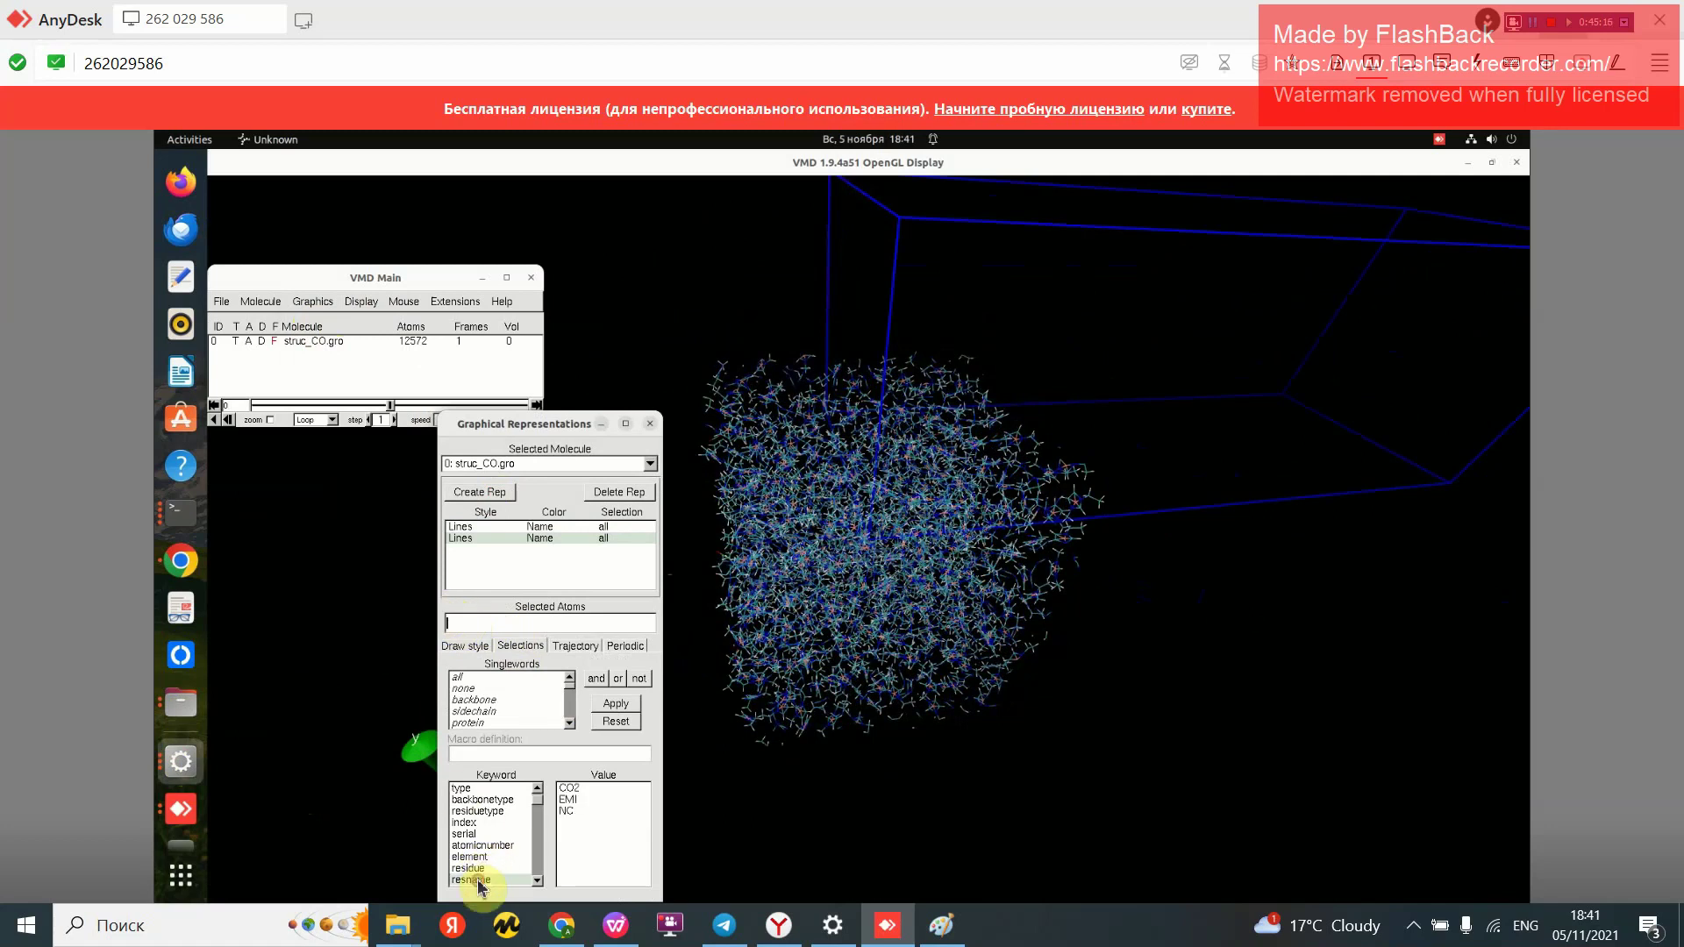
double_click(569, 789)
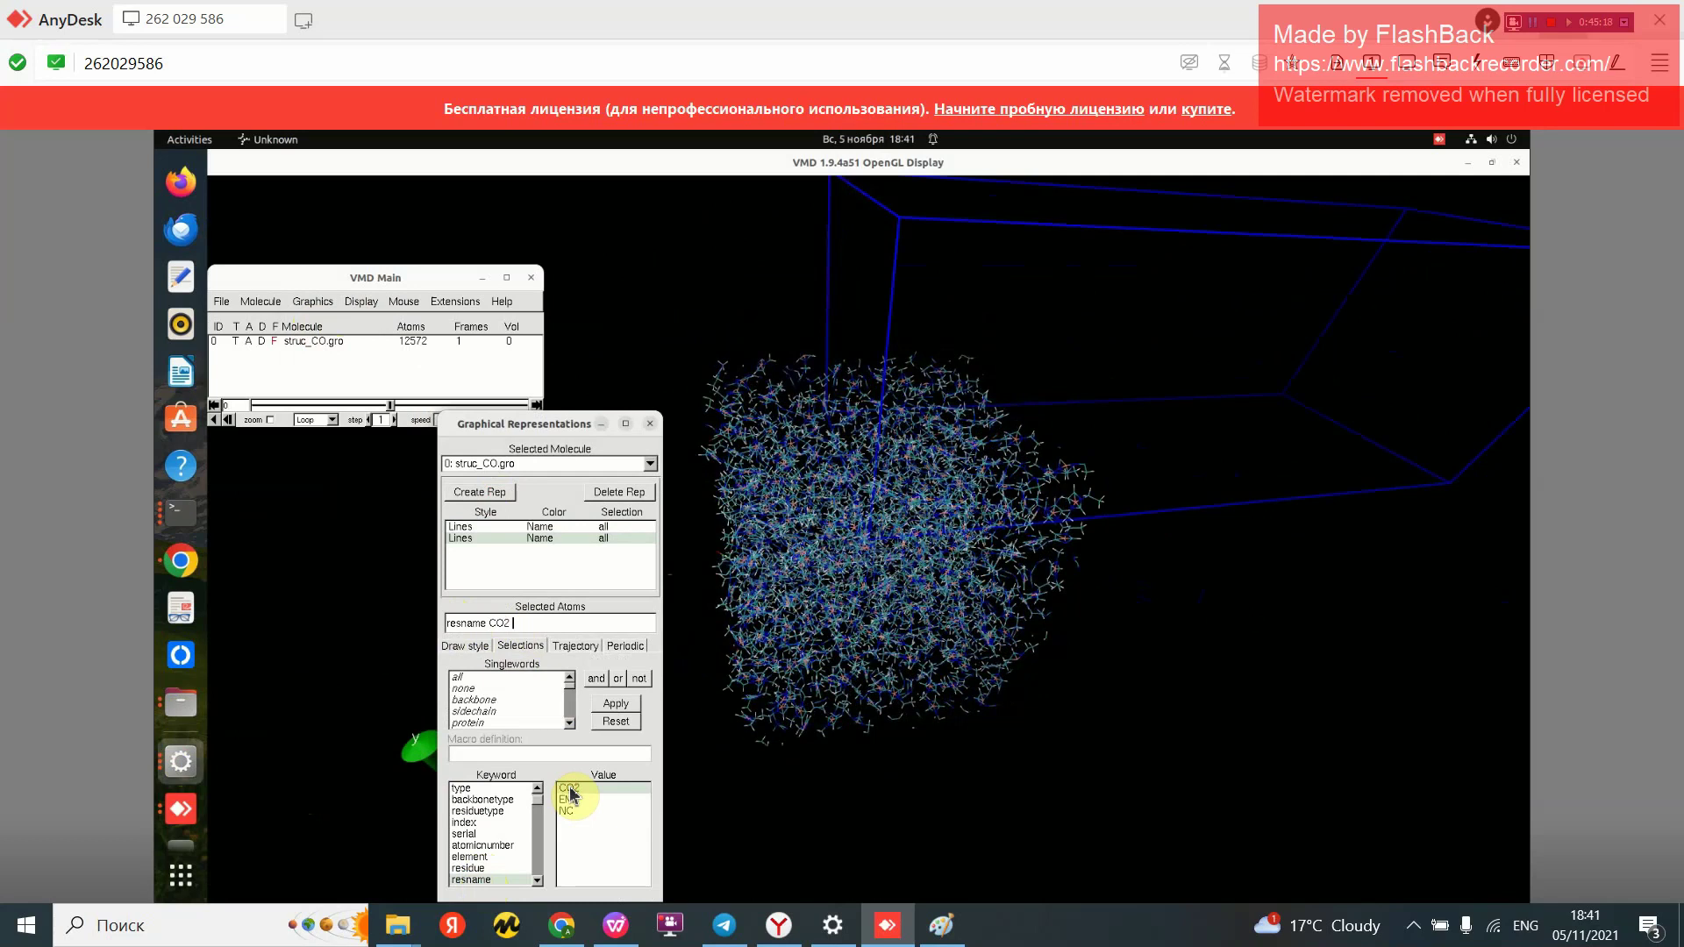
key("Return")
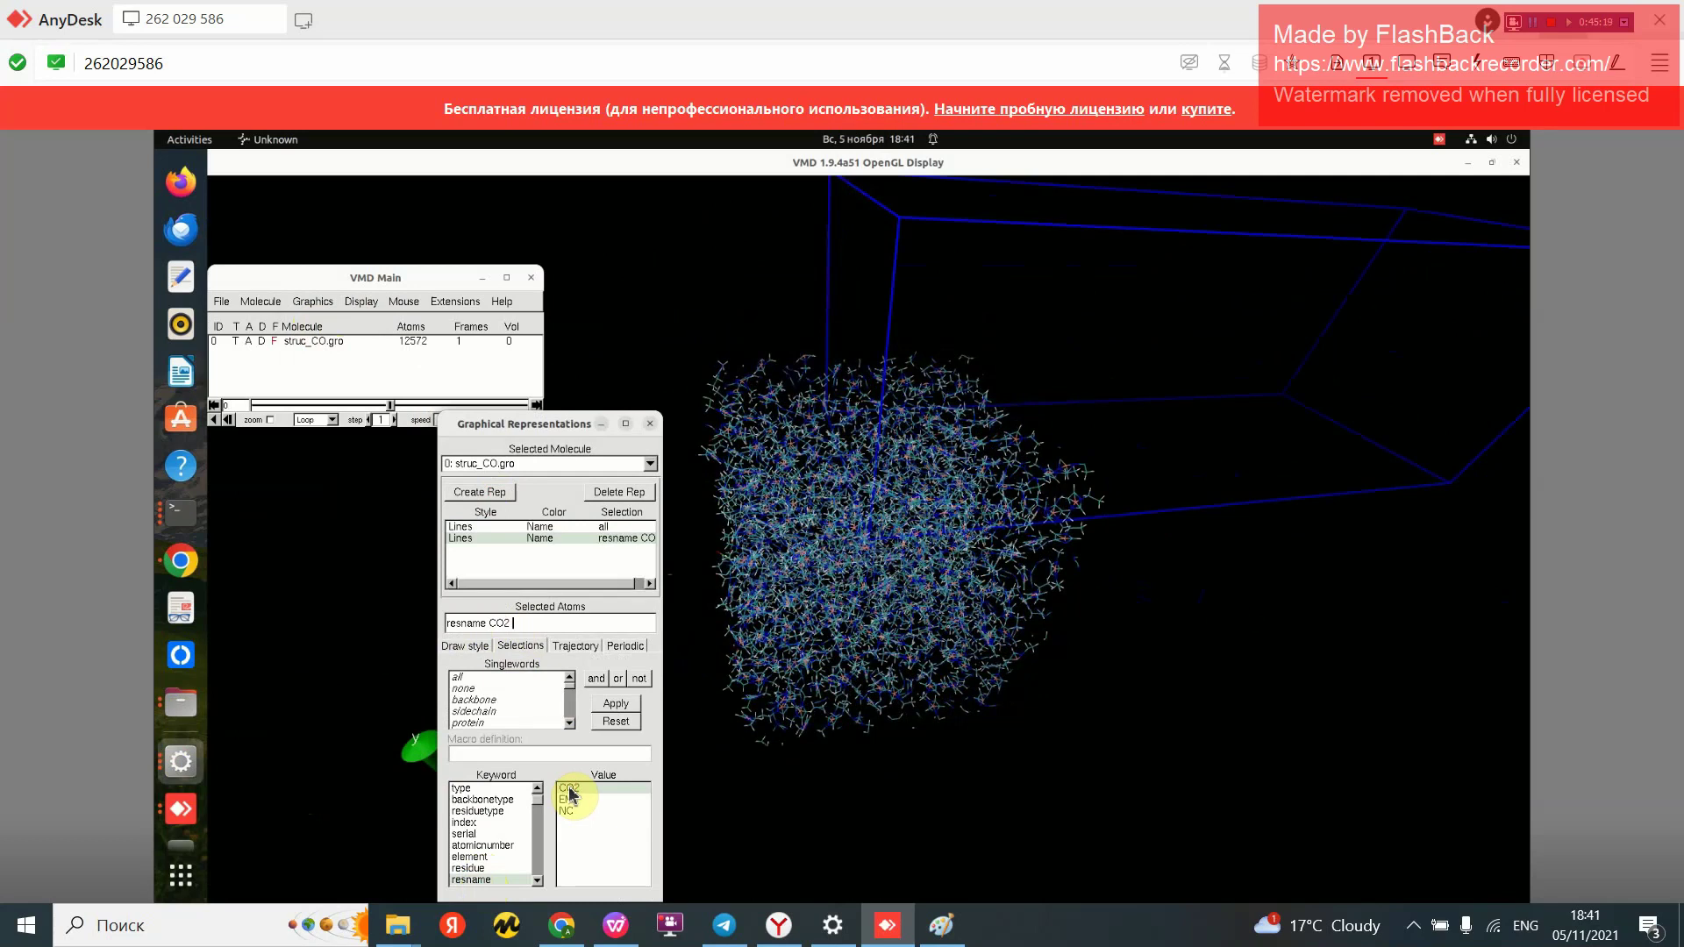
Step: Set the CO2 representation's drawing method to VDW, examine the molecules' placement from several sides, and minimize the display
left_click(472, 646)
left_click(481, 713)
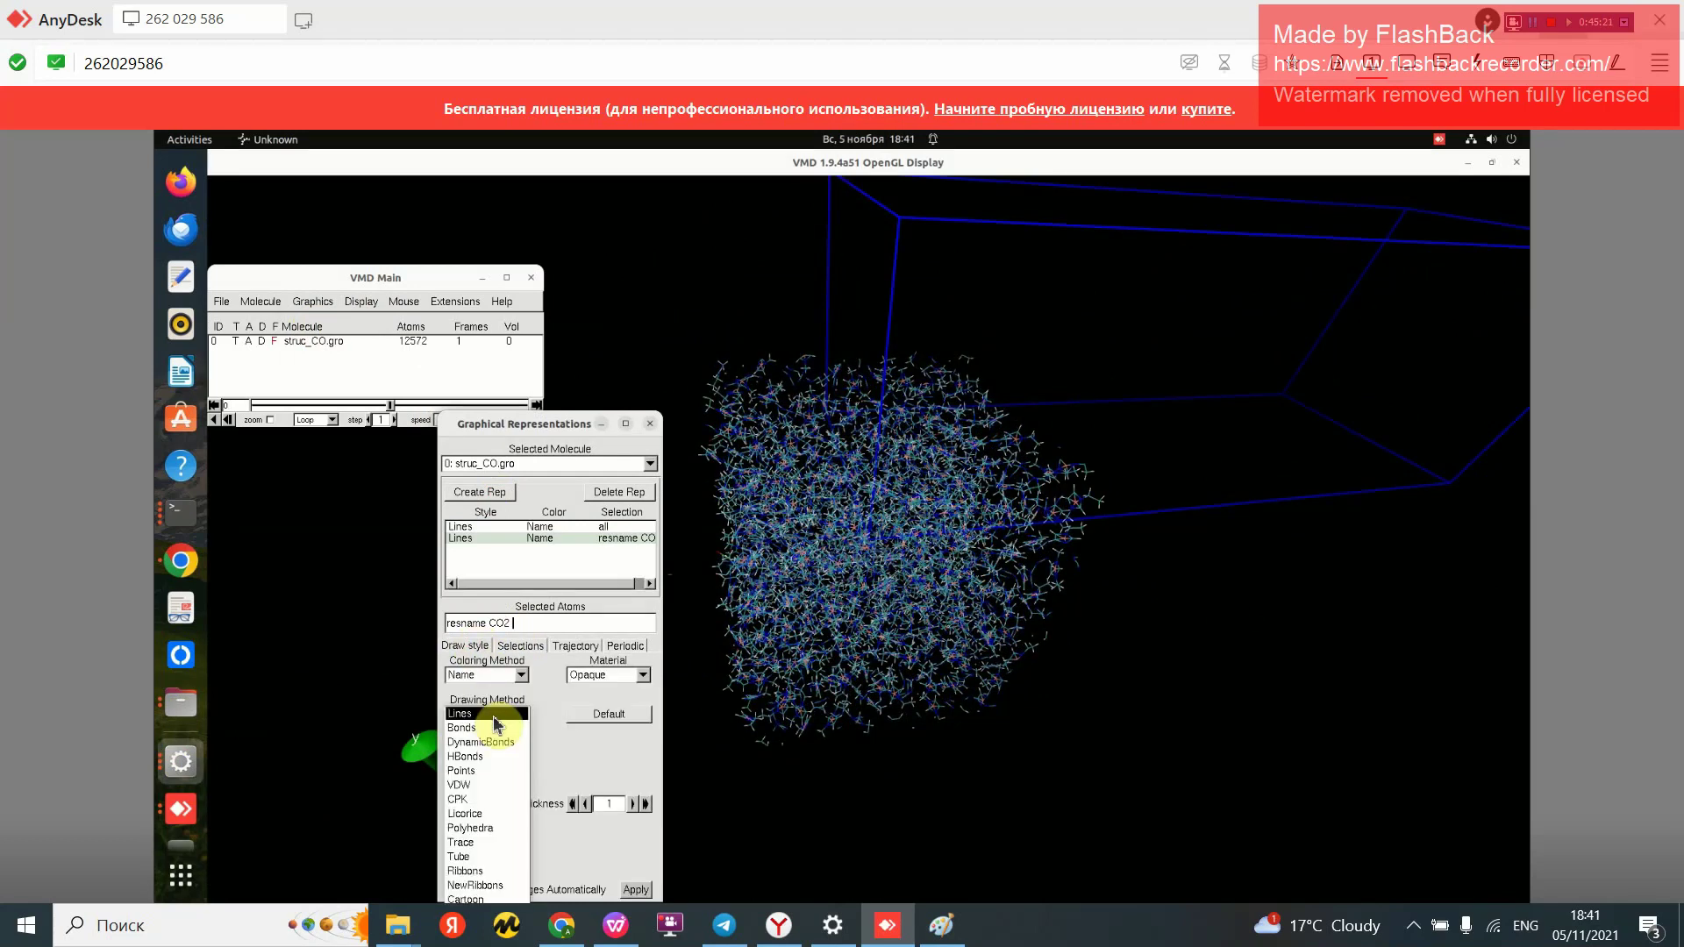
left_click(458, 785)
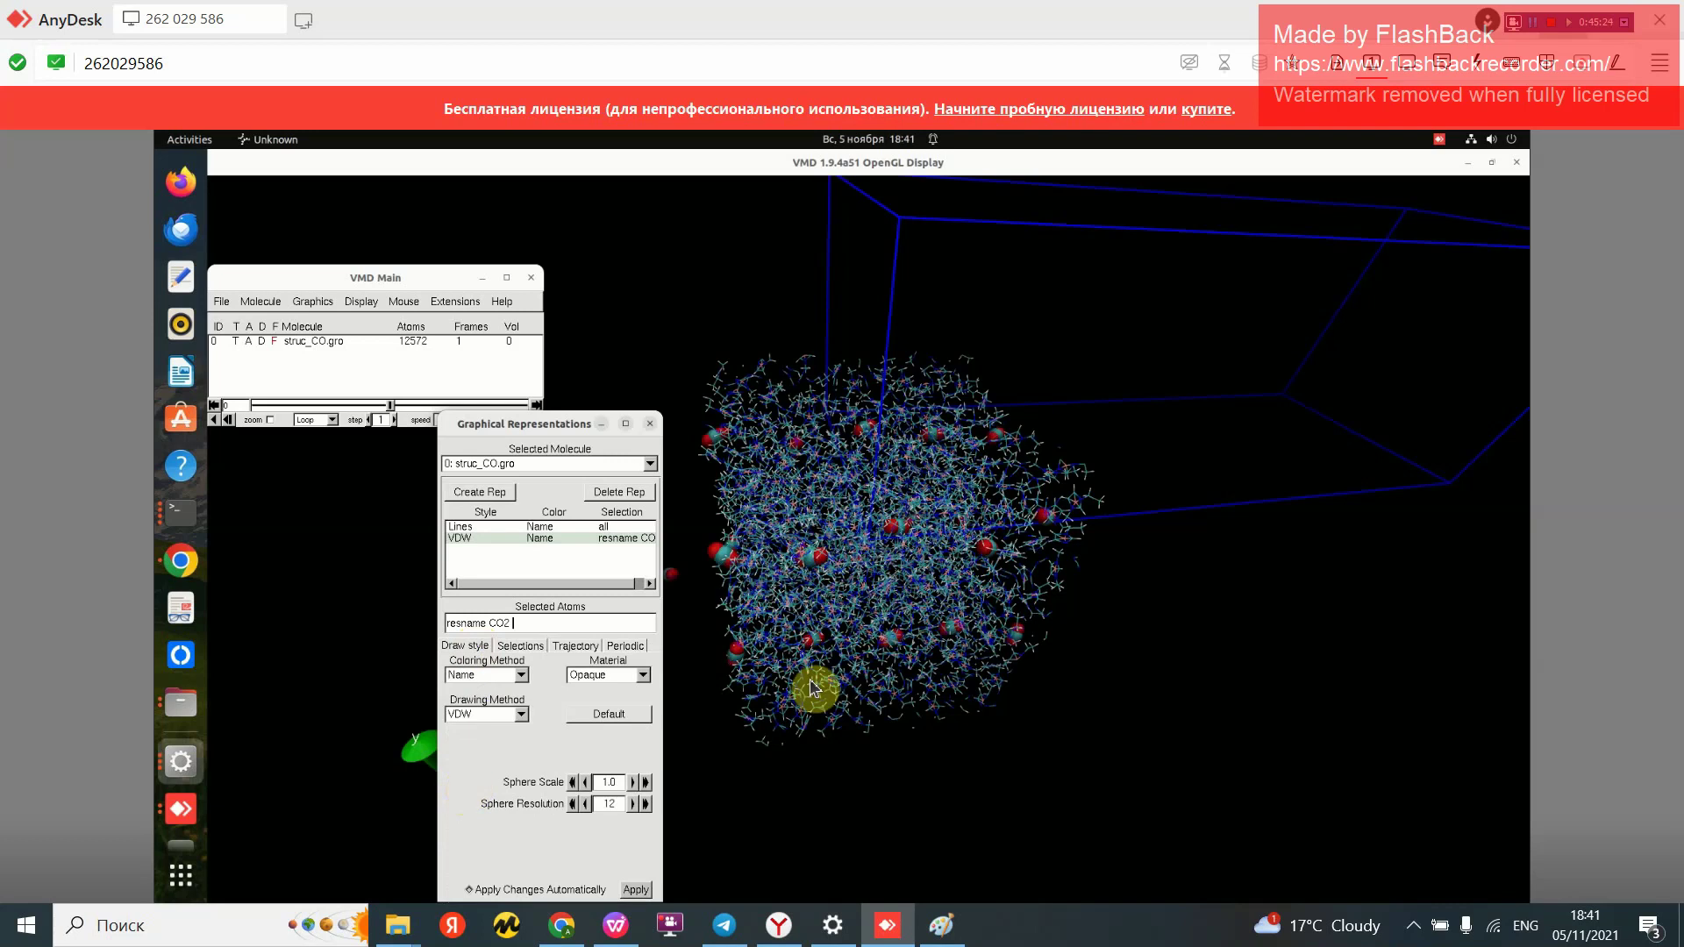
left_click(867, 706)
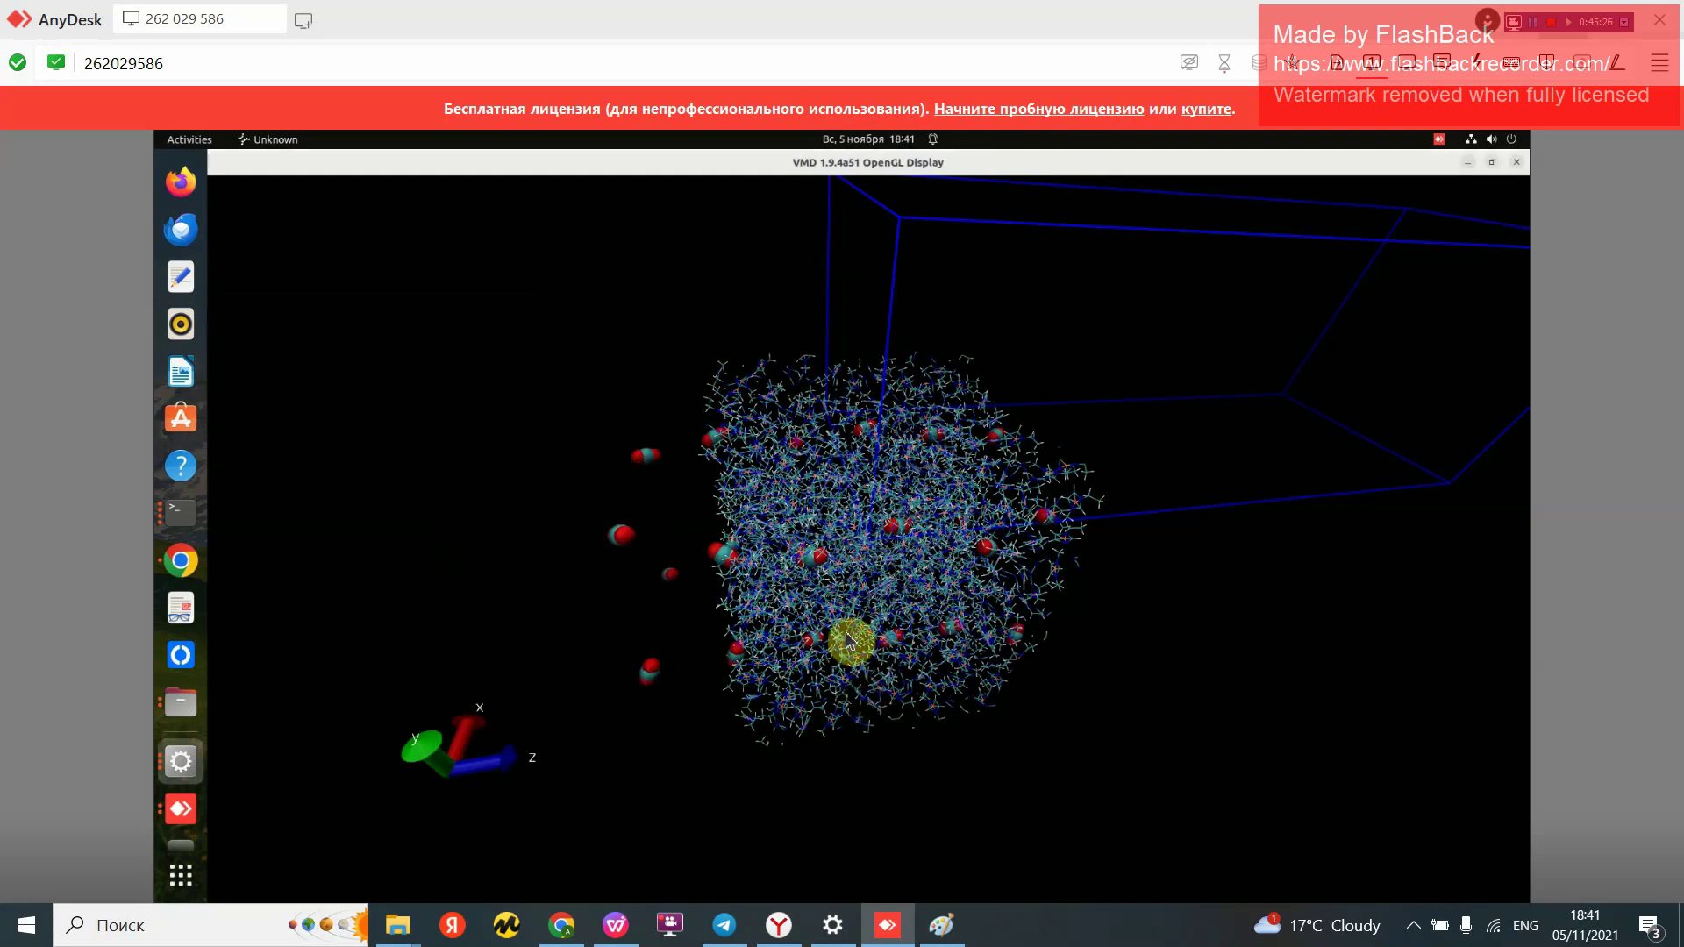
left_click_drag(849, 610, 990, 656)
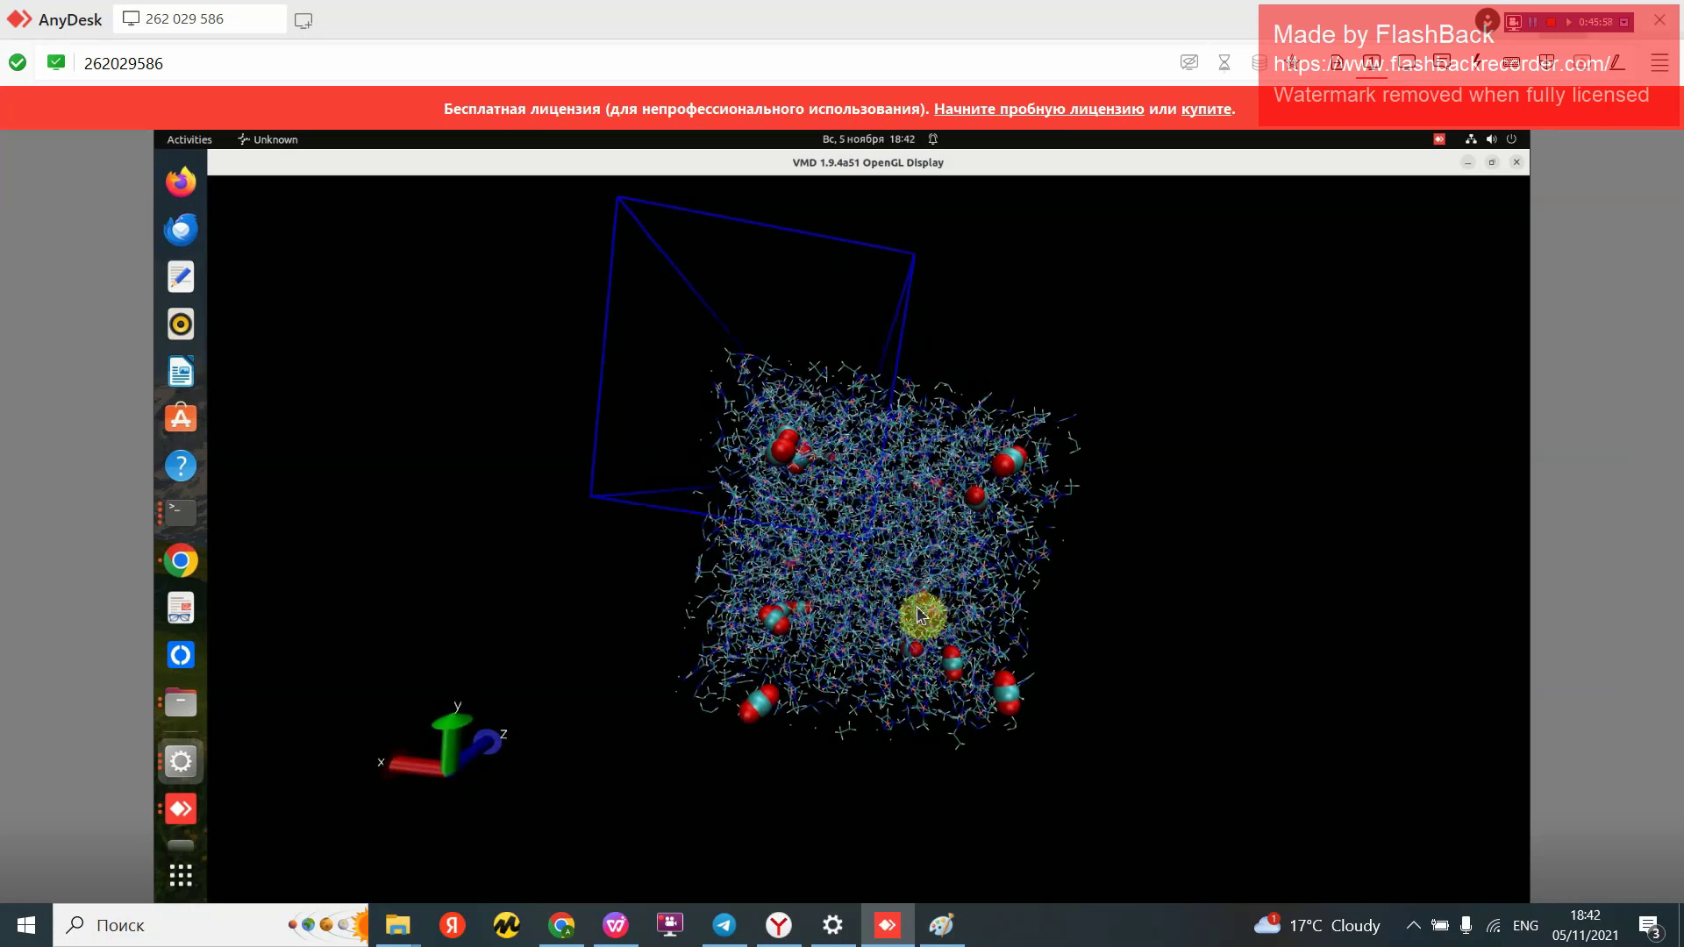
left_click_drag(880, 614, 819, 615)
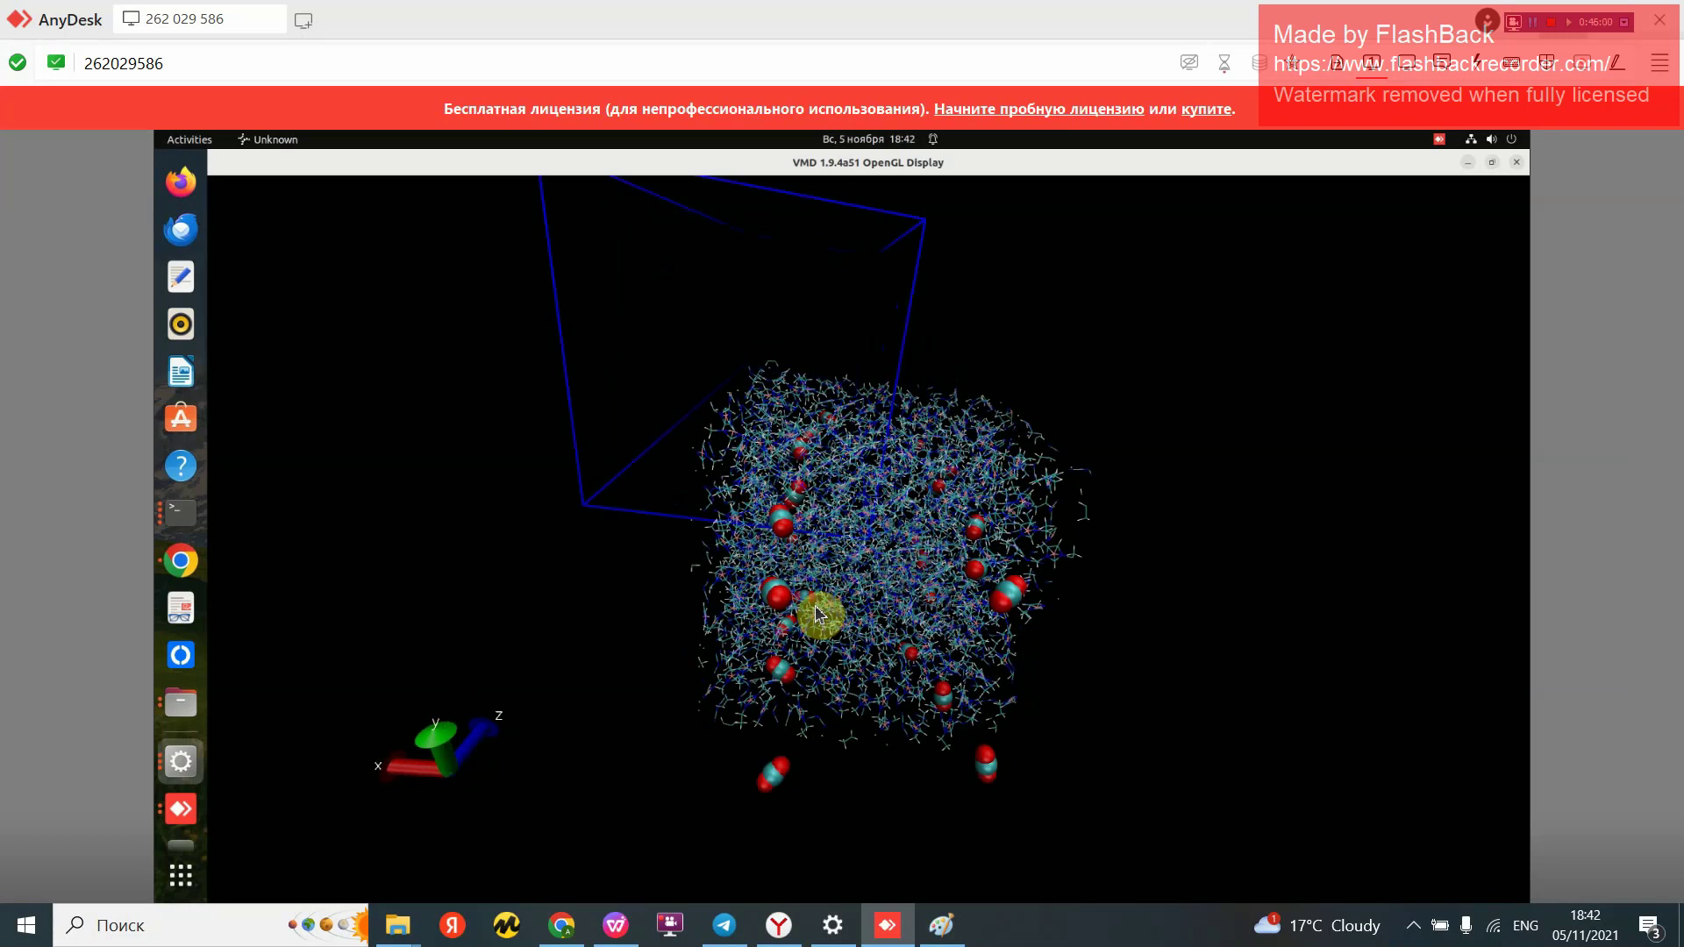
left_click(819, 612)
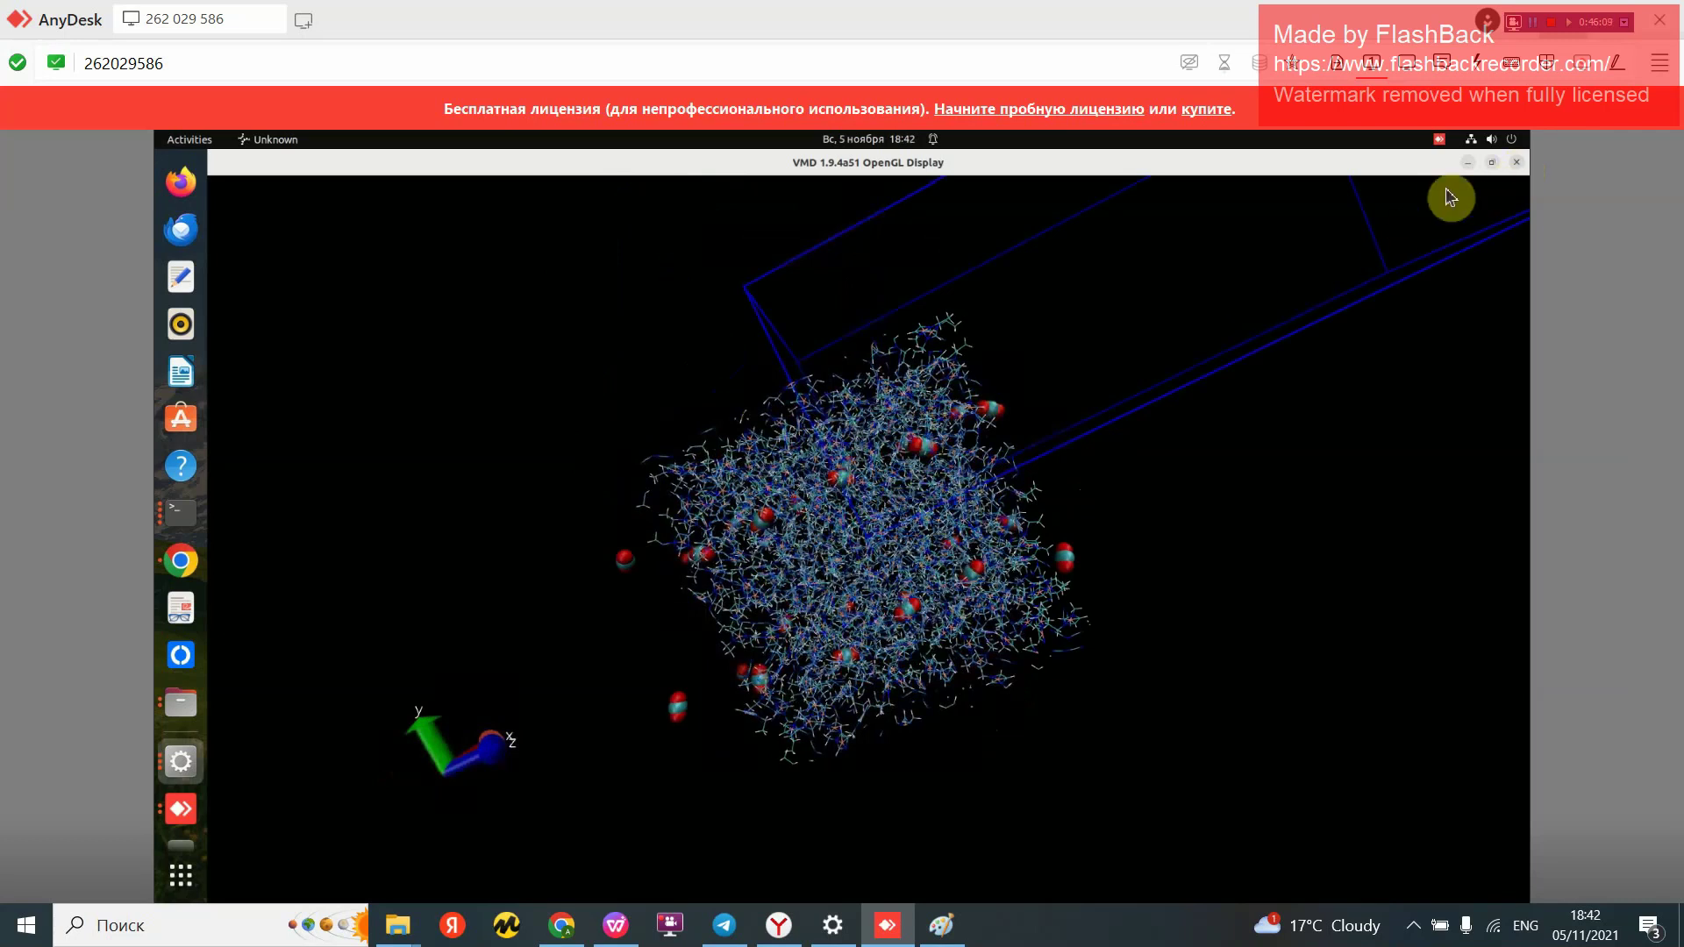
left_click(1464, 164)
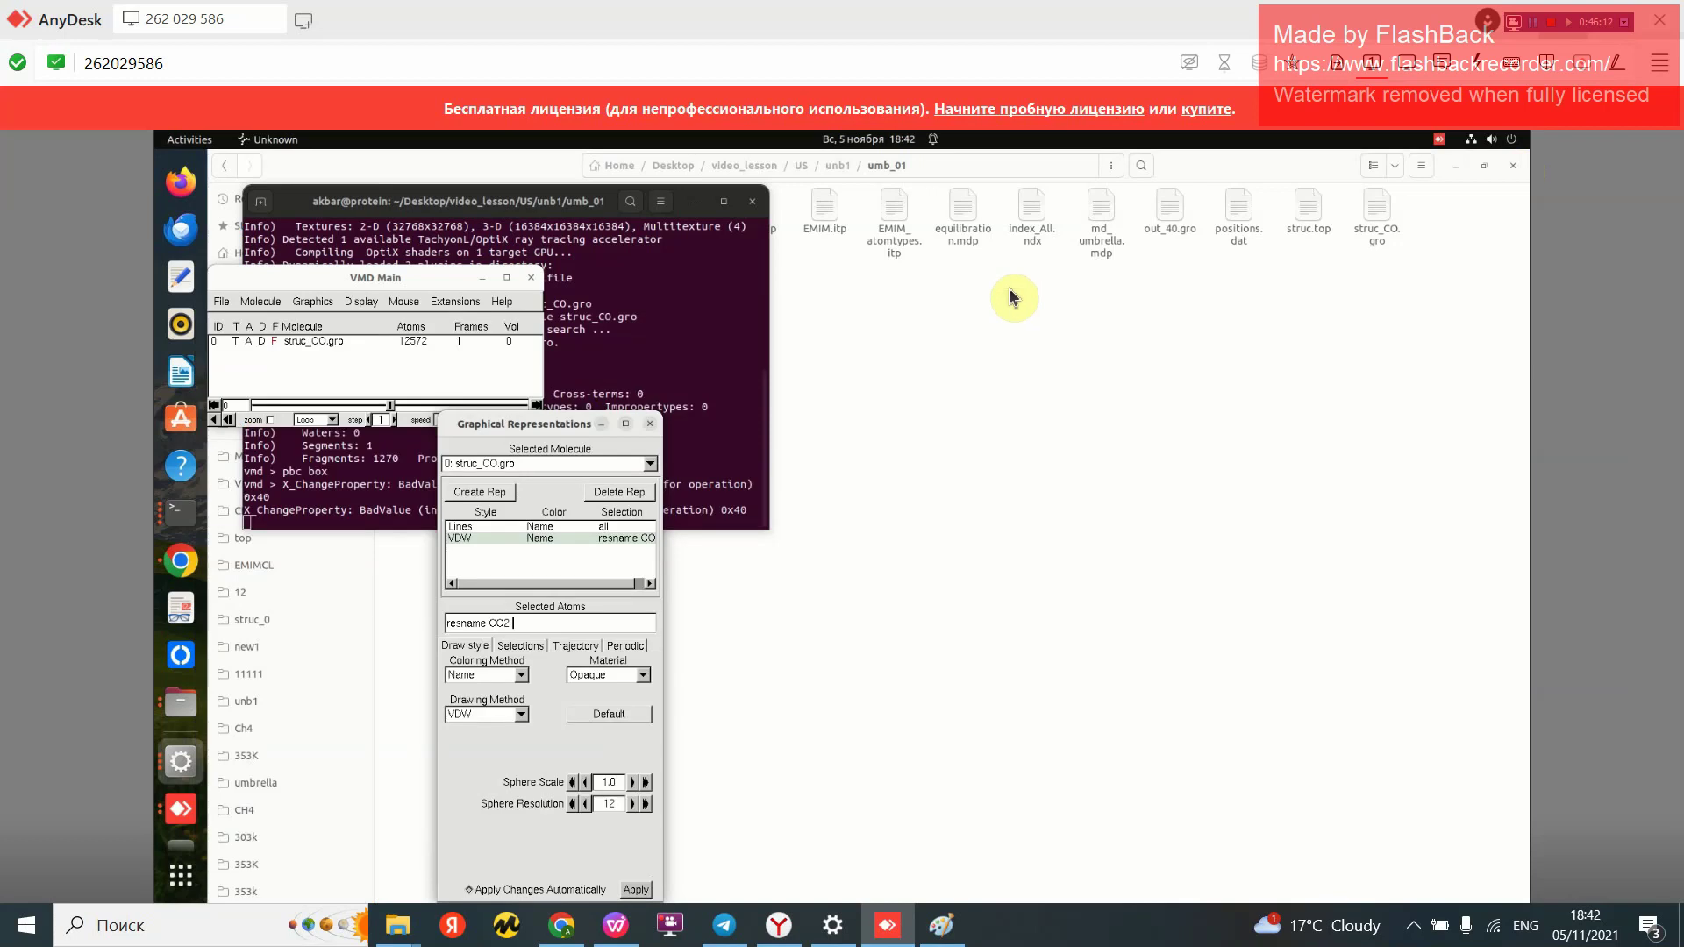
Step: Go back to unb1, open the umb_14 folder, and load its struc_CO.gro in VMD from a terminal started there
left_click(935, 389)
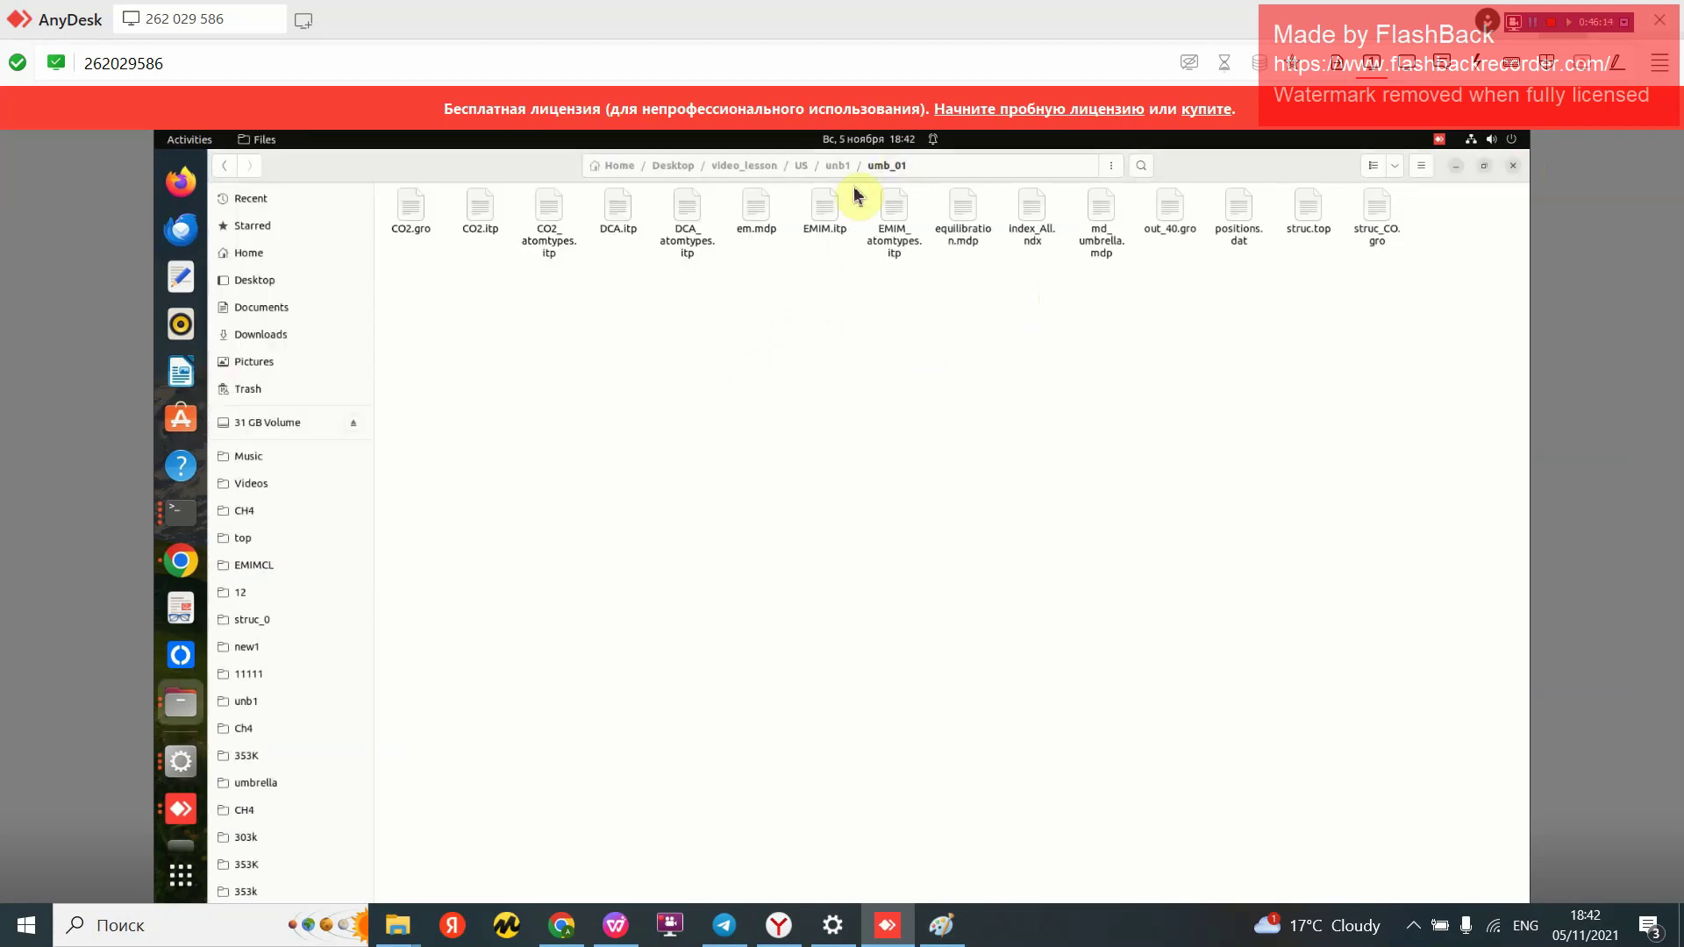
left_click(225, 165)
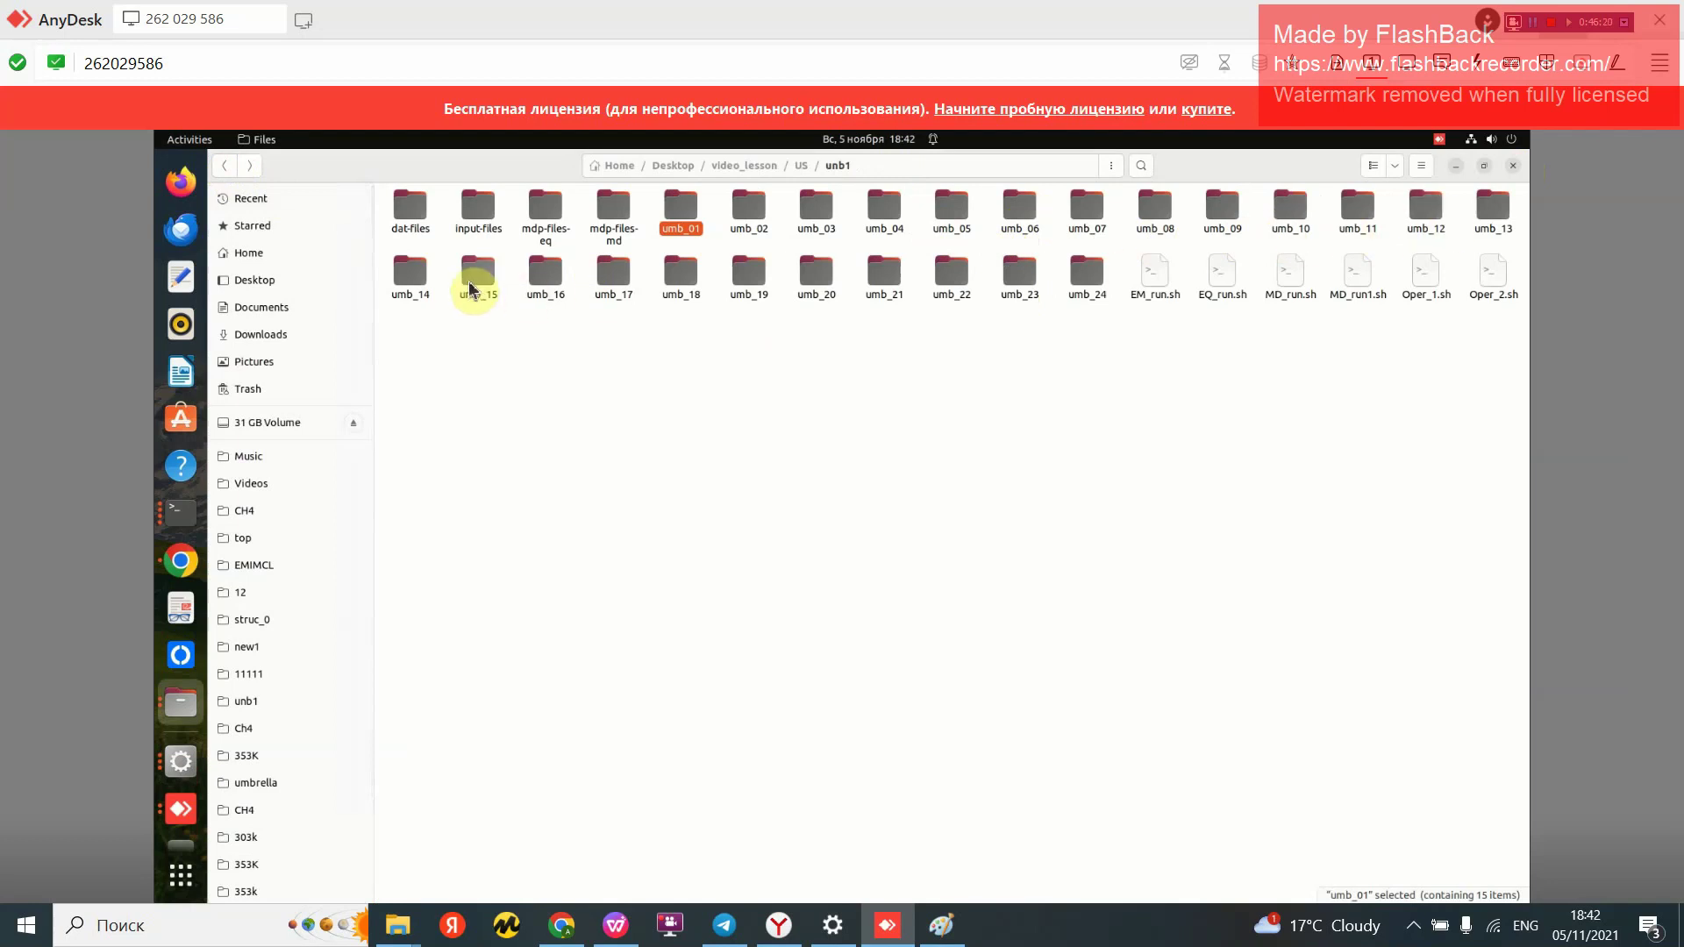
double_click(408, 272)
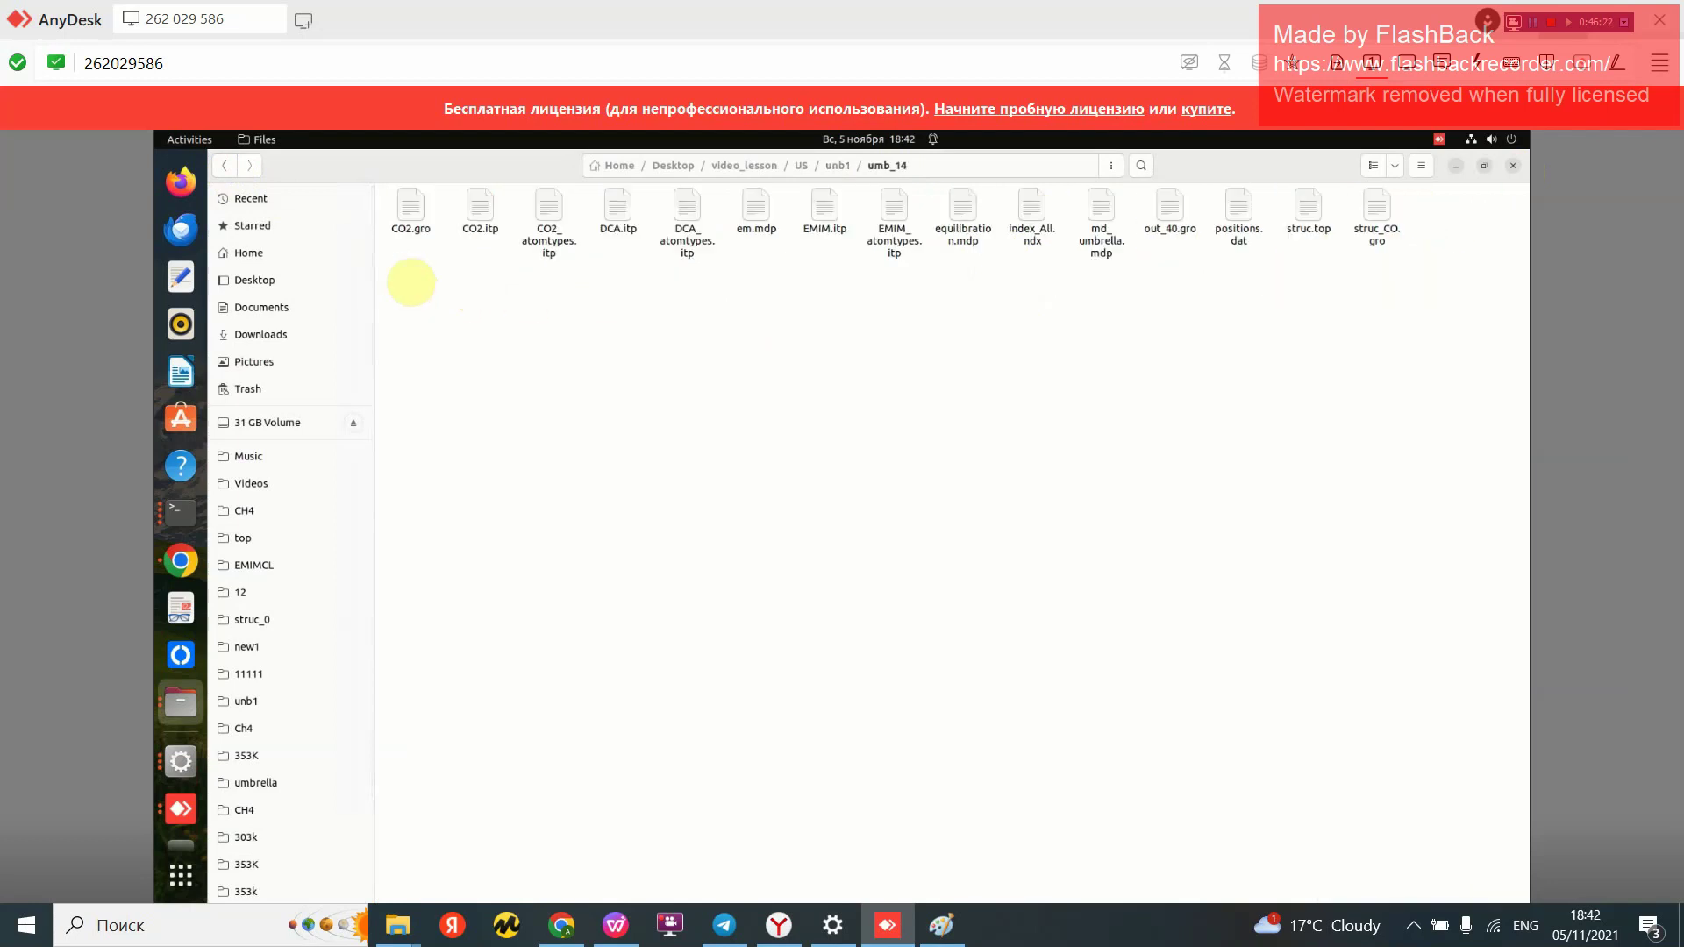
right_click(663, 321)
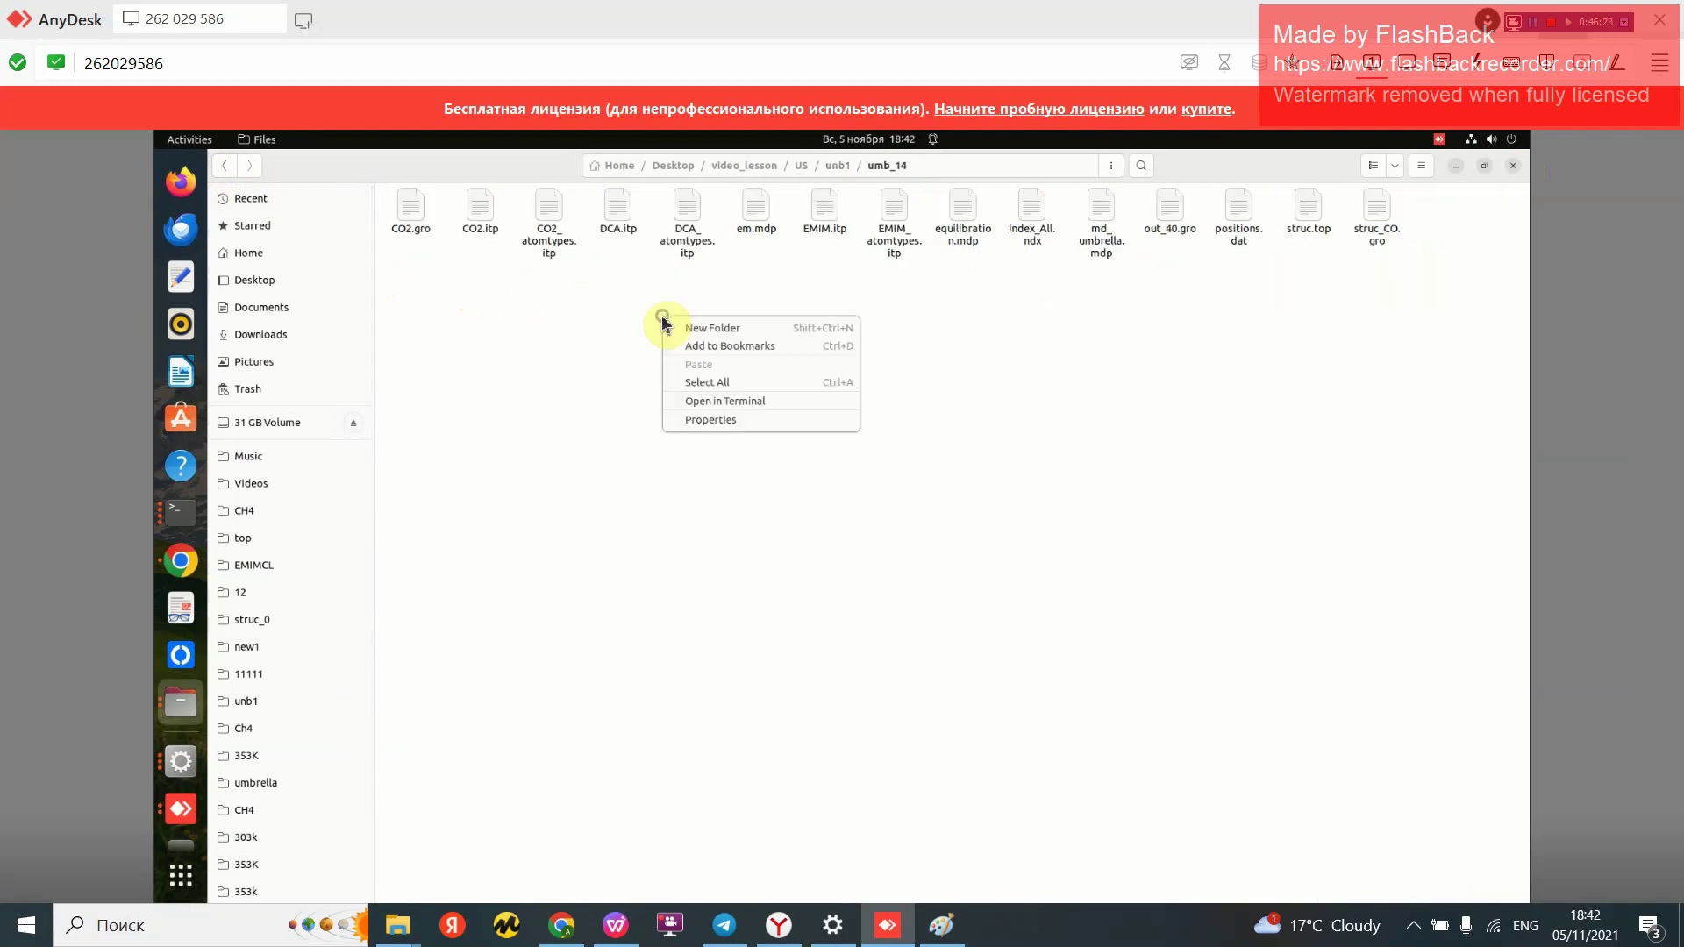
left_click(713, 403)
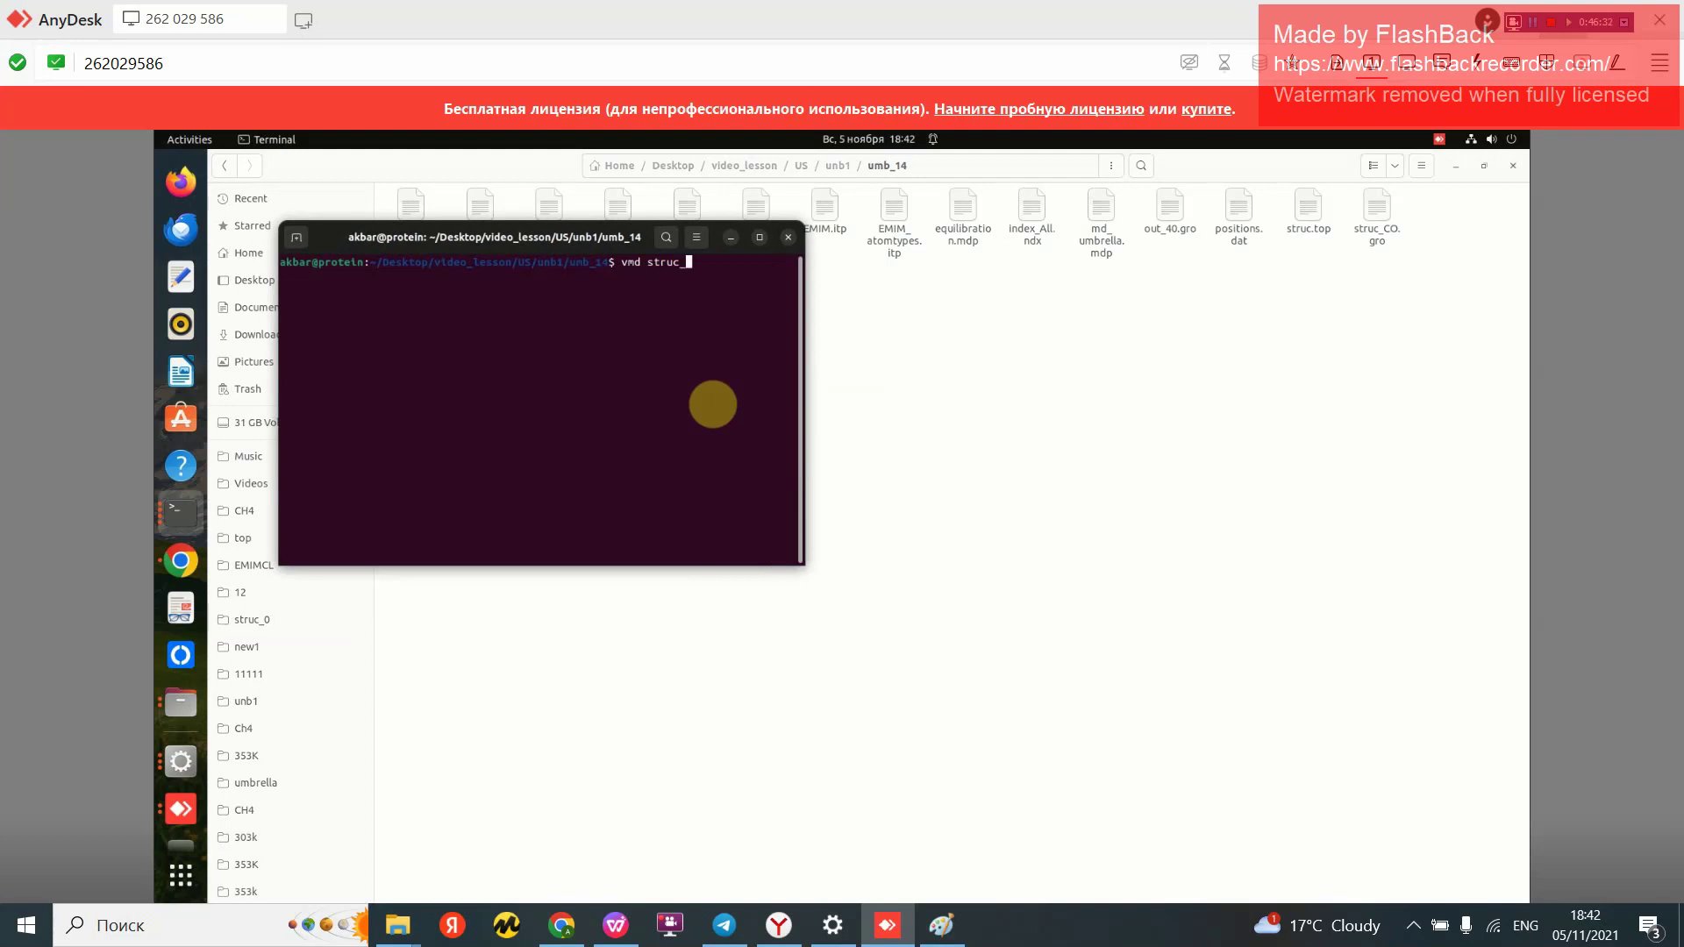
key("Return")
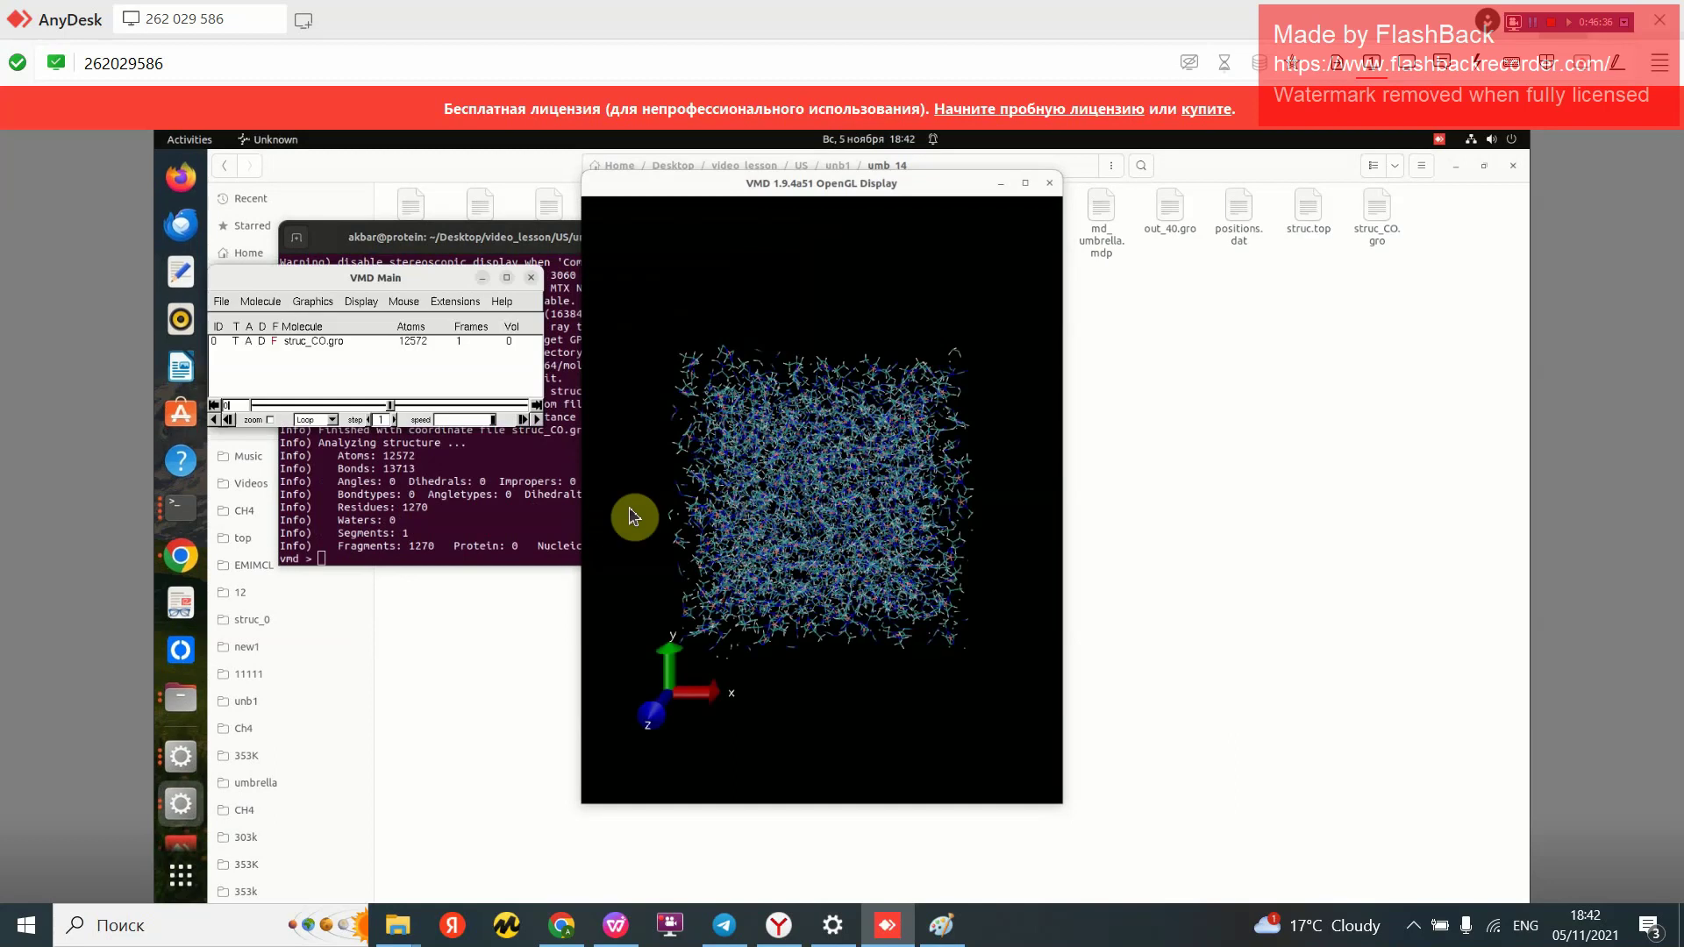
Step: Open the graphical representations of umb_14's struc_CO.gro and create a second representation
left_click(310, 303)
left_click(314, 321)
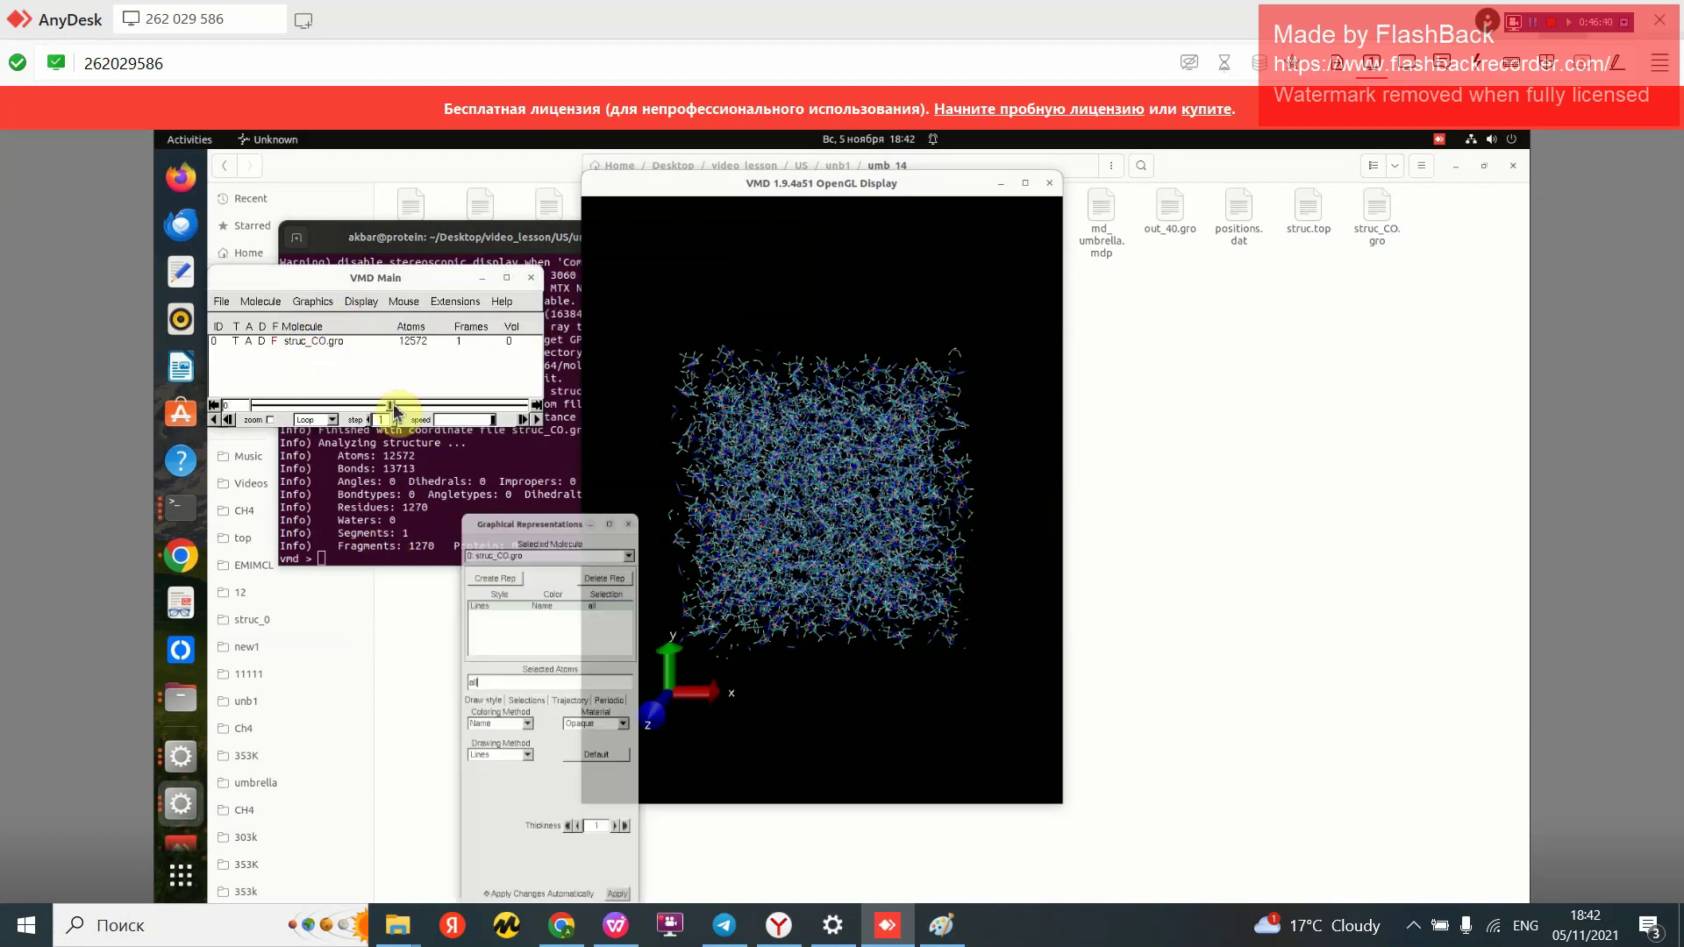
left_click(506, 647)
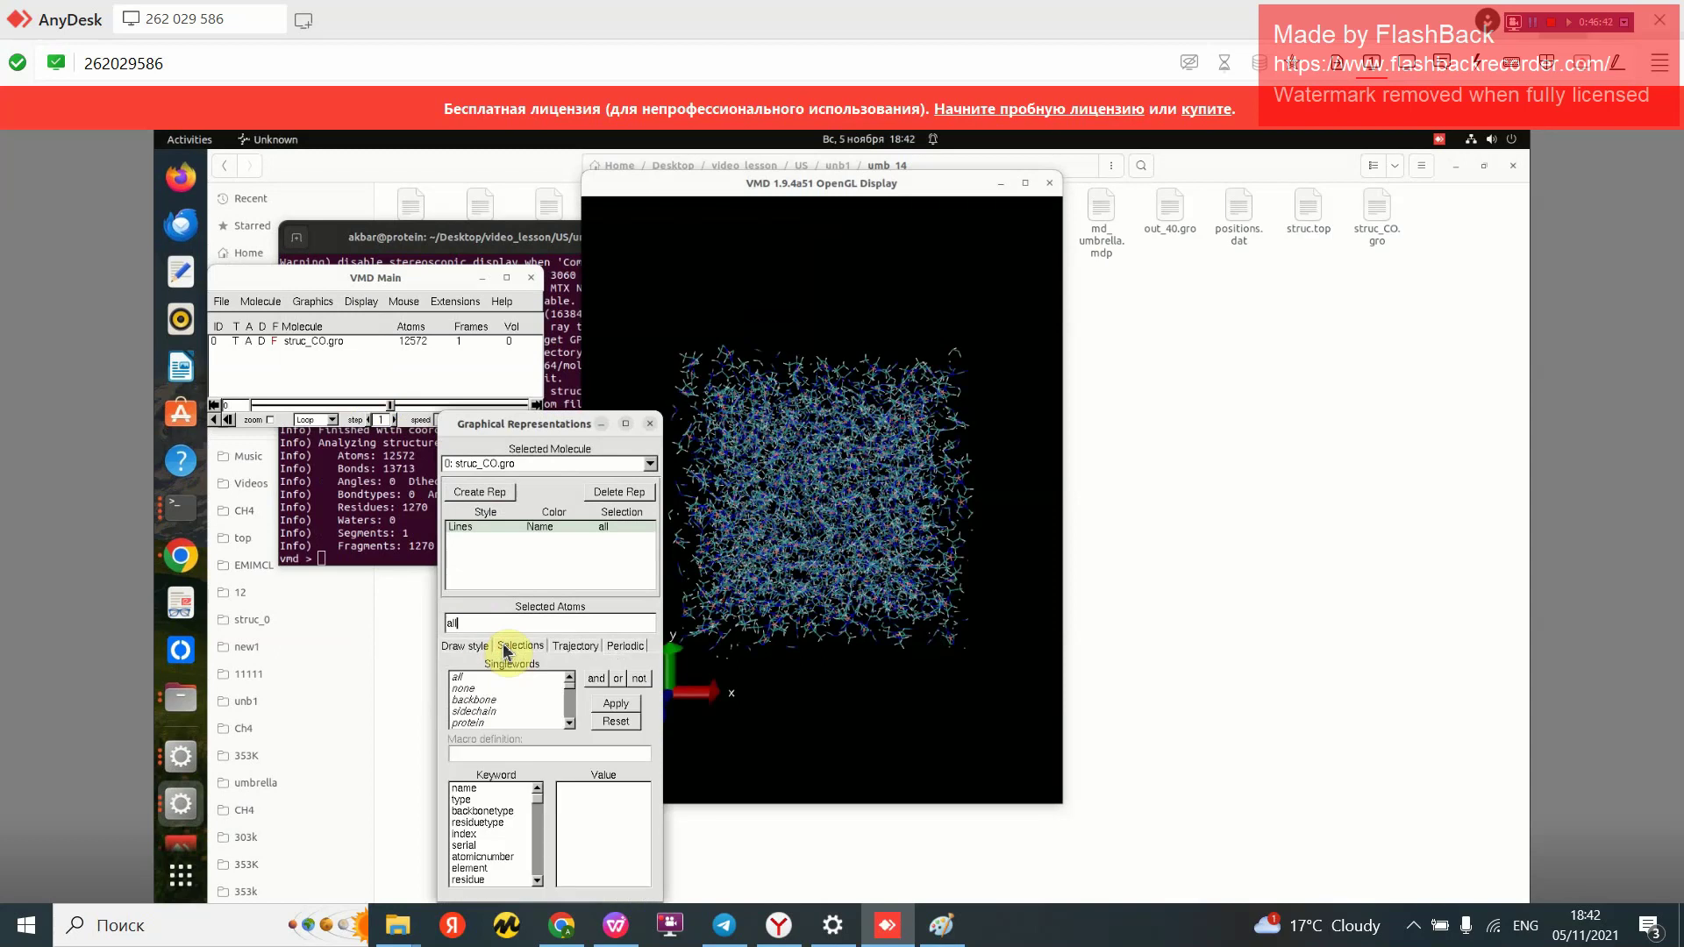
left_click(478, 492)
Step: Set the second representation's atom selection to resname CO2 for the umb_14 structure
left_click(466, 619)
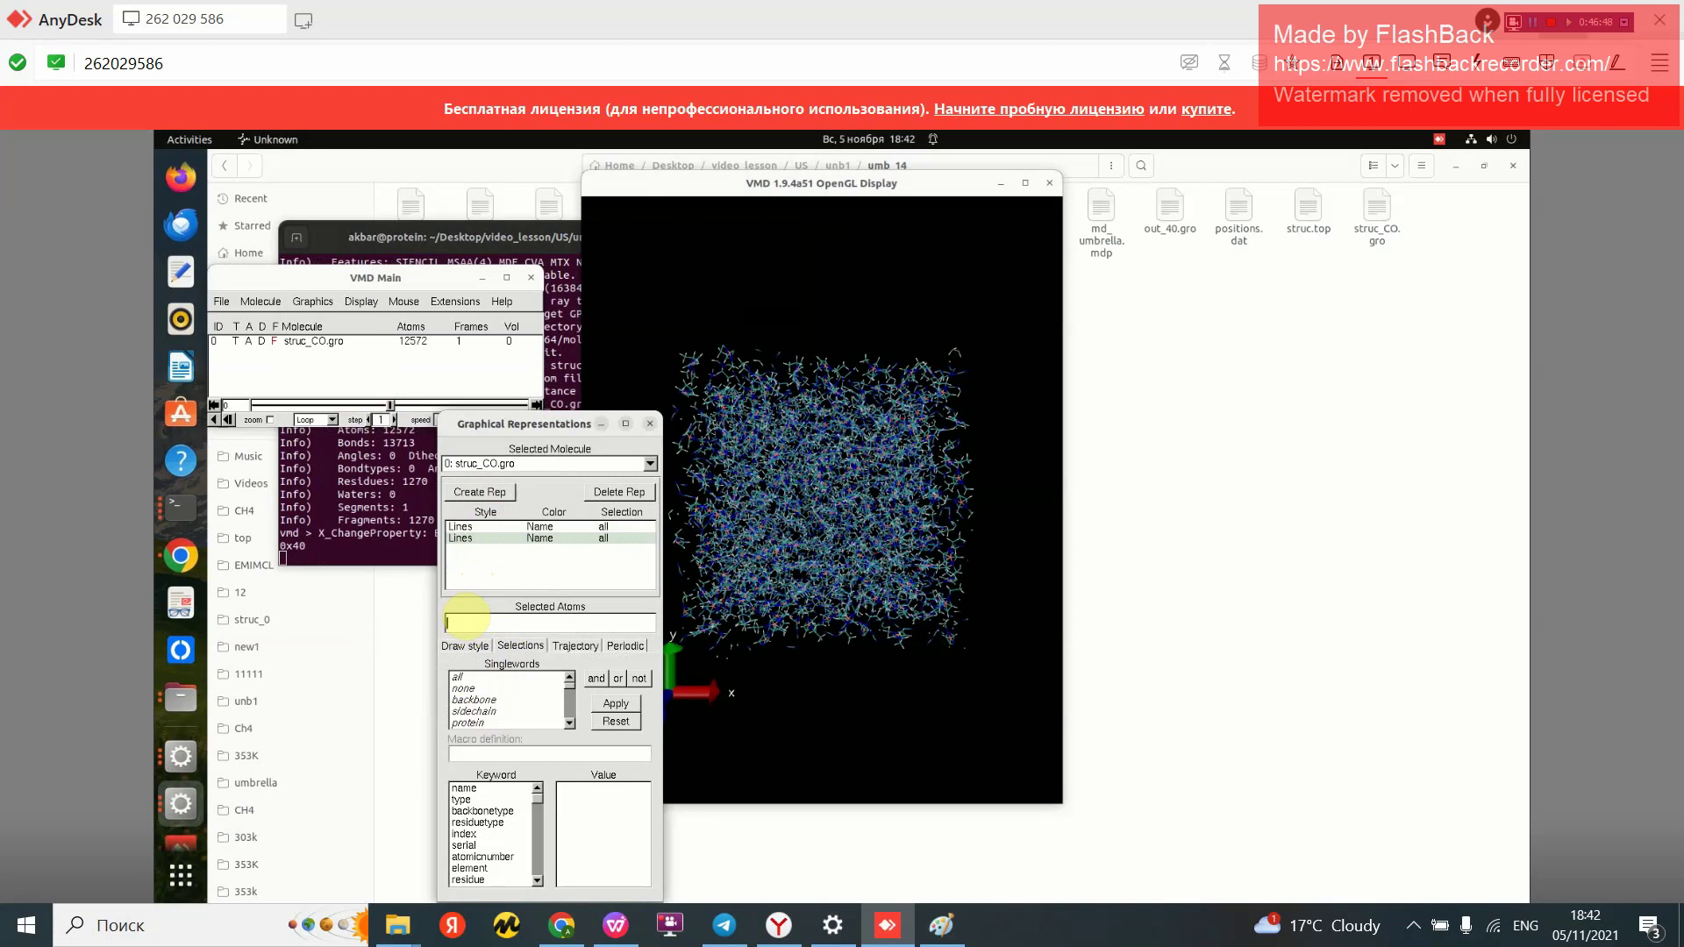
scroll(479, 877, "down", 2)
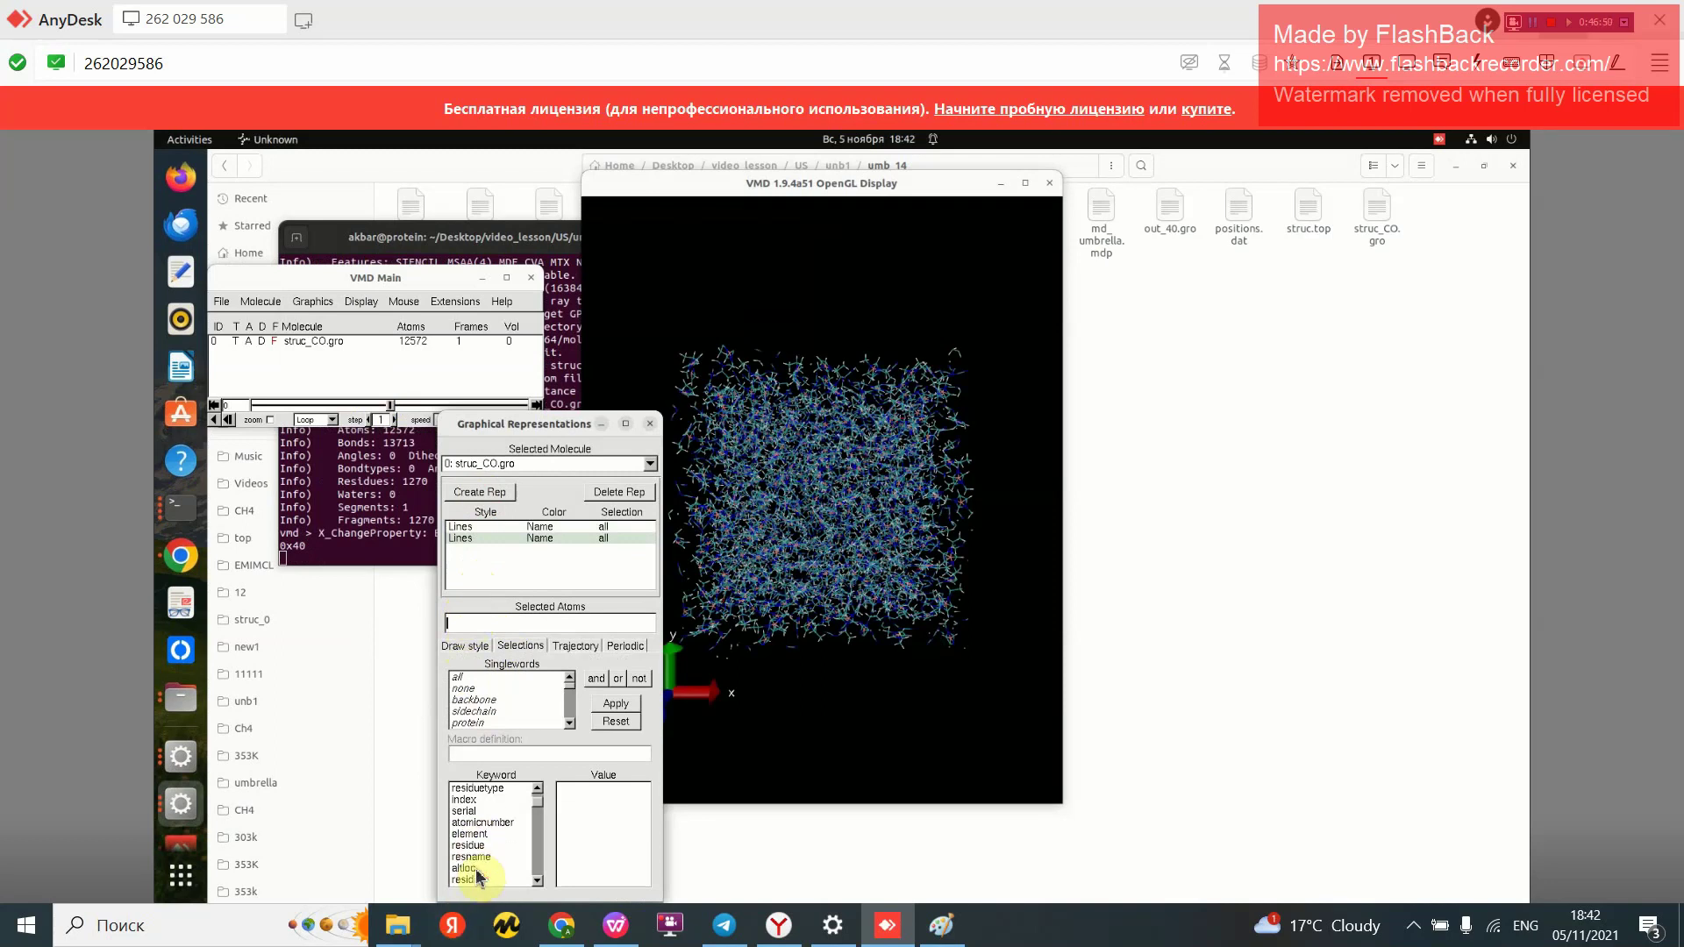
double_click(478, 857)
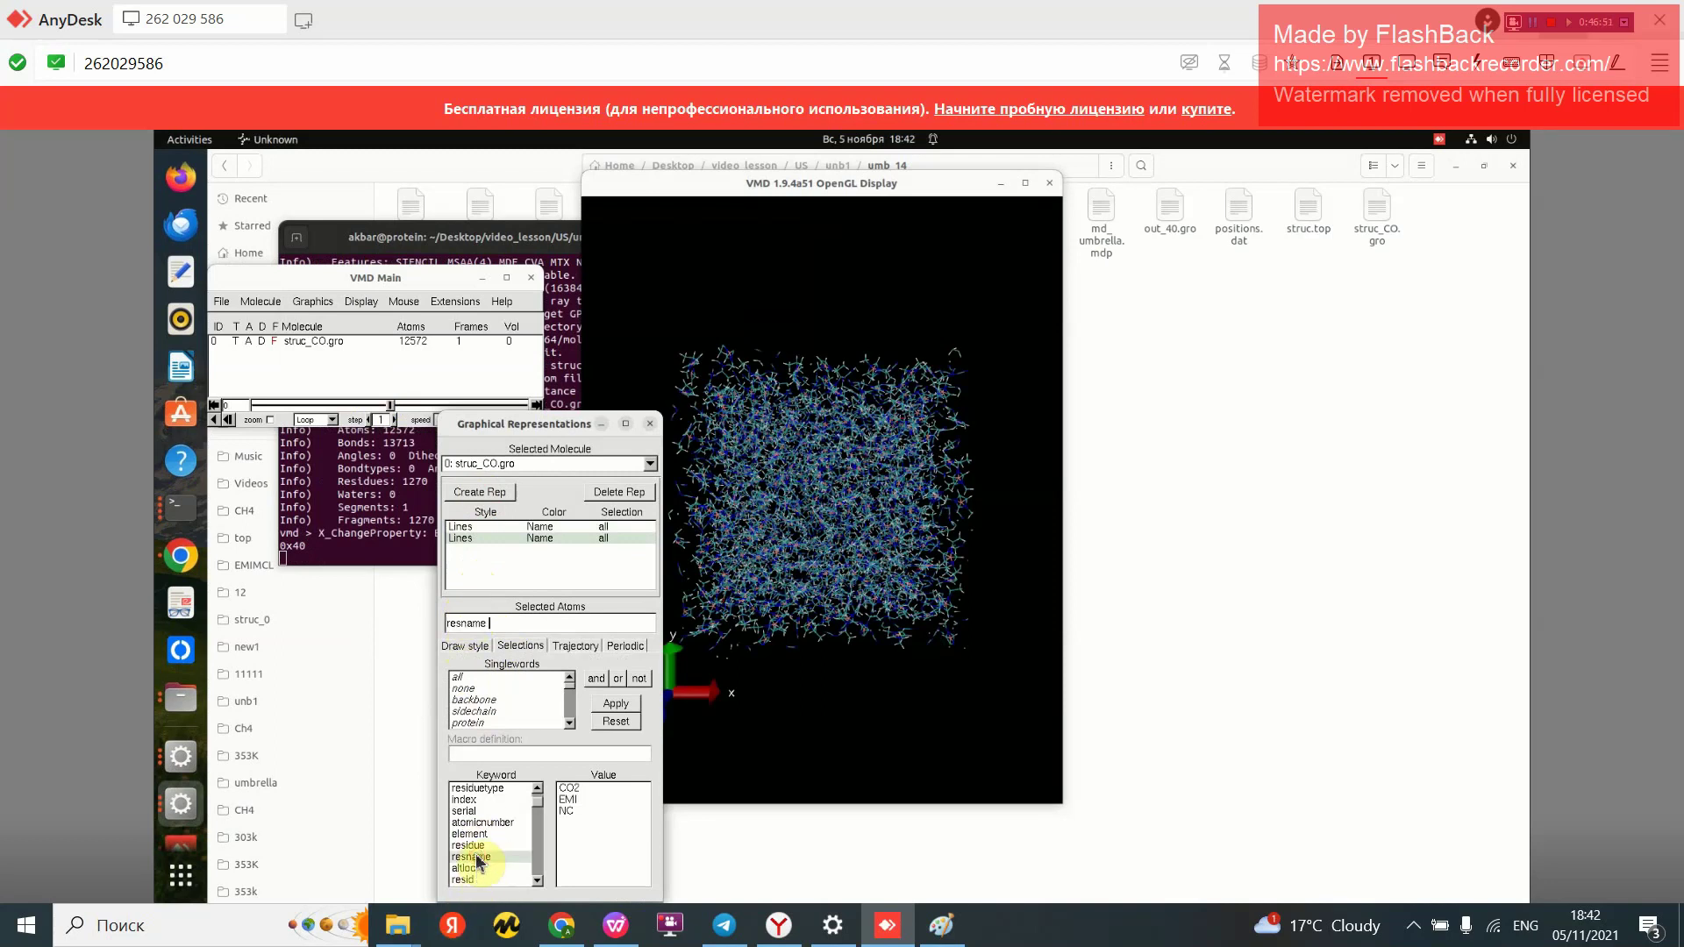
double_click(572, 790)
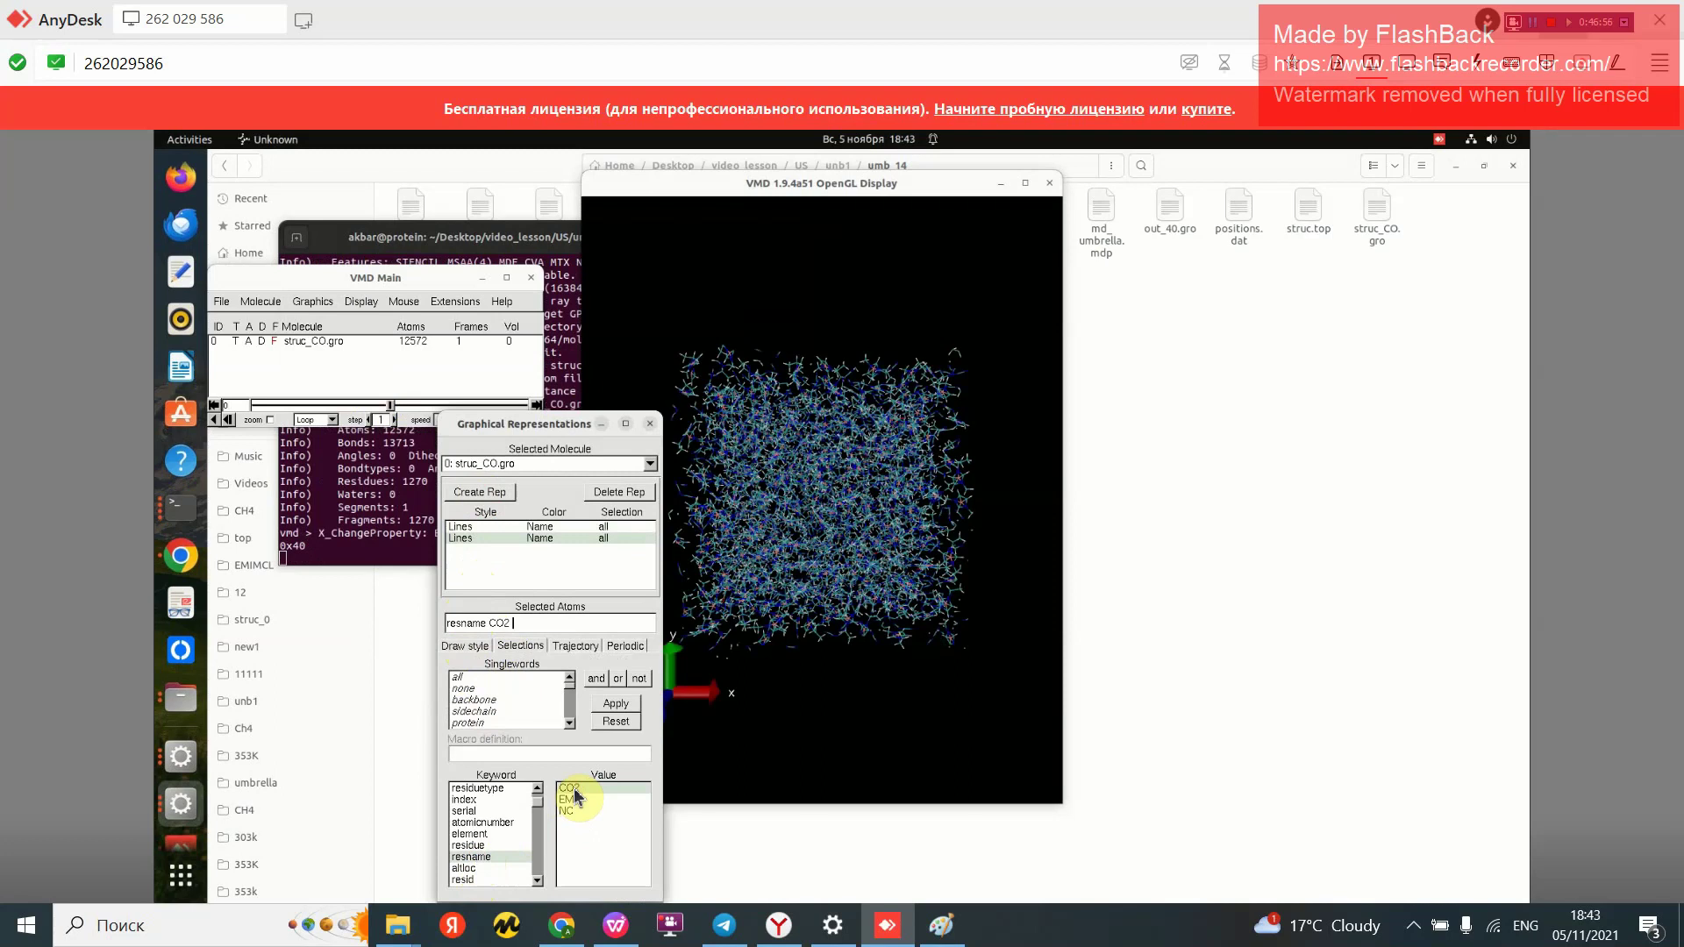
key("Return")
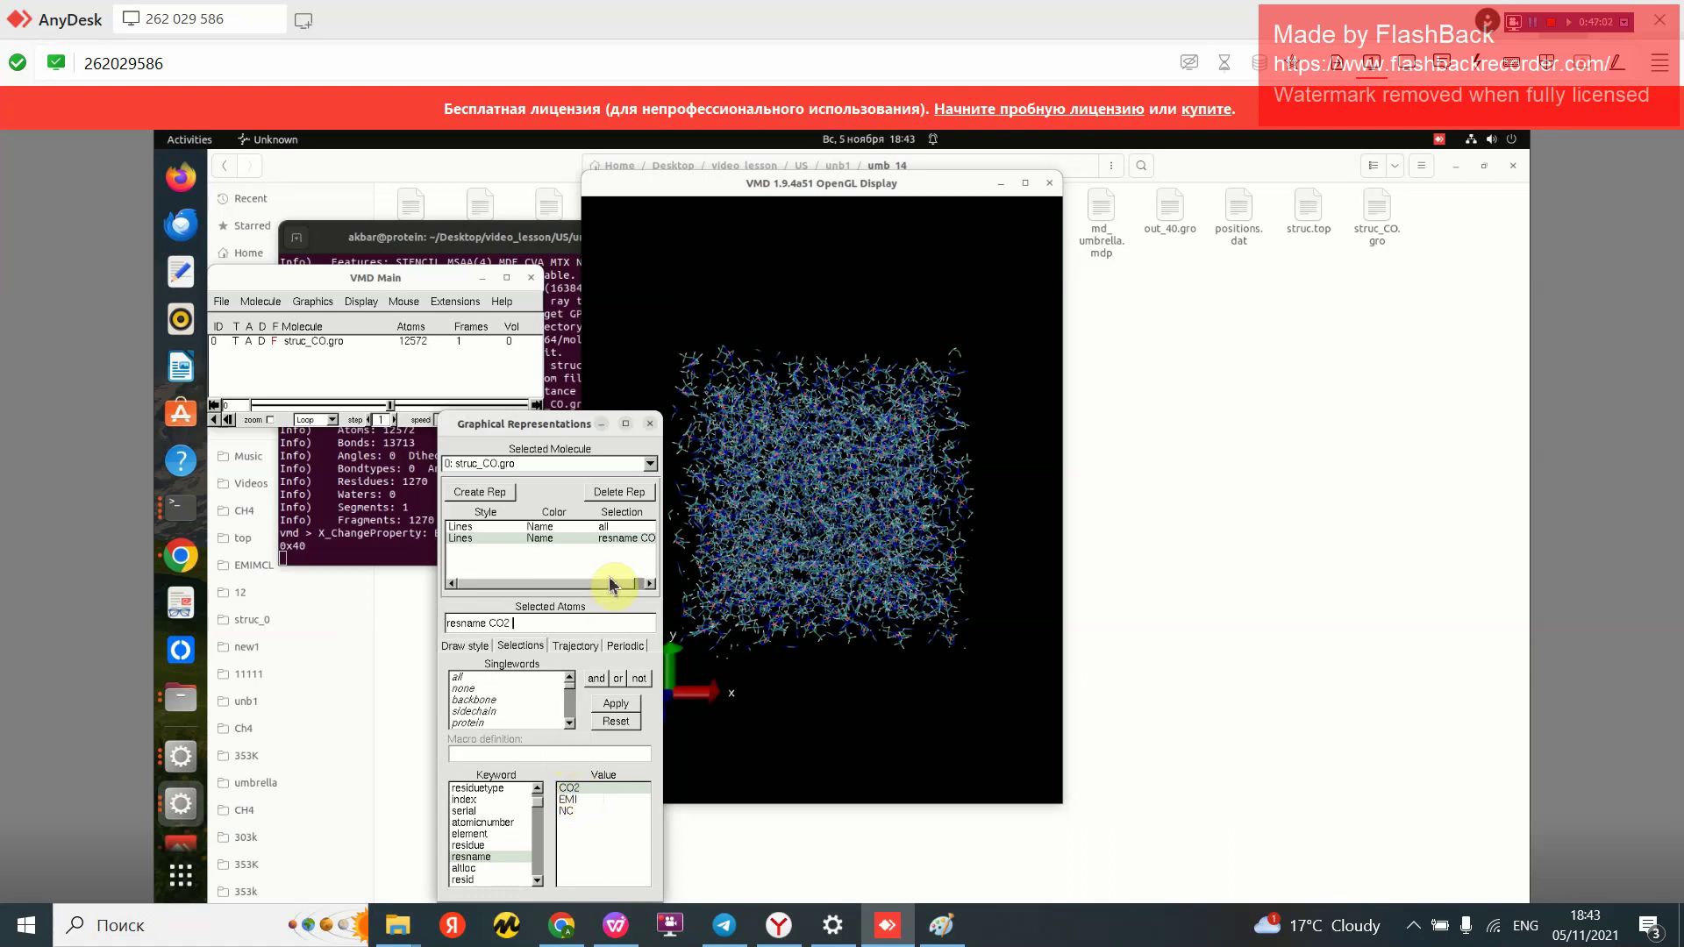
Step: Change the drawing method of the resname CO2 representation to VDW, trying CPK first
left_click(600, 530)
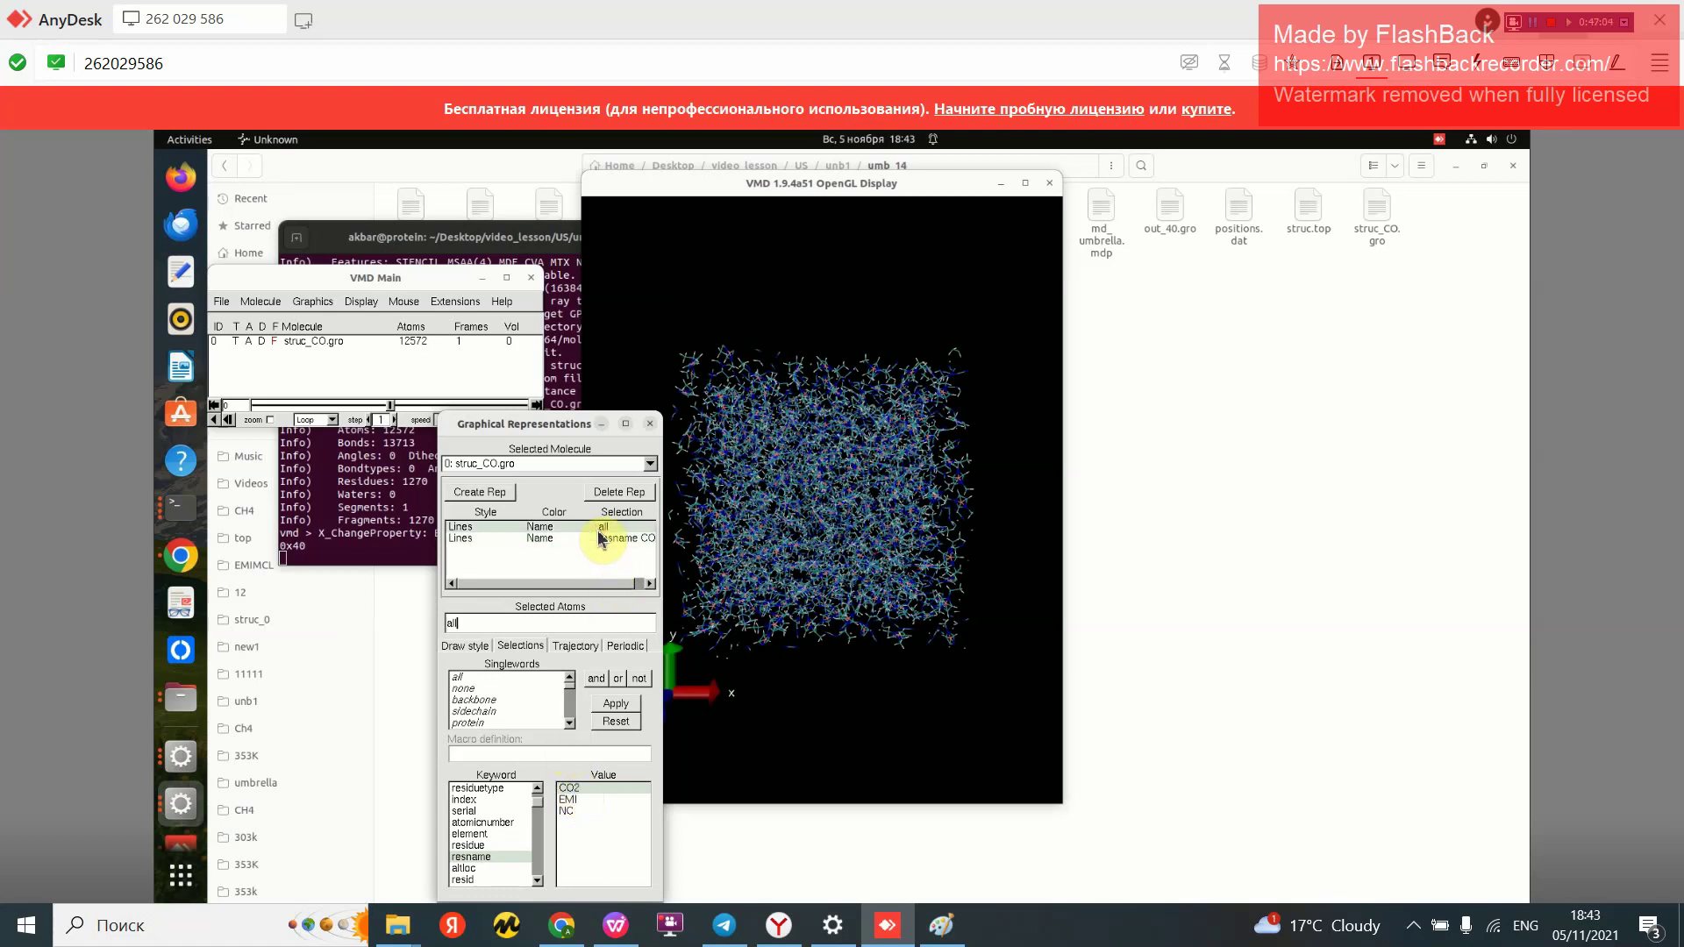
left_click(604, 540)
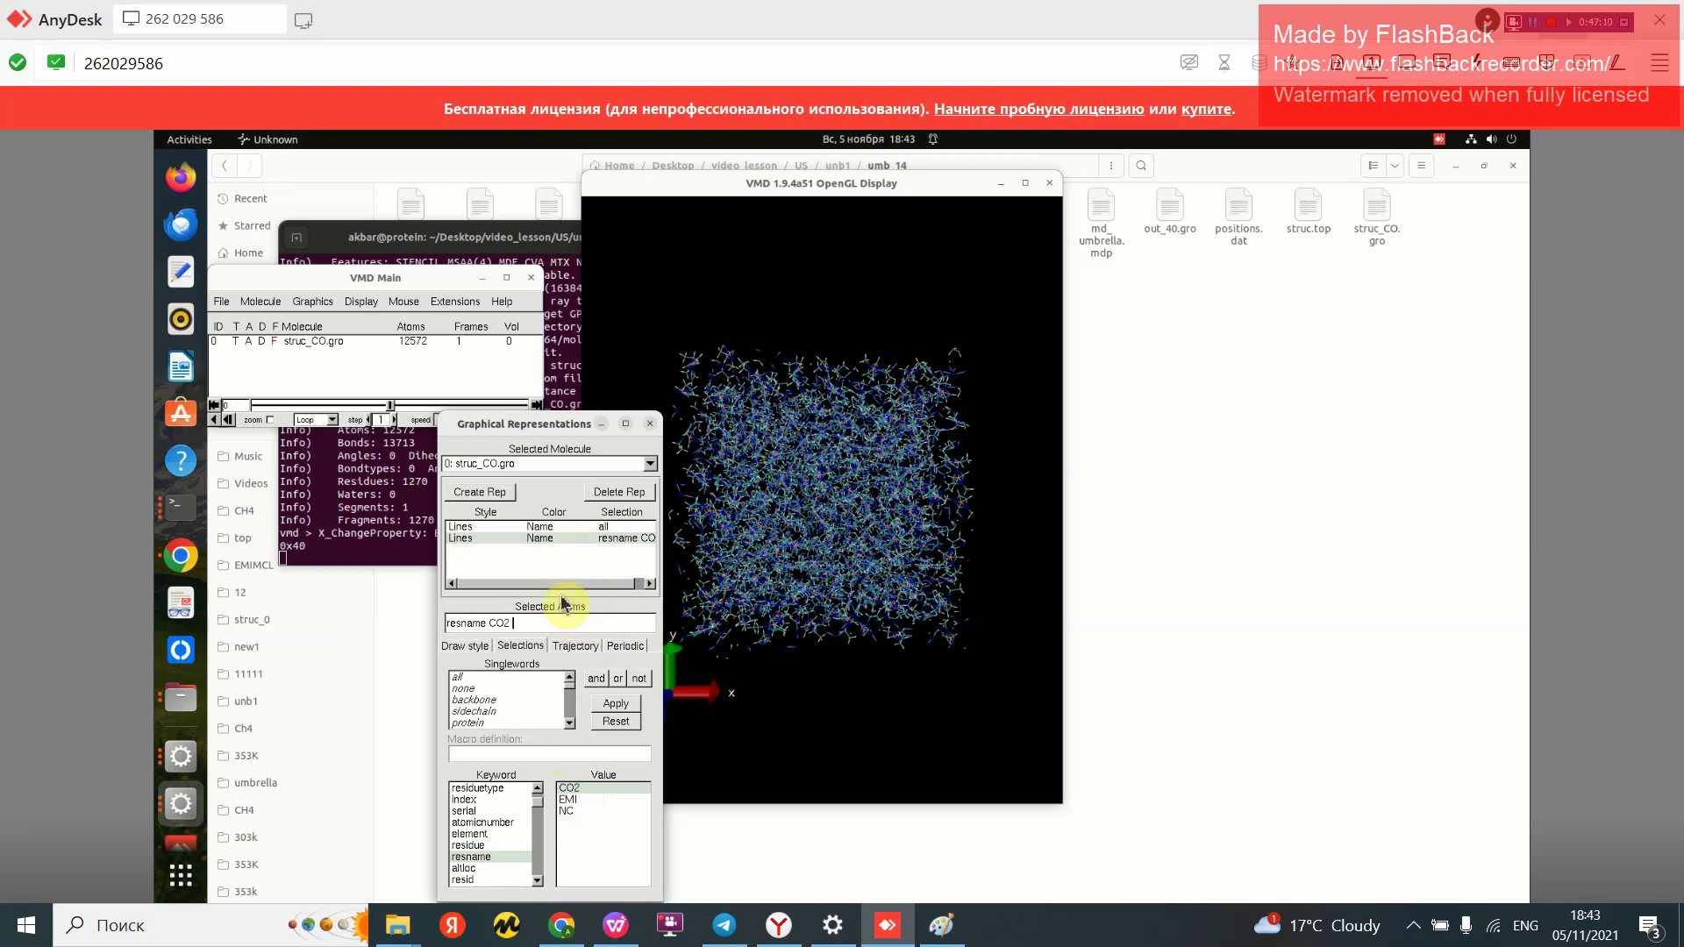
left_click(474, 645)
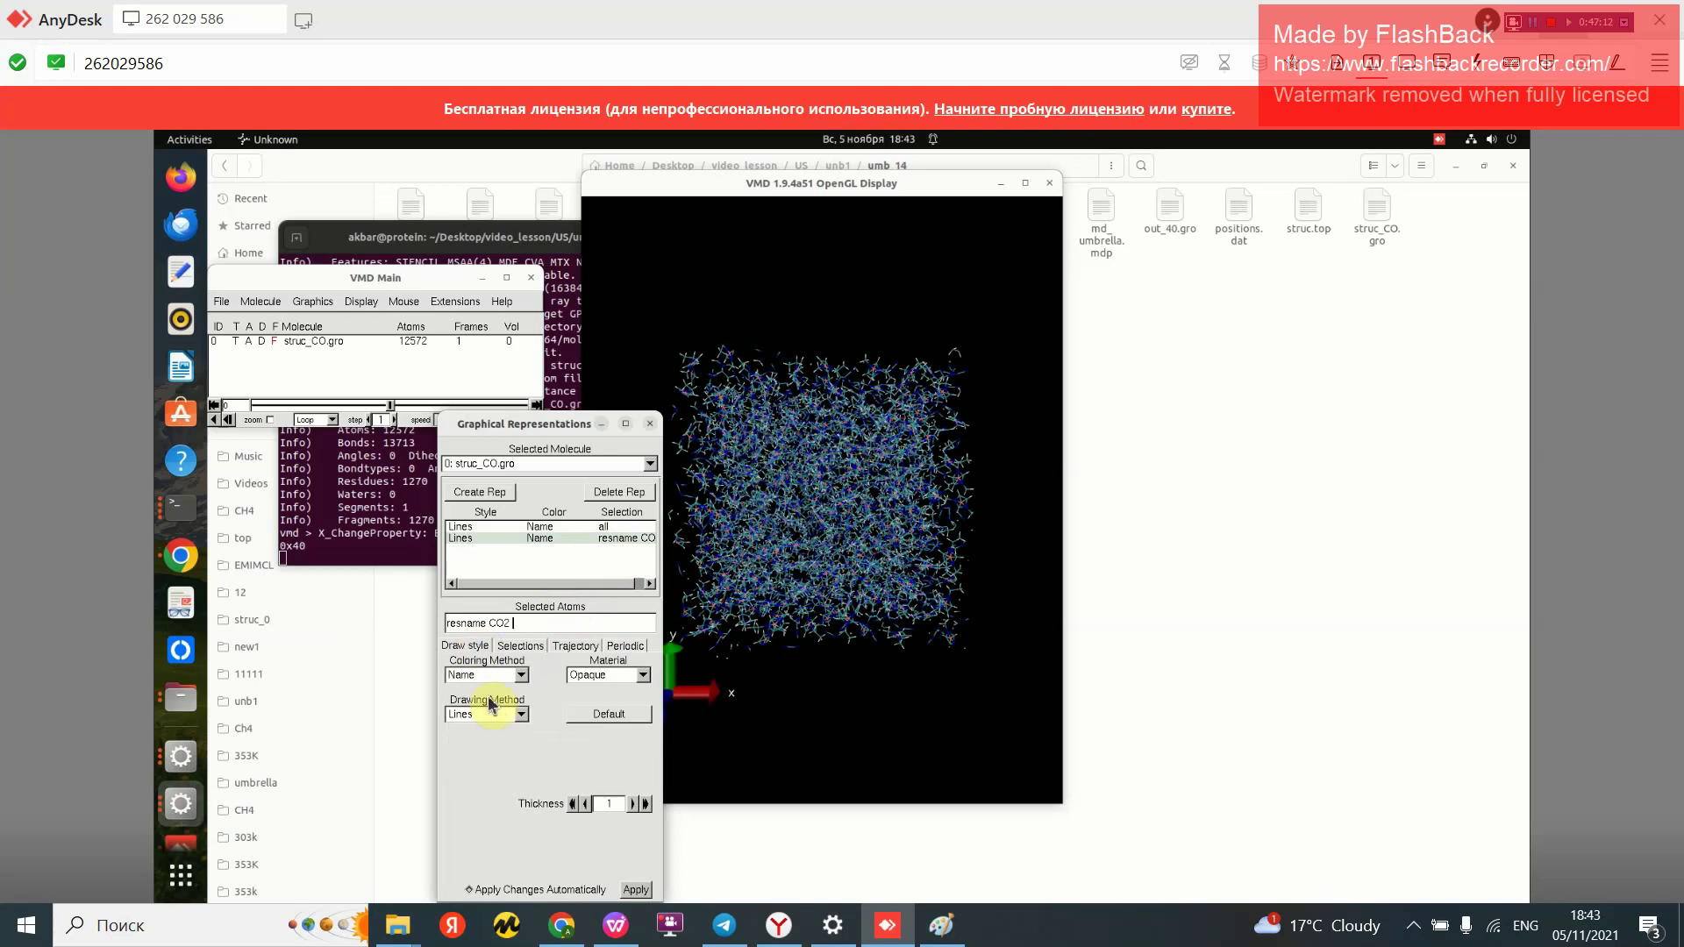
left_click(520, 720)
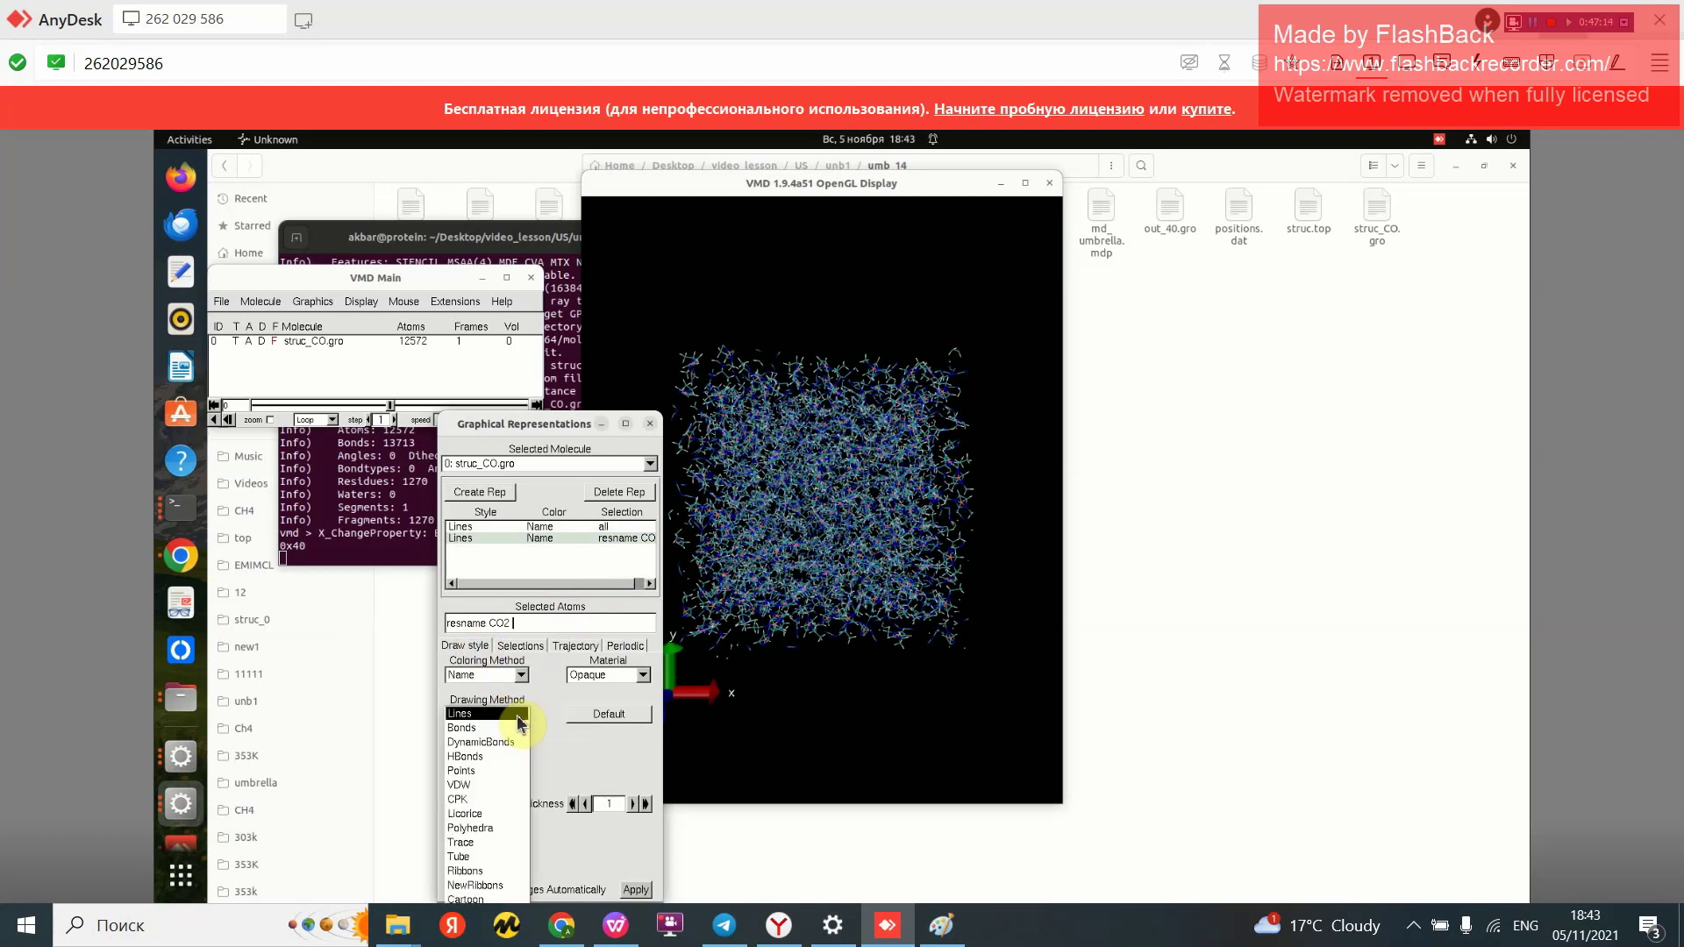
left_click(466, 801)
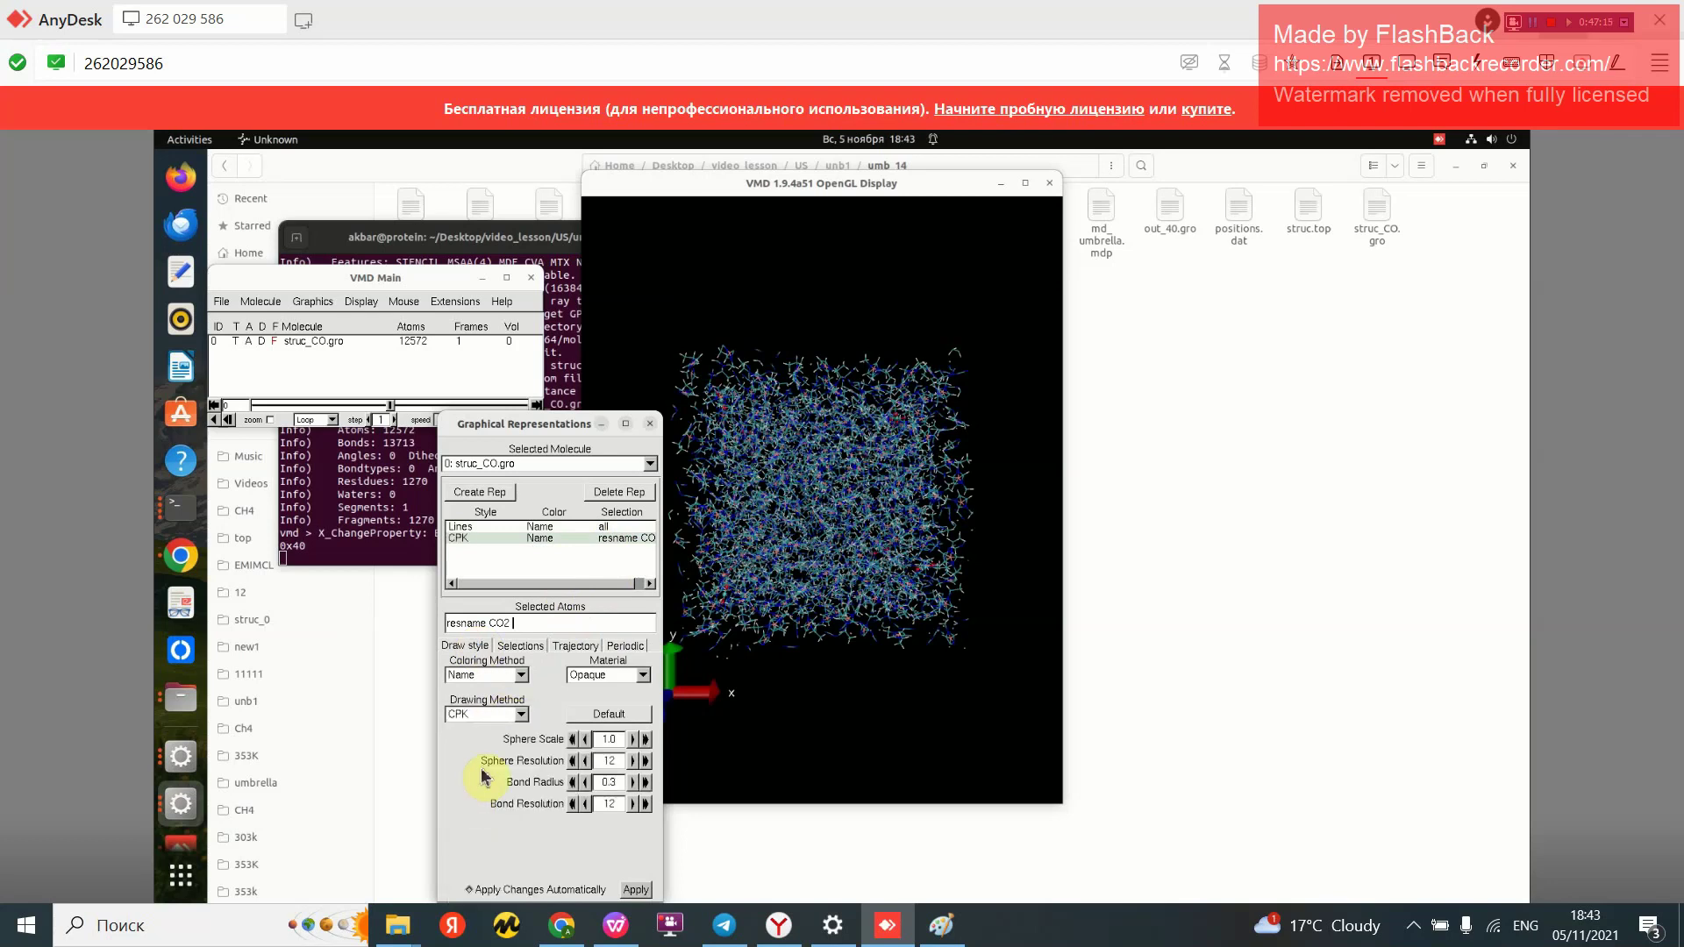
left_click(521, 717)
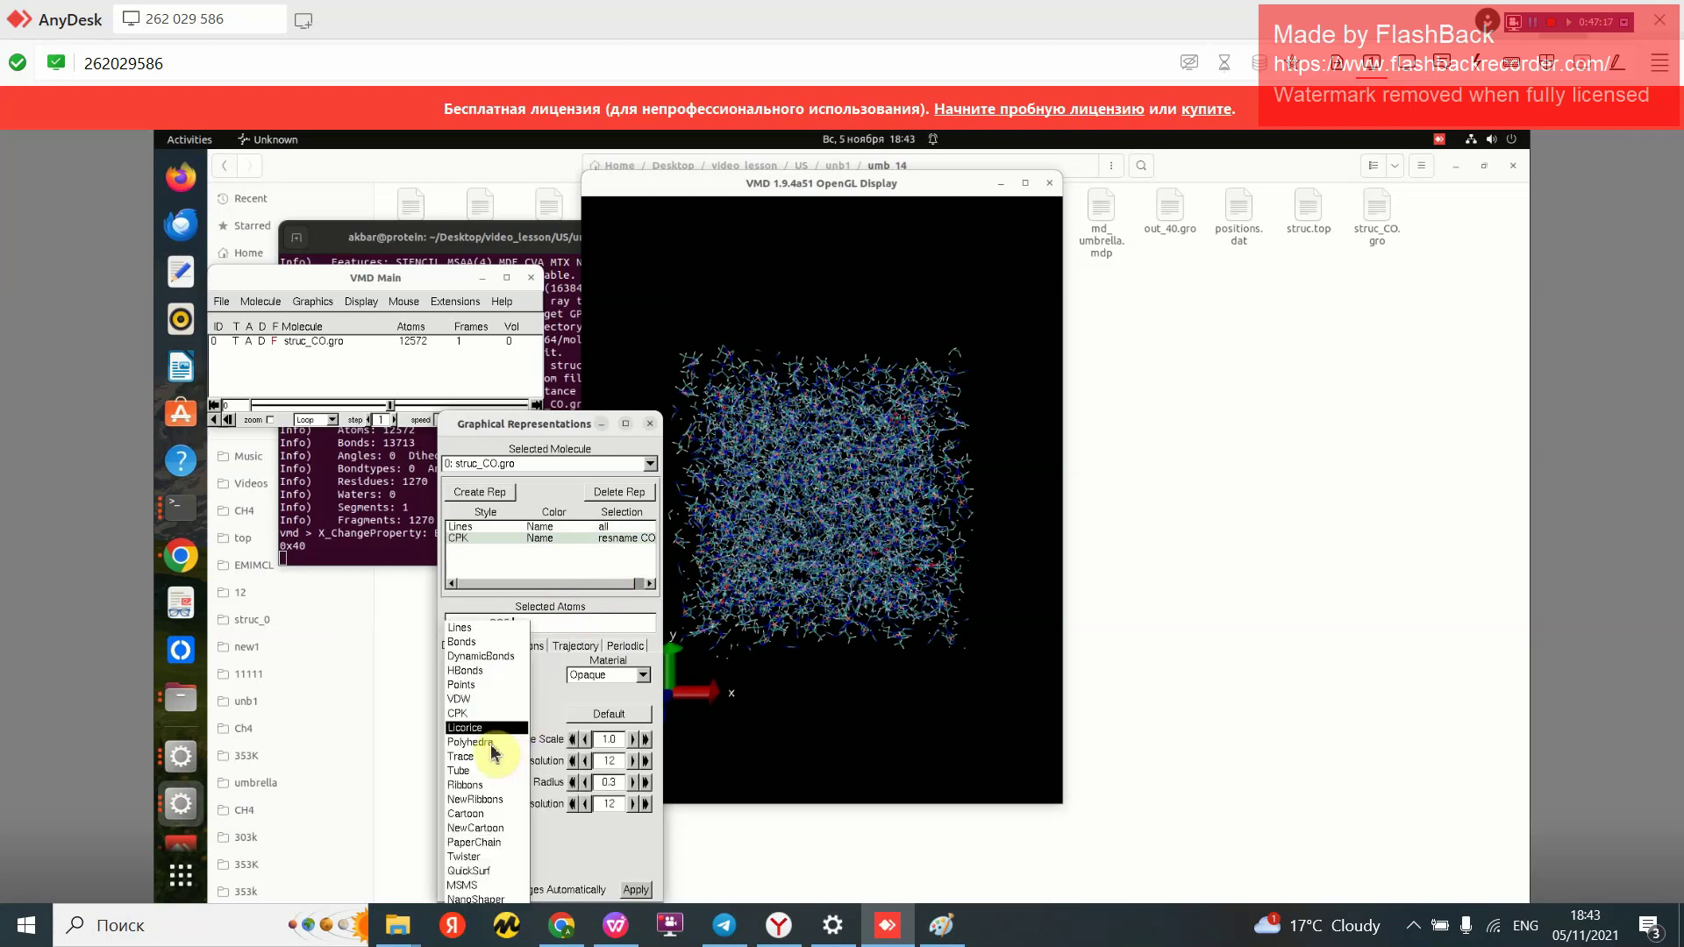
left_click(468, 703)
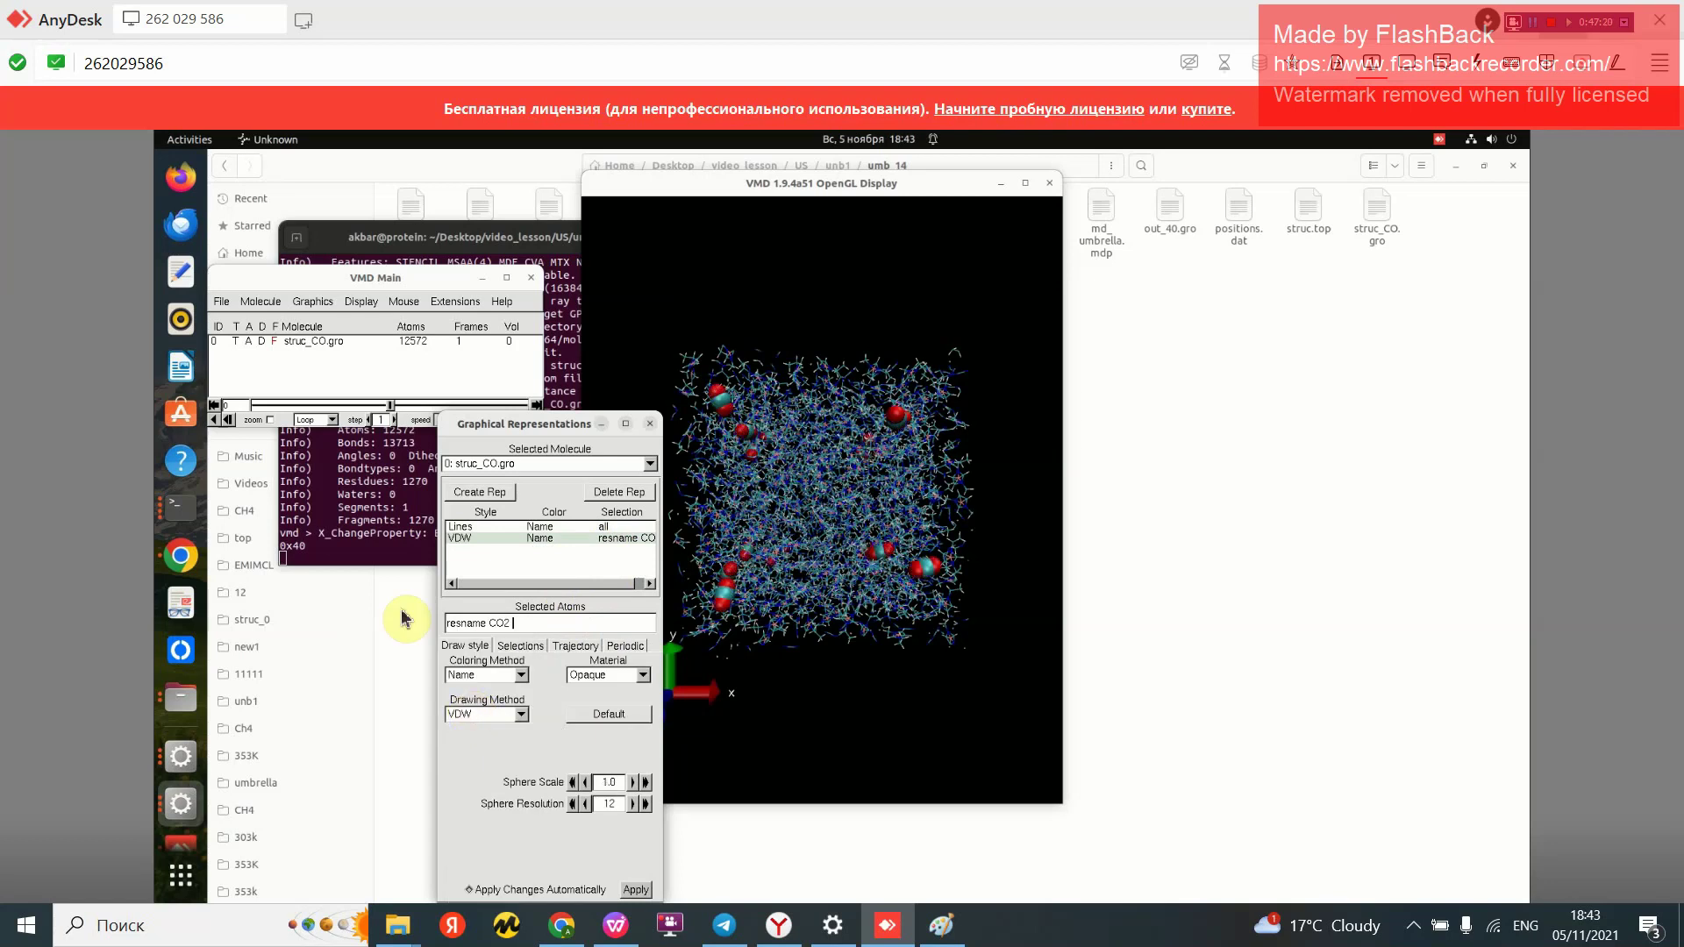
Step: Draw the periodic box around the umb_14 structure by running pbc box in the VMD console
left_click(326, 551)
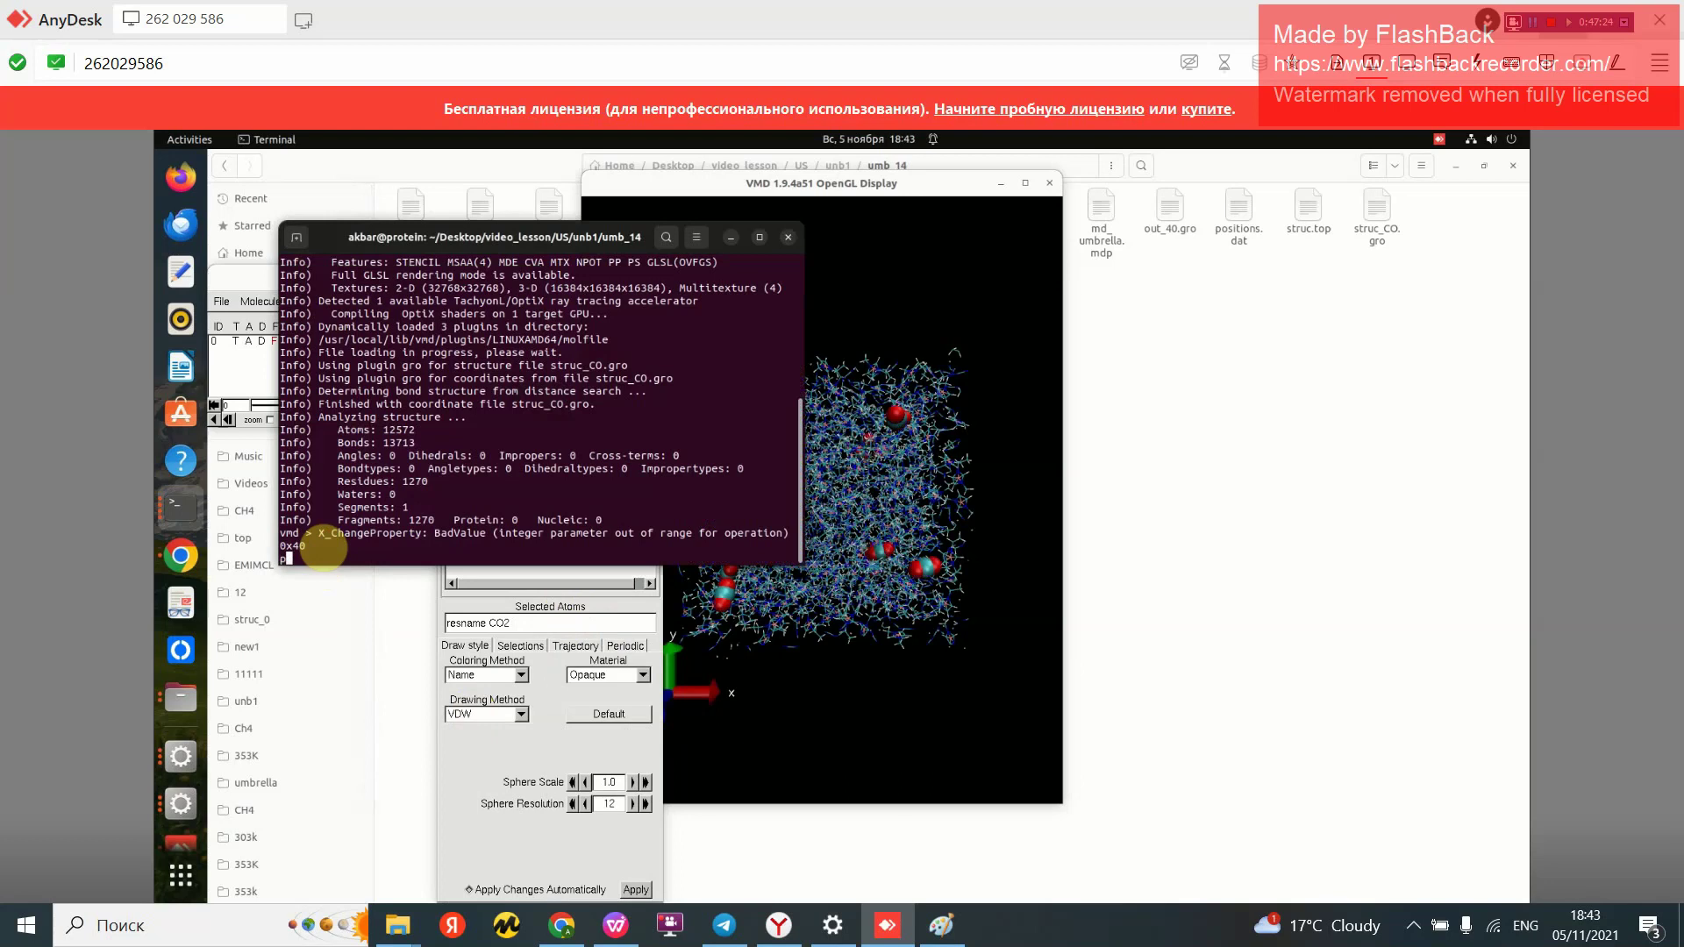
type("pbc box")
key("Return")
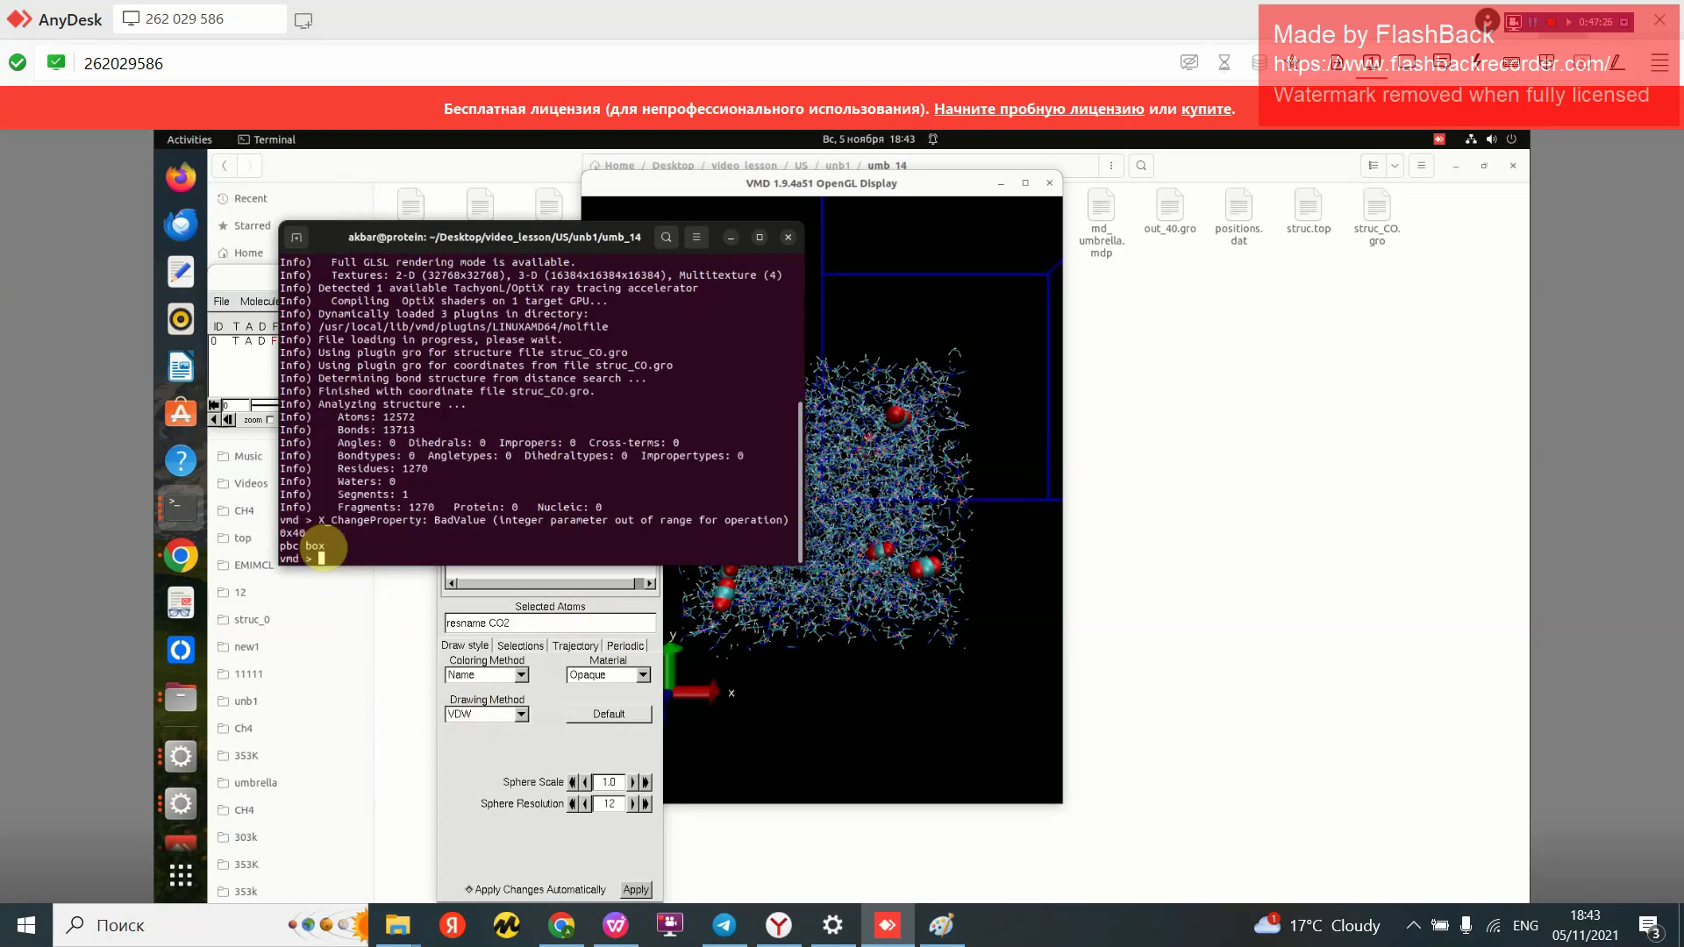
Step: Tile the umb_14 OpenGL display to half of the remote desktop and switch the AnyDesk session to full-screen mode
left_click(925, 460)
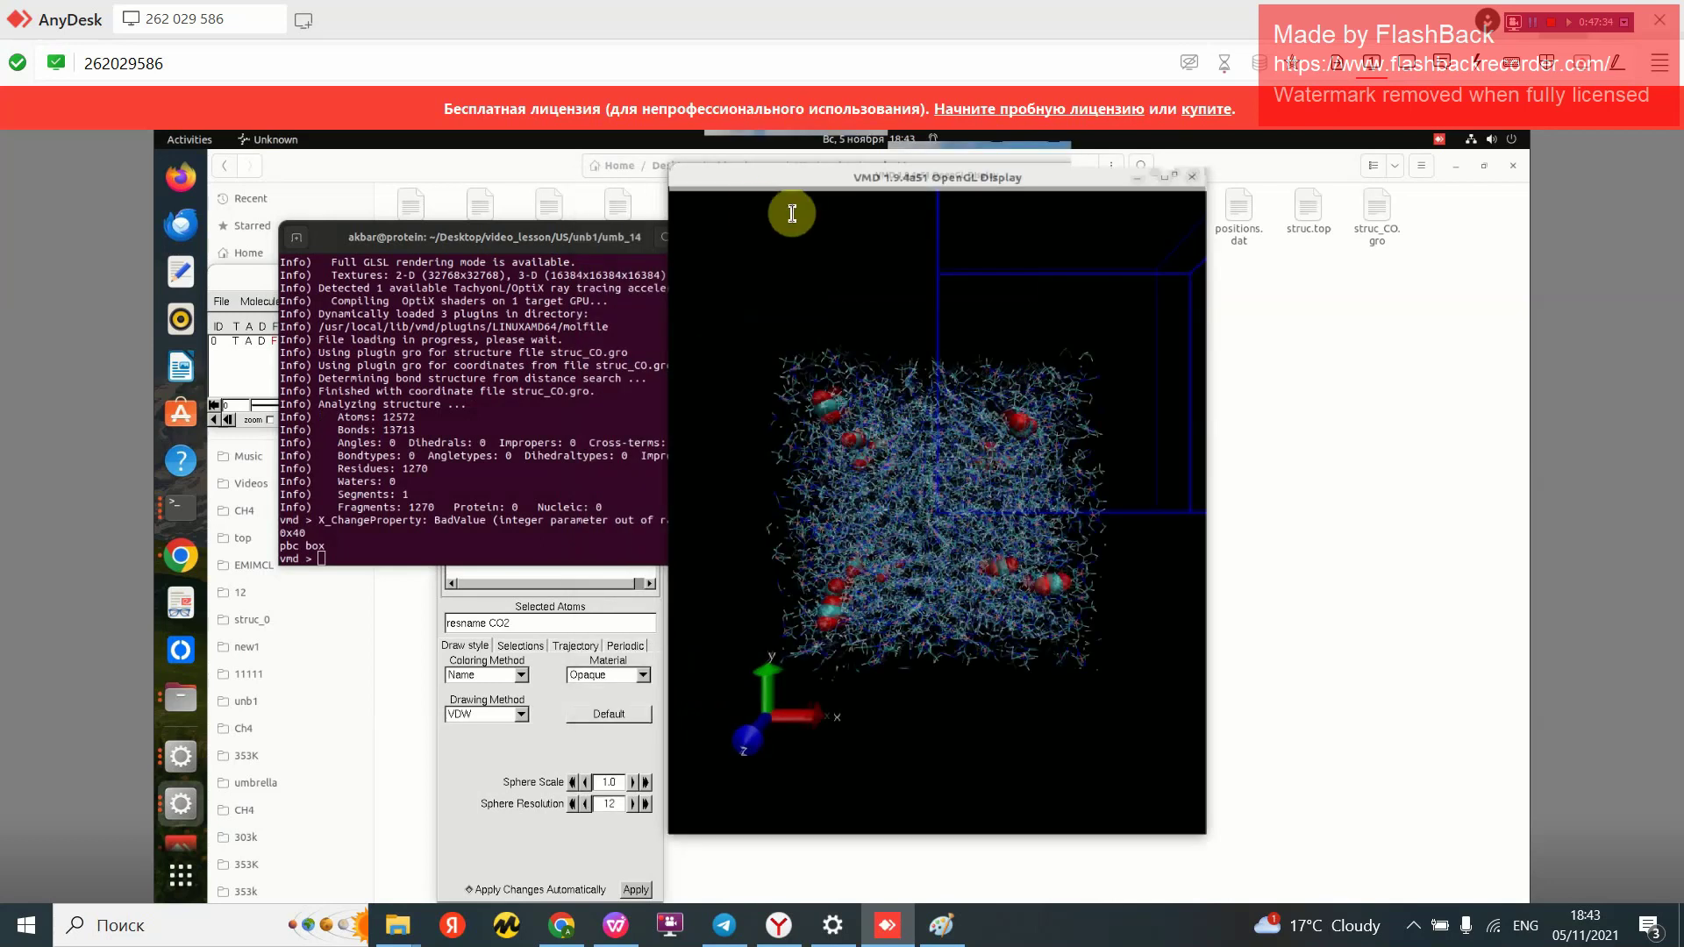
key("super+Right")
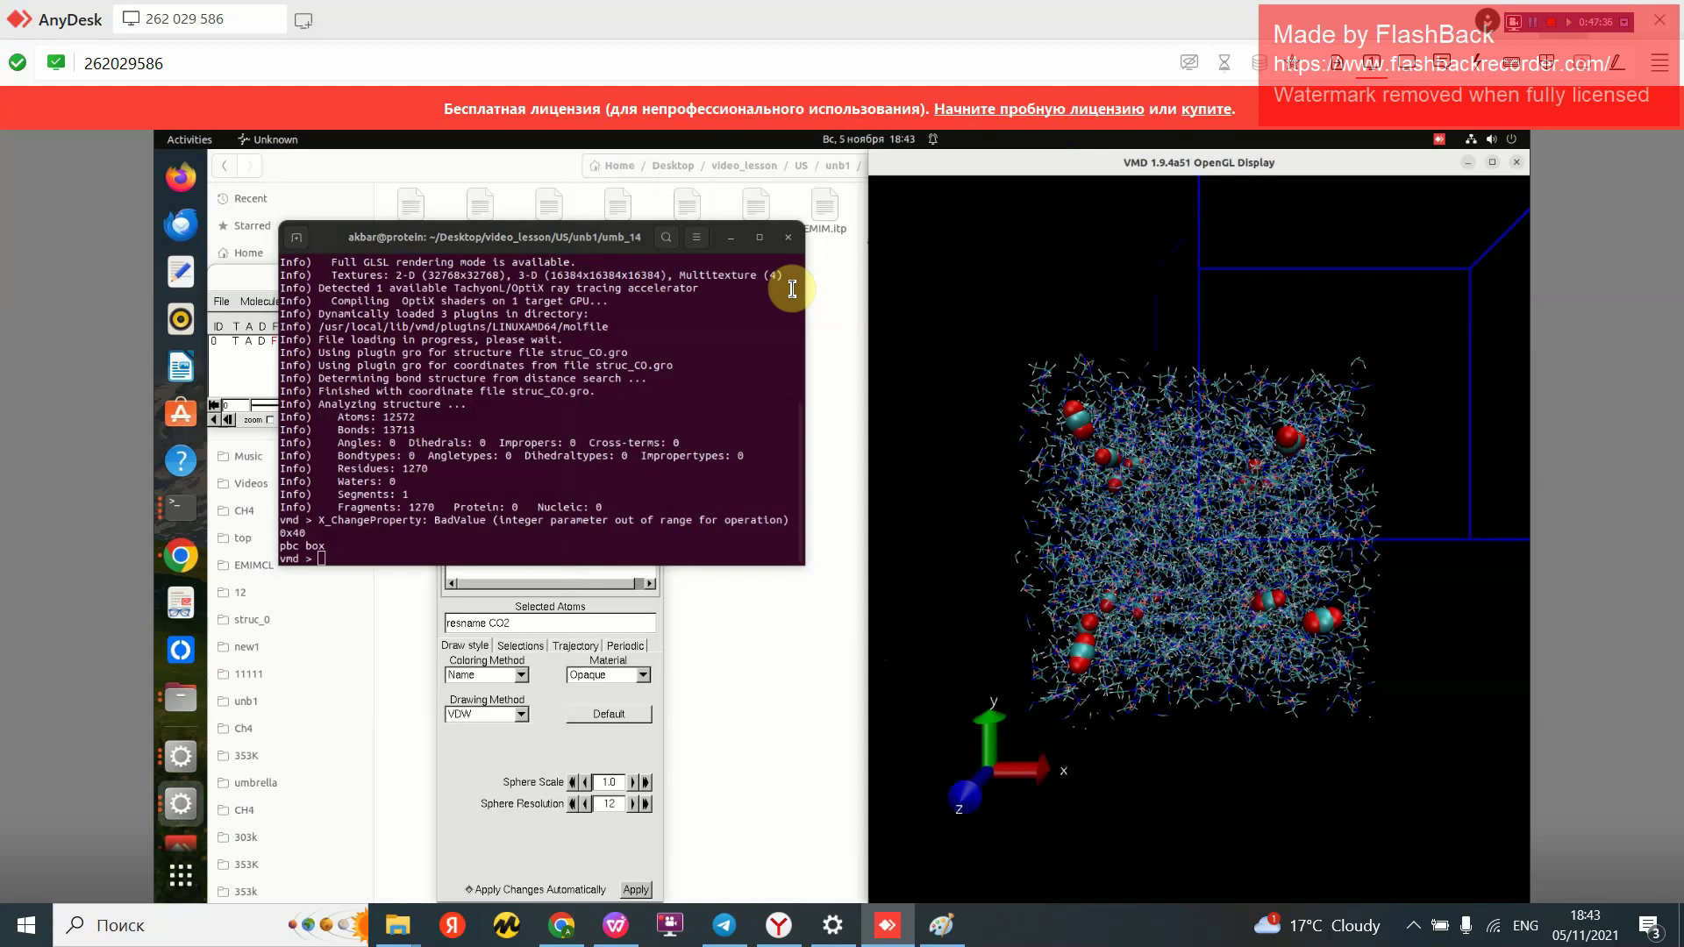
left_click(1408, 63)
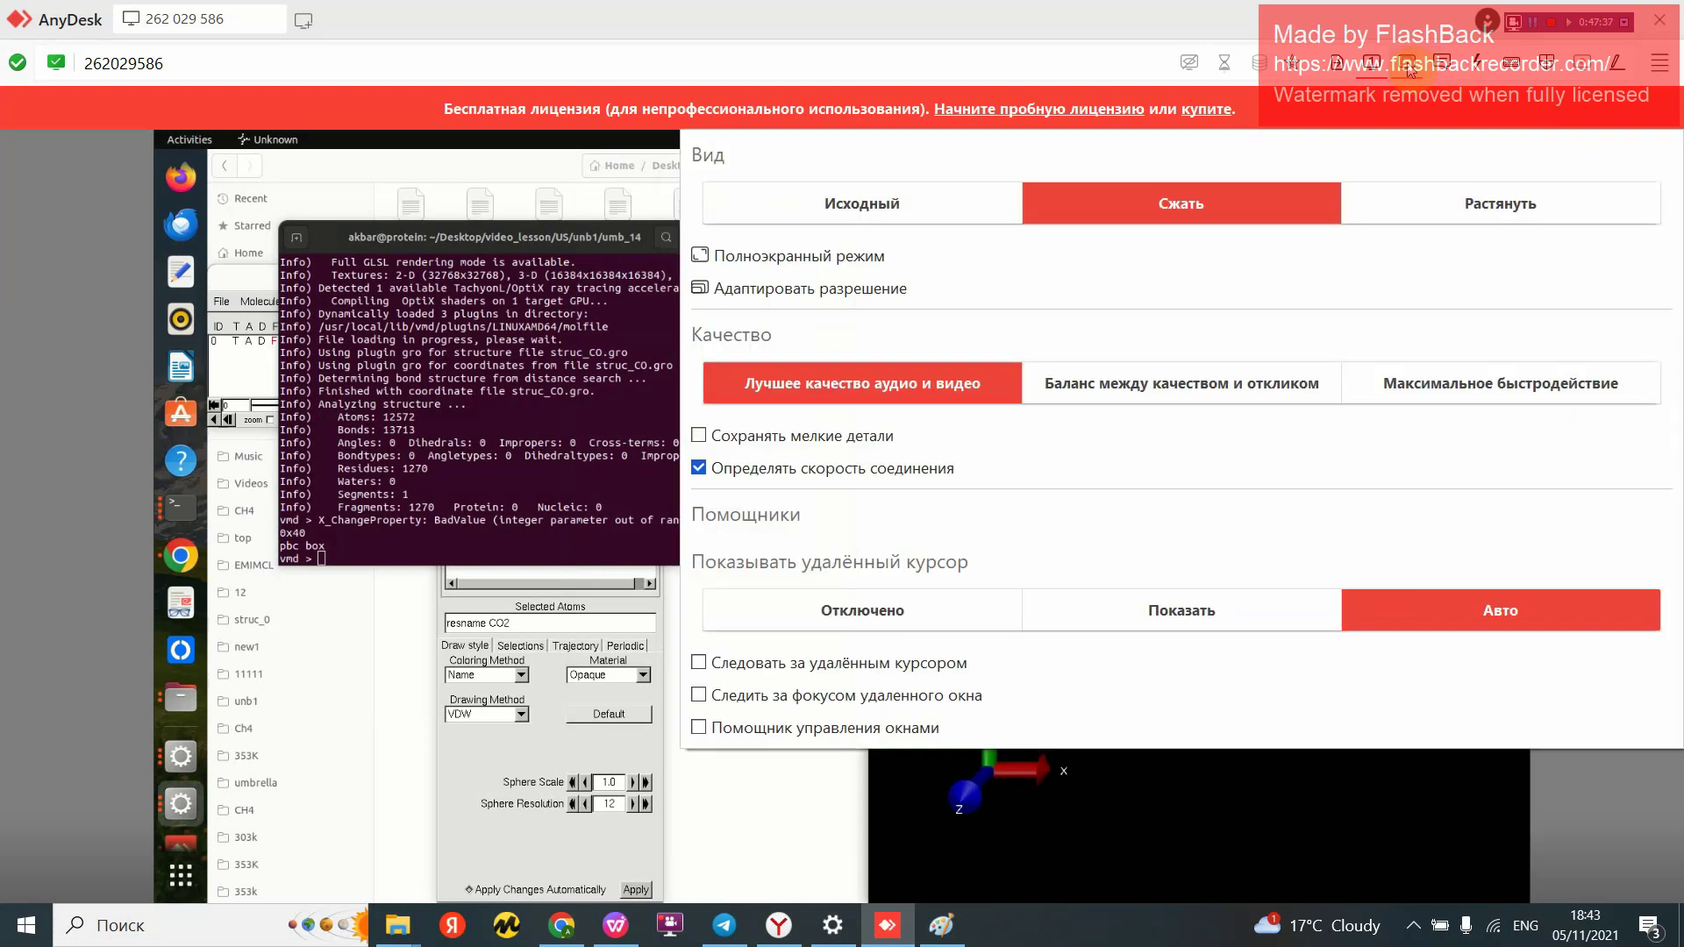
left_click(899, 227)
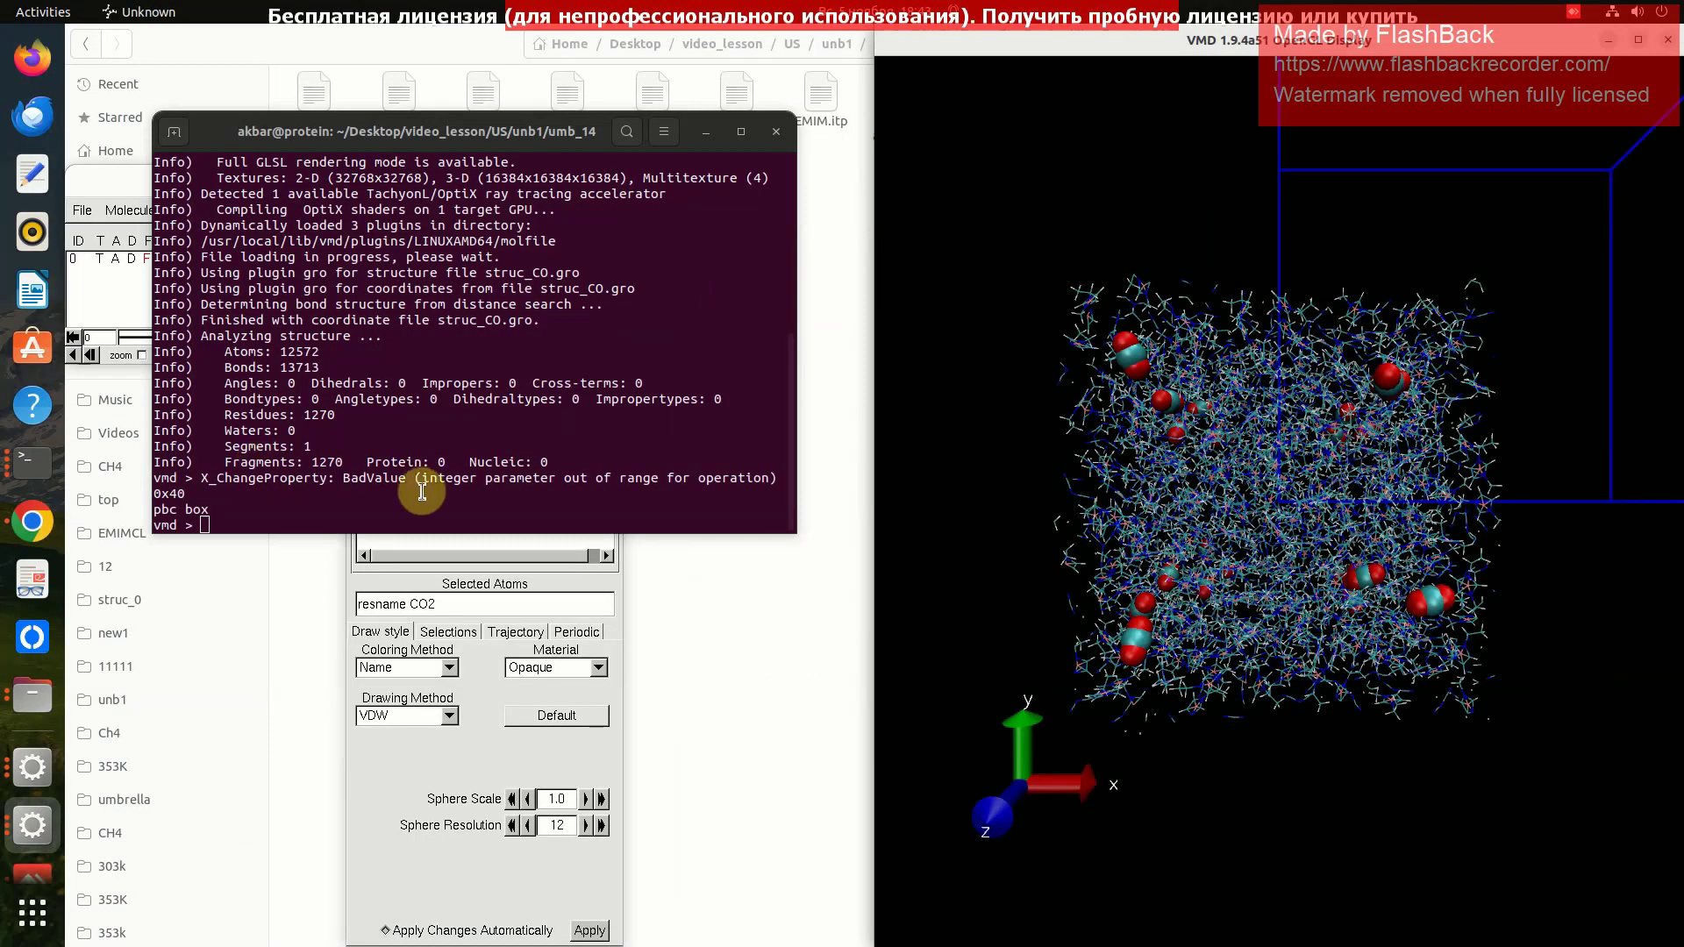
Step: Restore the previously loaded structure's OpenGL display and tile it side by side with the umb_14 display, viewed in full-screen mode
left_click(18, 776)
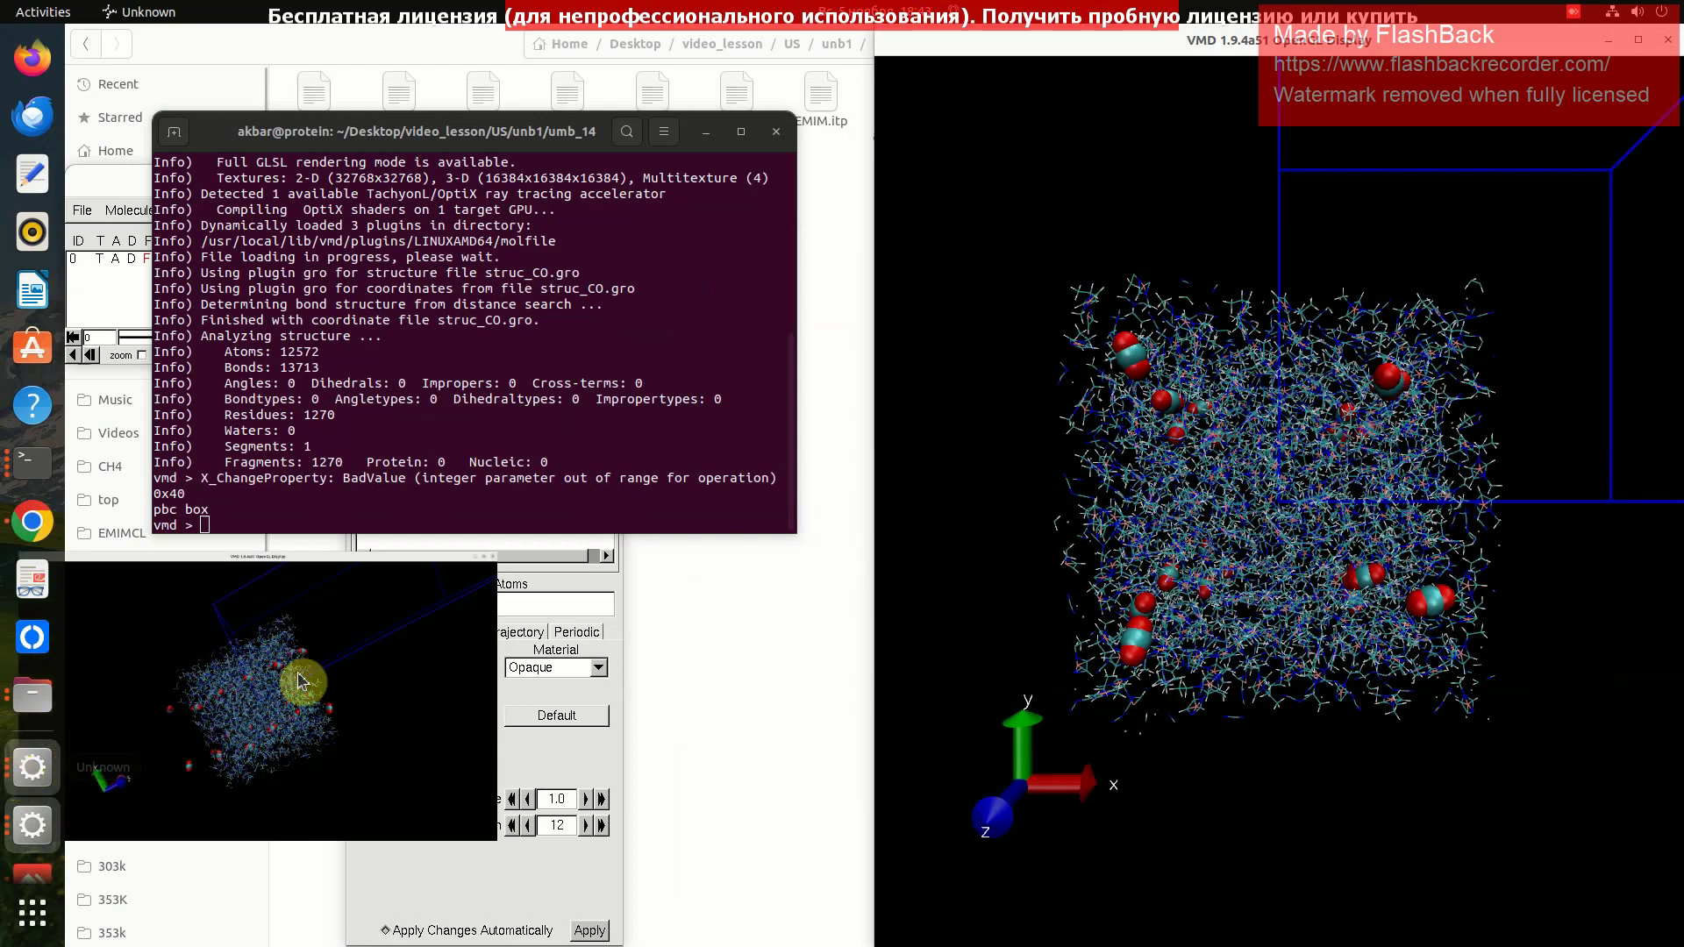
double_click(352, 557)
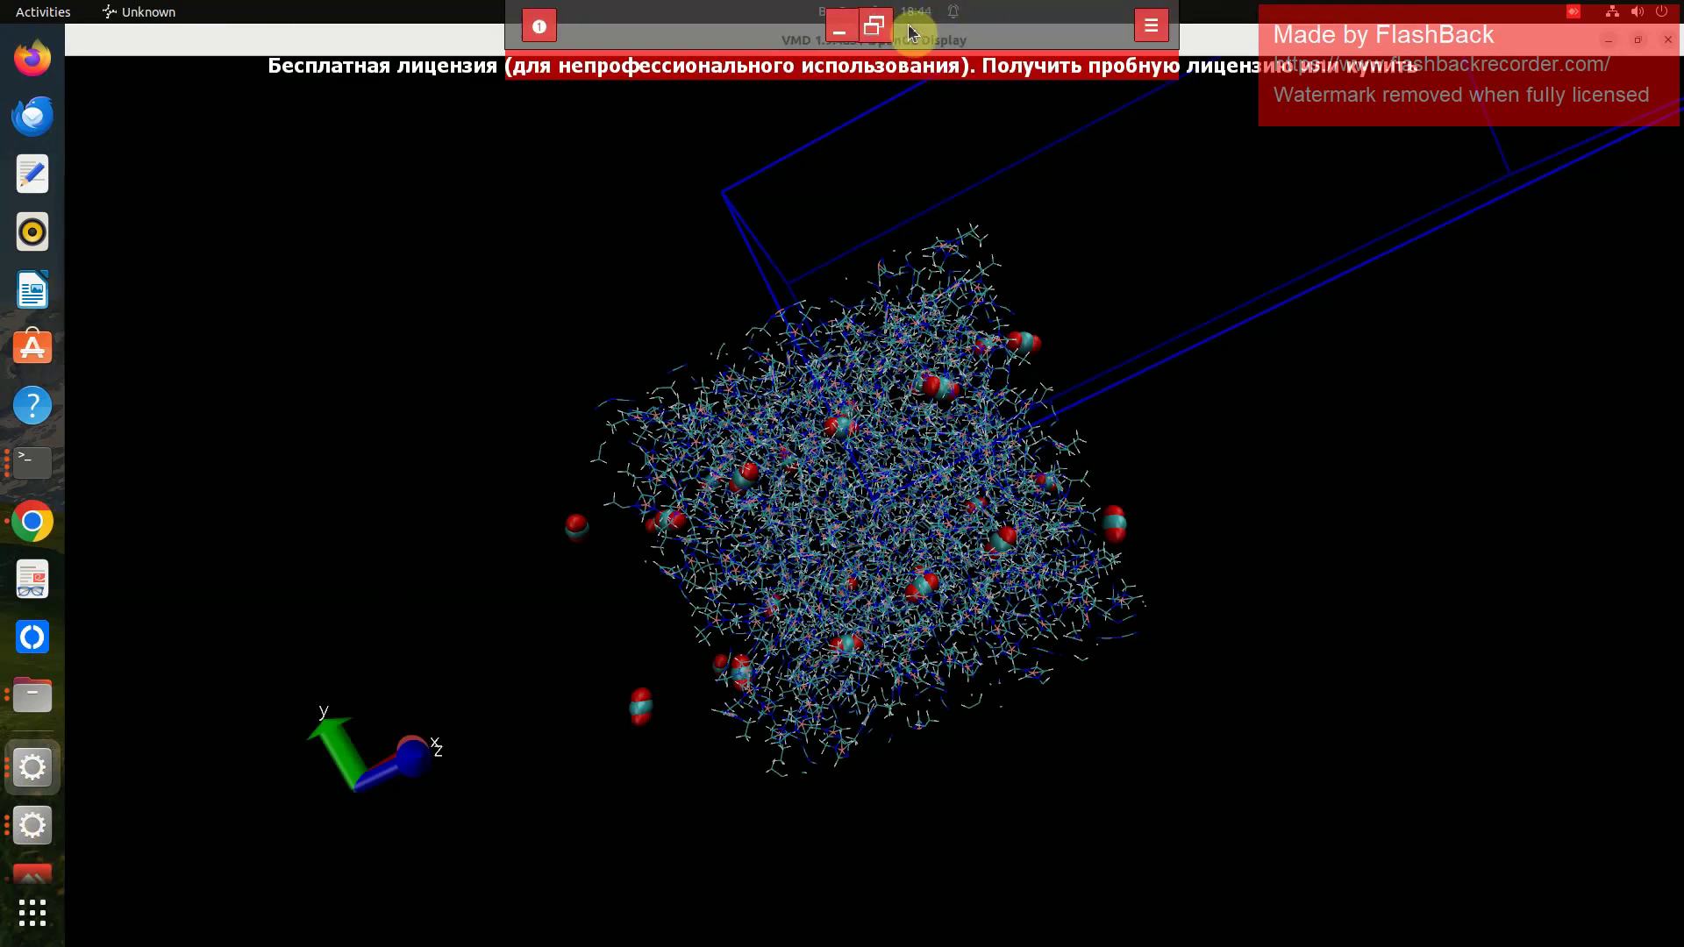
left_click(874, 24)
left_click(1492, 163)
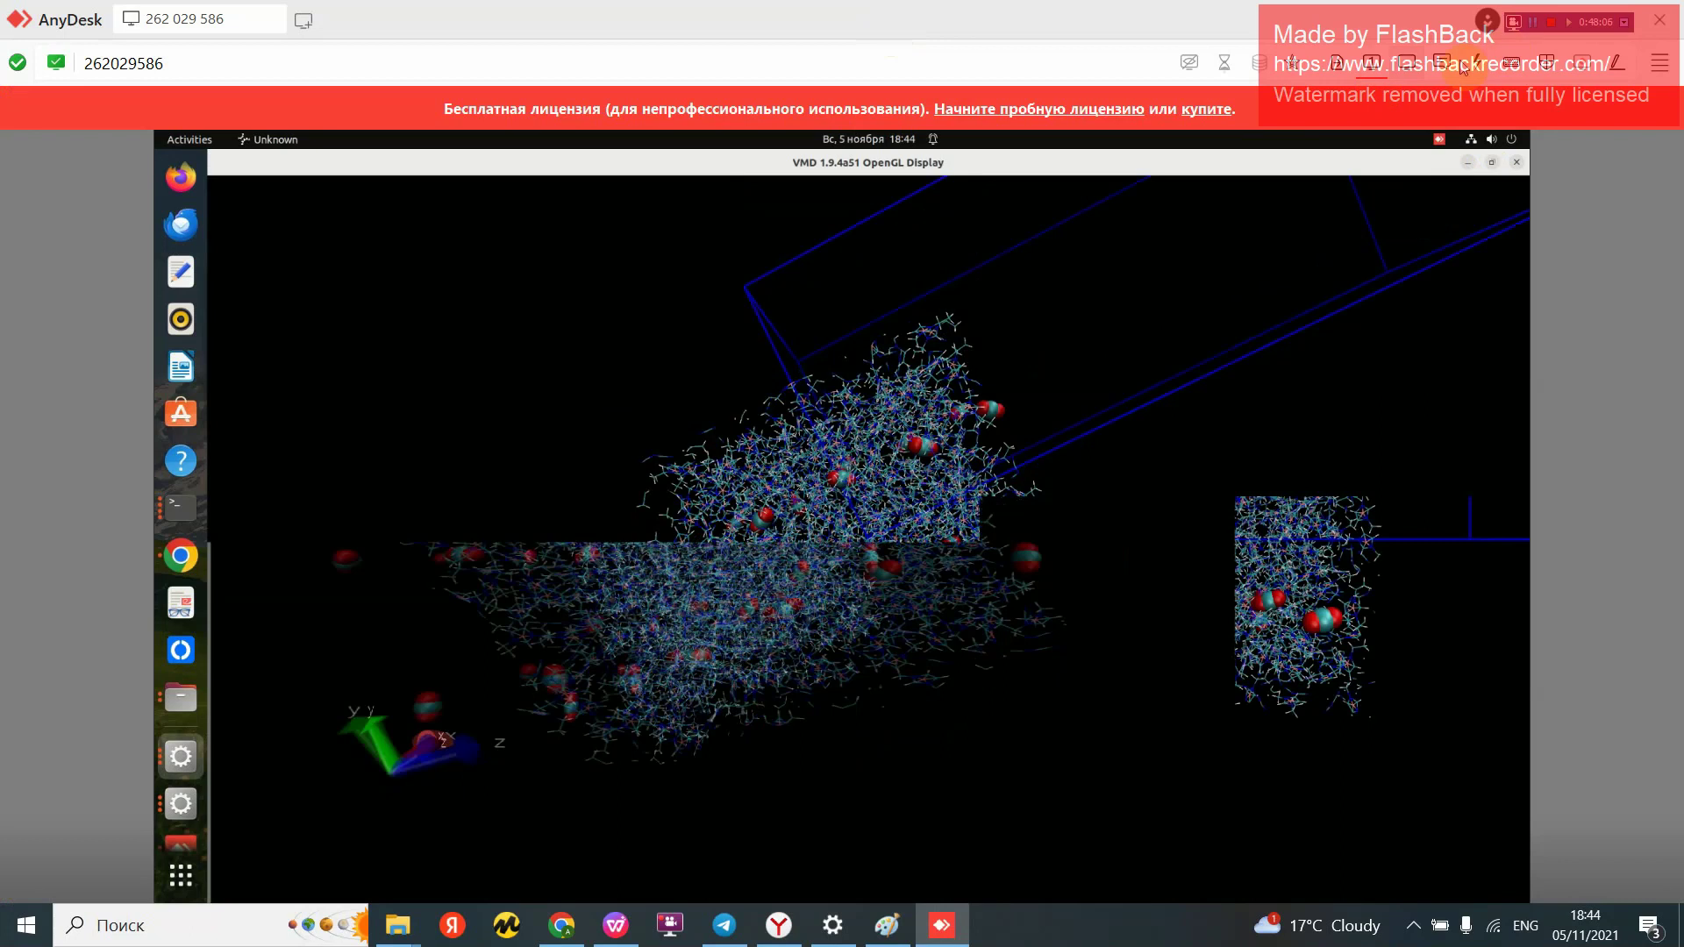
left_click(1404, 70)
left_click(840, 255)
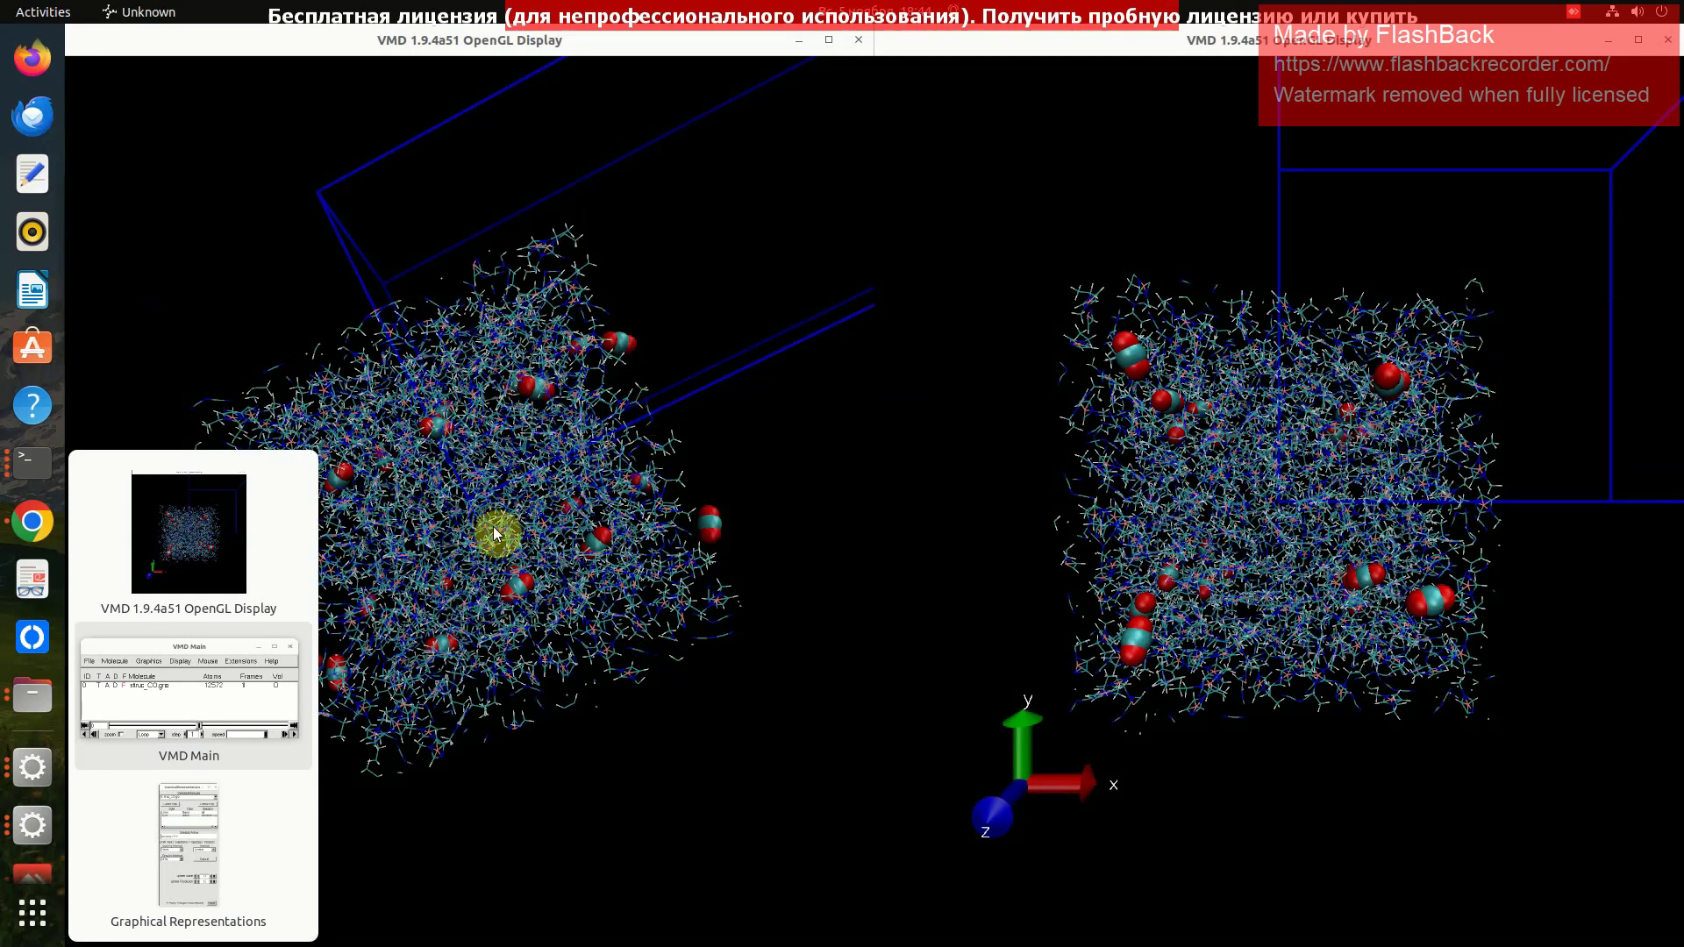
Step: Minimize the umb_14 OpenGL display and keep only the previously loaded structure's display open
left_click(239, 656)
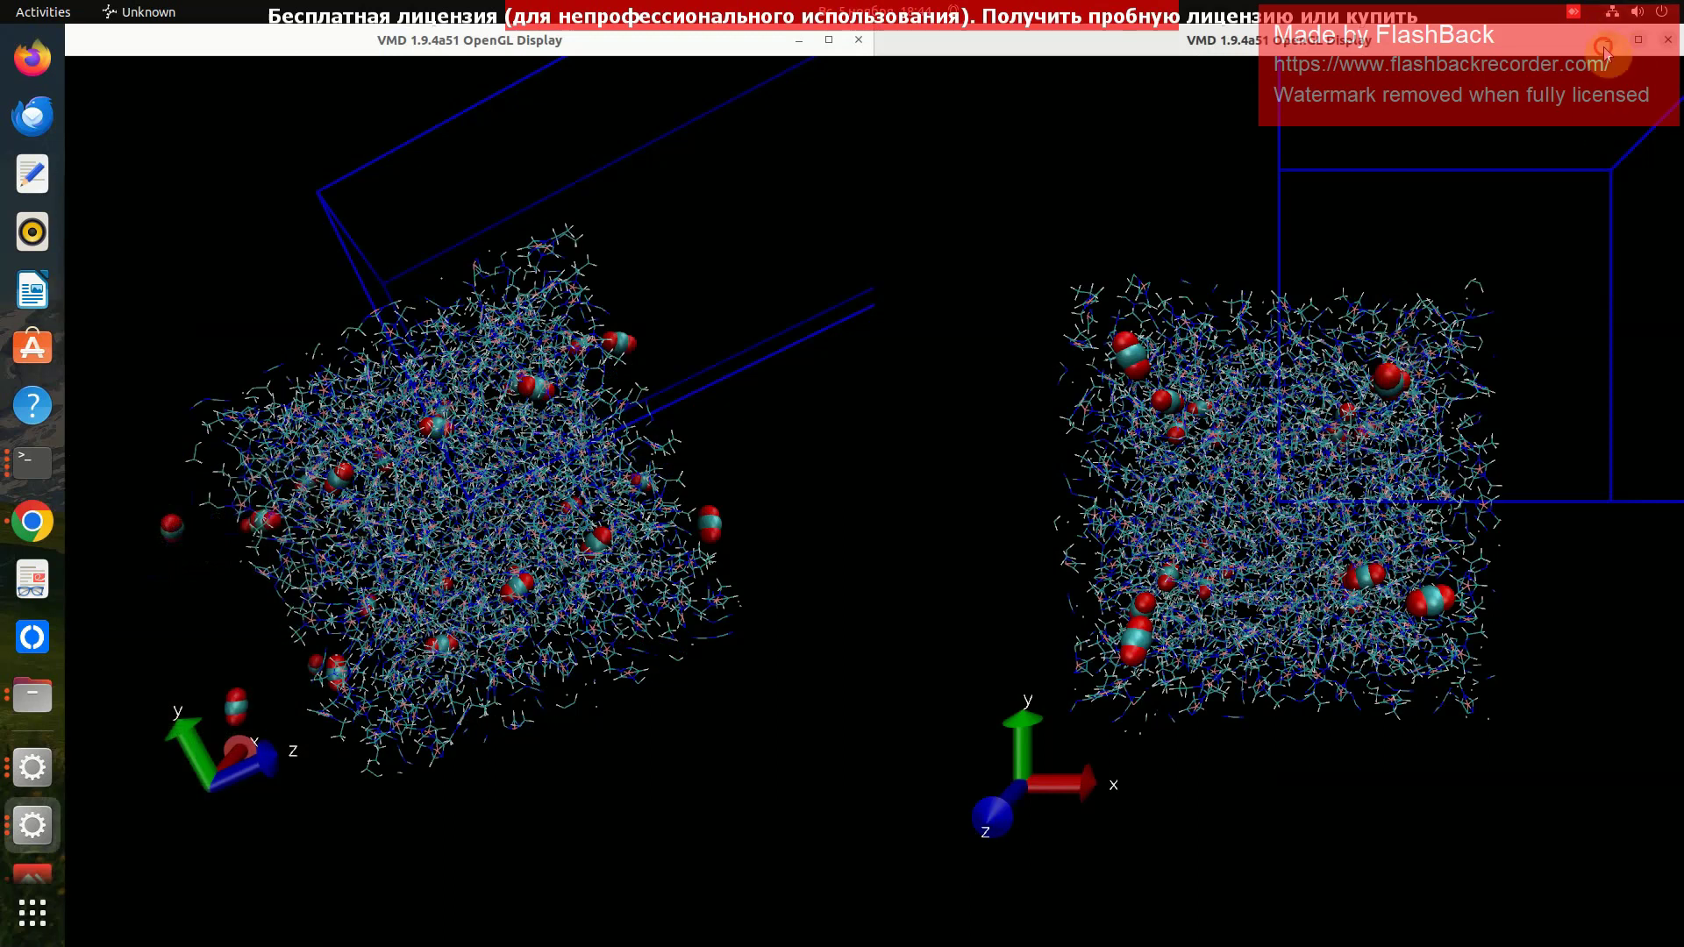
left_click(1360, 350)
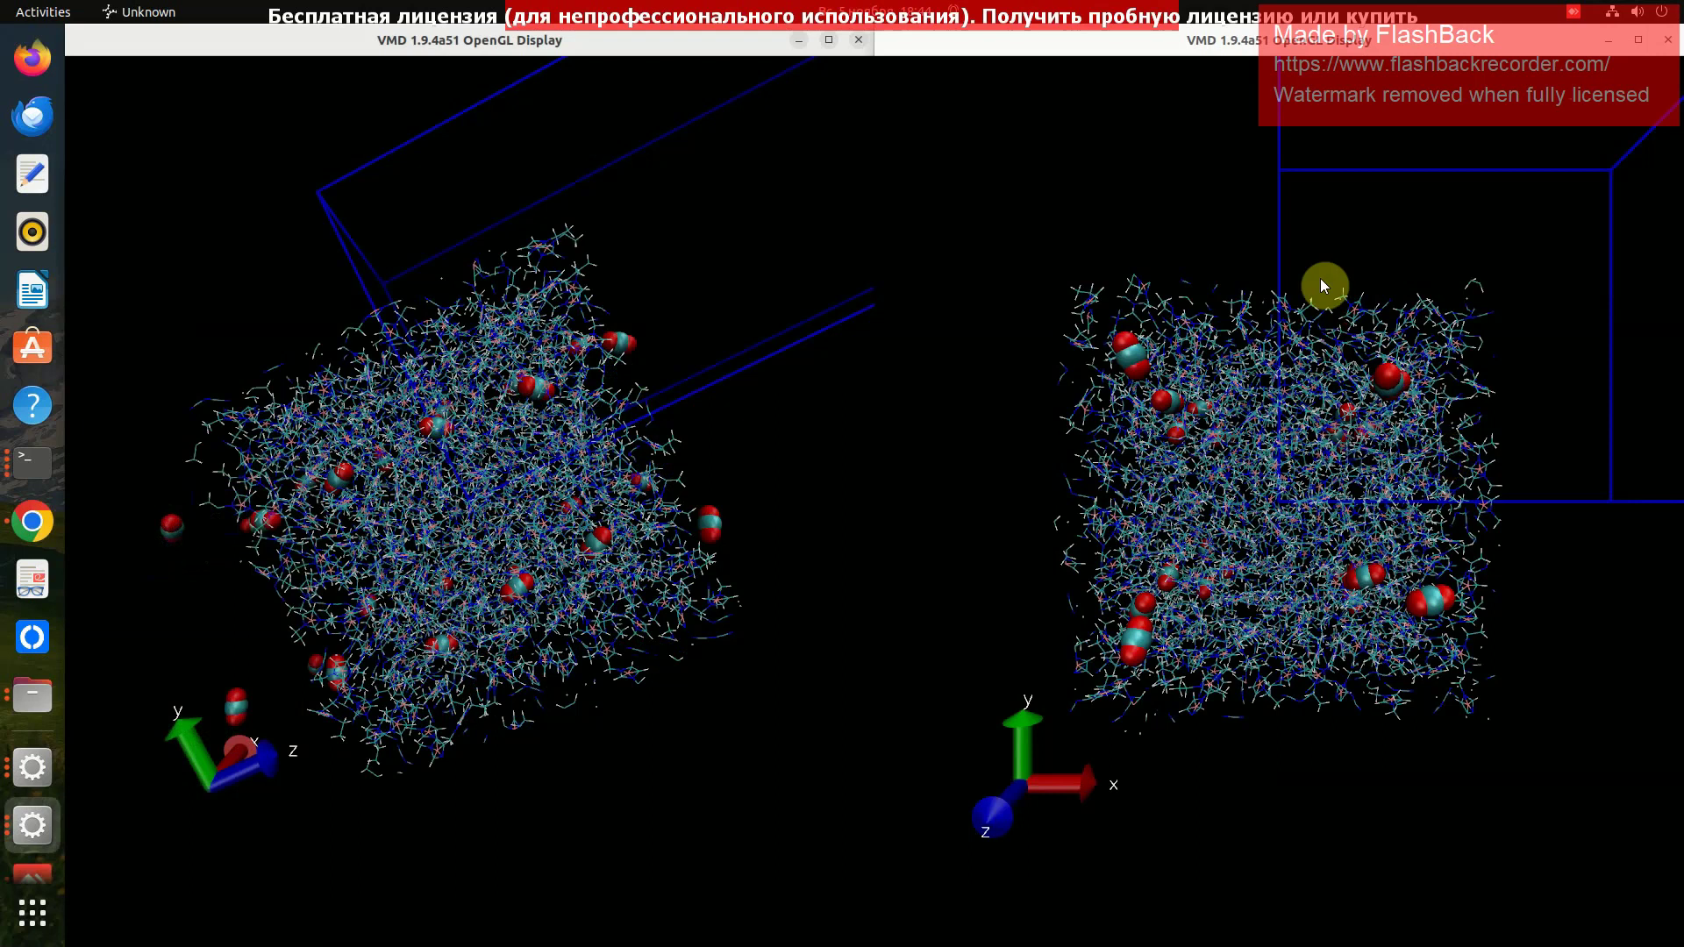
key("super+h")
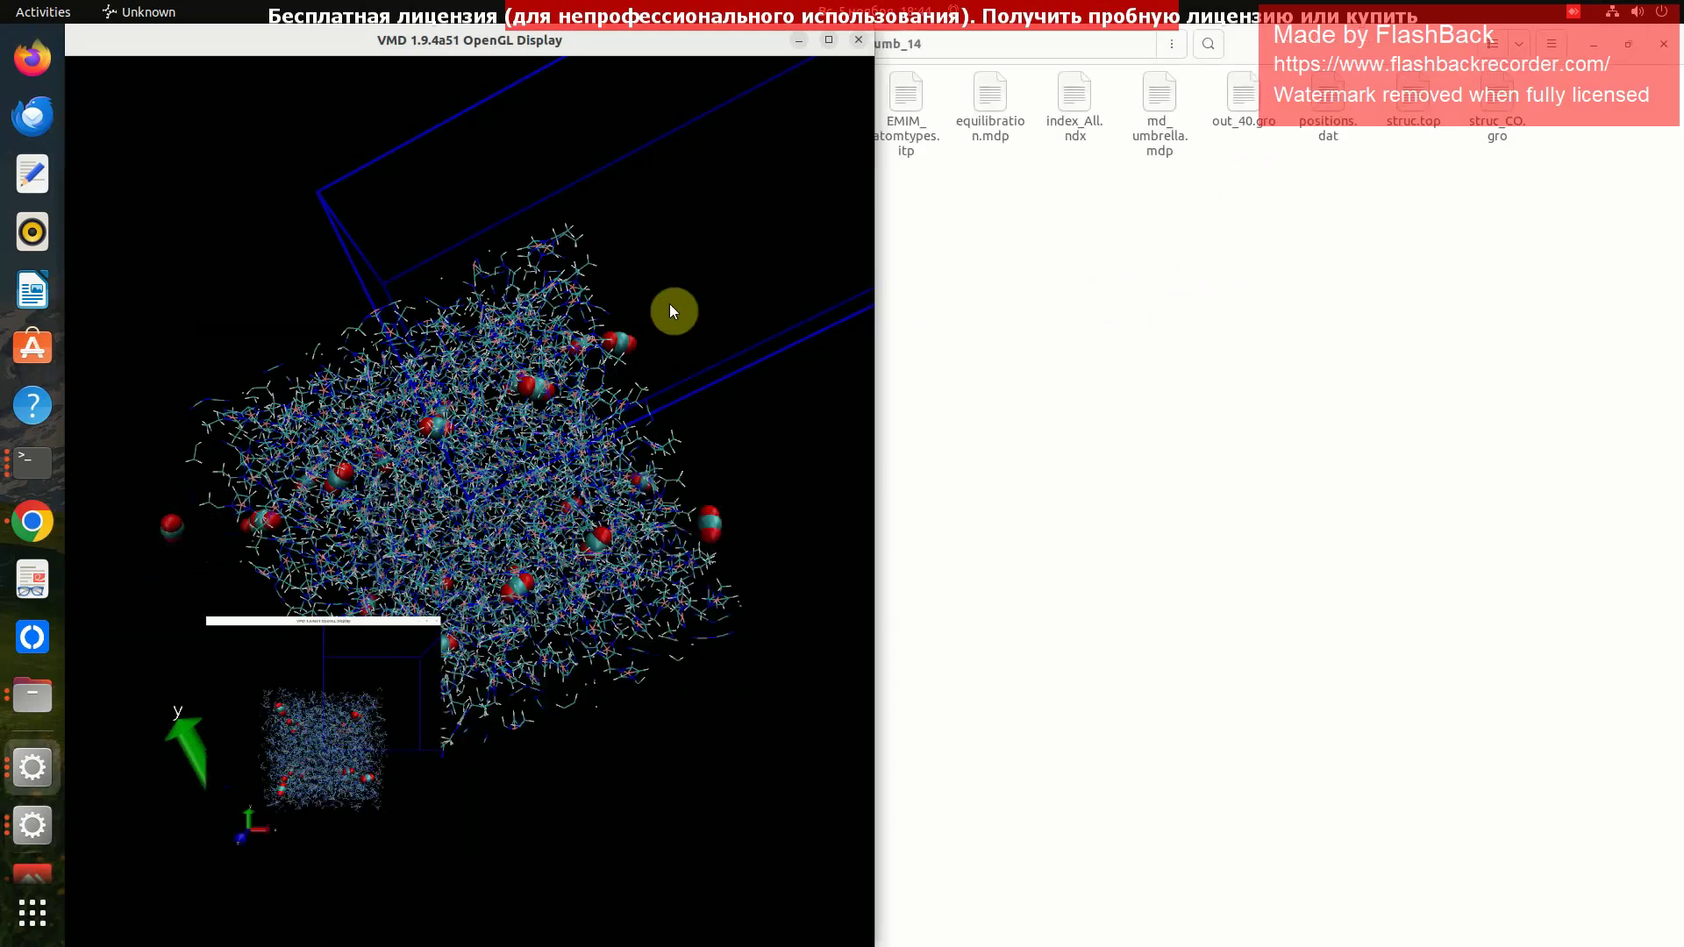
key("super+h")
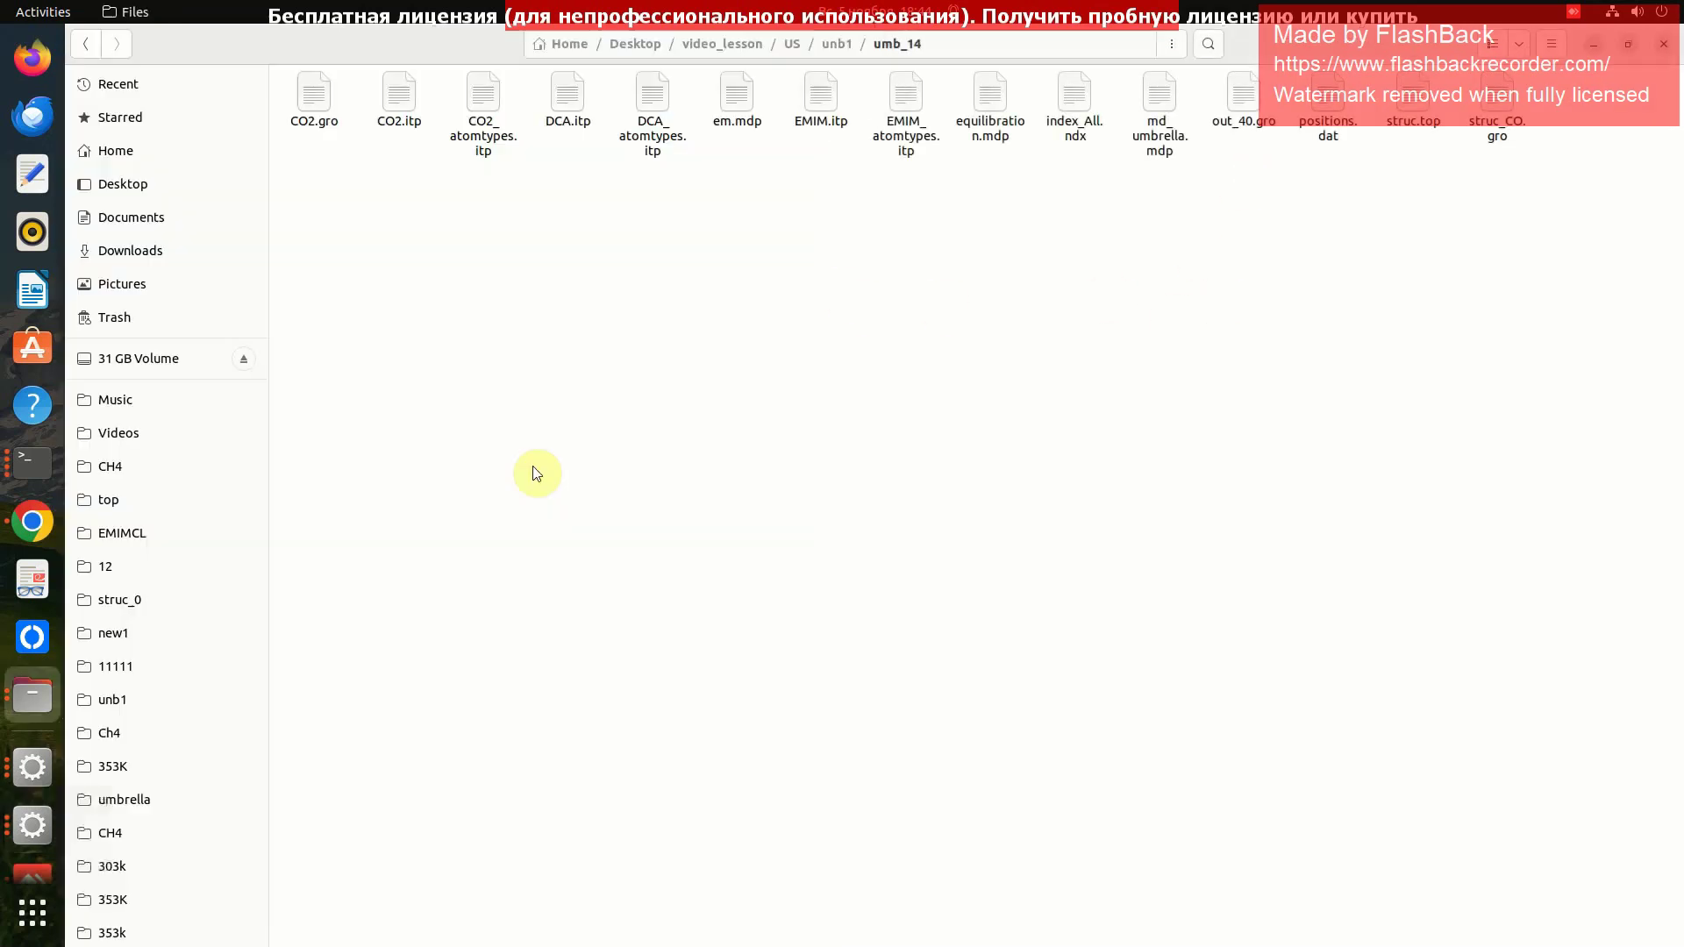
left_click(31, 781)
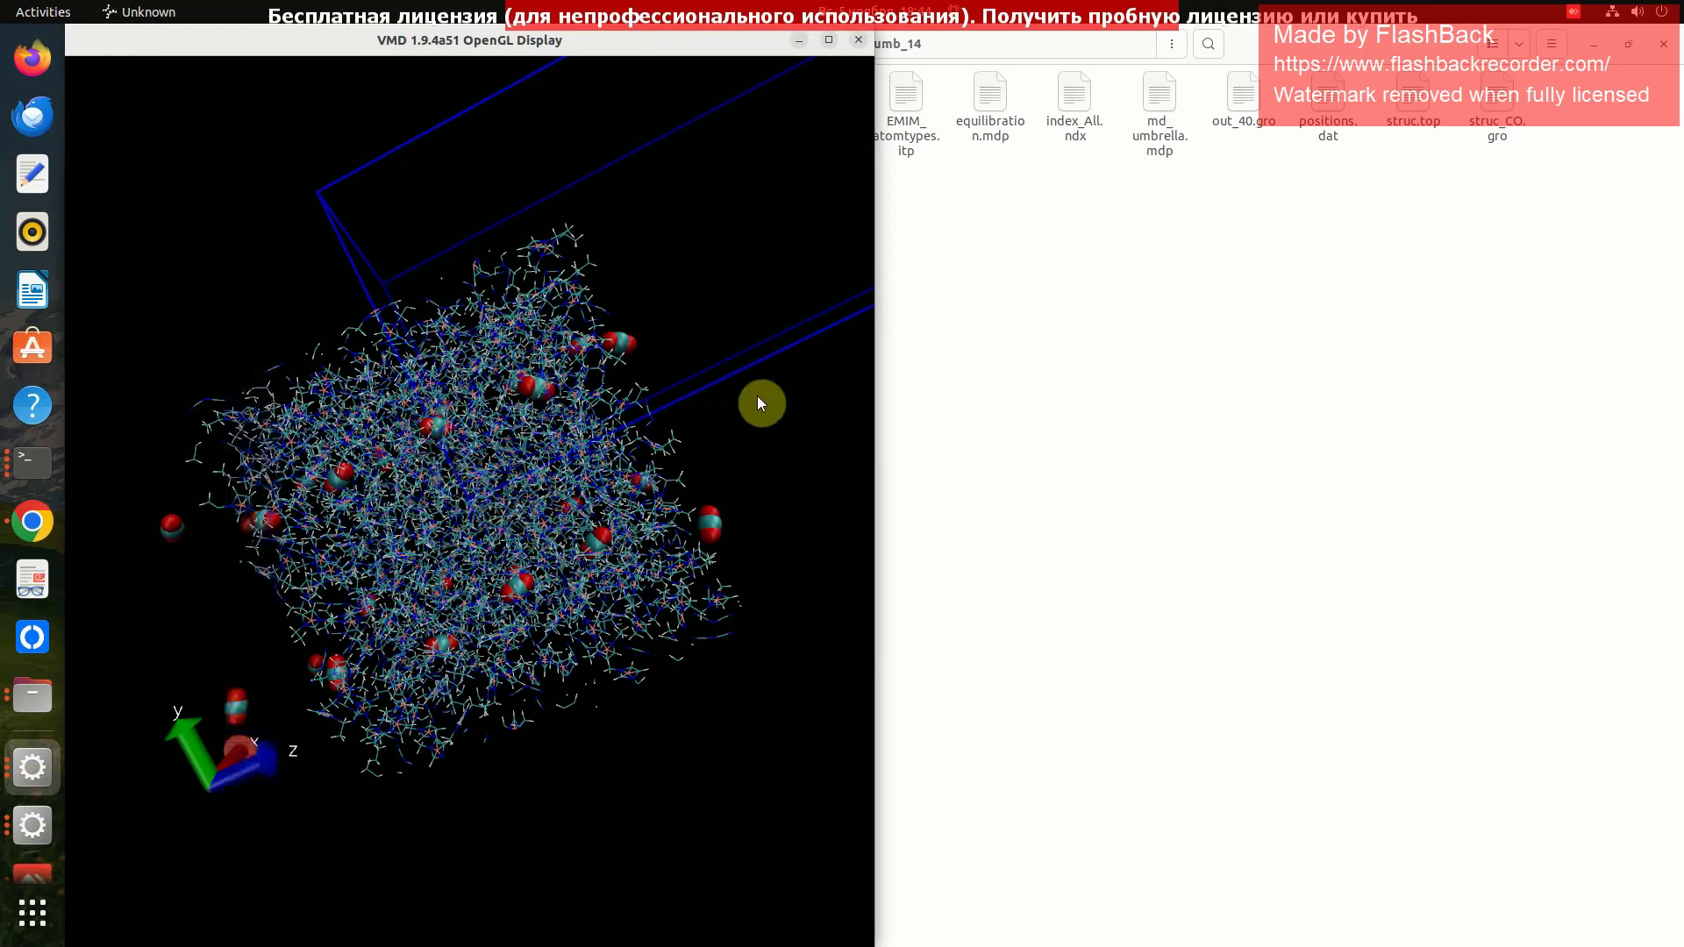
Step: Examine from several sides where the CO2 molecules sit relative to the ionic liquid and the periodic box in the previously loaded structure
left_click_drag(421, 433, 539, 416)
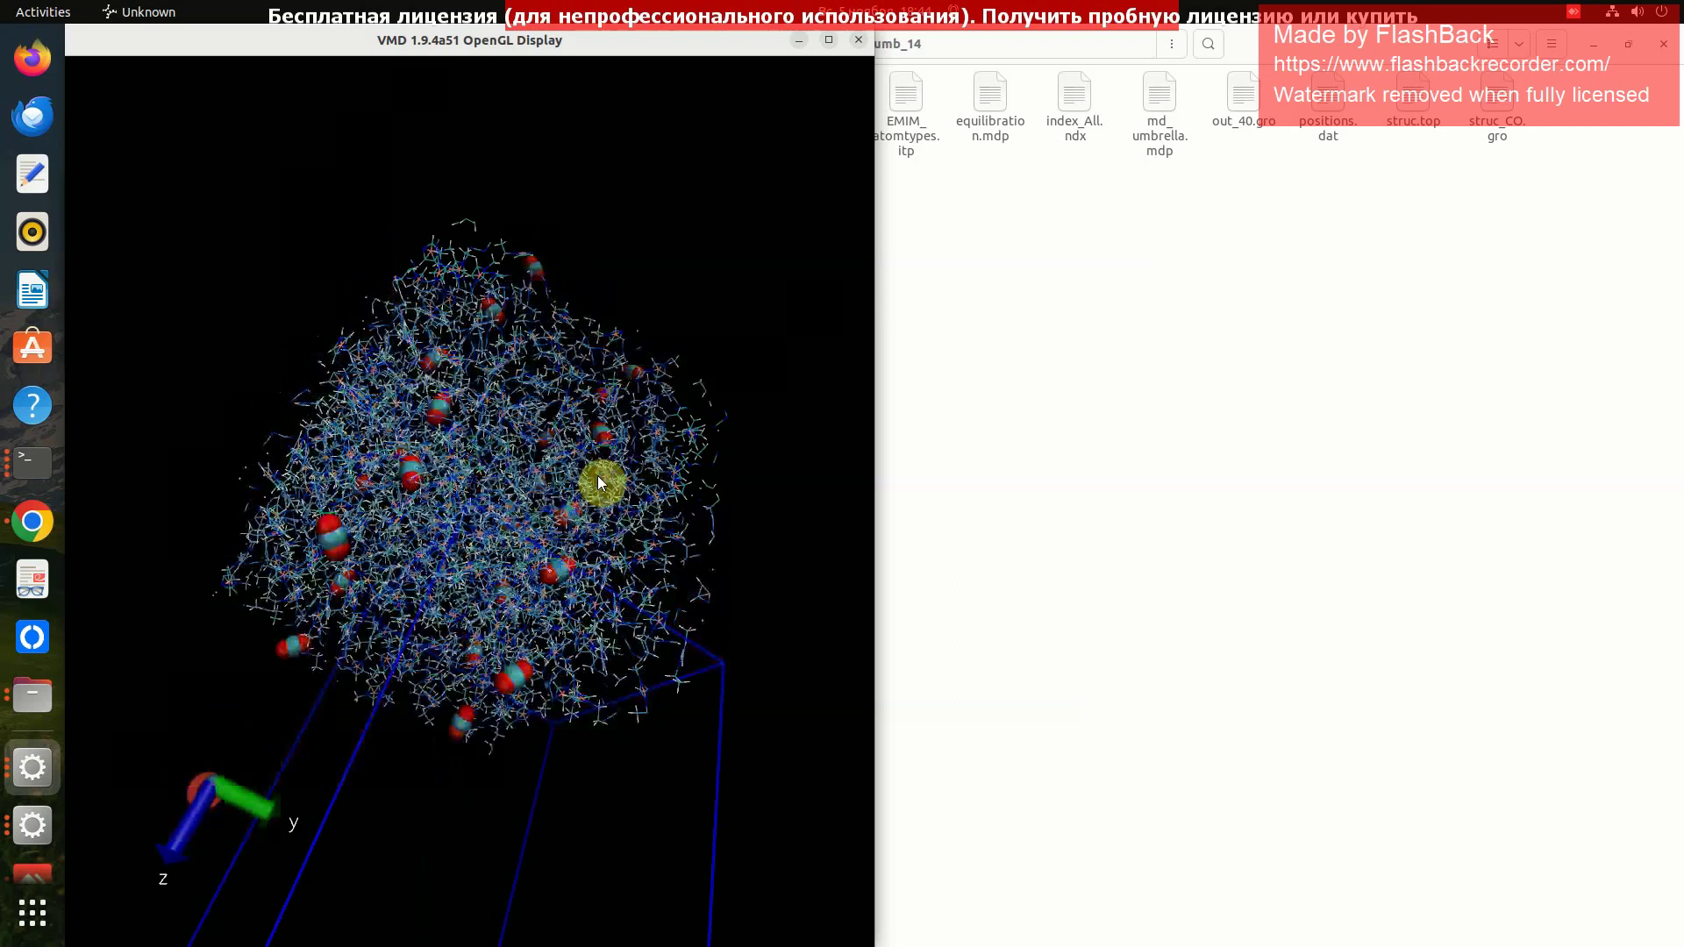
left_click_drag(552, 651, 601, 728)
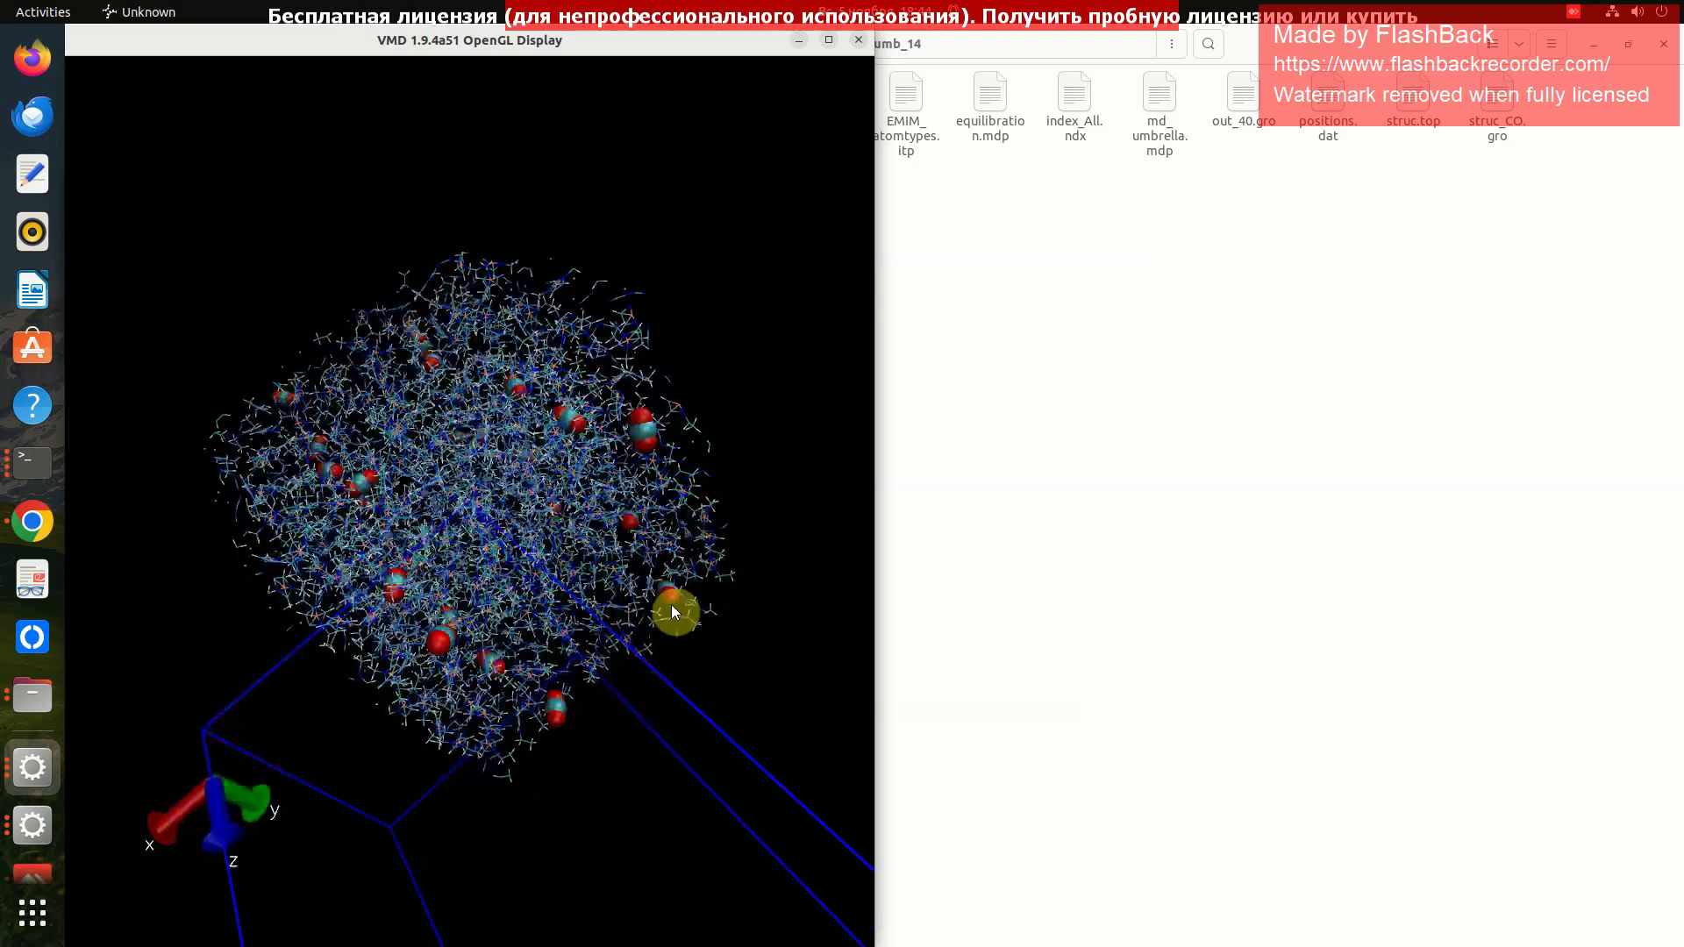
left_click_drag(673, 611, 765, 630)
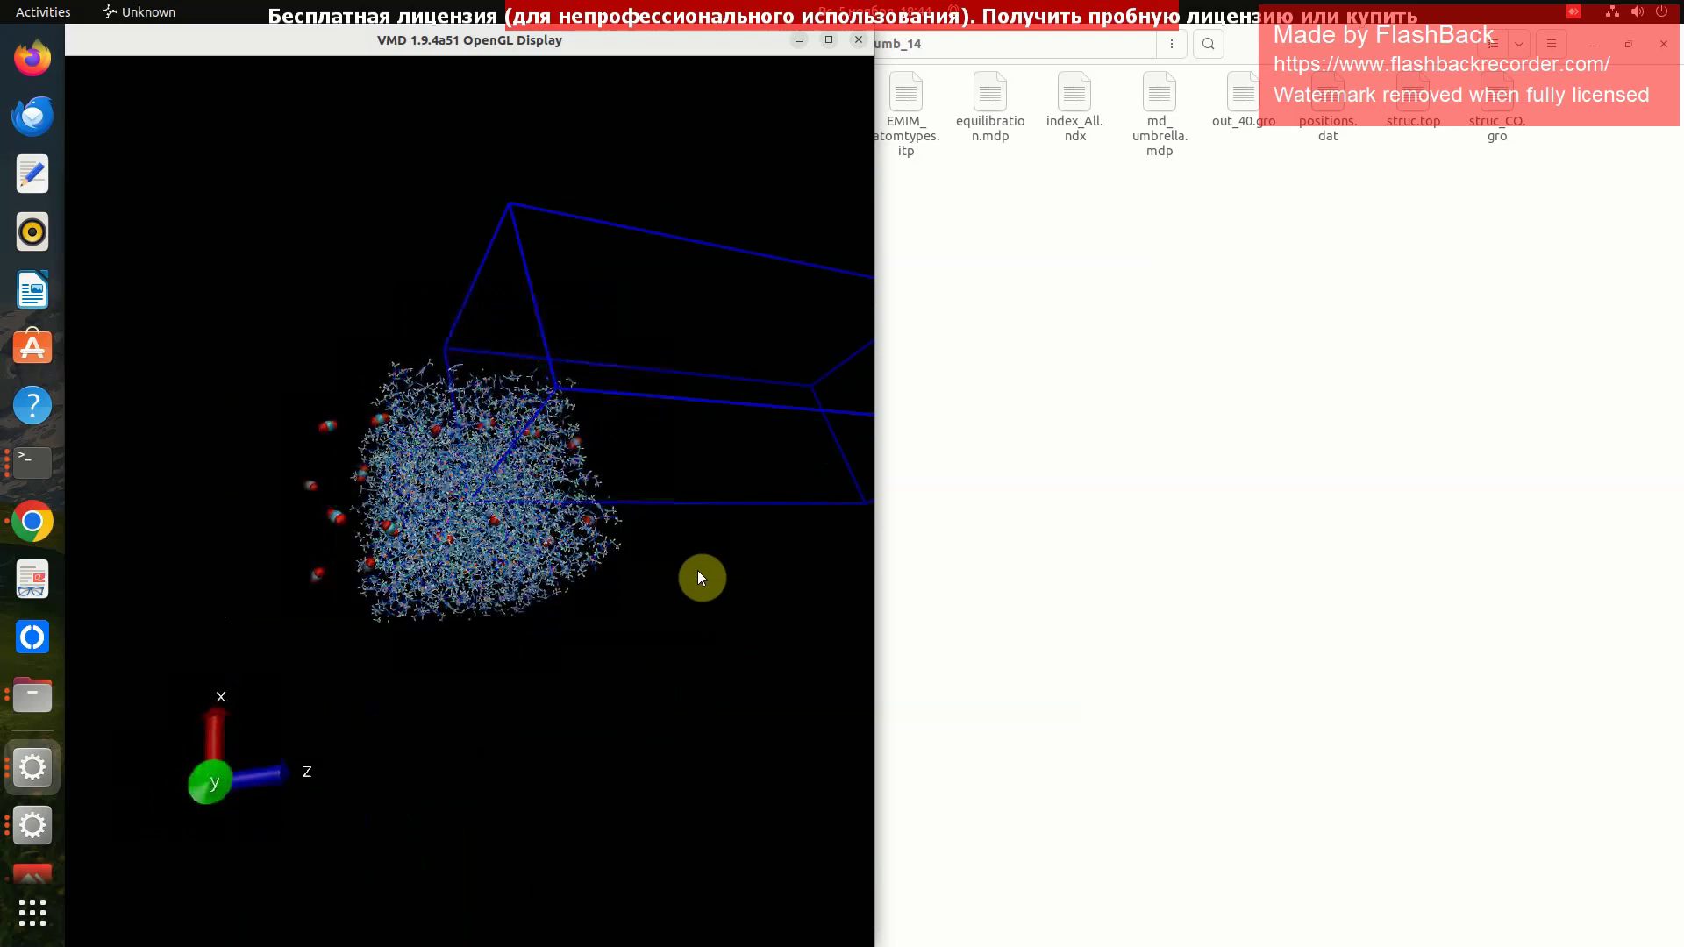
left_click_drag(701, 577, 821, 557)
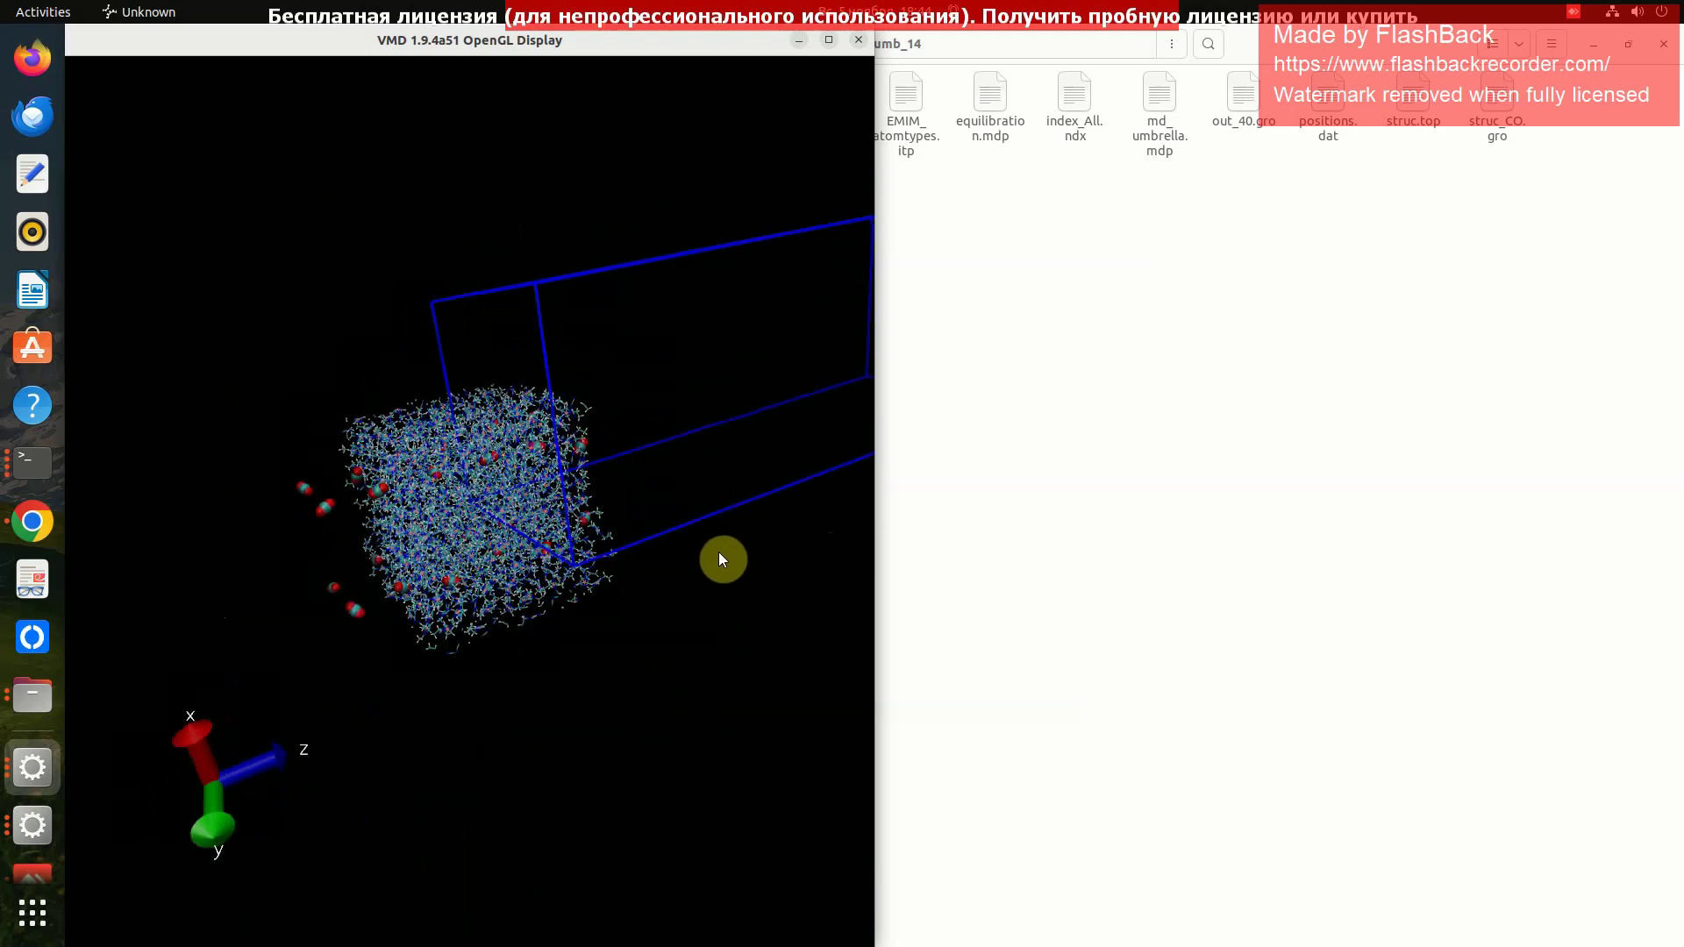
left_click_drag(717, 553, 568, 556)
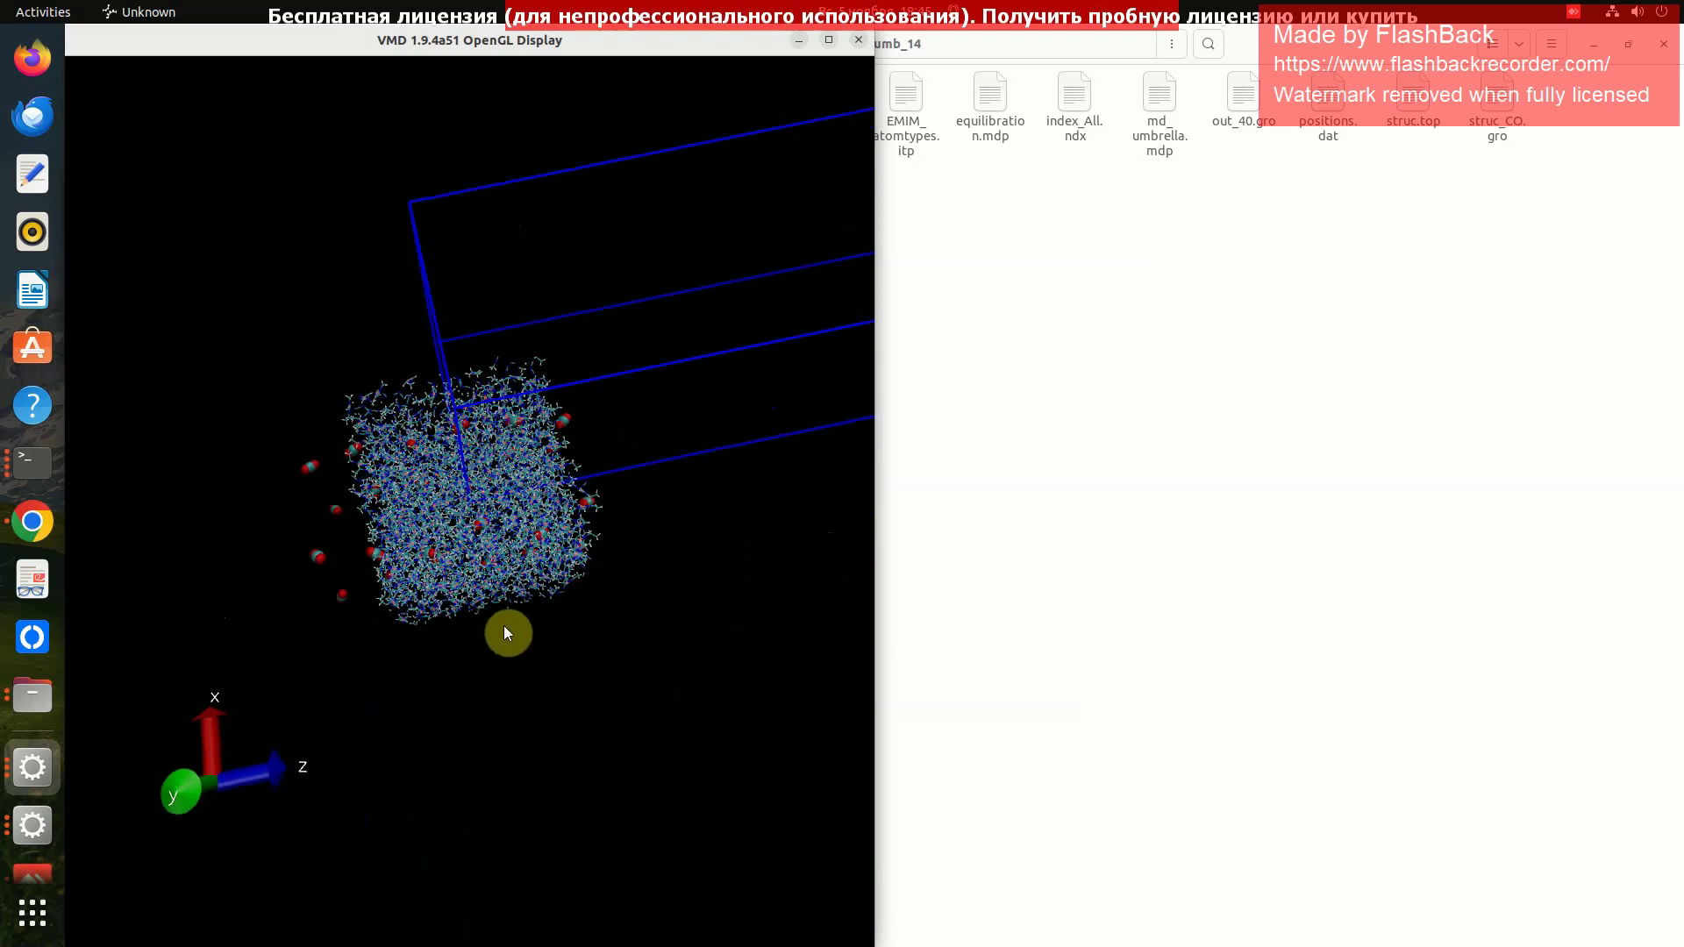
left_click_drag(504, 625, 572, 608)
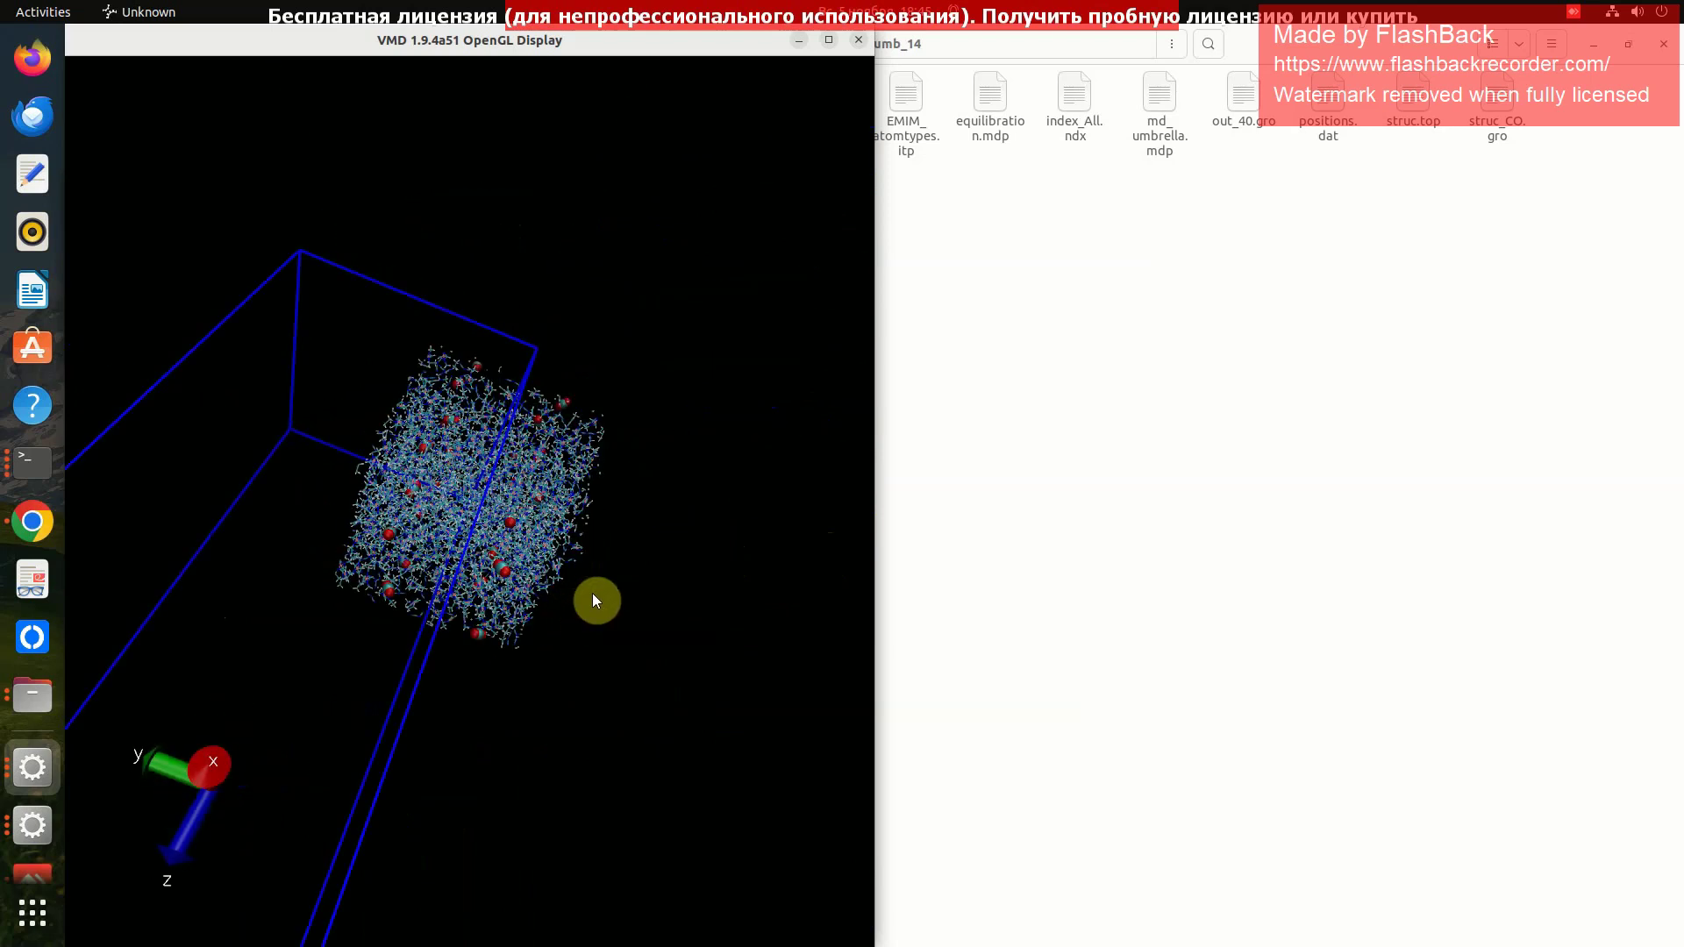
Step: Inspect the previously loaded structure from further angles with its whole periodic box in view, and minimize its OpenGL display
left_click_drag(654, 508, 695, 466)
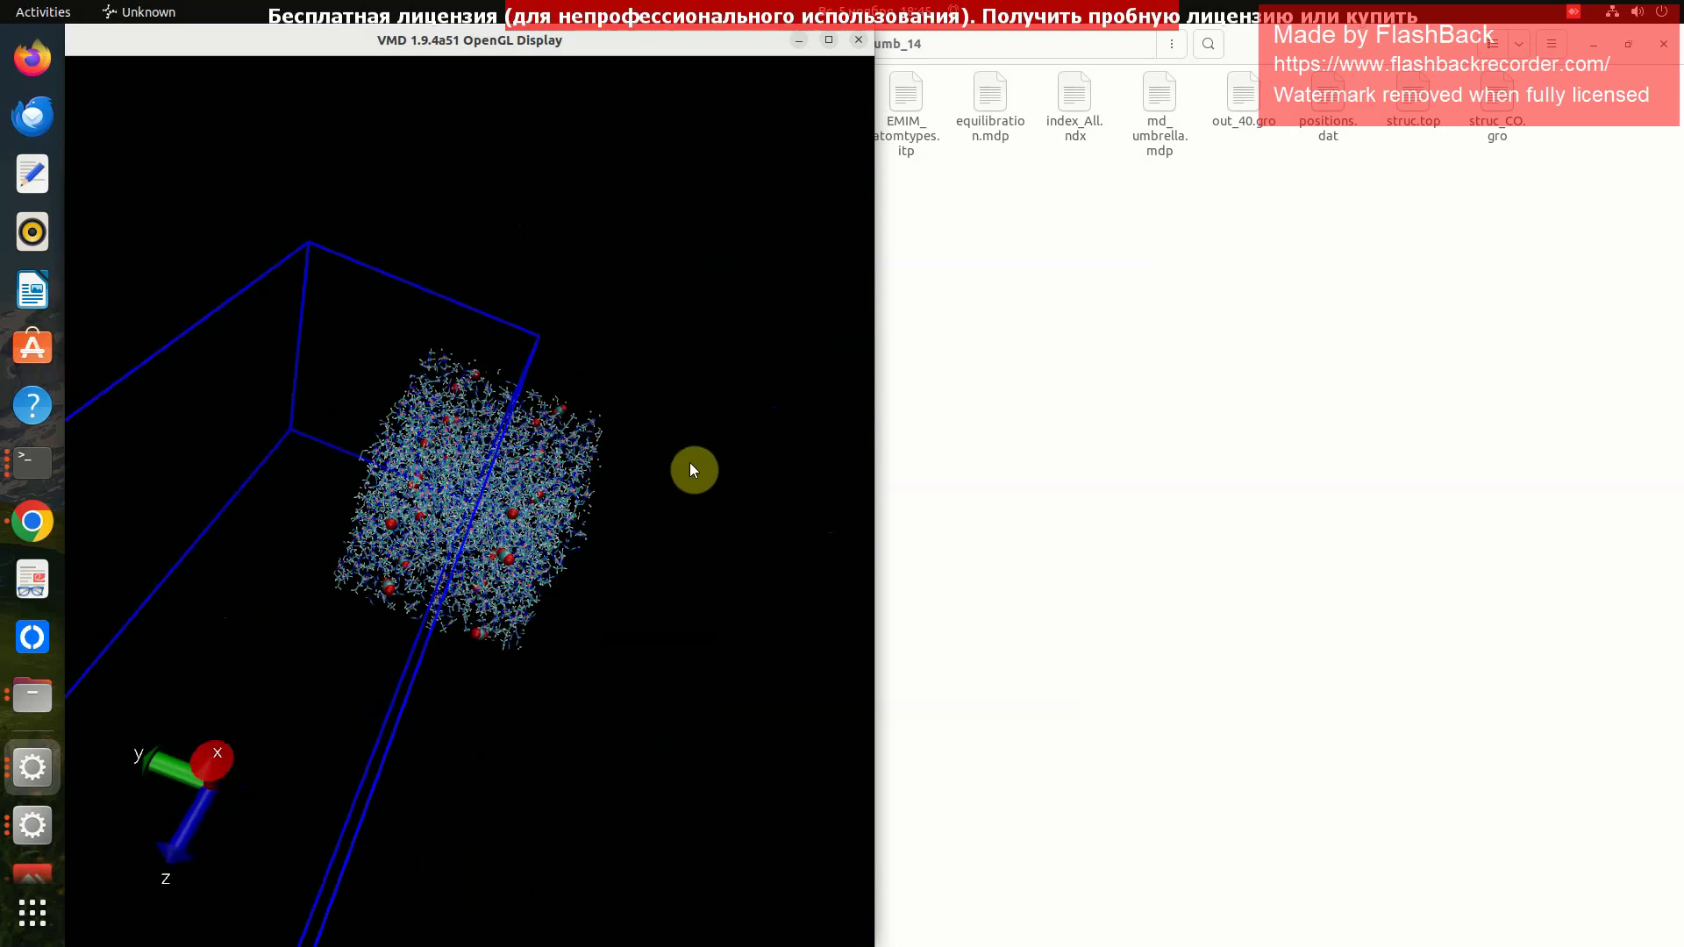
left_click_drag(650, 408, 445, 451)
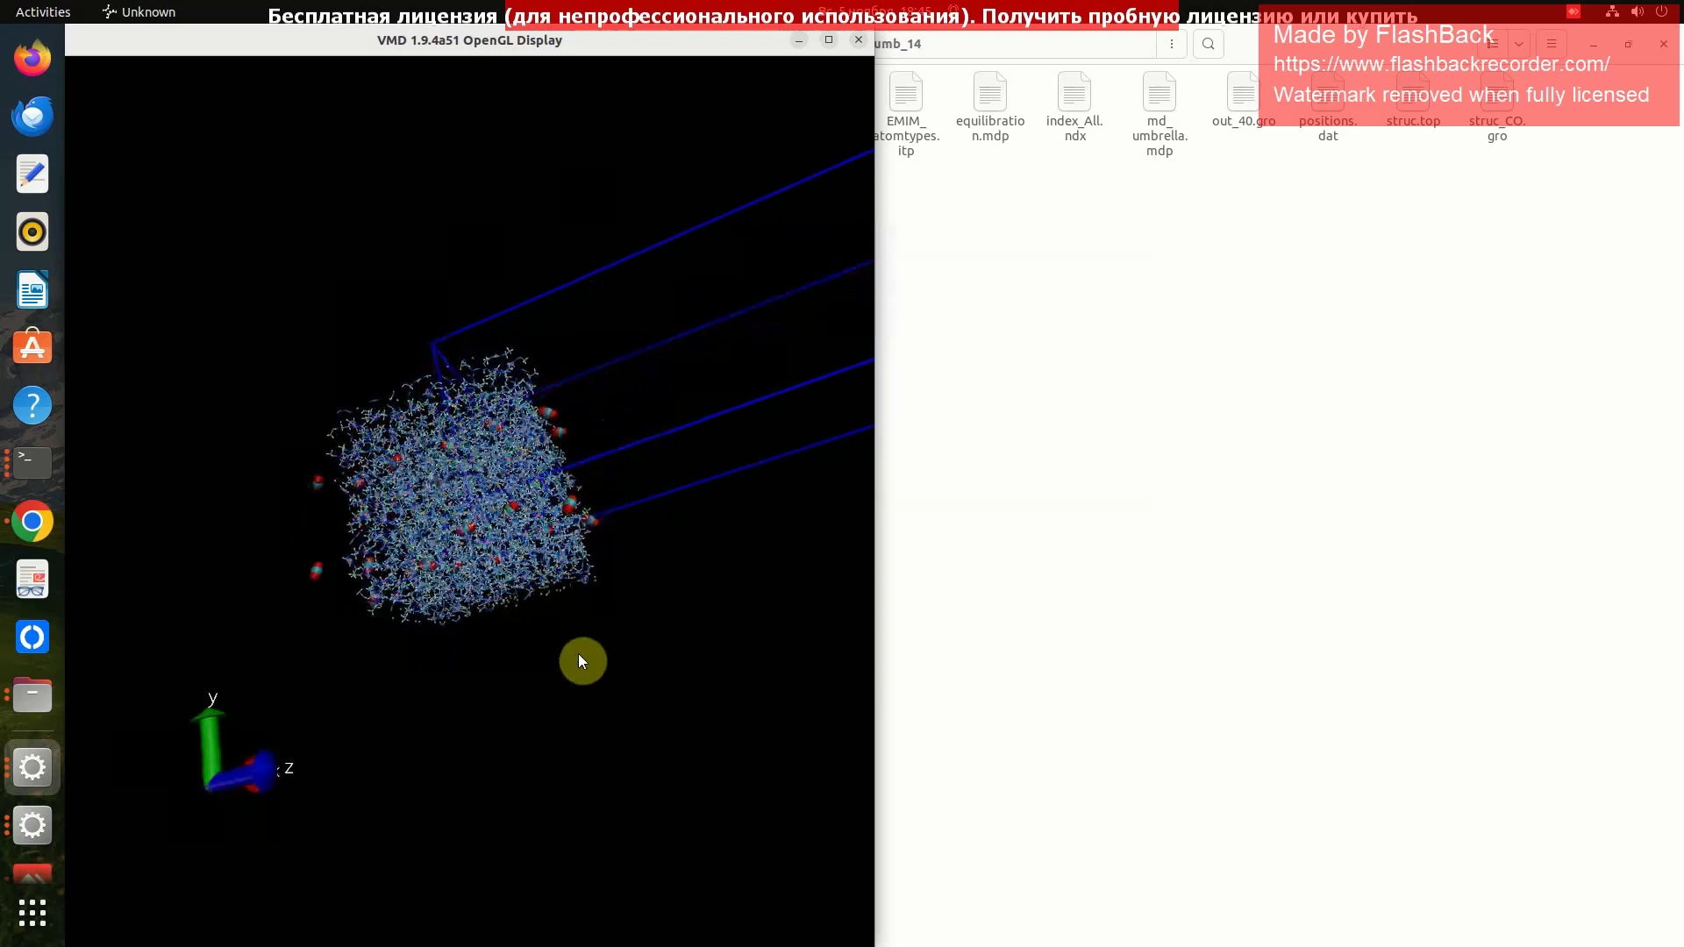
left_click_drag(611, 696, 626, 729)
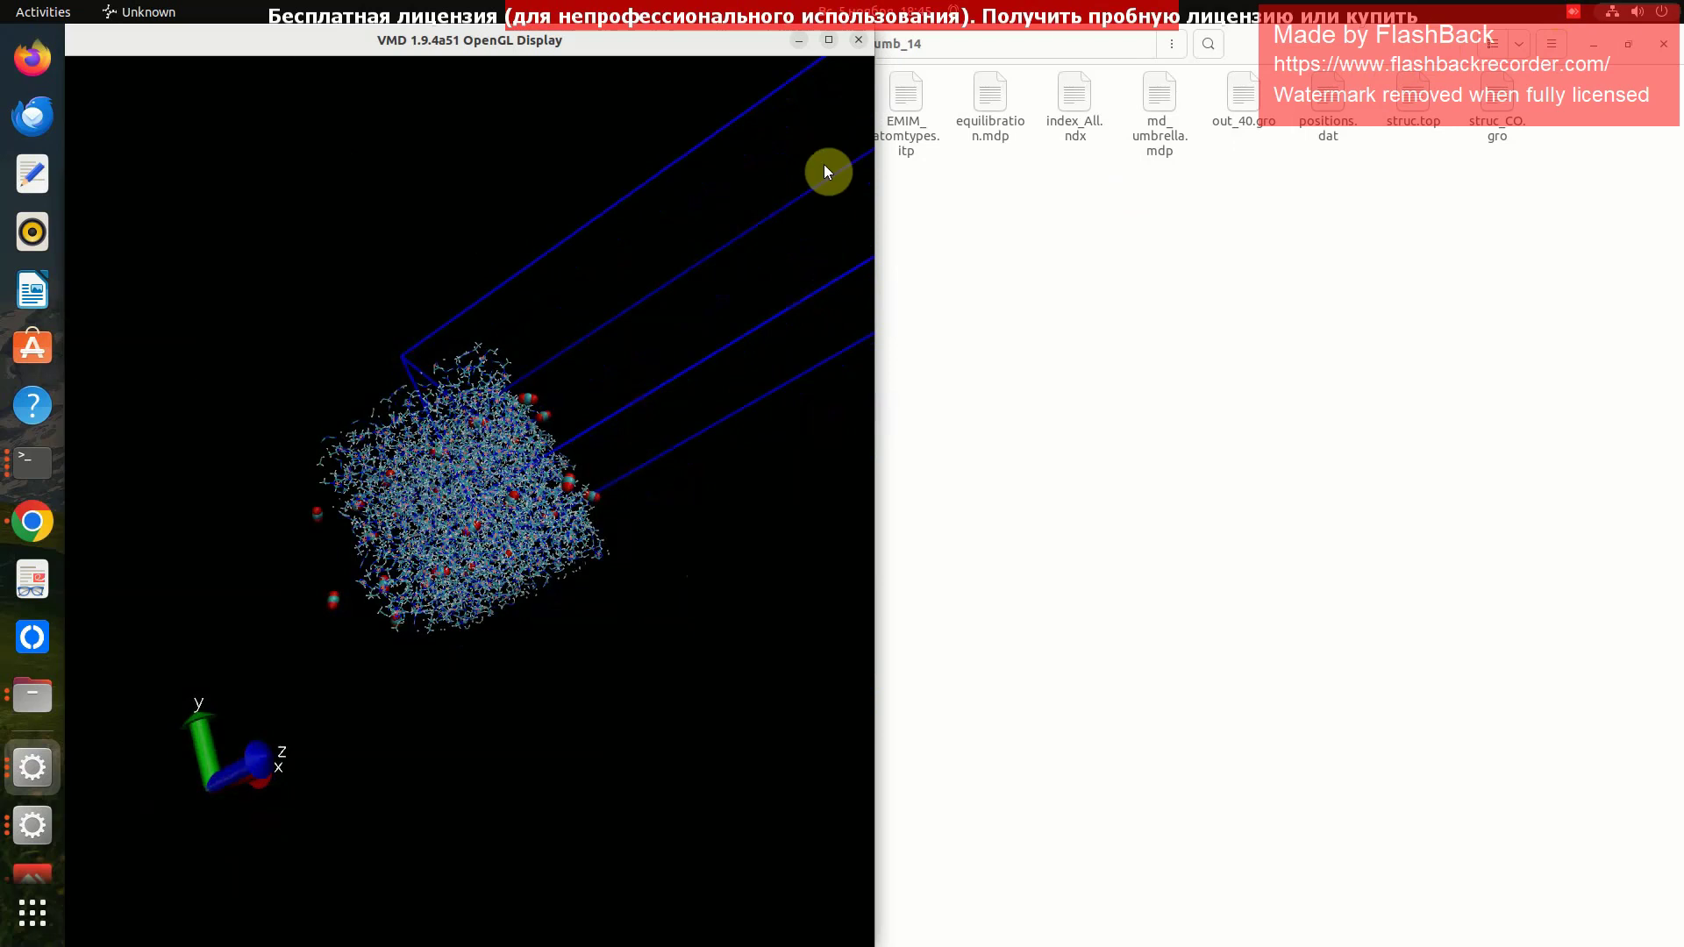
scroll(833, 141, "down", 3)
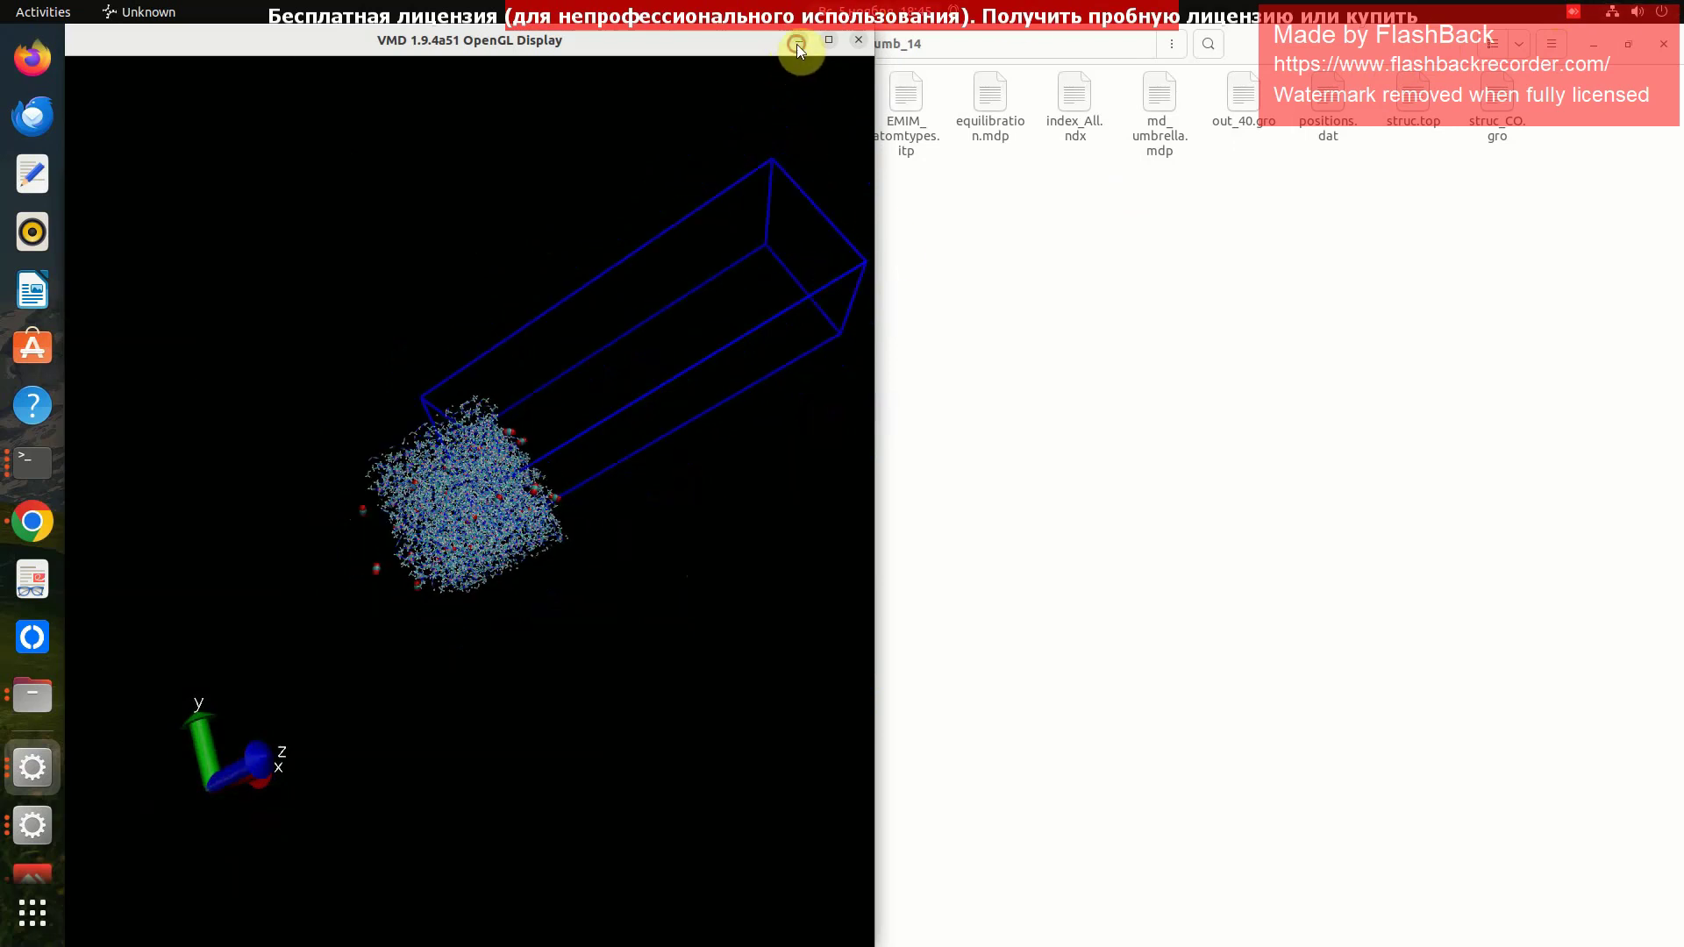
left_click(796, 44)
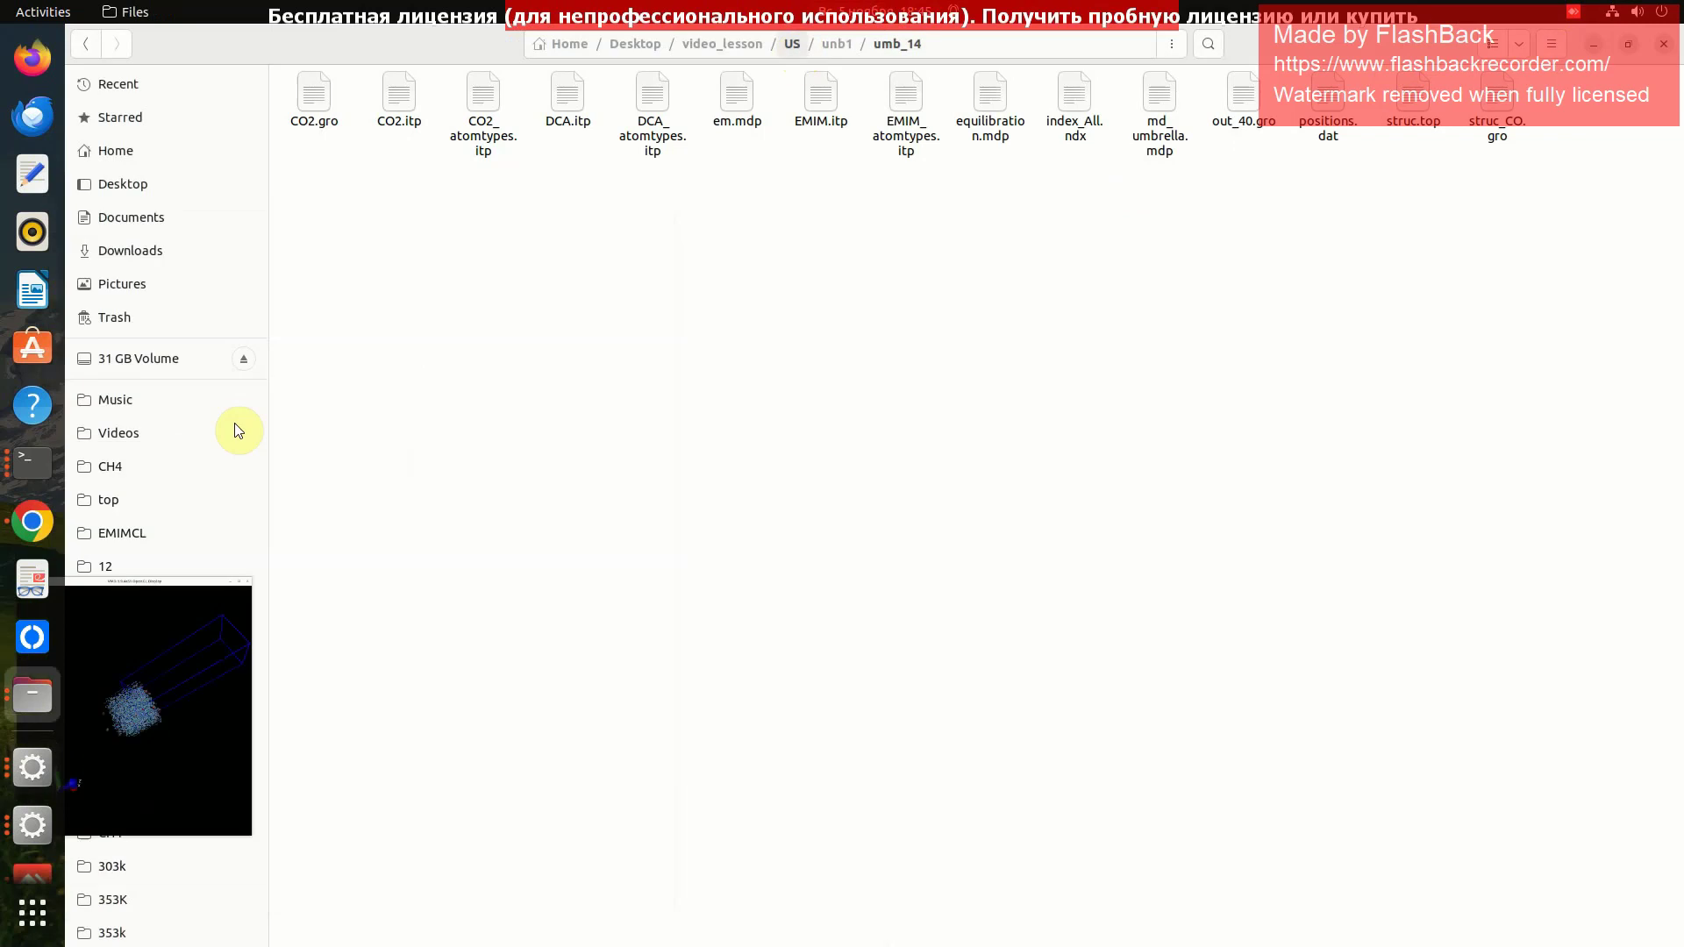
Step: Restore and maximize the umb_14 OpenGL display and examine from several sides where the CO2 molecules sit around the ionic liquid
mouse_move(30, 826)
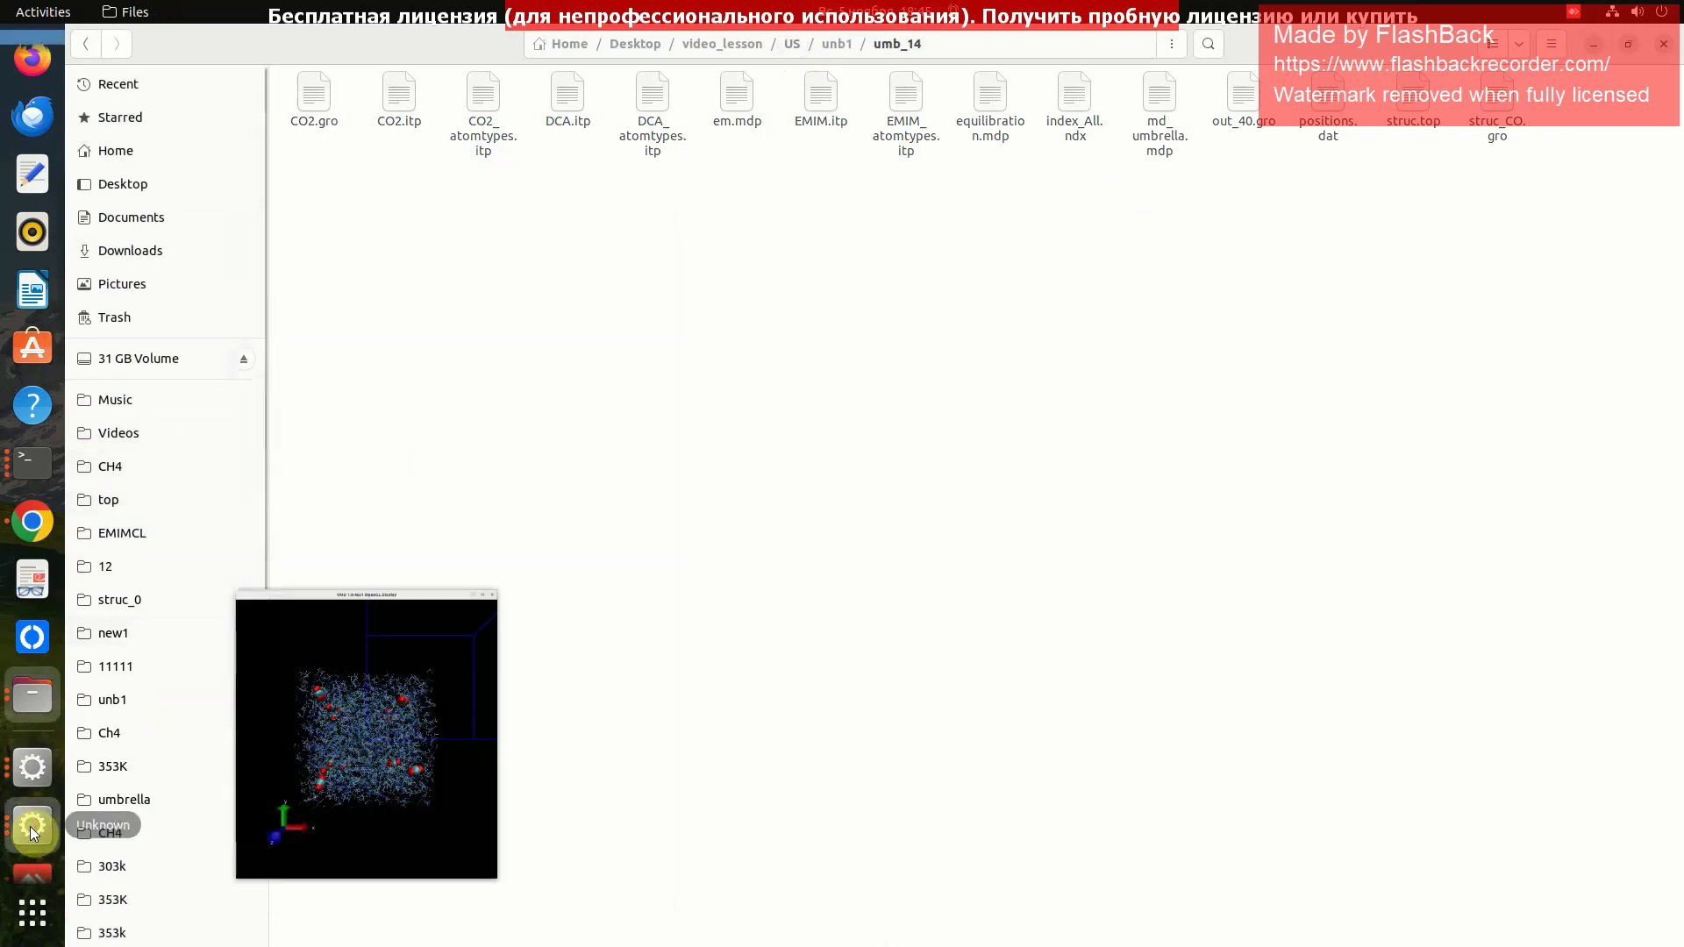
left_click(467, 604)
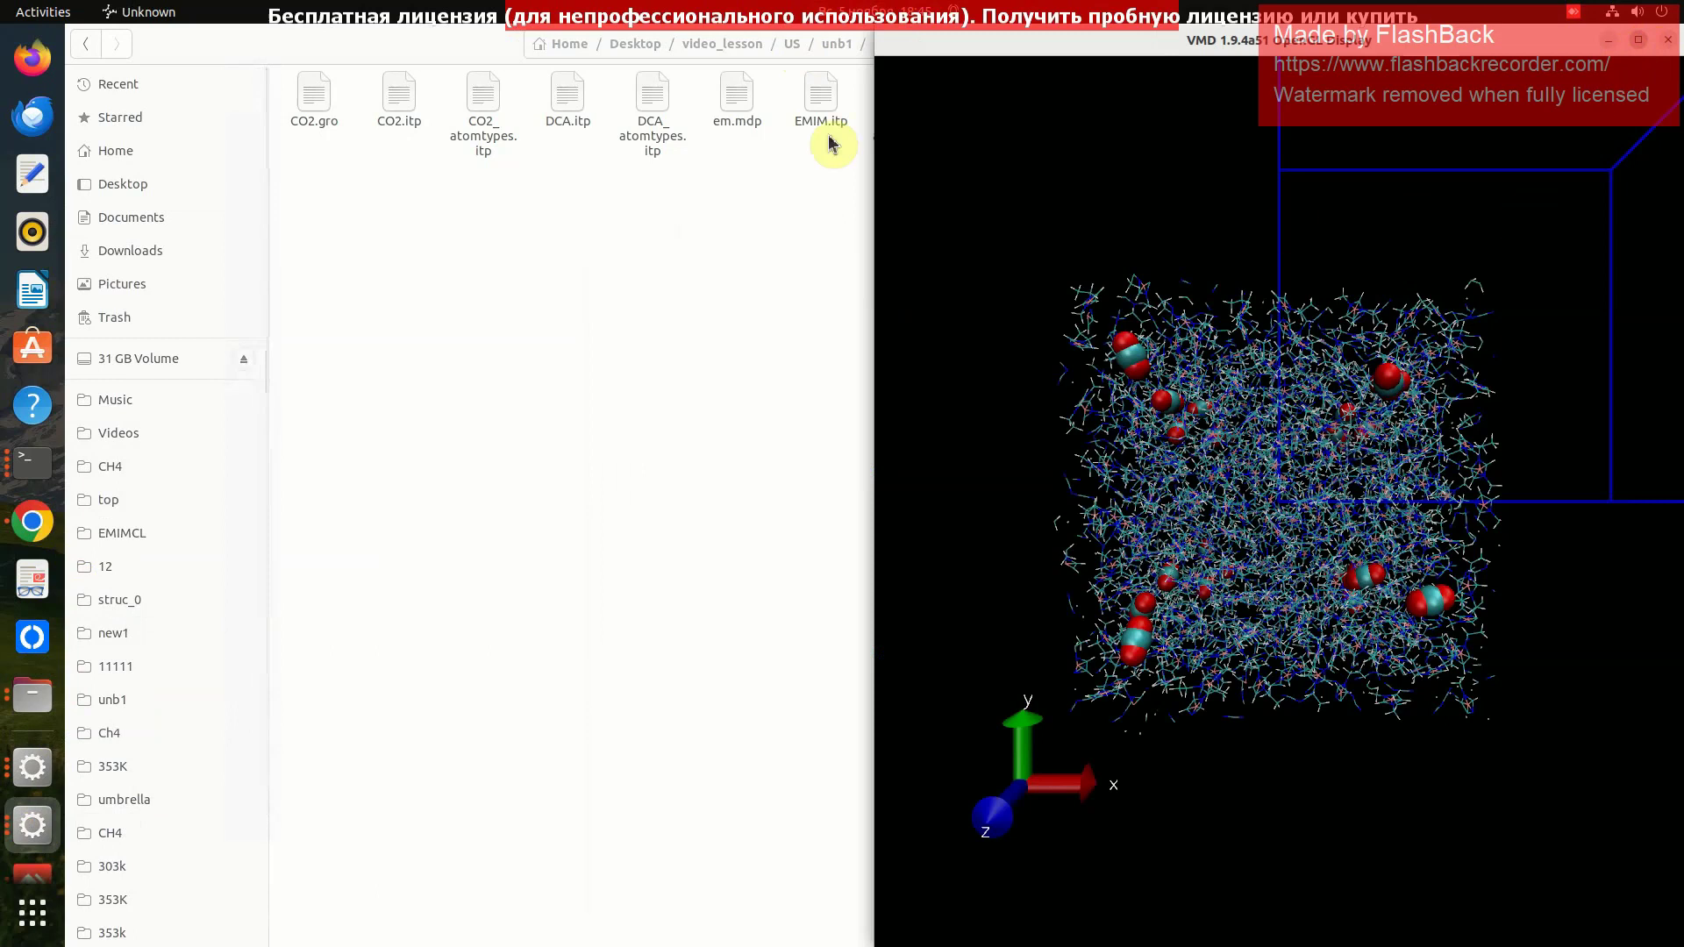
double_click(1045, 53)
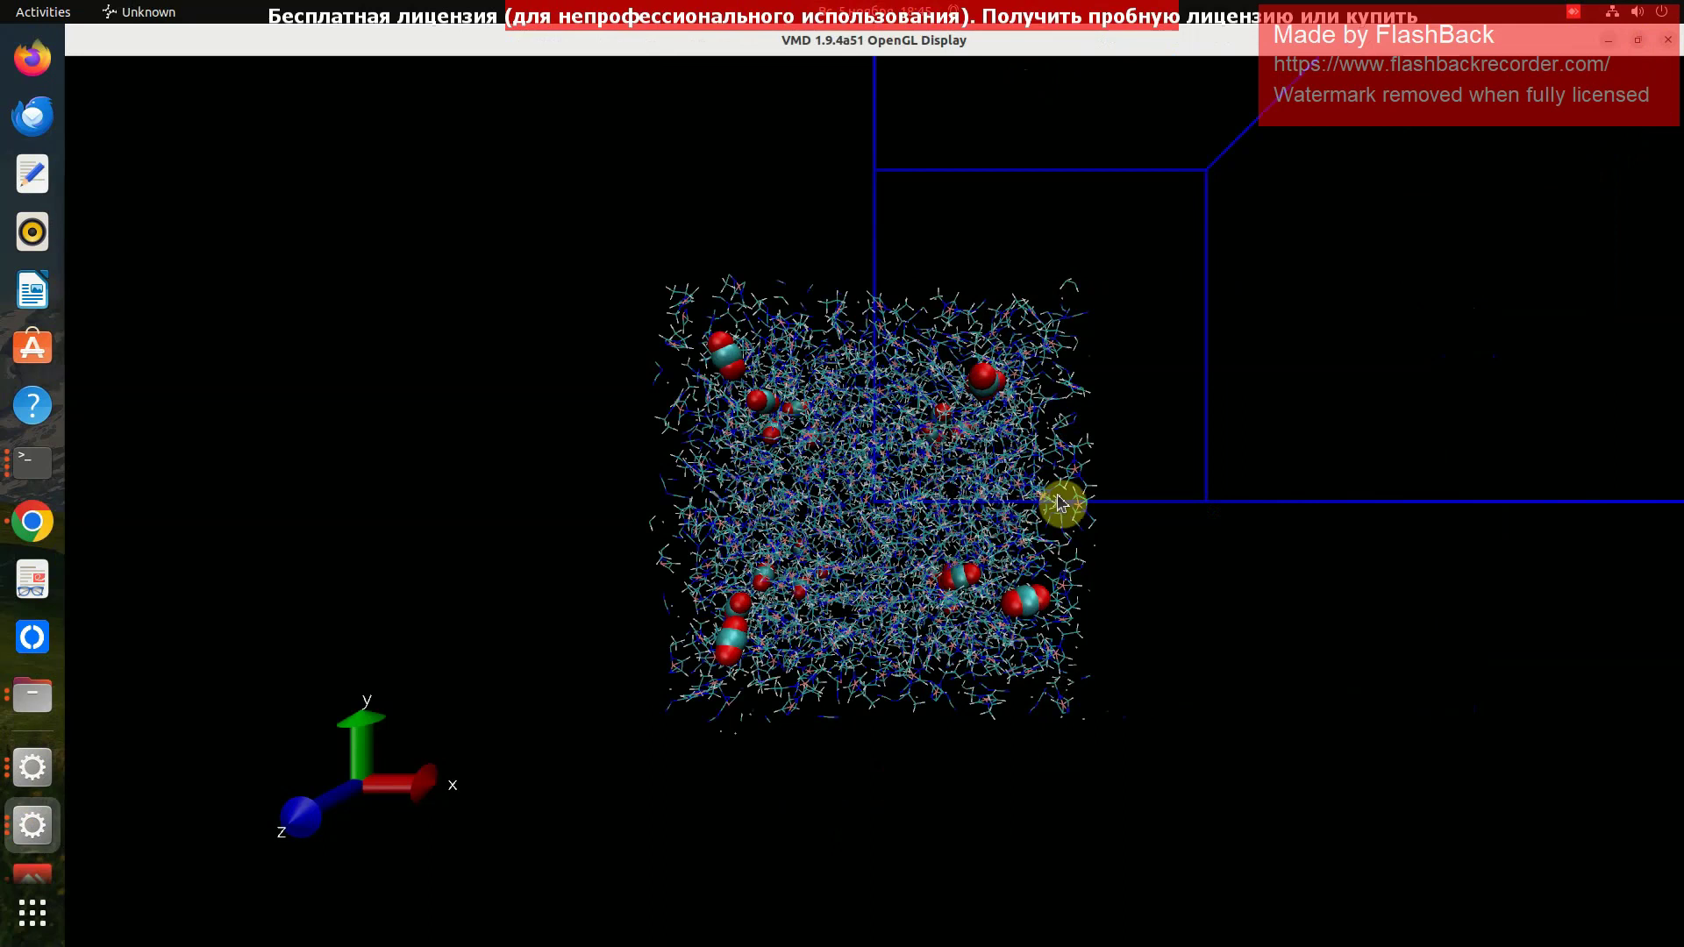
left_click_drag(1172, 498, 1347, 478)
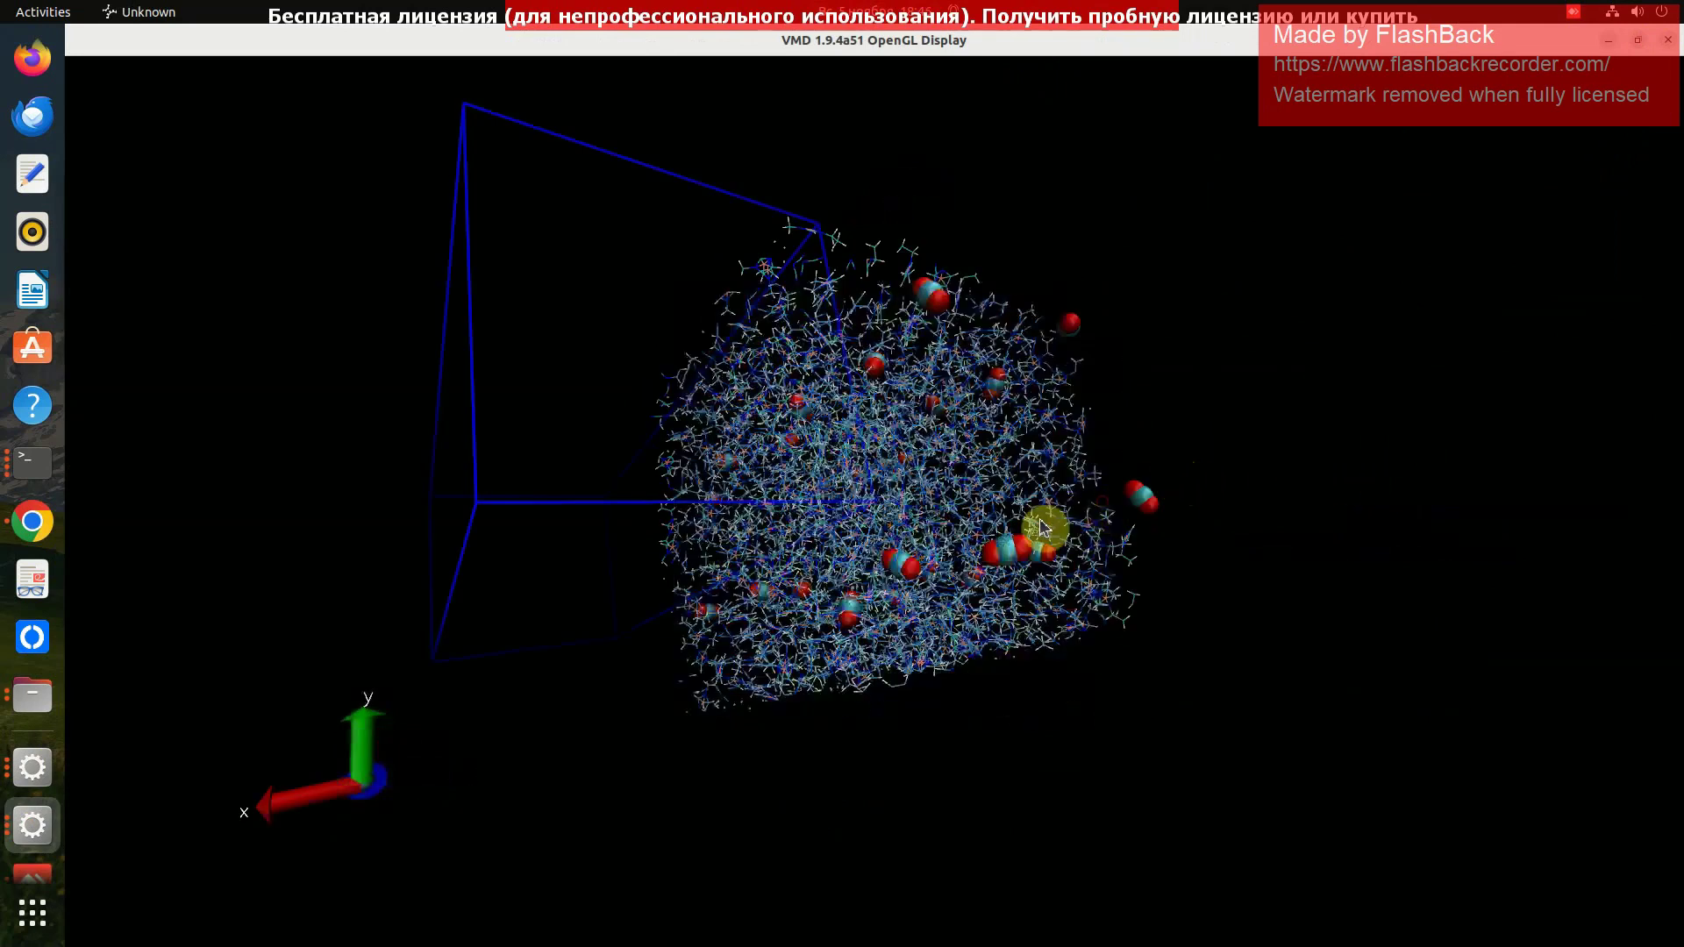
left_click_drag(933, 545, 751, 545)
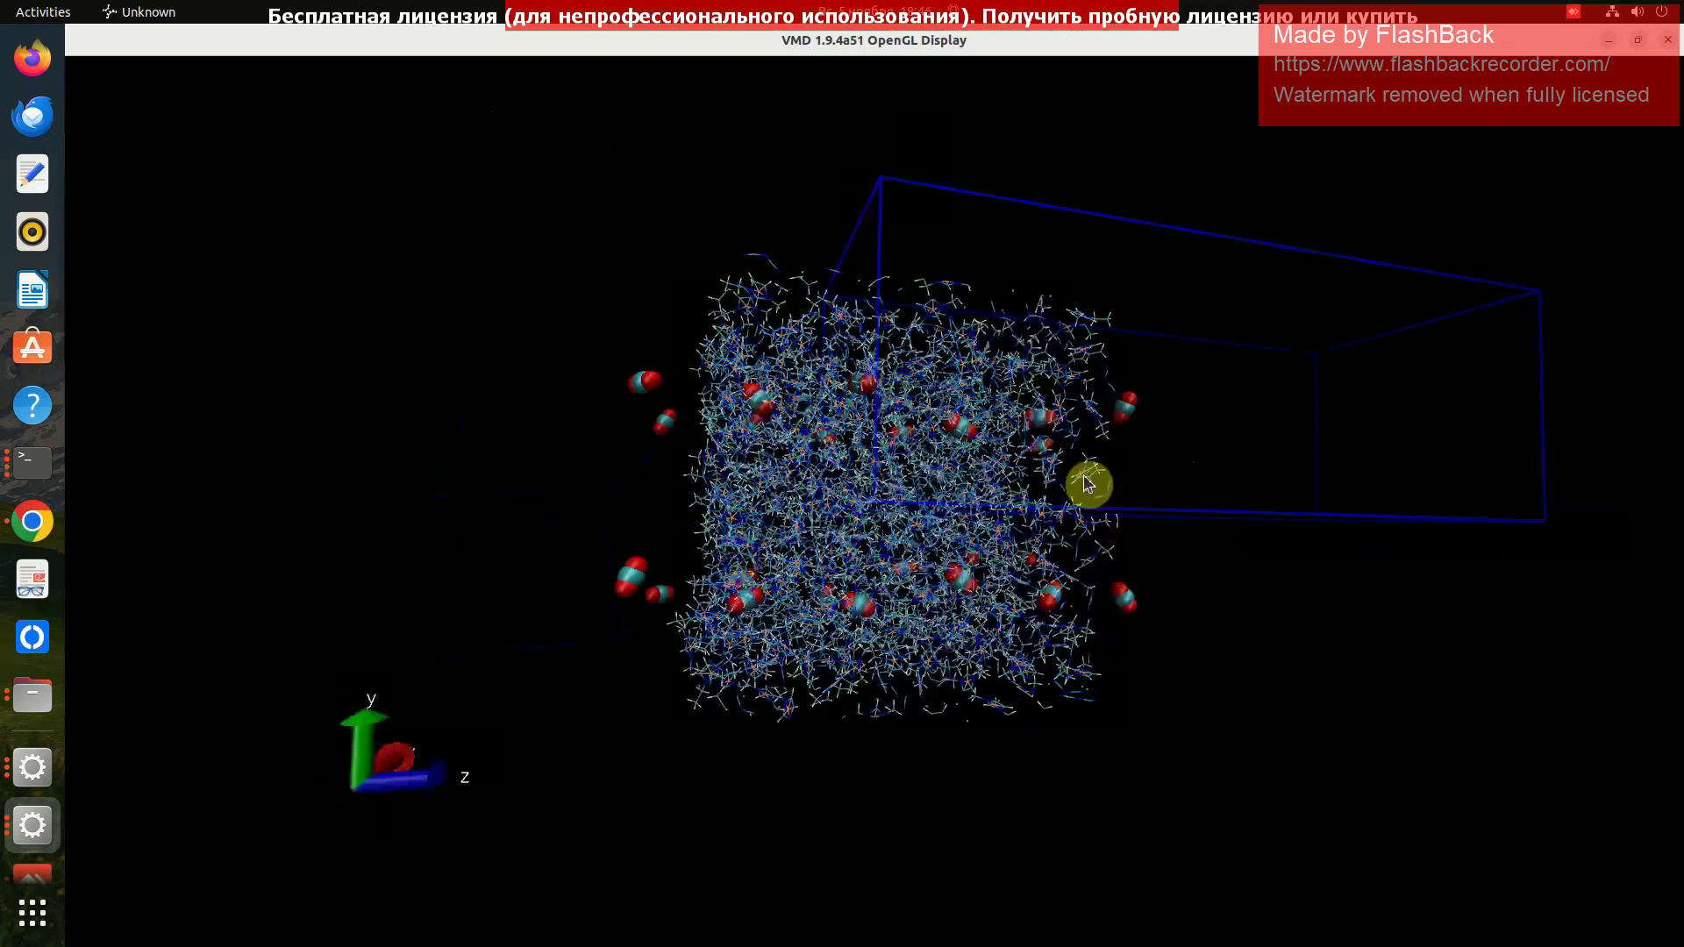
left_click_drag(1087, 484, 865, 537)
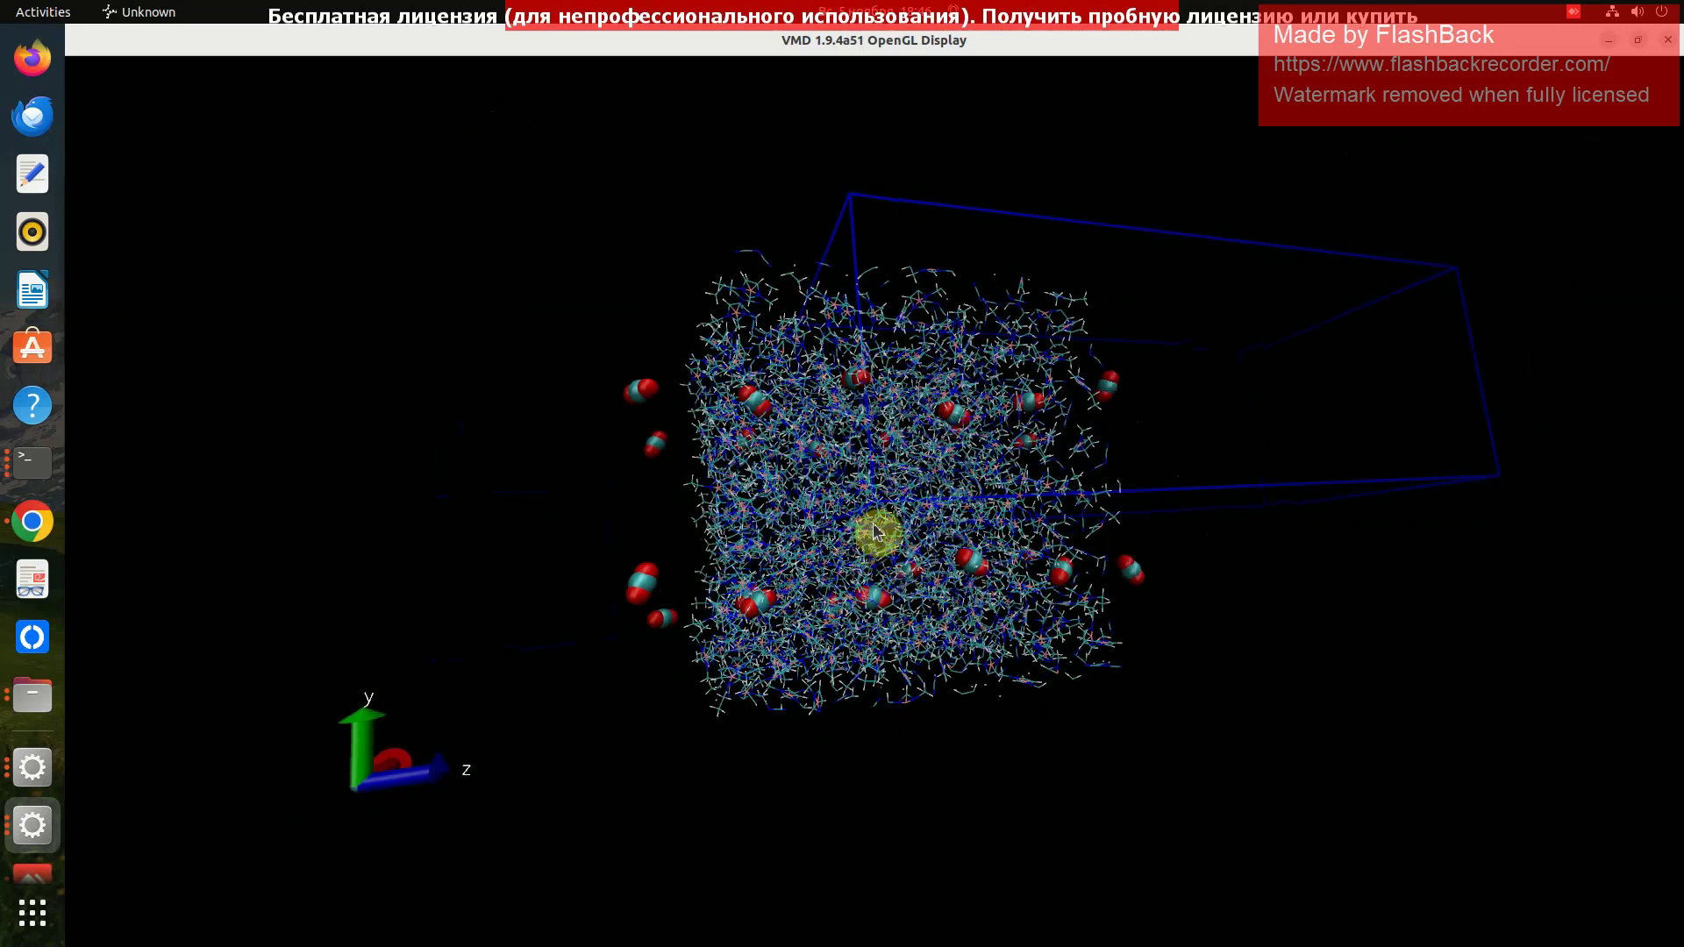
left_click_drag(807, 404, 790, 392)
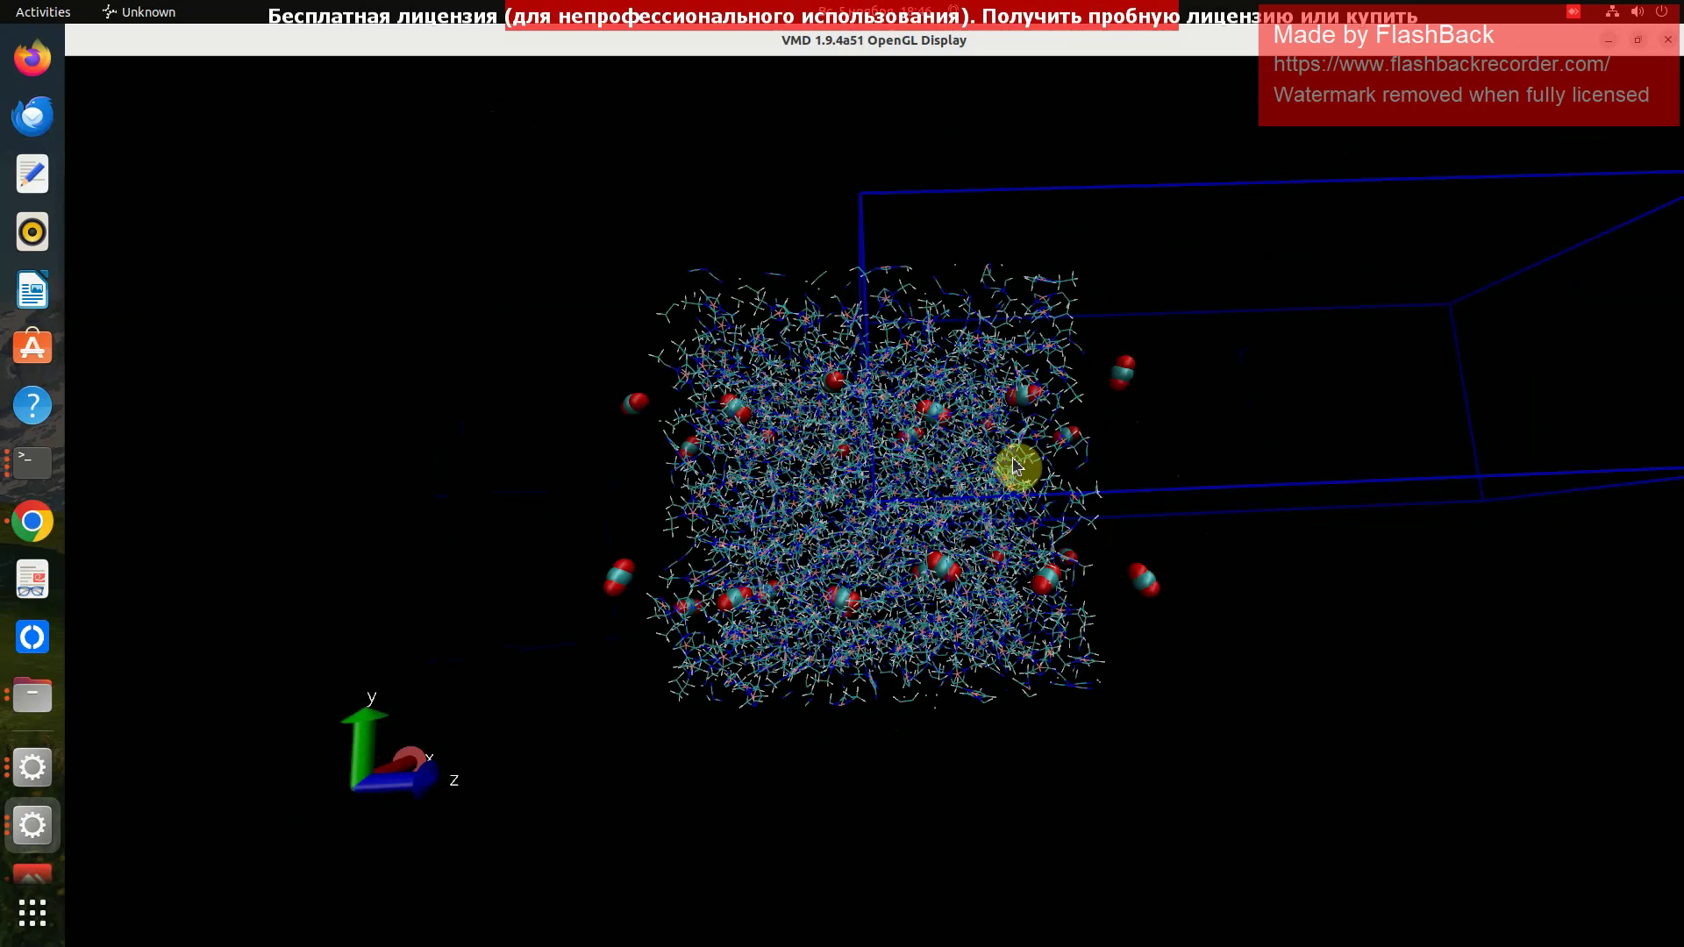
left_click(1104, 474)
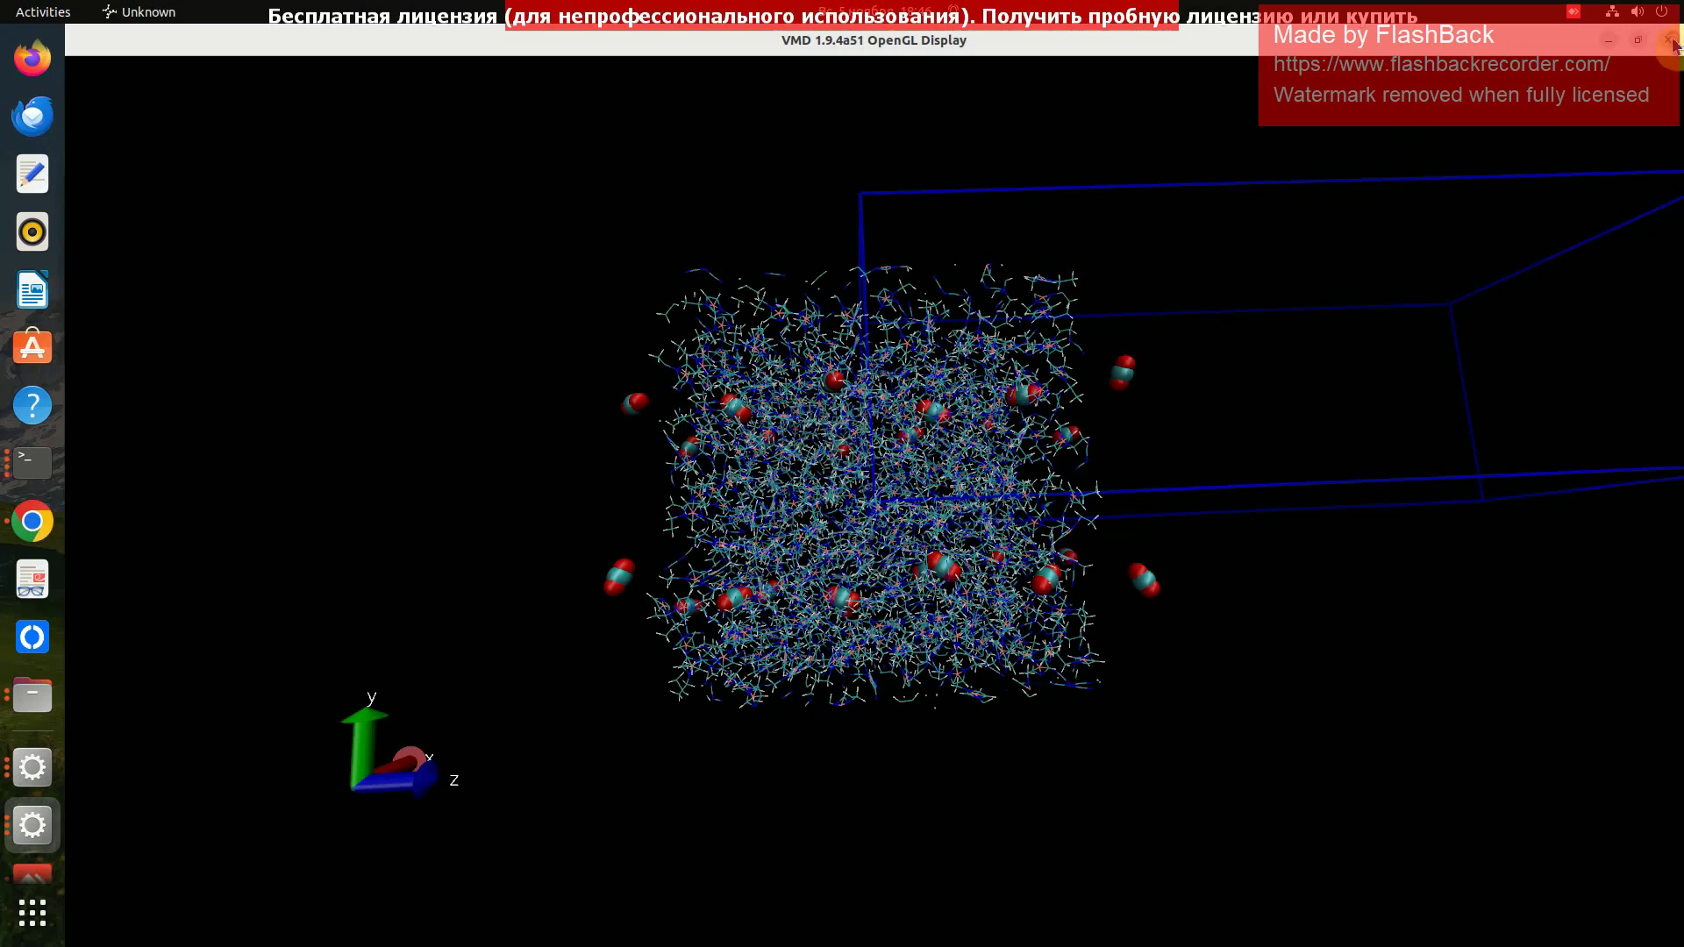
Step: Quit the VMD session of the previously loaded structure and confirm the exit
right_click(44, 769)
left_click(113, 785)
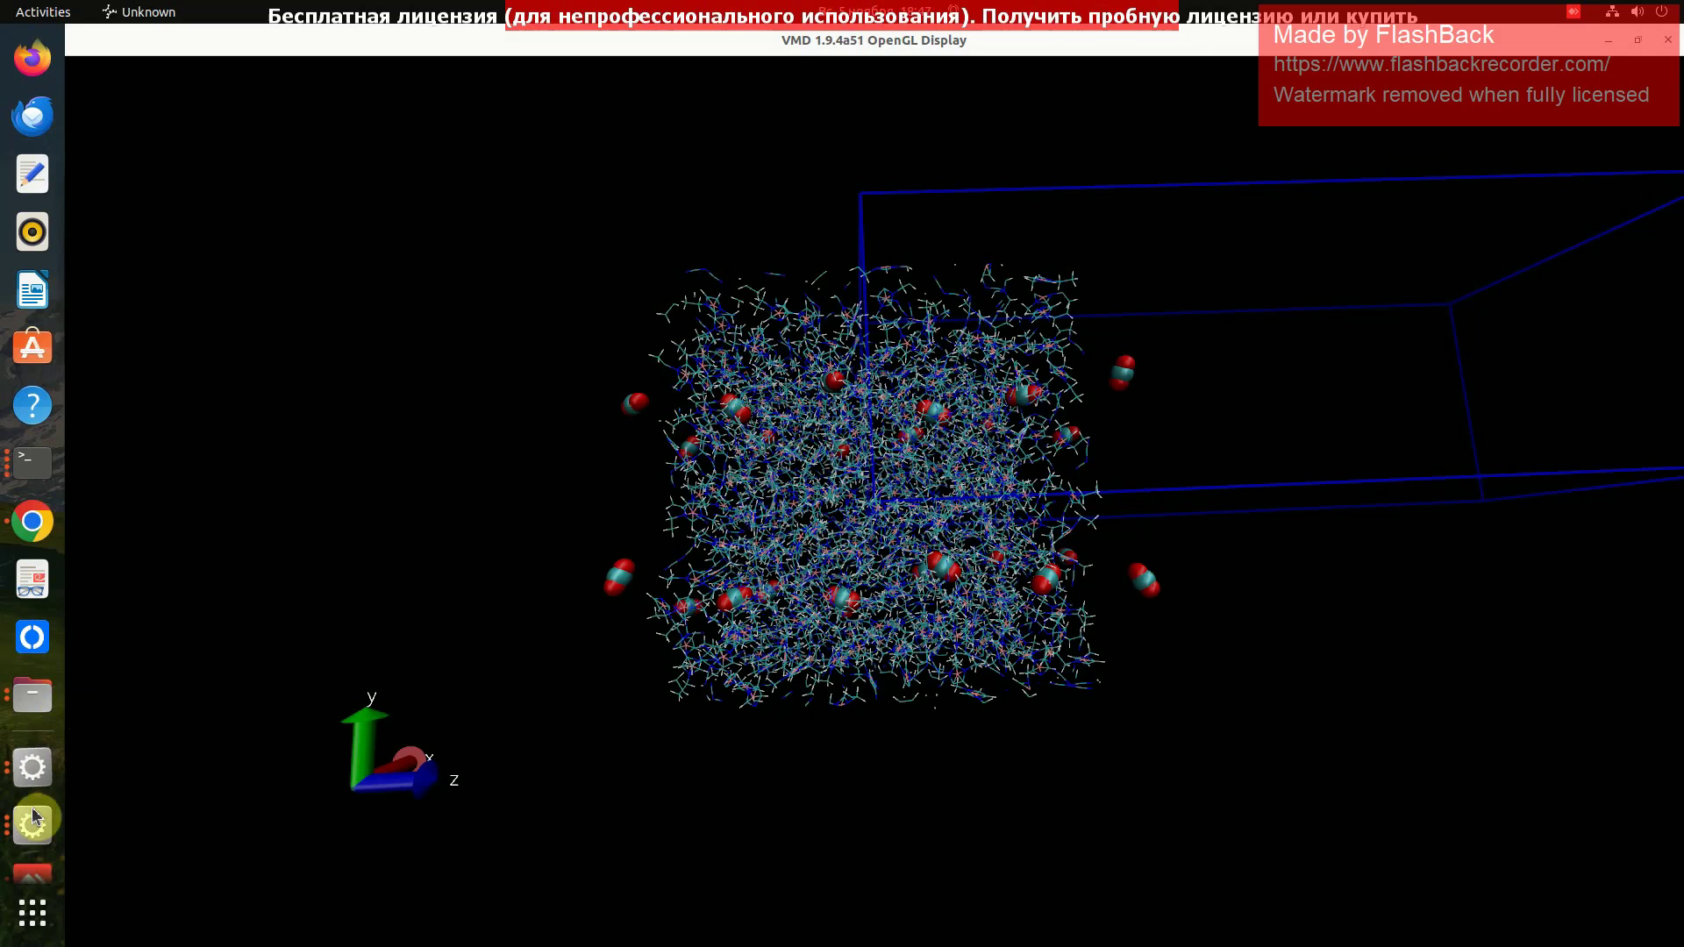
right_click(22, 829)
left_click_drag(21, 829, 30, 770)
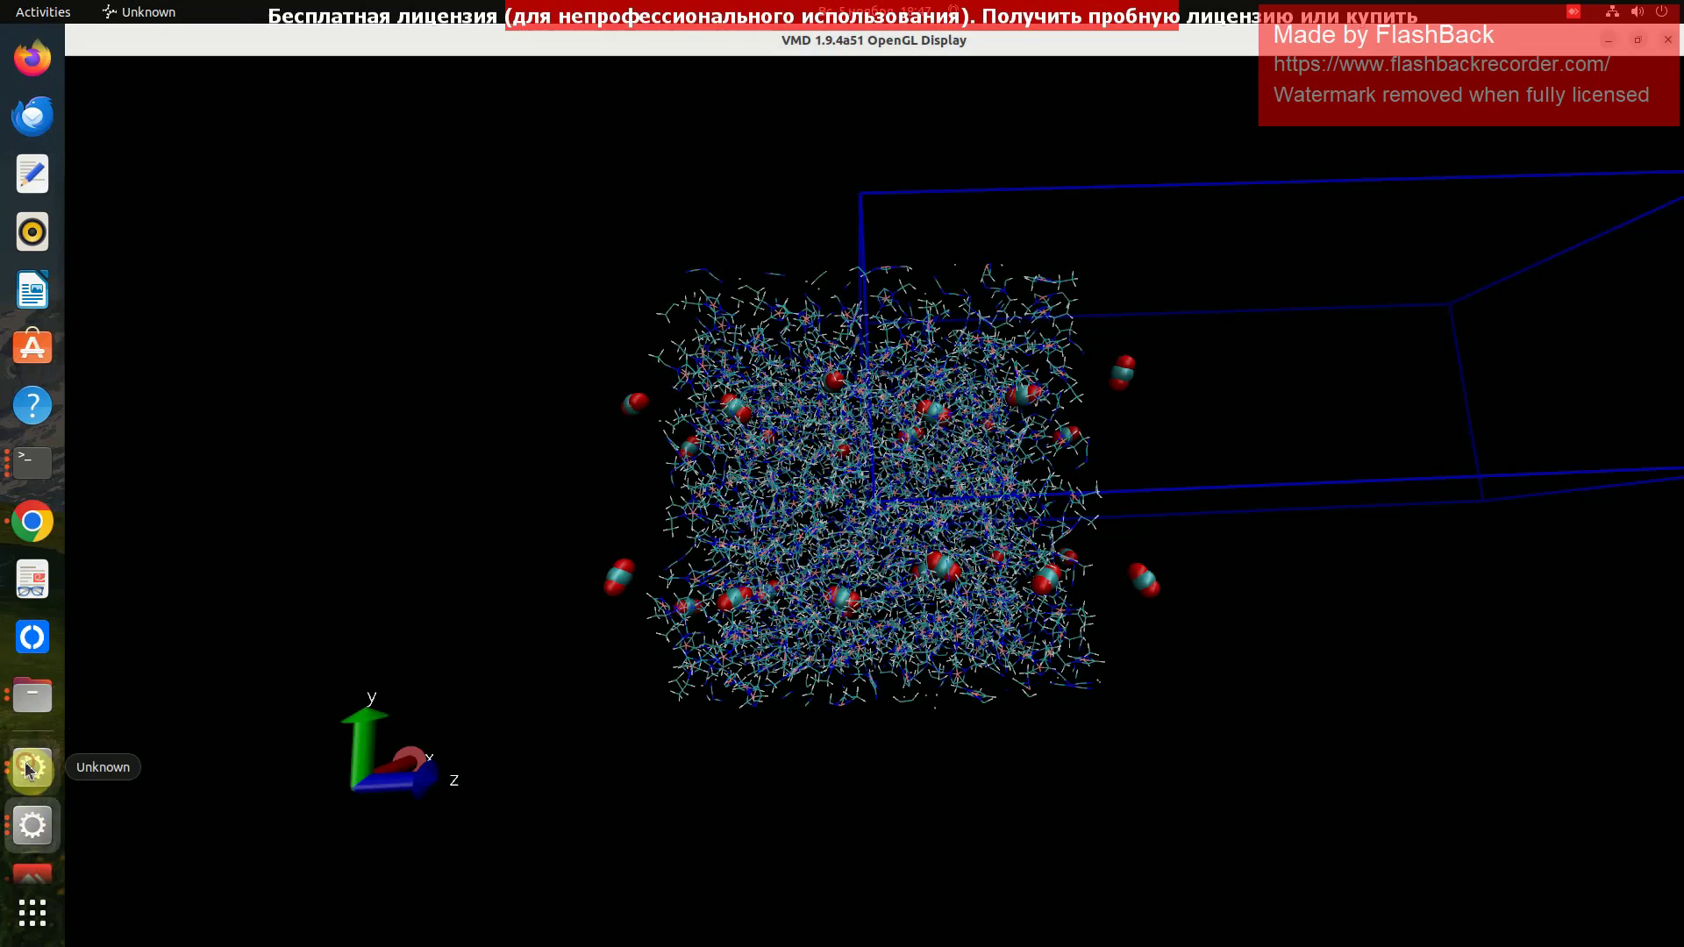
left_click(30, 770)
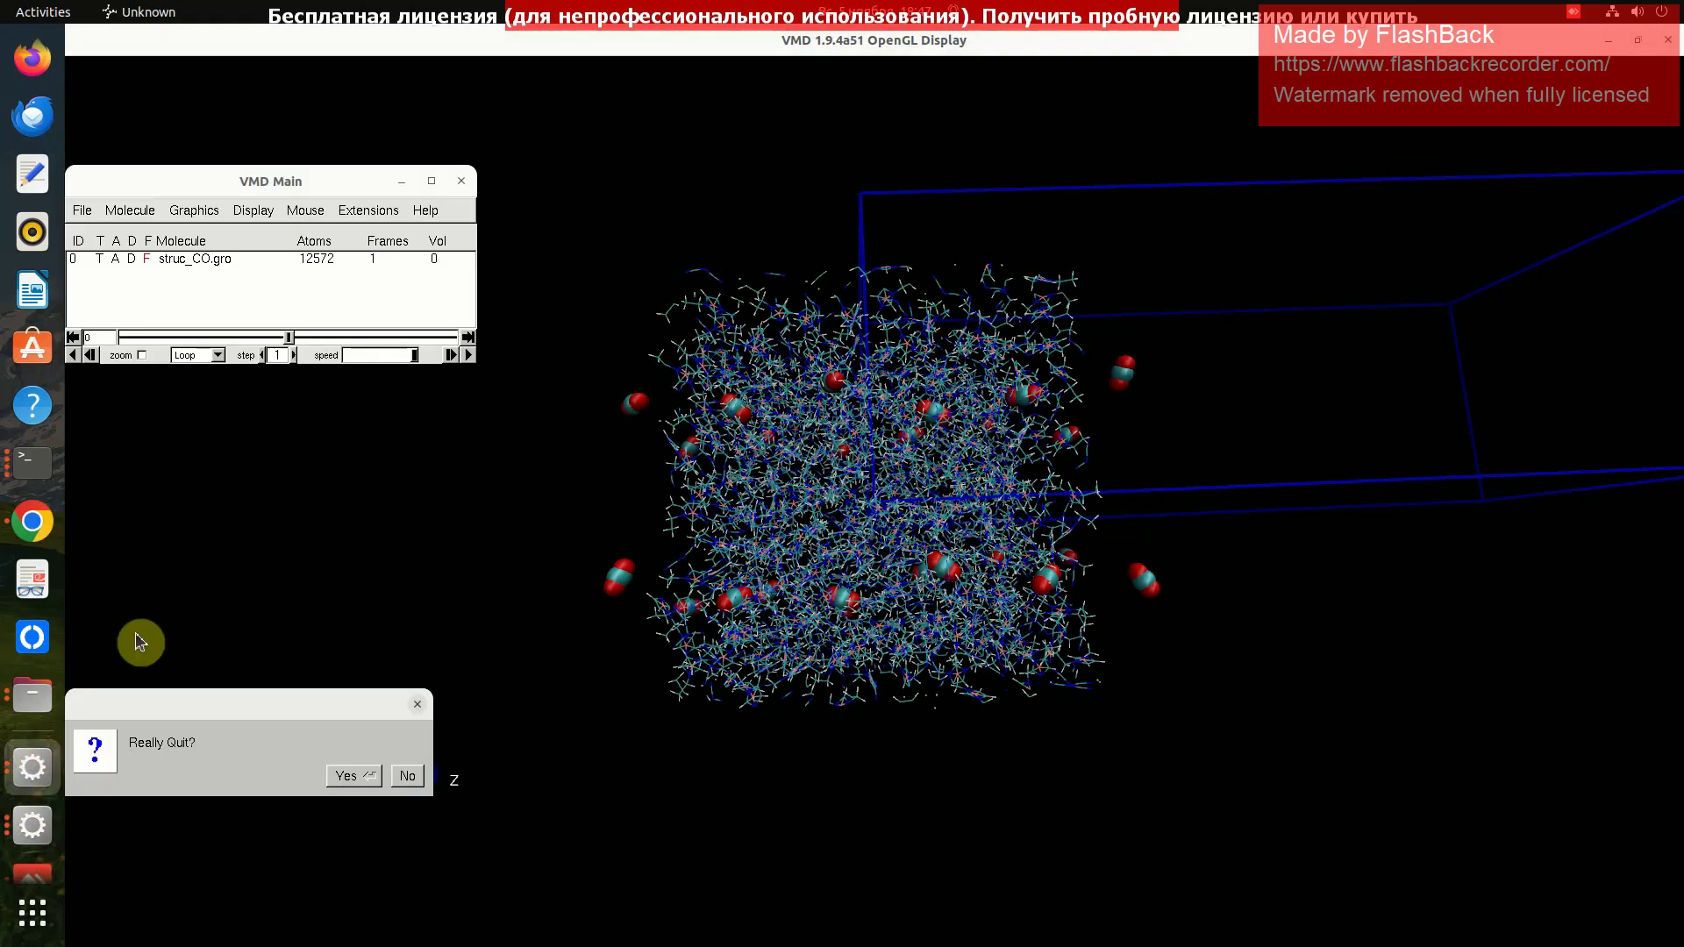
left_click(338, 778)
Step: Quit the remaining VMD session that shows the umb_14 structure, confirming the exit from its VMD Main window
right_click(29, 766)
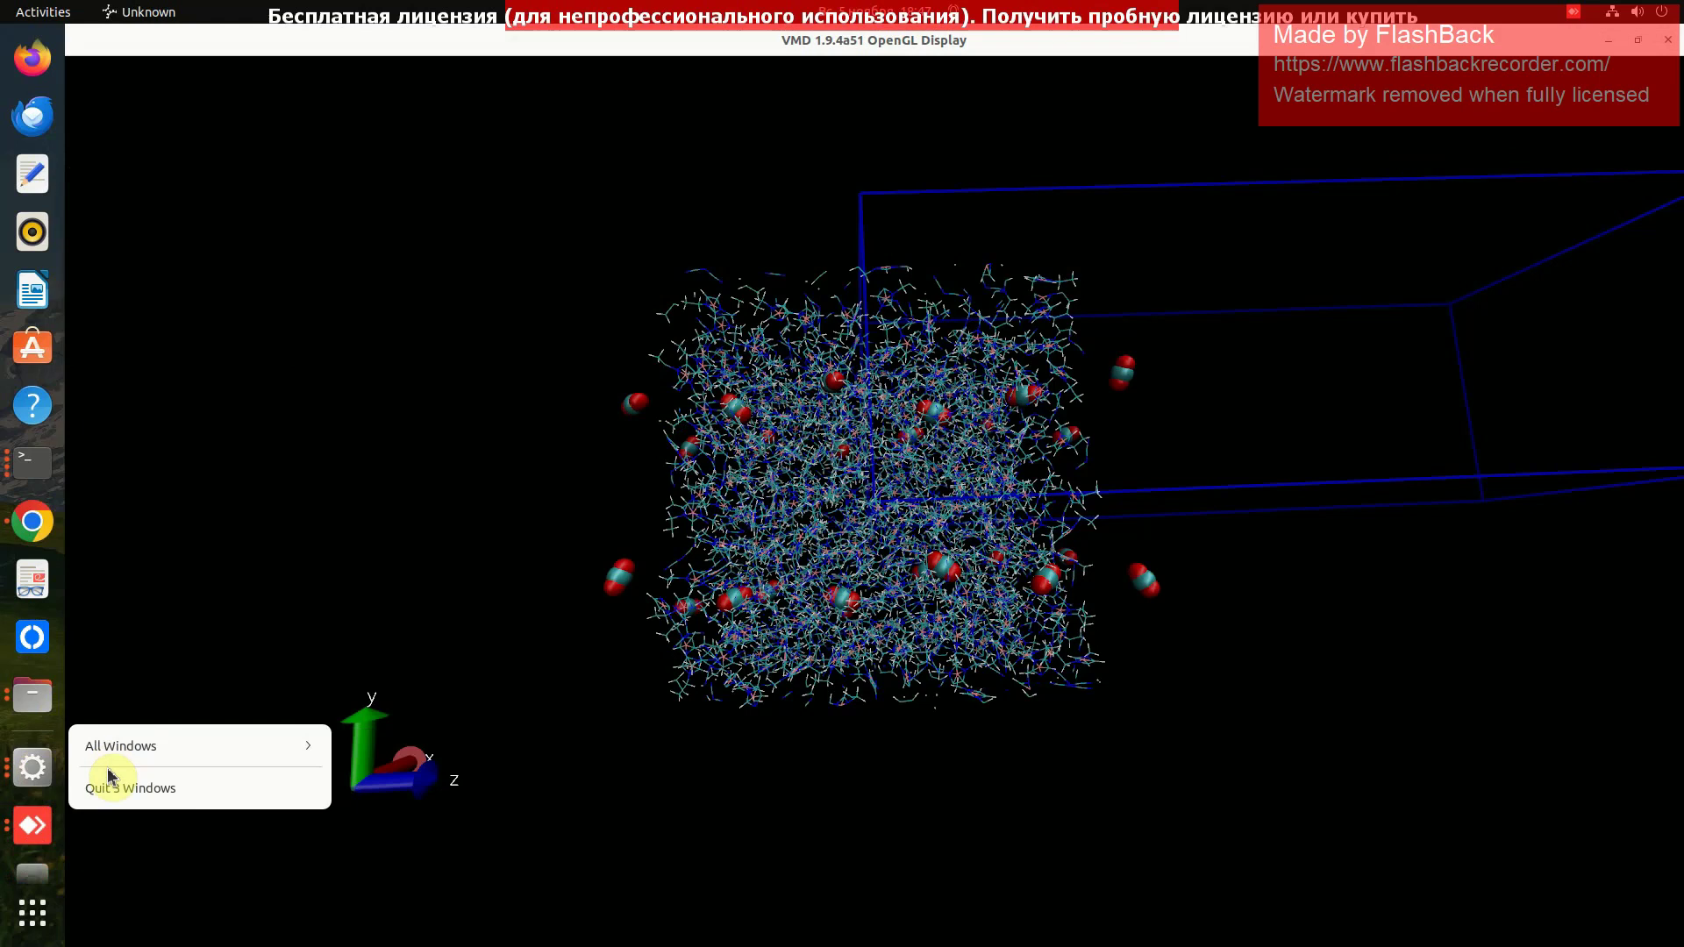
left_click(116, 783)
right_click(37, 765)
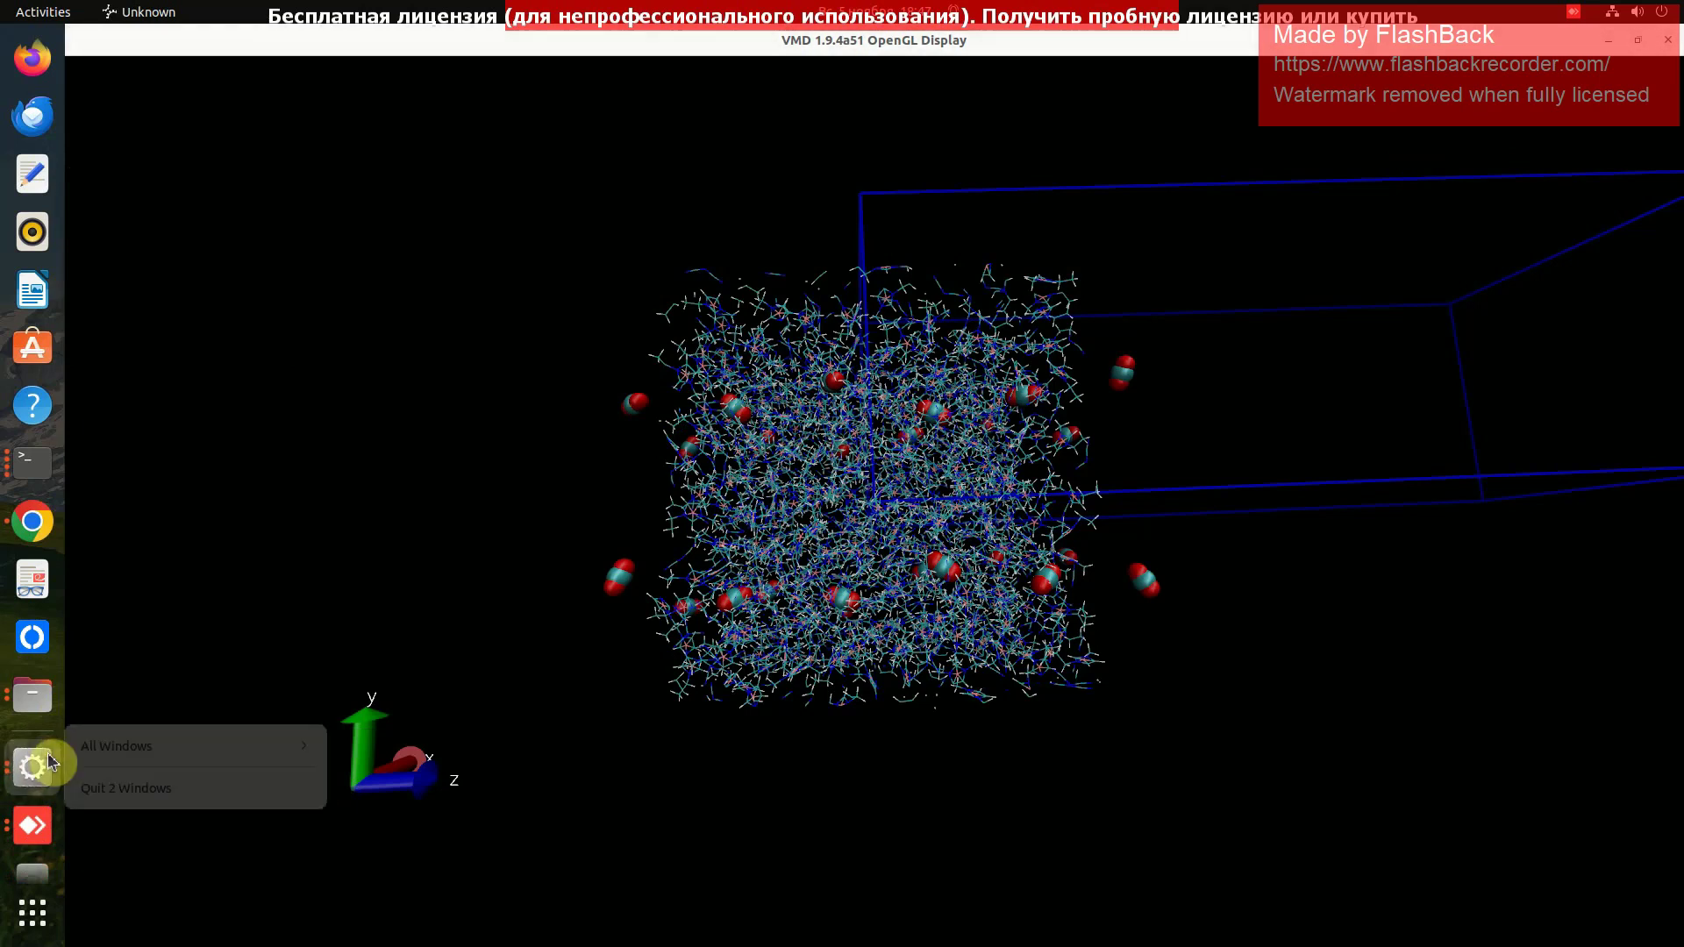
left_click(111, 787)
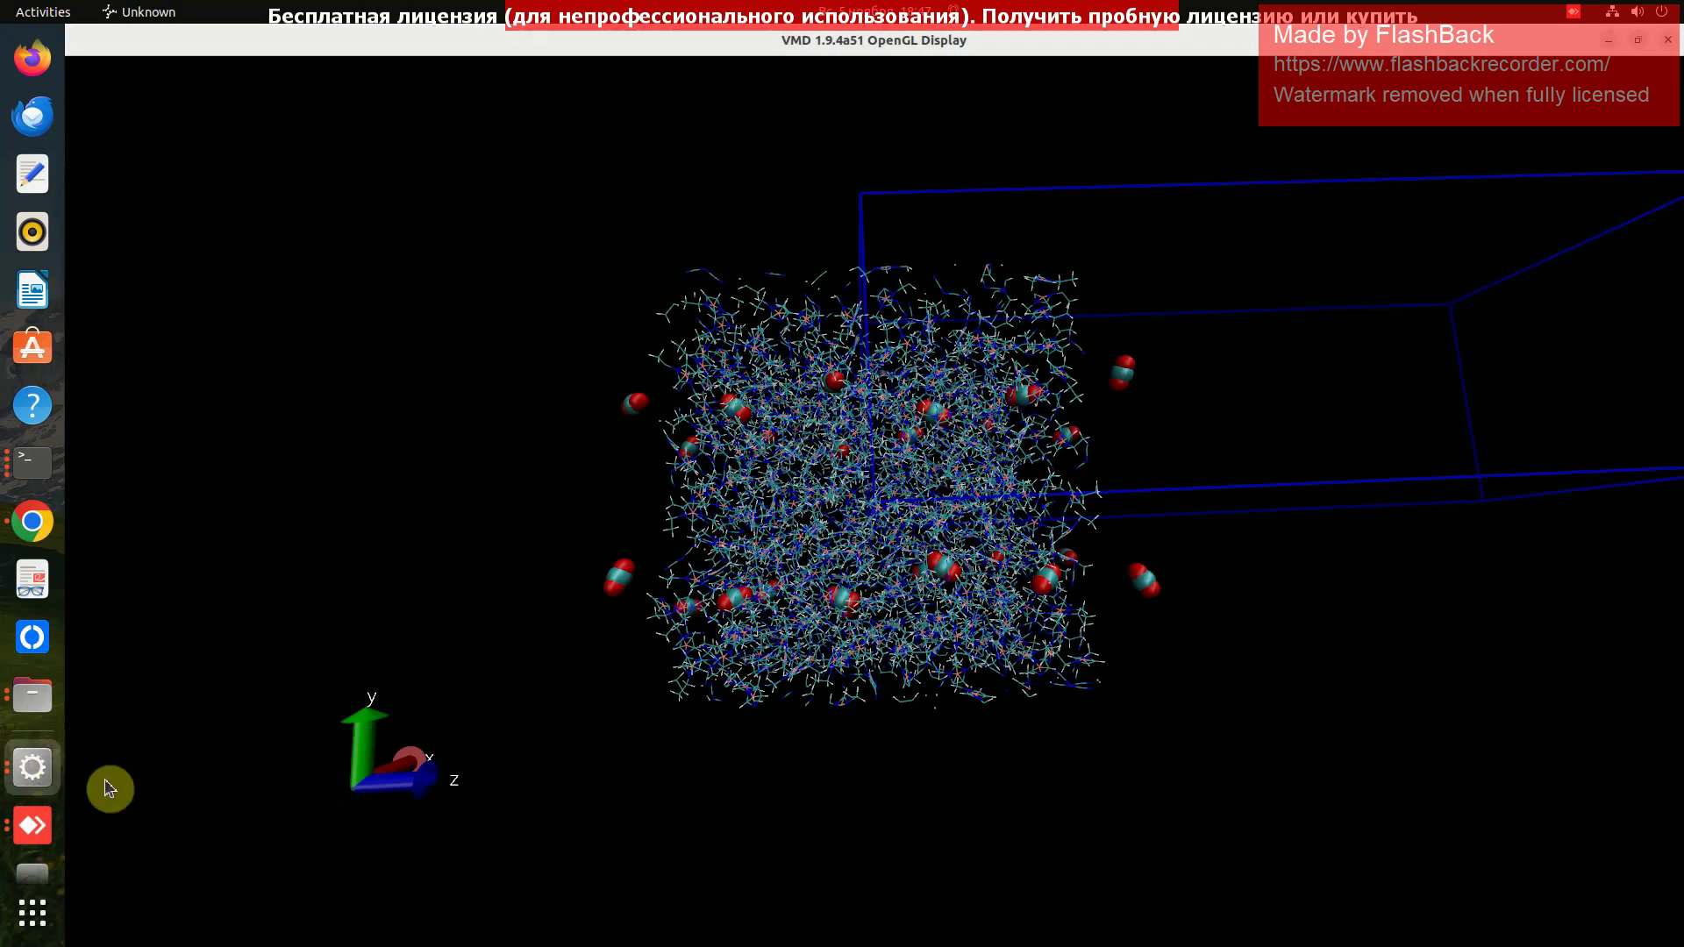
right_click(19, 770)
left_click(120, 745)
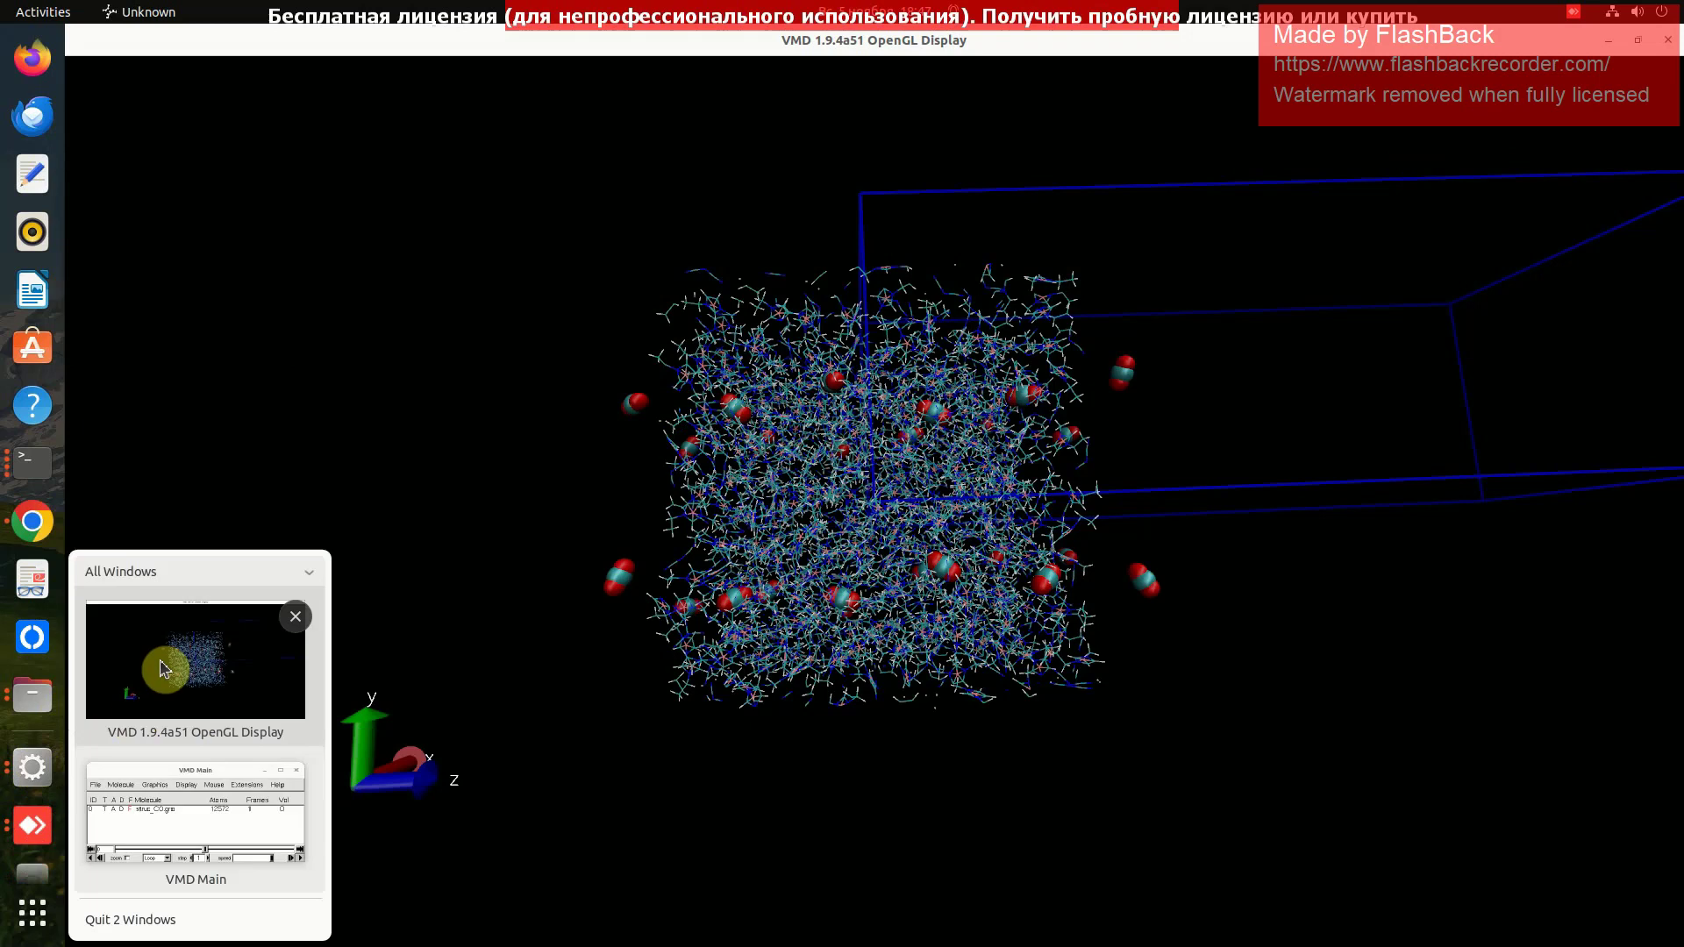
left_click(211, 789)
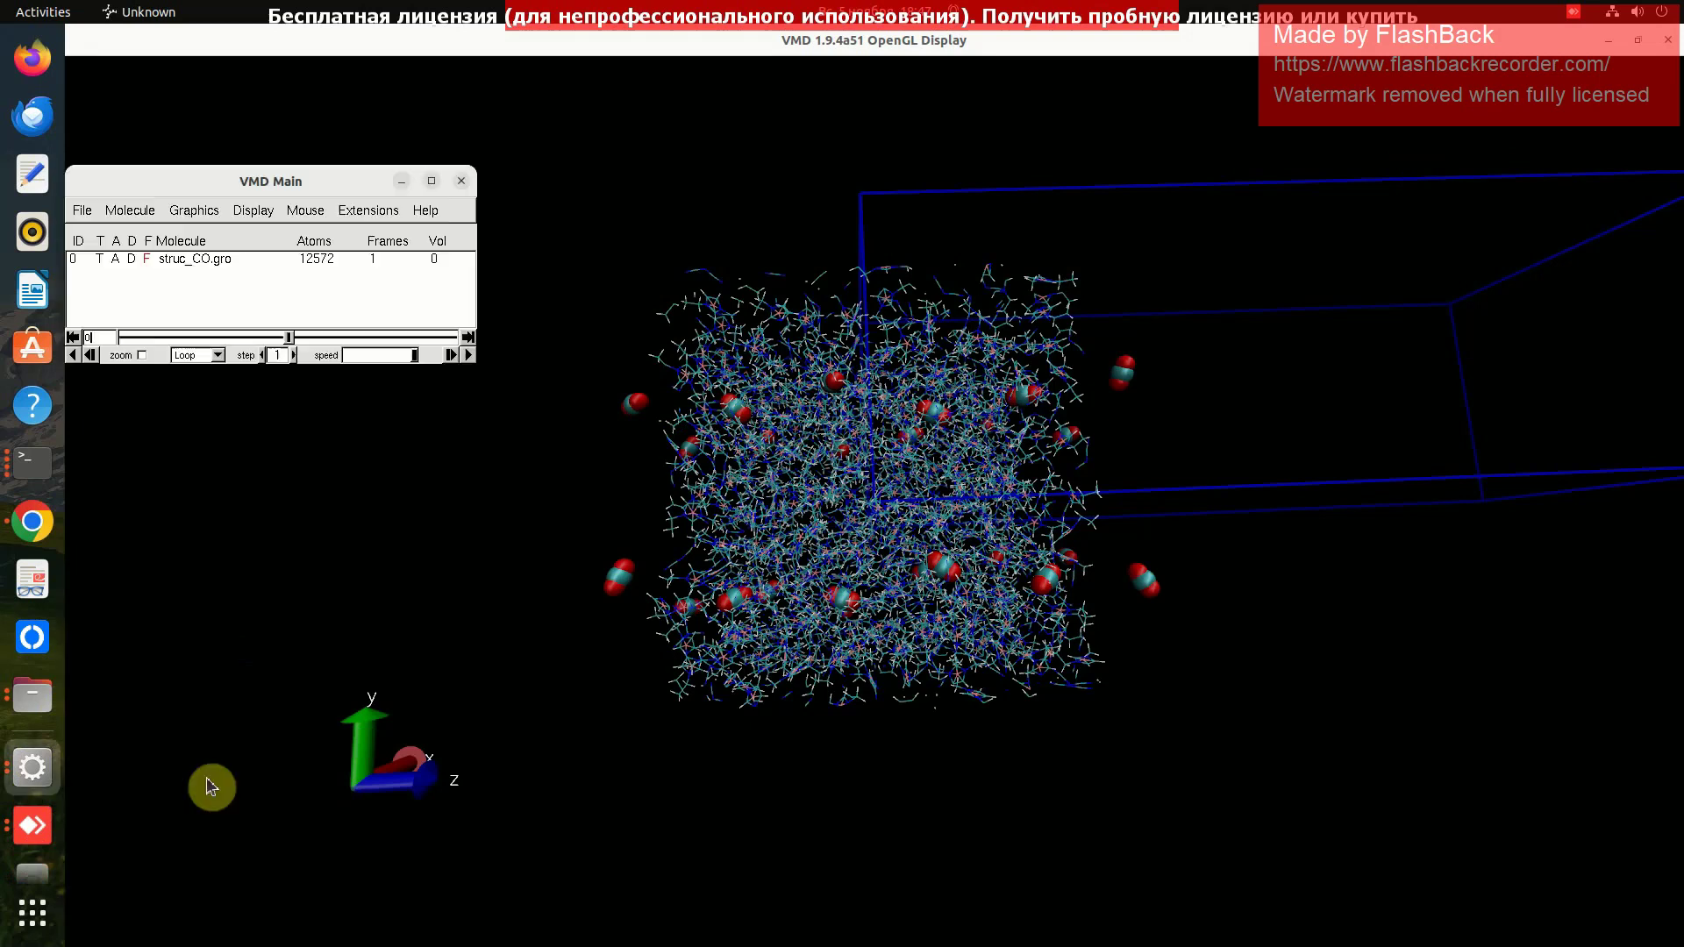
left_click(460, 182)
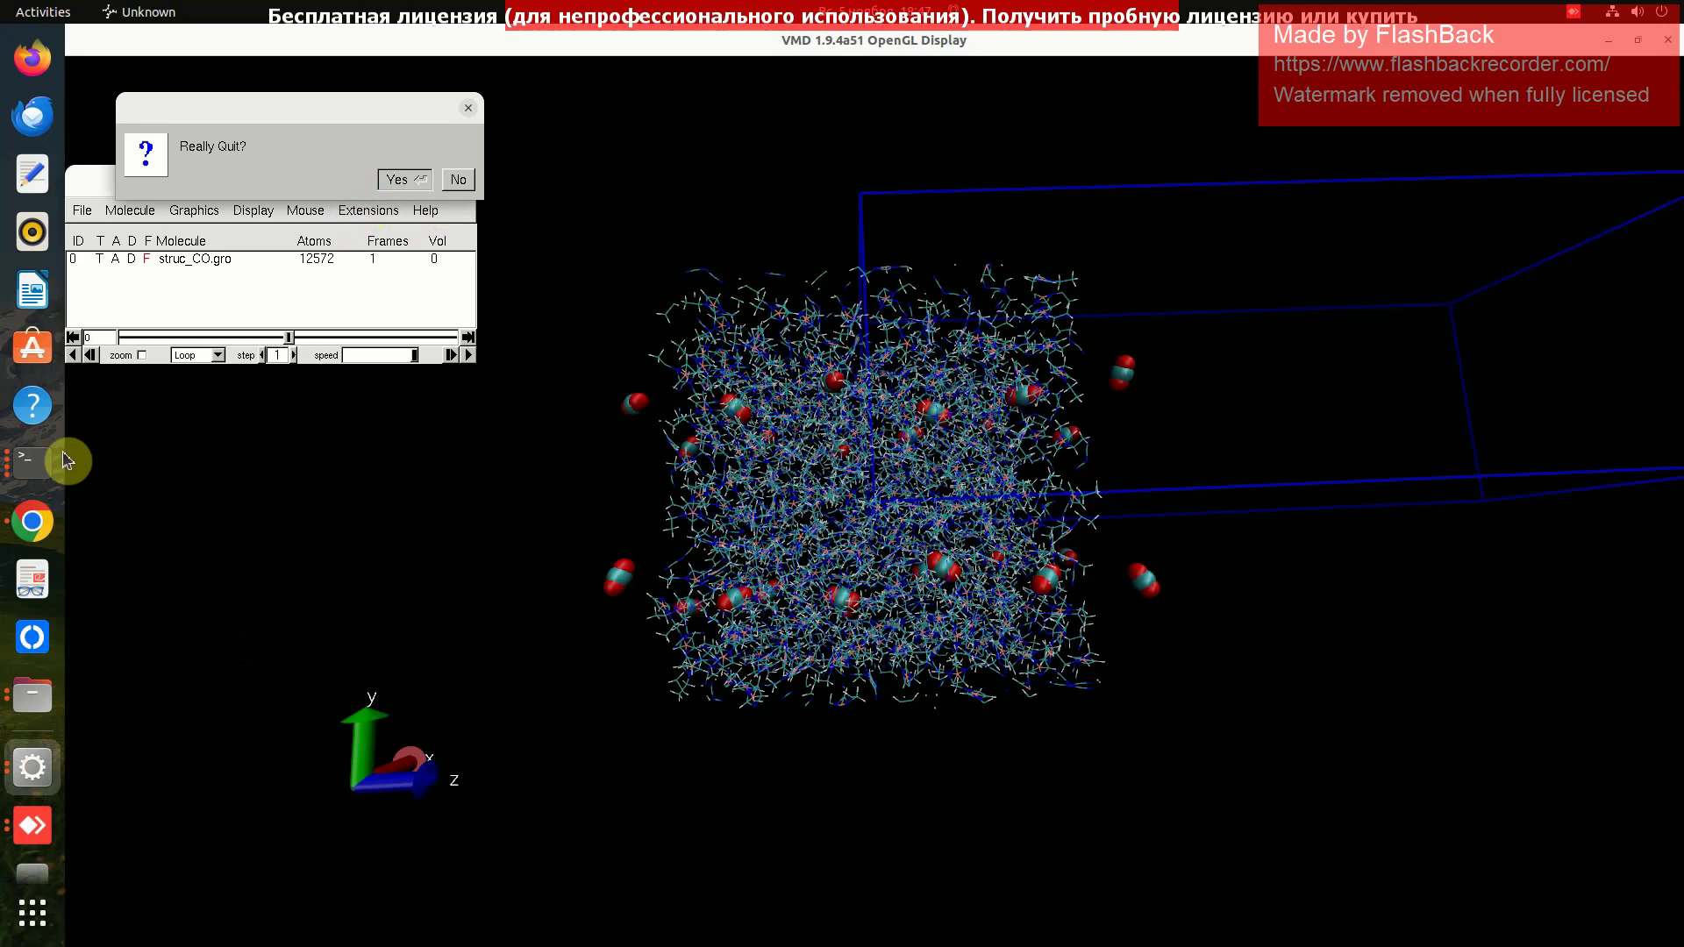
left_click(397, 179)
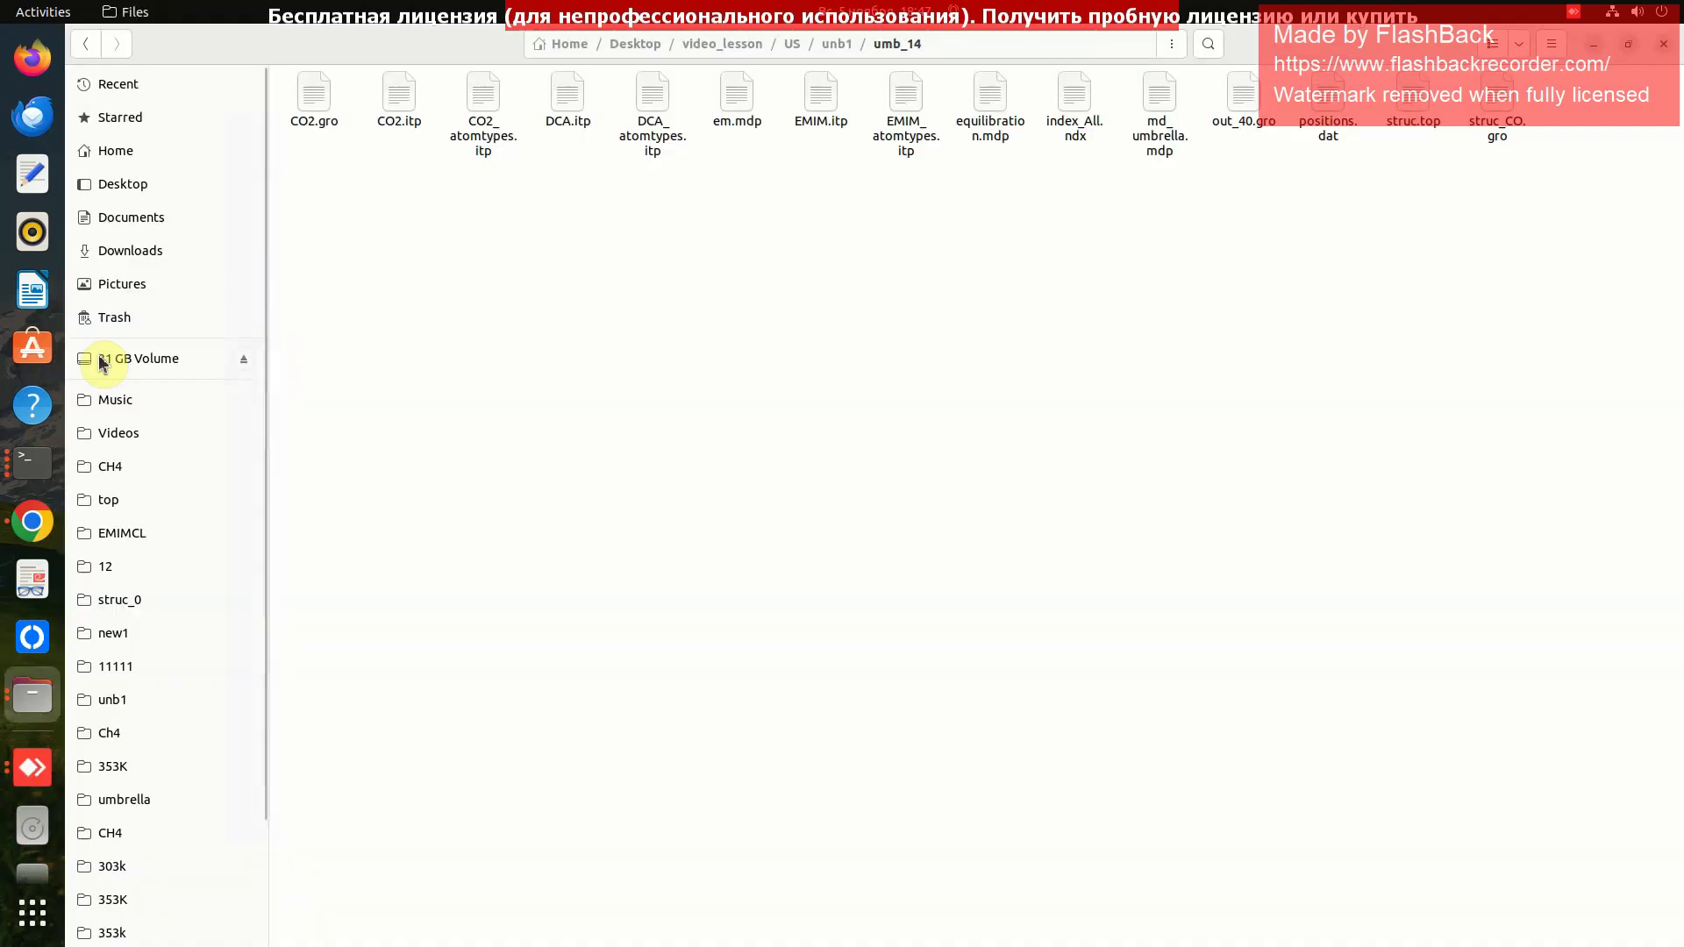
Step: Close the leftover terminal windows for umb_14, umb_01 and tayyor_prod_nvt
left_click(35, 468)
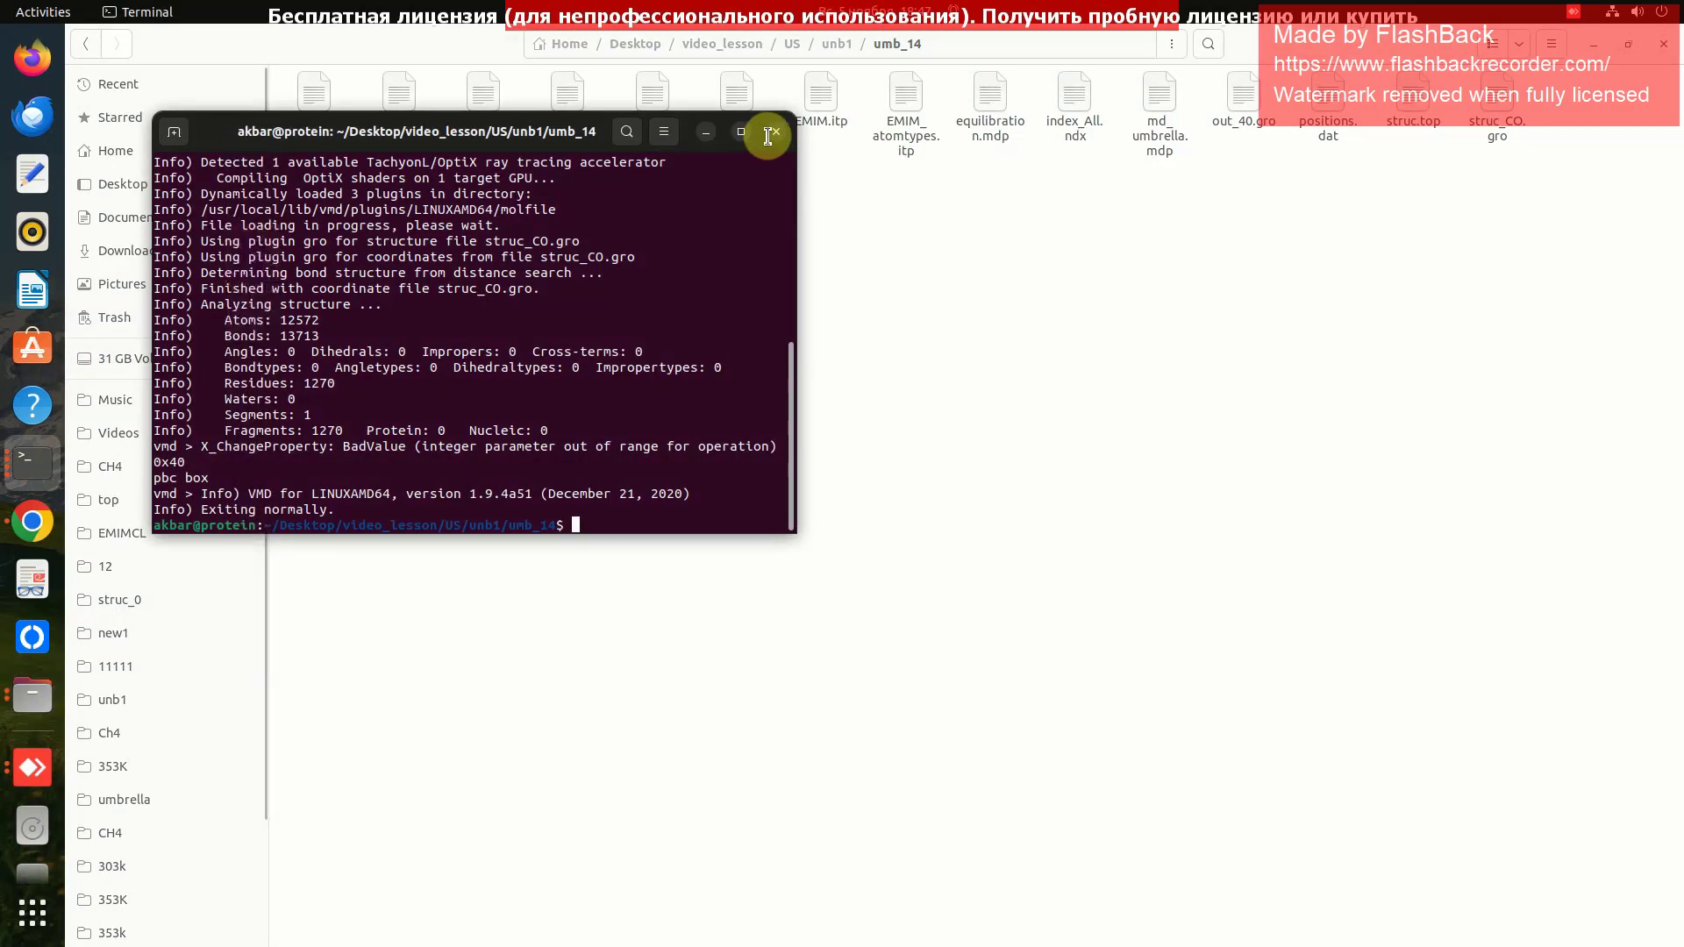
left_click(31, 465)
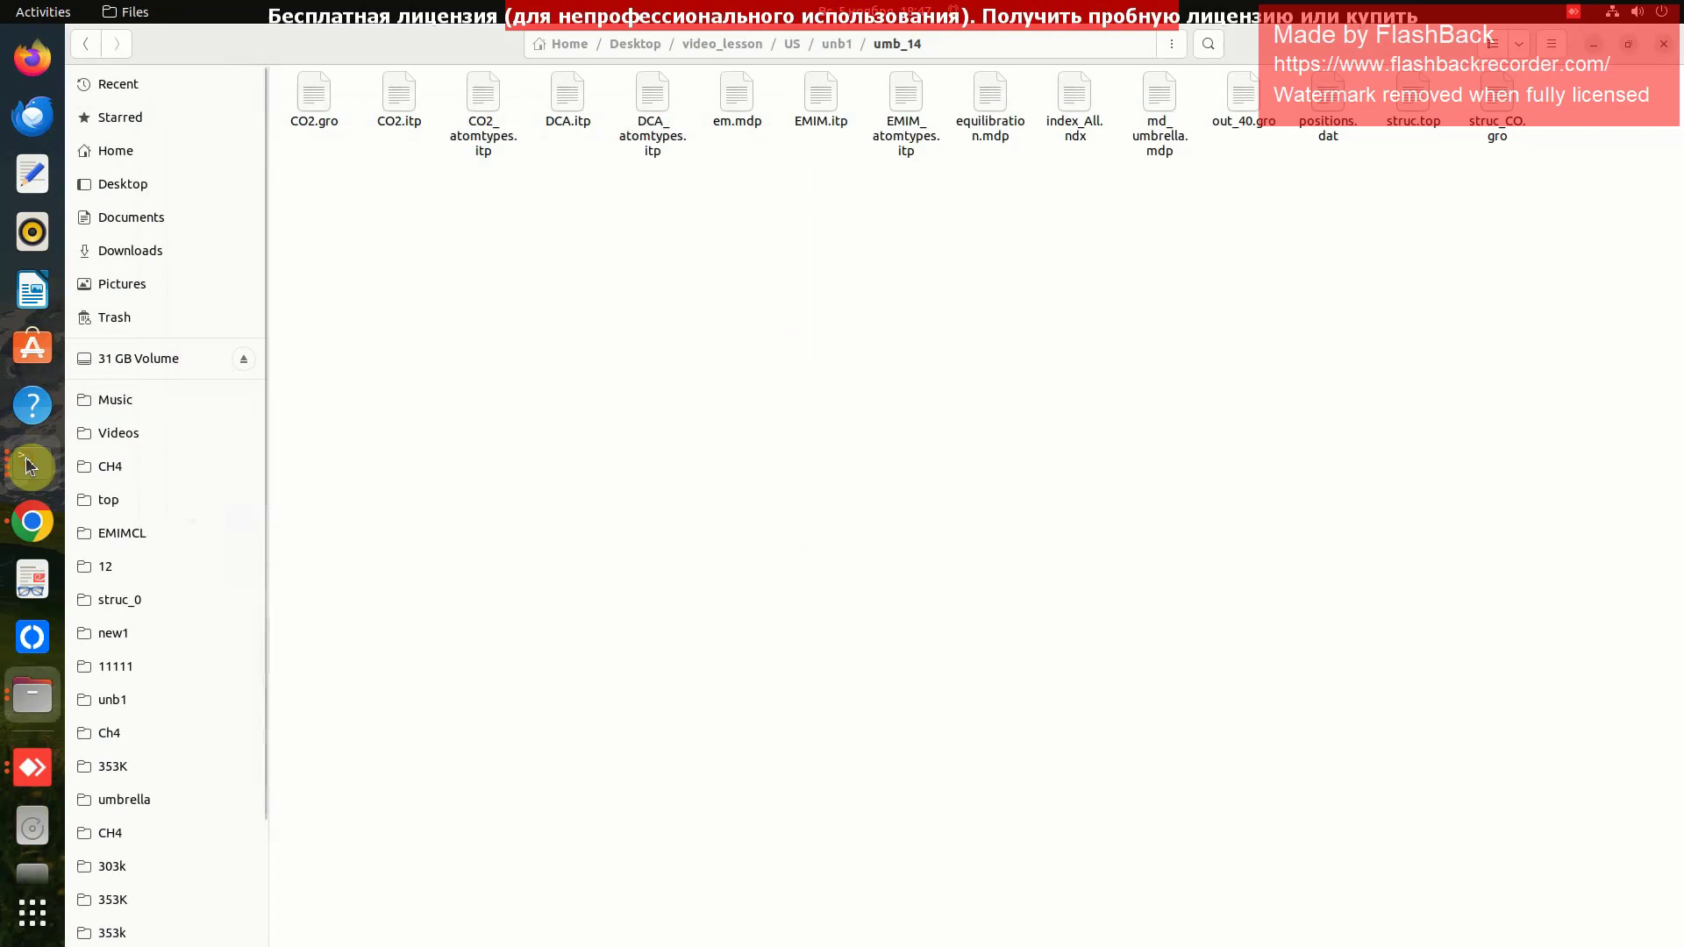
left_click(731, 89)
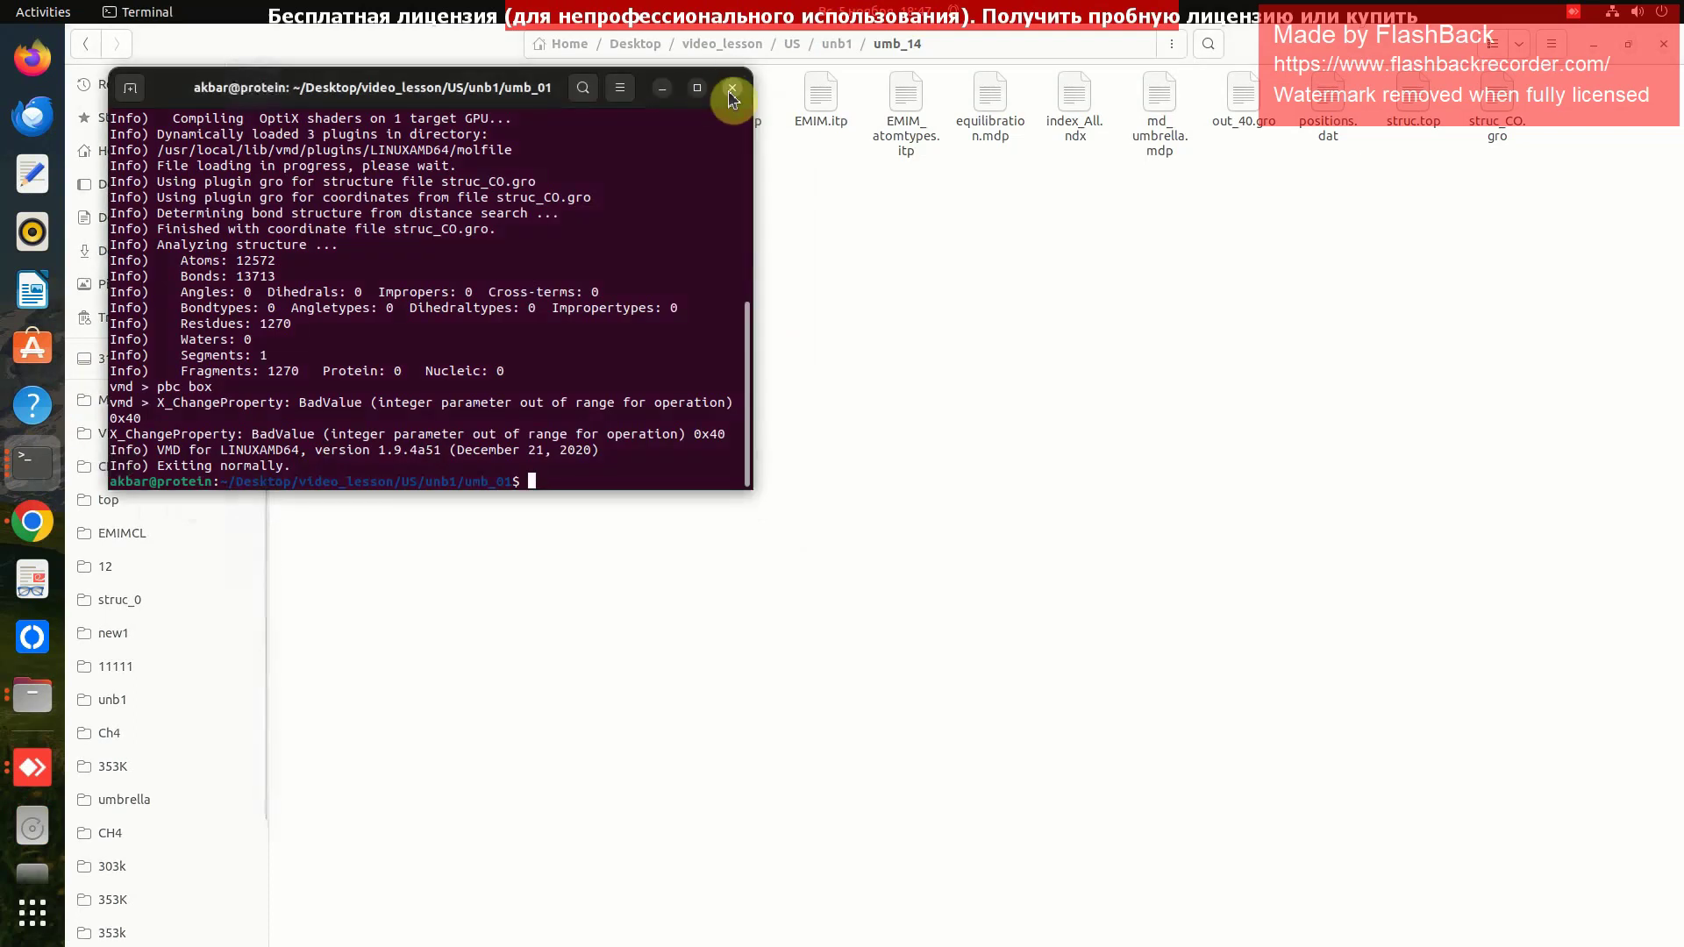
left_click(35, 471)
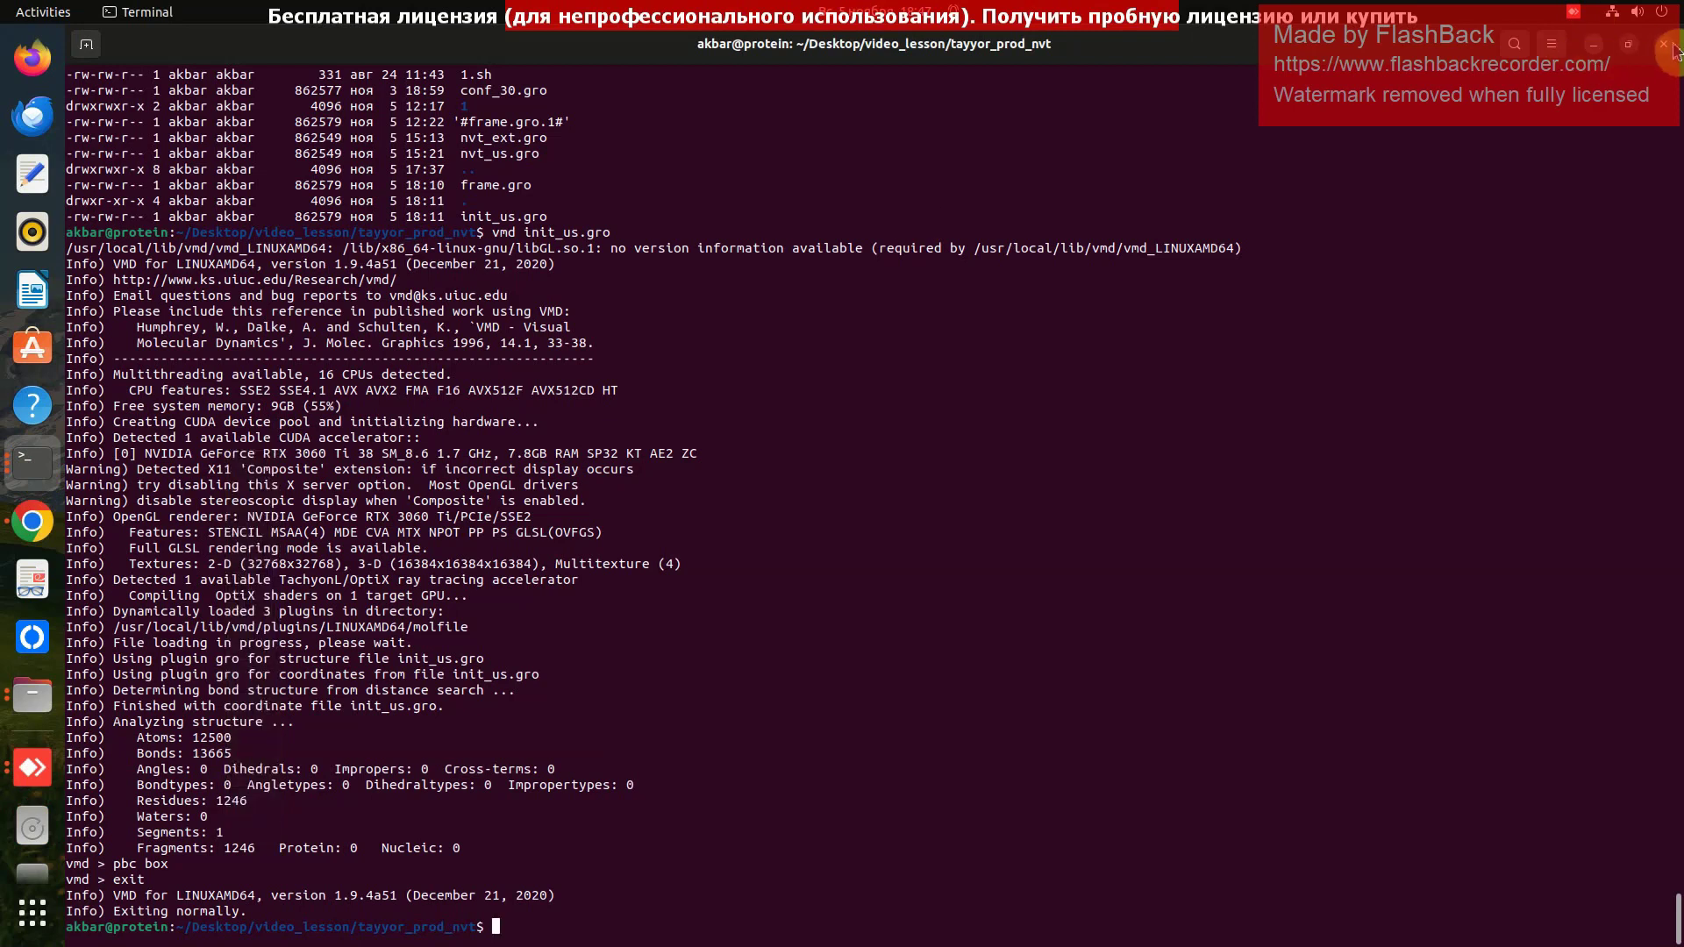
left_click(1649, 56)
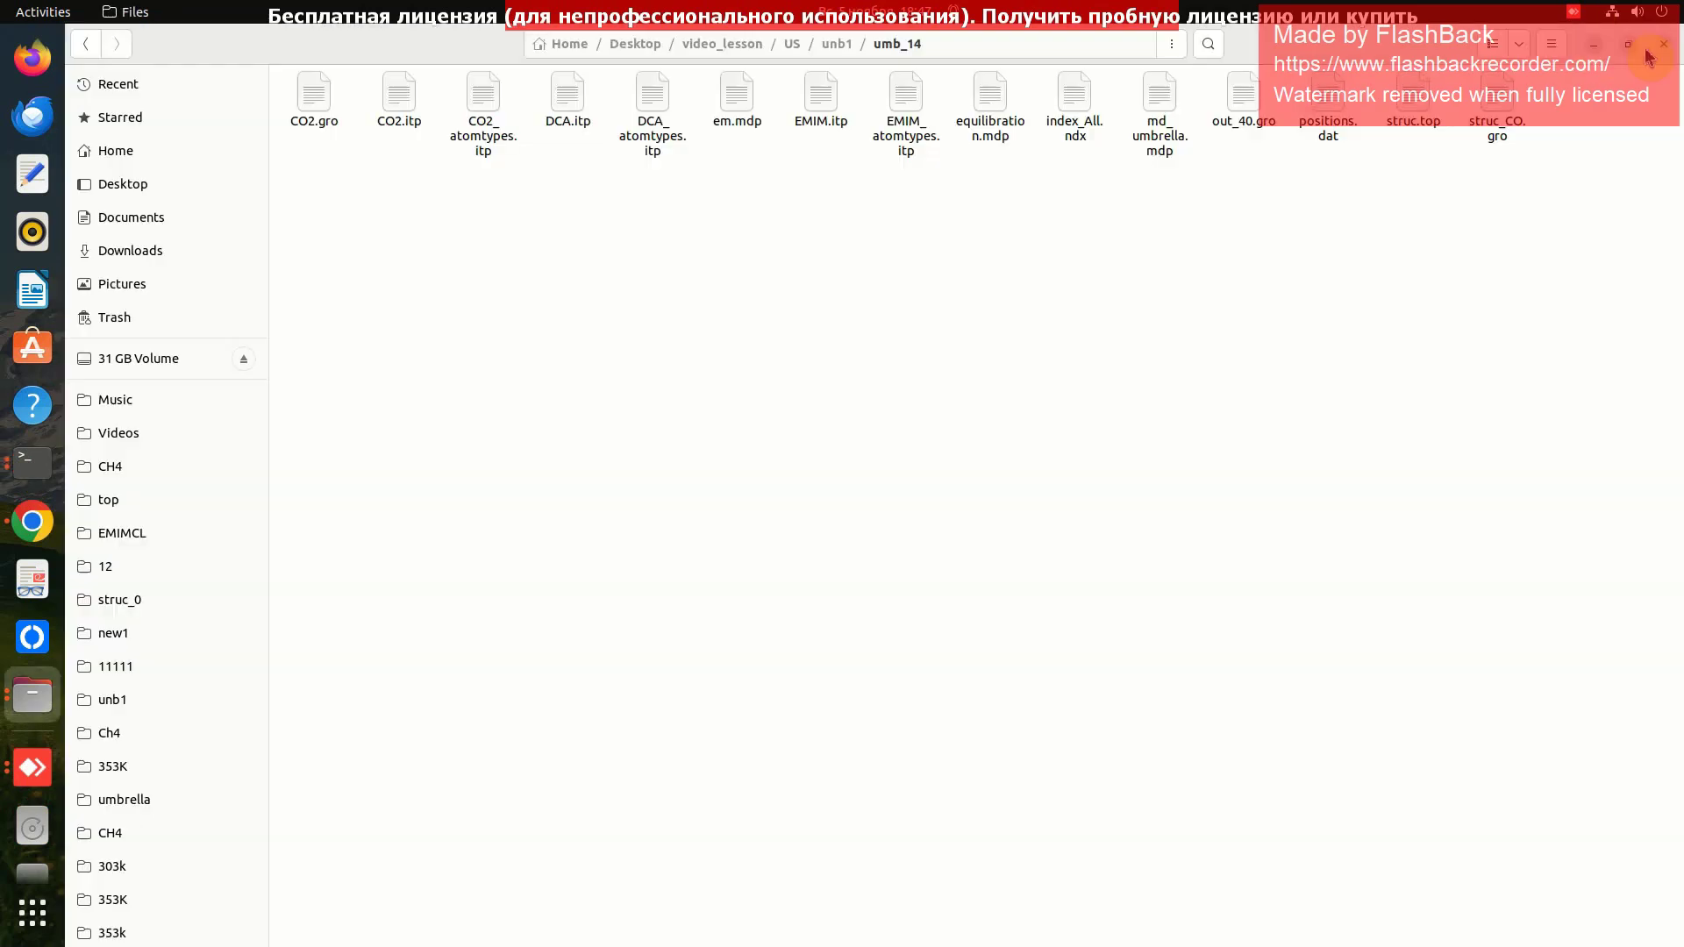
Step: Go back to the unb1 folder and run the energy minimization script there with "bash EM_run.sh"
left_click(88, 46)
left_click(893, 362)
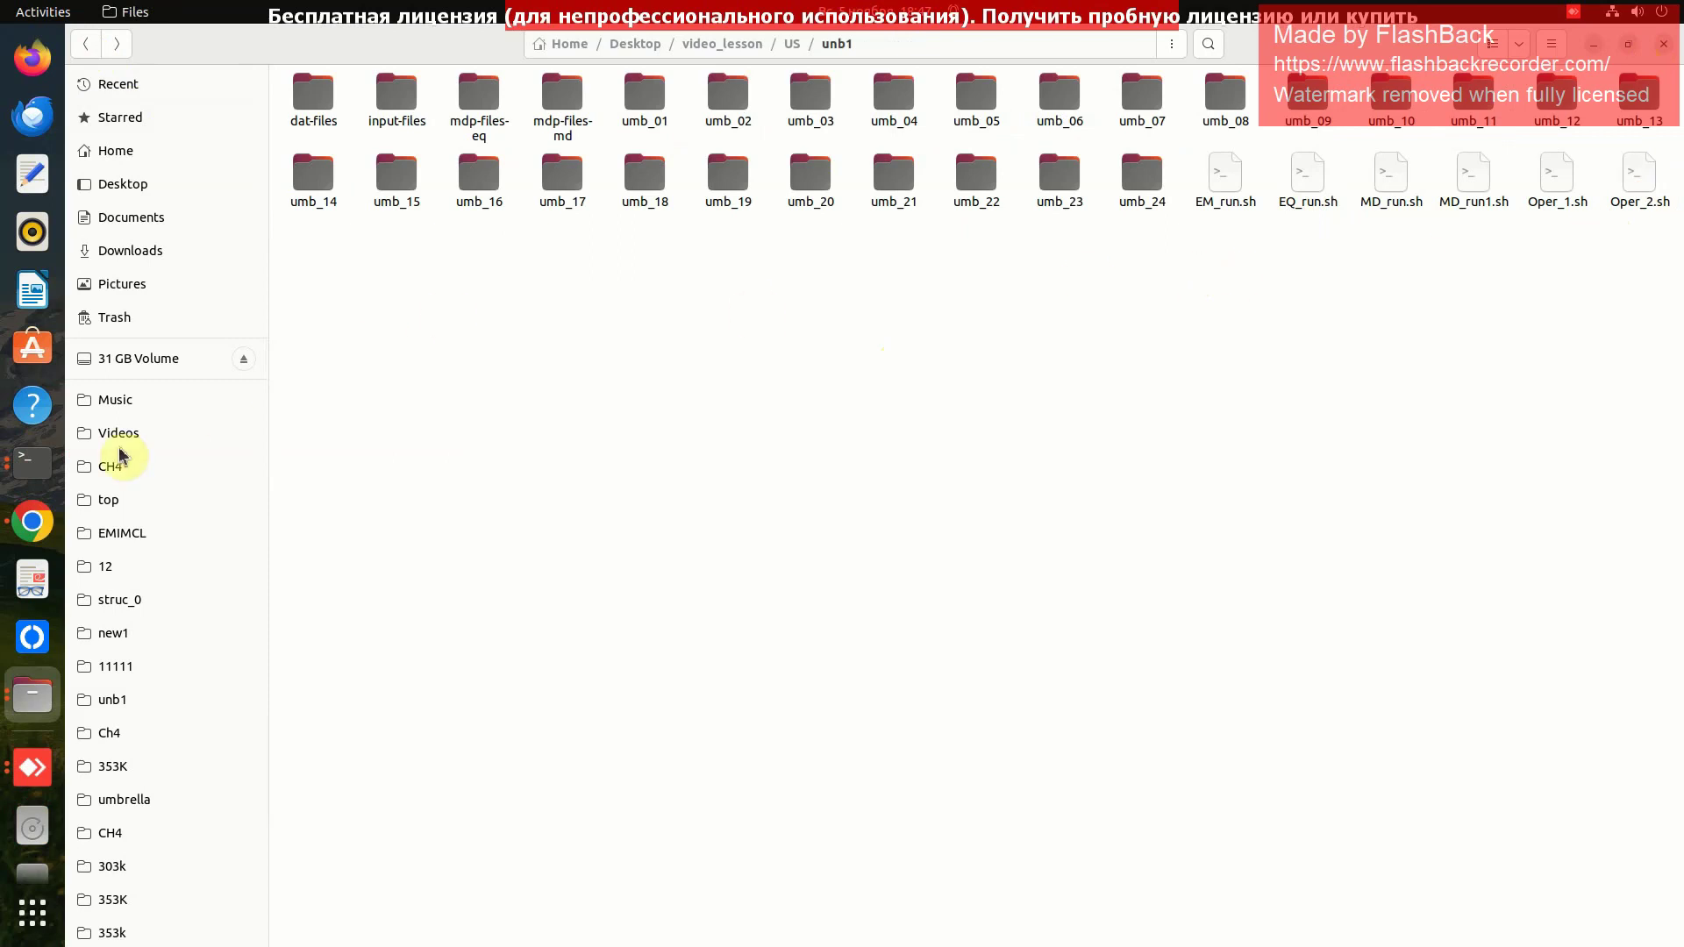
left_click(33, 462)
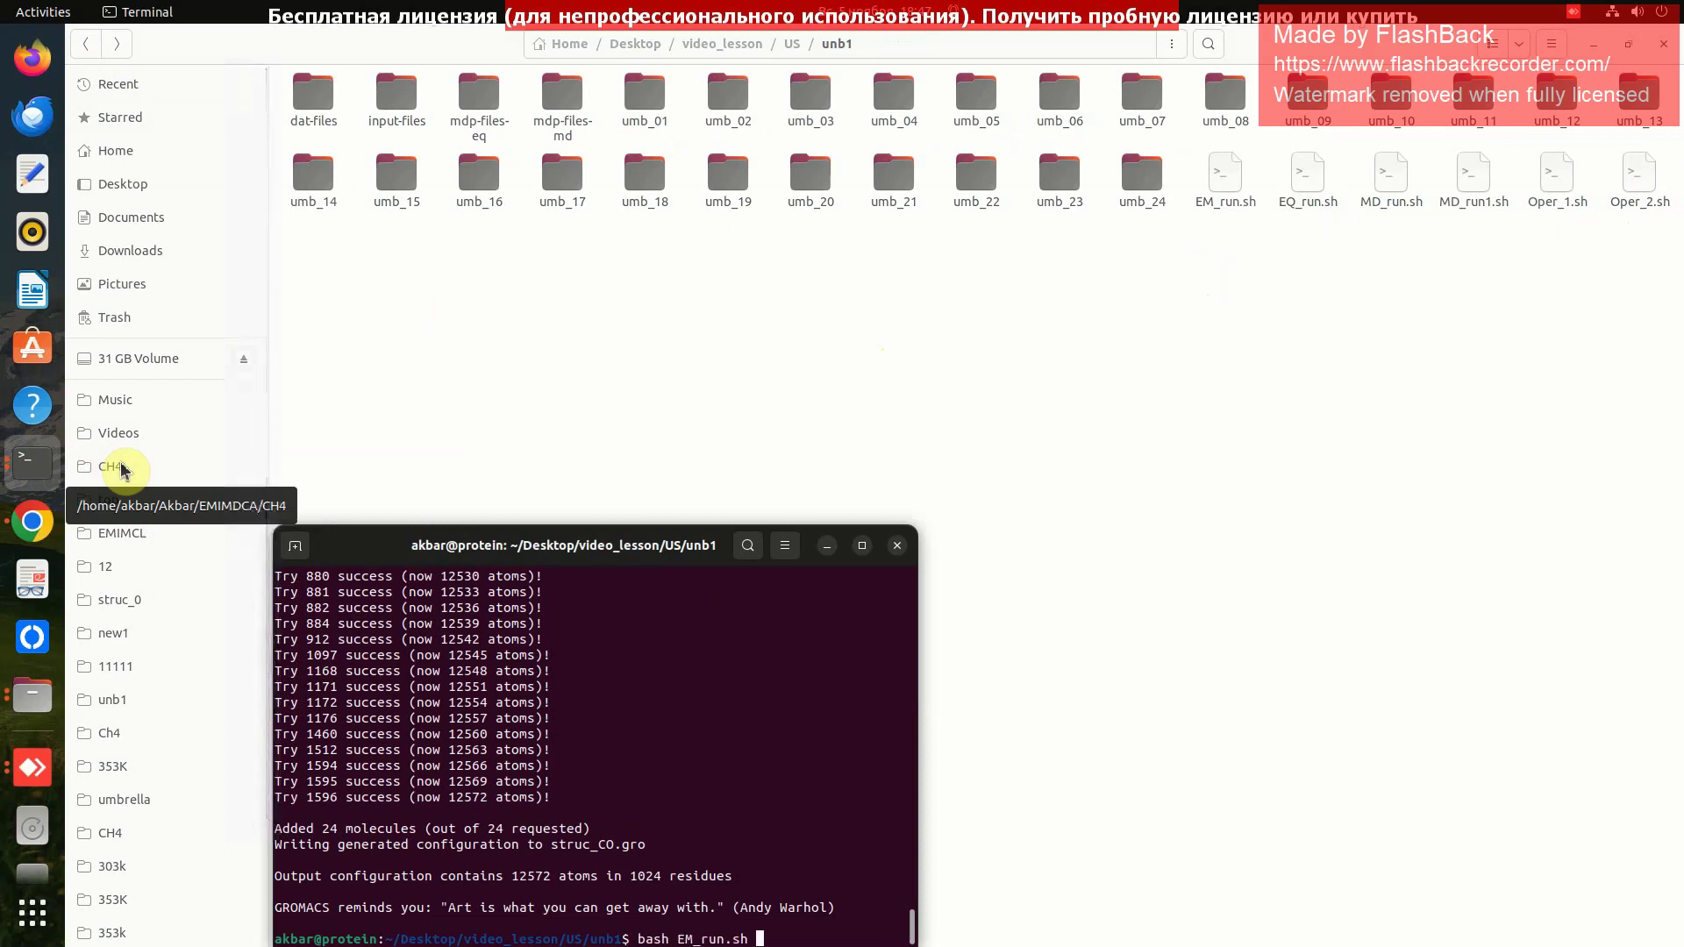
type("EM_run.sh")
key("Return")
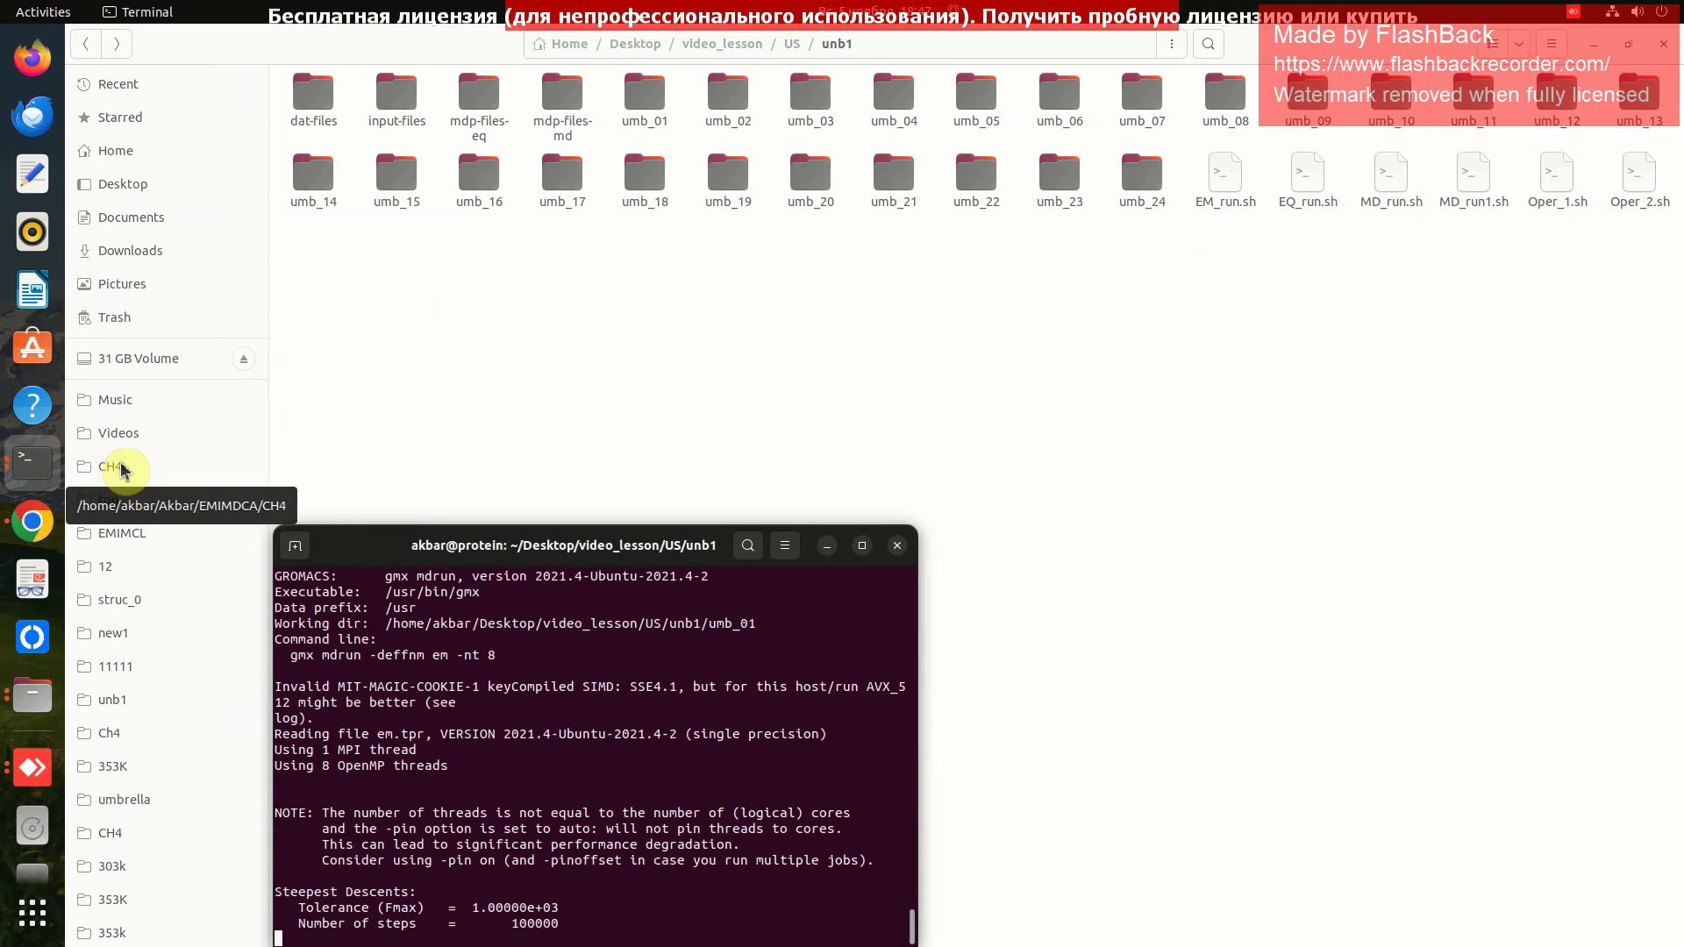
Step: Review the EM_run.sh script in the text editor, close it, and open EQ_run.sh from the unb1 folder
left_click(1088, 414)
double_click(1219, 180)
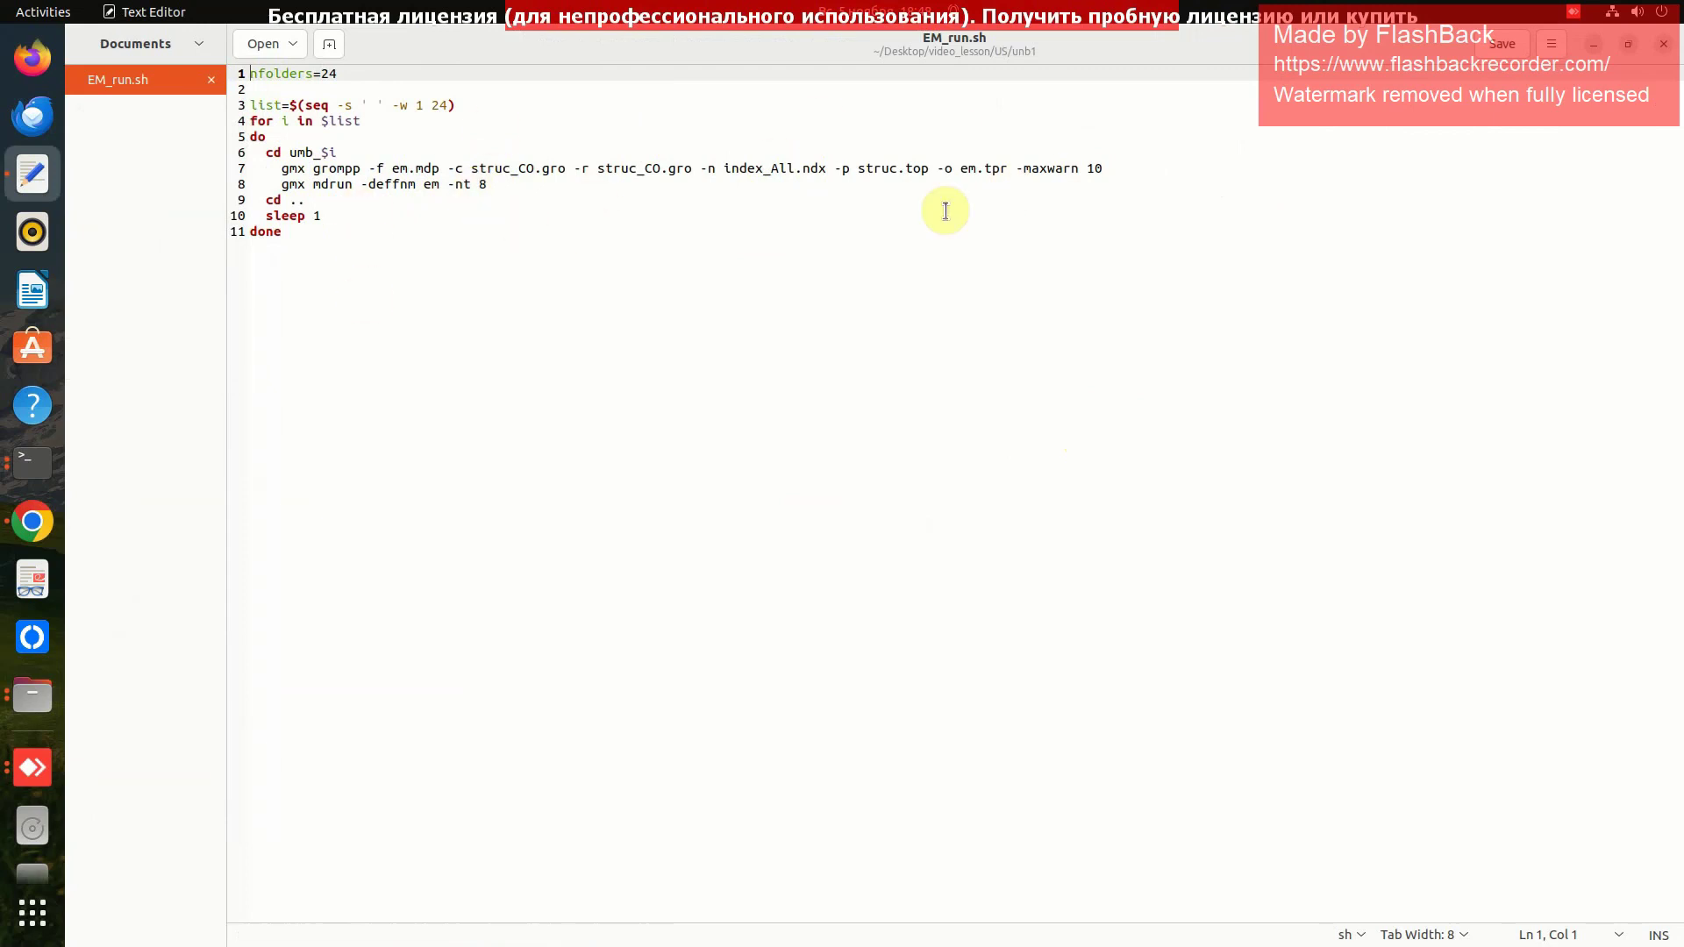
left_click(1662, 49)
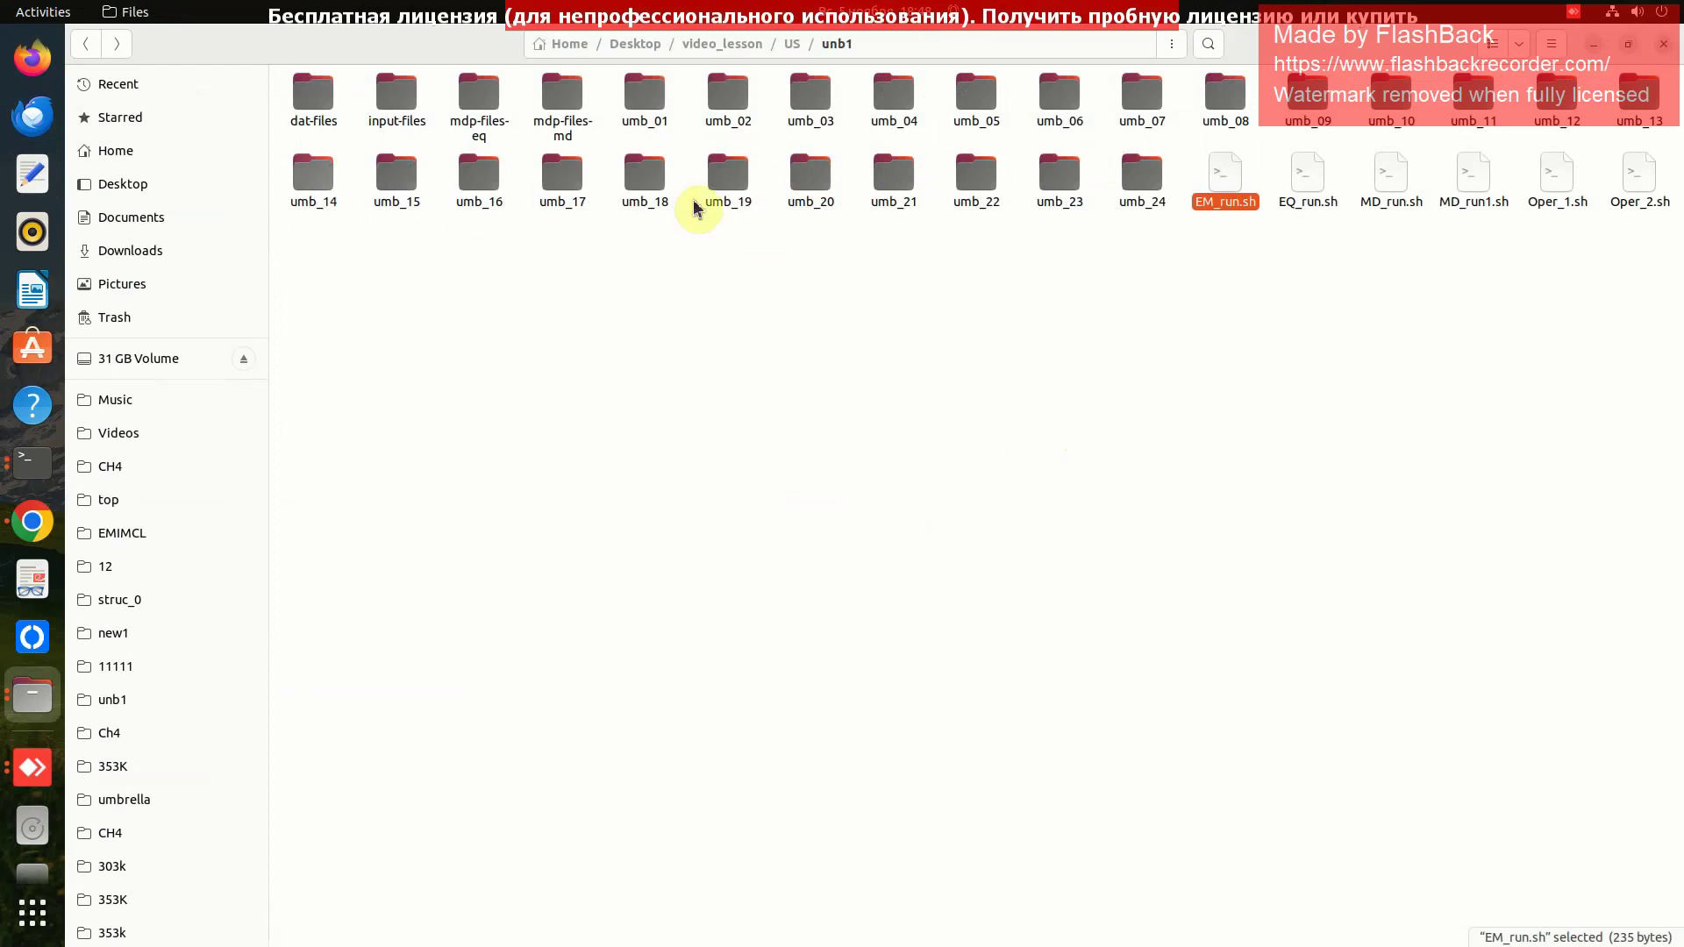
left_click(1300, 193)
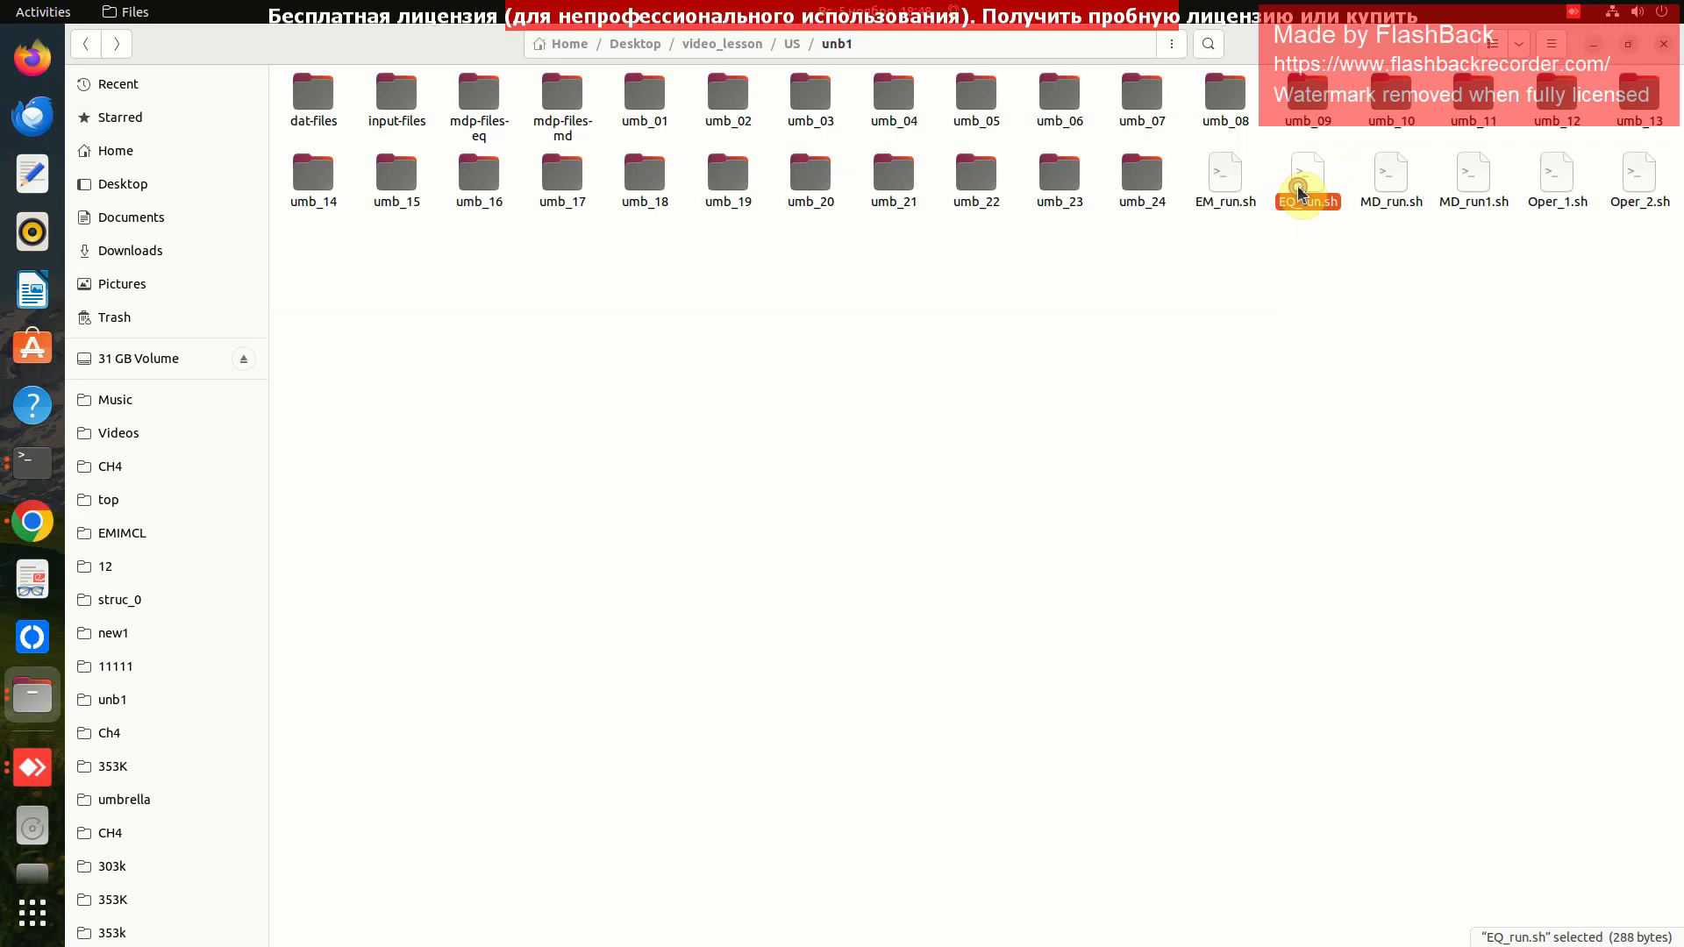
double_click(1300, 187)
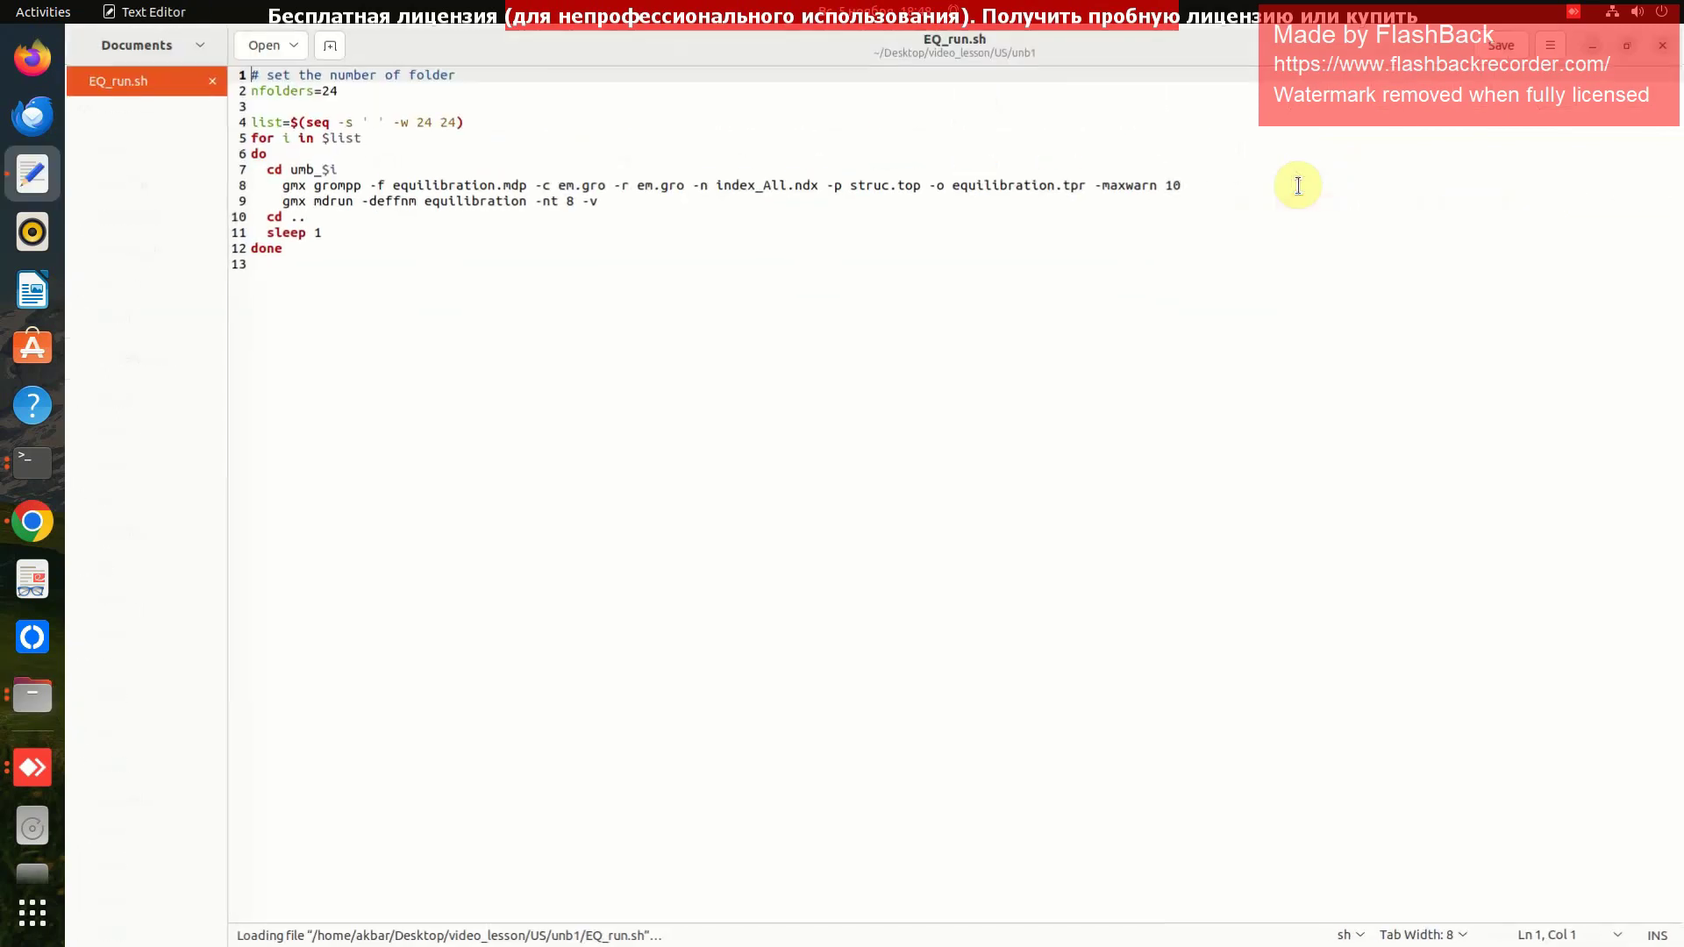
Step: Set the folder range in EQ_run.sh to 1 24 on the seq line, save the script and close it
left_click(429, 120)
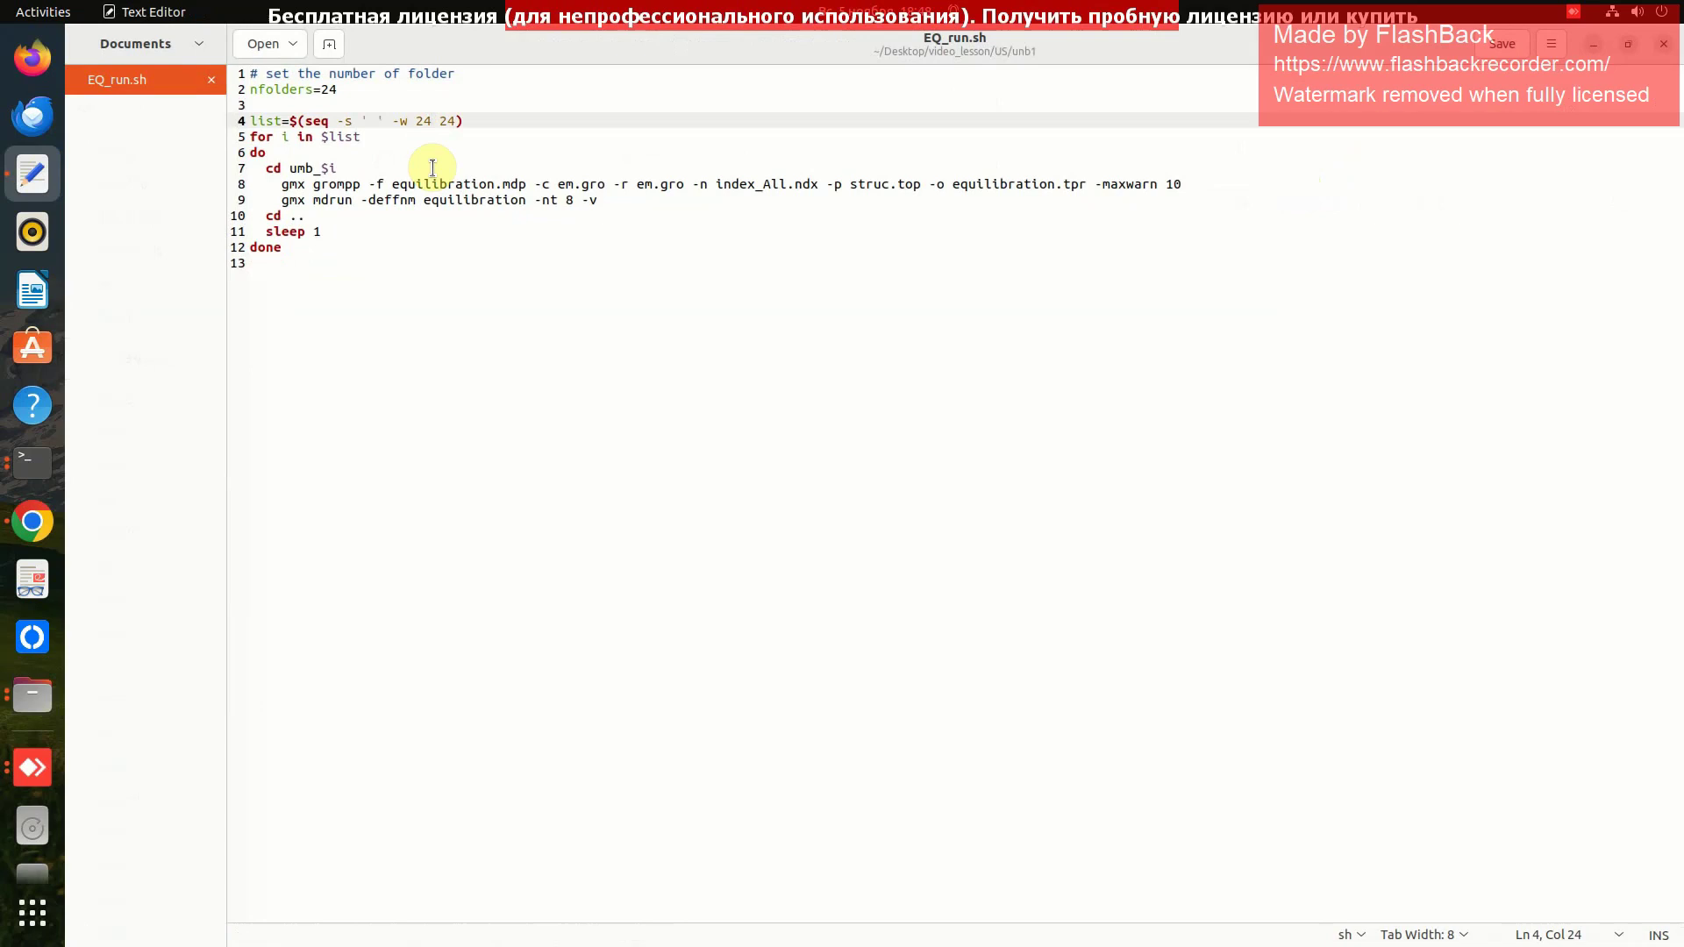
key("BackSpace")
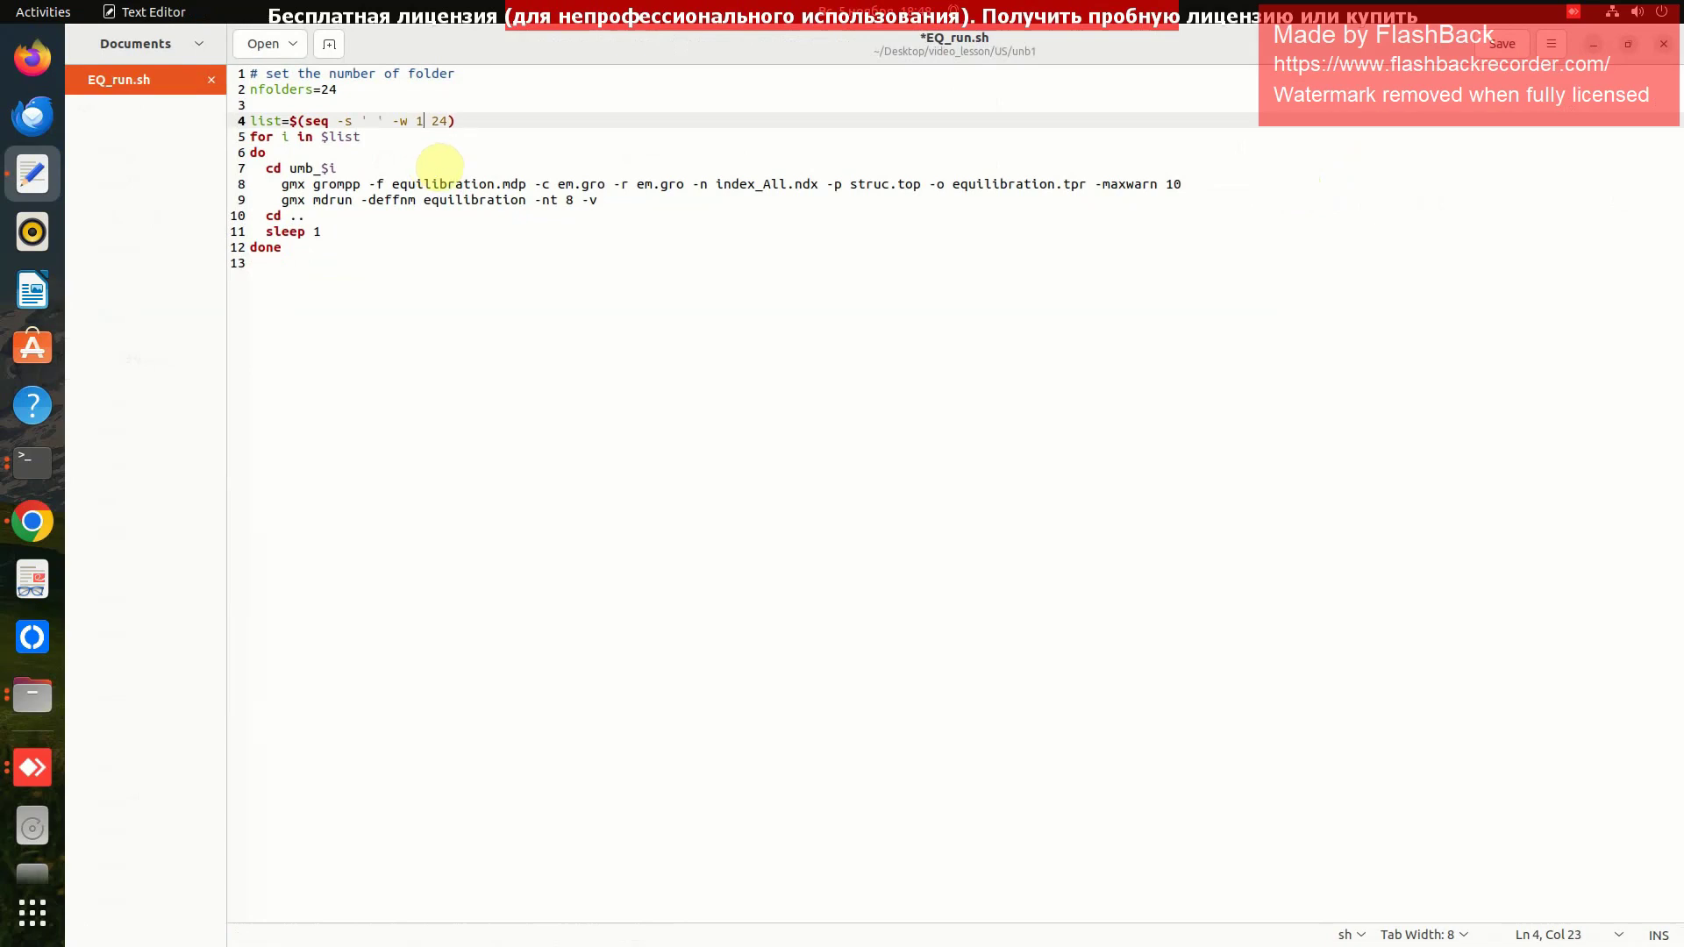
left_click(1498, 48)
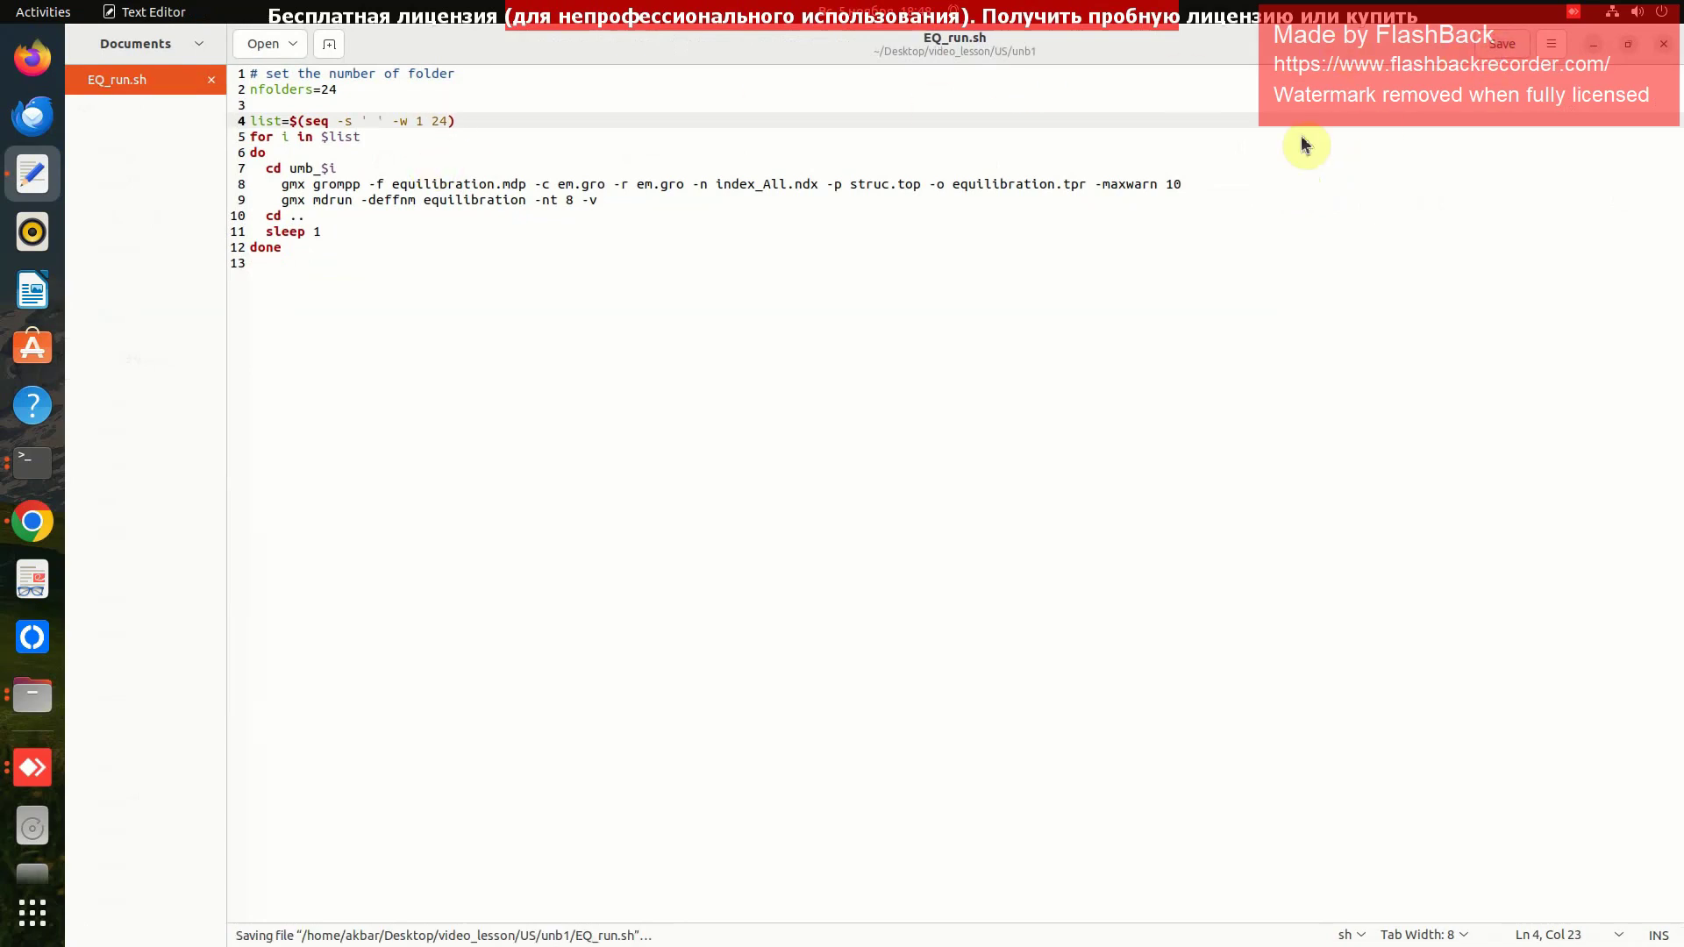
left_click(470, 267)
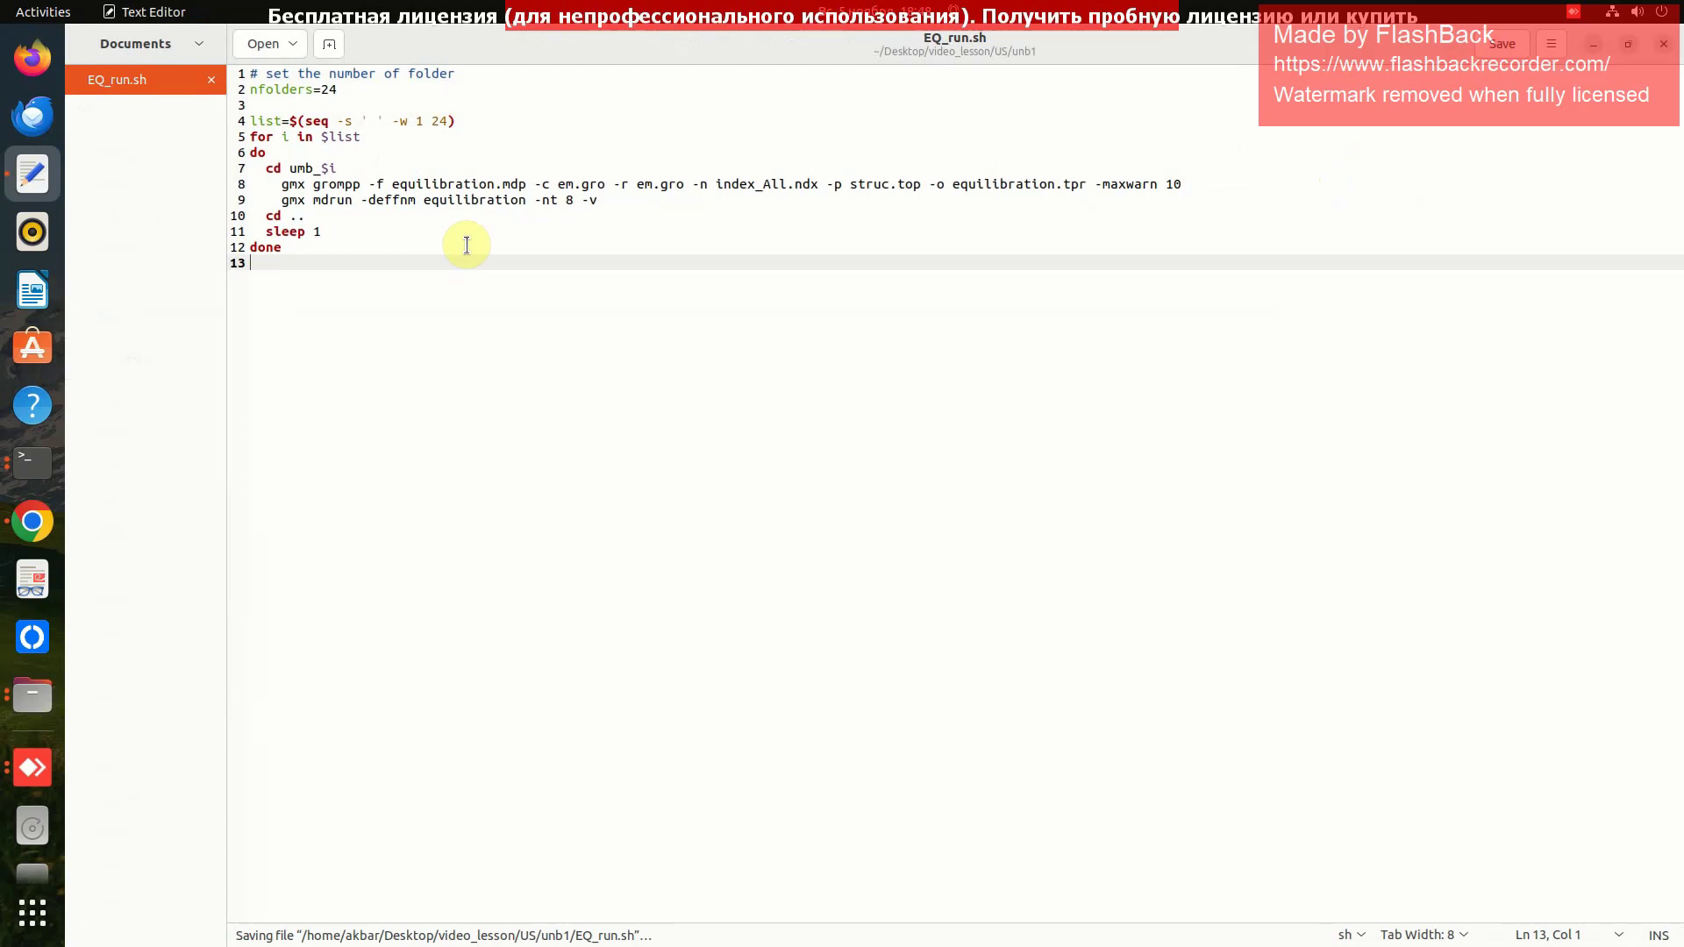
left_click(477, 184)
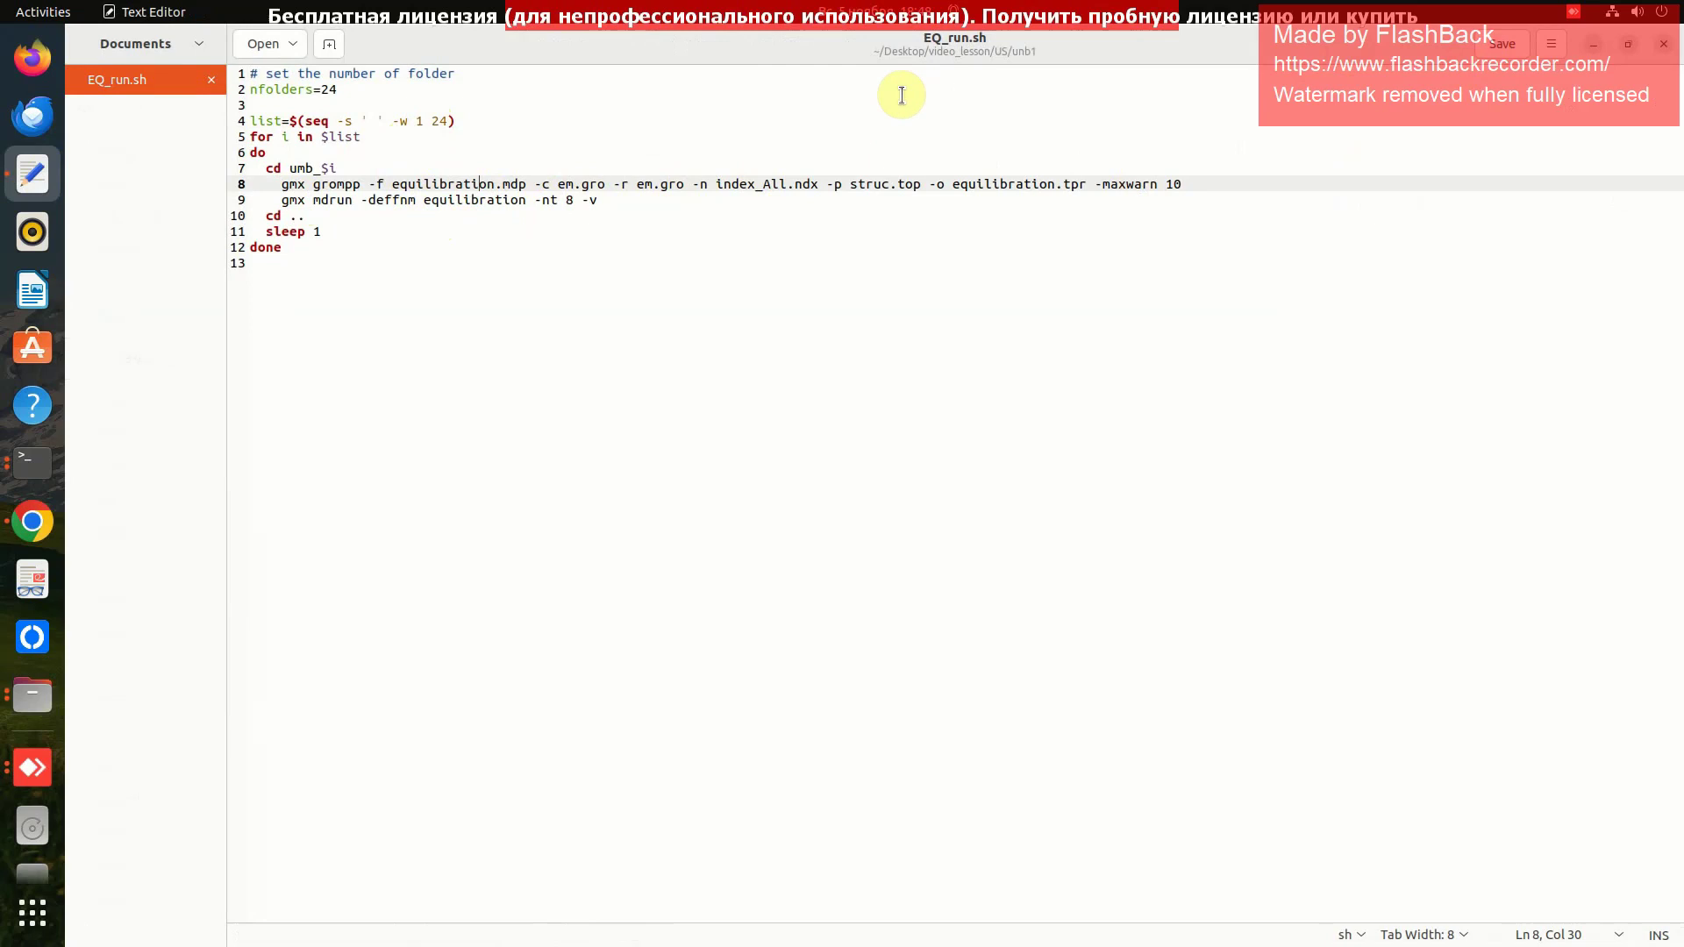
left_click(1663, 44)
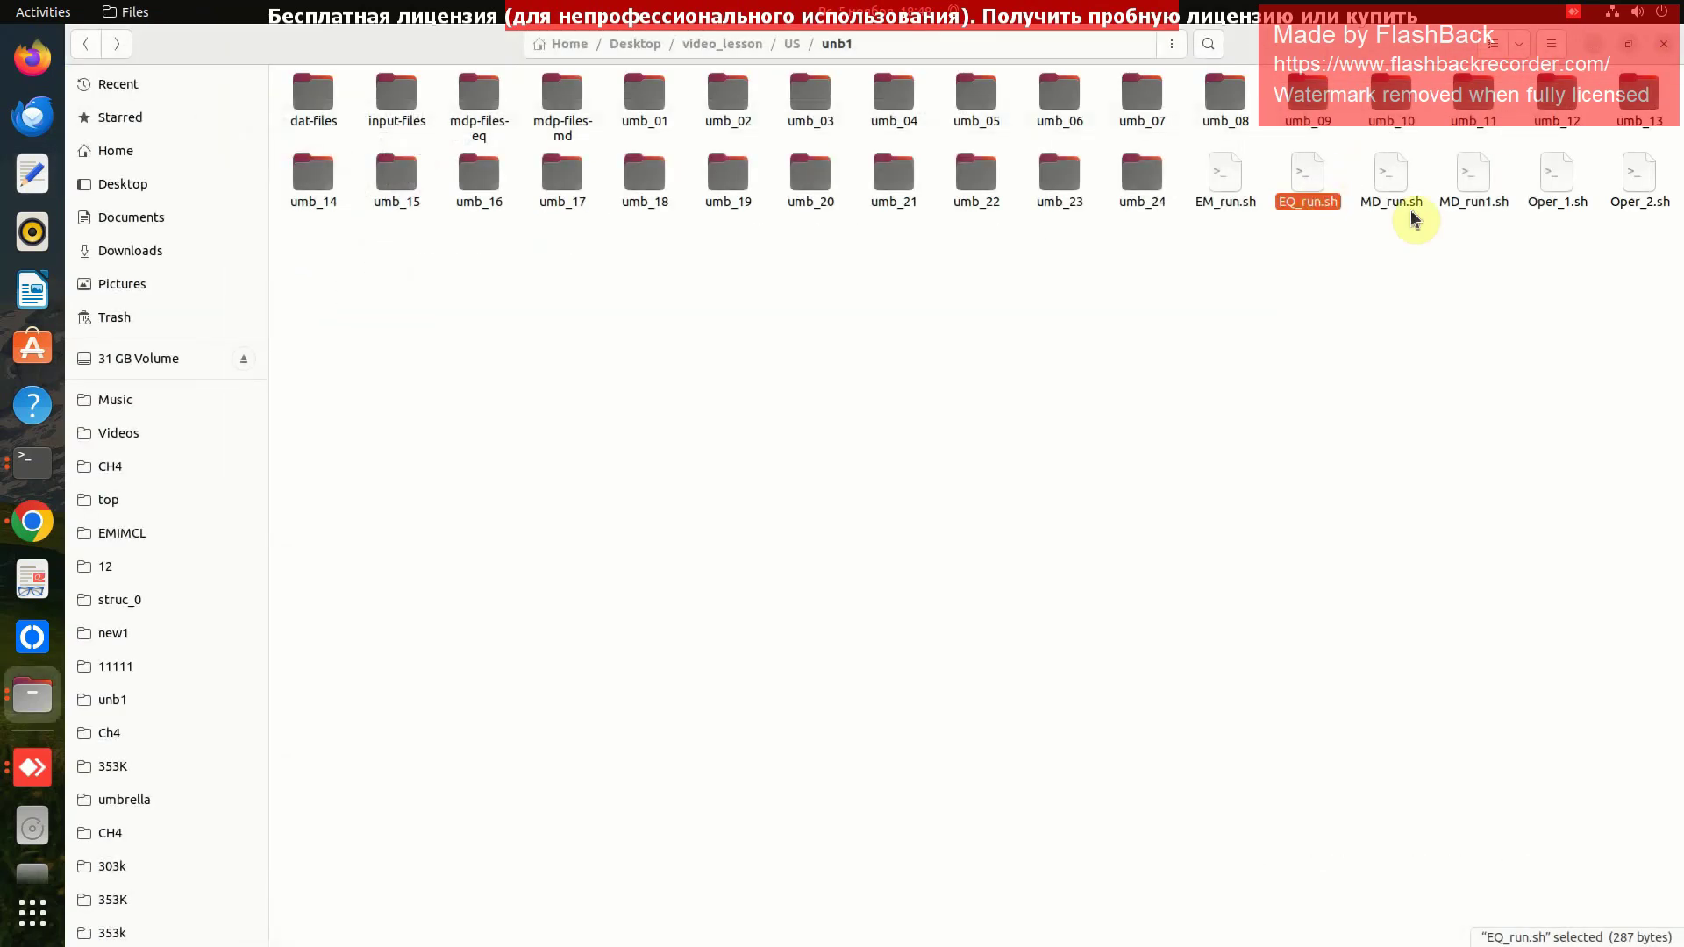
Step: Open MD_run.sh from the unb1 folder, set its seq folder range to 01 24, save it and close the editor
double_click(1395, 183)
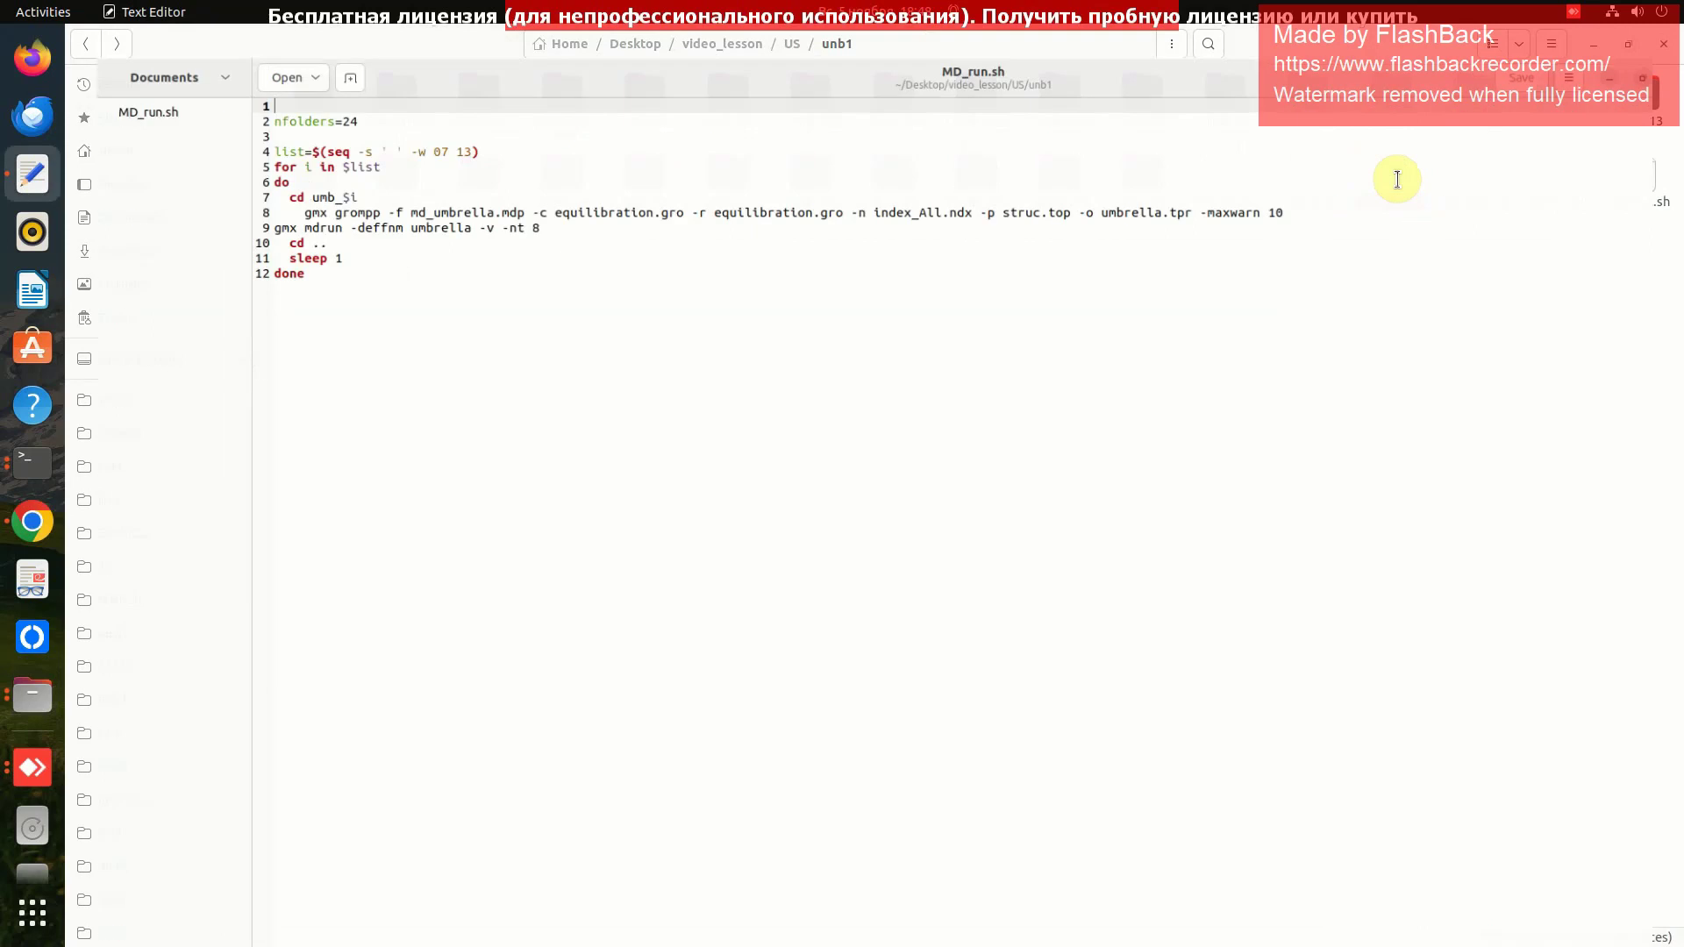
left_click(434, 119)
key("BackSpace")
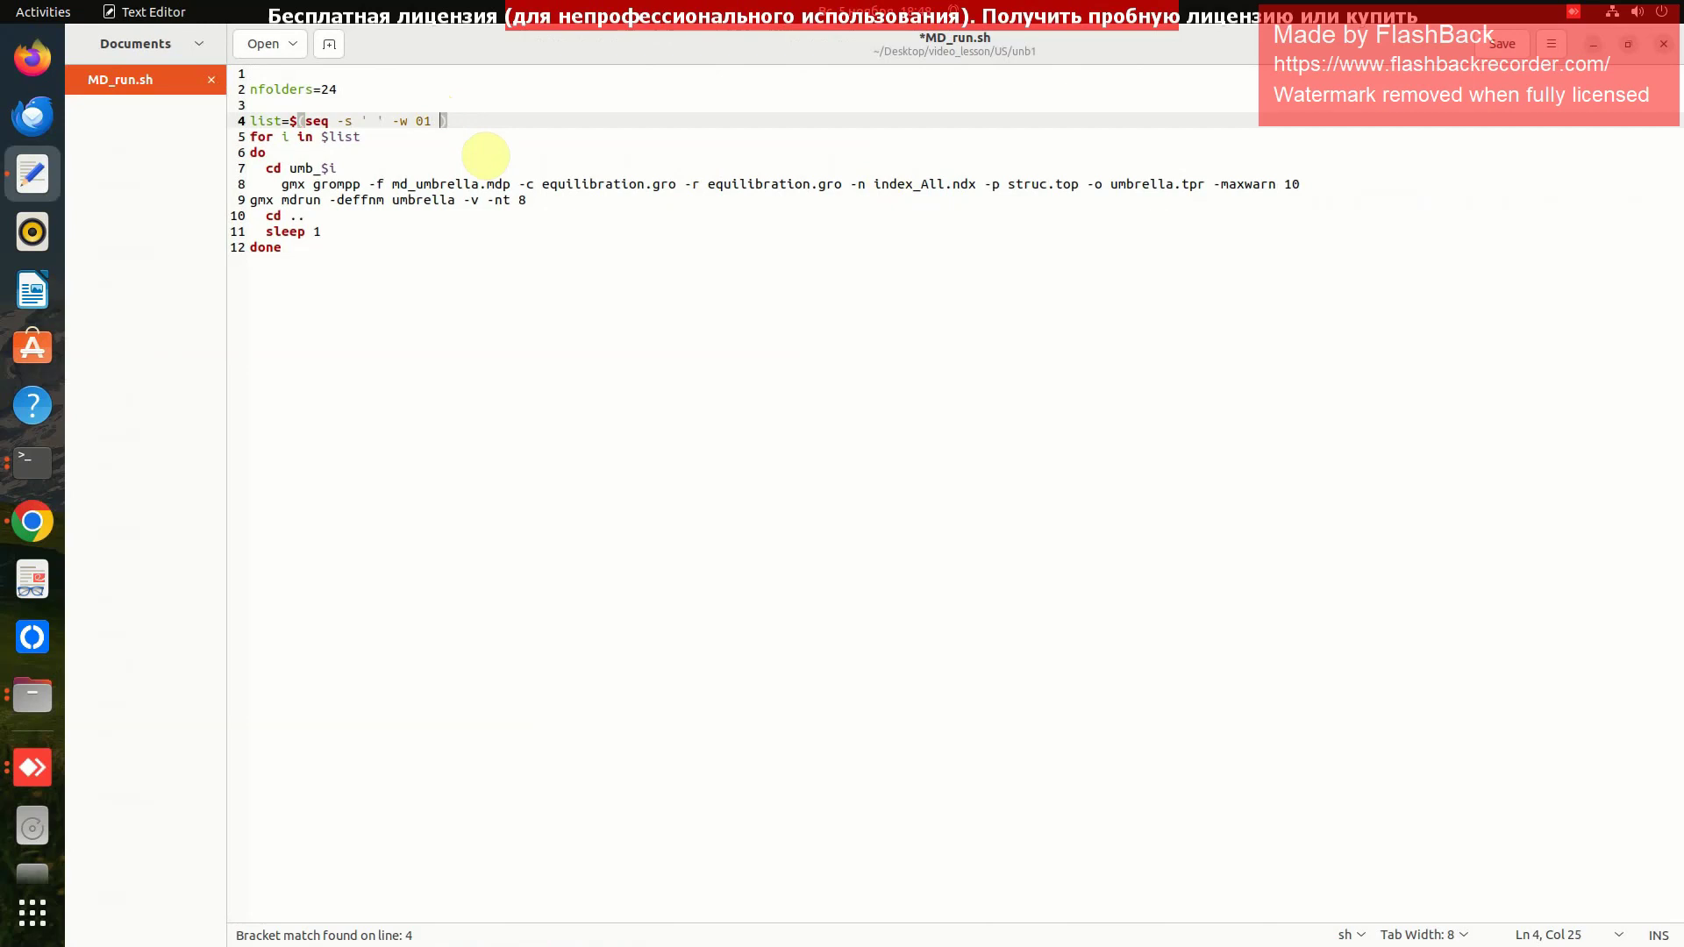
left_click(1507, 48)
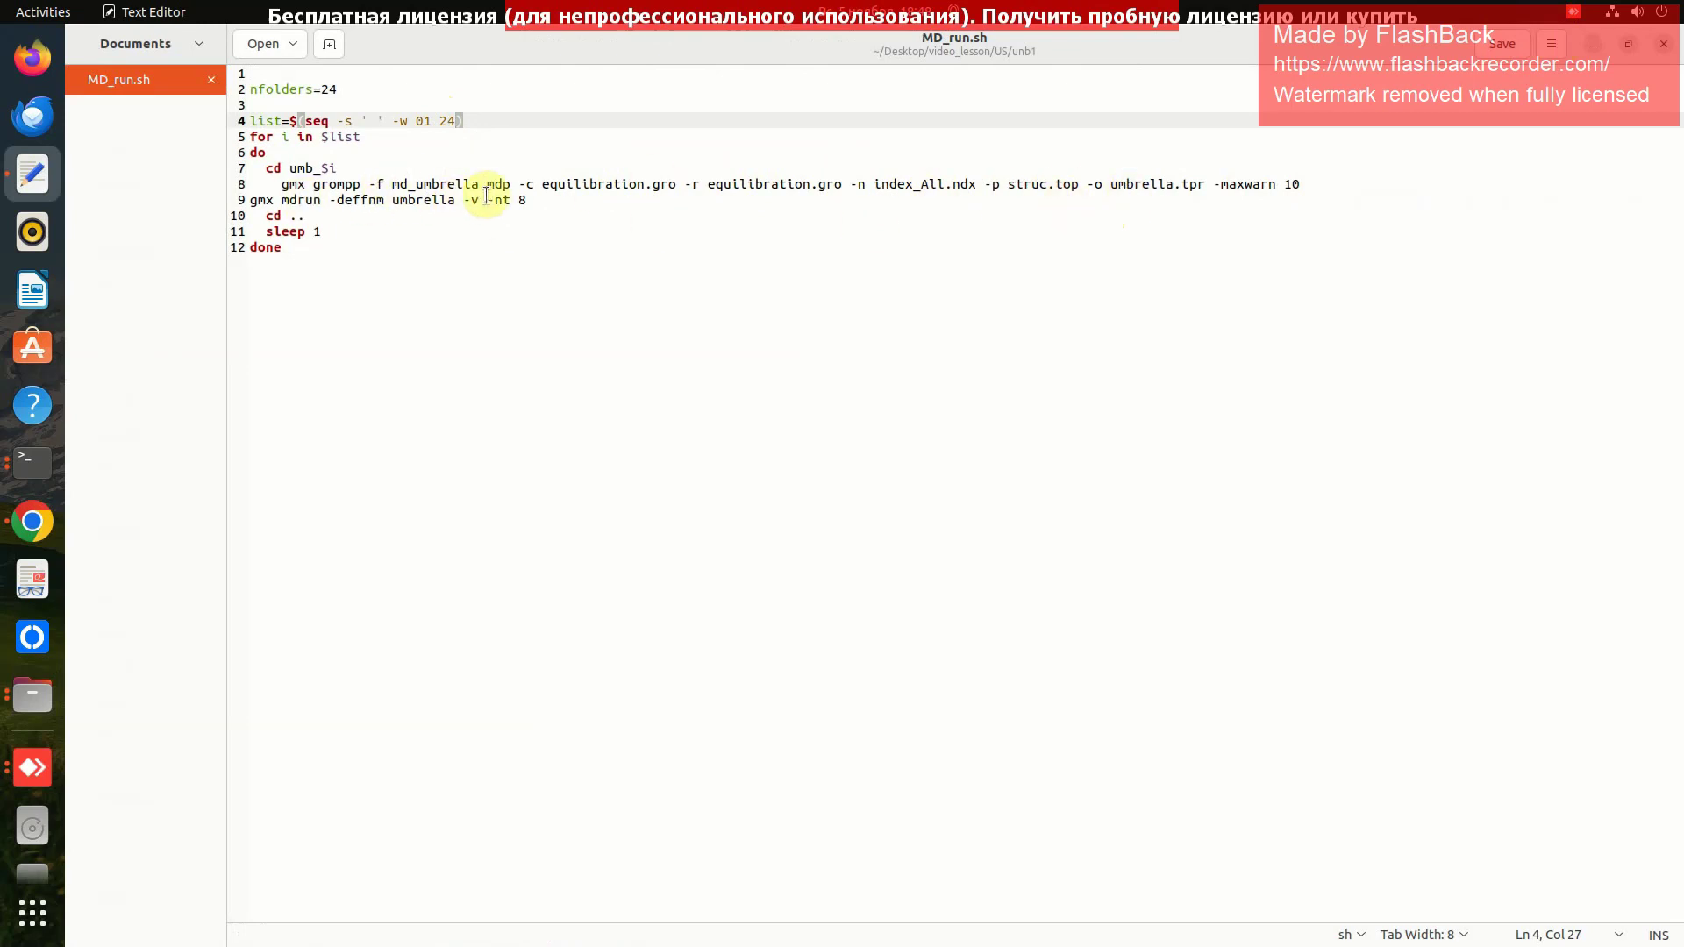
left_click(1502, 46)
left_click(1663, 46)
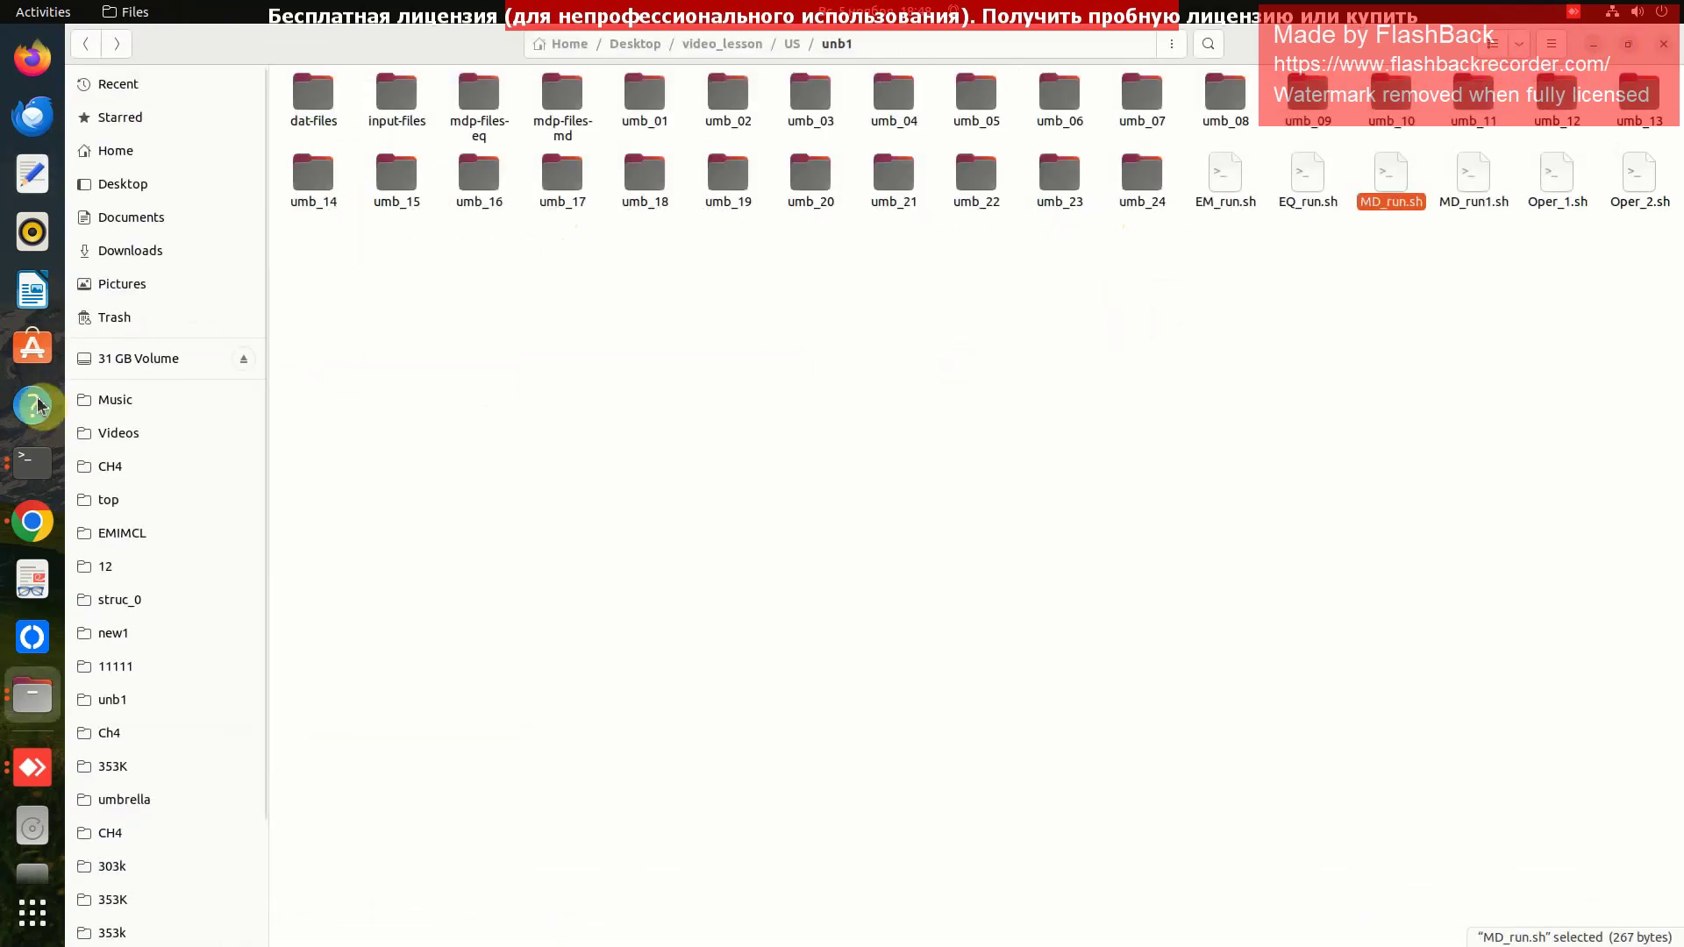
Step: Bring up the terminal in the unb1 folder and run the equilibration script with "bash EQ_run.sh"
left_click(32, 463)
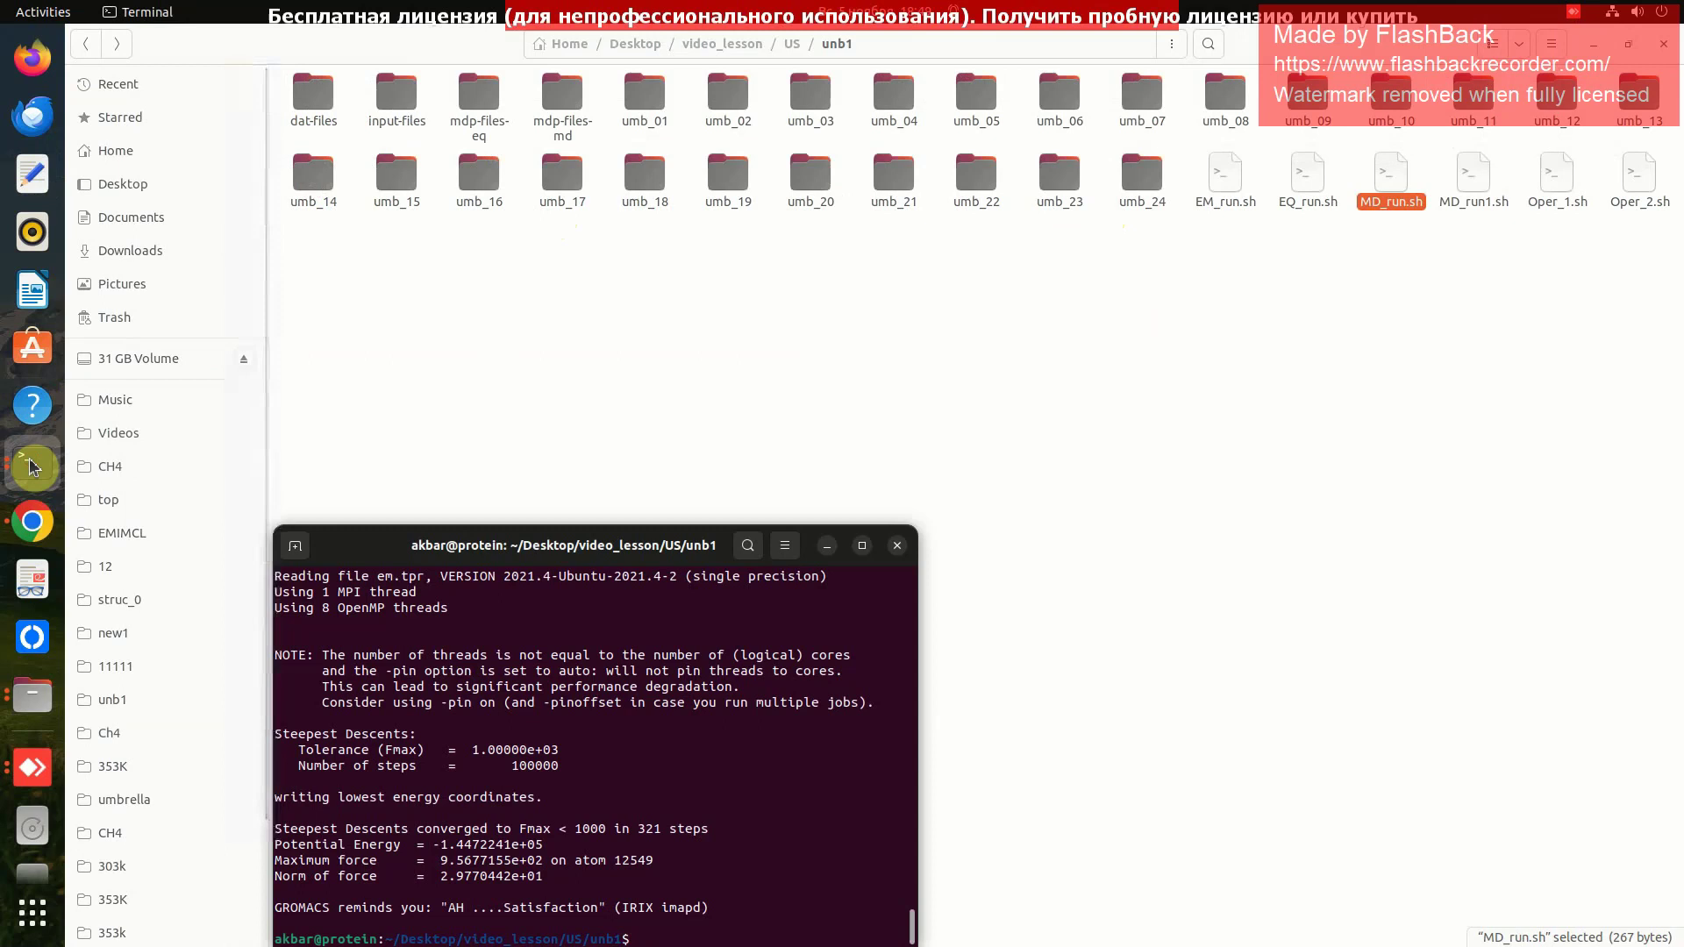
left_click(594, 790)
left_click_drag(675, 544, 720, 483)
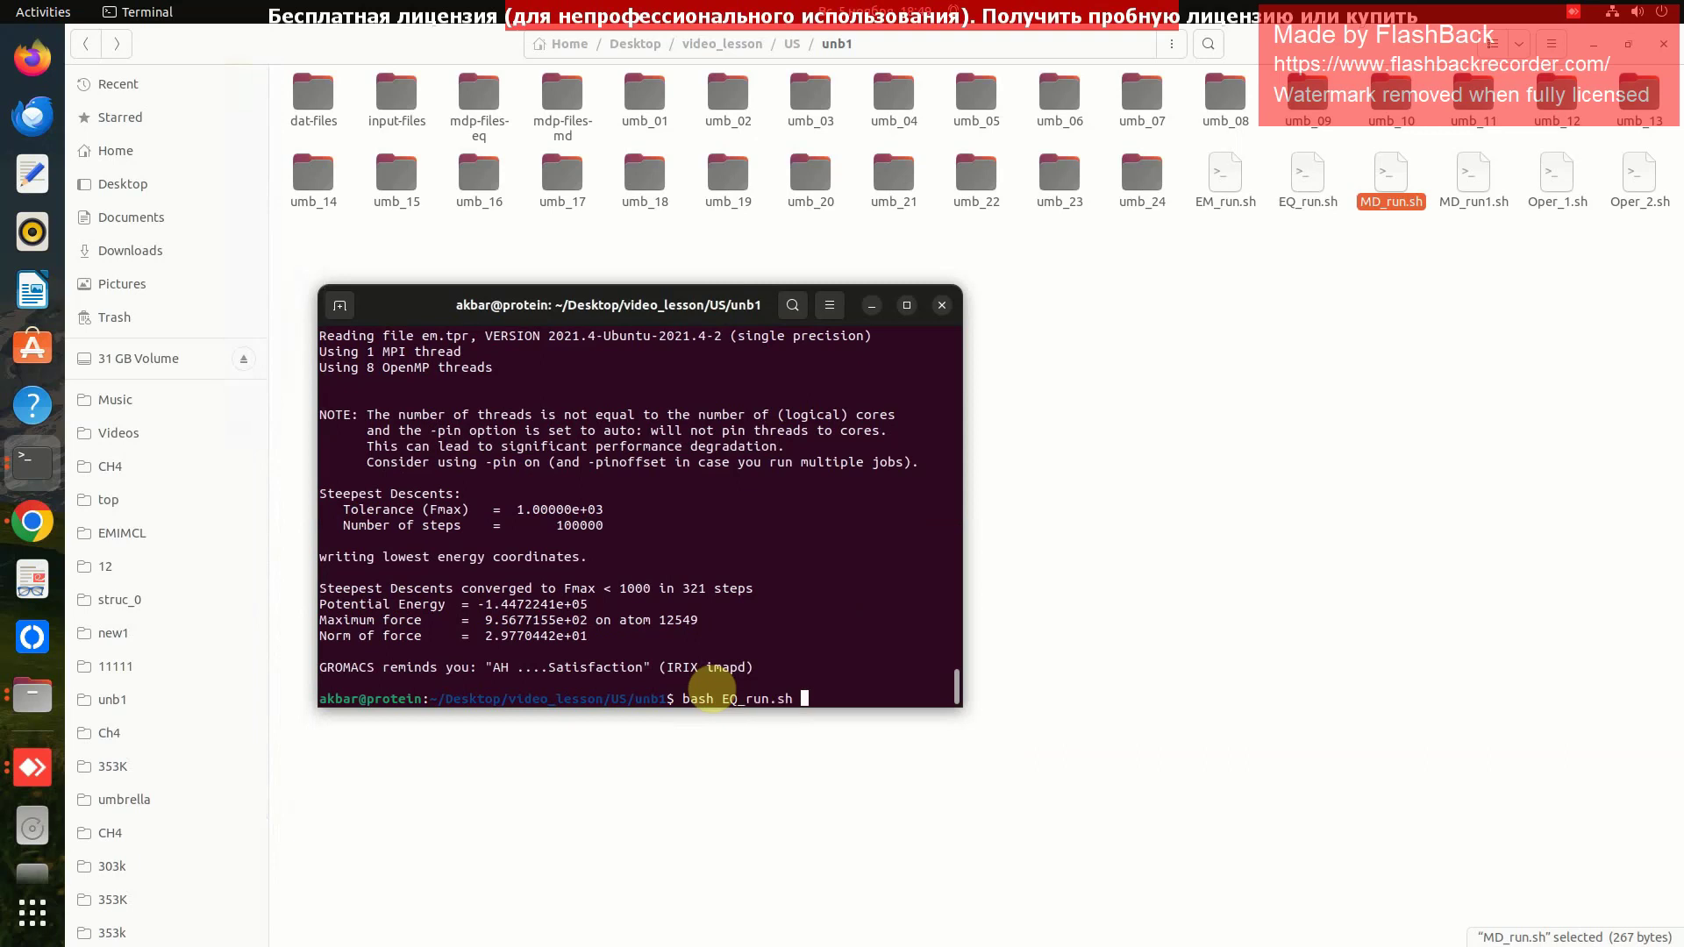
key("Return")
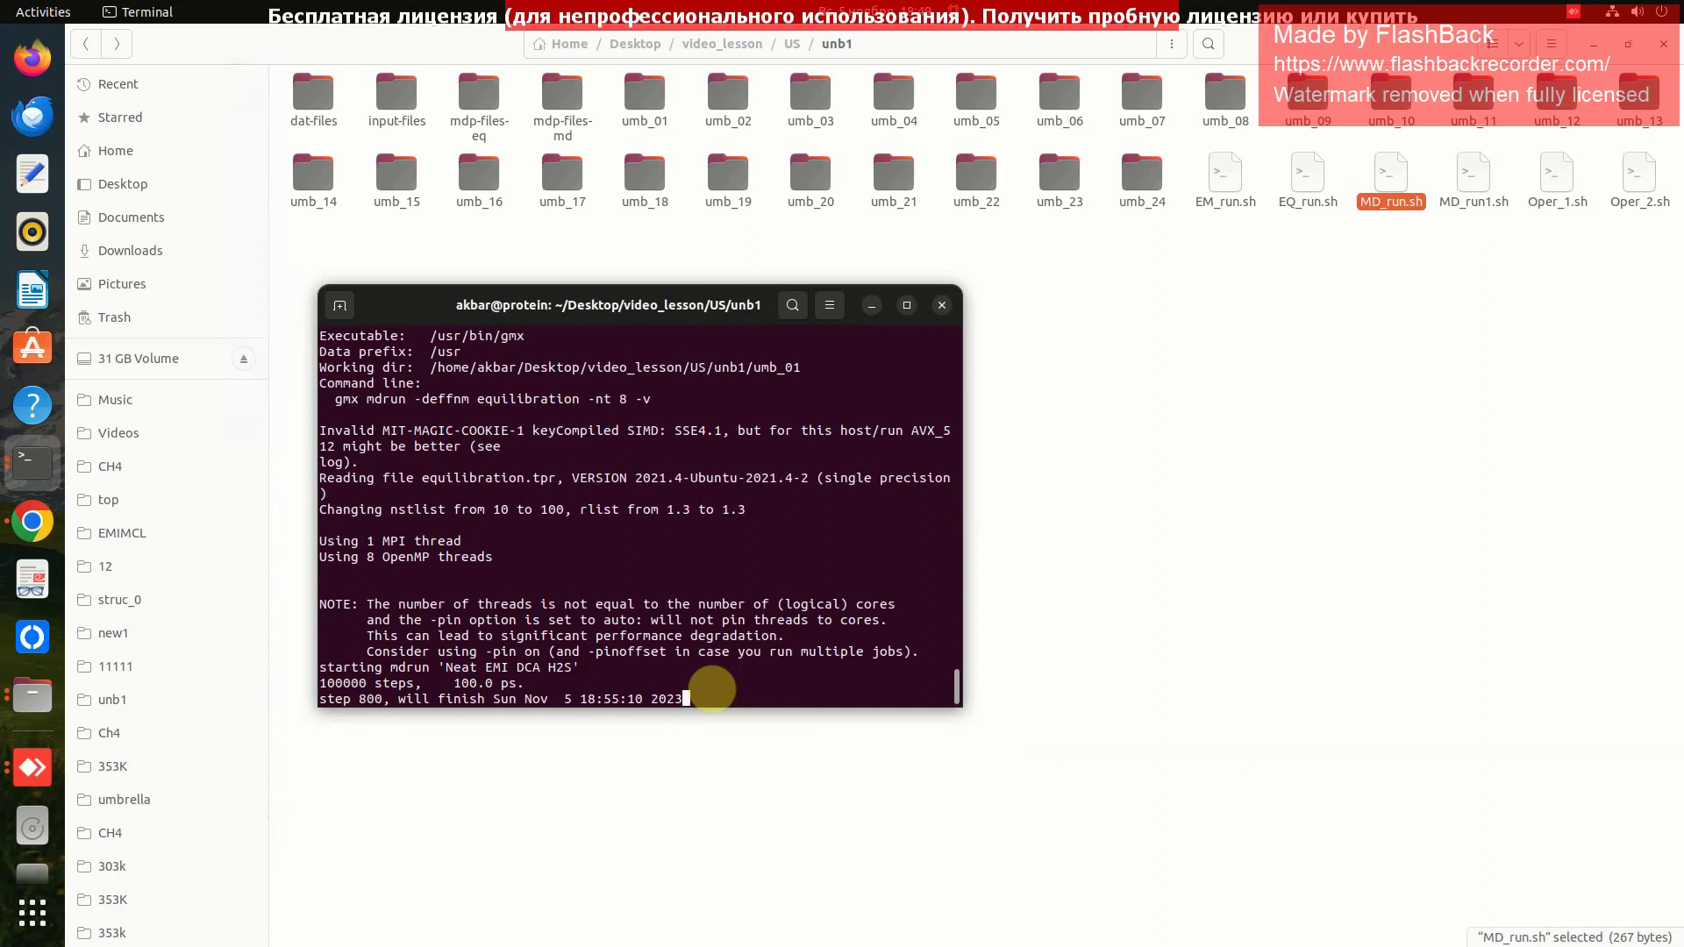
Step: Suspend the equilibration run and load the local GROMACS environment by recalling "source /usr/local/gromacs/bin/GMXRC" from the command history
key("ctrl+z")
key("ctrl+r")
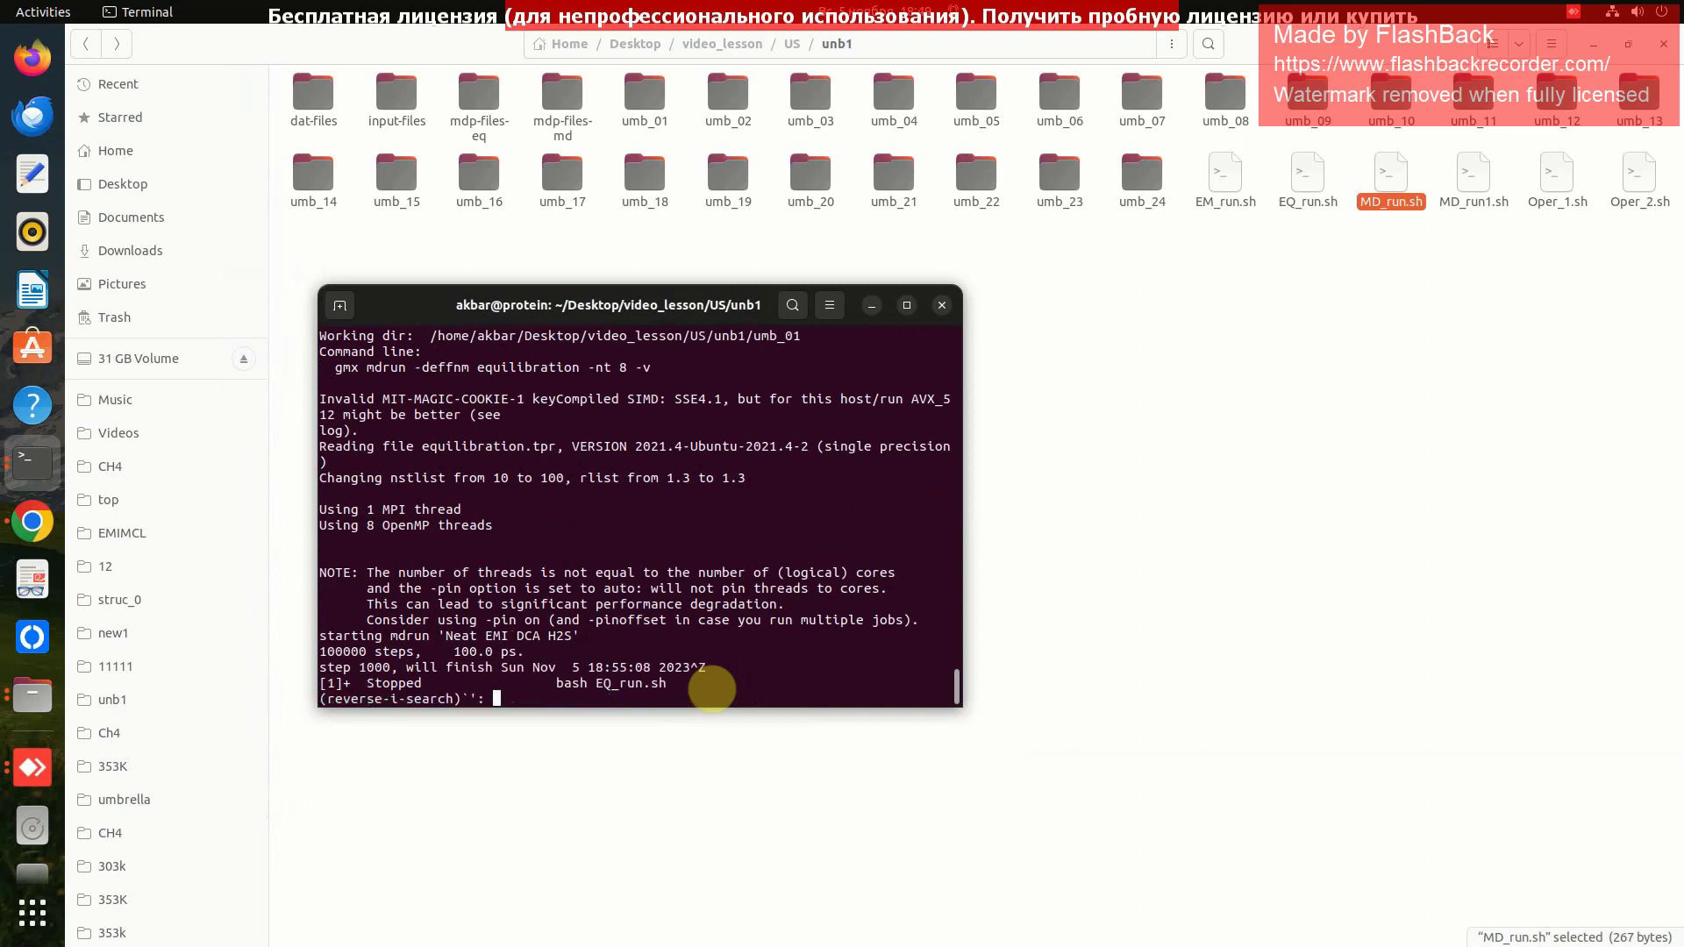
type("s")
key("ctrl+r")
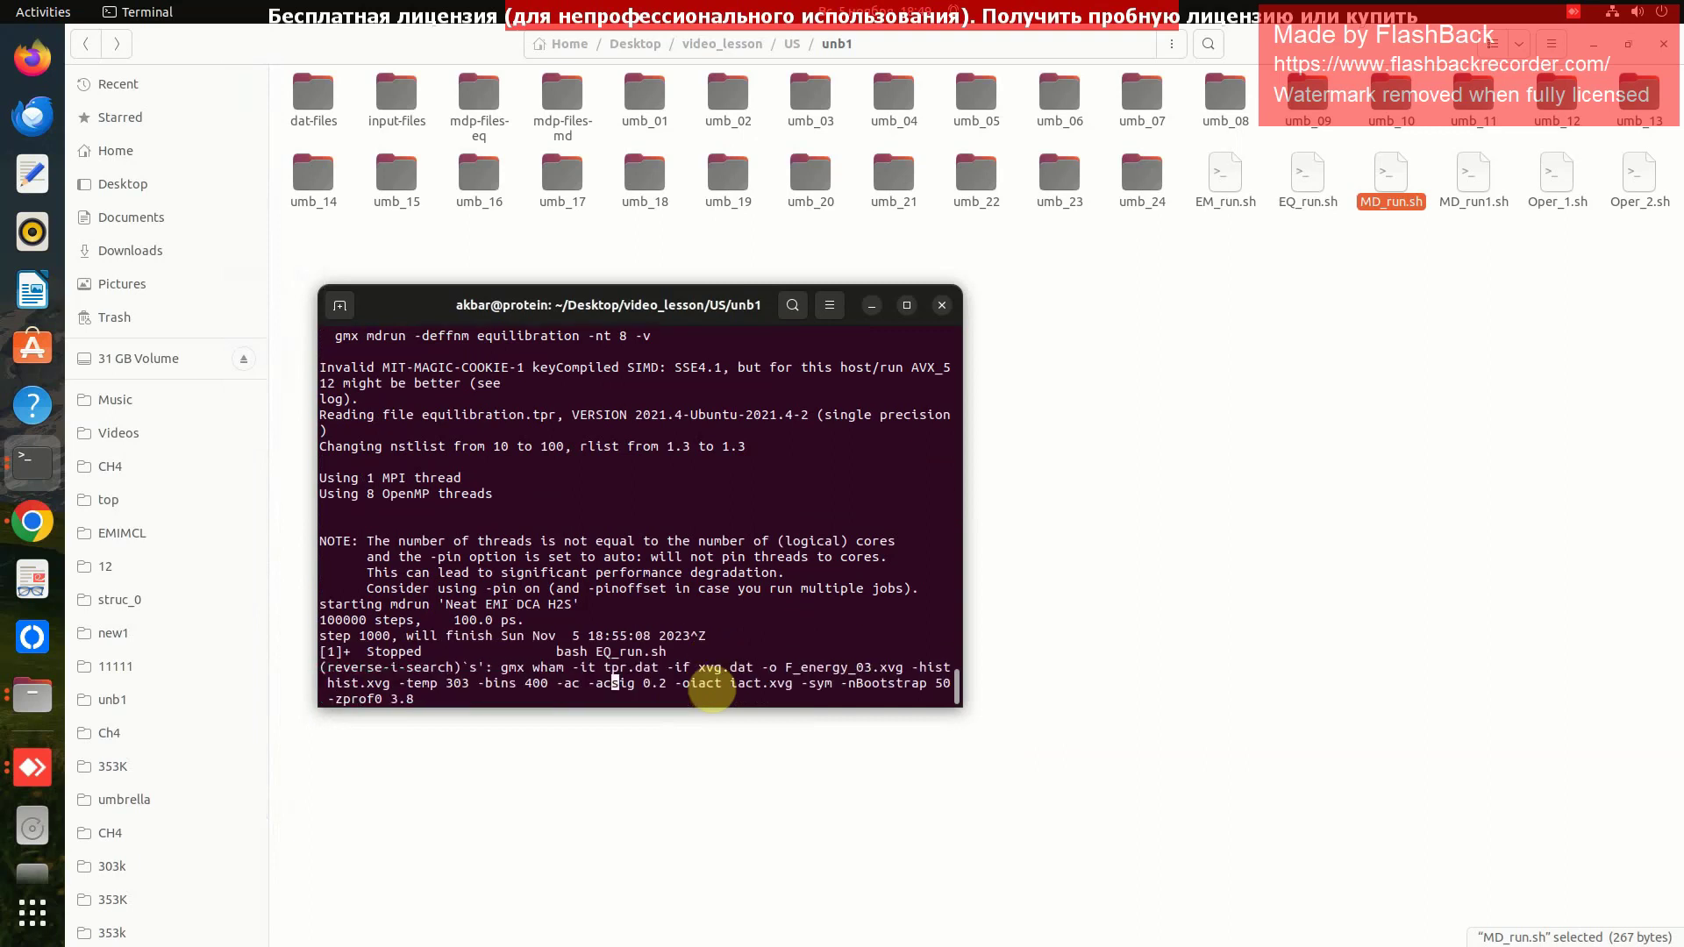
key("Escape")
key("Up")
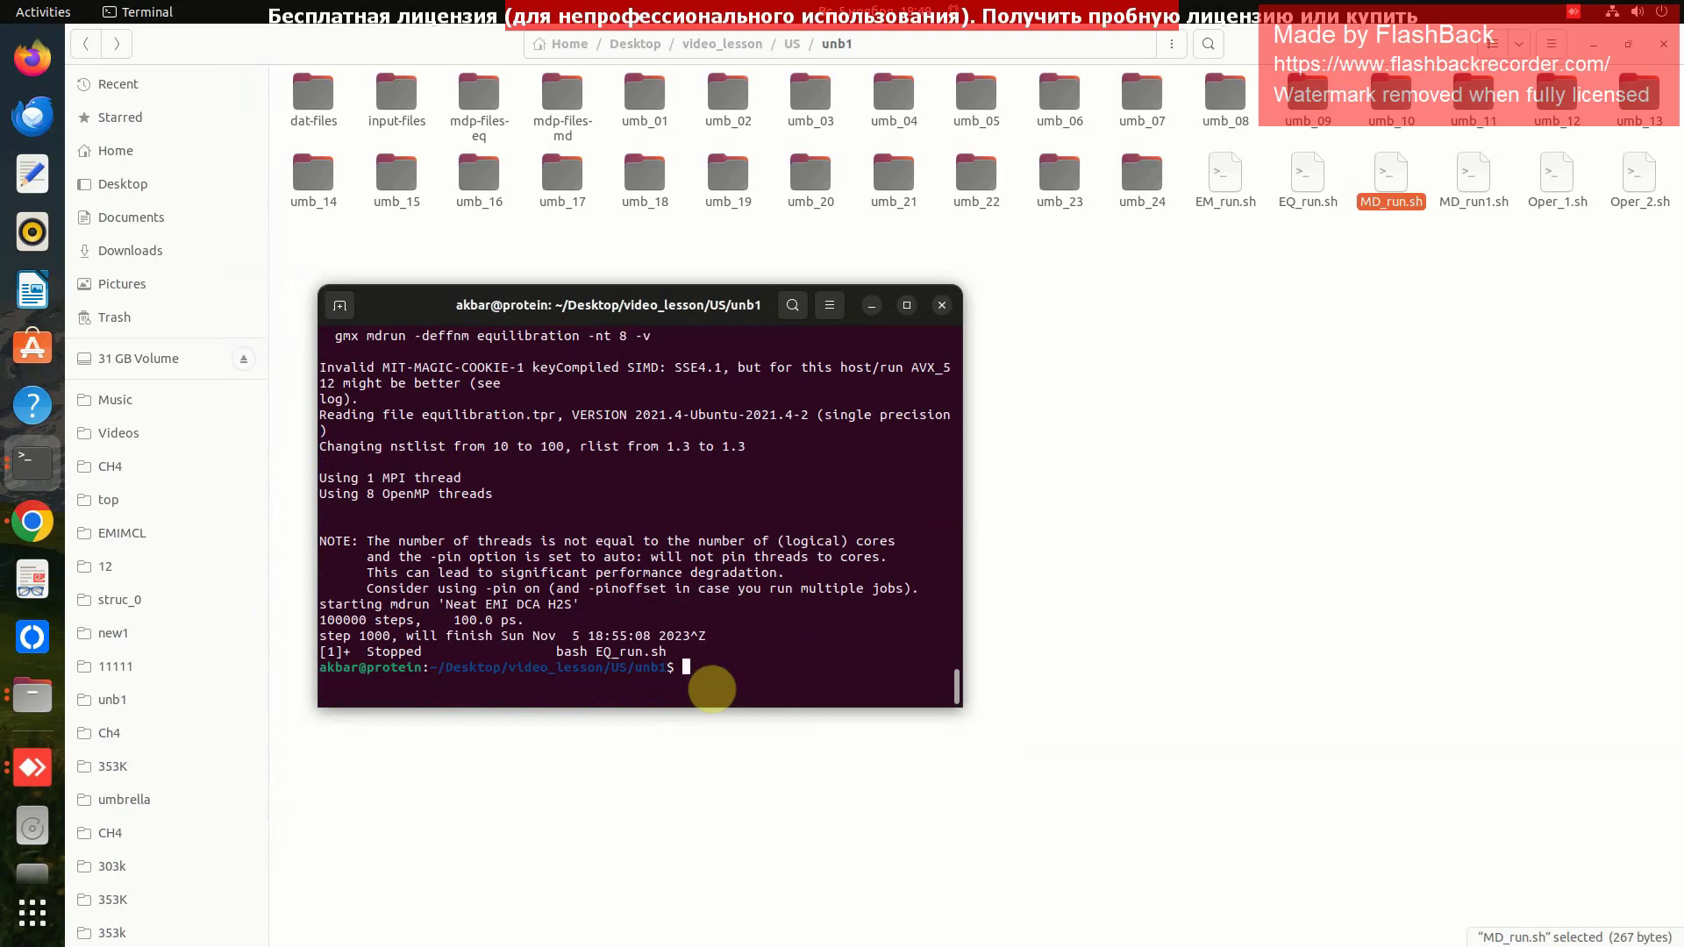
key("ctrl+r")
type("sour")
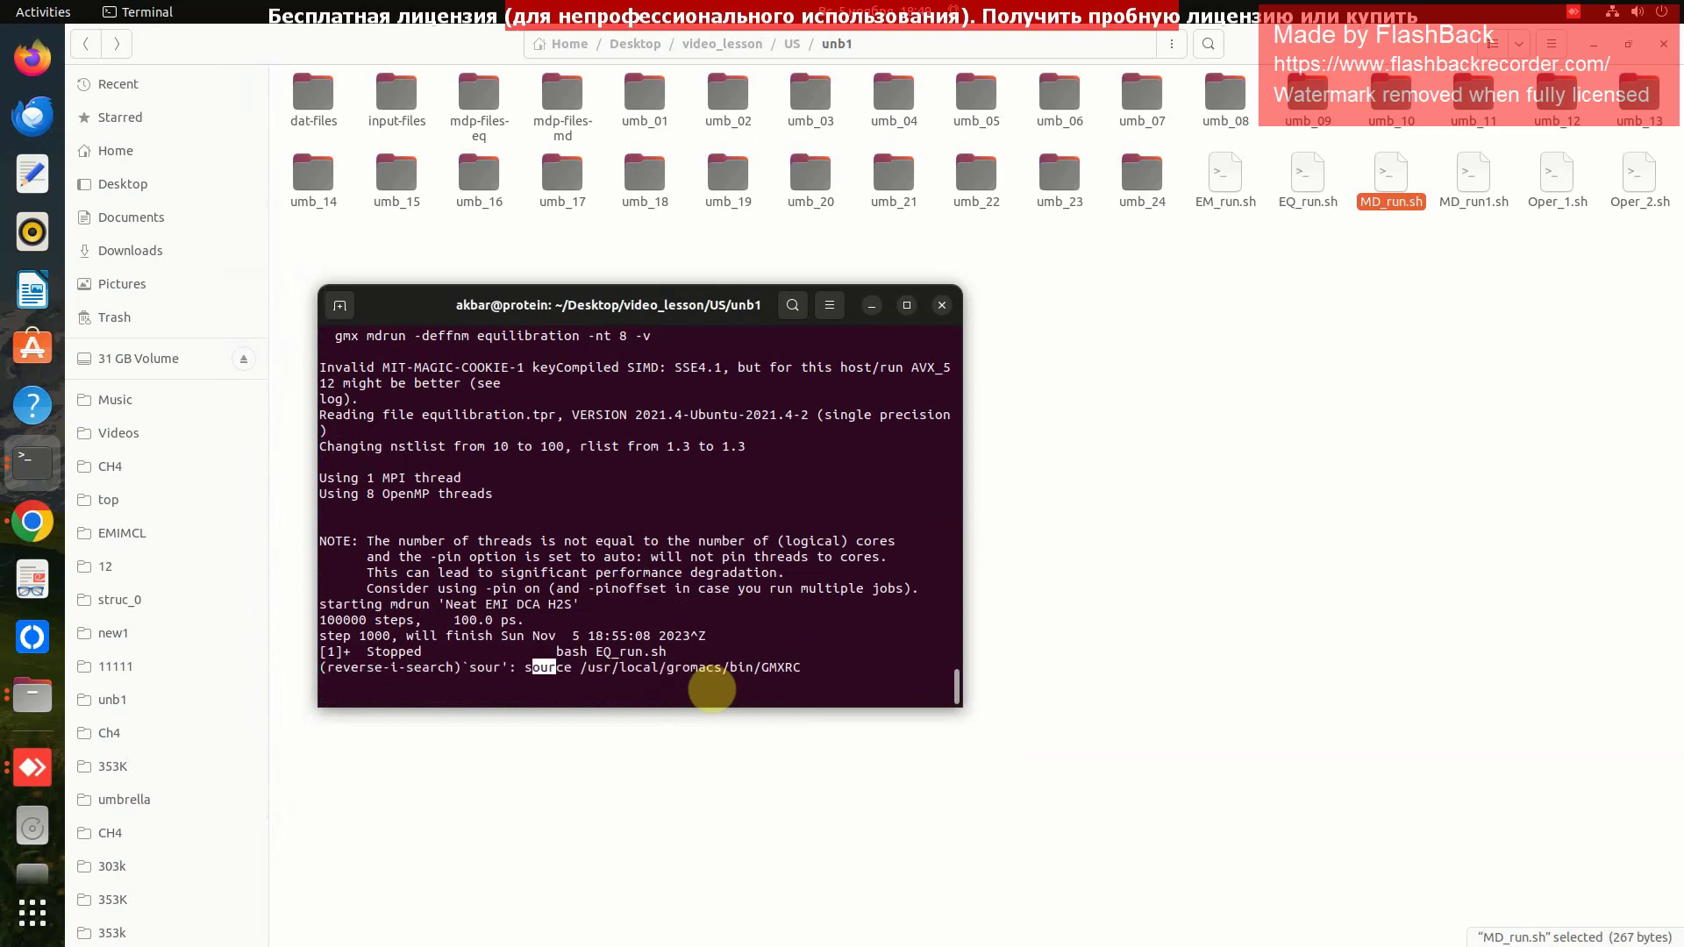
key("Return")
Step: Rerun the equilibration with "bash EQ_run.sh", suspending and restarting it twice, and suspend the final run as well
key("Up")
key("Up")
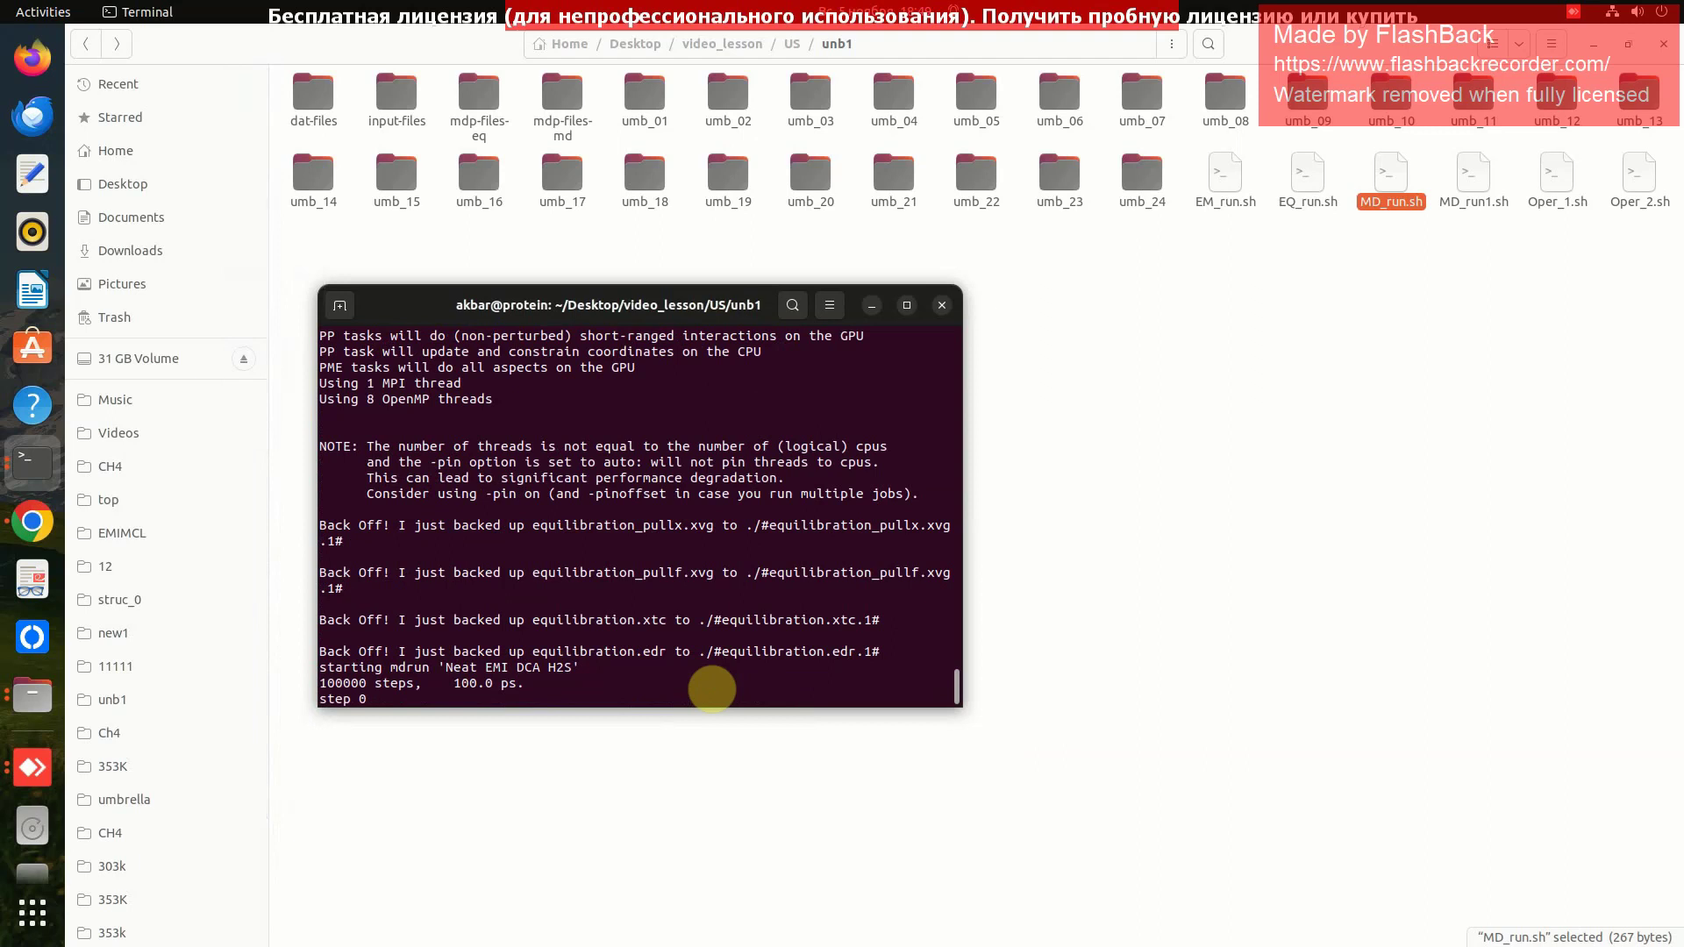
key("ctrl+z")
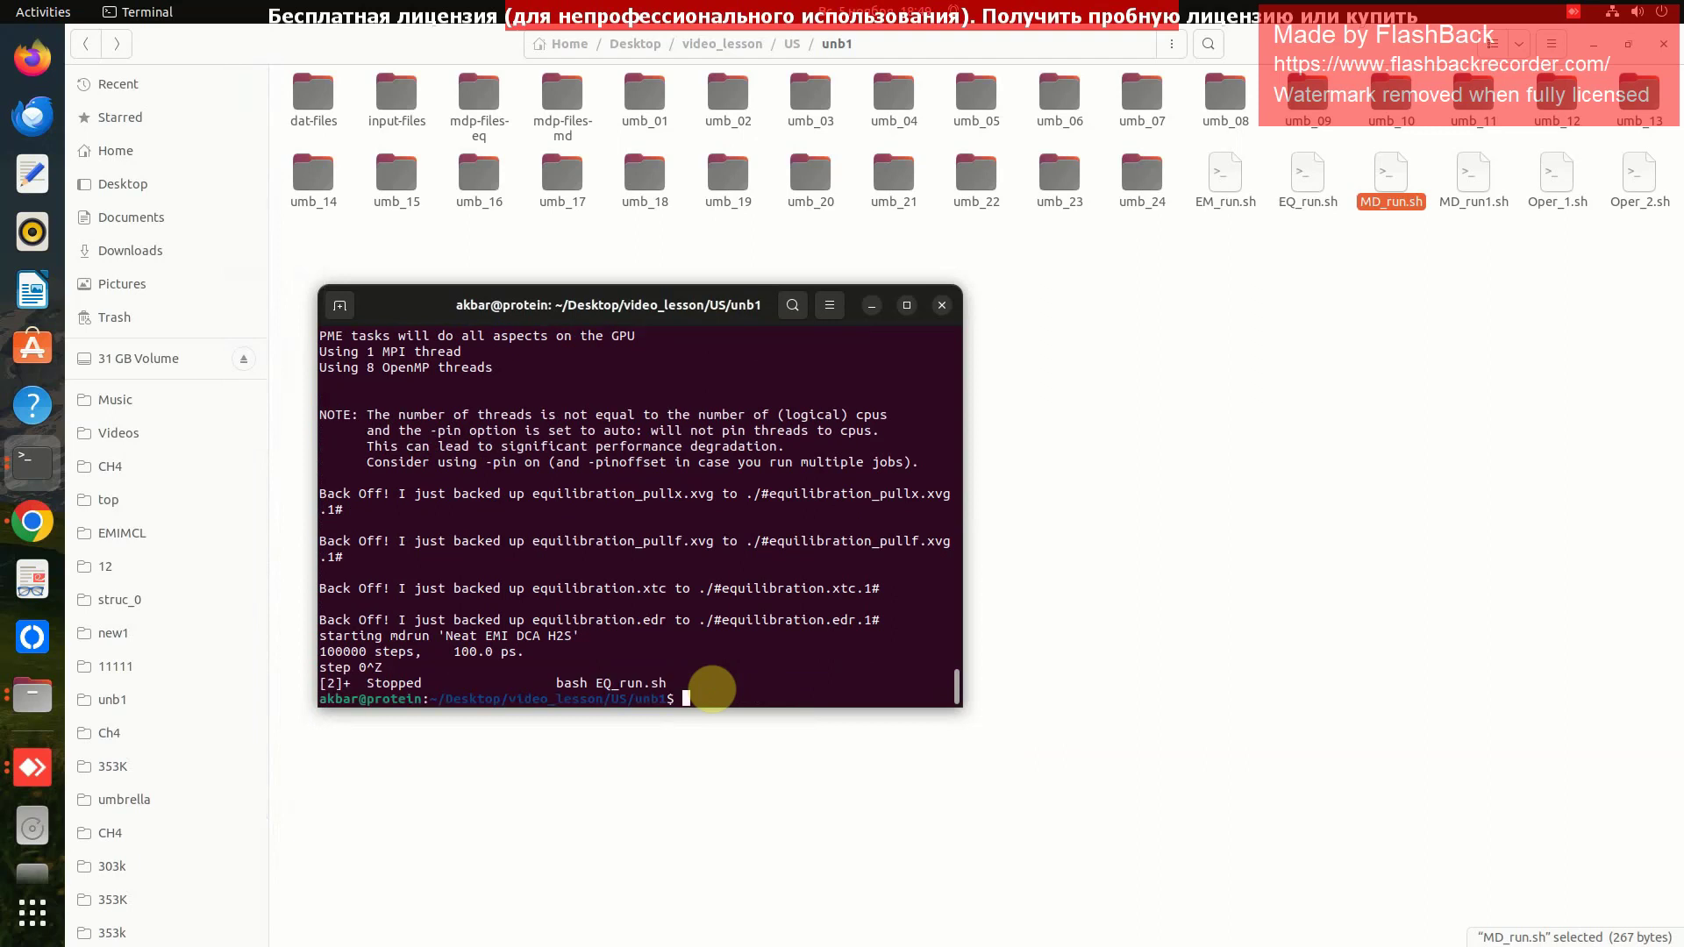
key("Return")
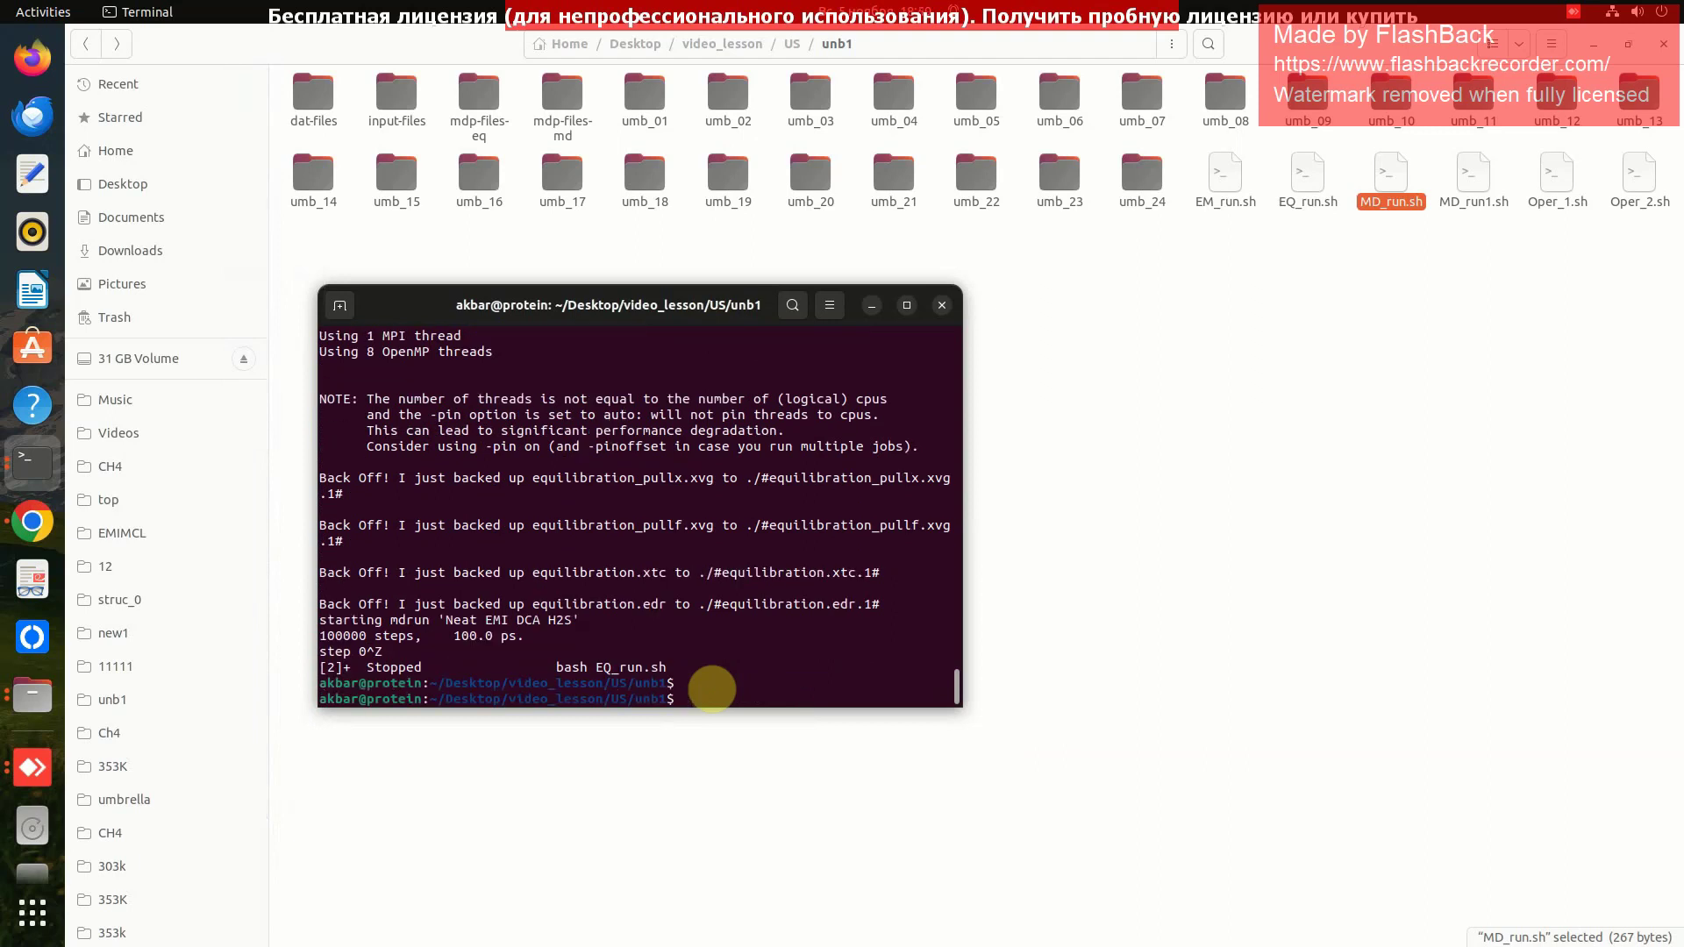
key("Up")
key("Return")
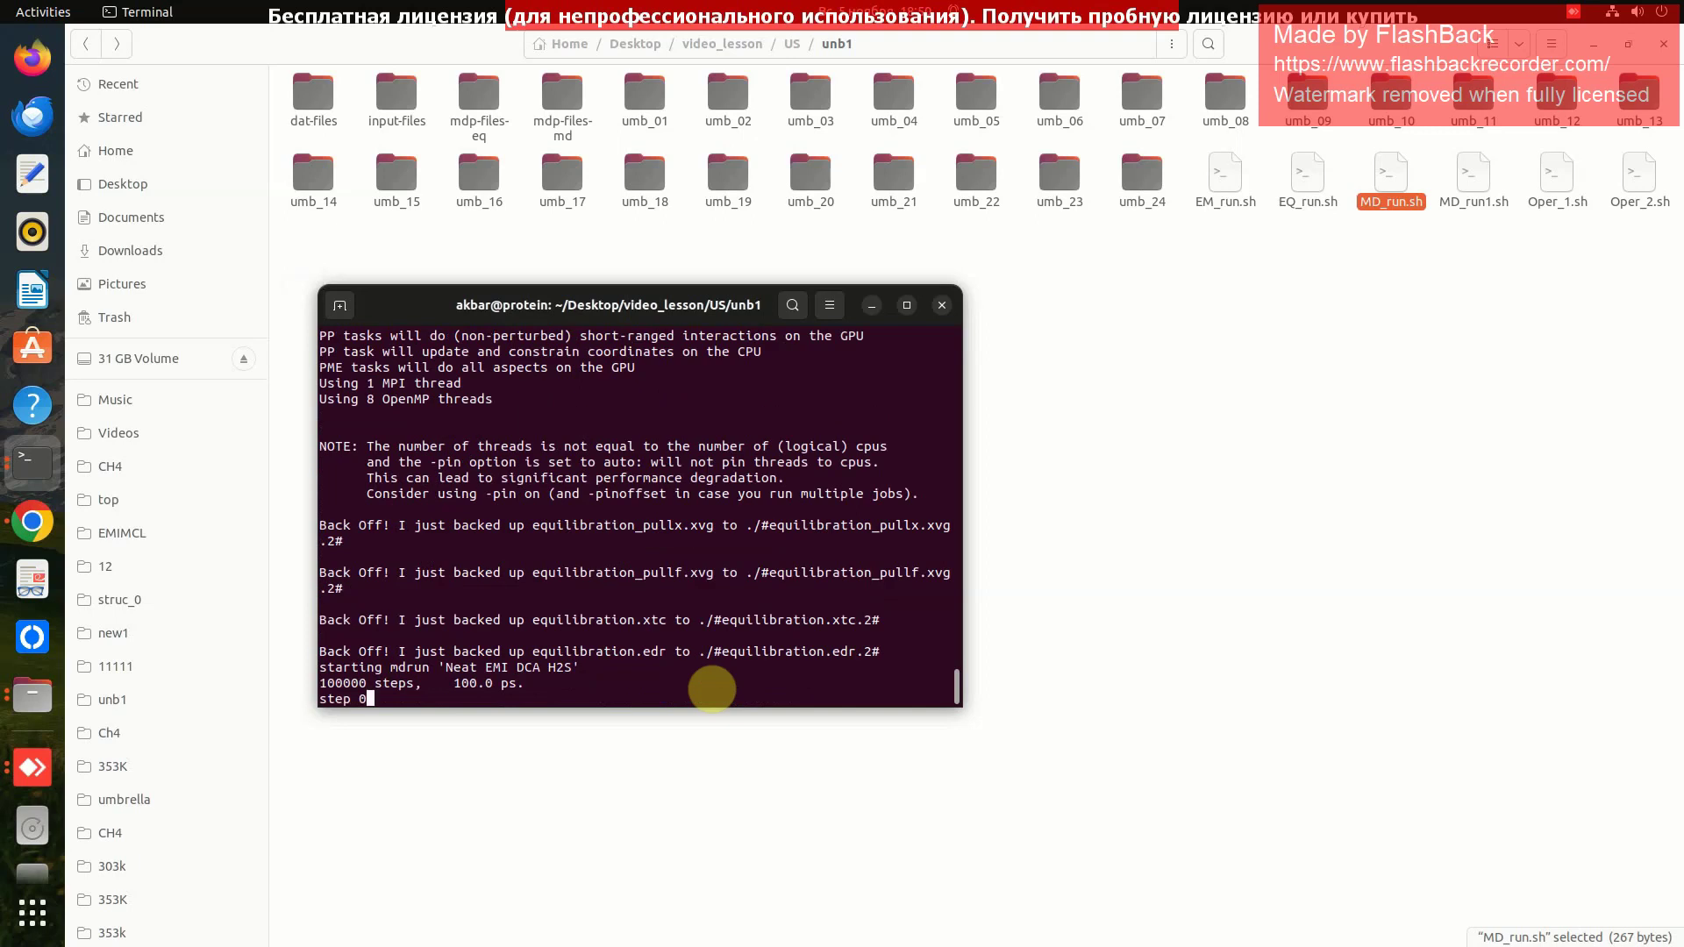
key("ctrl+z")
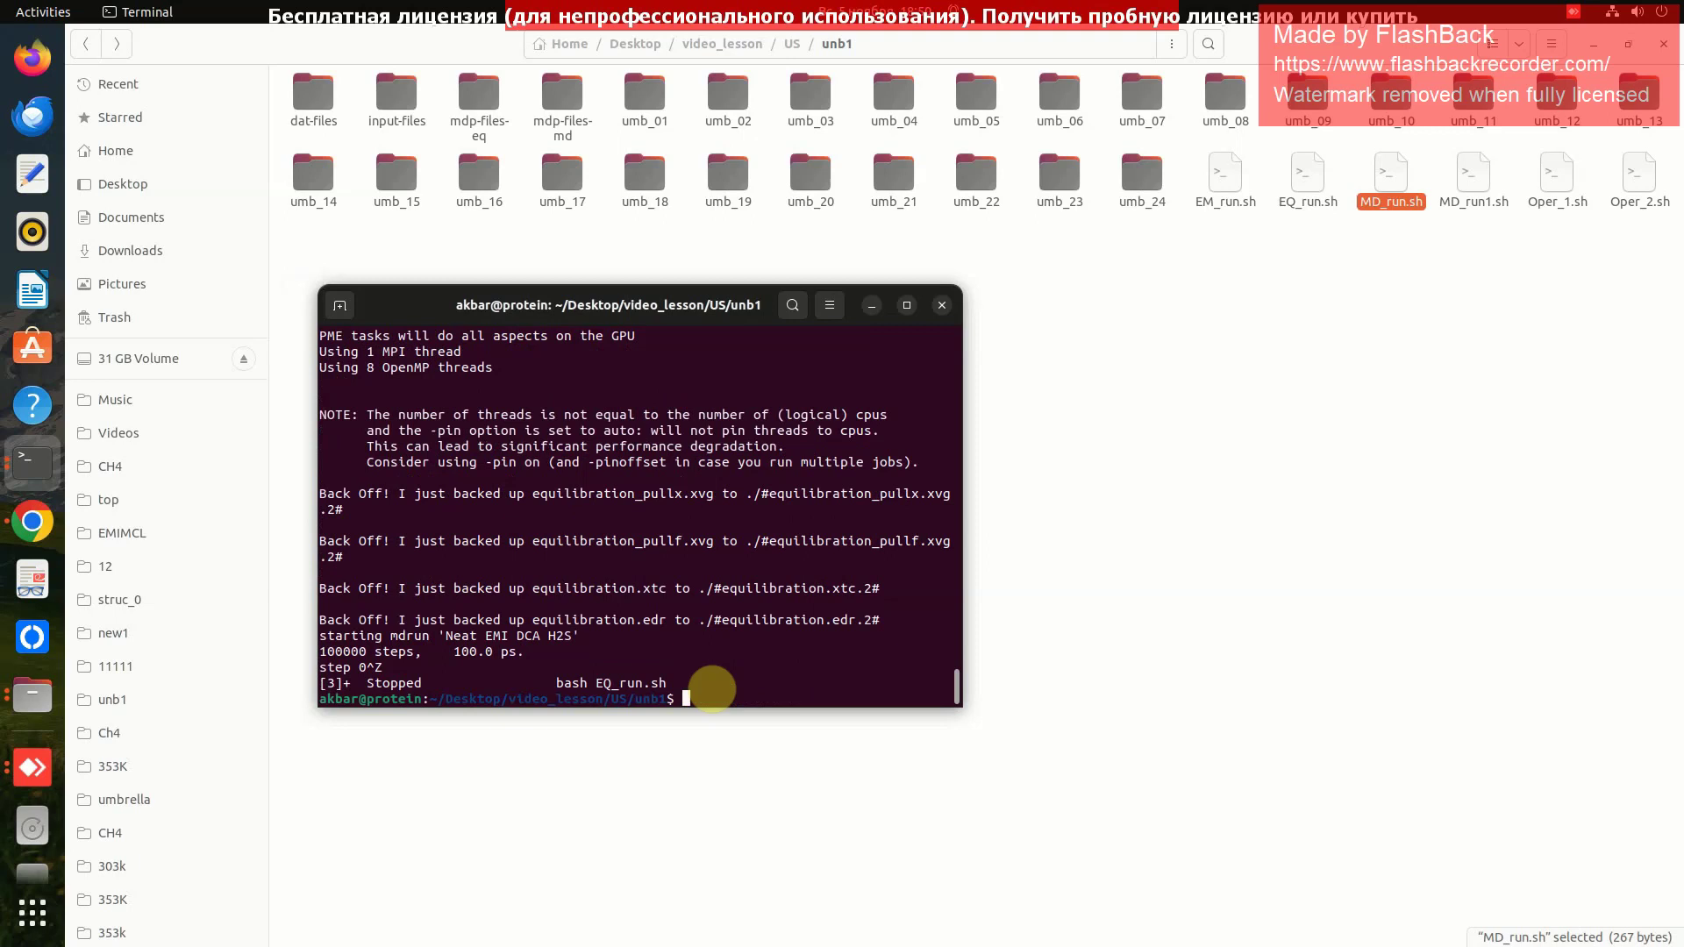
key("Up")
key("Return")
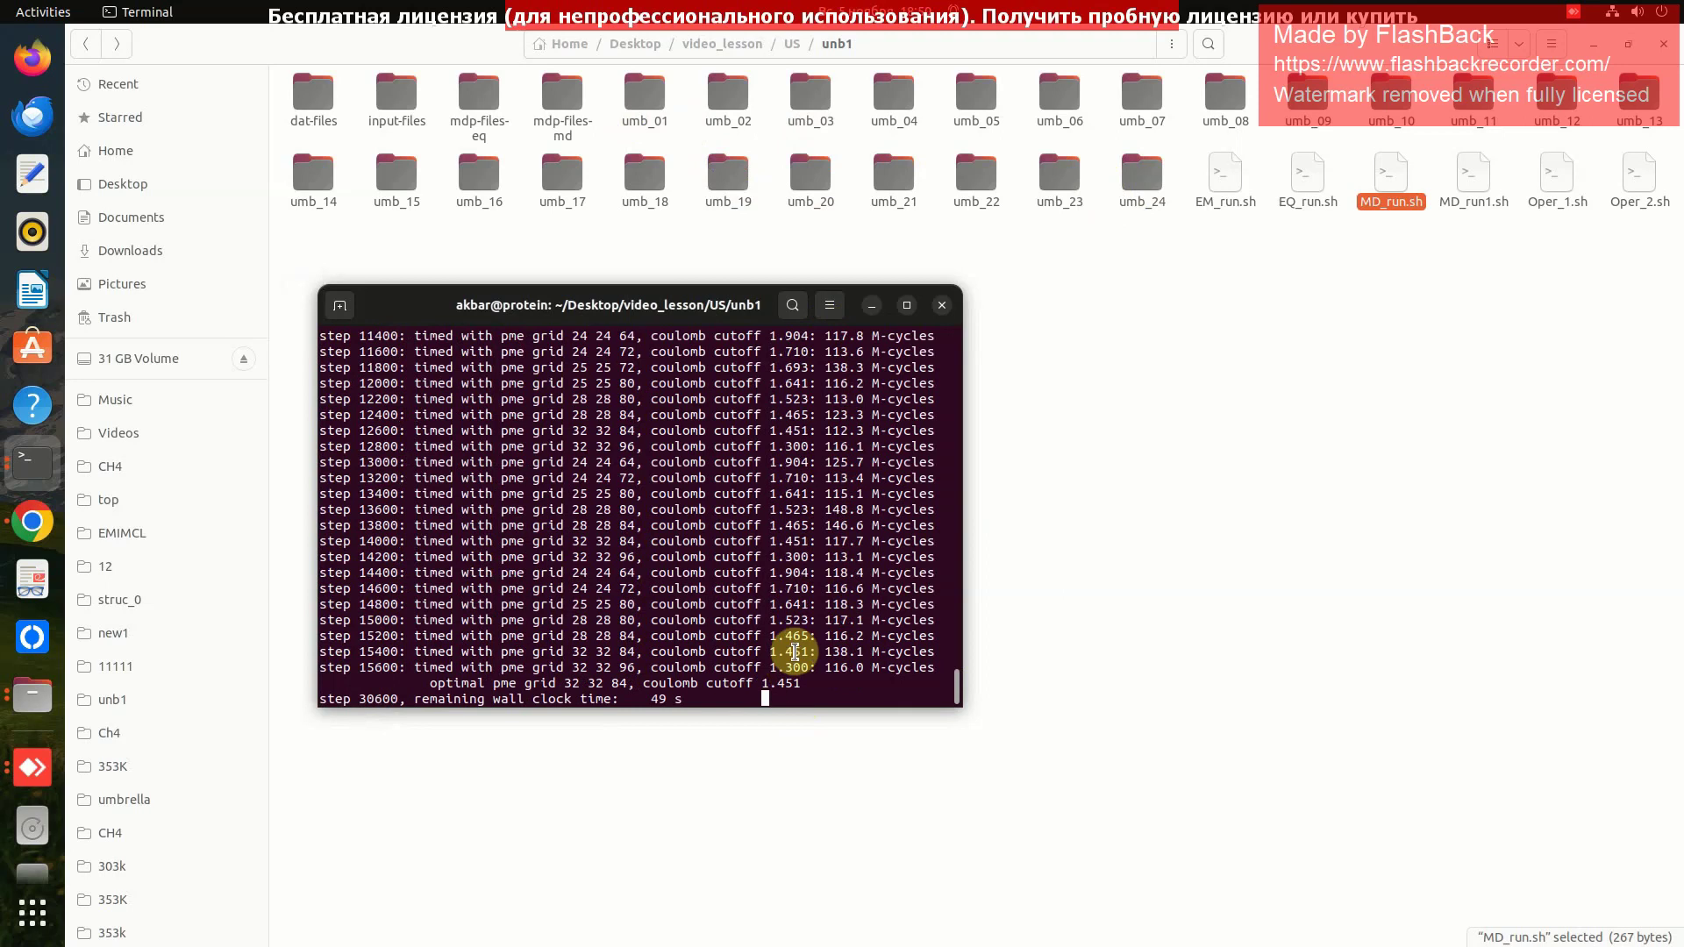
key("ctrl+z")
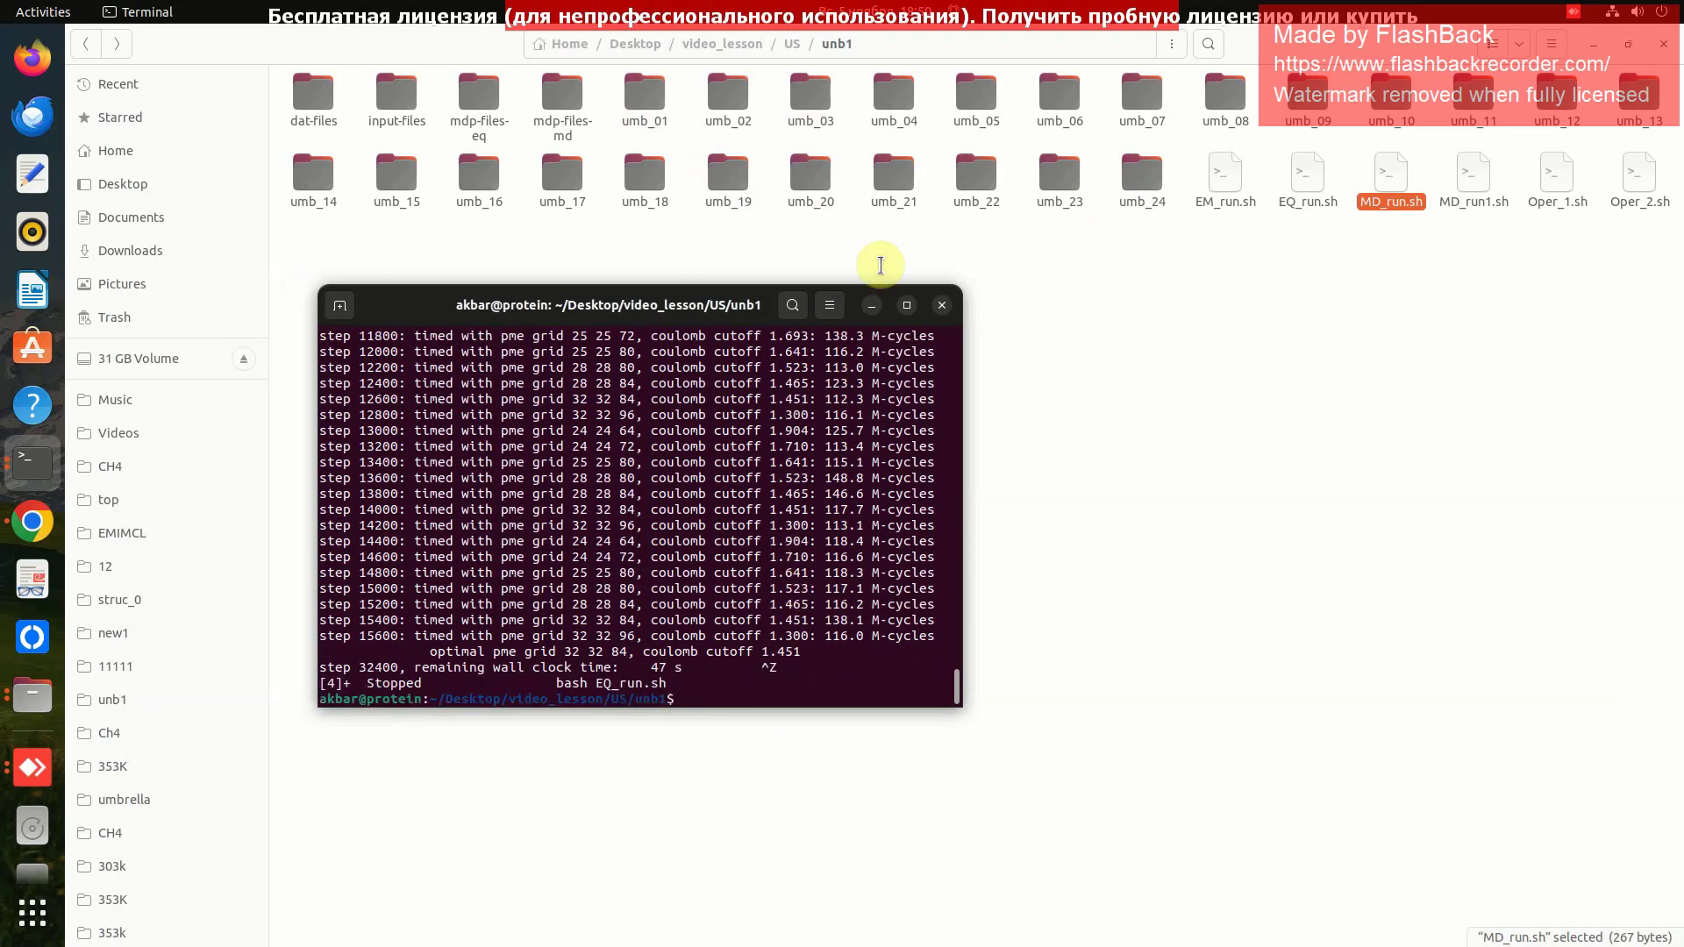
Step: Minimize the terminal and browse in the file manager to the unb1 folder inside video_lesson/tayyor_US/303k
left_click(872, 306)
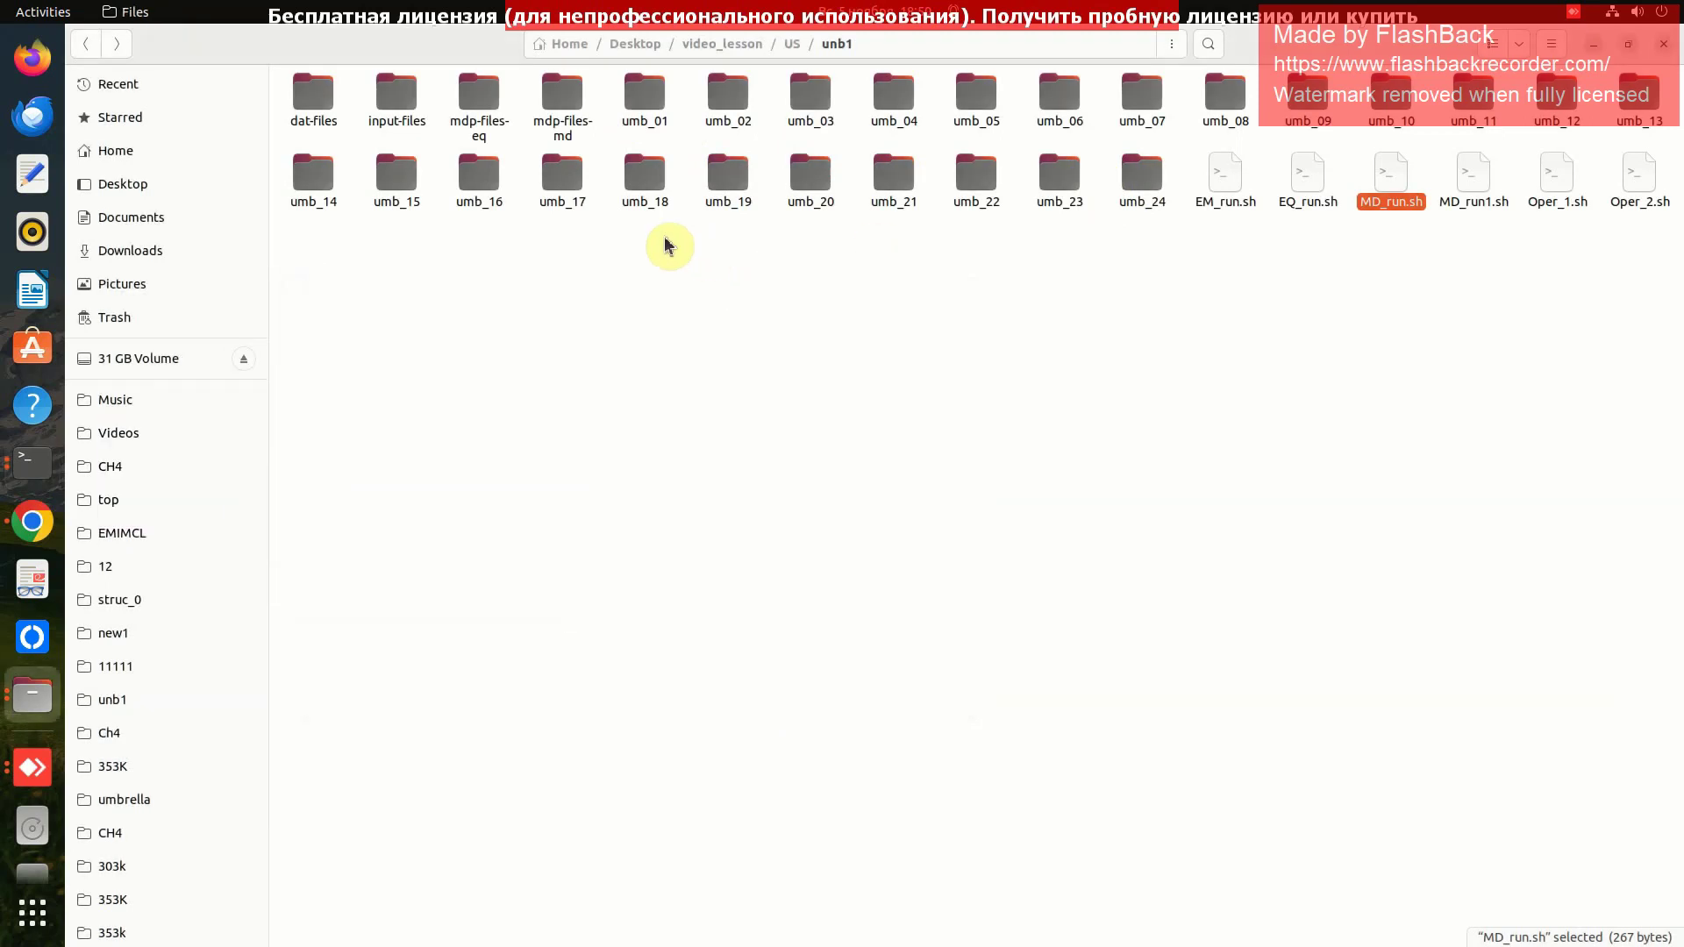
left_click(85, 45)
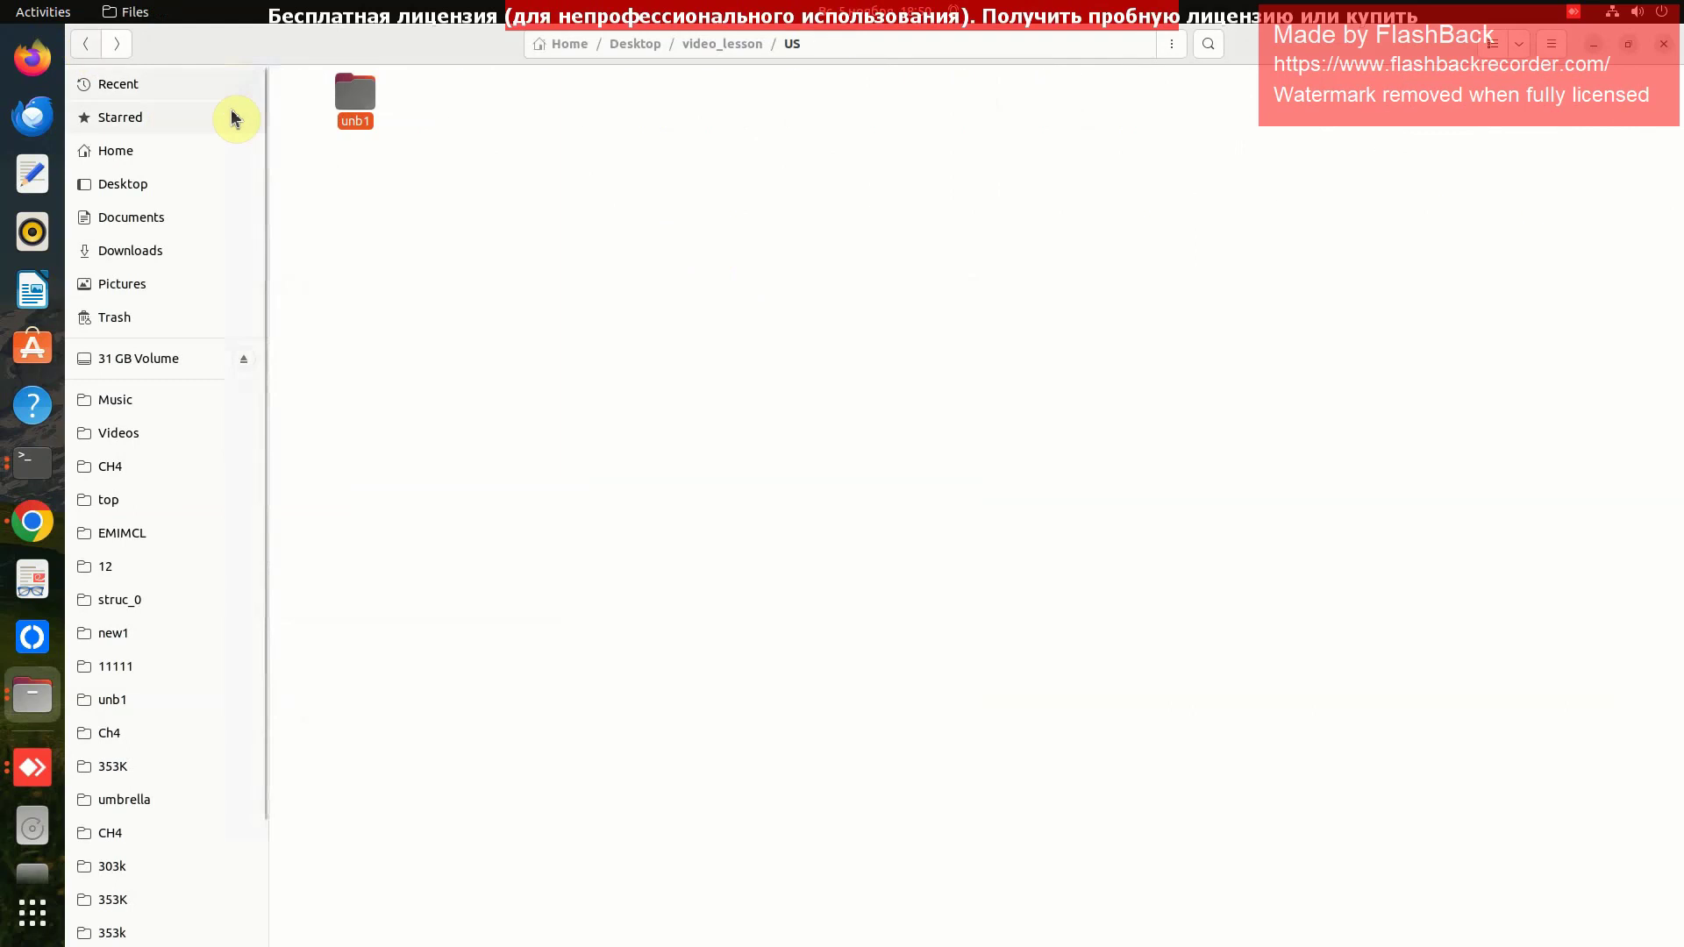
left_click(90, 46)
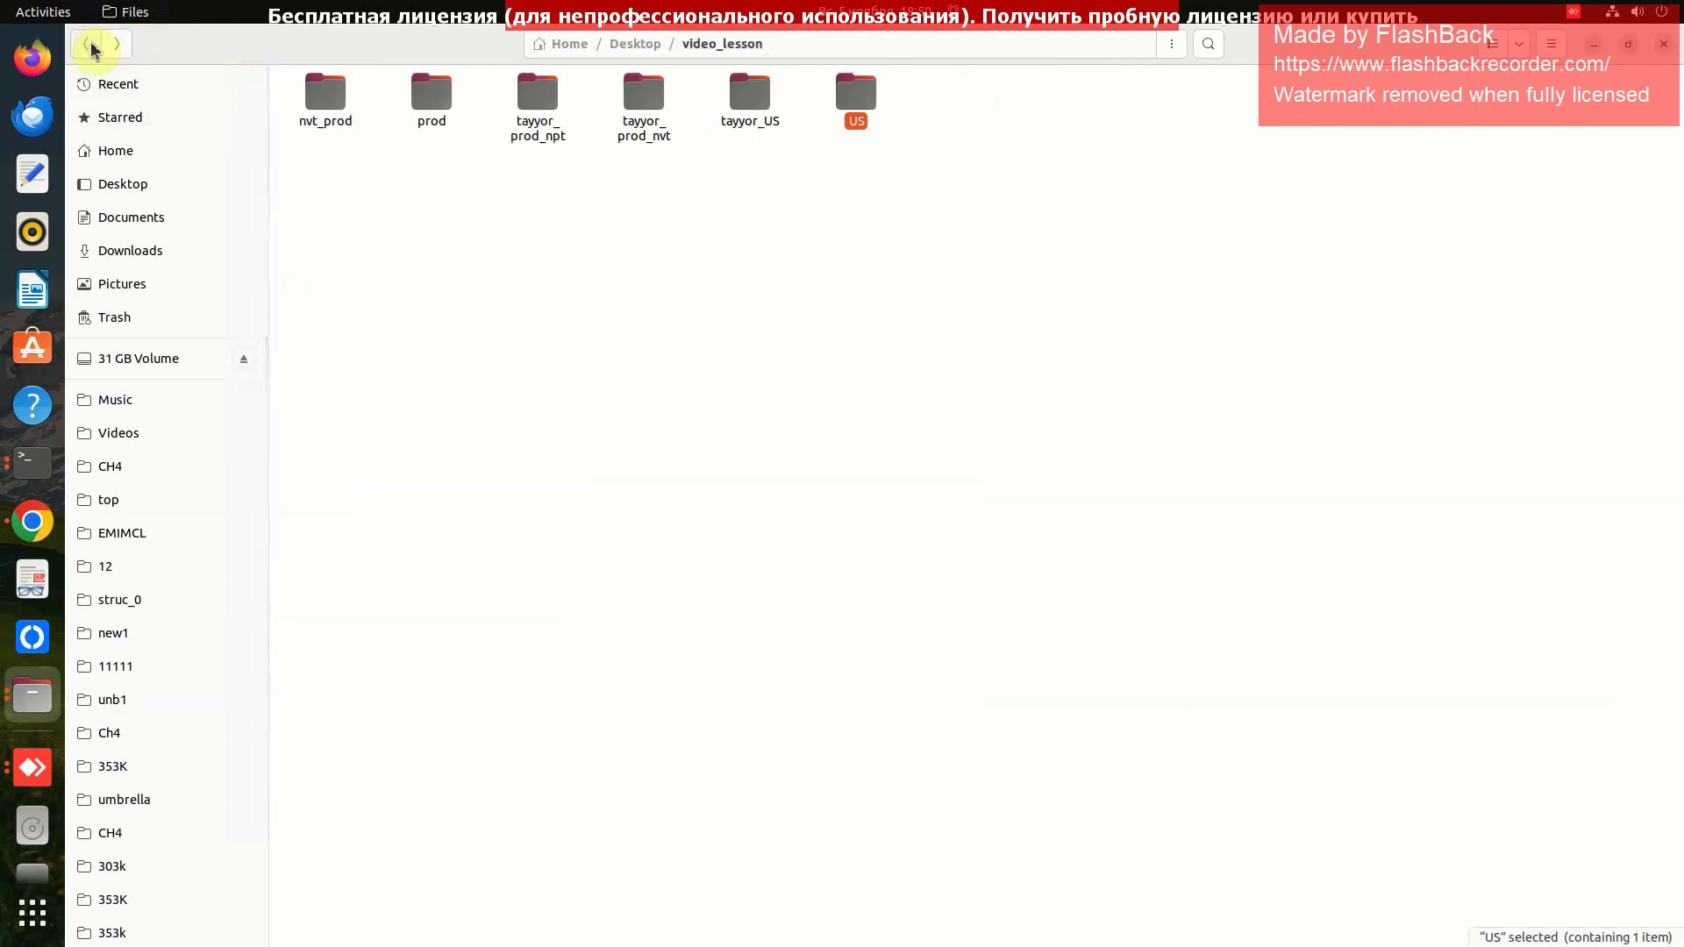
double_click(750, 98)
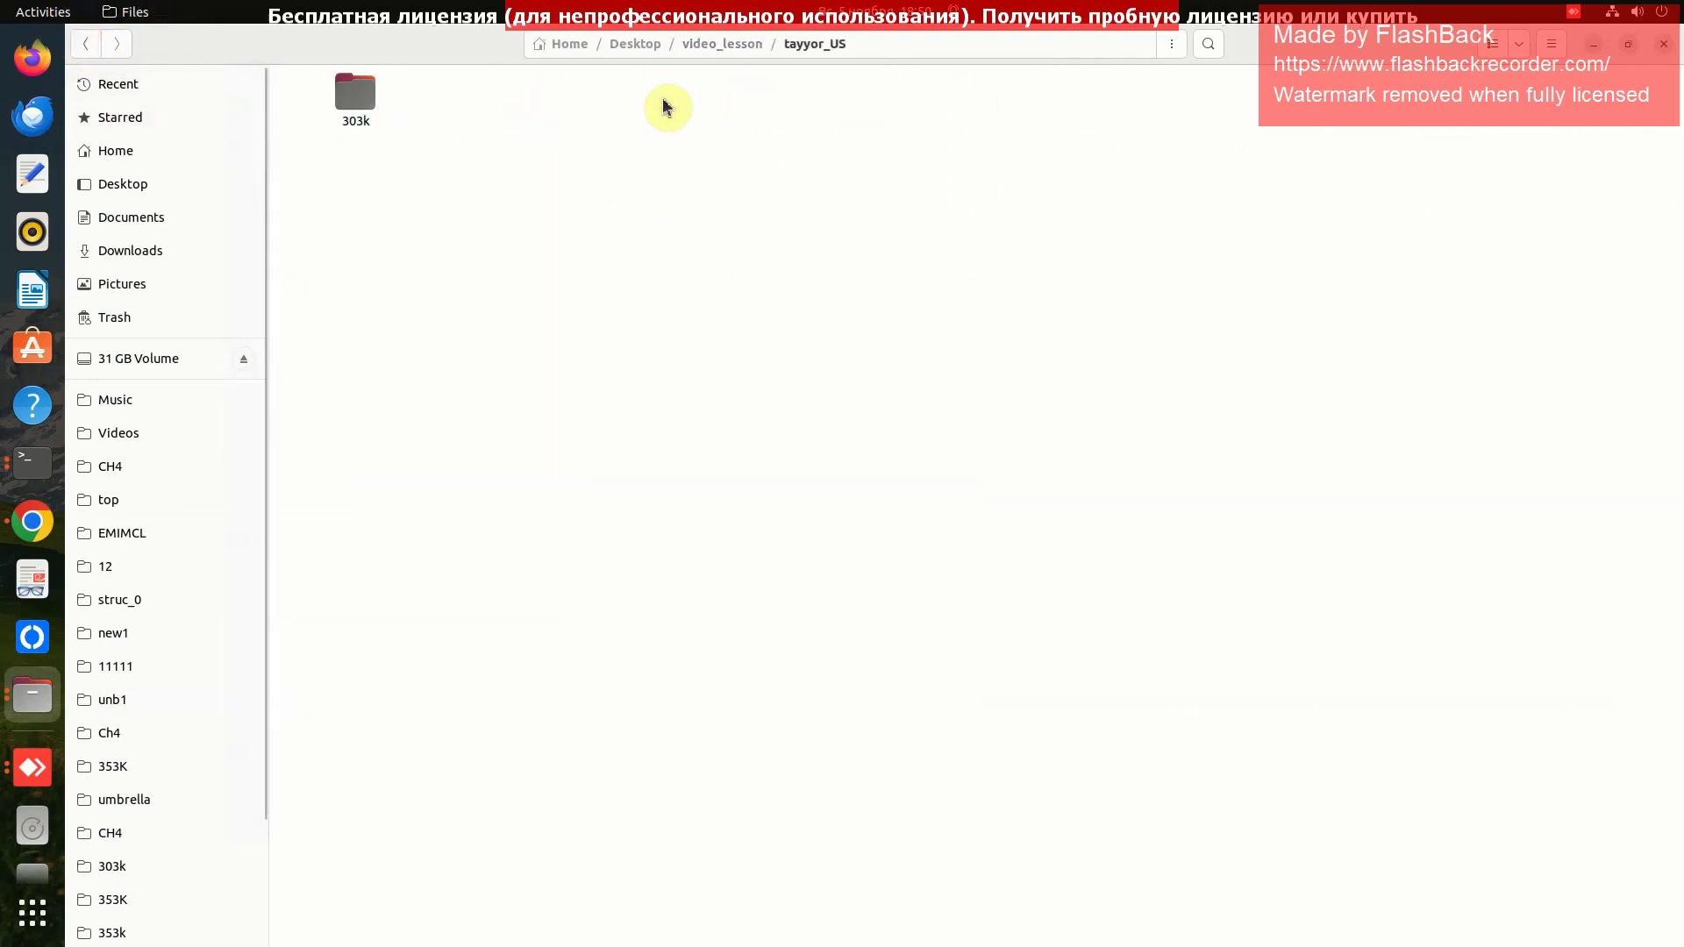
double_click(365, 93)
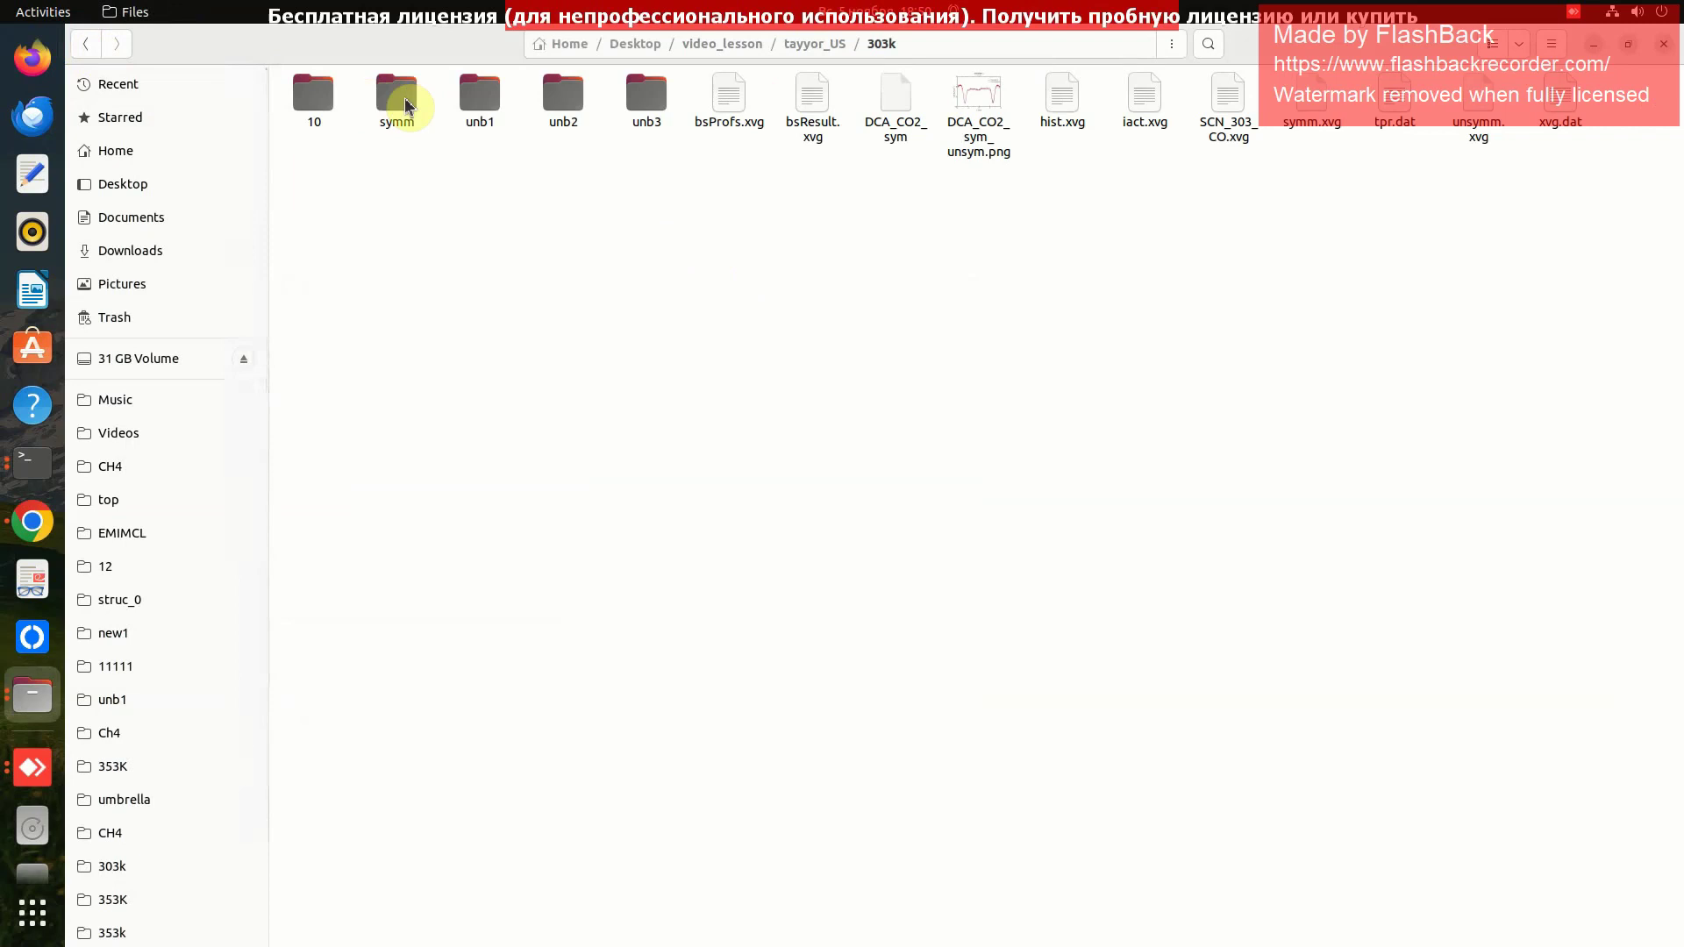
double_click(484, 97)
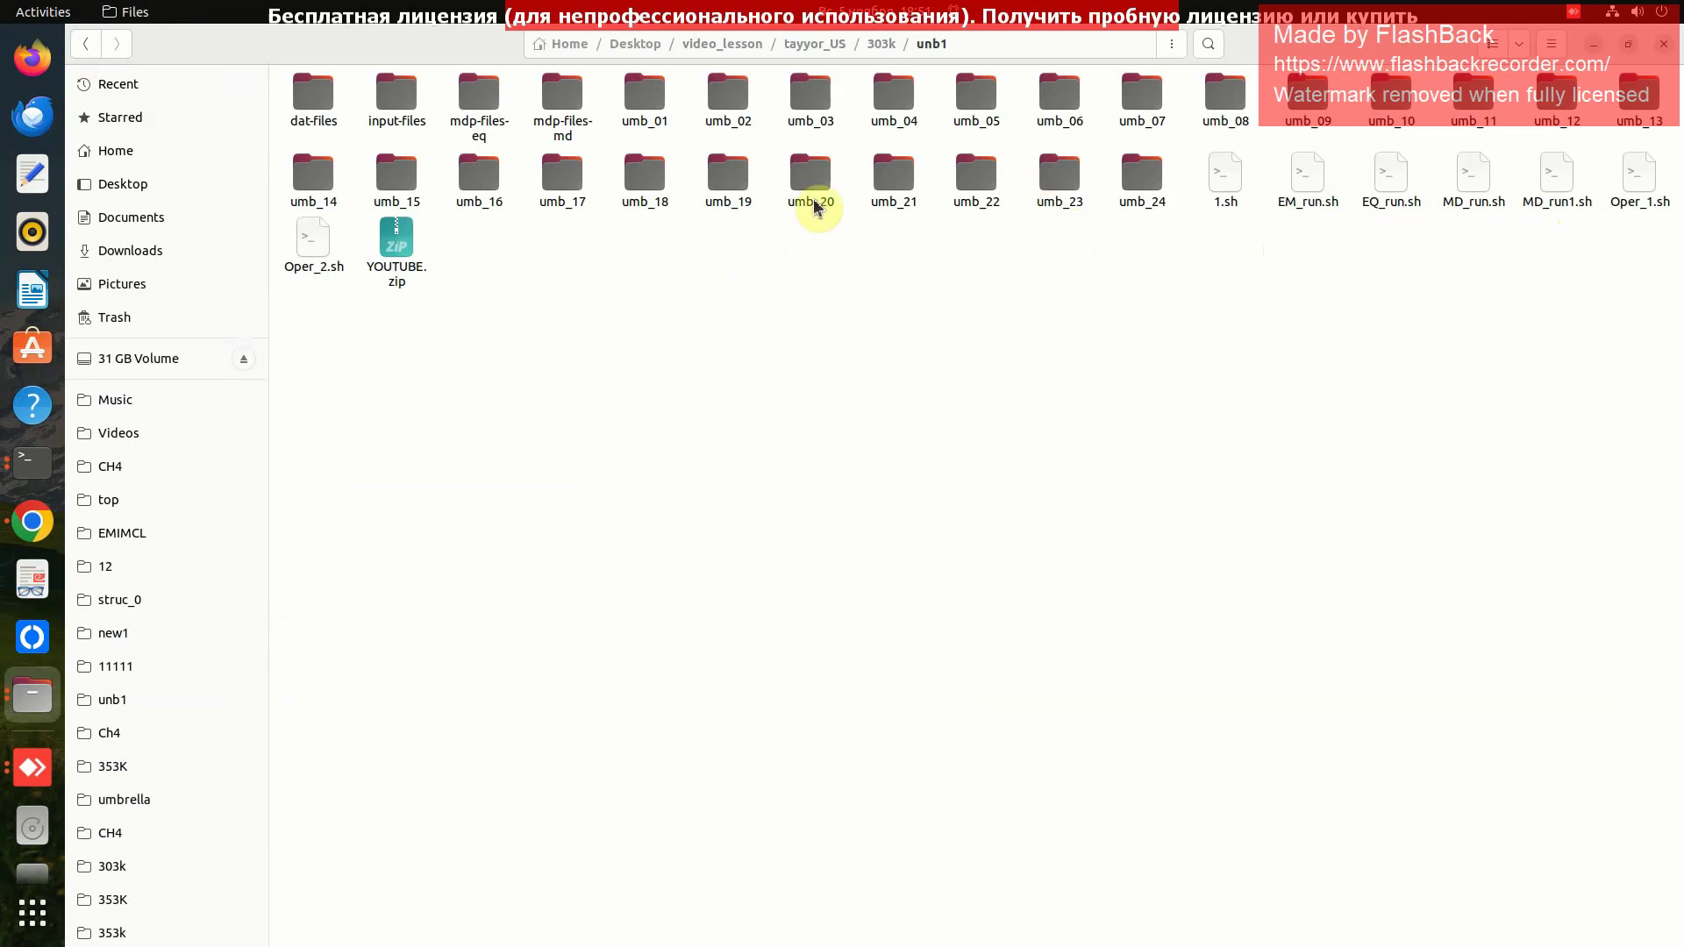
Step: Open umbrella.log from the umb_01 folder and examine the performance and time accounting at its end
double_click(729, 96)
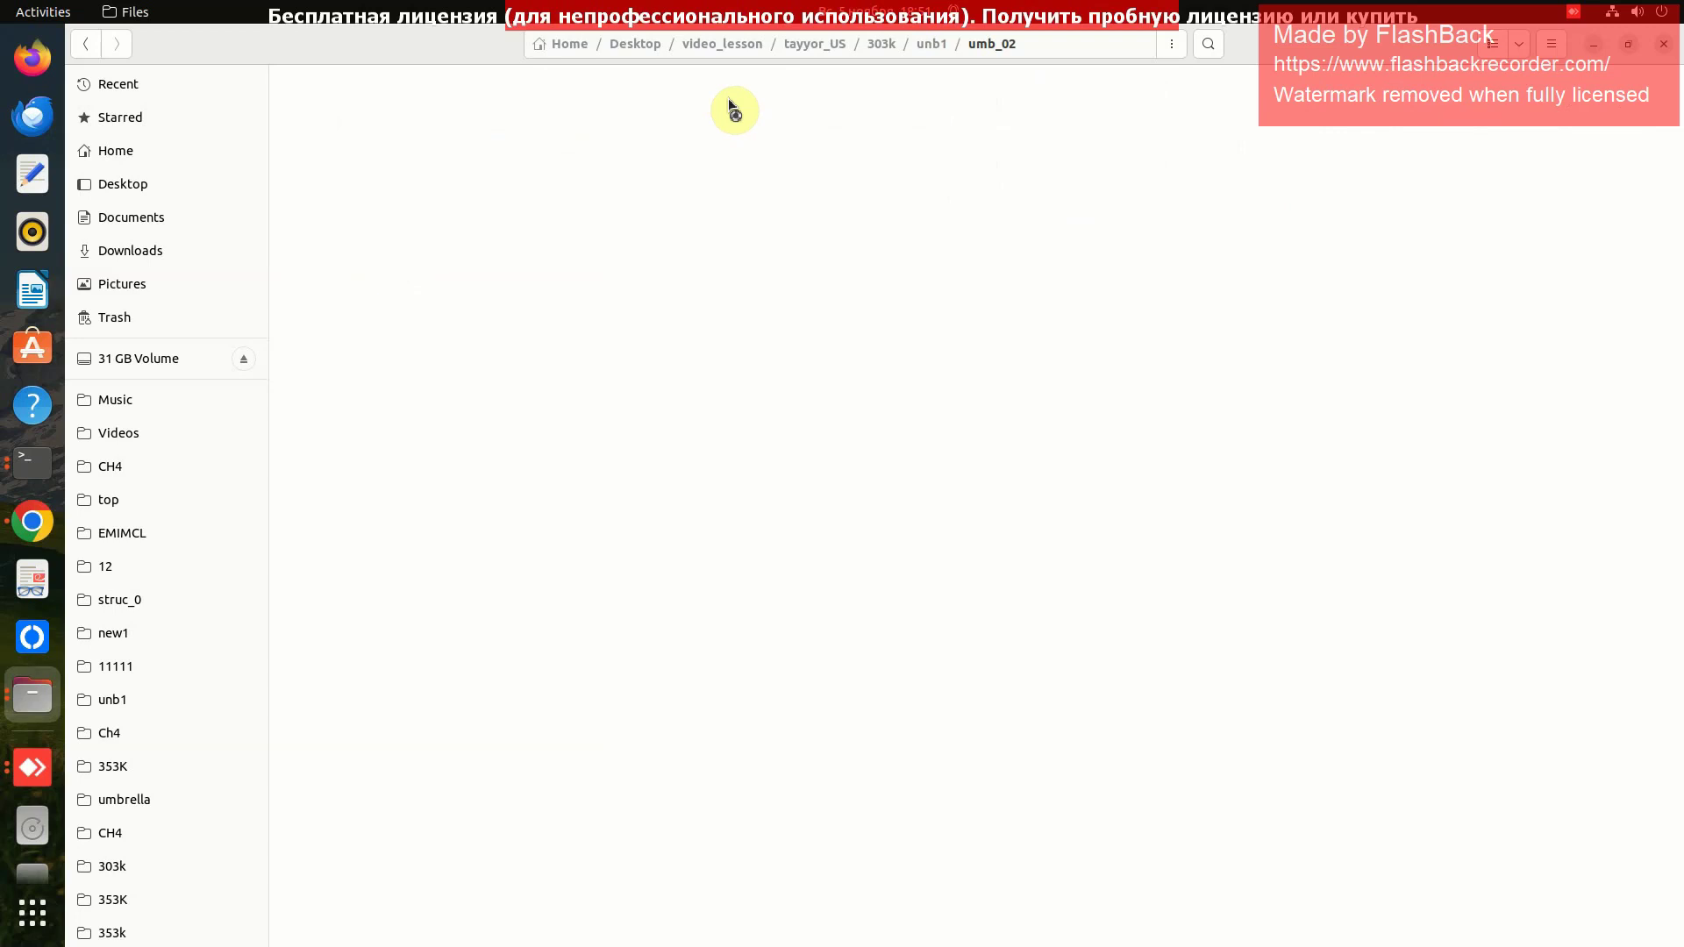
left_click(85, 46)
left_click(640, 107)
double_click(639, 107)
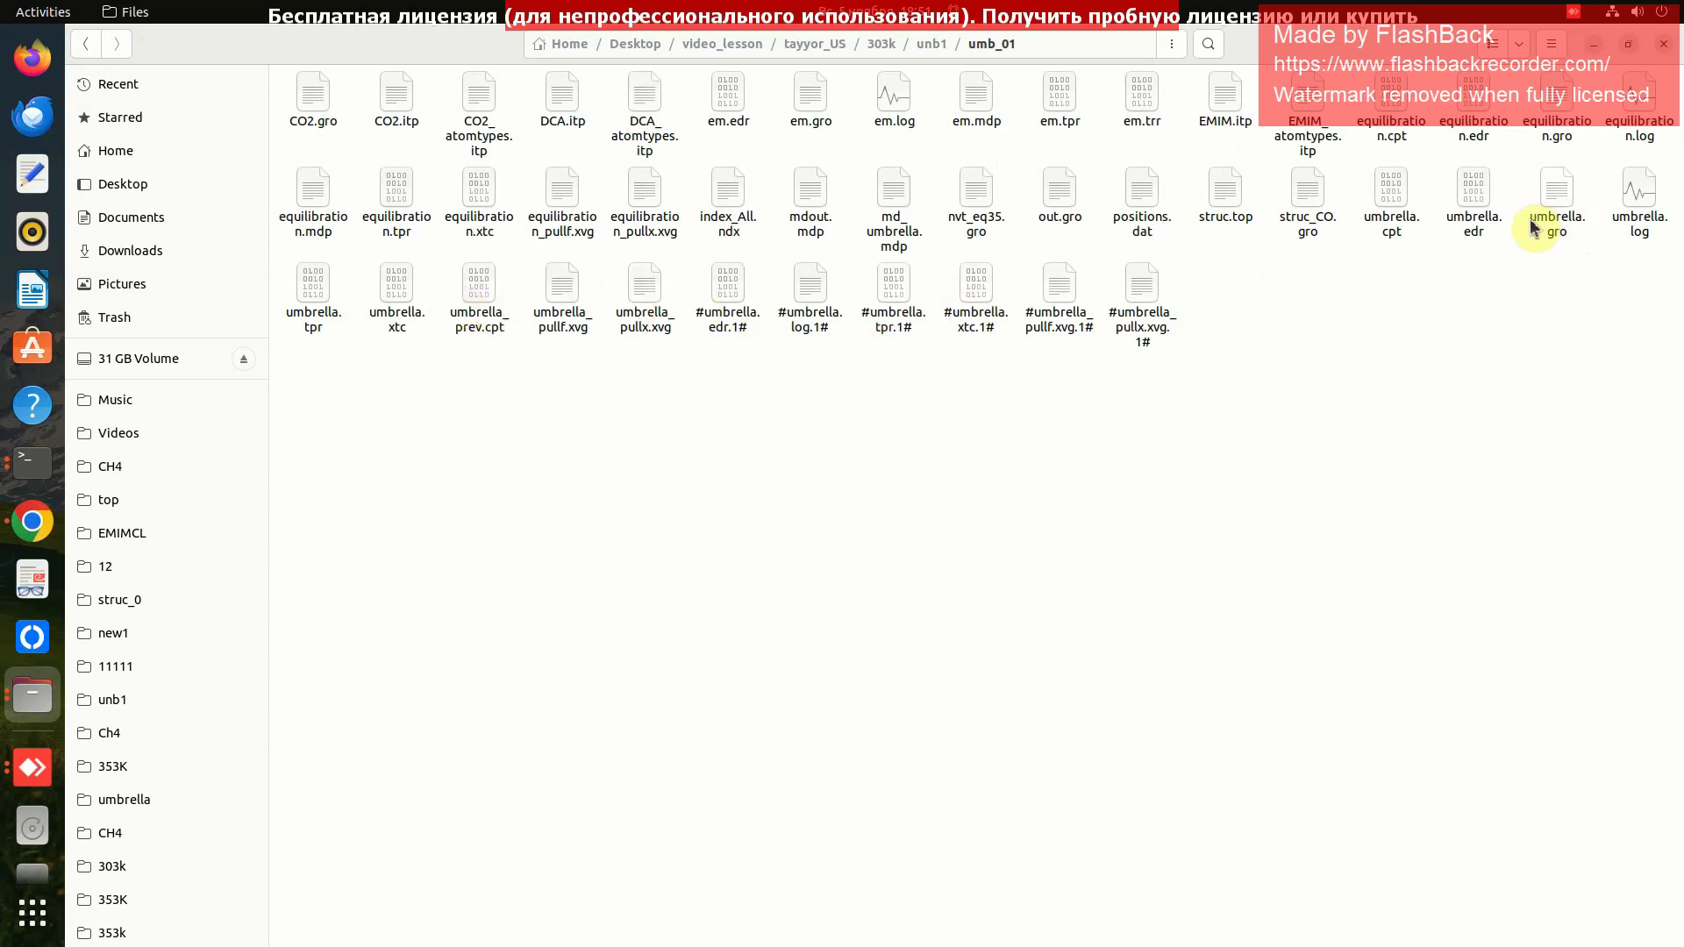
left_click(1638, 225)
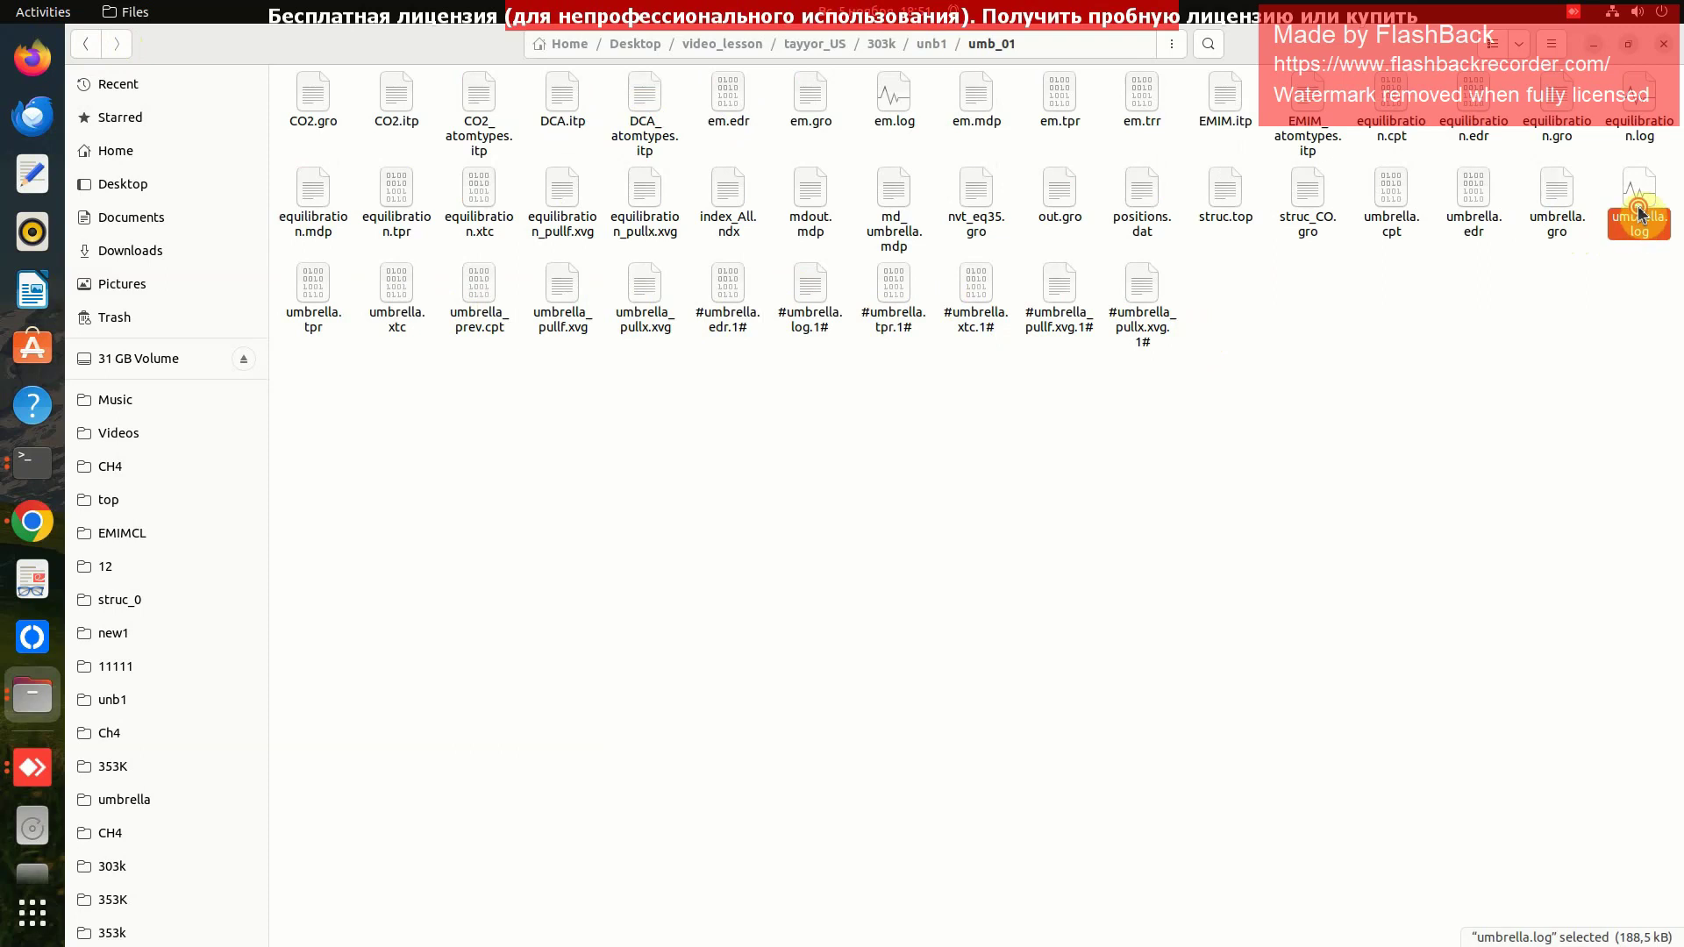
double_click(1638, 211)
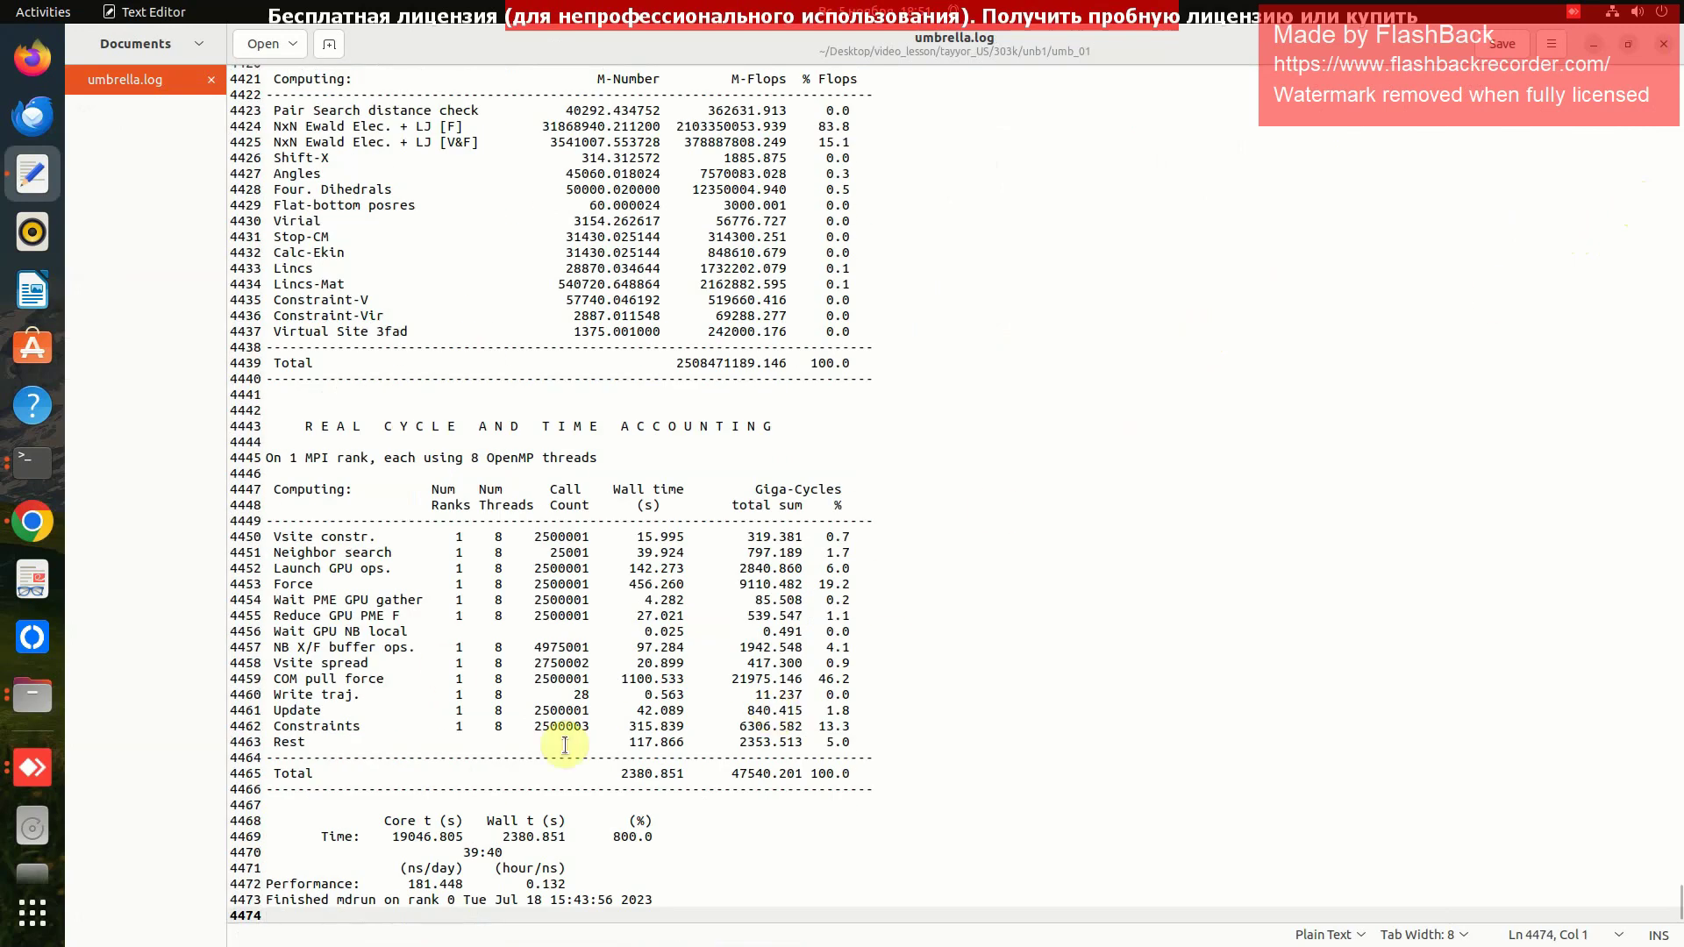
scroll(541, 810, "up", 3)
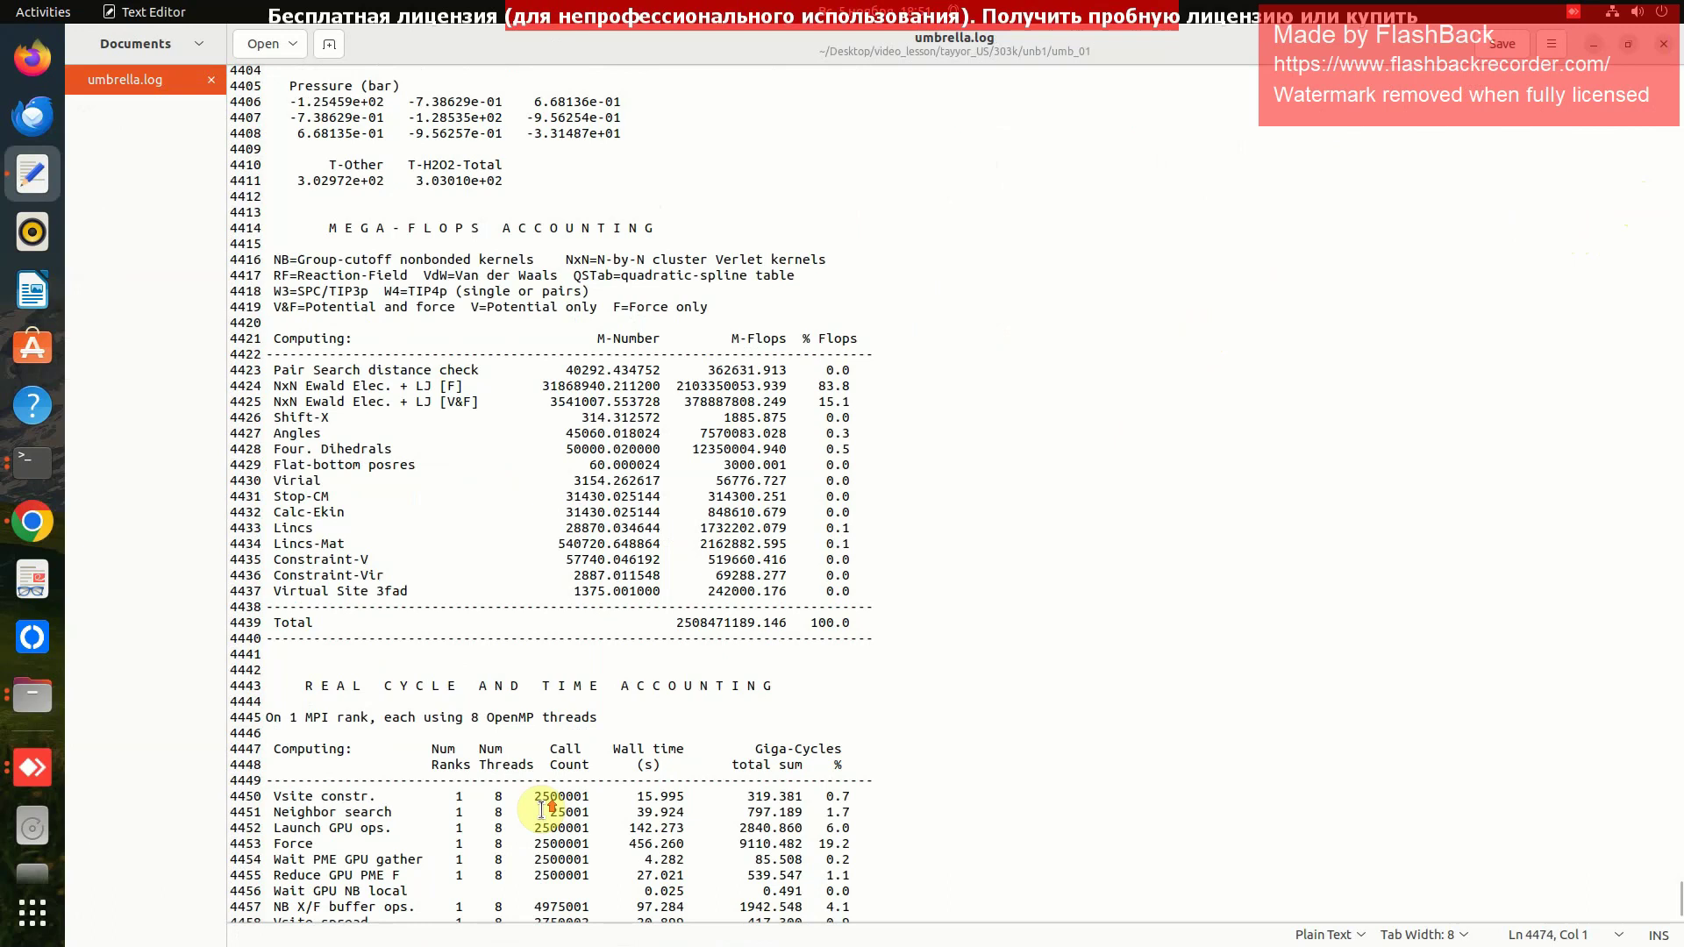
Step: Examine the averages and the last recorded step and time in umbrella.log, highlight that time value, and close the log
scroll(542, 810, "up", 3)
scroll(541, 809, "up", 2)
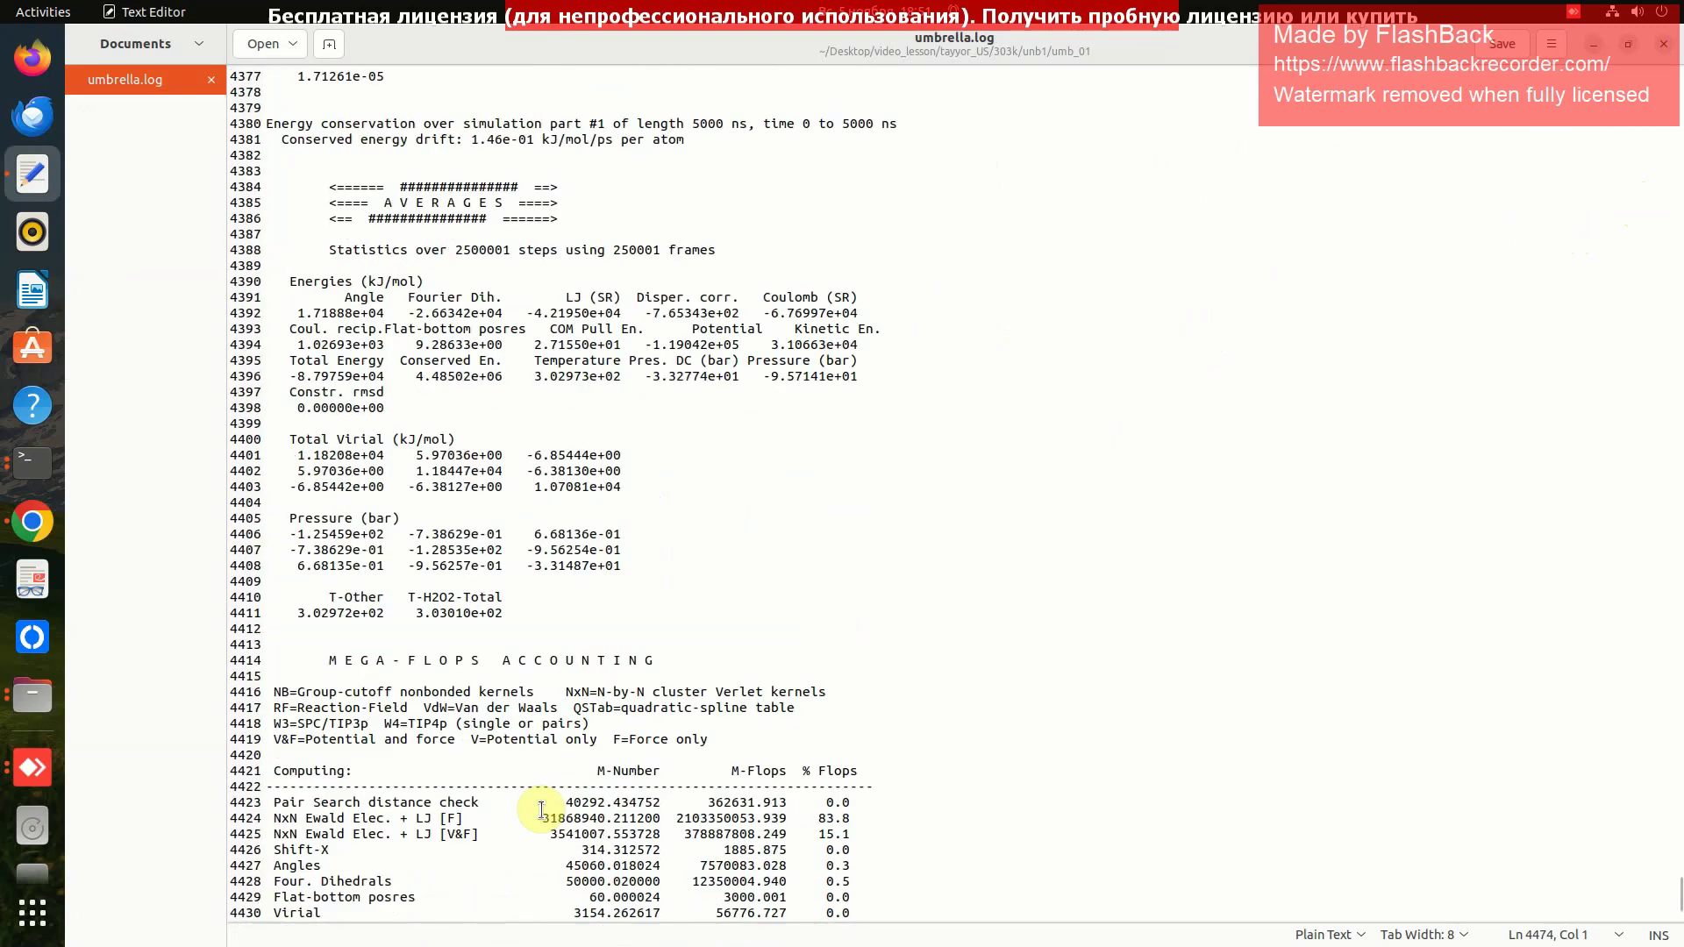
scroll(541, 811, "up", 5)
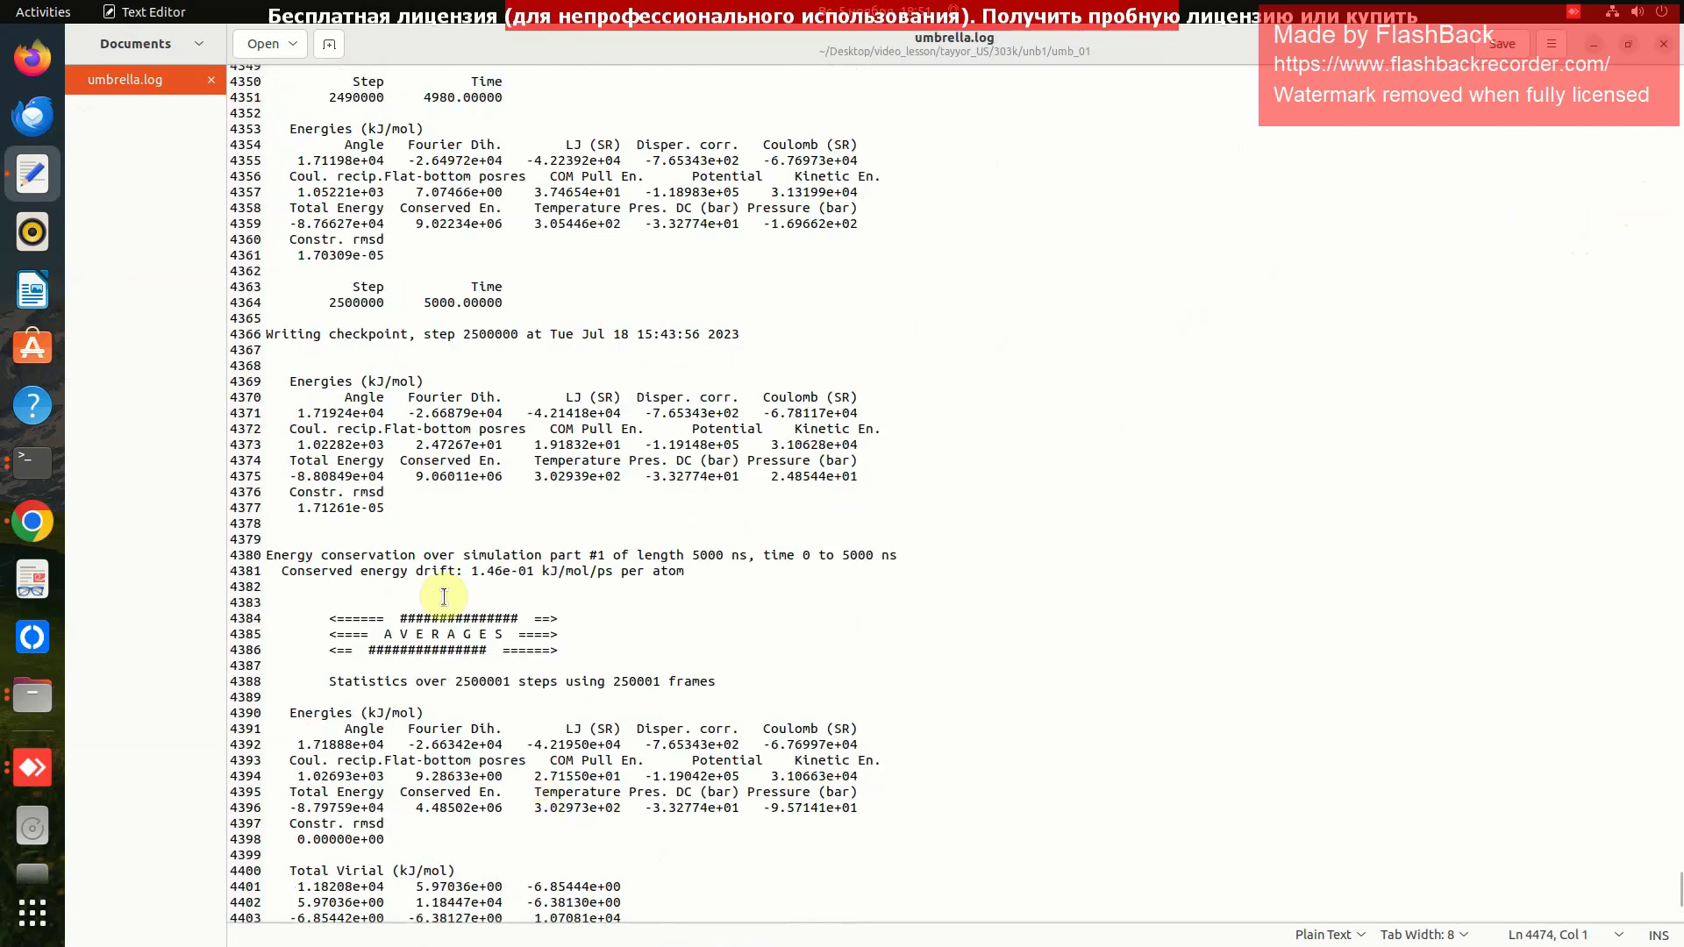
left_click(441, 302)
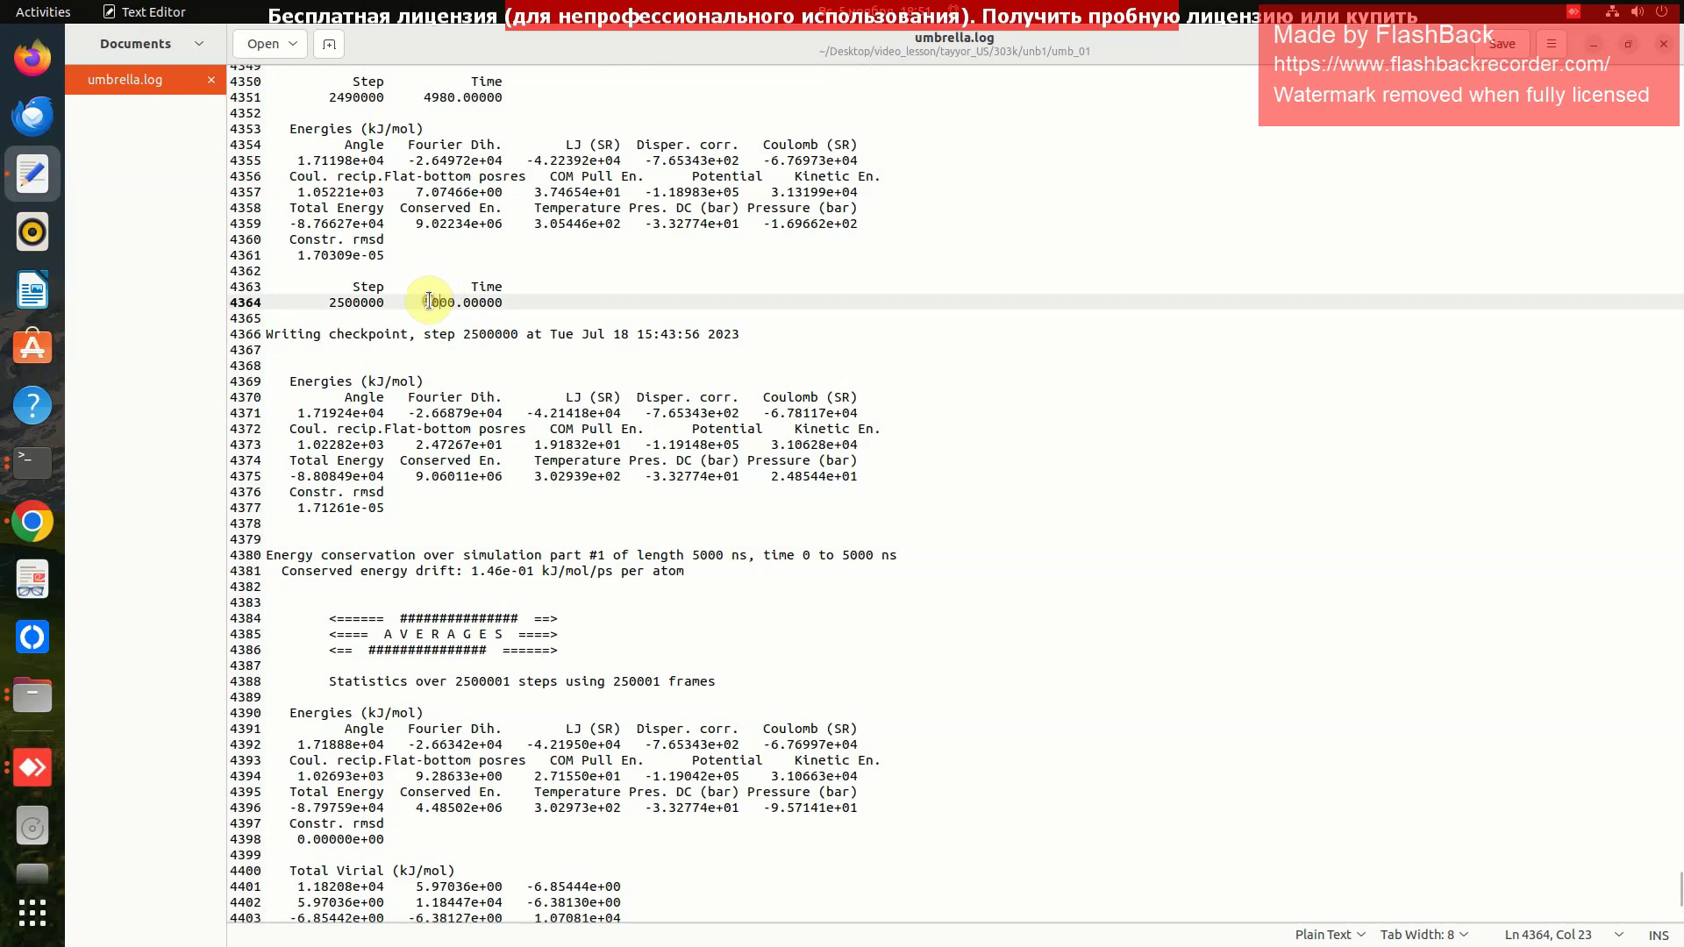
left_click_drag(429, 301, 555, 301)
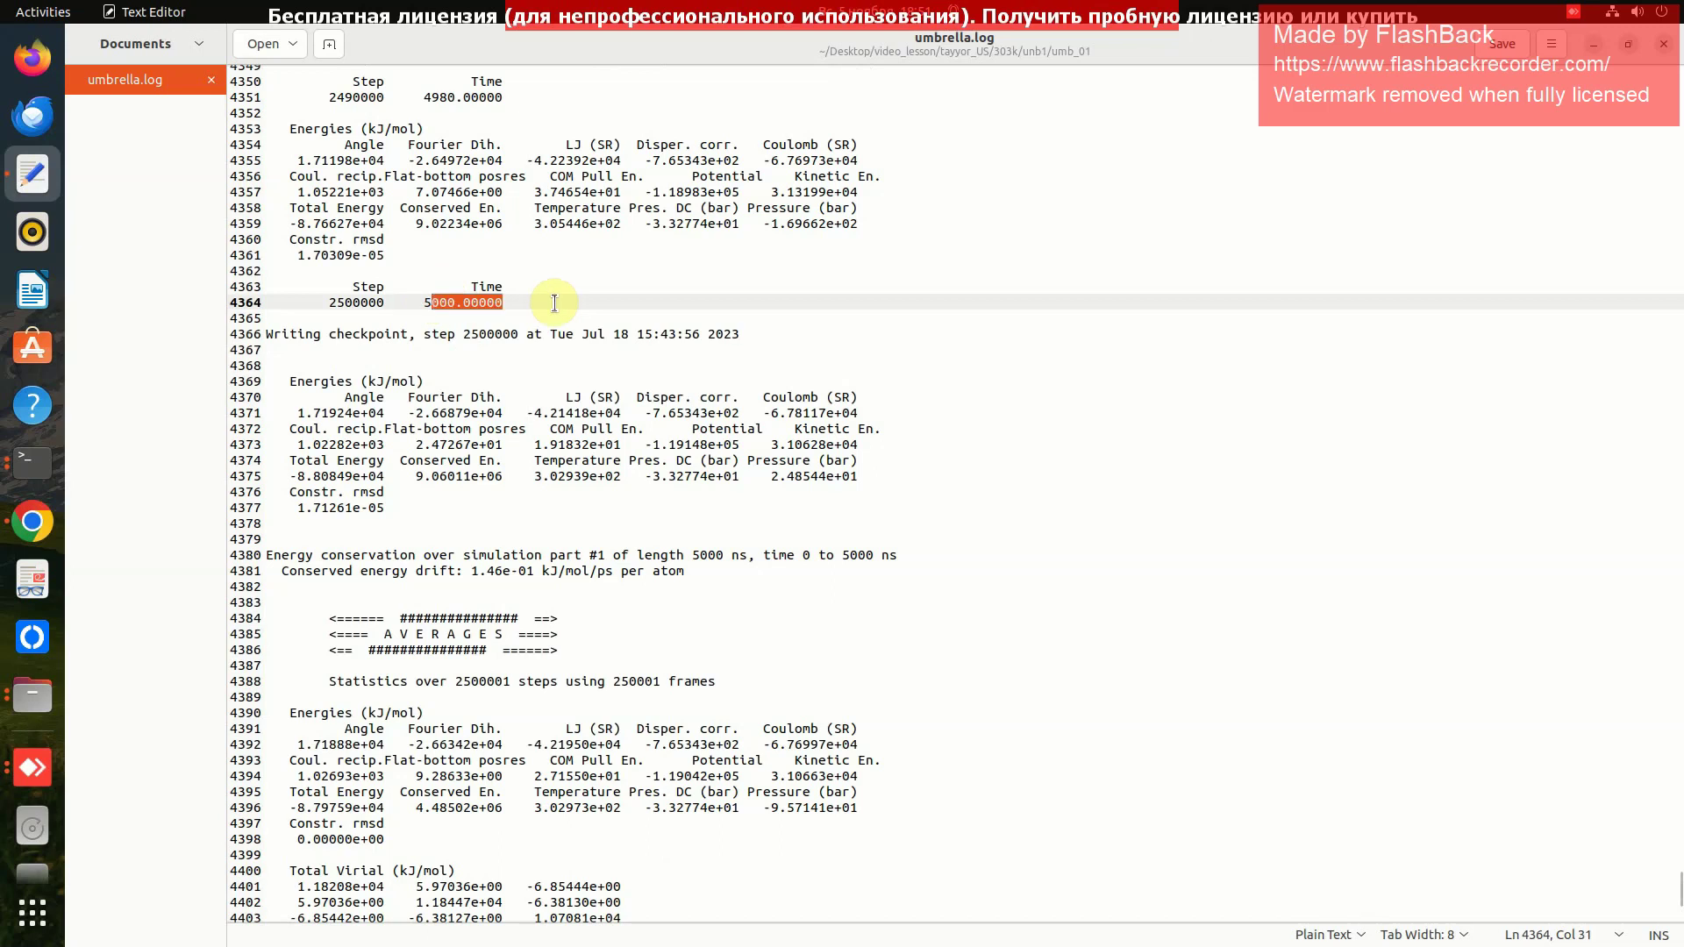
left_click(1664, 44)
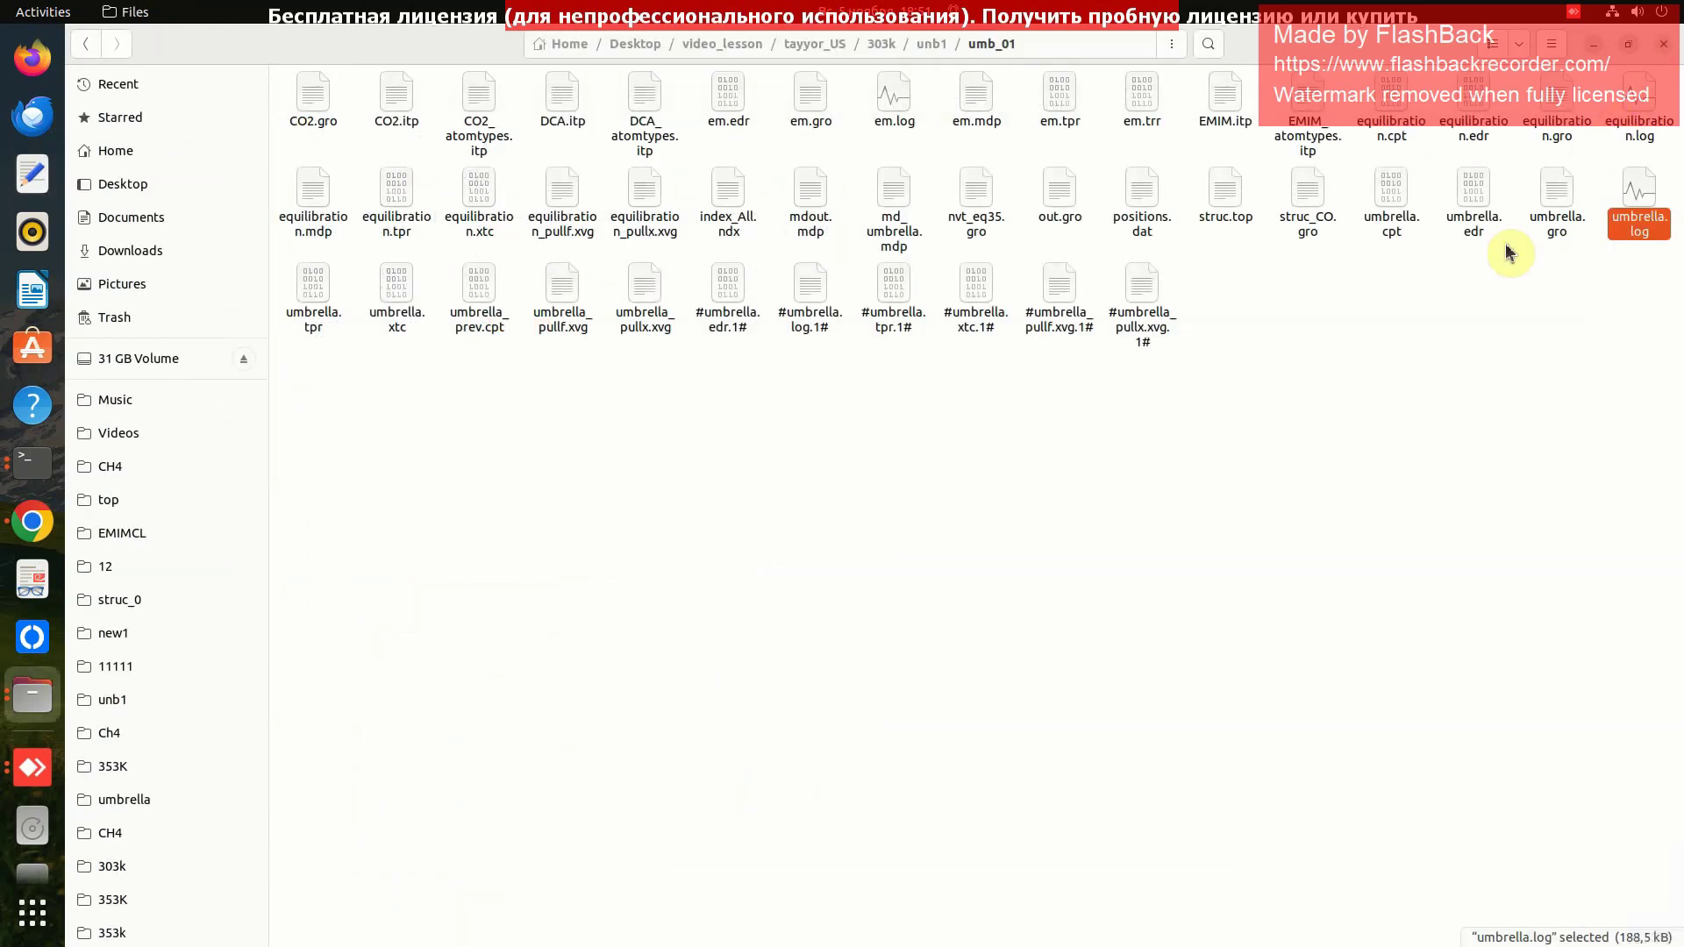
Step: Point out umbrella.edr and umbrella.xtc in the umb_01 folder, and select umbrella_pullf.xvg and umbrella_pullx.xvg together
left_click(1462, 210)
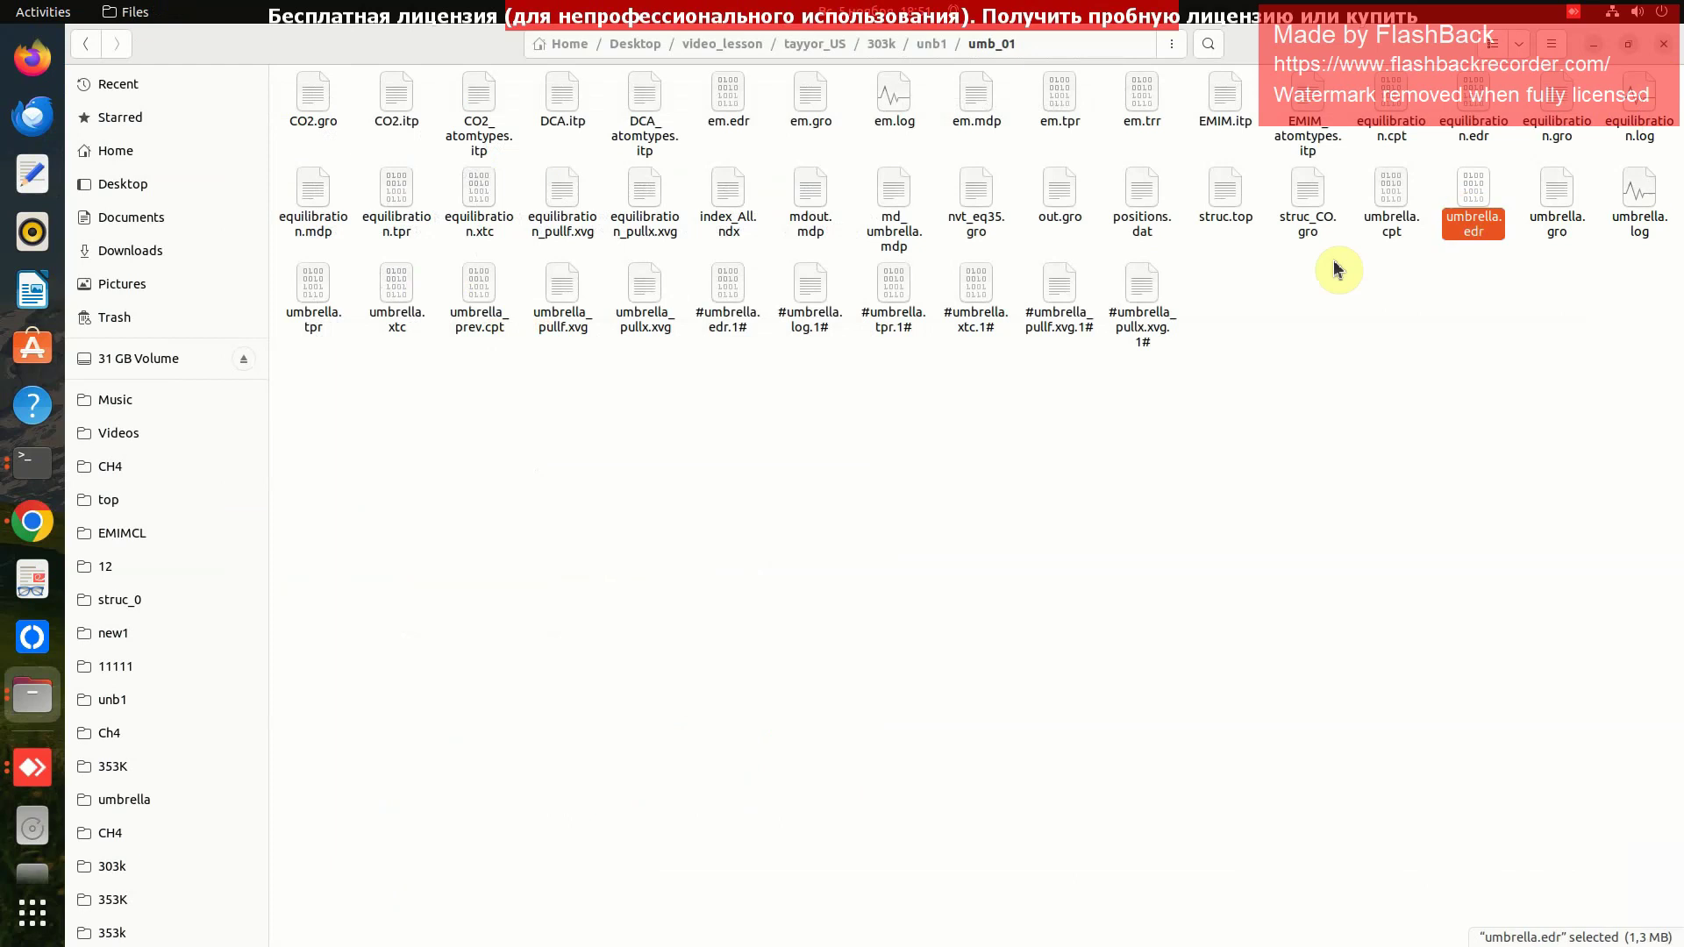
left_click(398, 316)
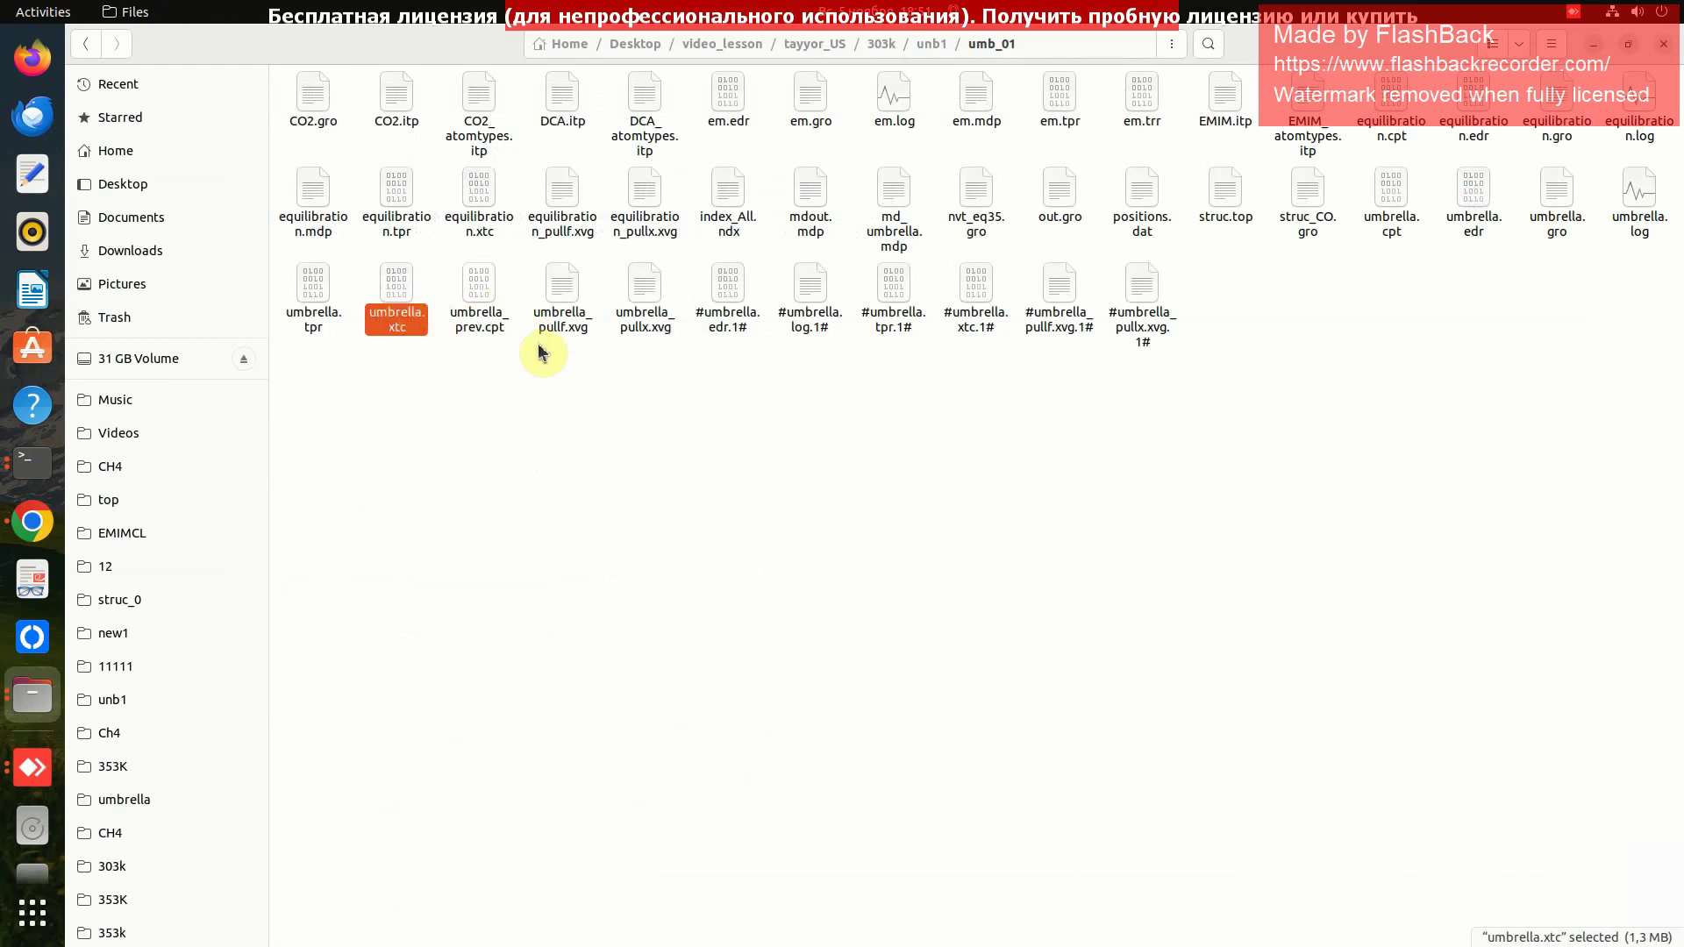
left_click(564, 312)
left_click(665, 307)
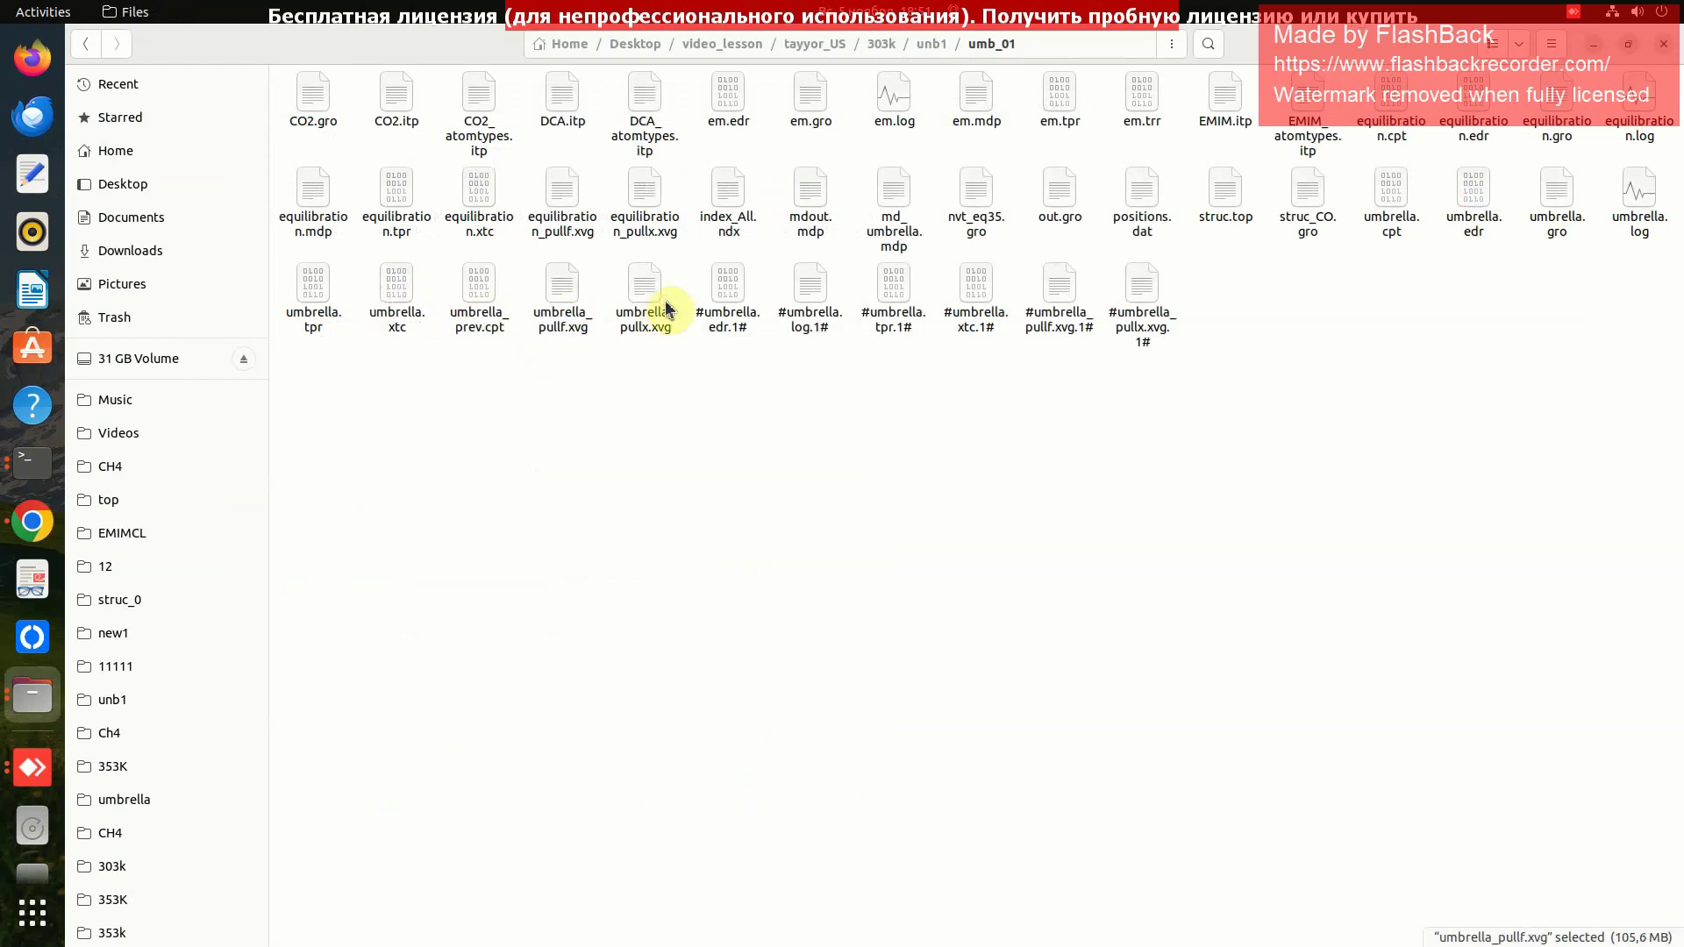
left_click(570, 303, "ctrl")
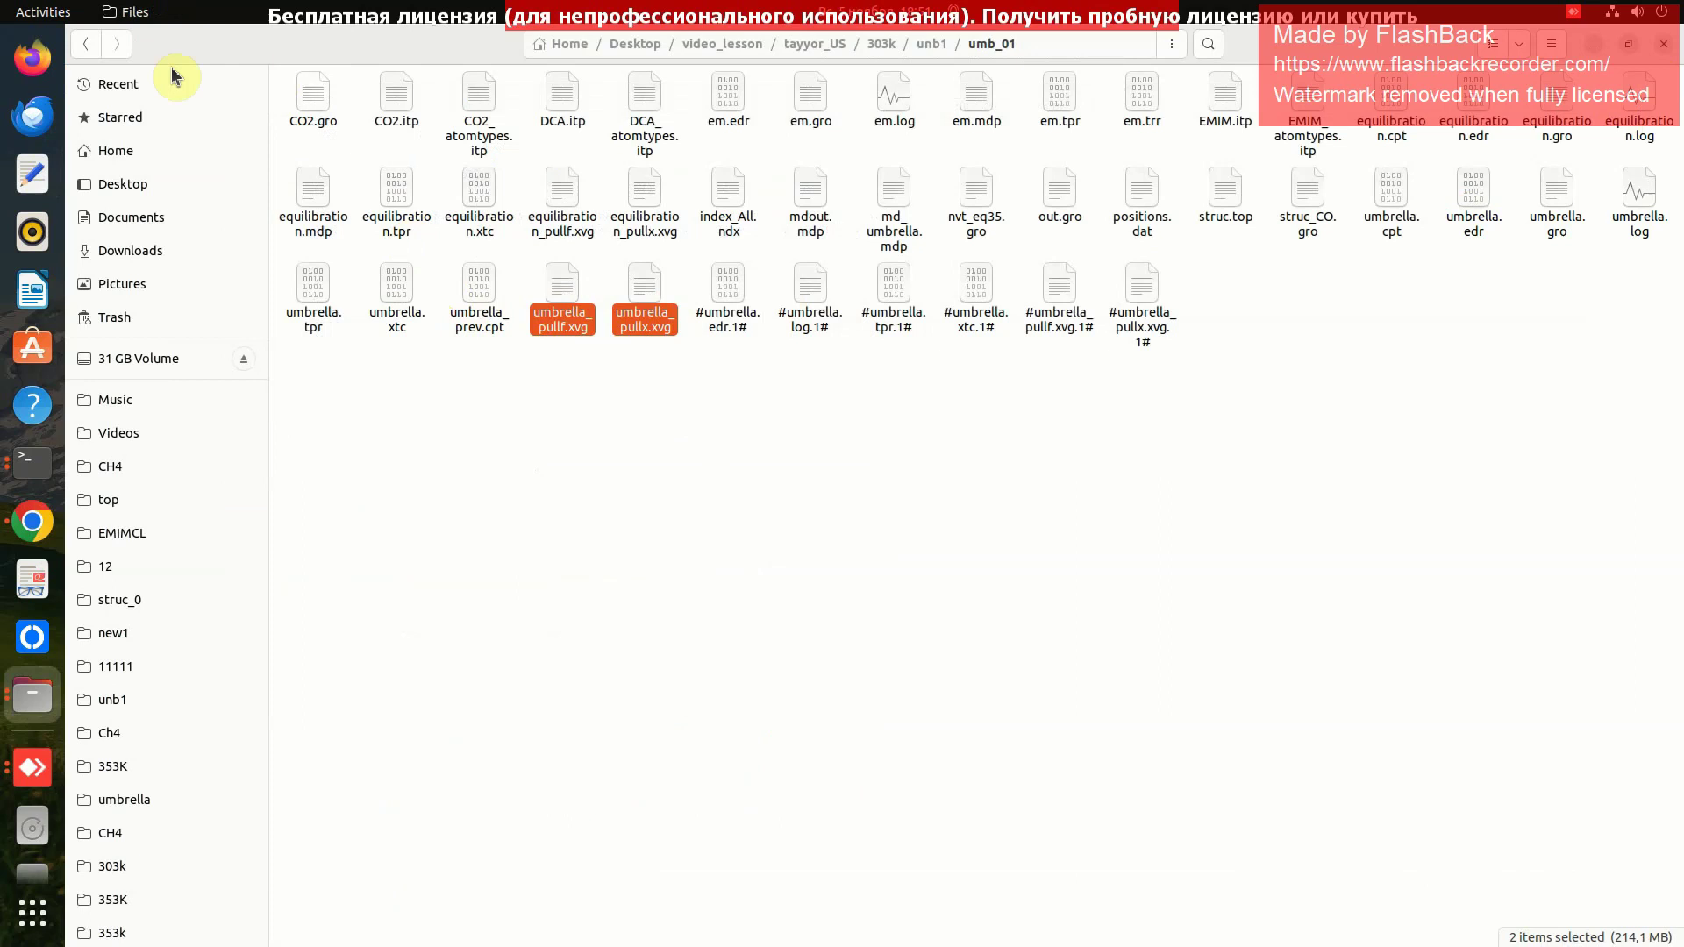
Step: Go back up to the 303k folder and point out tpr.dat, xvg.dat and the unb1, unb2 and unb3 folders
left_click(85, 44)
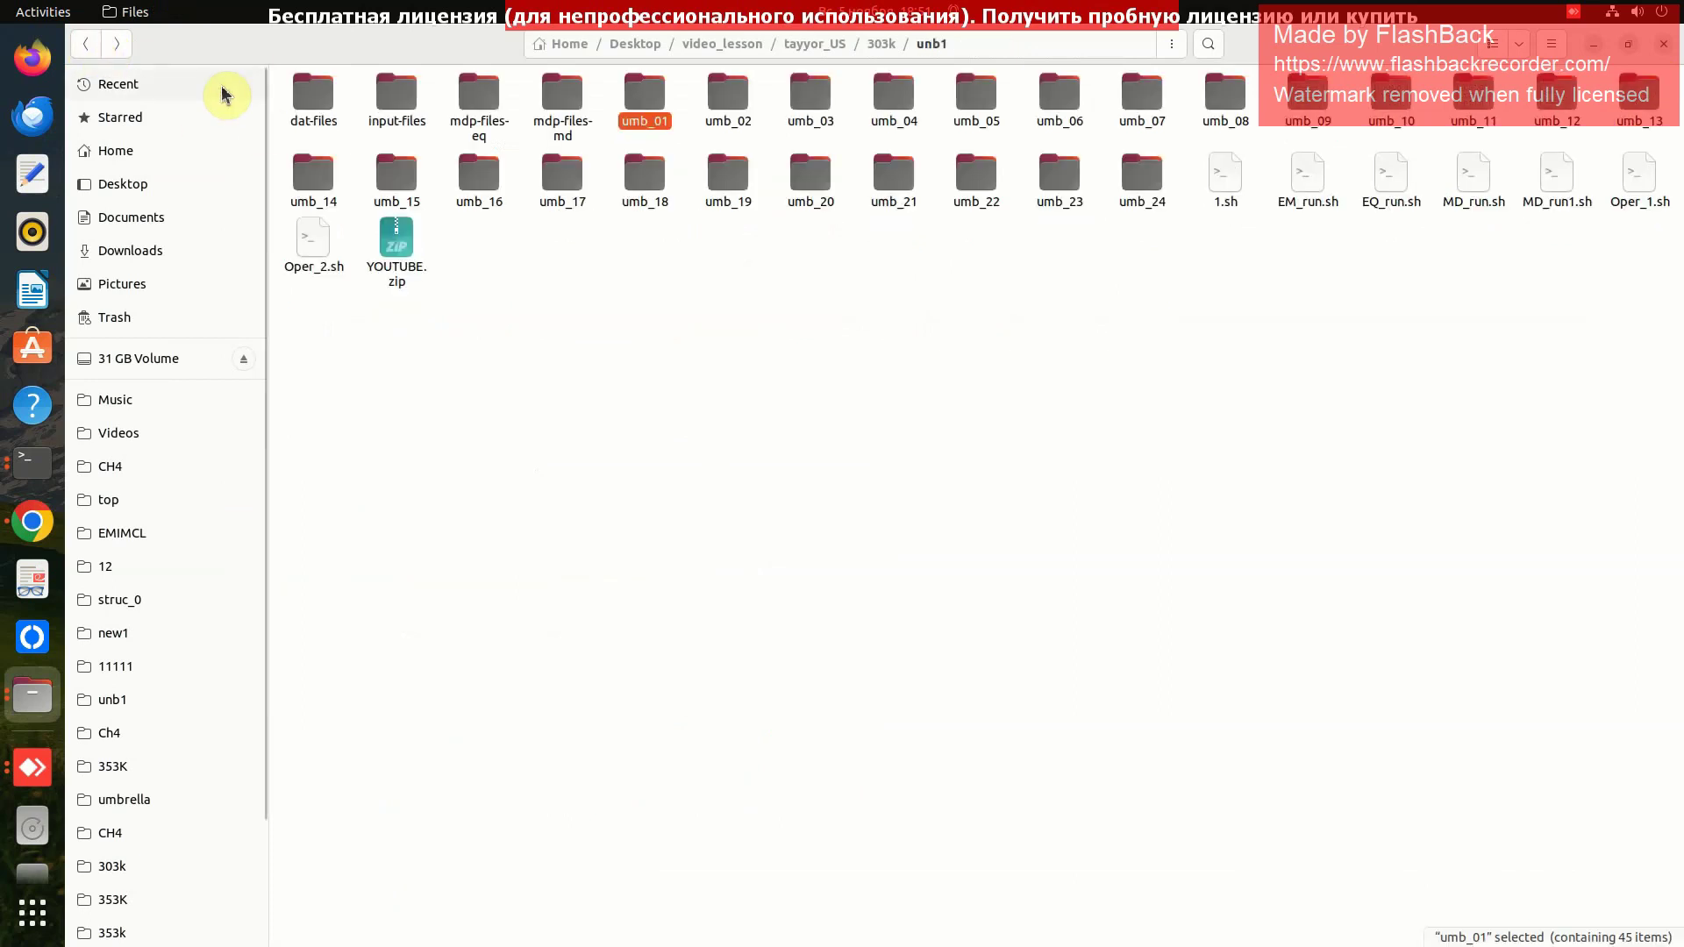
left_click(89, 44)
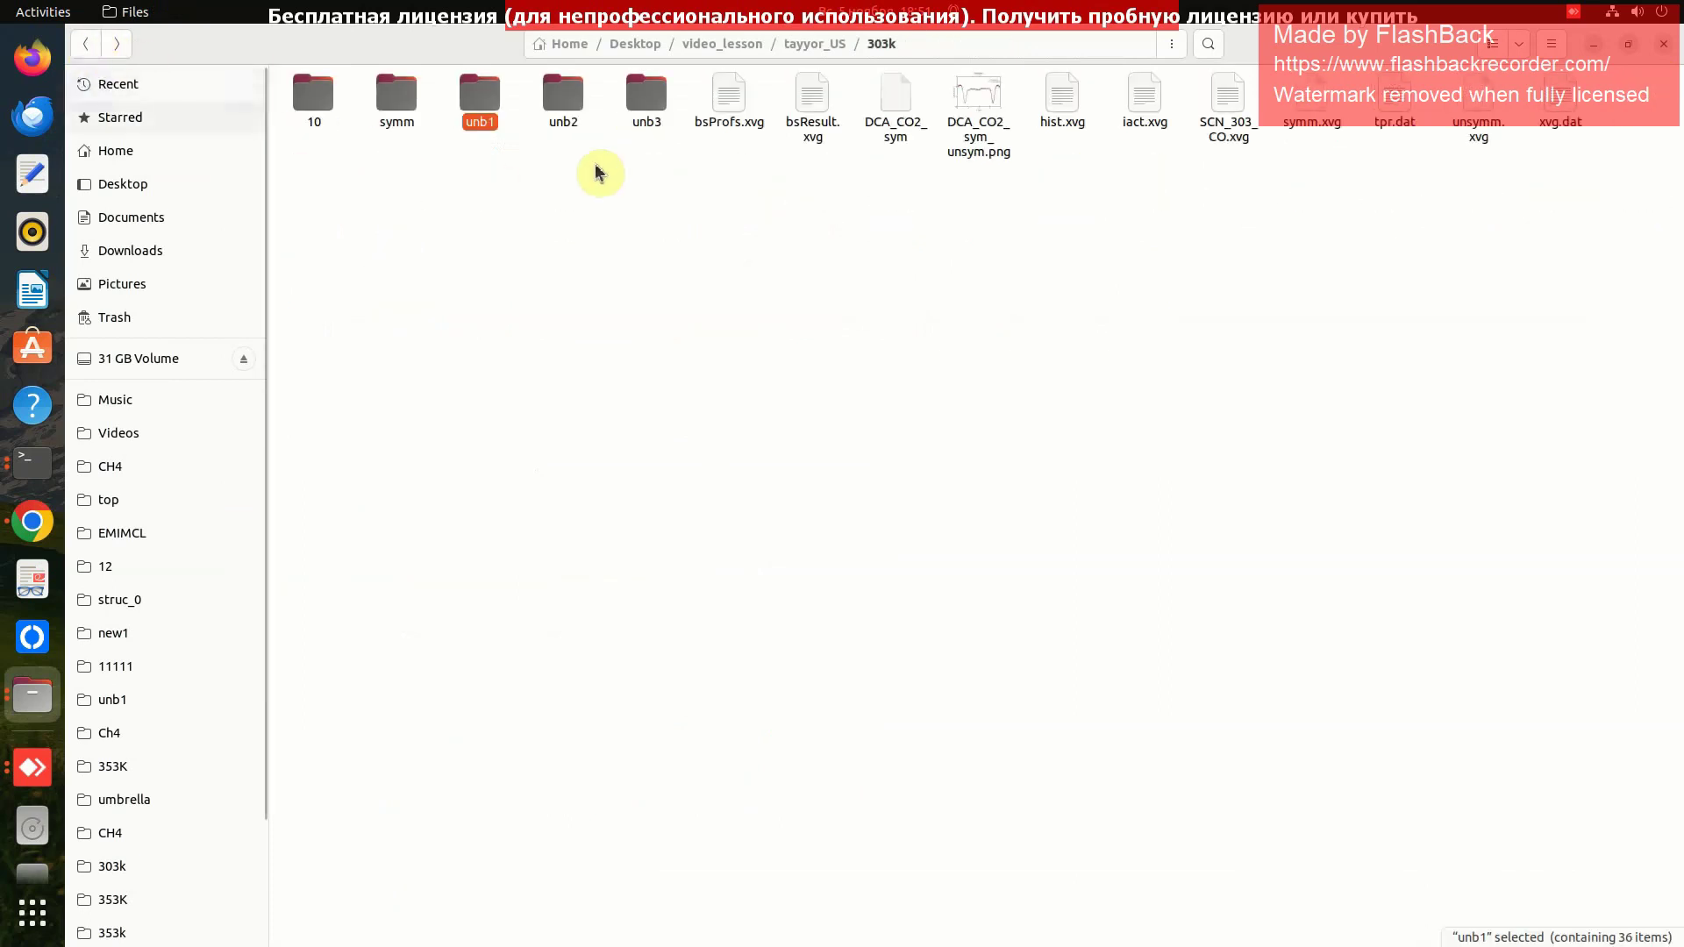
left_click_drag(522, 109, 475, 96)
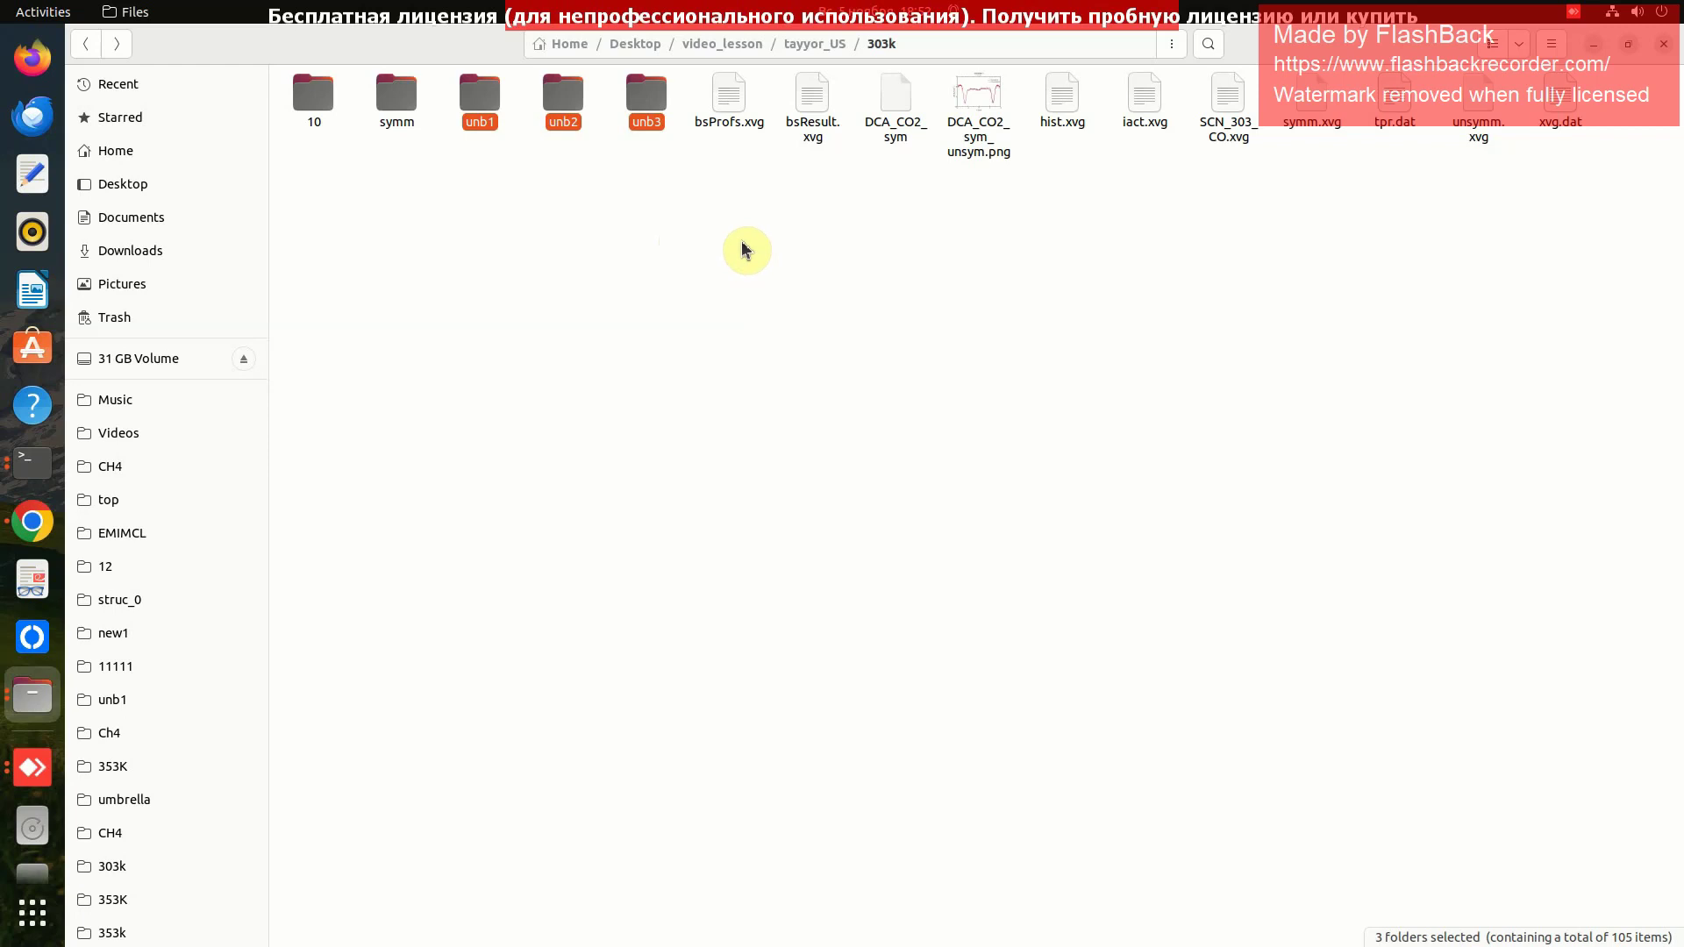
left_click(1394, 103)
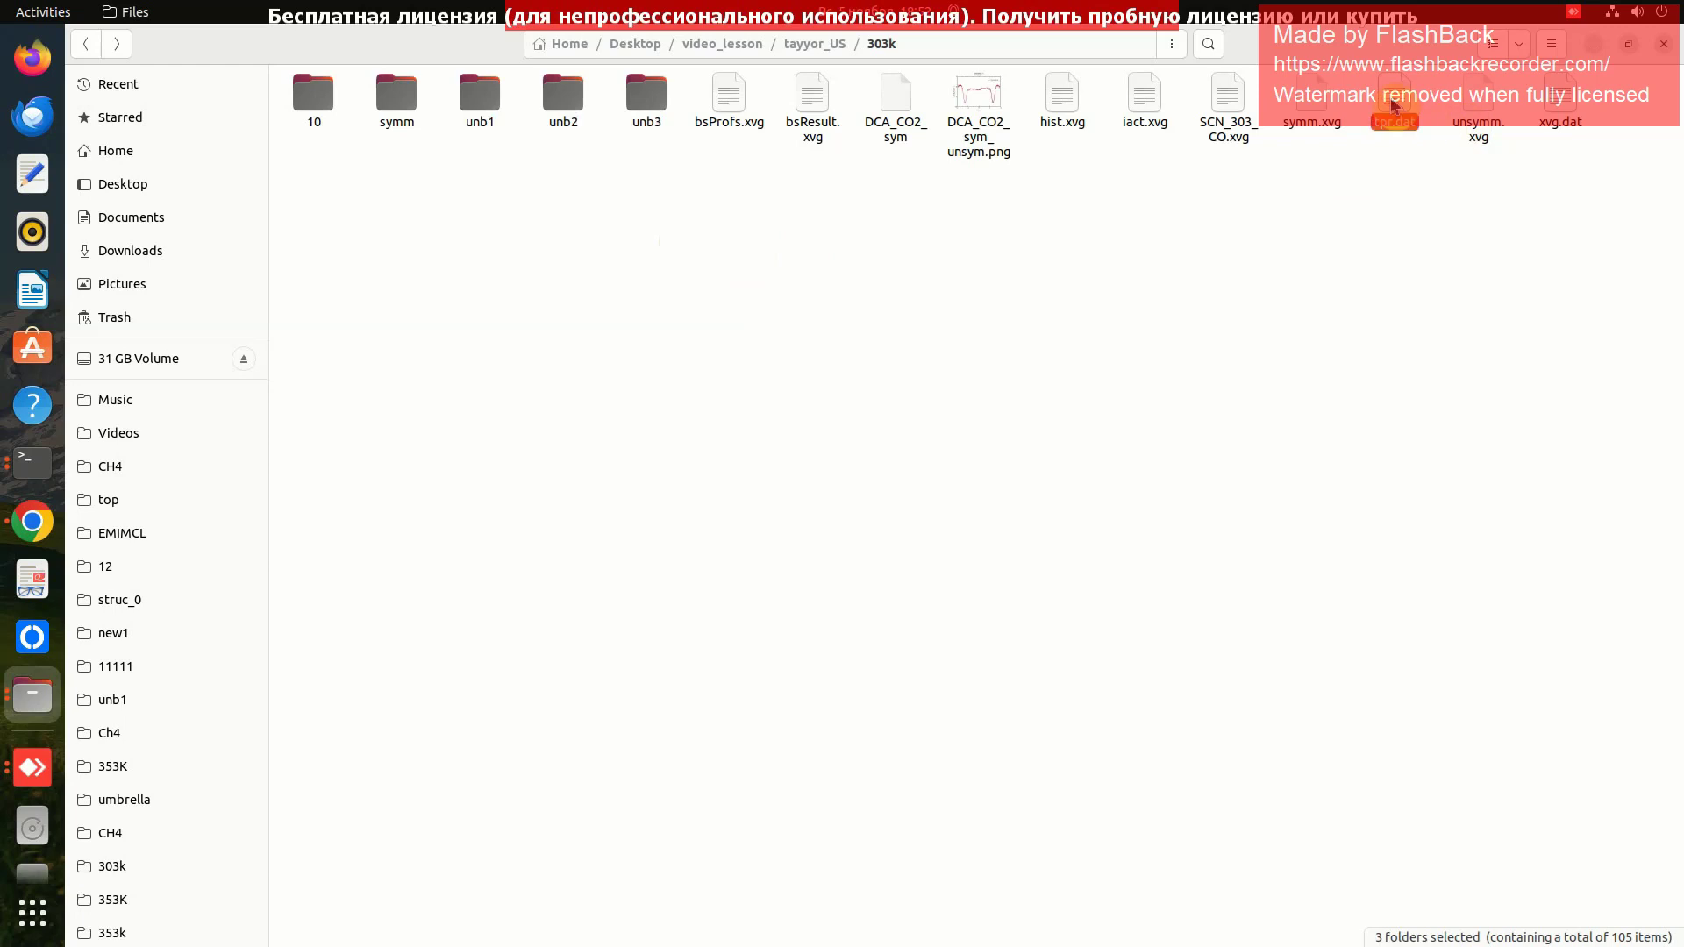
left_click(1553, 107)
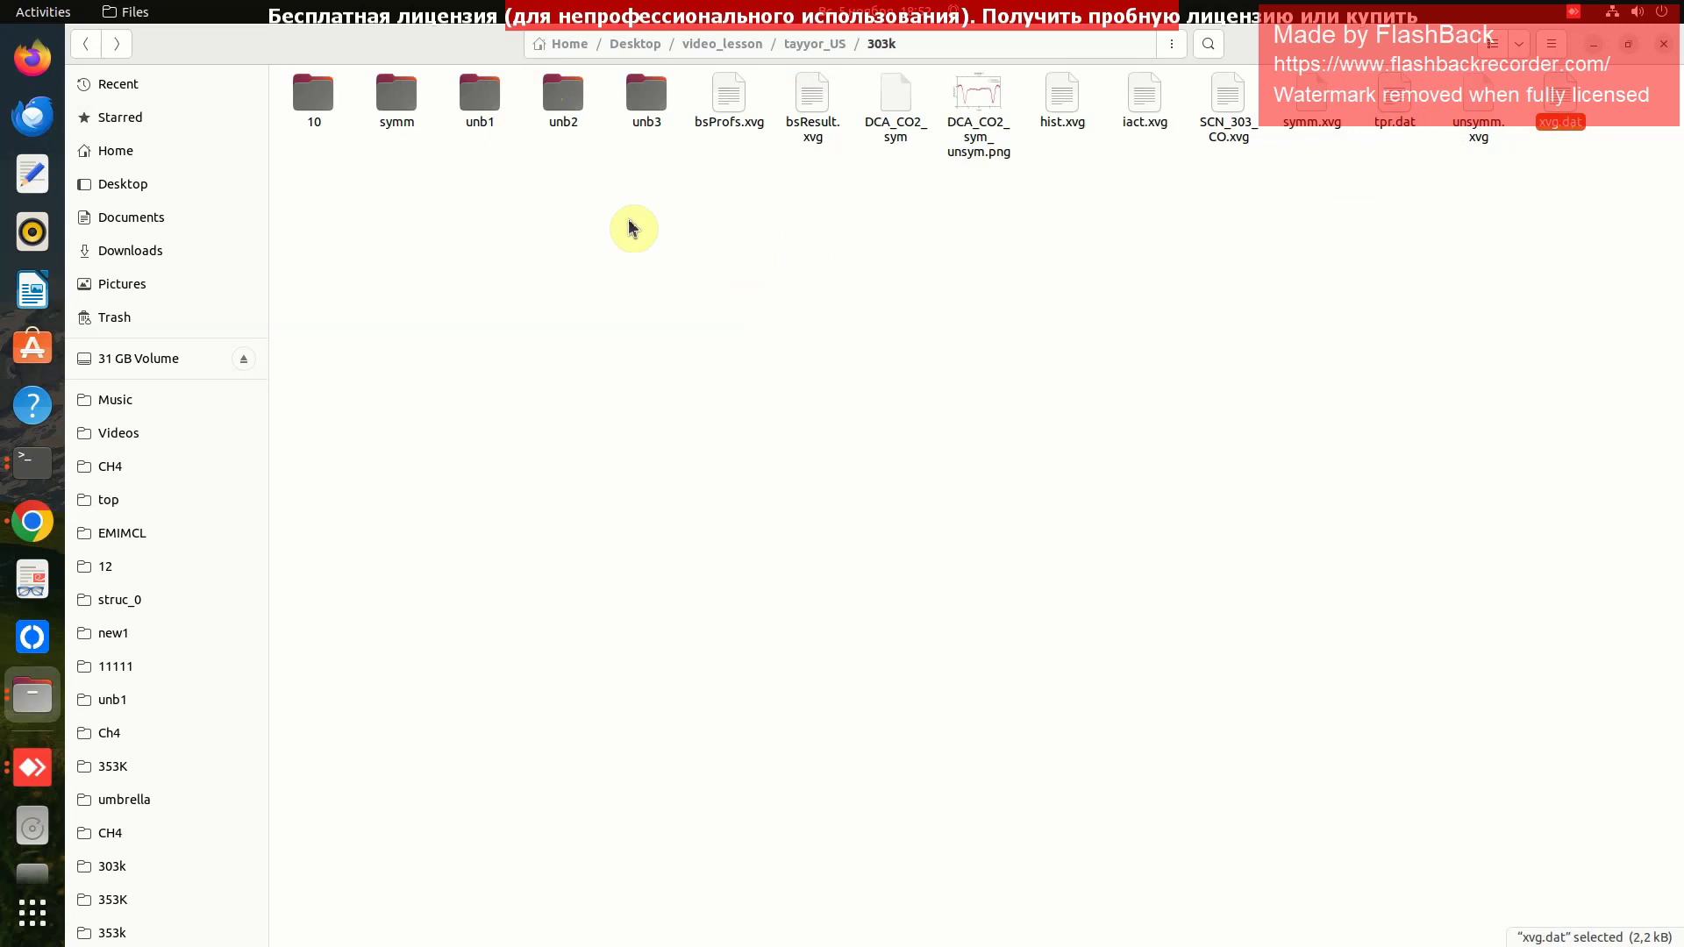
left_click_drag(678, 193, 436, 86)
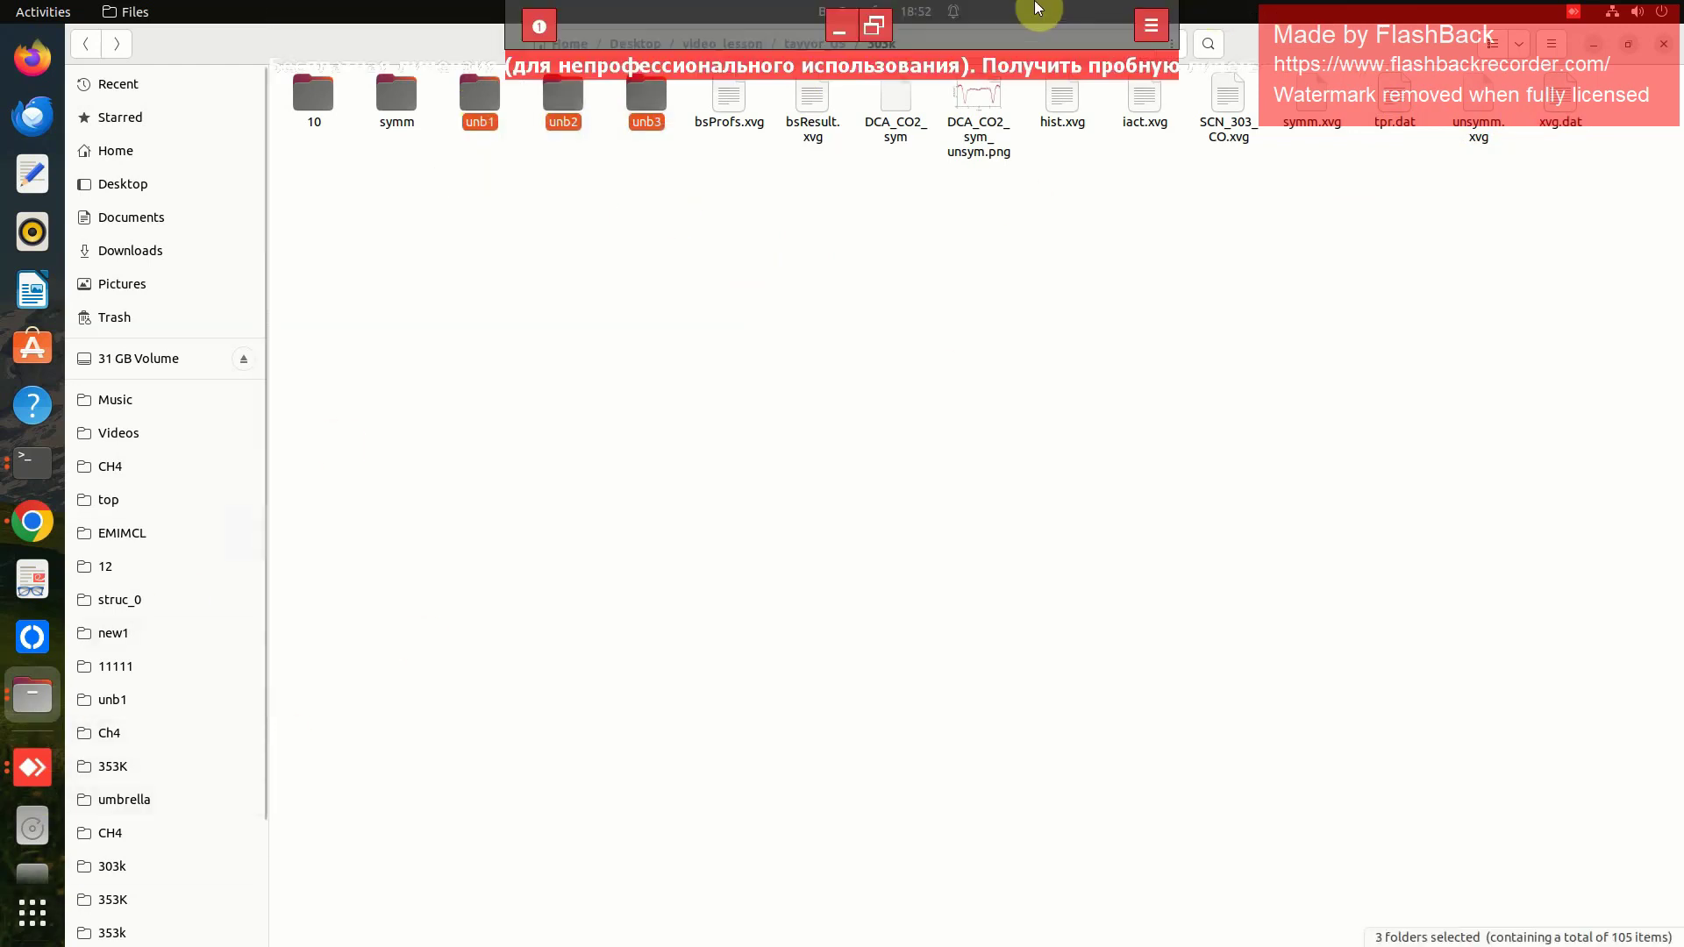
Step: Leave the remote session's full-screen view and switch to the video_dars.pptx presentation in WPS Office with its window maximized
left_click(881, 22)
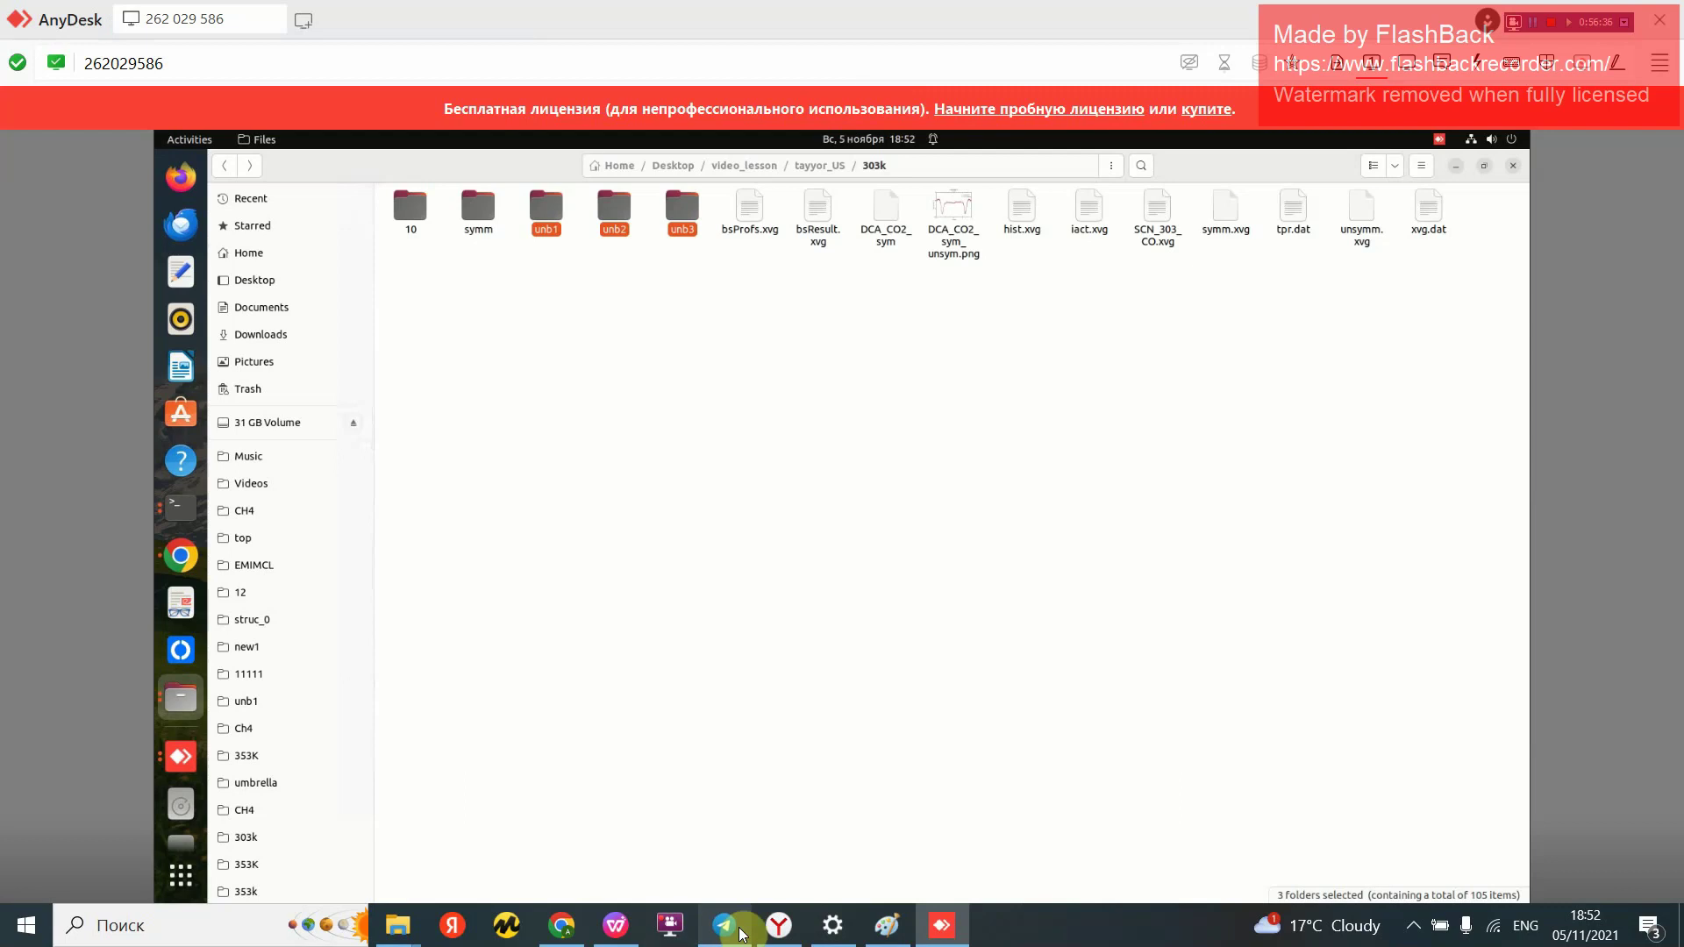
left_click(616, 926)
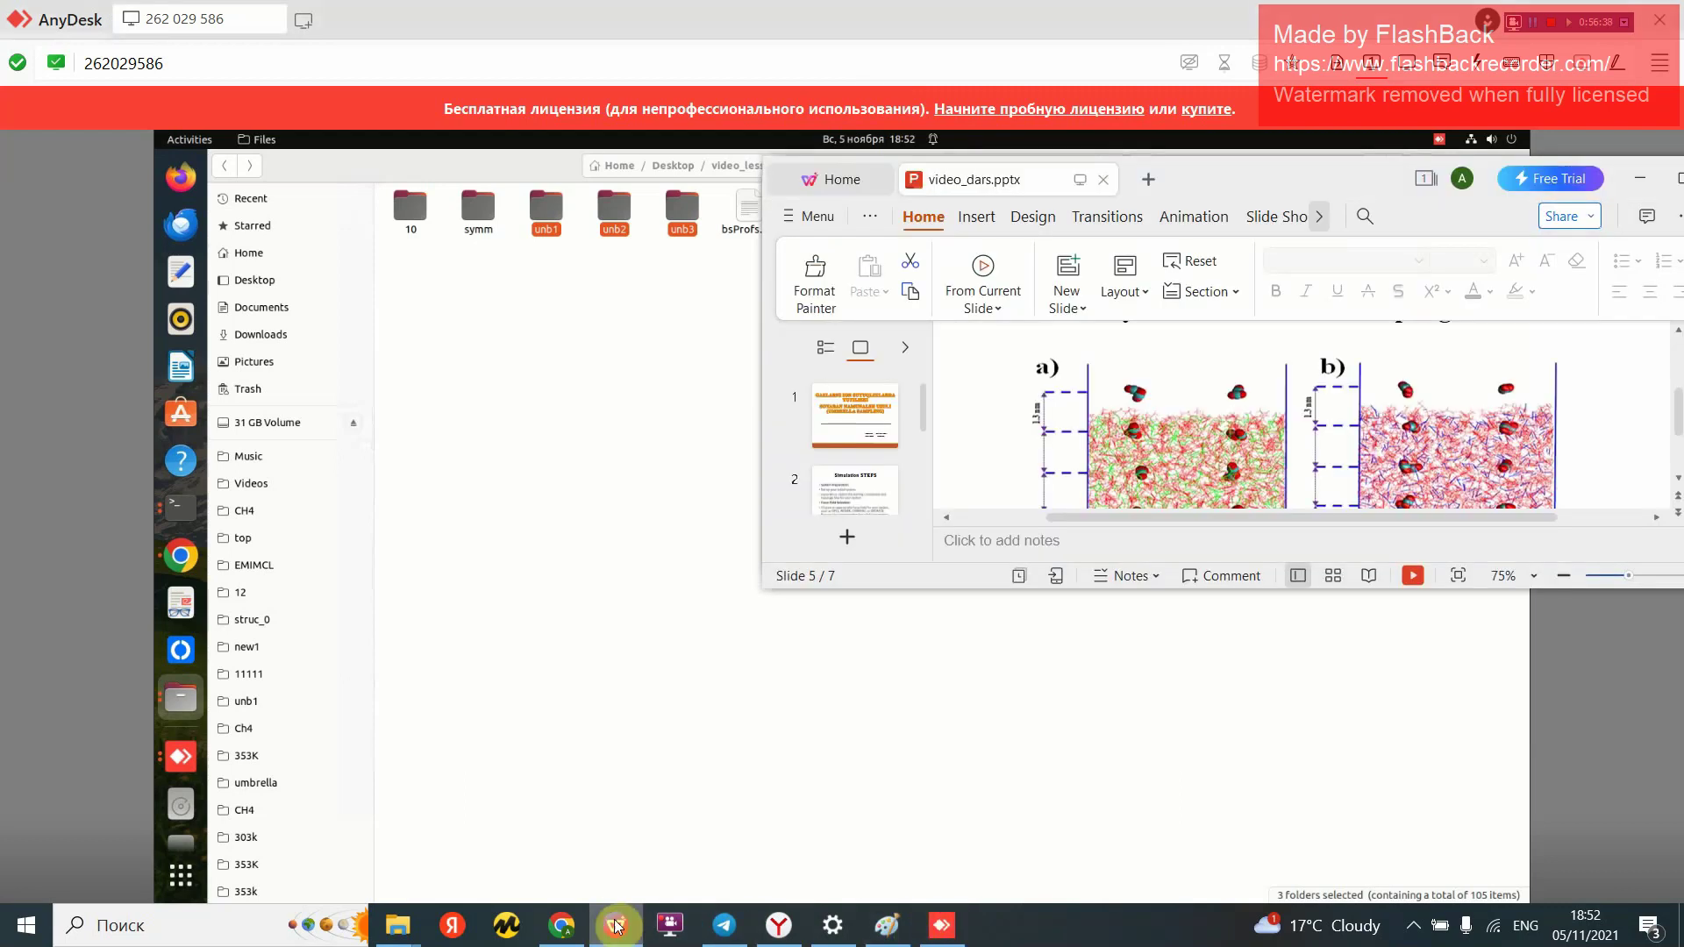
left_click(1677, 178)
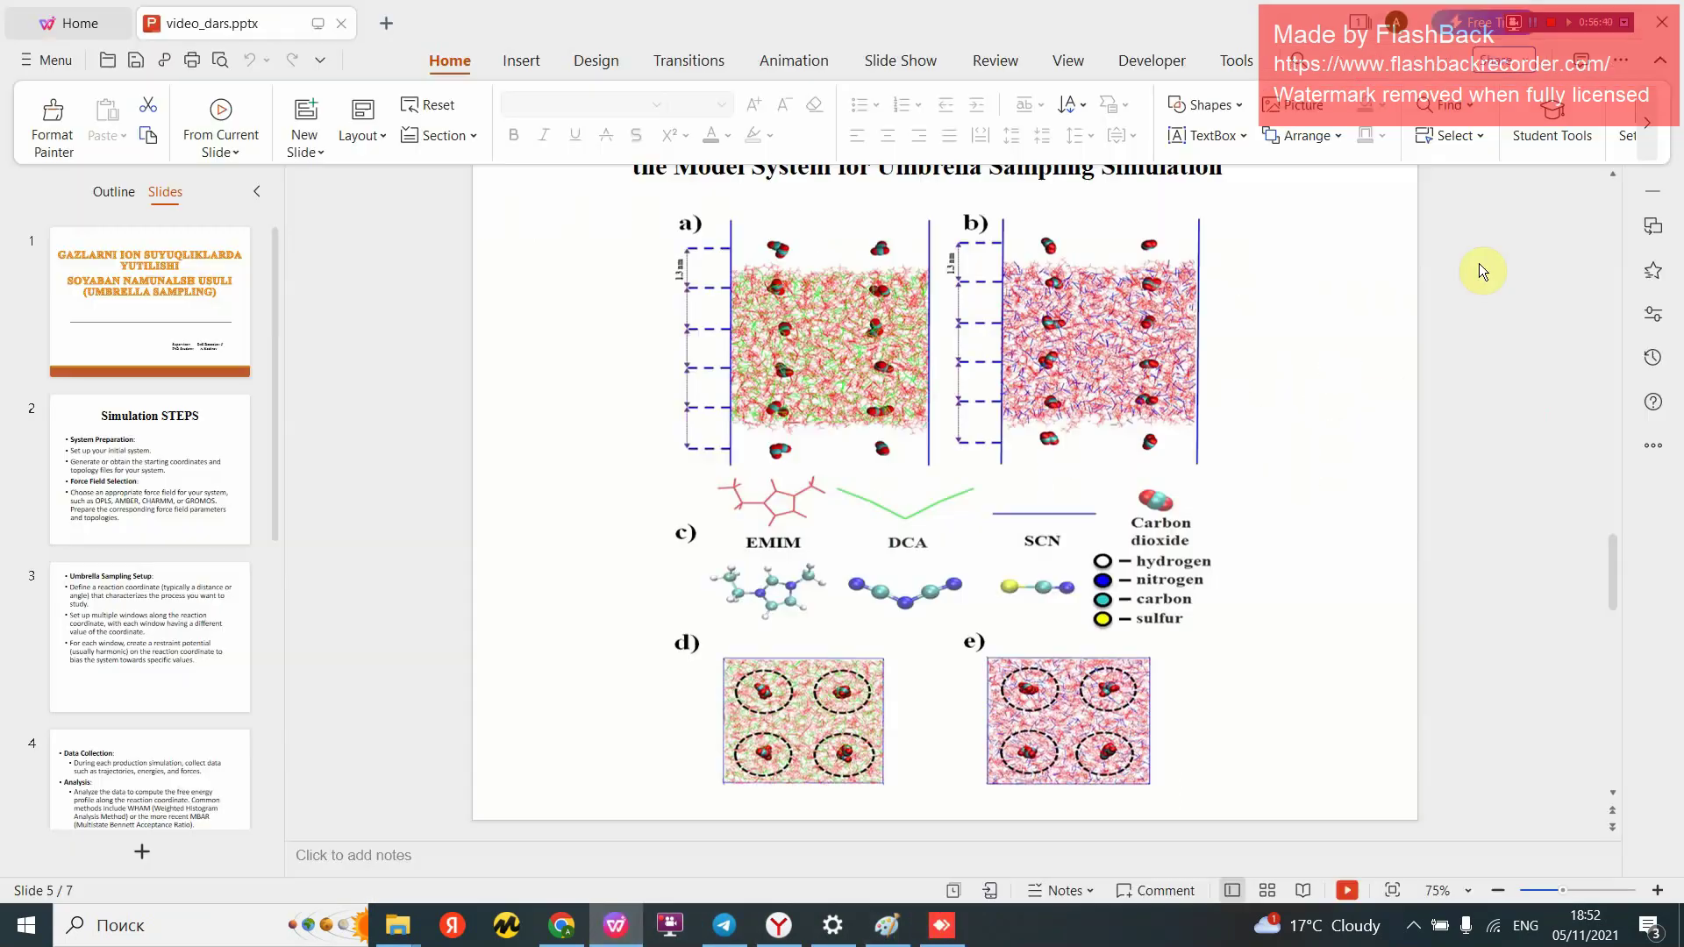
Step: Review the slides on simulation steps, umbrella sampling setup and data collection, highlighting the analysis and data collection text on slide 4
left_click(39, 560)
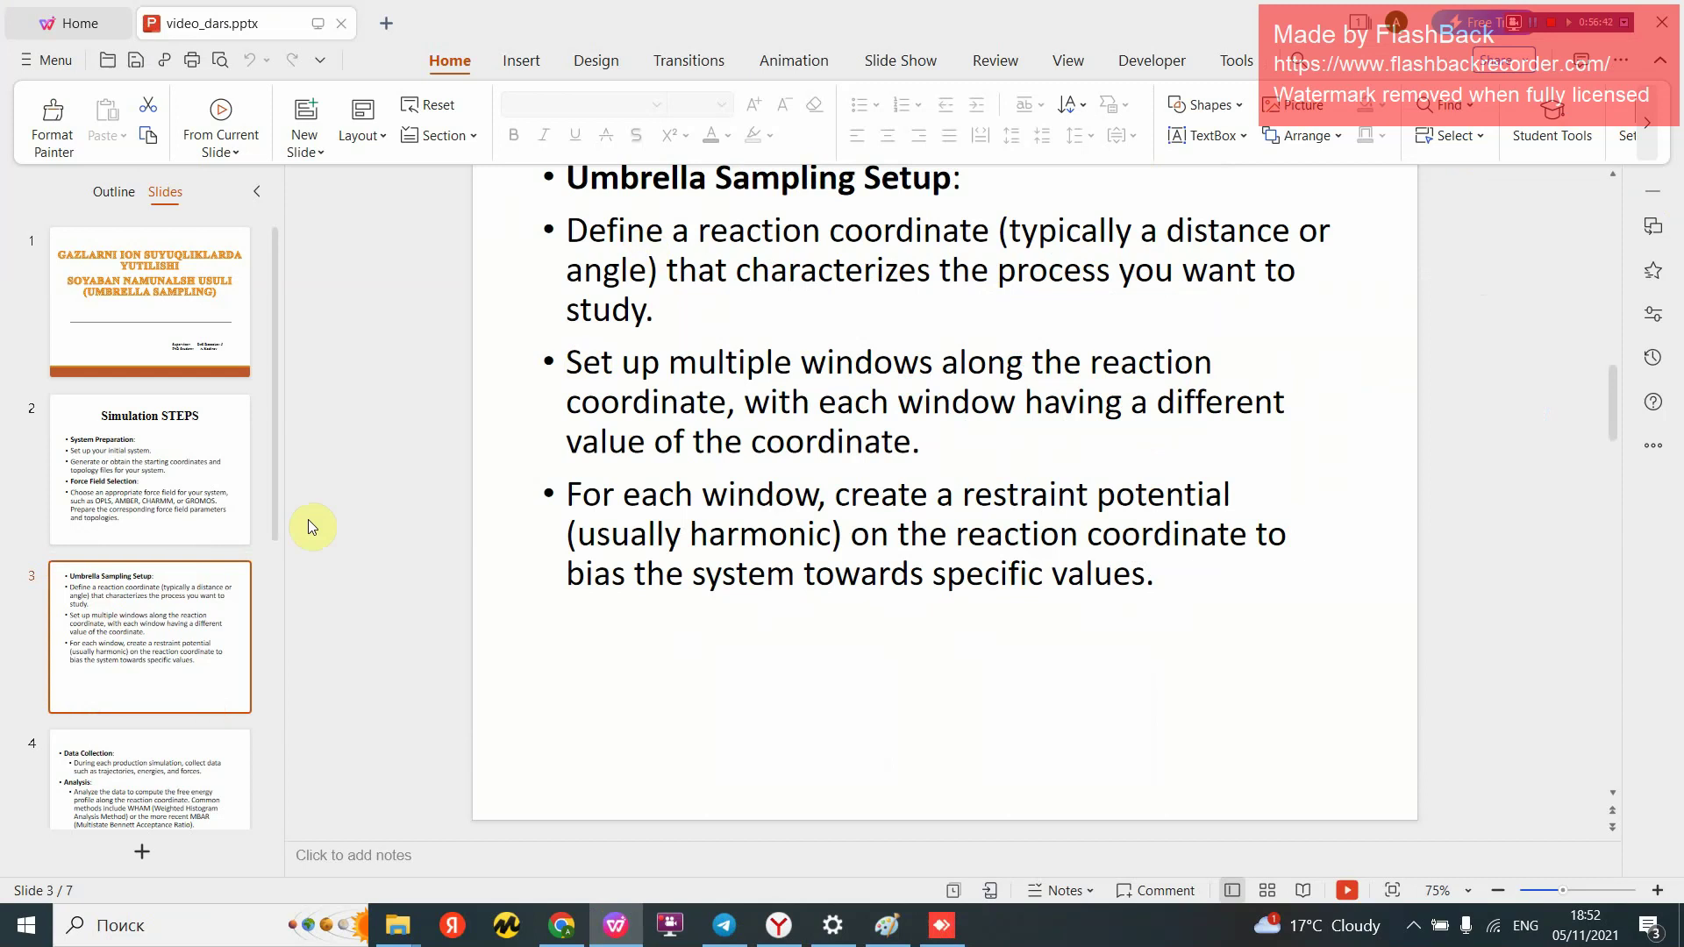
left_click(166, 491)
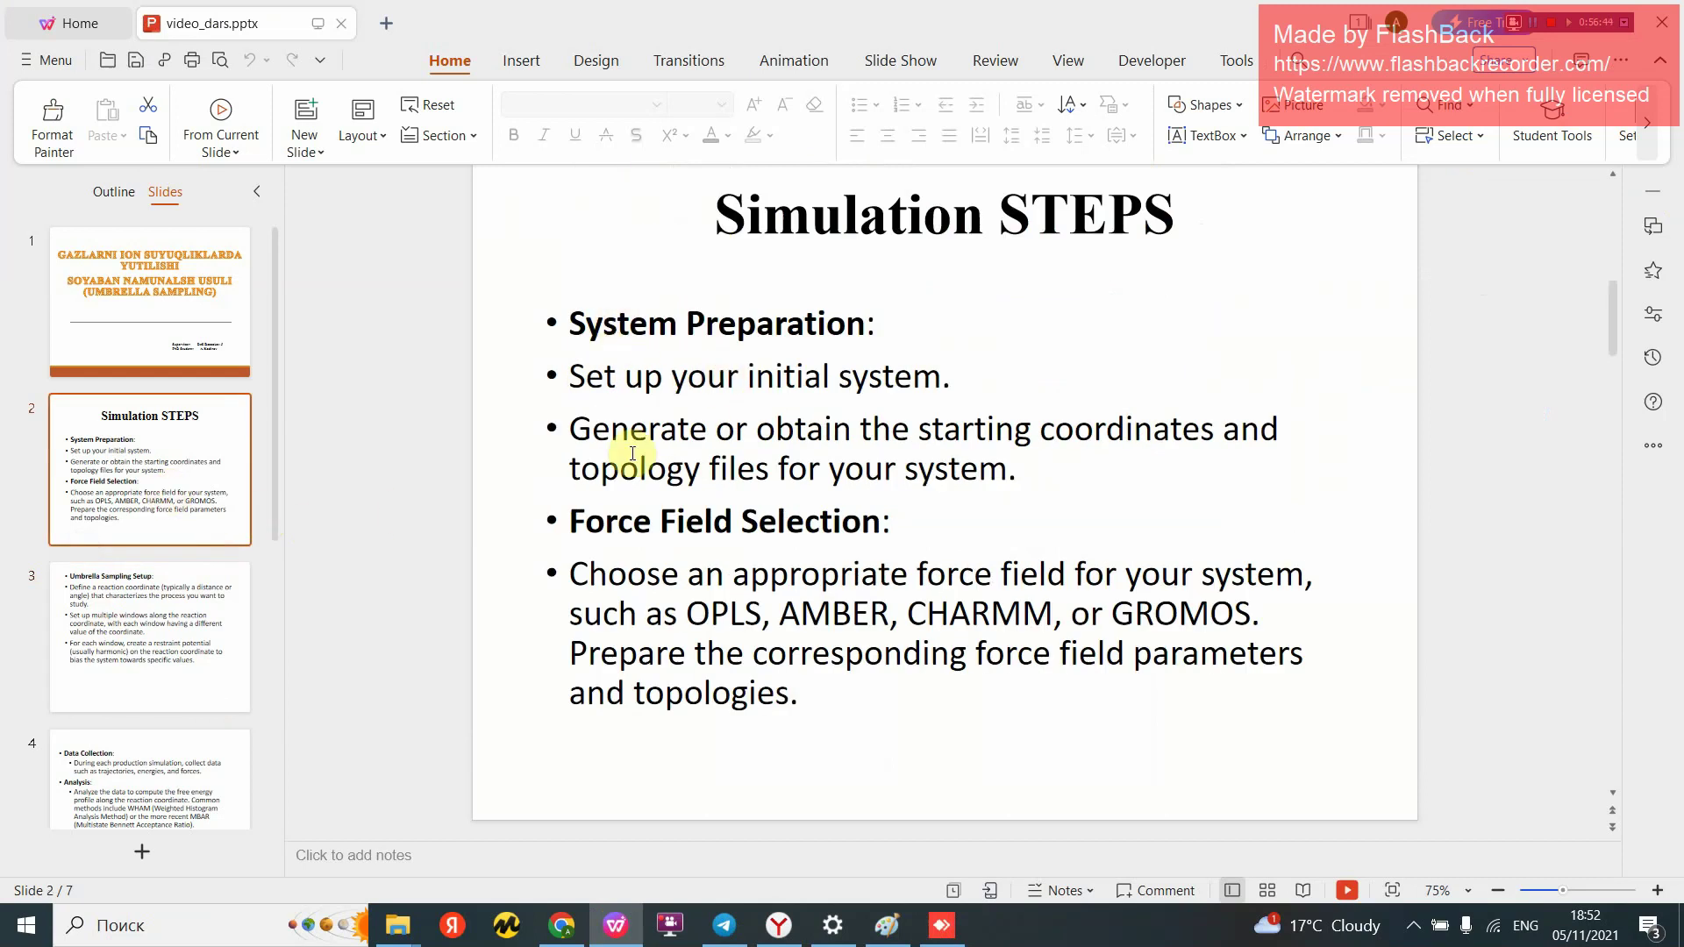
left_click(223, 653)
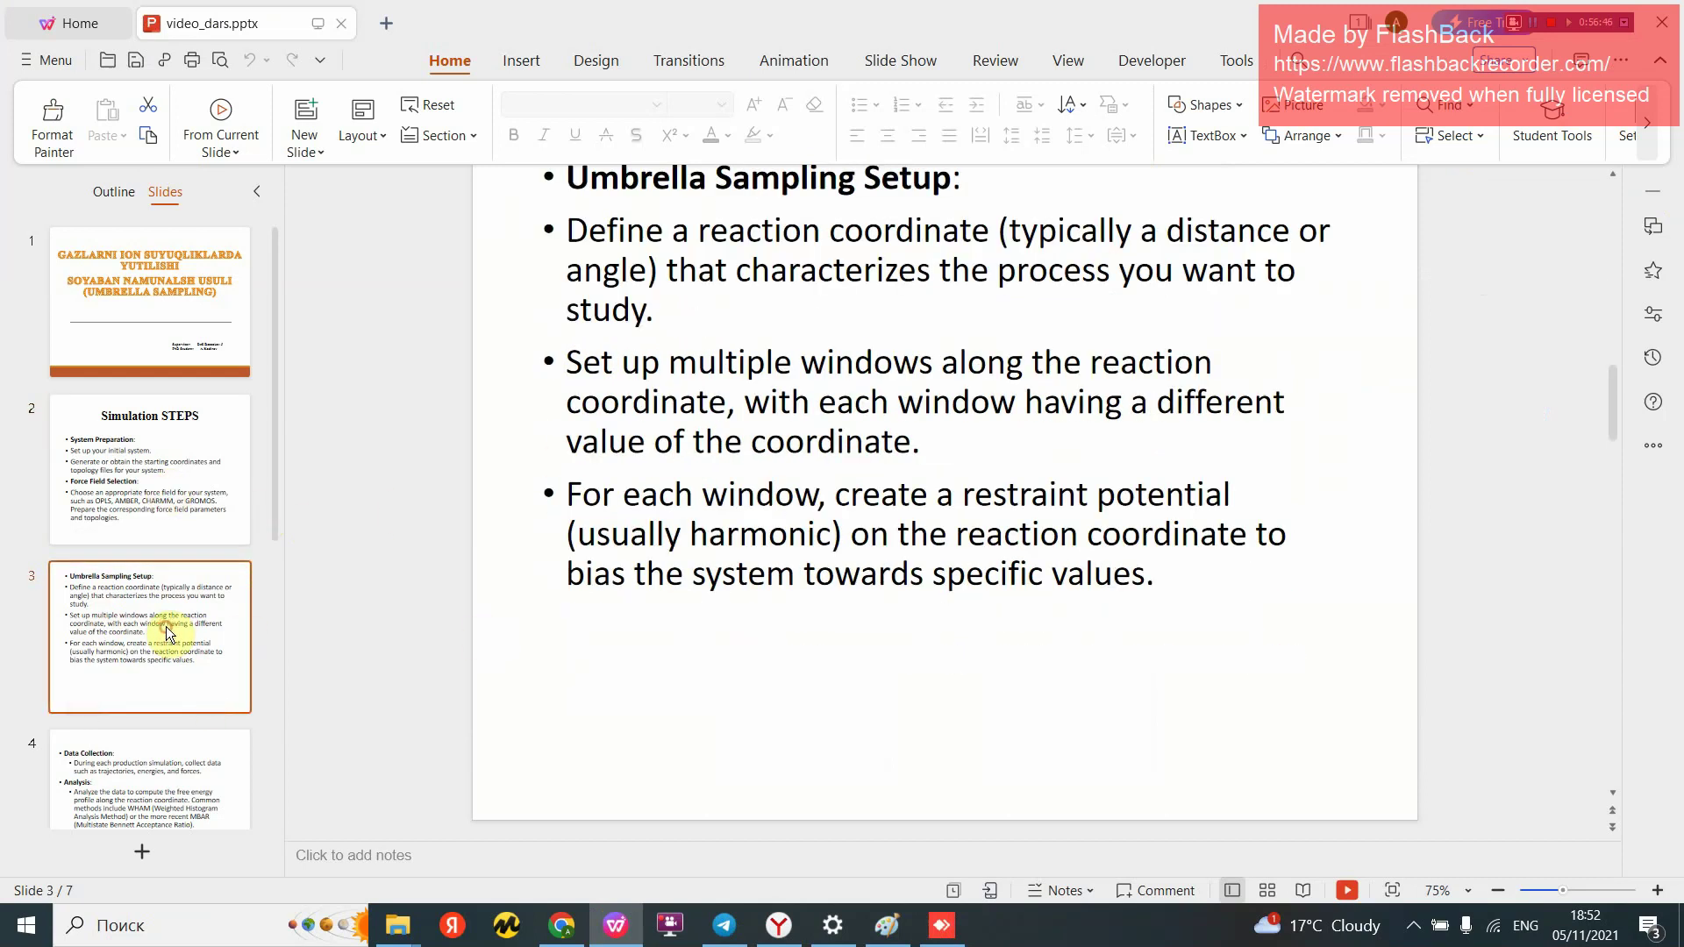
scroll(714, 376, "up", 1)
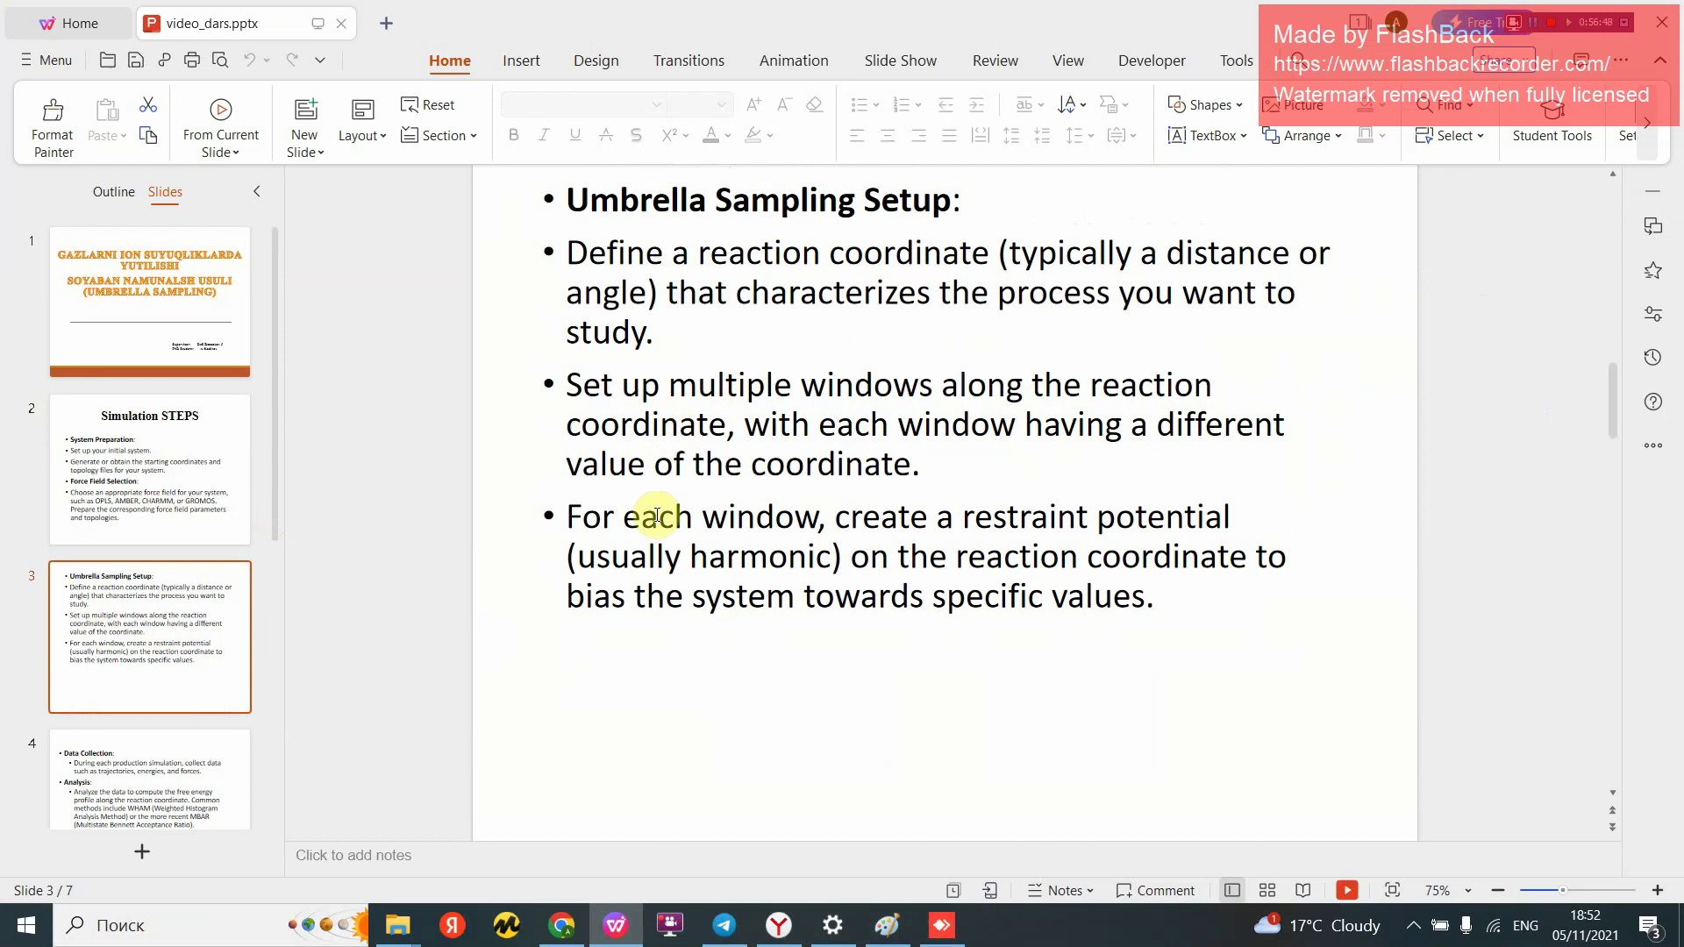
left_click(145, 781)
left_click_drag(605, 428, 928, 519)
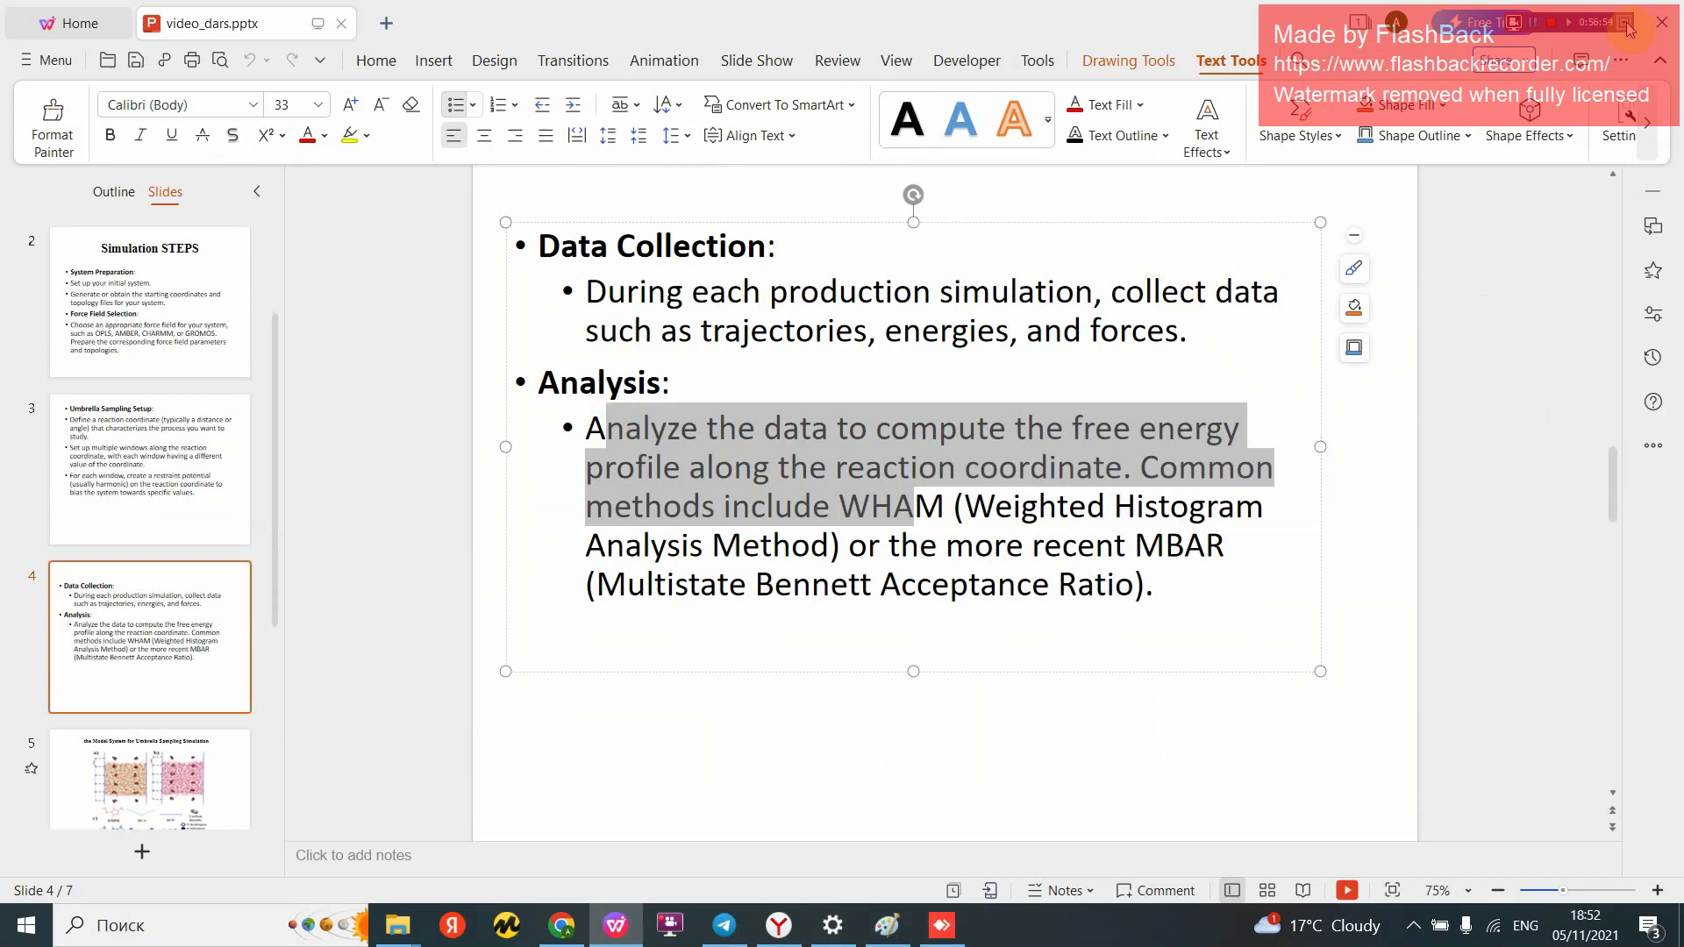
left_click_drag(585, 293, 1063, 331)
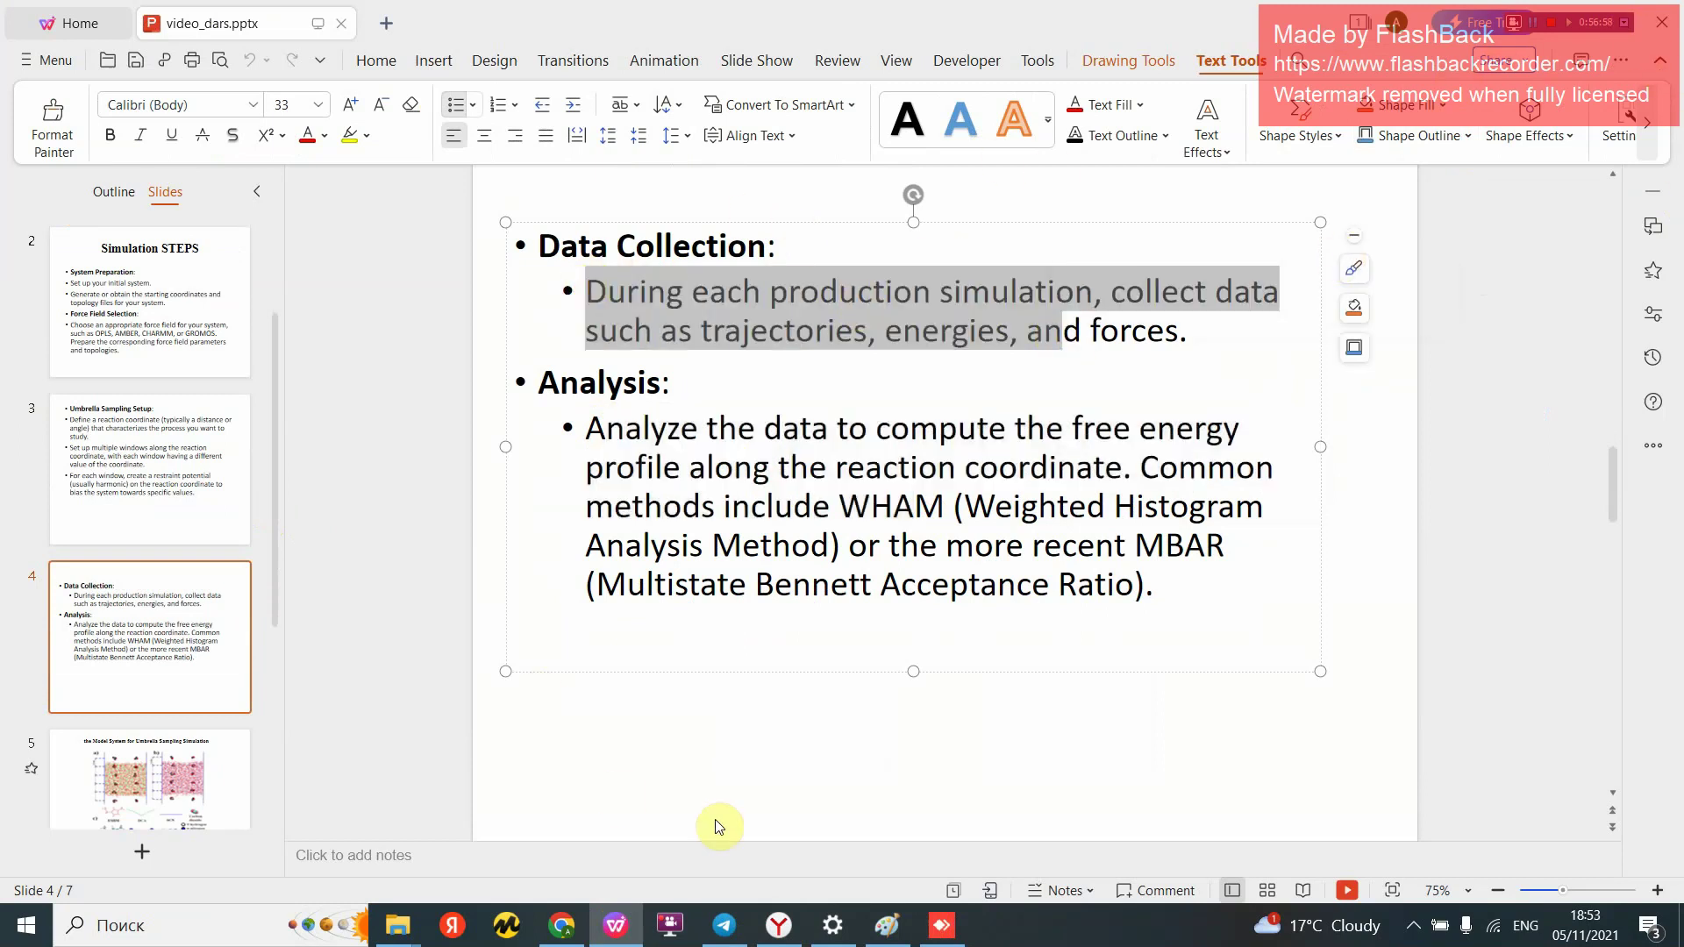
Step: Switch back to the AnyDesk remote session, restore full-screen mode, and clear the folder selection in 303k
left_click(937, 924)
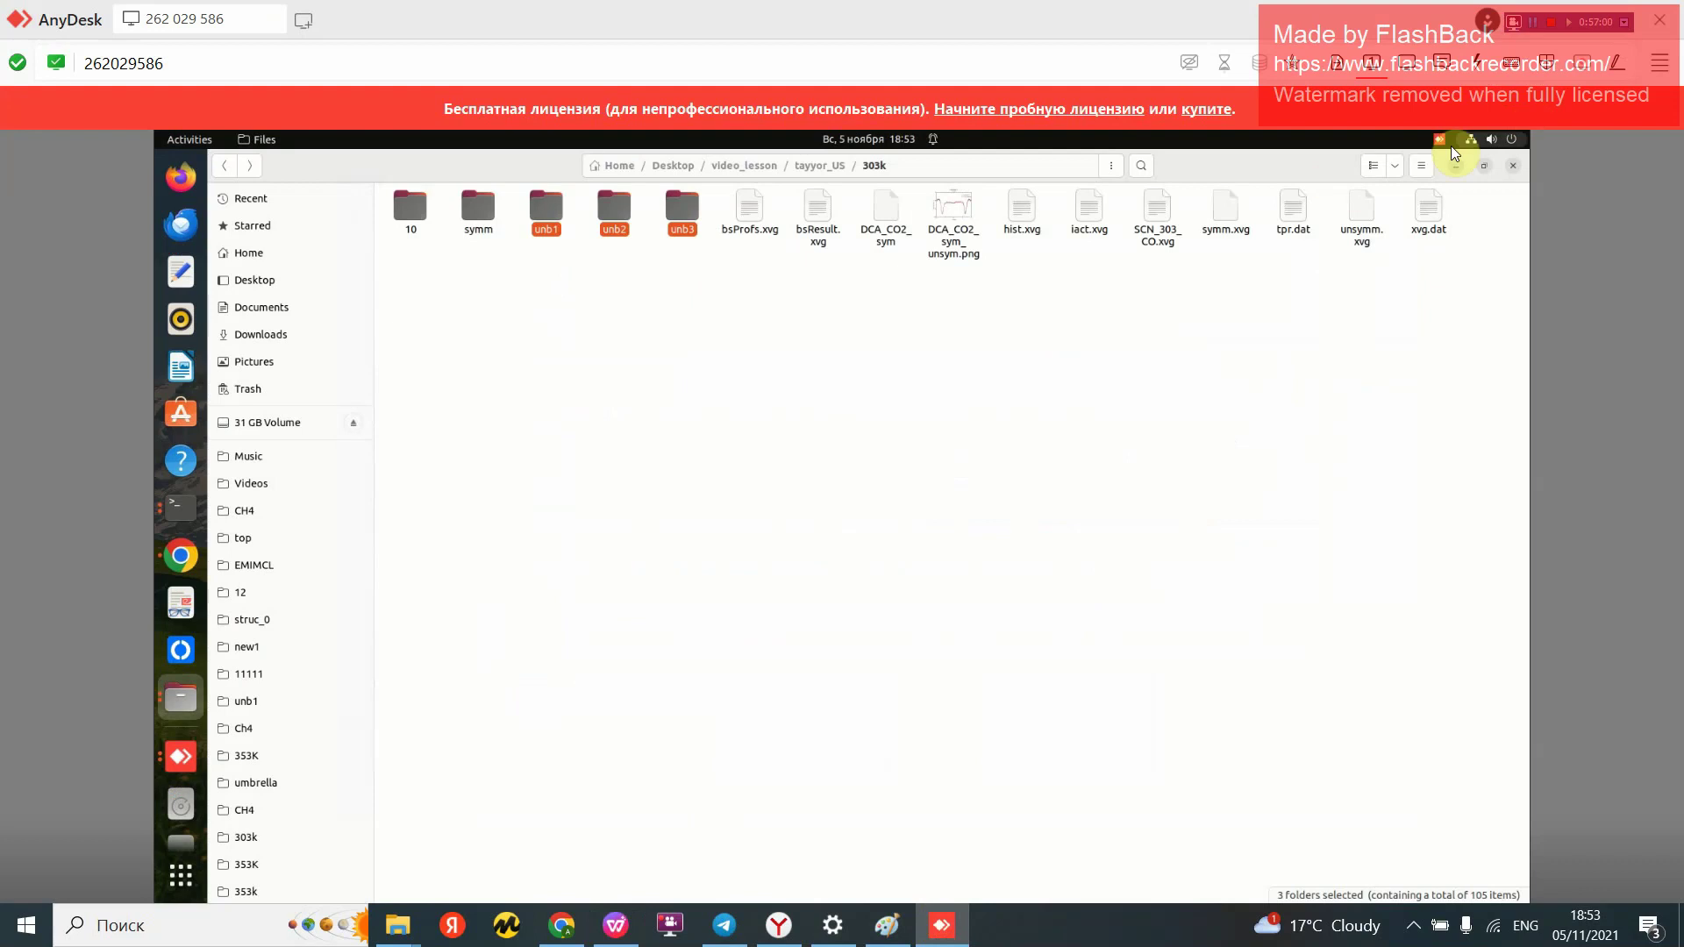
left_click(1406, 74)
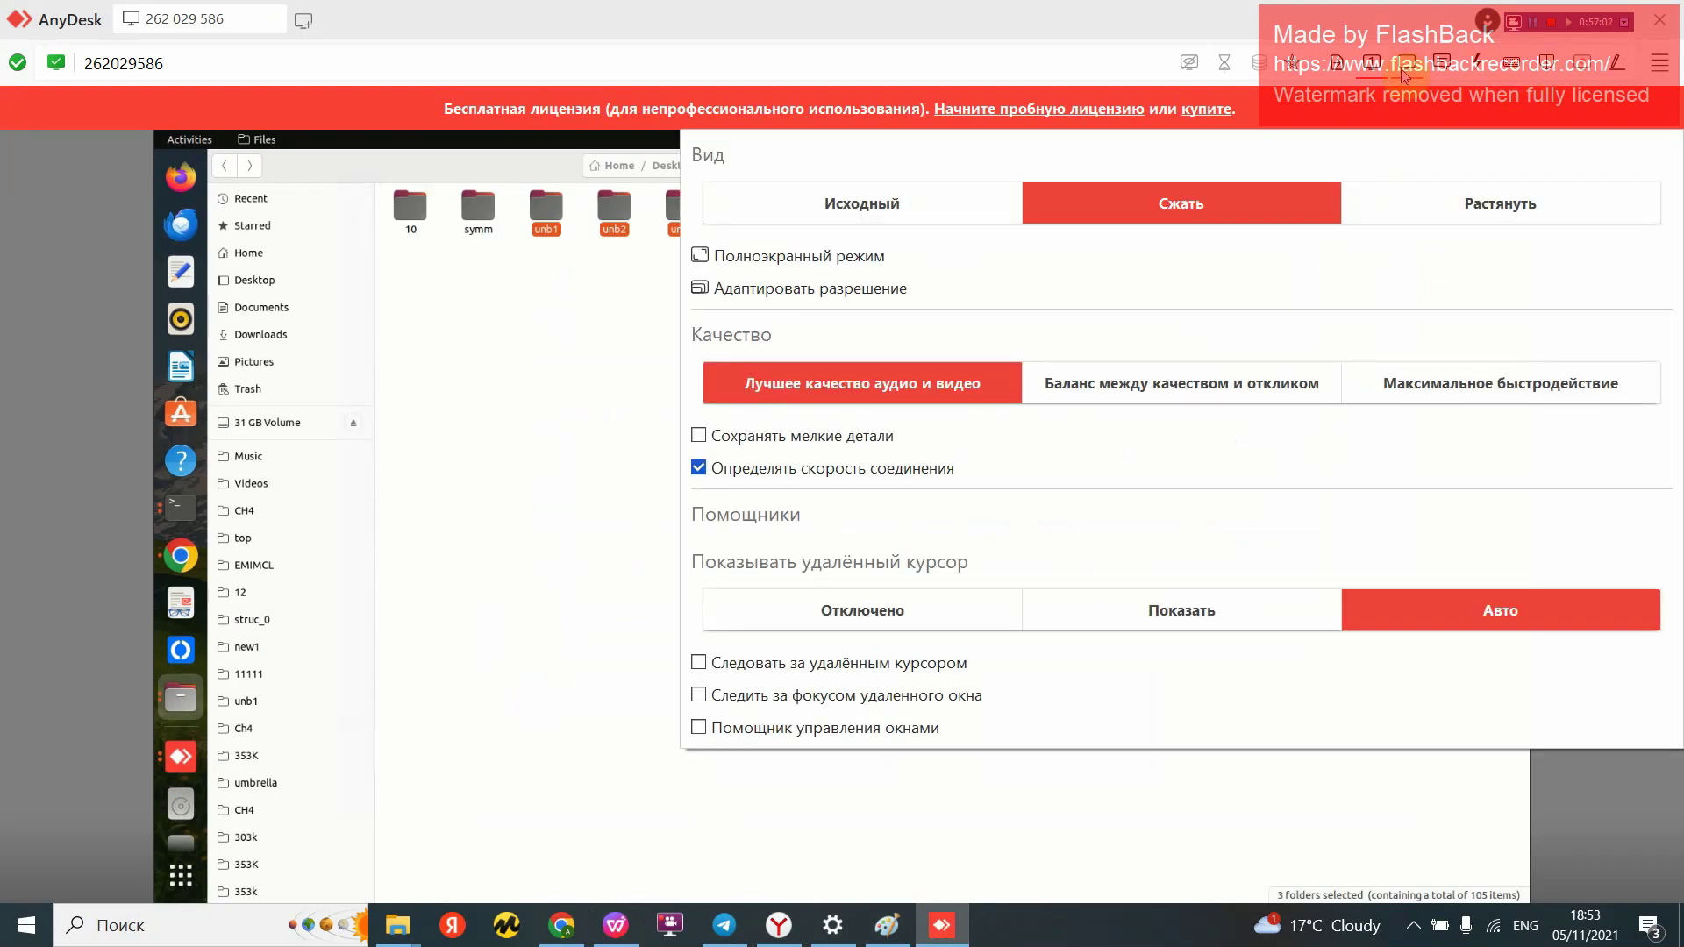
left_click(799, 257)
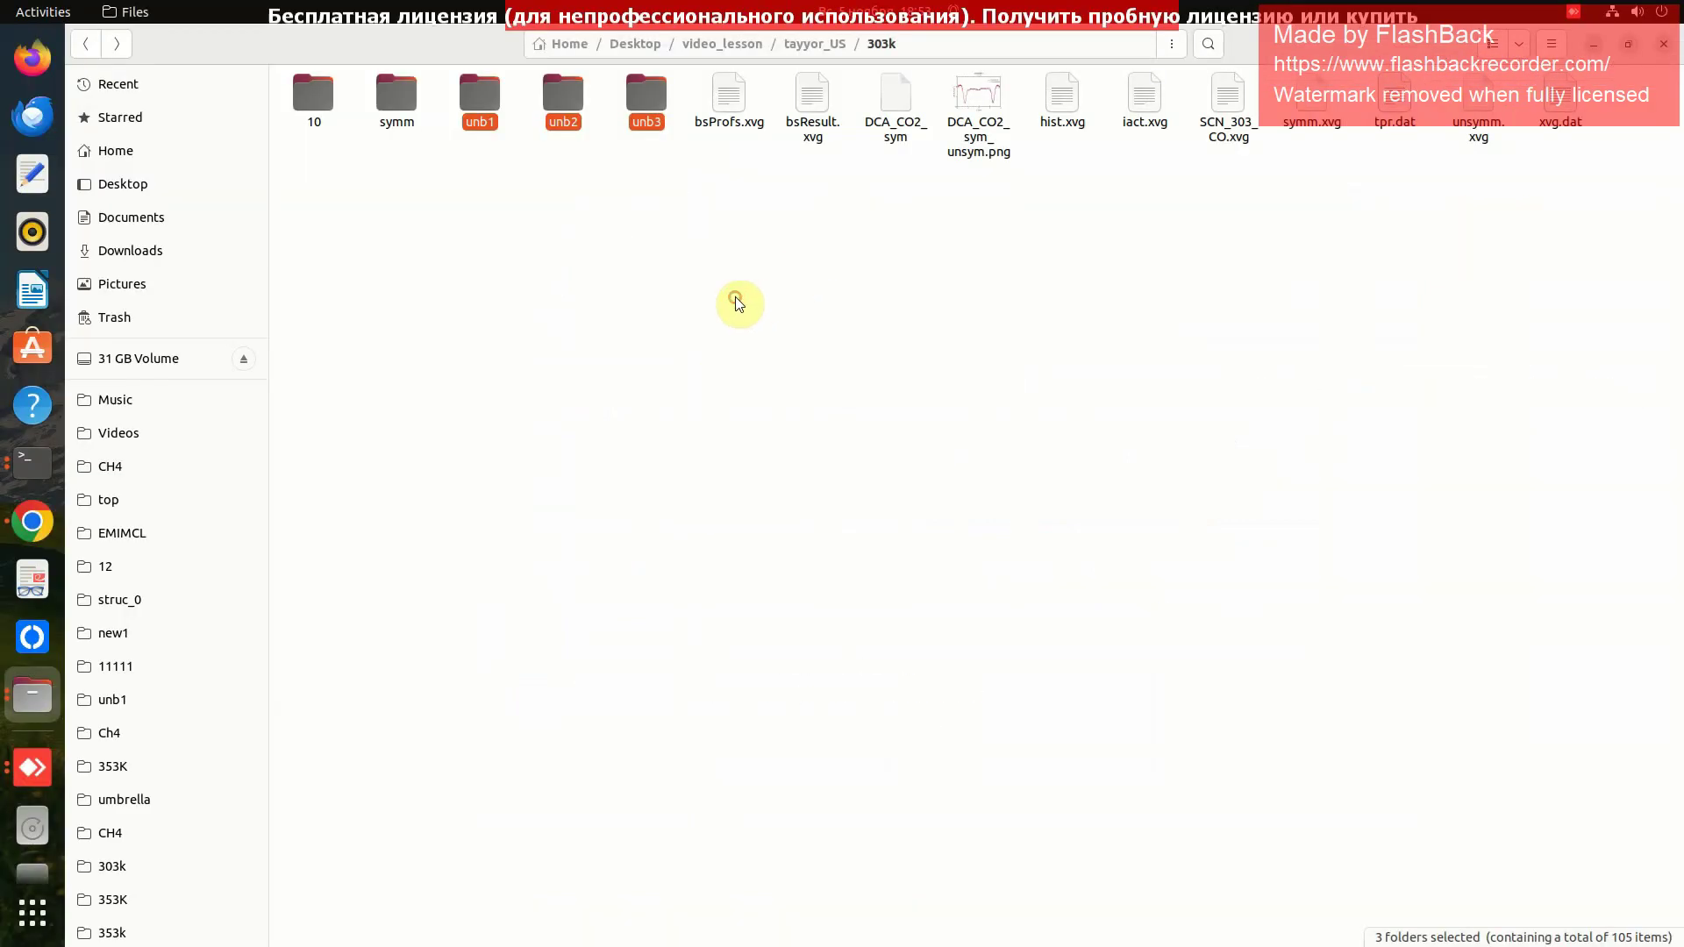
left_click(770, 289)
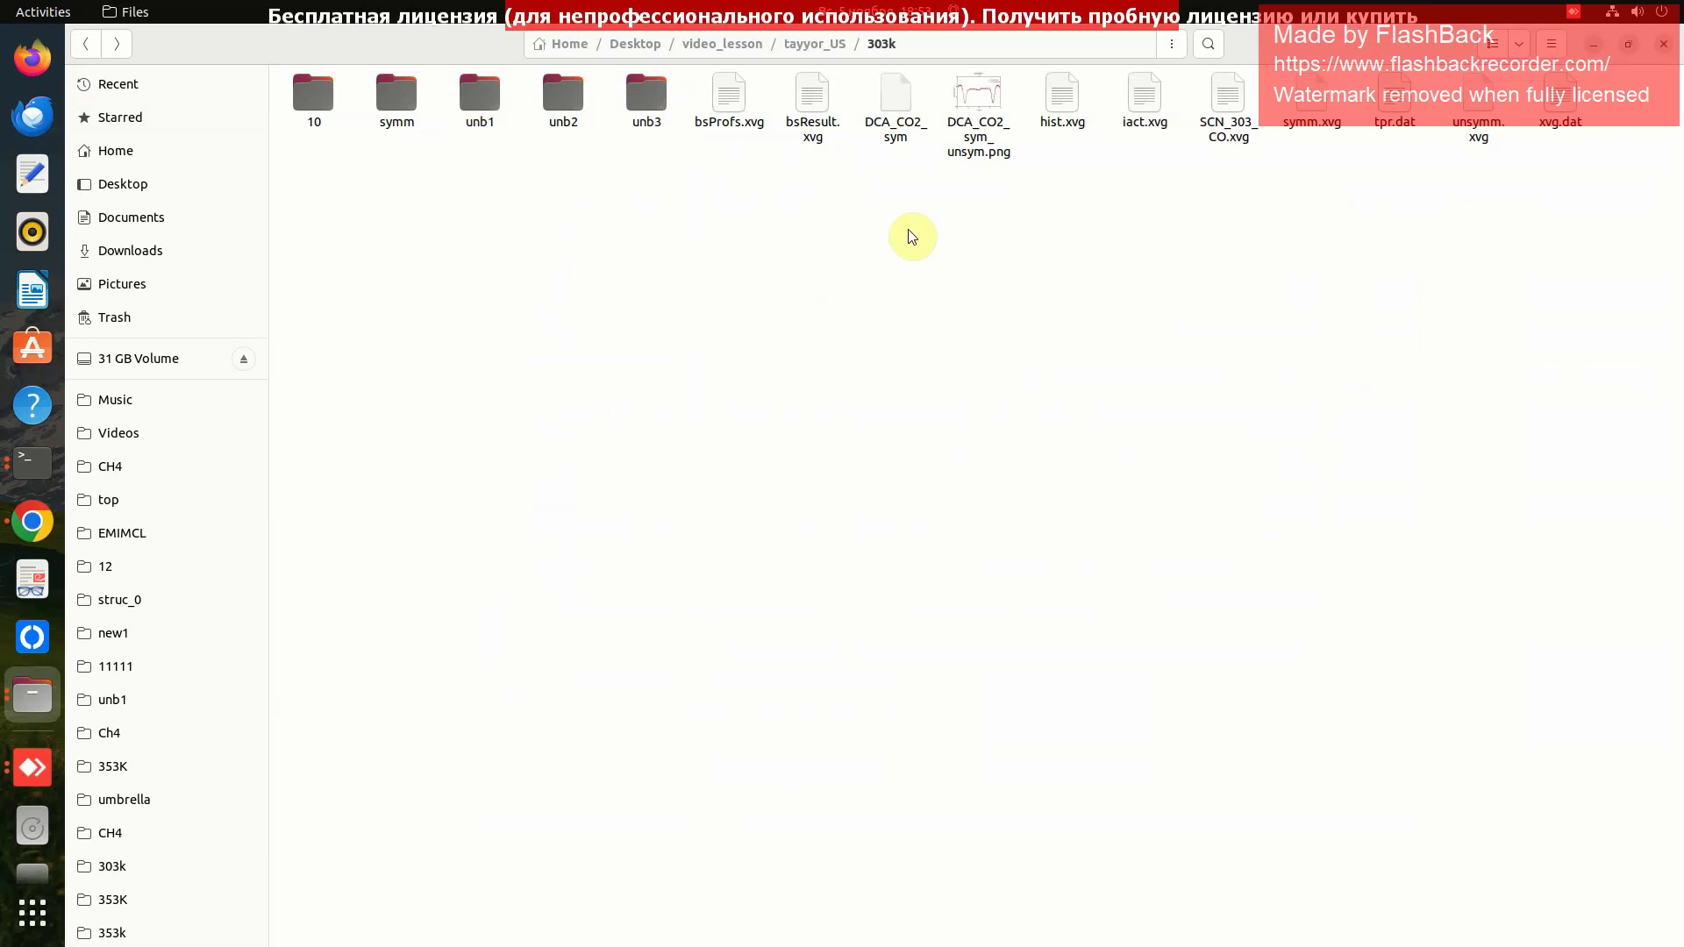
Step: Open tpr.dat and xvg.dat together in Text Editor and reduce the editor to a smaller window over the 303k folder
left_click(1570, 104)
left_click(1403, 107, "ctrl")
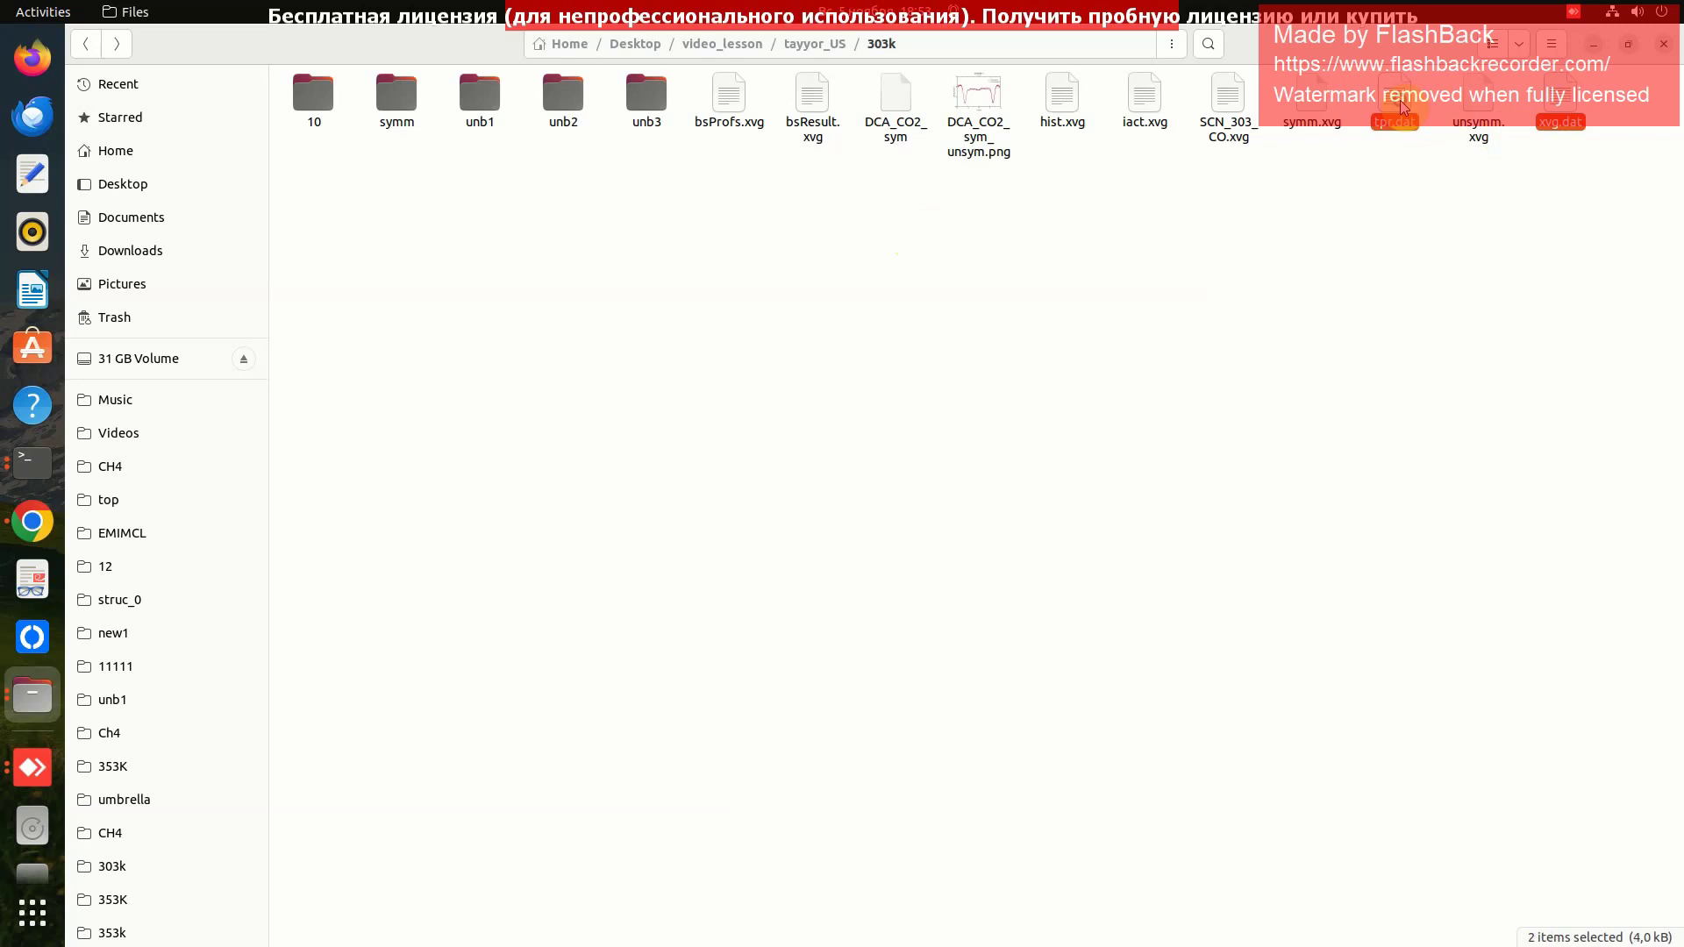
right_click(1403, 107)
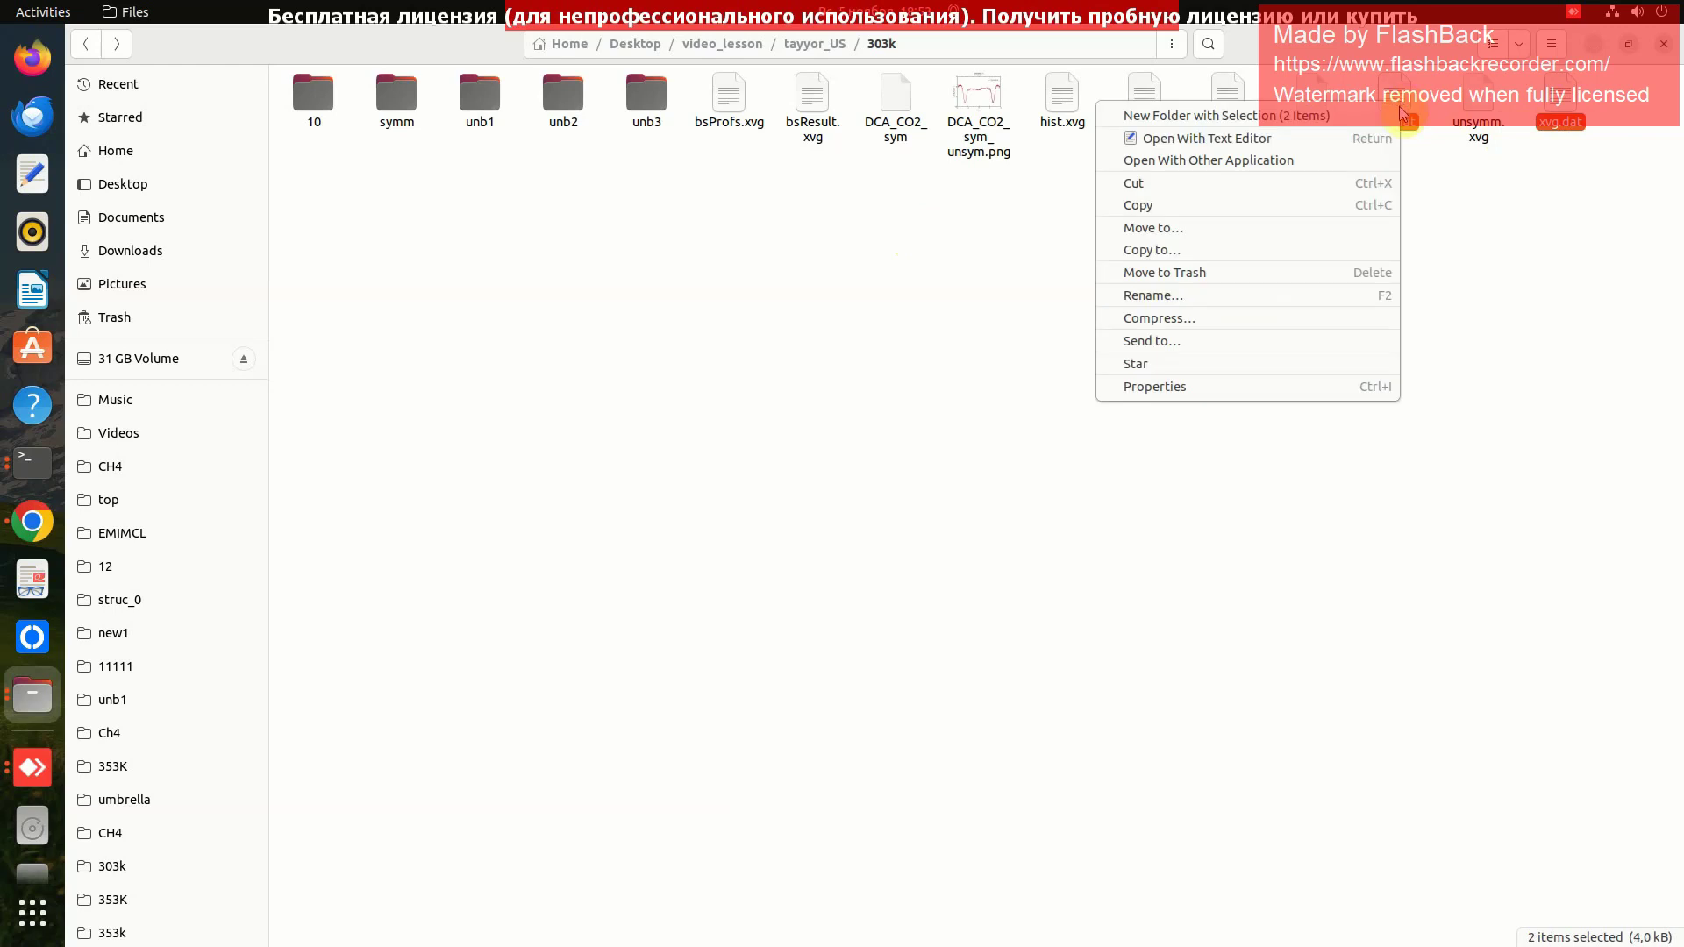
left_click(1307, 139)
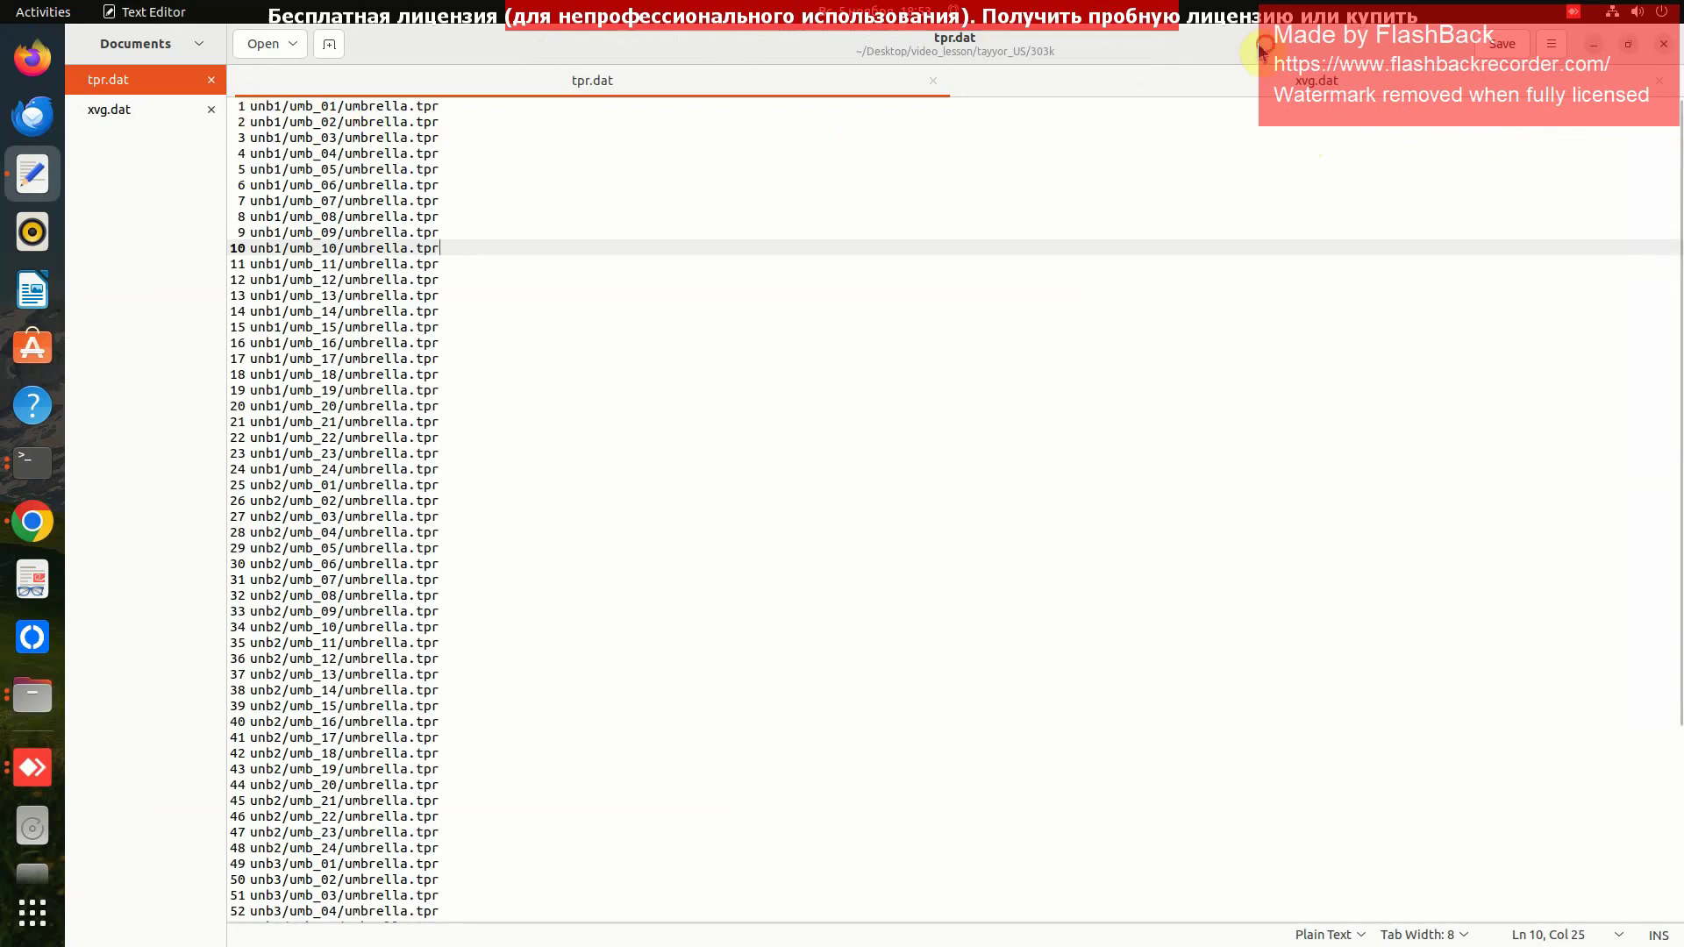
left_click_drag(1282, 156, 1041, 257)
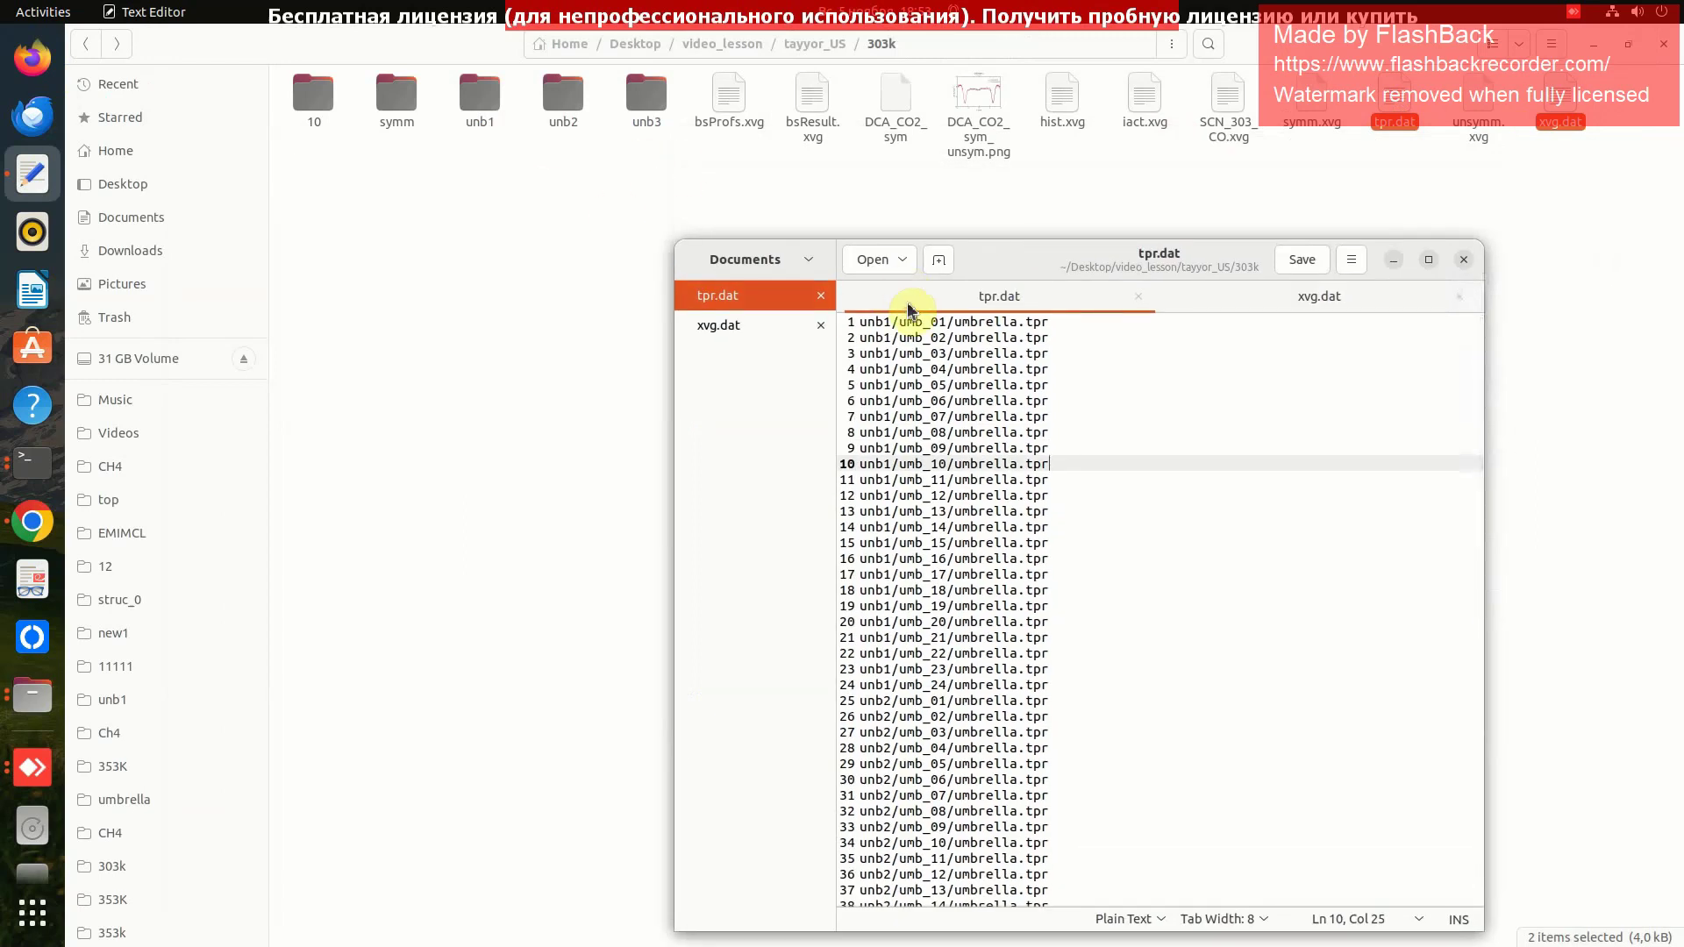
Step: Examine the umbrella.tpr paths listed in tpr.dat for the windows of each unb folder, highlighting part of the first path
left_click(876, 322)
left_click_drag(913, 327, 979, 325)
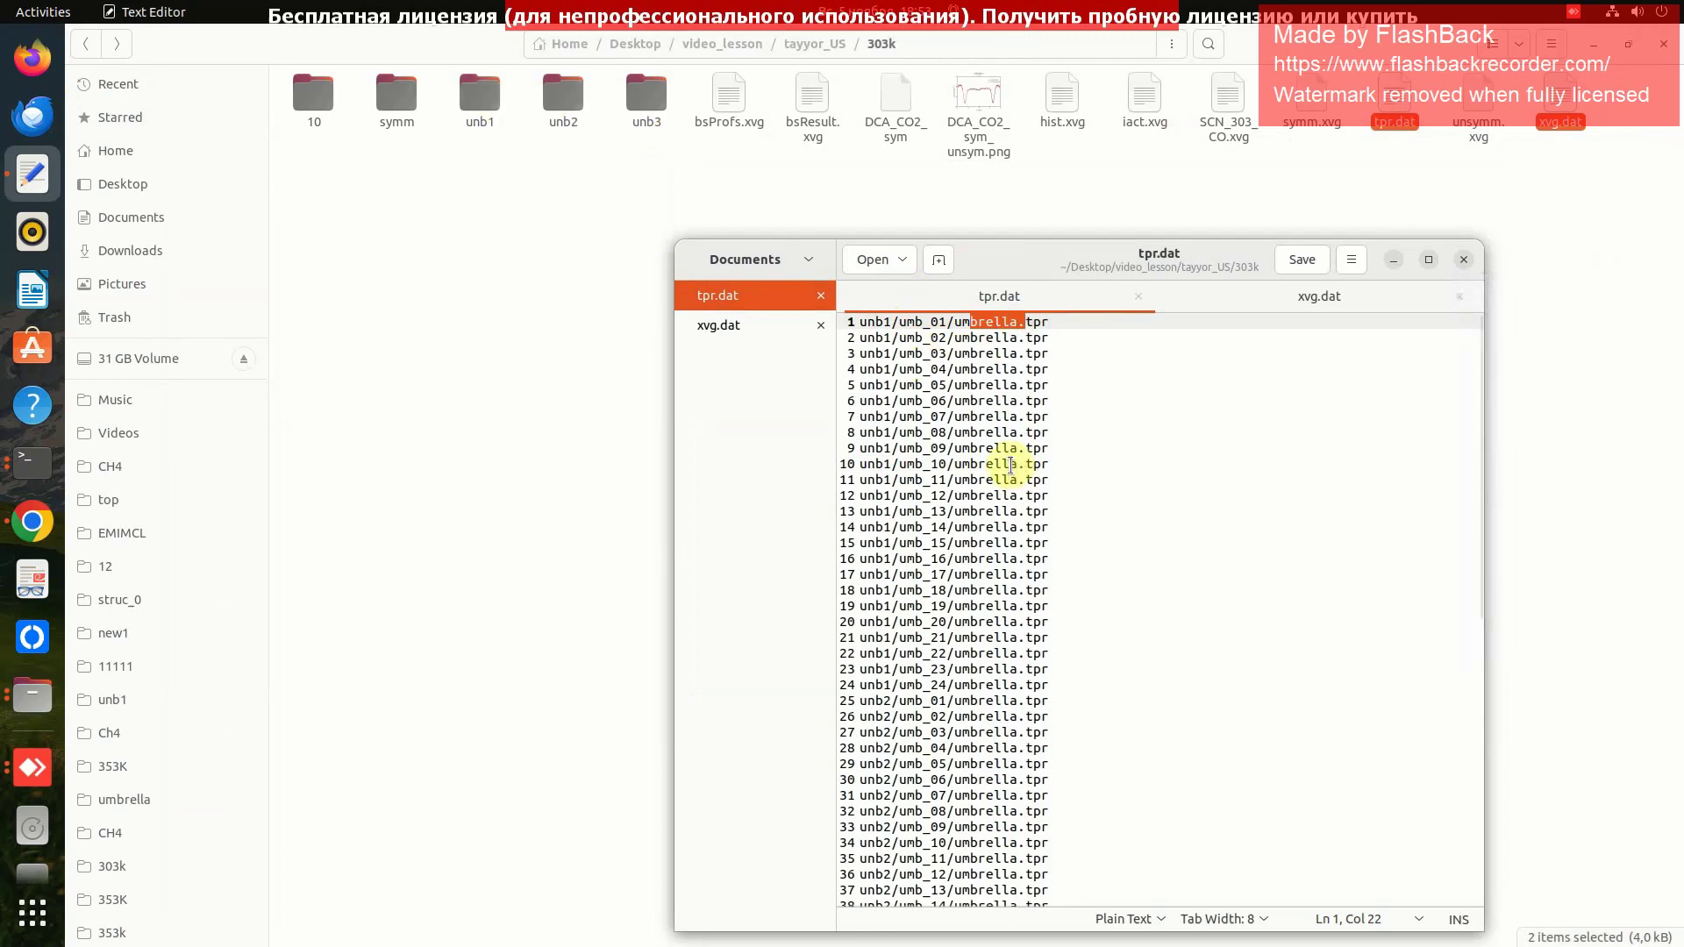
scroll(972, 492, "down", 5)
scroll(972, 599, "up", 2)
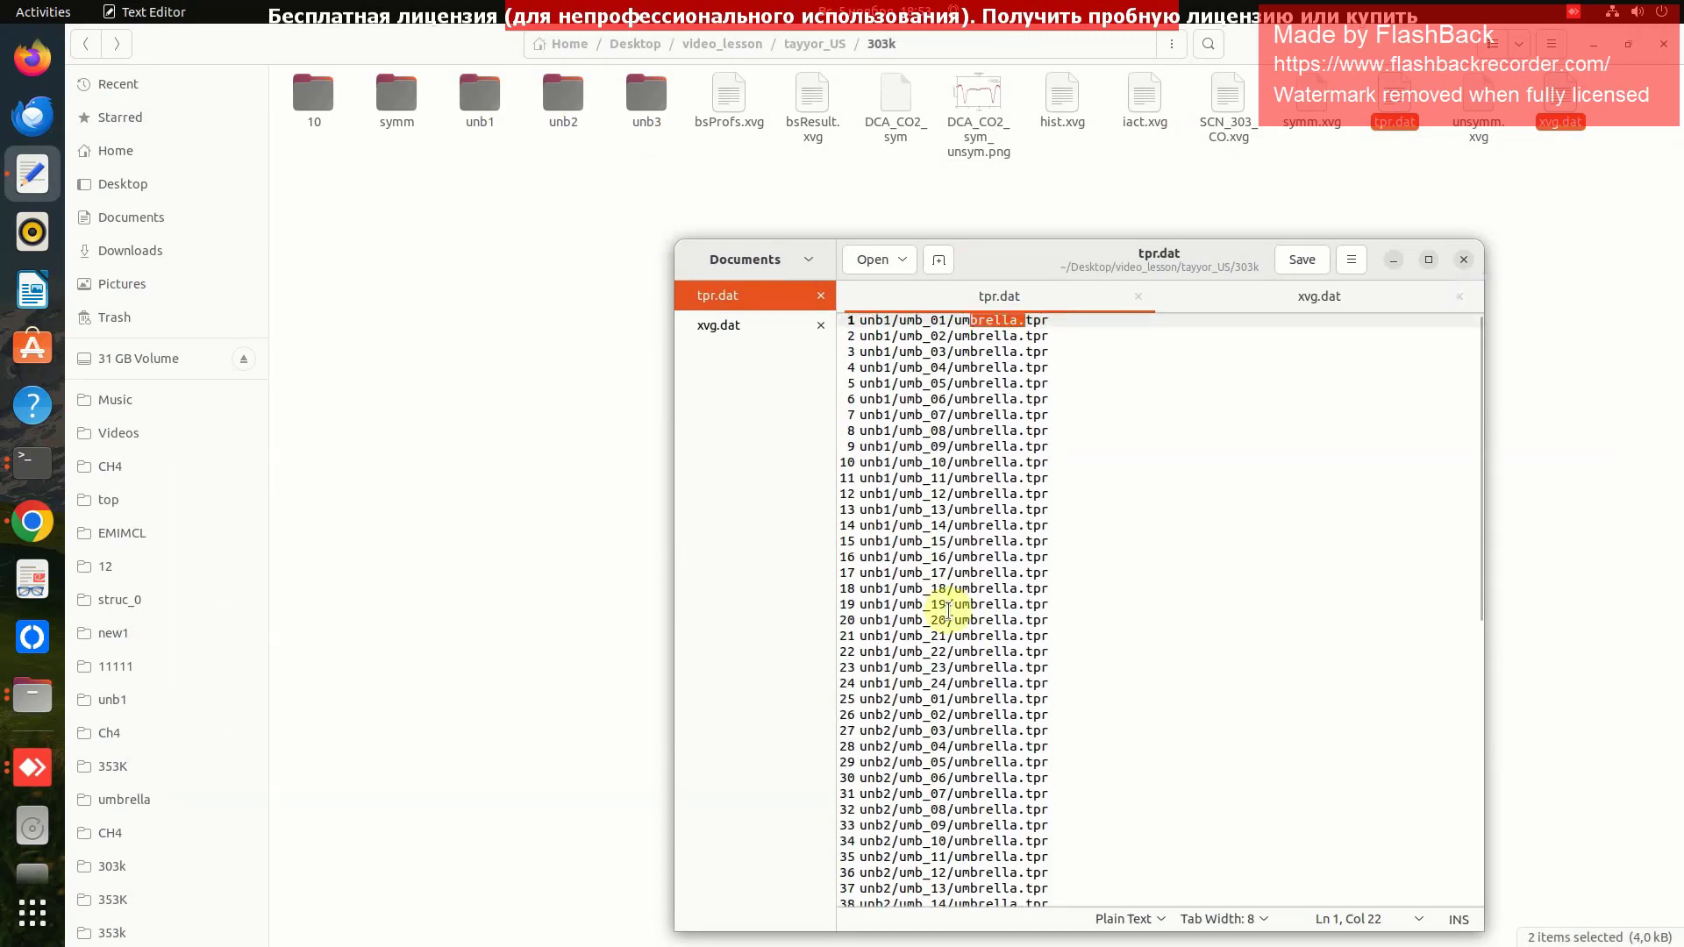